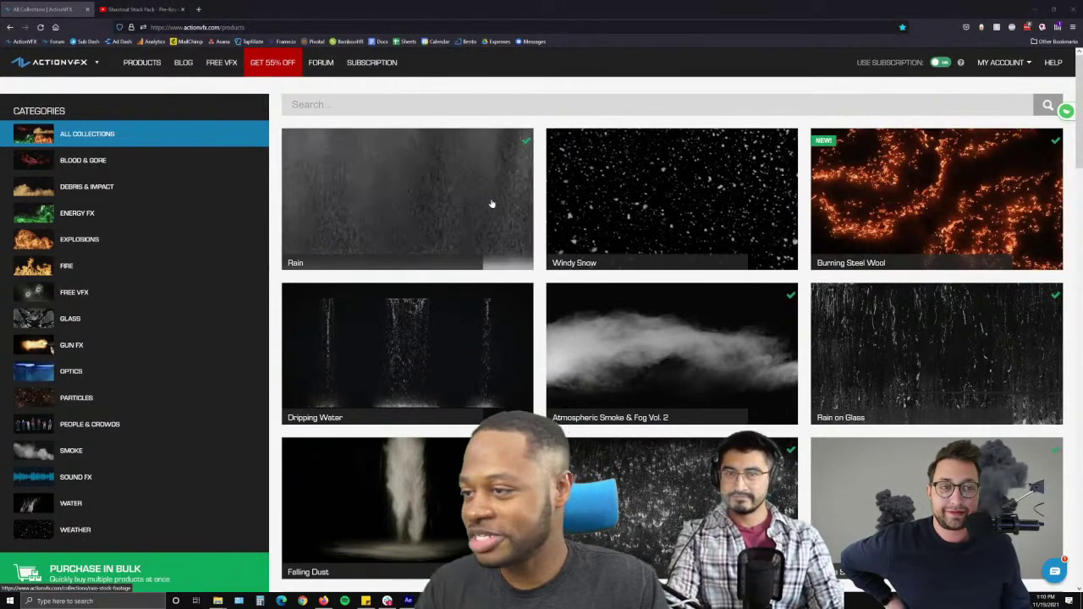
- Scroll through the stock element collections on the ActionVFX website
scroll(533, 203, "down", 5)
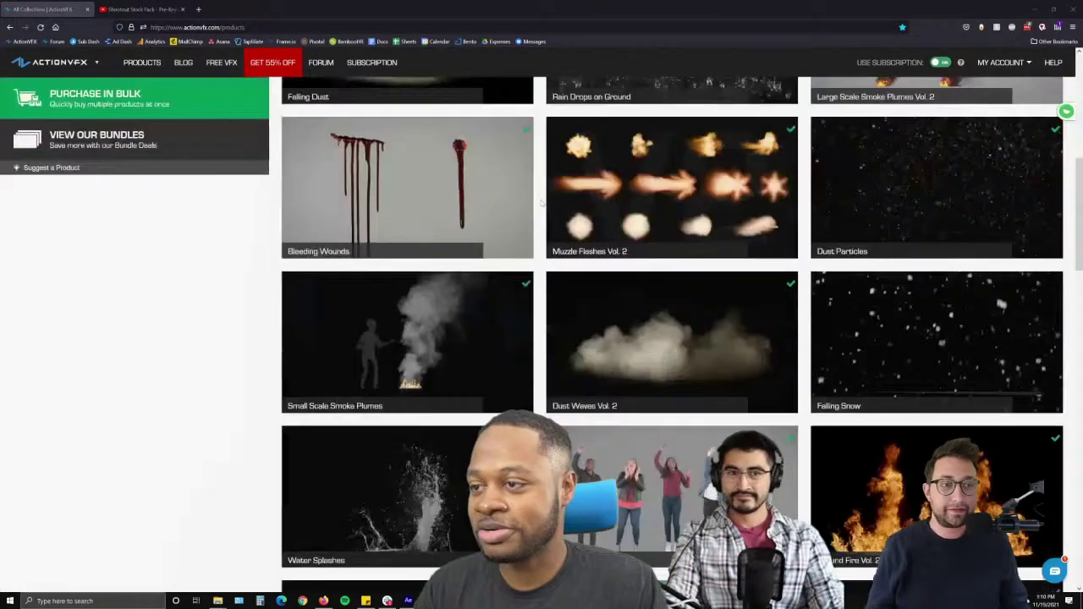
scroll(542, 201, "down", 1)
scroll(541, 201, "down", 2)
scroll(541, 201, "down", 2)
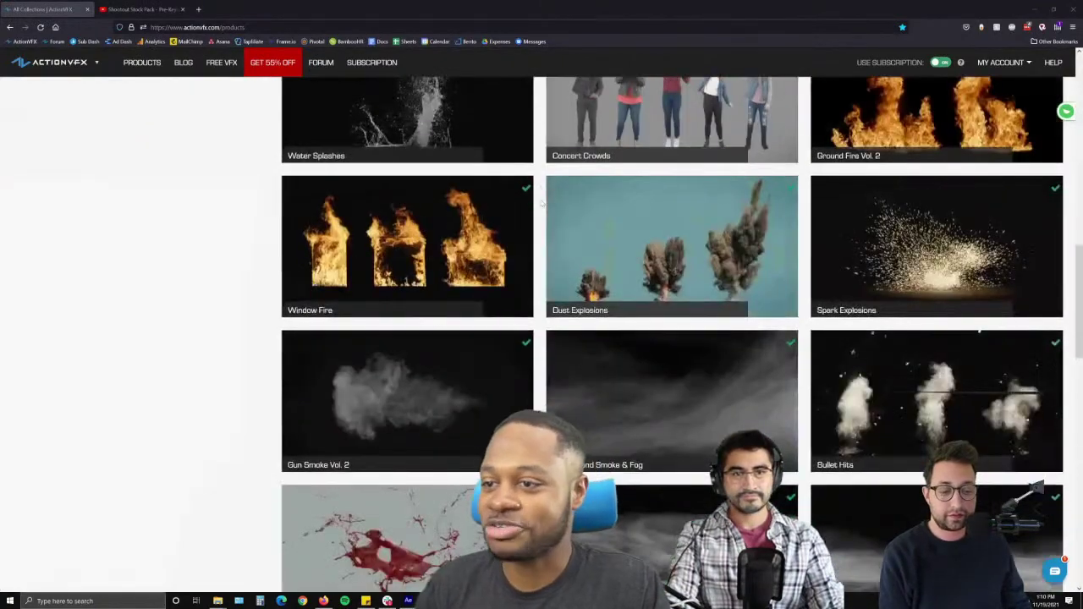
scroll(541, 203, "up", 1)
scroll(584, 243, "up", 1)
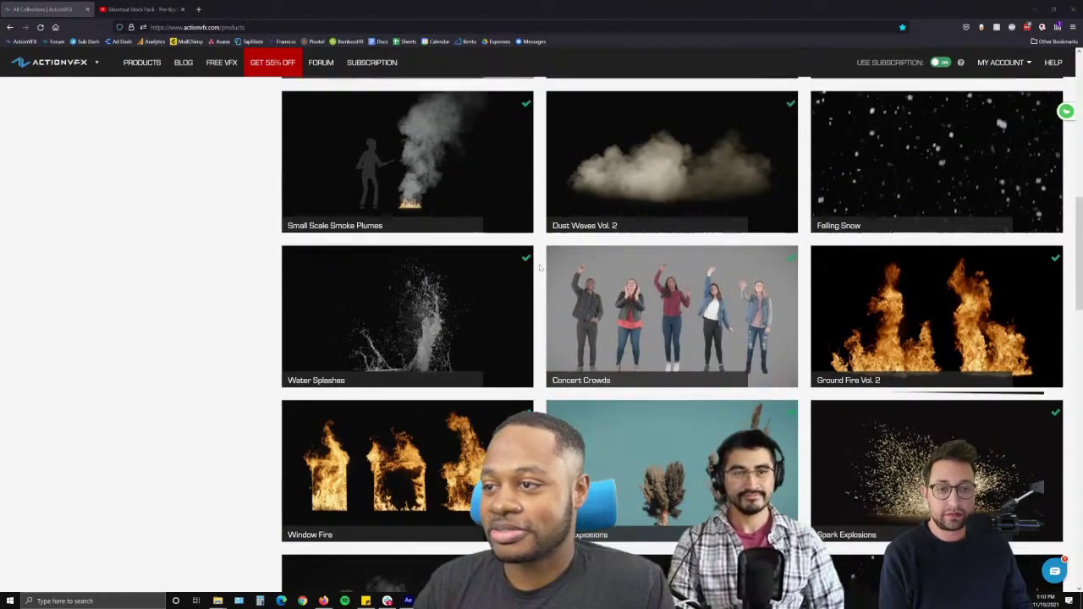
scroll(538, 268, "up", 5)
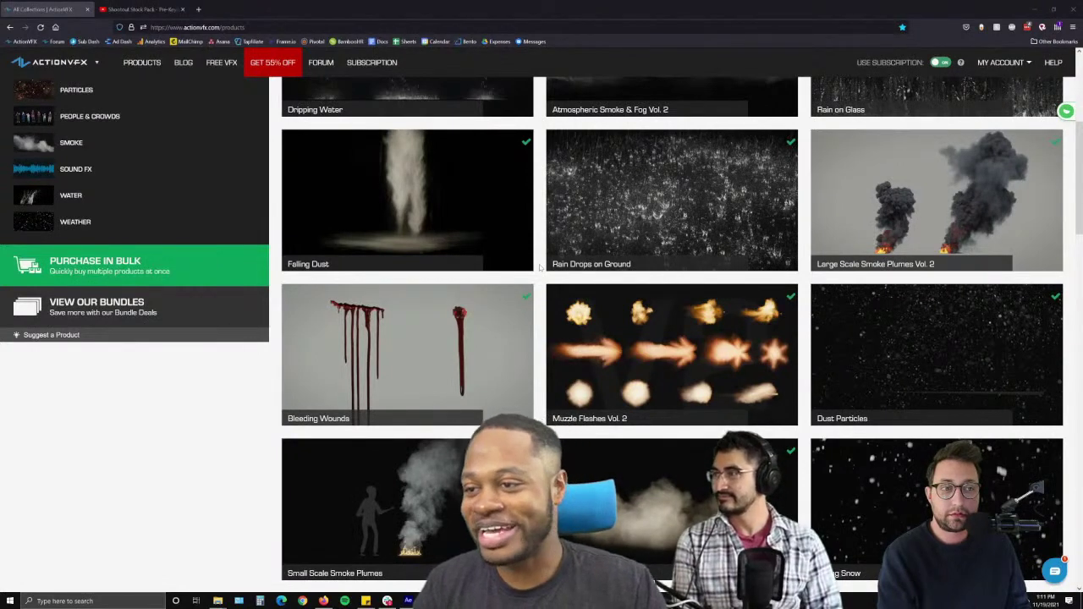
scroll(539, 267, "down", 1)
scroll(539, 268, "down", 1)
scroll(539, 268, "down", 1)
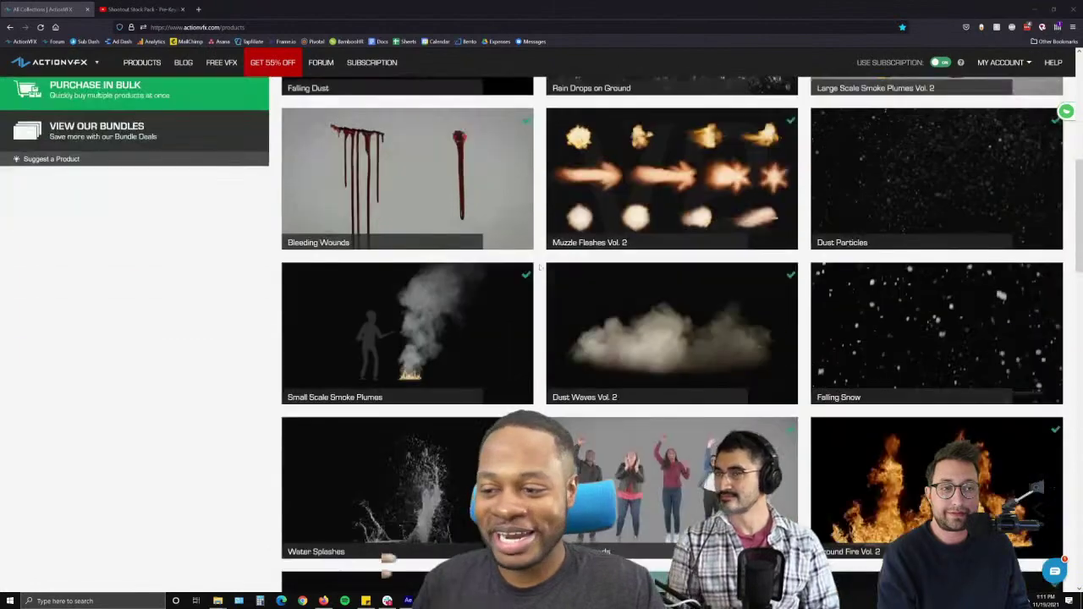
scroll(539, 268, "down", 1)
scroll(539, 267, "down", 1)
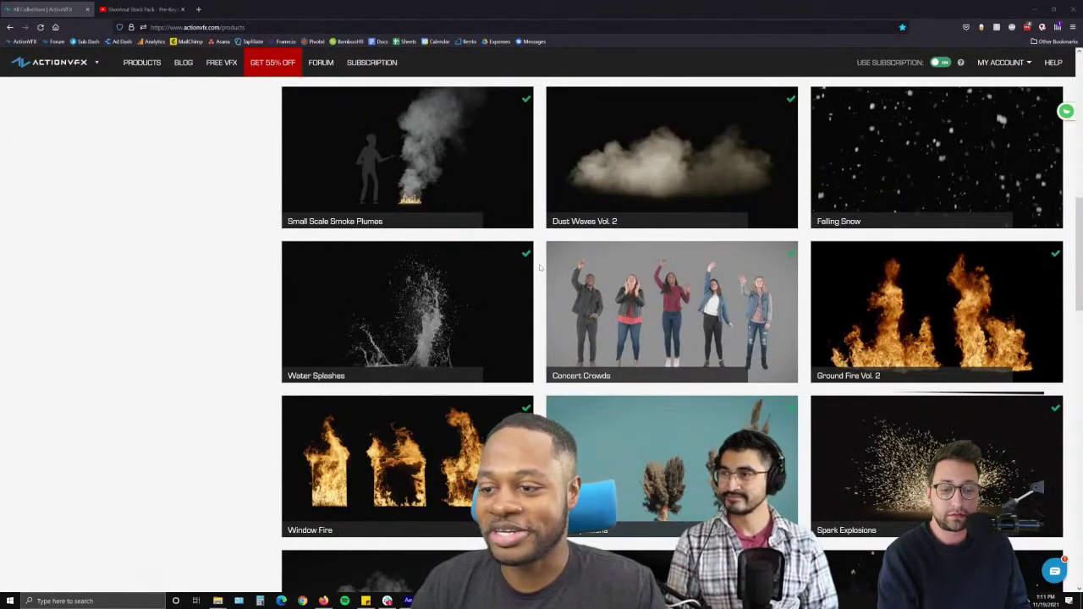
scroll(539, 267, "down", 1)
- Open the Burning Steel Wool collection page and scroll down it
mouse_move(454, 389)
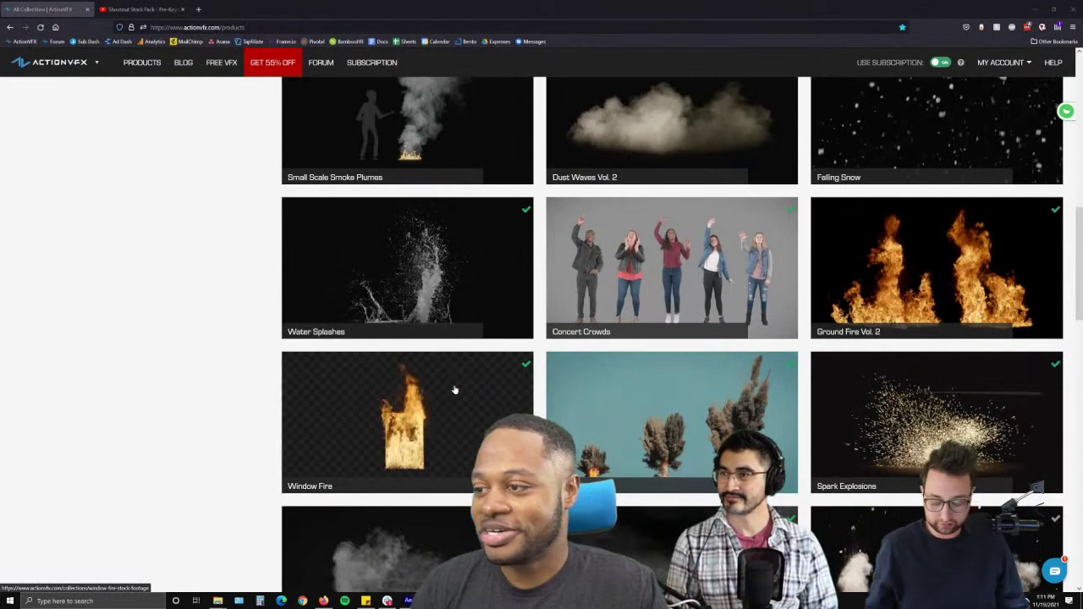
mouse_move(474, 290)
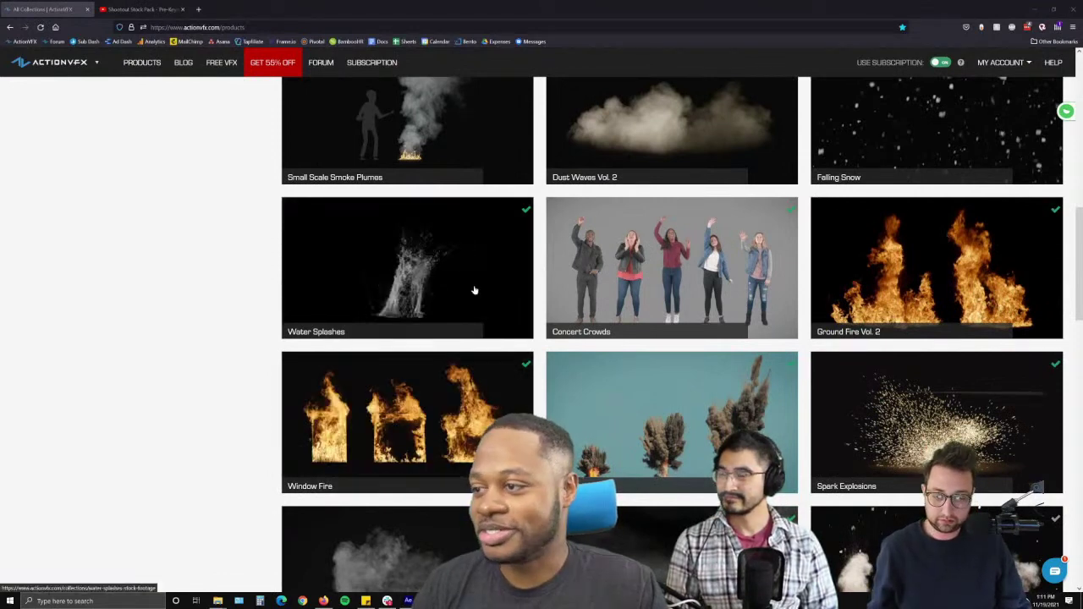
mouse_move(707, 427)
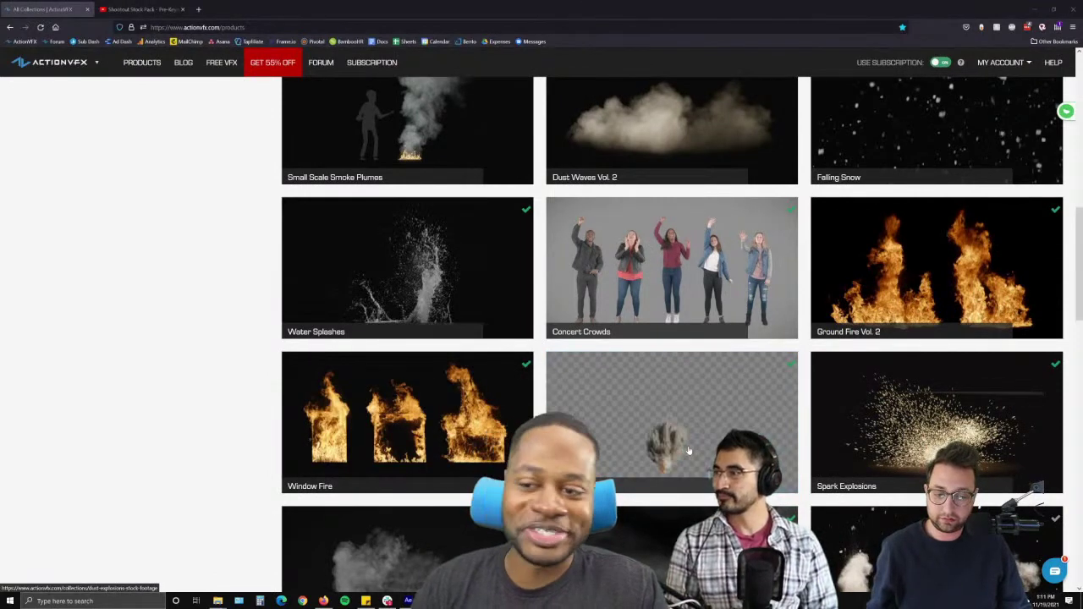
scroll(706, 427, "down", 1)
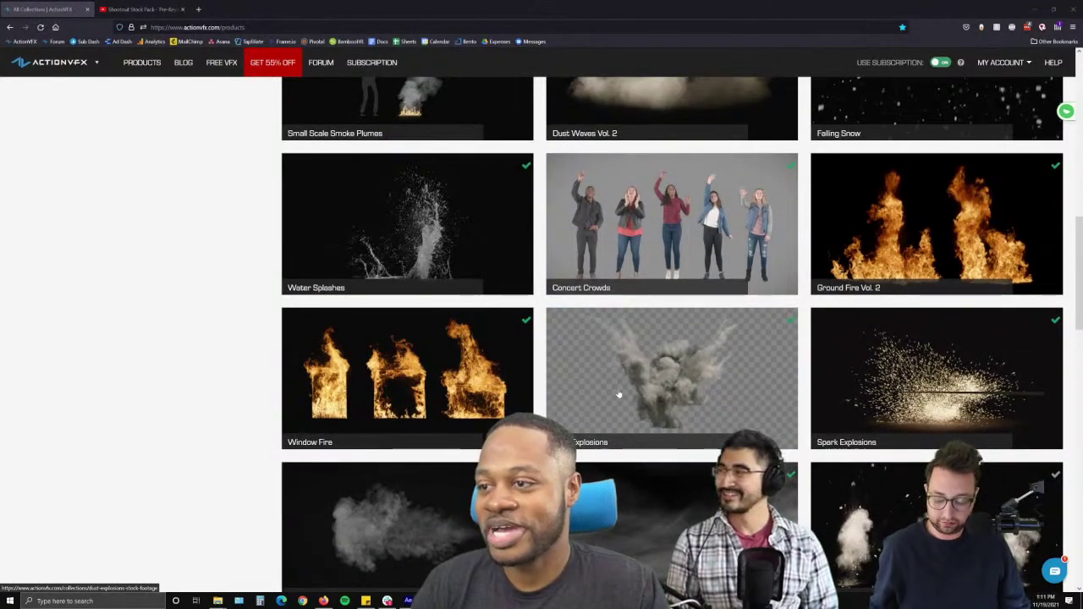
scroll(487, 327, "up", 7)
scroll(486, 326, "up", 2)
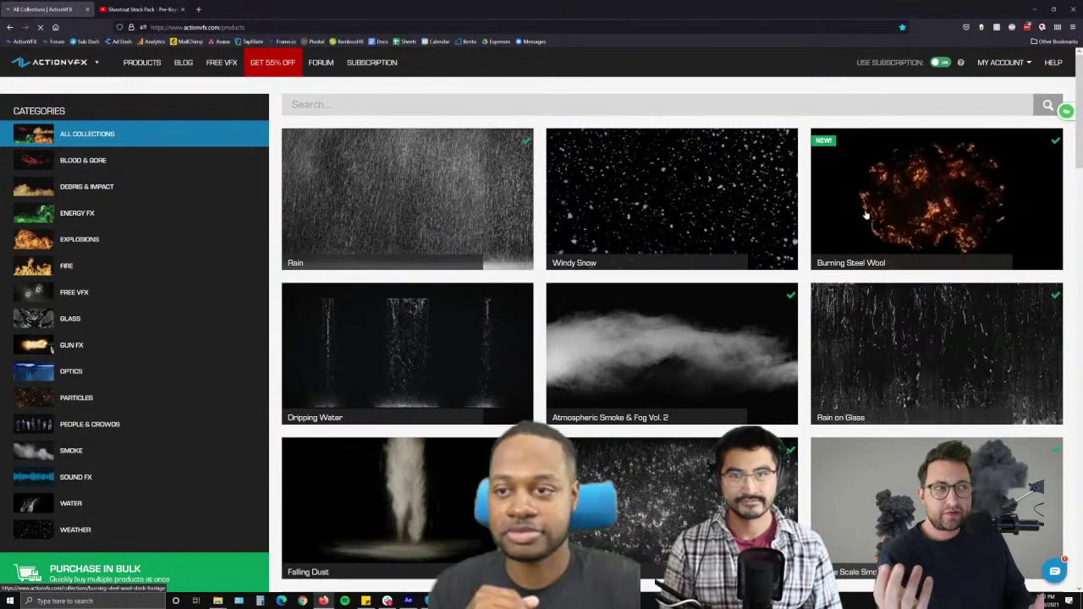
left_click(865, 215)
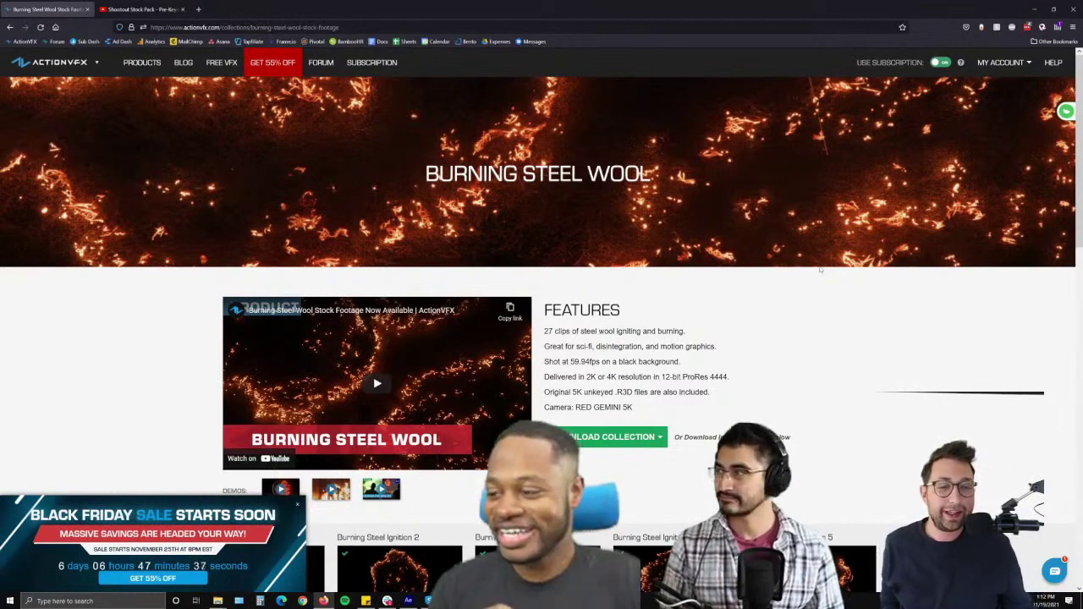
scroll(819, 269, "down", 2)
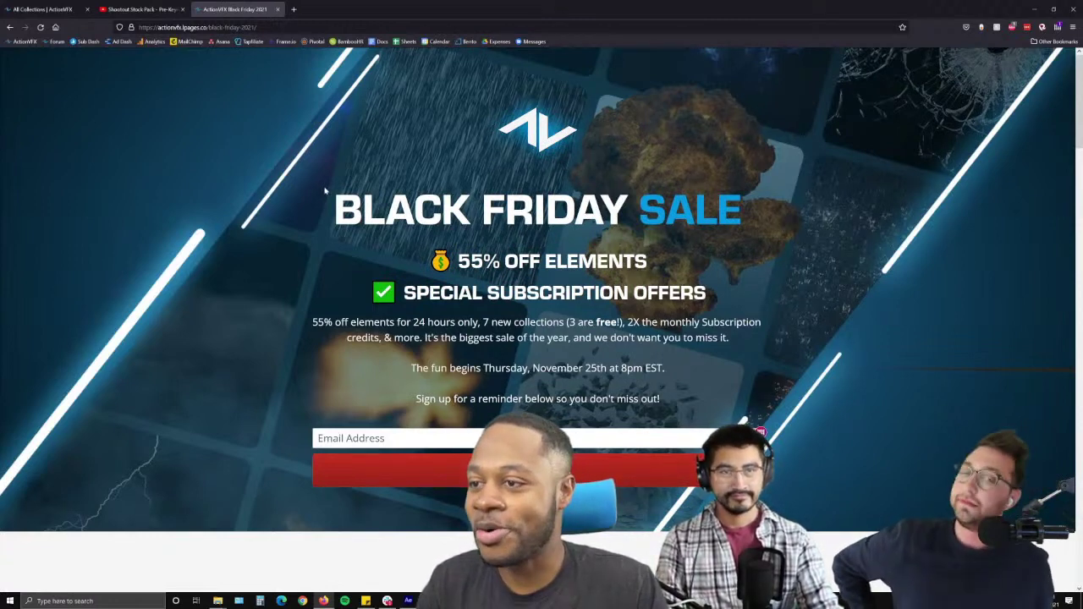
- Scroll past Sale Details to the 4 New Collections and 3 New Free Collections sections
scroll(433, 246, "down", 1)
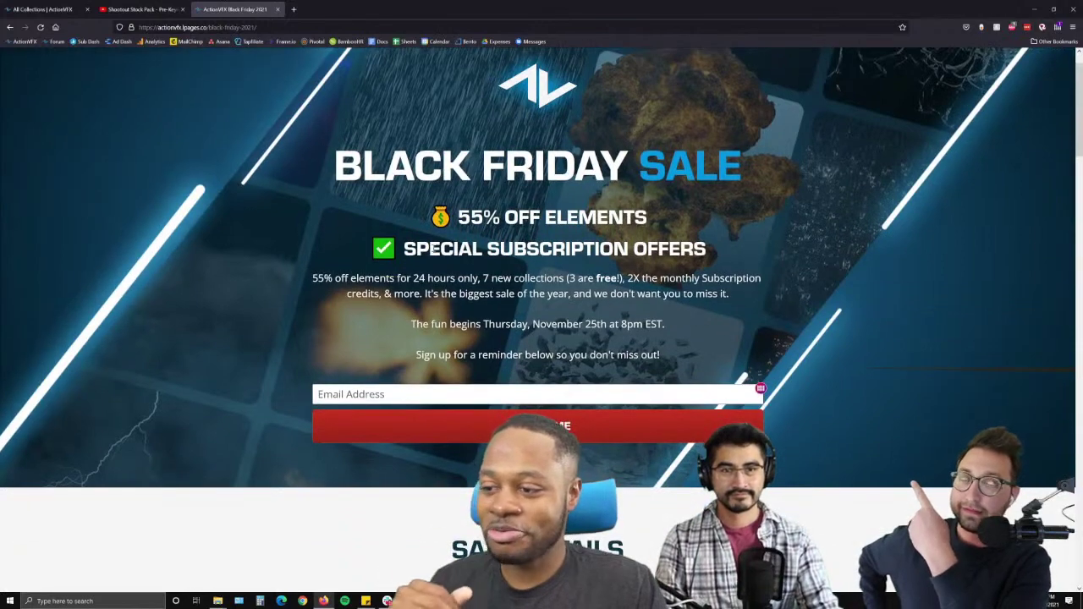
scroll(433, 245, "down", 1)
scroll(433, 247, "down", 2)
scroll(433, 247, "down", 1)
scroll(433, 249, "down", 1)
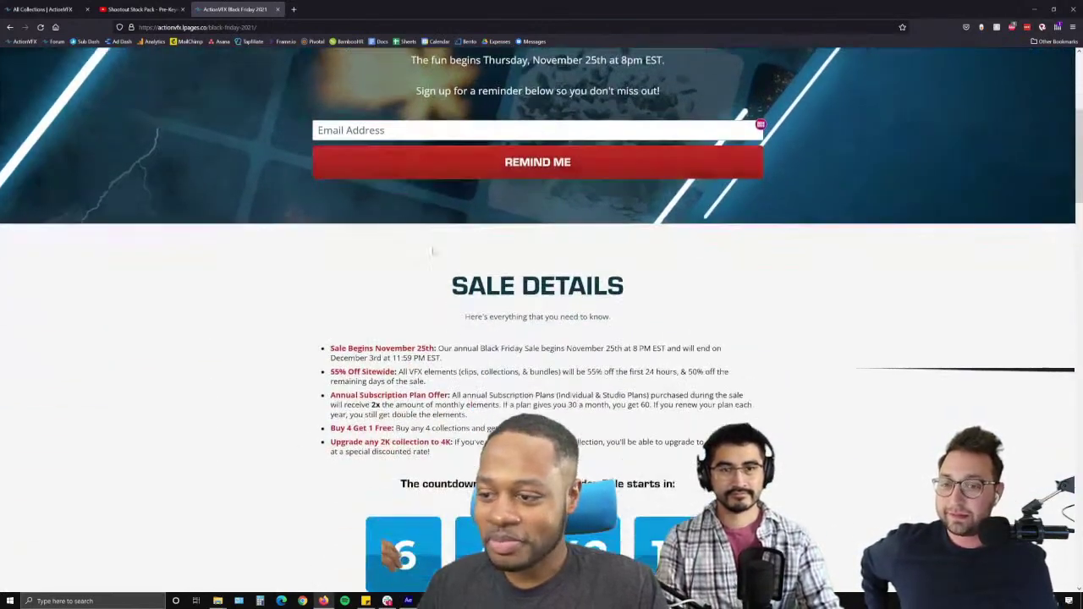
scroll(433, 251, "down", 4)
scroll(433, 250, "down", 5)
scroll(507, 252, "down", 1)
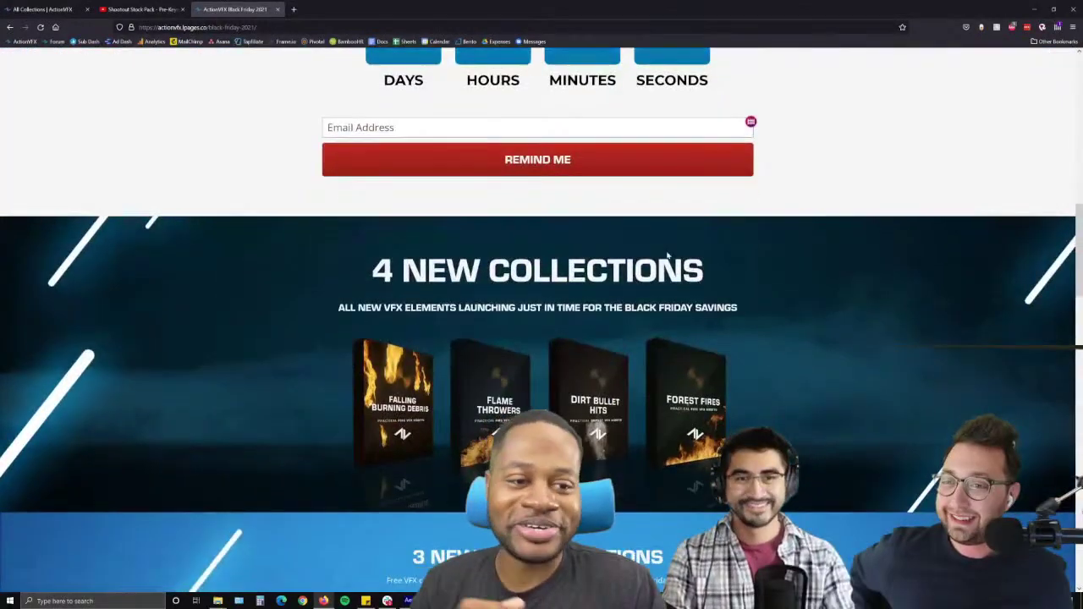
scroll(667, 255, "down", 2)
scroll(667, 256, "down", 2)
scroll(667, 255, "down", 1)
scroll(667, 256, "down", 1)
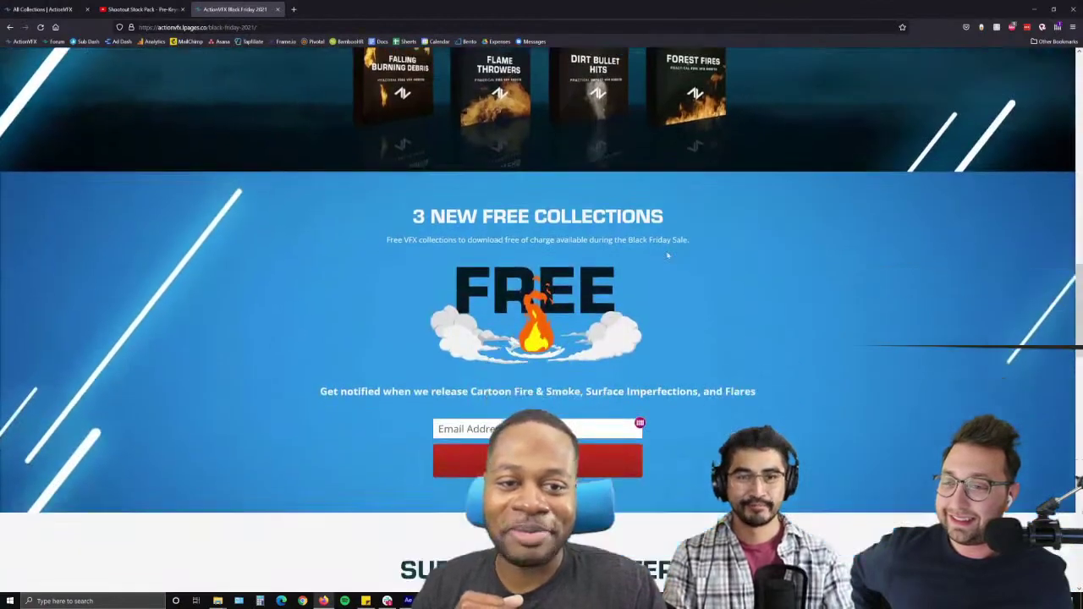
scroll(667, 256, "down", 1)
scroll(667, 256, "down", 1)
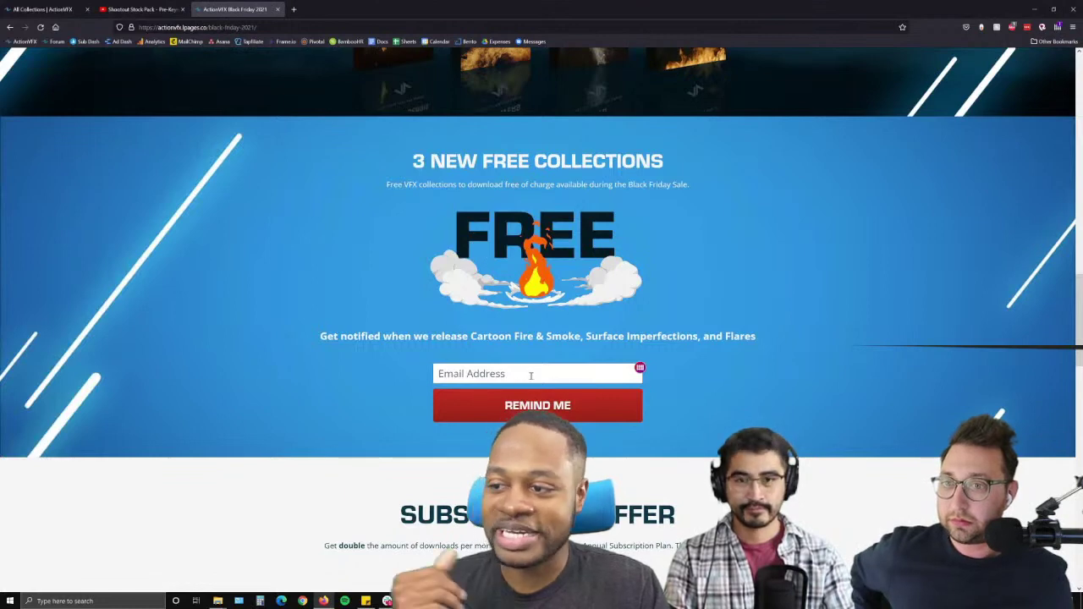
scroll(681, 427, "up", 3)
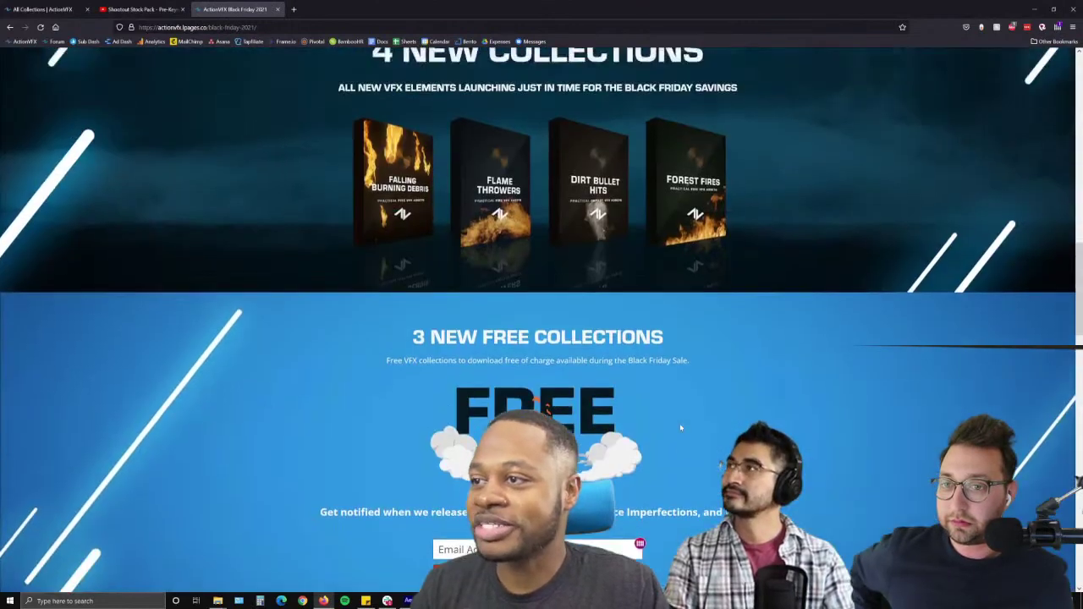
scroll(680, 427, "up", 2)
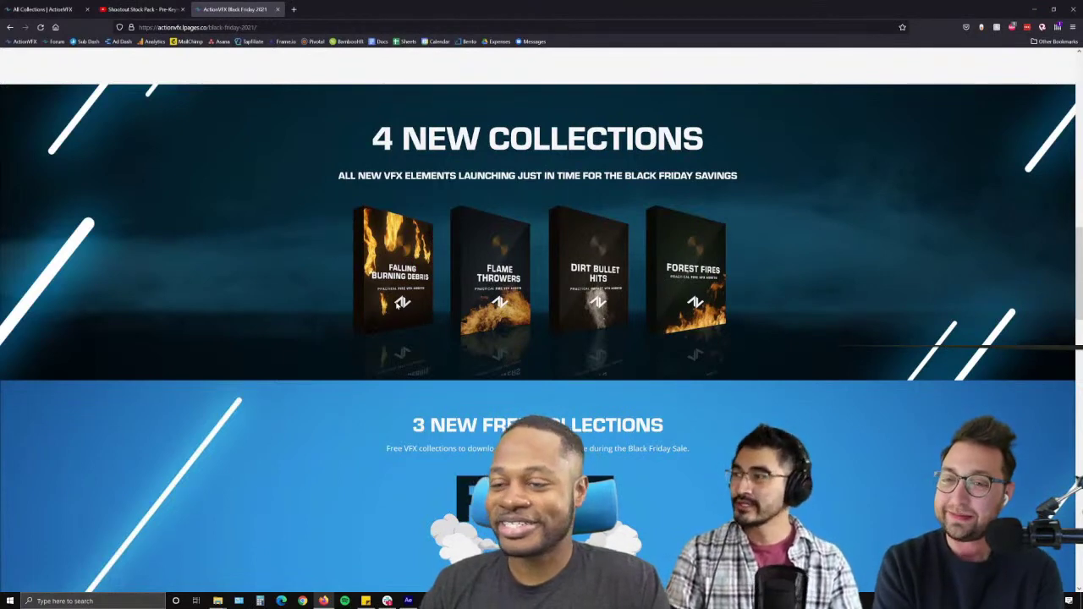
scroll(387, 293, "down", 1)
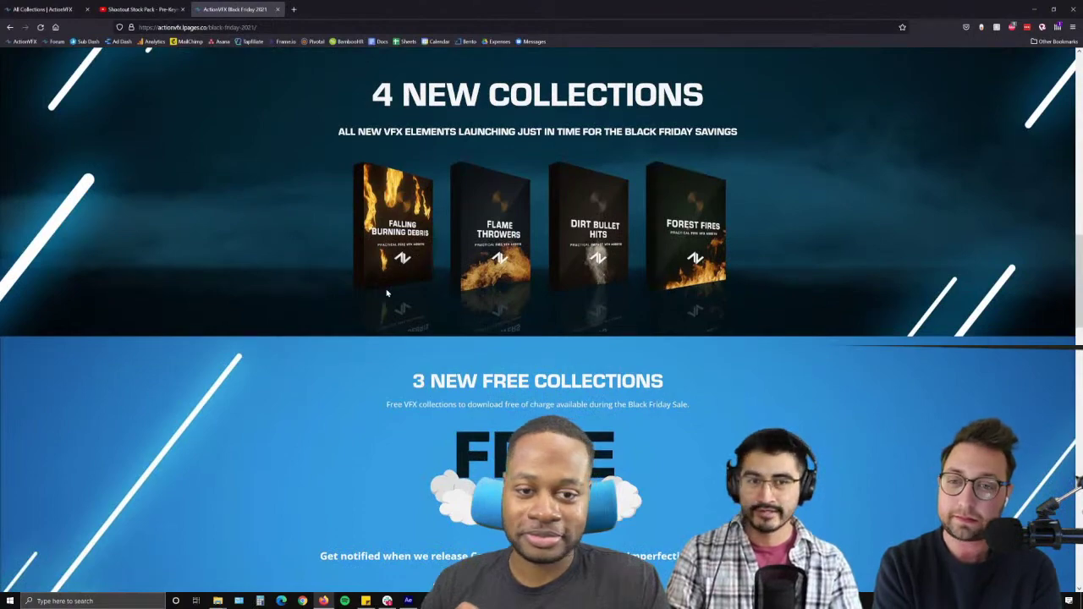
scroll(387, 293, "down", 8)
scroll(386, 289, "down", 2)
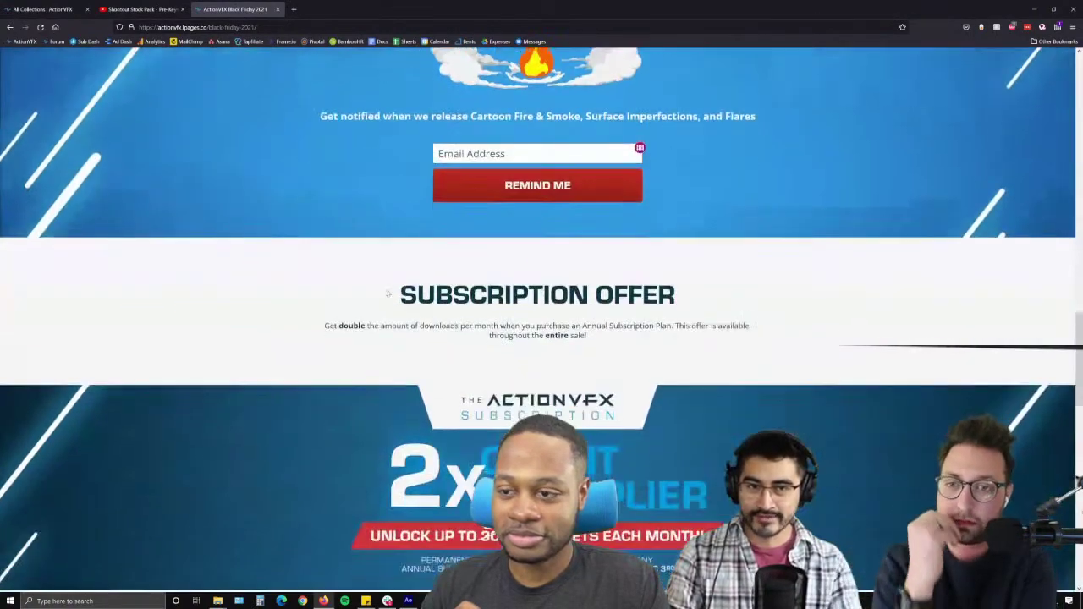
scroll(386, 293, "down", 4)
scroll(387, 293, "down", 3)
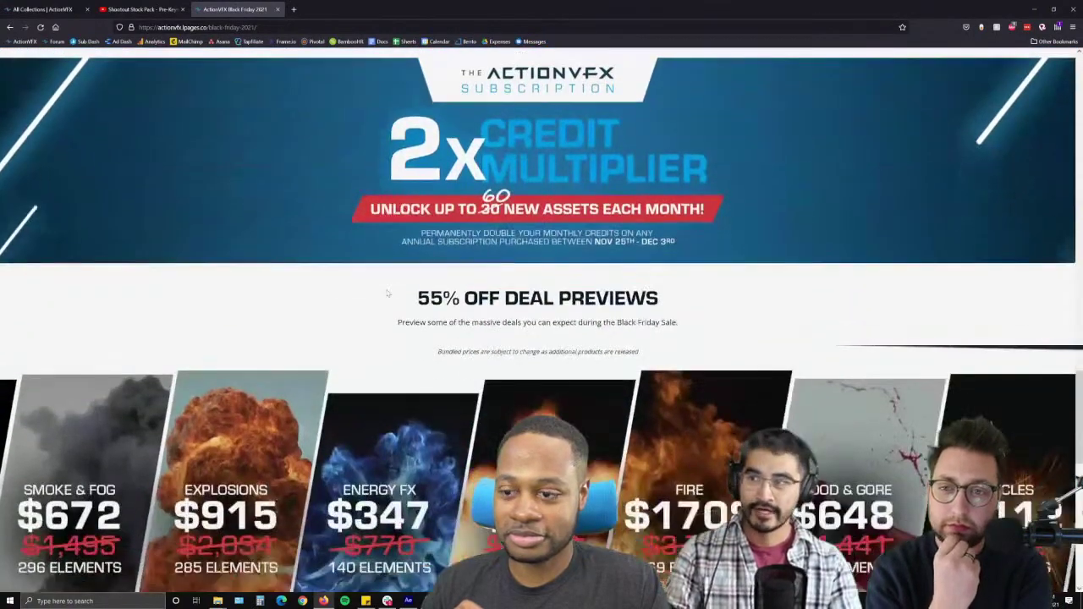
scroll(387, 292, "down", 5)
scroll(387, 293, "down", 2)
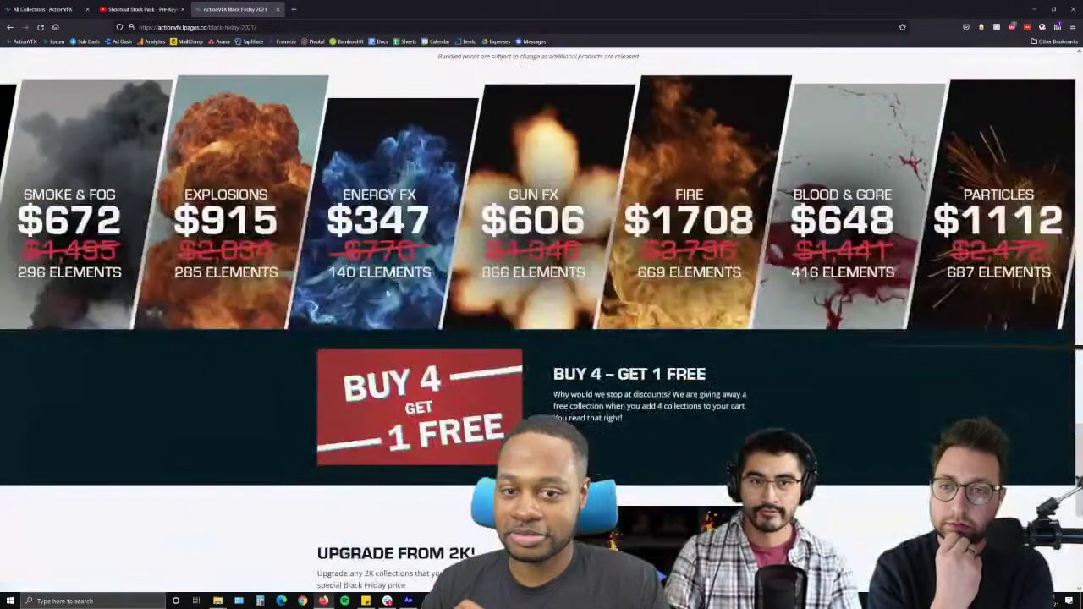
scroll(387, 293, "down", 3)
scroll(387, 293, "down", 4)
scroll(387, 292, "down", 2)
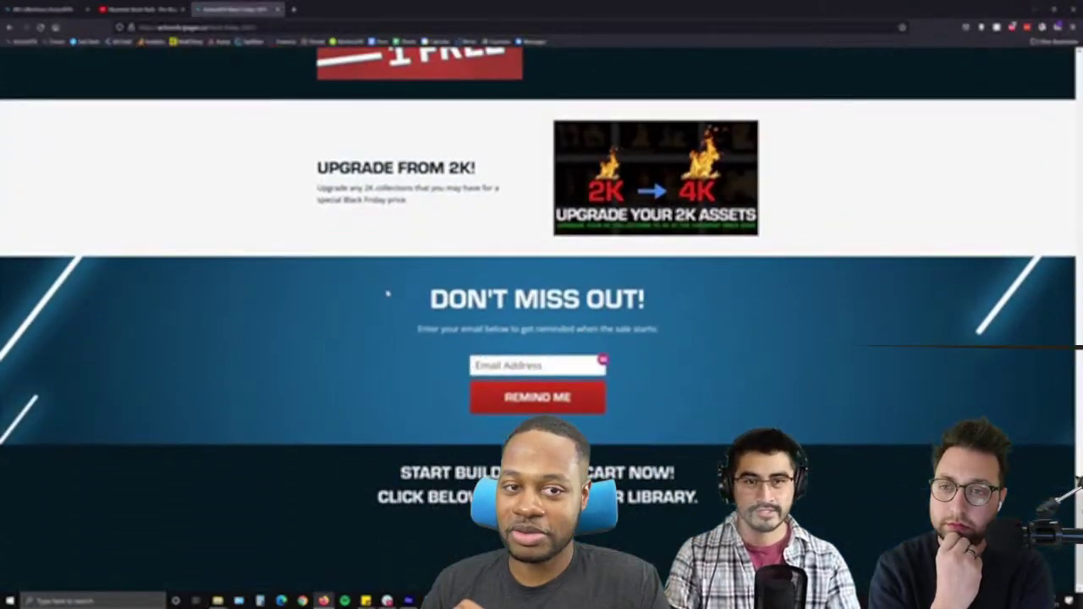
scroll(386, 292, "up", 1)
scroll(386, 292, "up", 5)
scroll(387, 292, "up", 1)
scroll(386, 293, "up", 2)
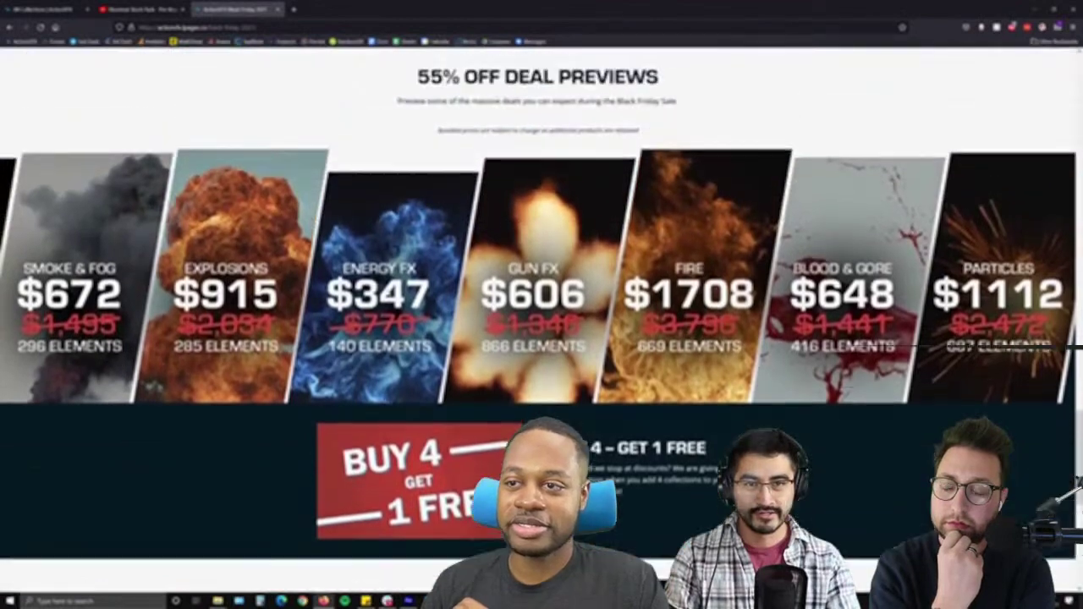
scroll(386, 292, "up", 3)
scroll(387, 292, "up", 2)
scroll(386, 293, "up", 3)
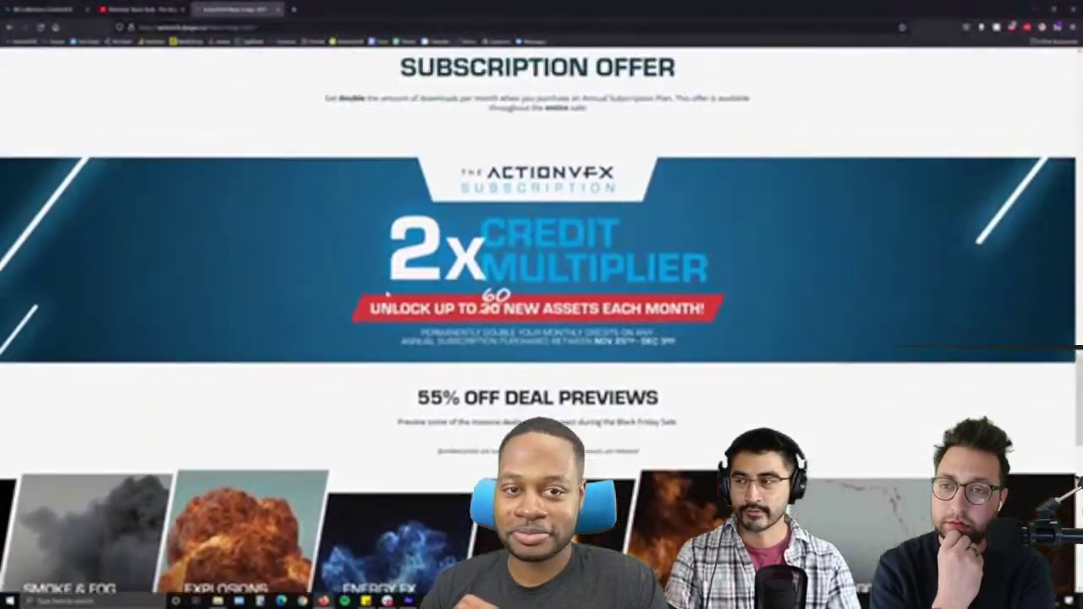
scroll(387, 293, "up", 2)
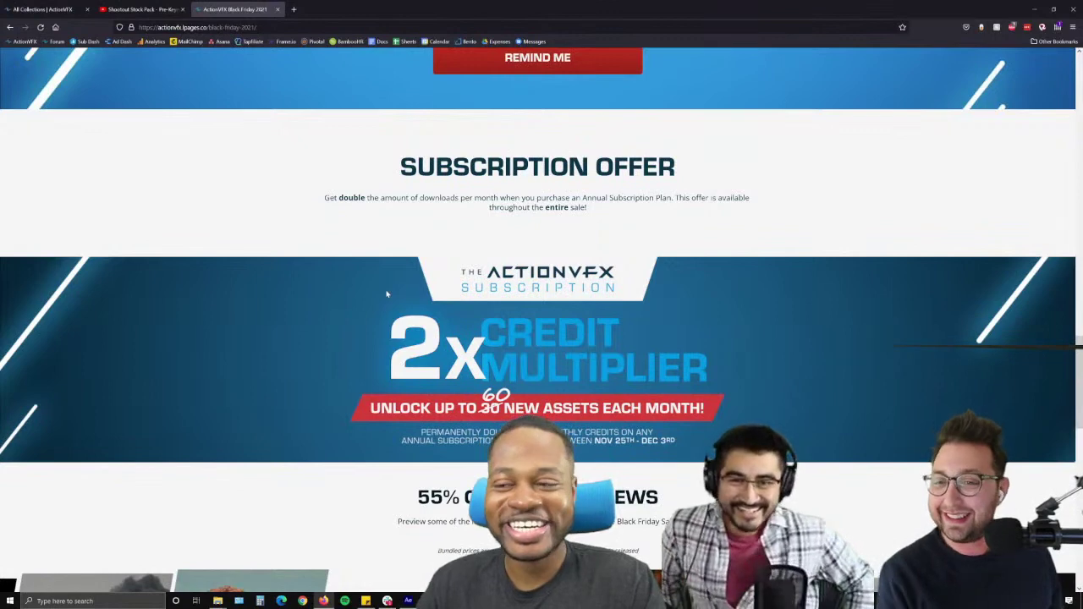
scroll(387, 294, "up", 1)
scroll(386, 294, "up", 5)
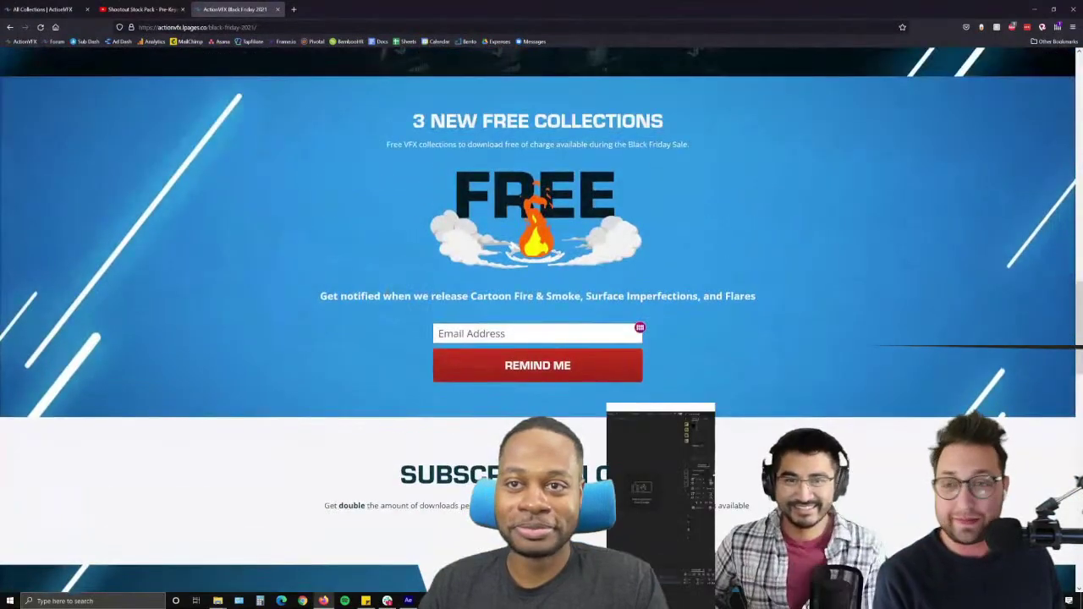
scroll(387, 293, "up", 1)
scroll(387, 294, "up", 1)
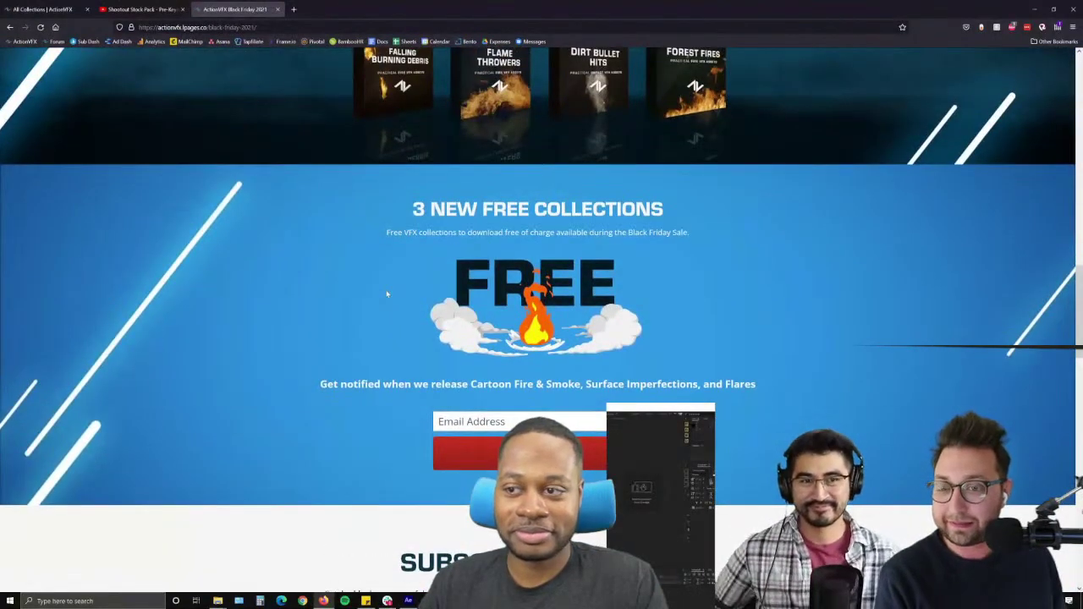
scroll(387, 293, "up", 1)
scroll(386, 293, "up", 1)
scroll(387, 294, "up", 1)
scroll(387, 294, "up", 2)
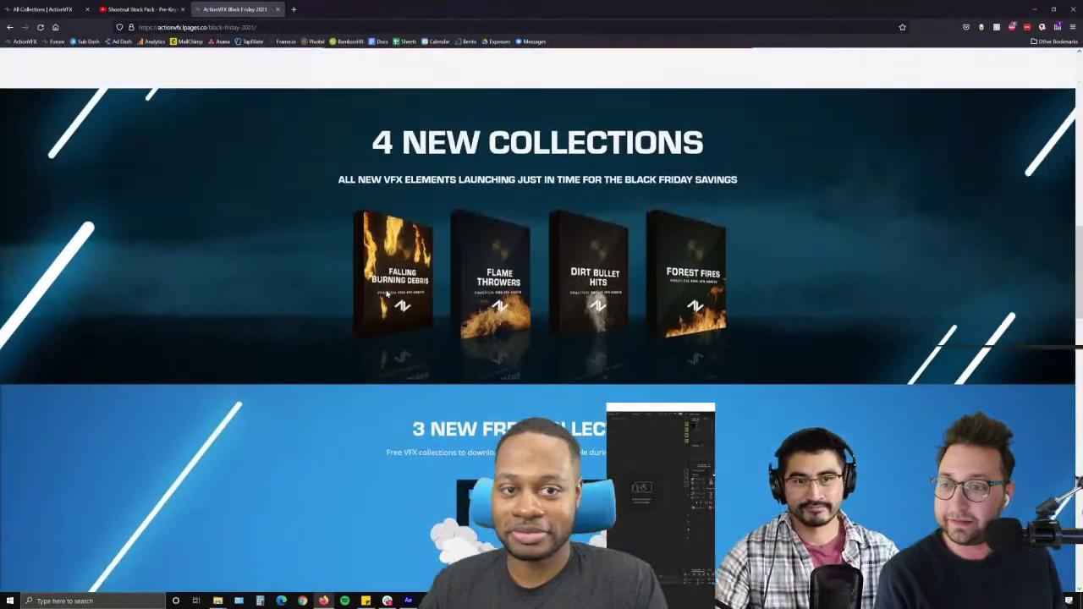
scroll(357, 299, "up", 1)
scroll(357, 298, "up", 1)
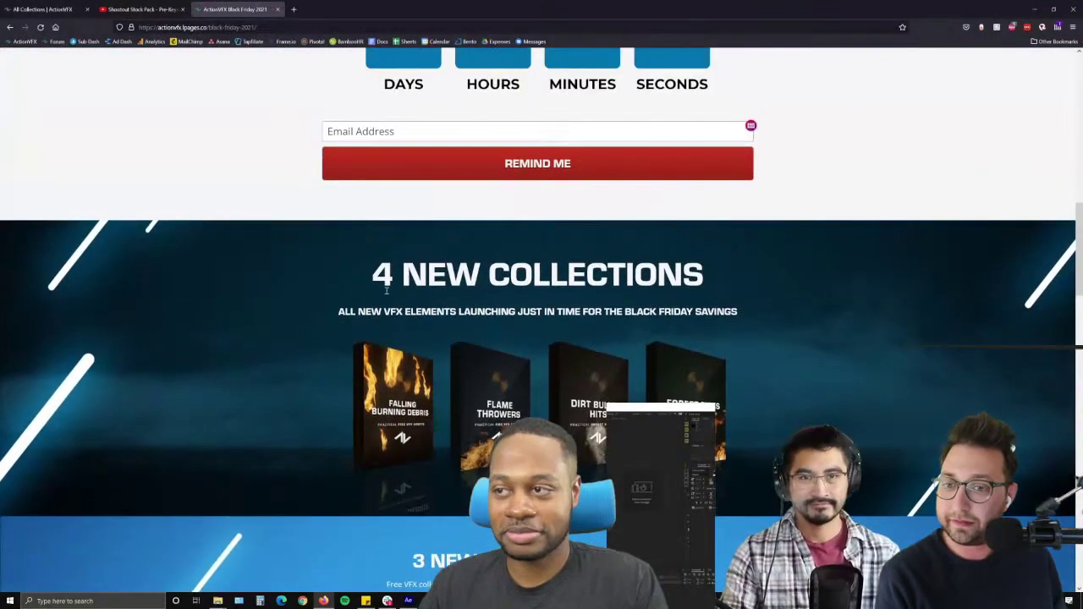
scroll(357, 299, "up", 1)
scroll(334, 302, "up", 1)
scroll(321, 302, "up", 1)
scroll(309, 302, "up", 2)
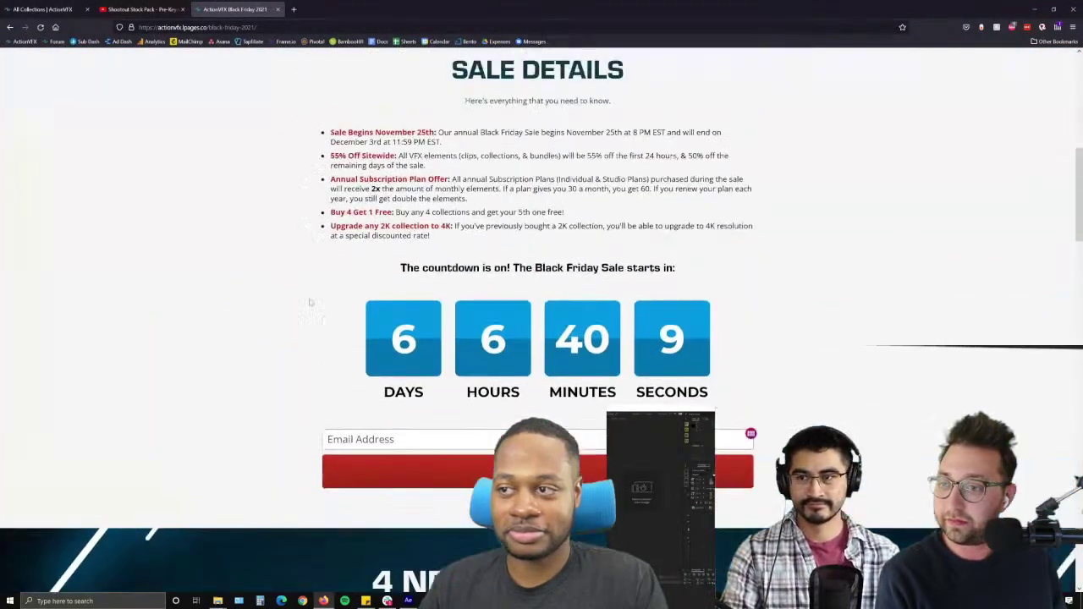
scroll(309, 302, "up", 1)
scroll(309, 302, "up", 1)
scroll(309, 298, "up", 1)
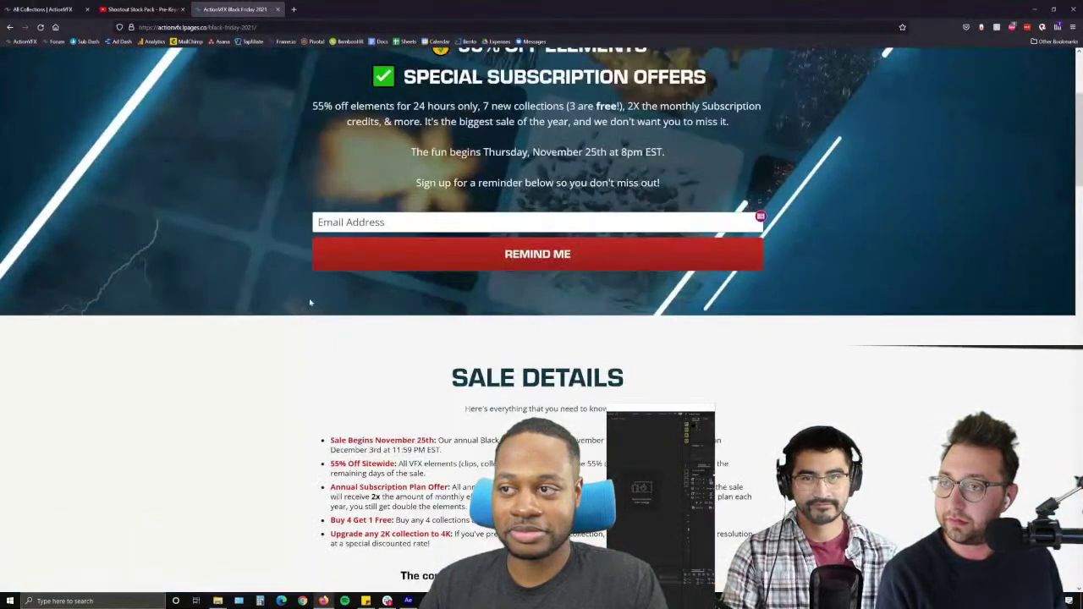
scroll(300, 303, "up", 2)
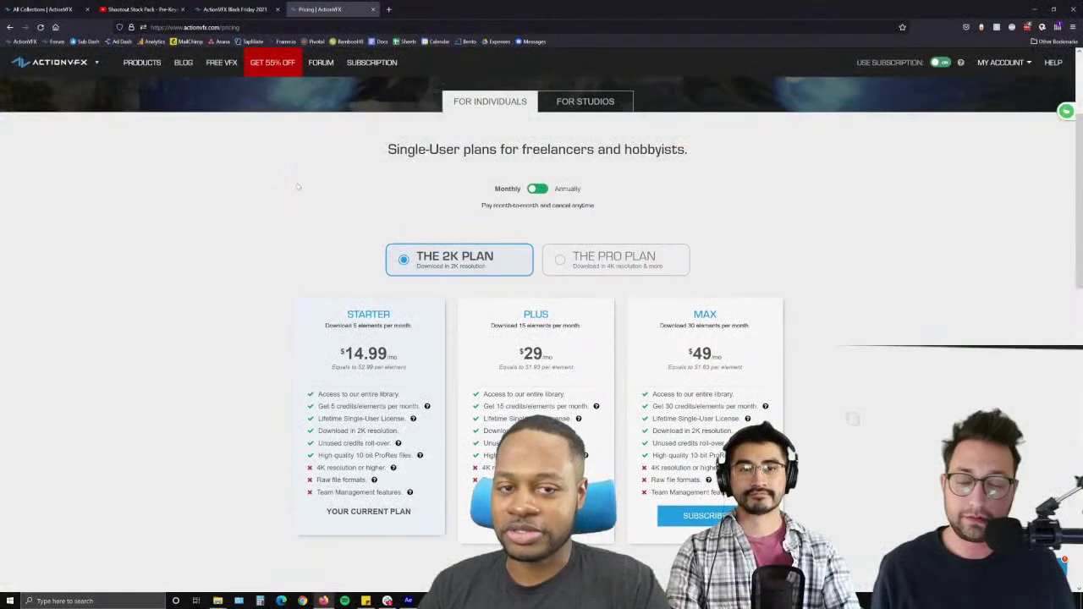
- Scroll through the individual 2K plans and the Trusted By section on the Pricing page
scroll(297, 186, "down", 1)
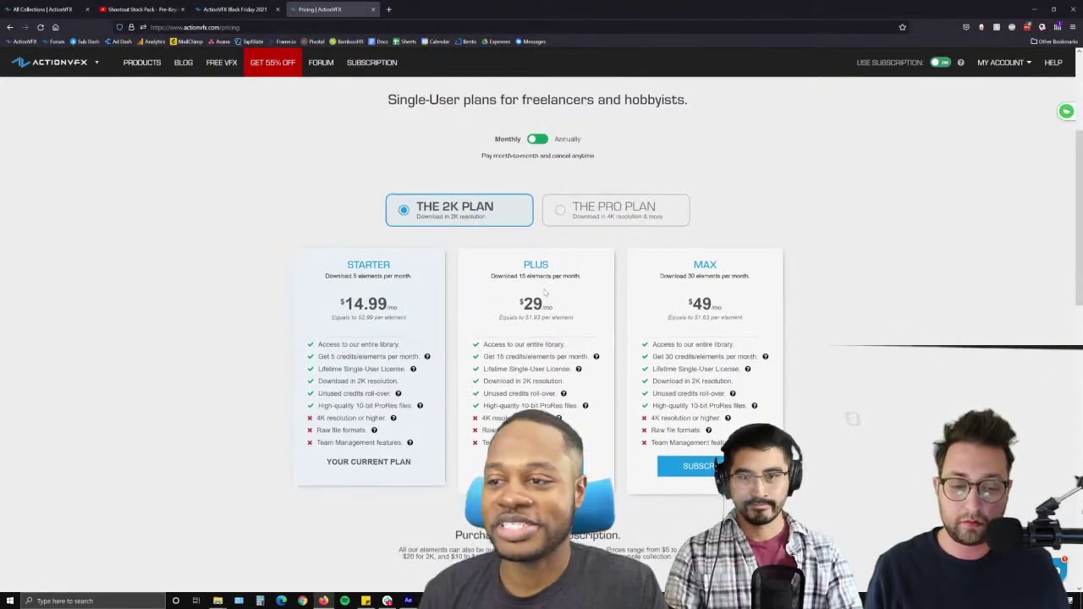
scroll(545, 292, "down", 3)
scroll(545, 293, "down", 3)
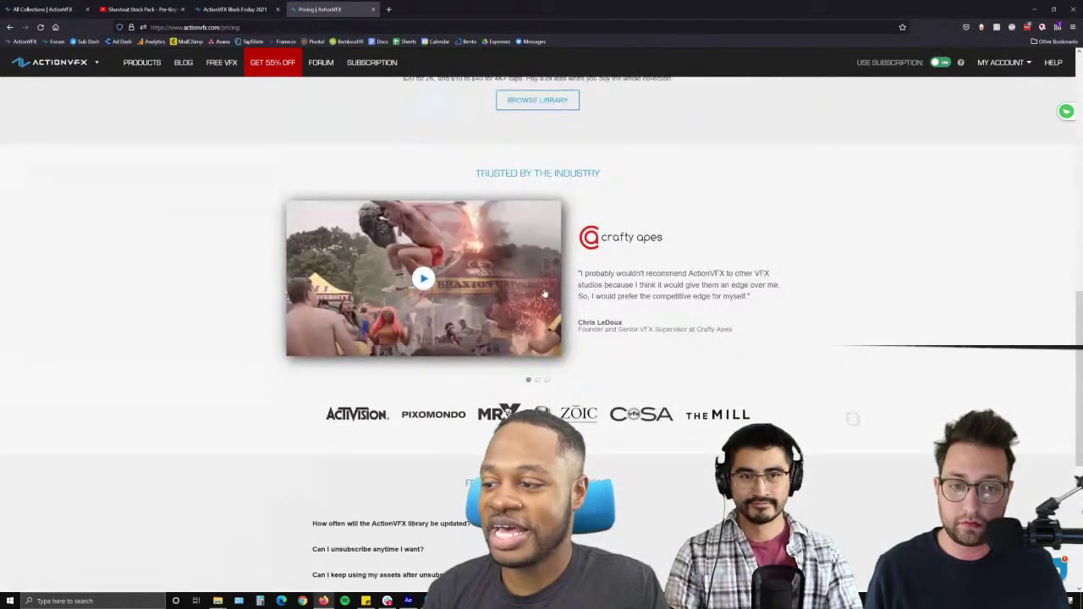
scroll(545, 292, "up", 4)
scroll(545, 292, "up", 3)
scroll(544, 289, "up", 1)
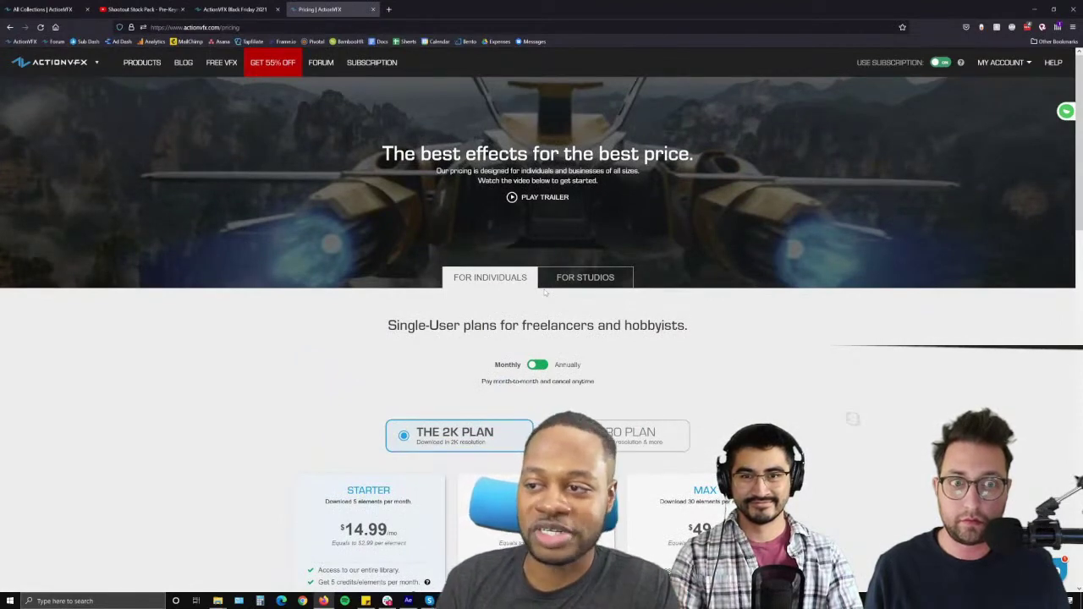
- Show annual pricing ($149, $290, $490 per year), then return to the Black Friday tab
left_click(547, 365)
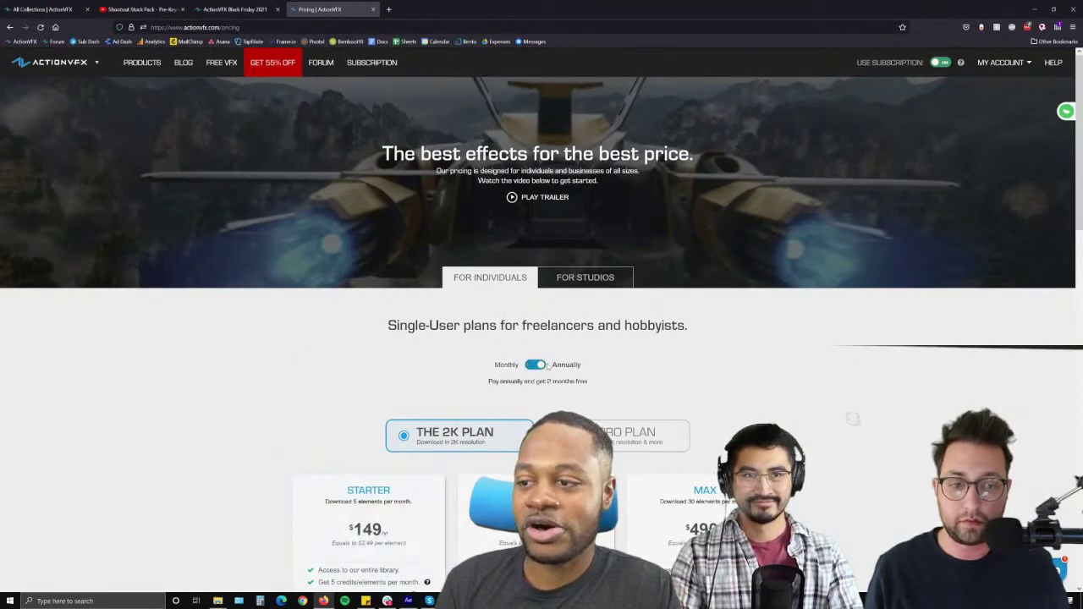
scroll(553, 363, "down", 3)
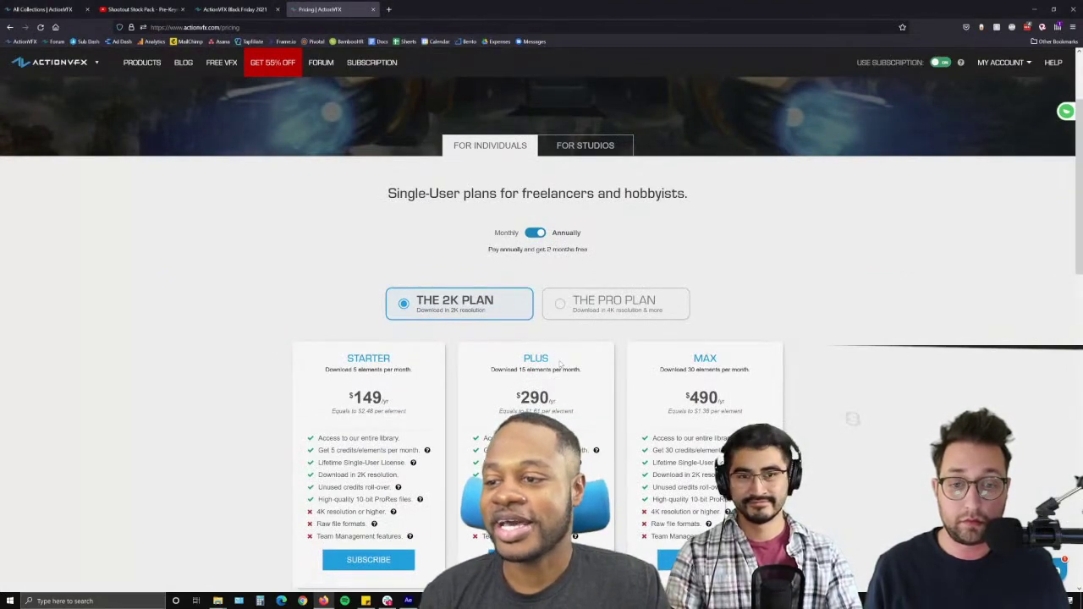
scroll(559, 364, "down", 1)
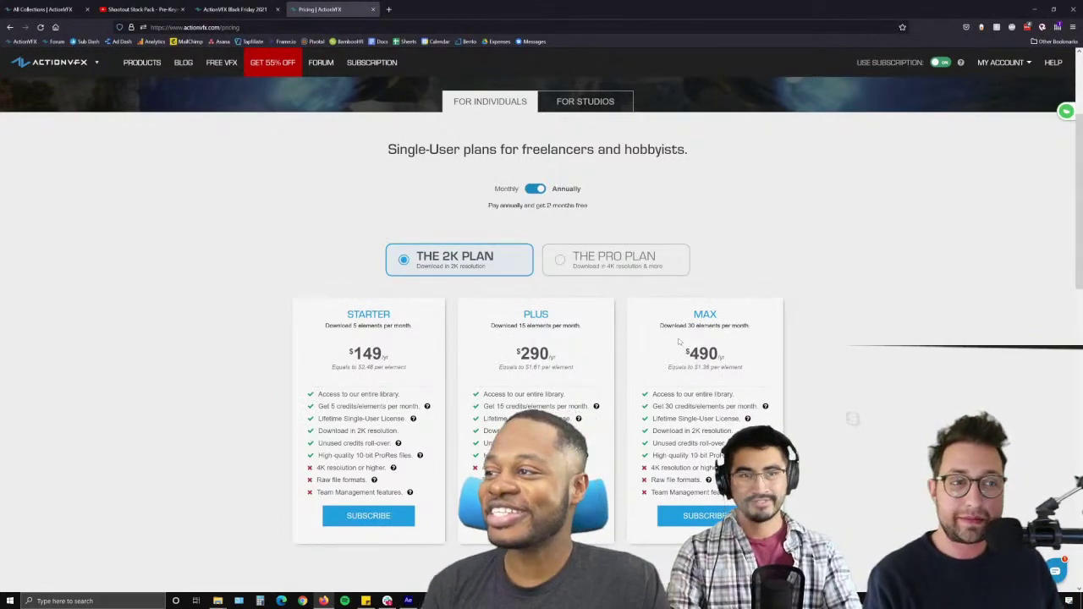
scroll(678, 341, "up", 2)
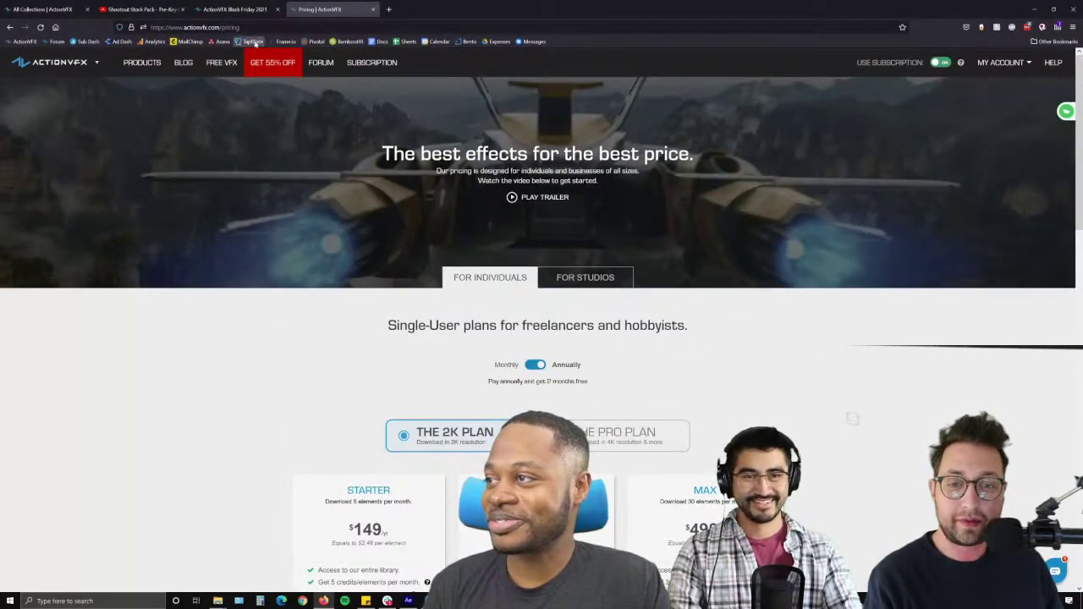
left_click(235, 9)
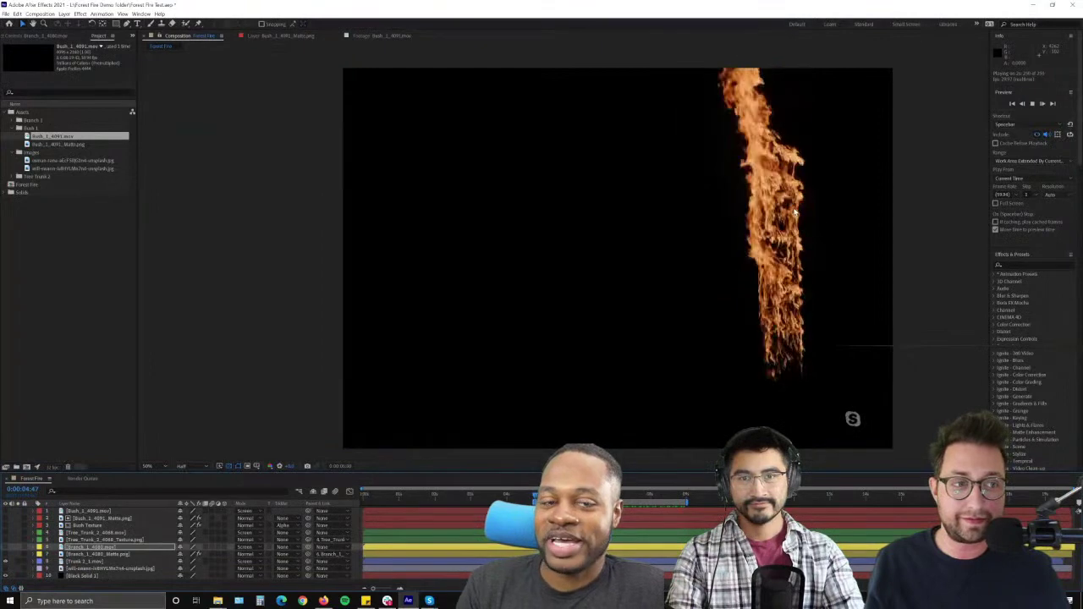
- View the bush flame at 100%, centre it, return to 50% and stop the preview
key("period")
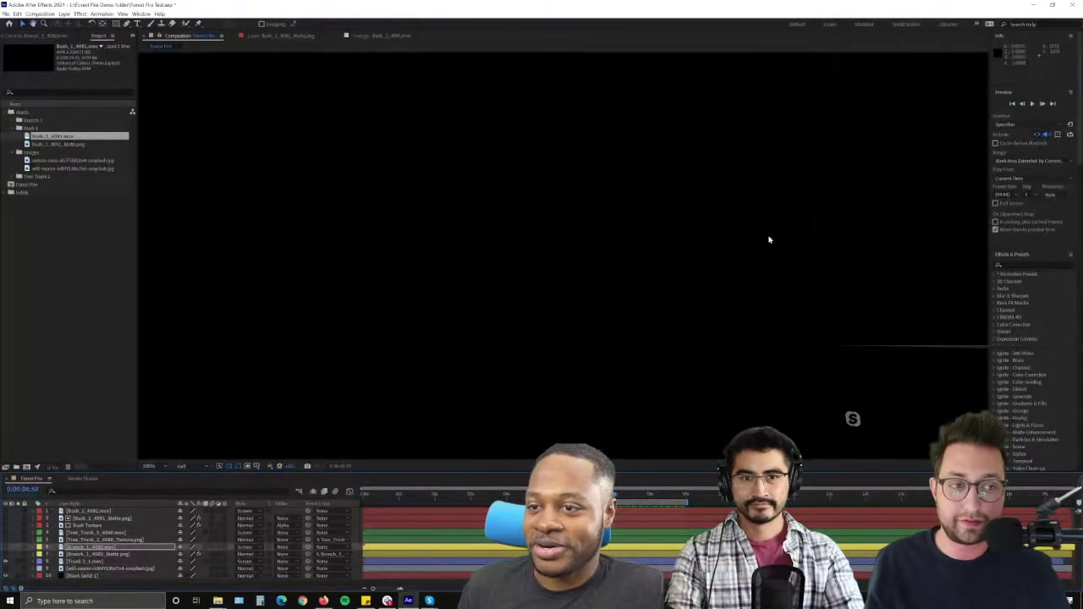
left_click_drag(771, 236, 423, 234)
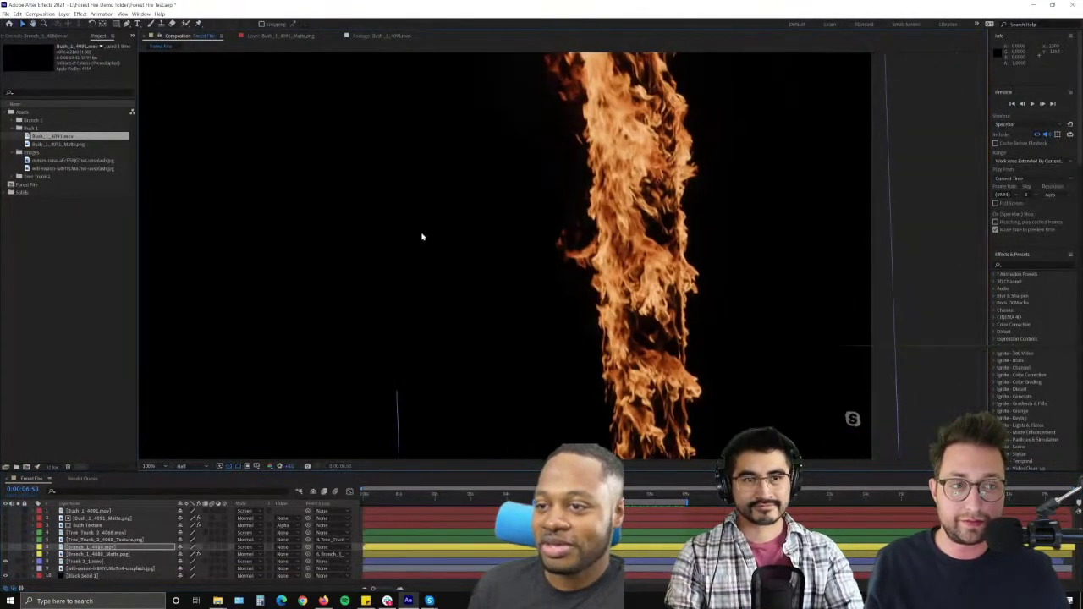
key("comma")
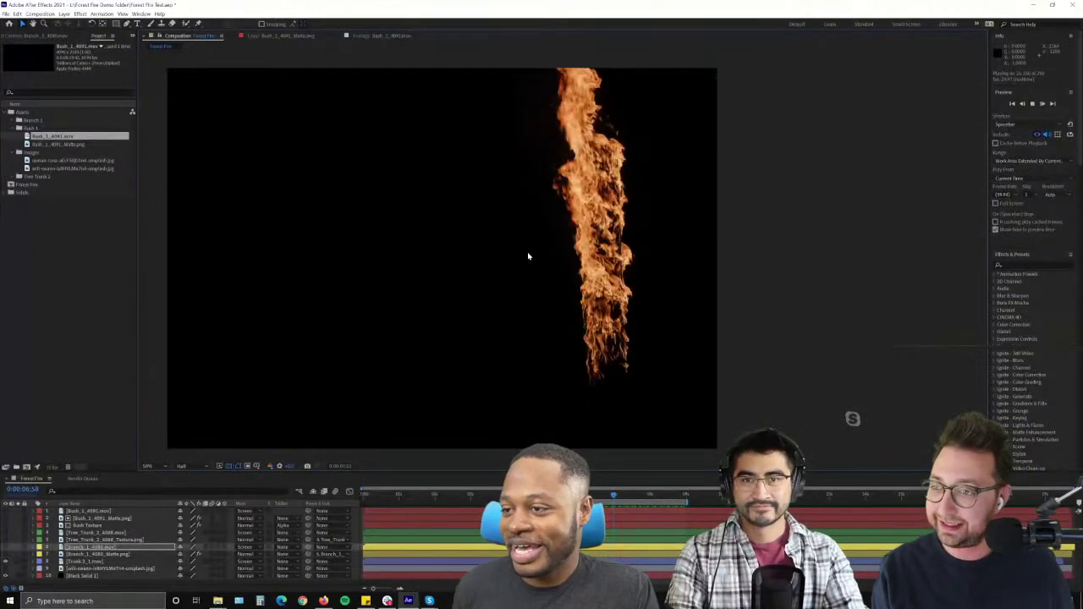
key("space")
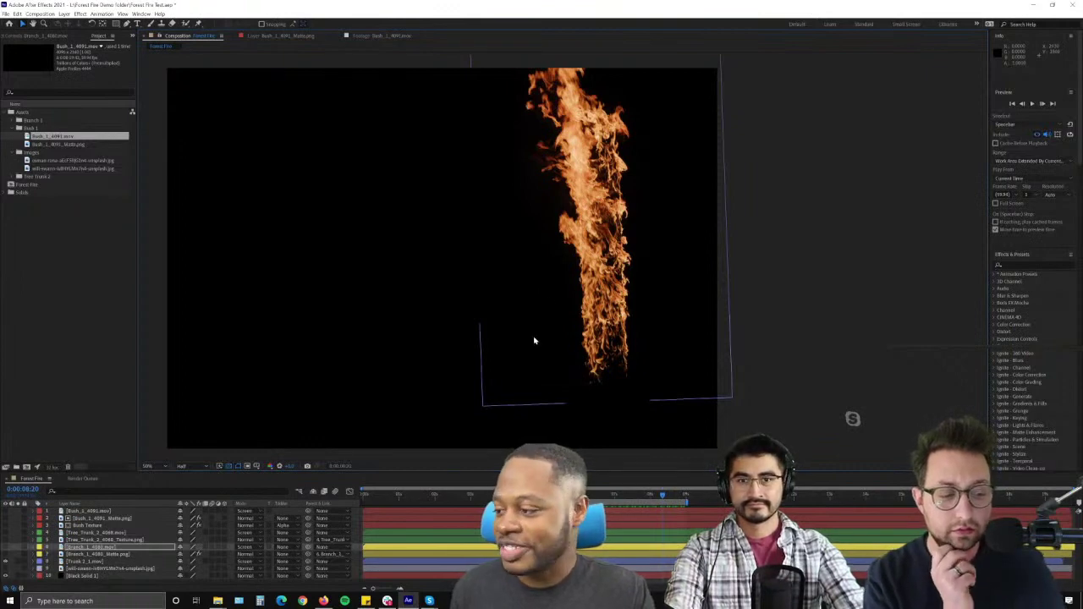
- Show the forest background and preview the trunk fire, toggling its visibility to compare
left_click(91, 562)
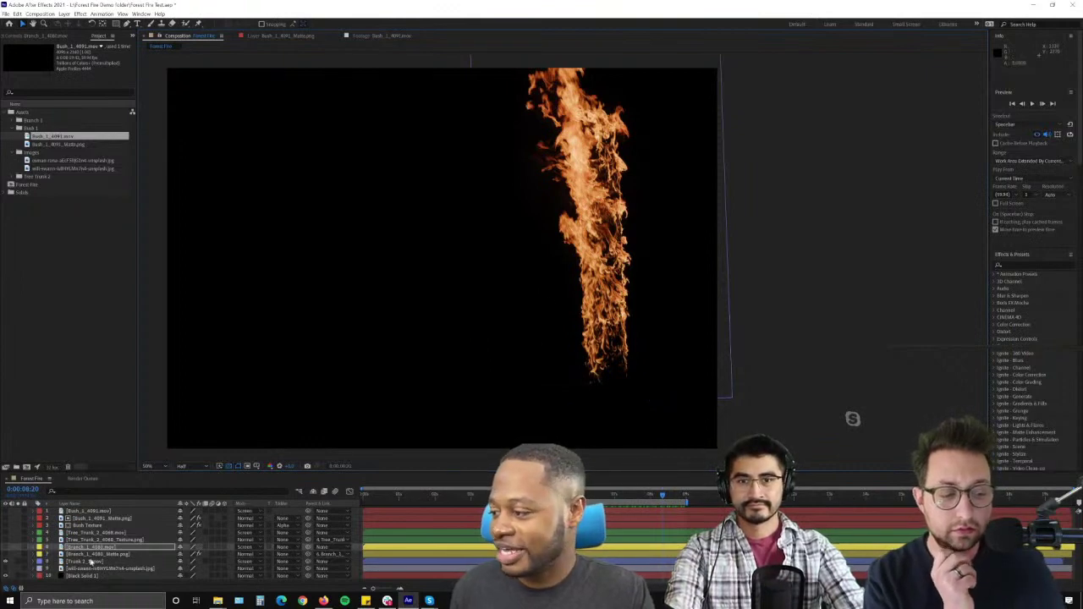
left_click(6, 569)
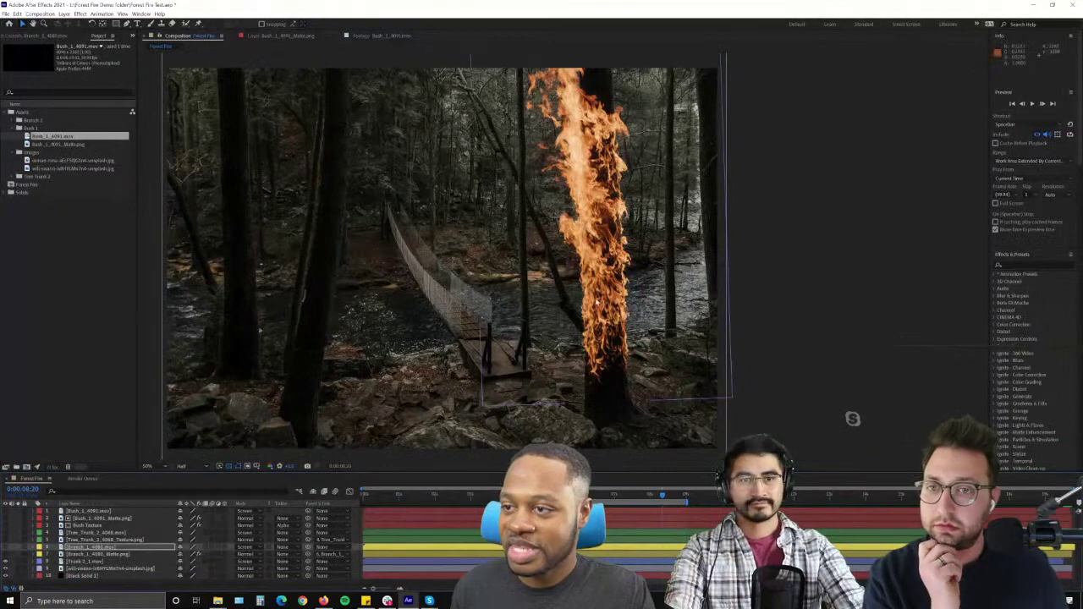
scroll(558, 337, "up", 2)
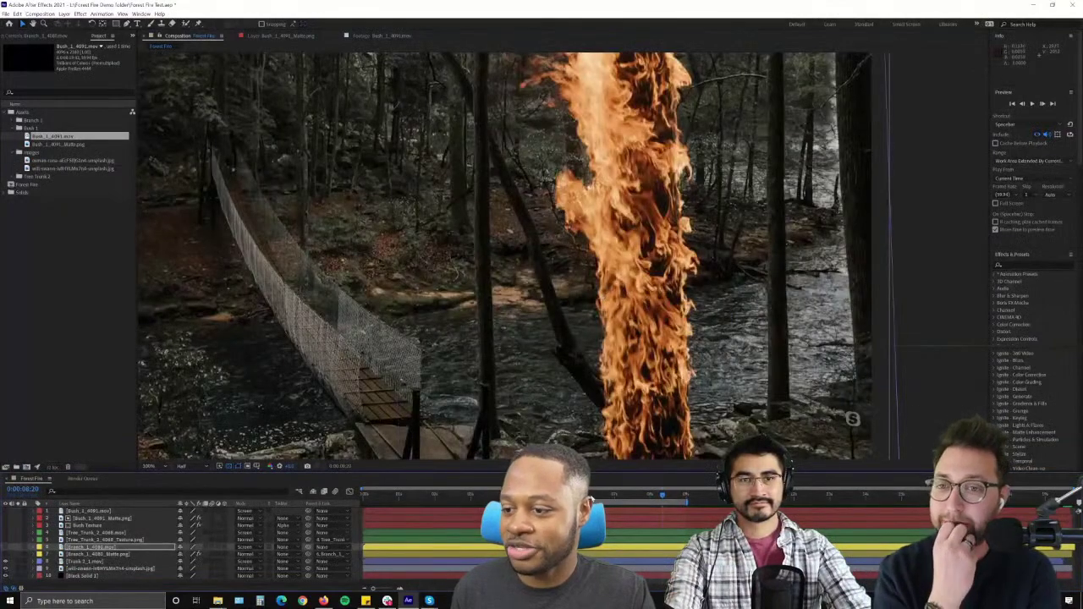
key("space")
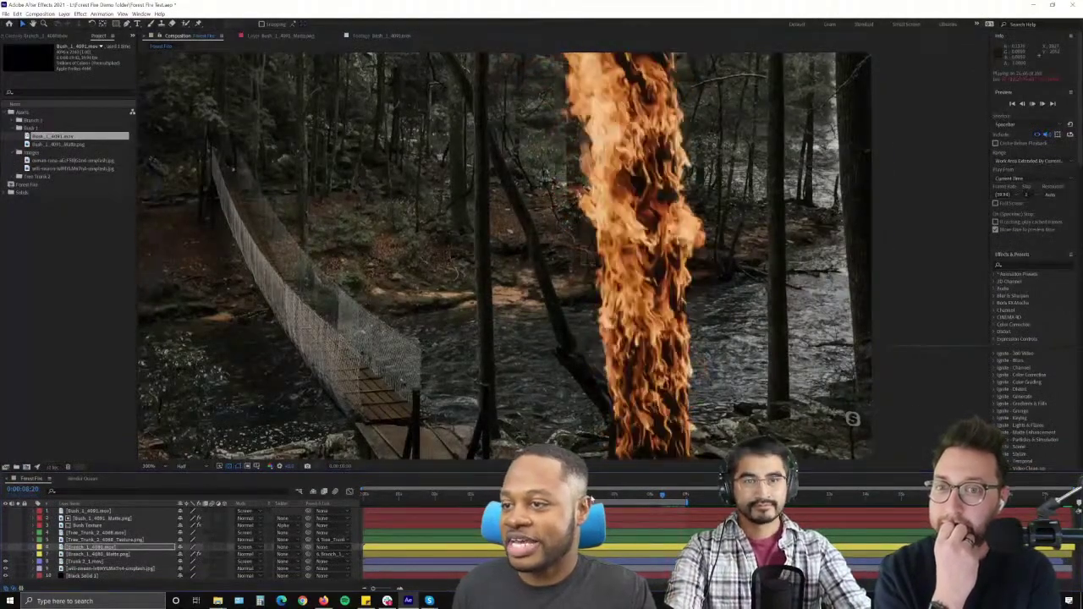
left_click(5, 565)
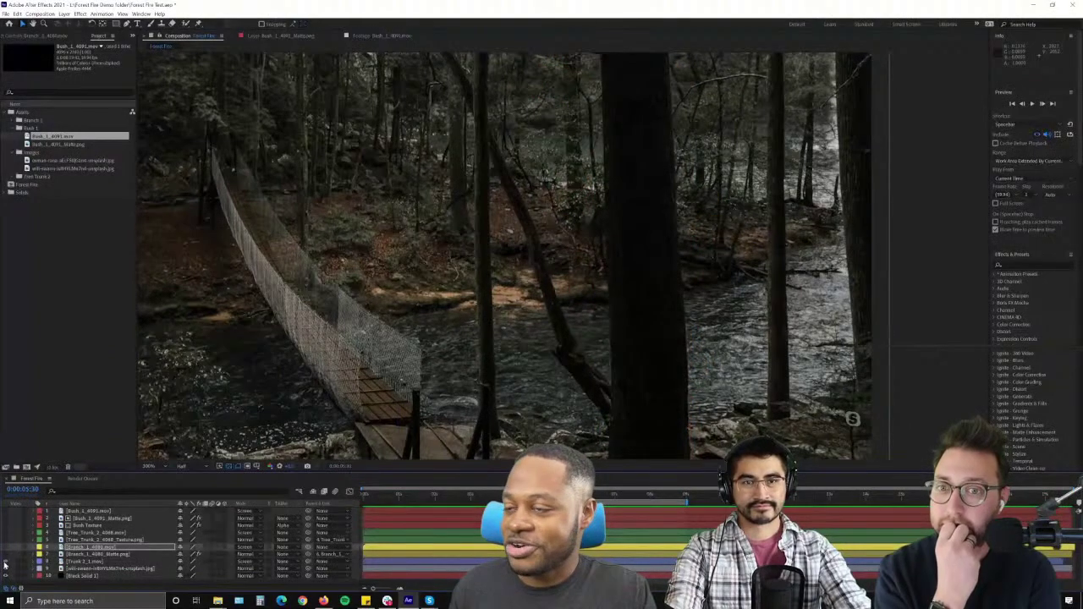
left_click(6, 565)
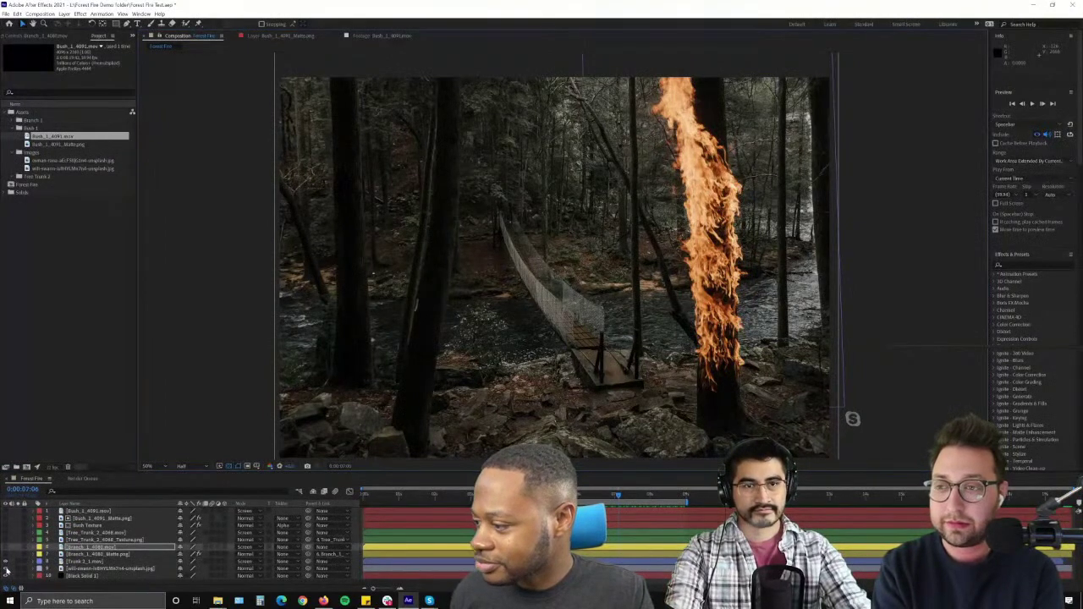
- Toggle the branch fire off and on, then hide the forest background layer
left_click(6, 547)
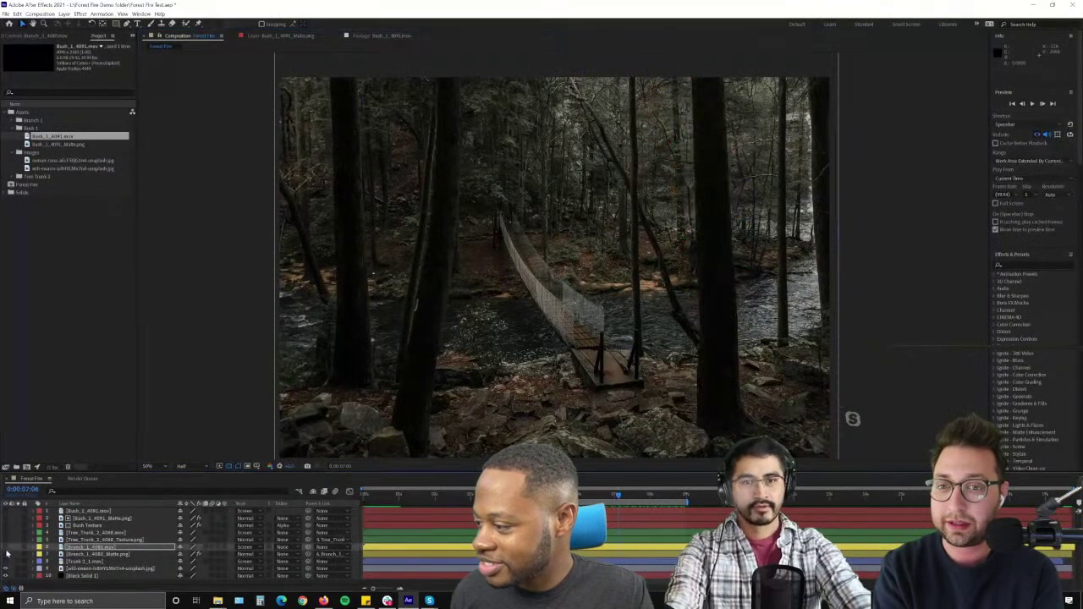
left_click(6, 548)
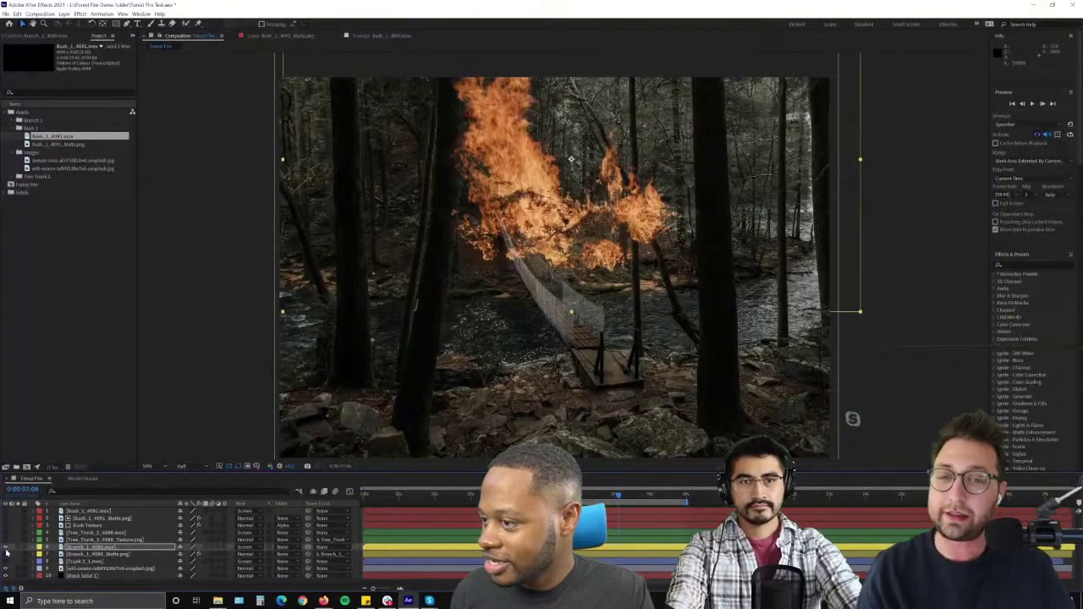
left_click(5, 569)
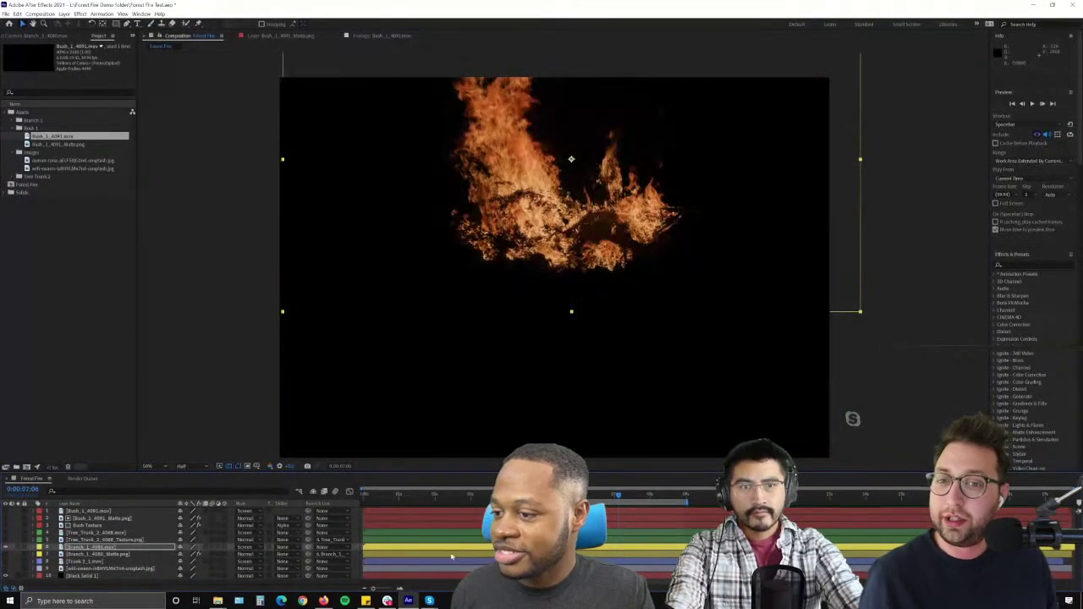
- Play the branch fire at 100%, hiding the black solid and showing the forest background
key("period")
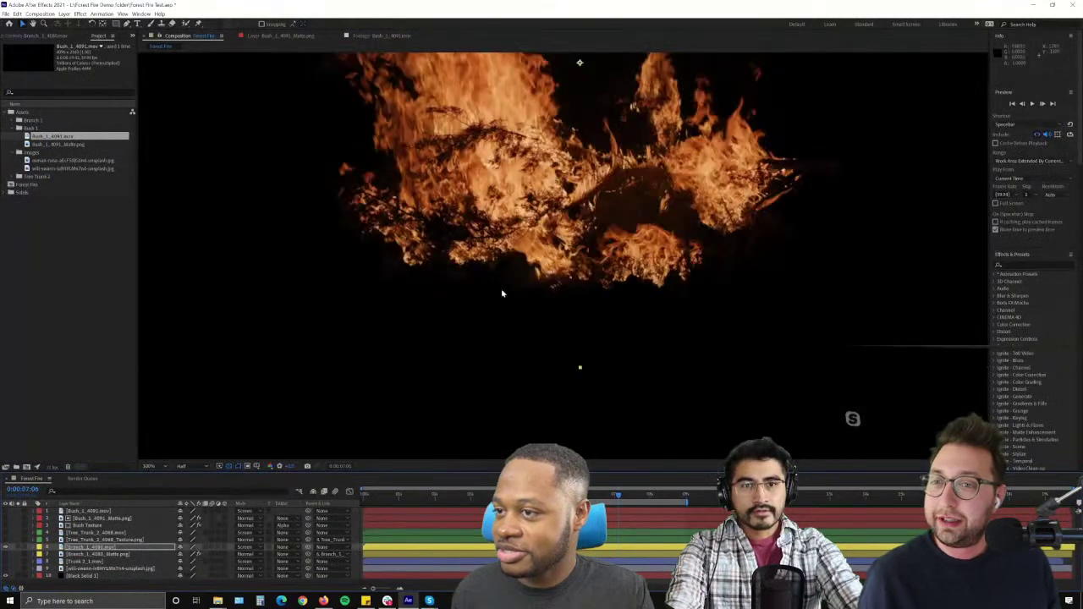
left_click_drag(500, 290, 521, 399)
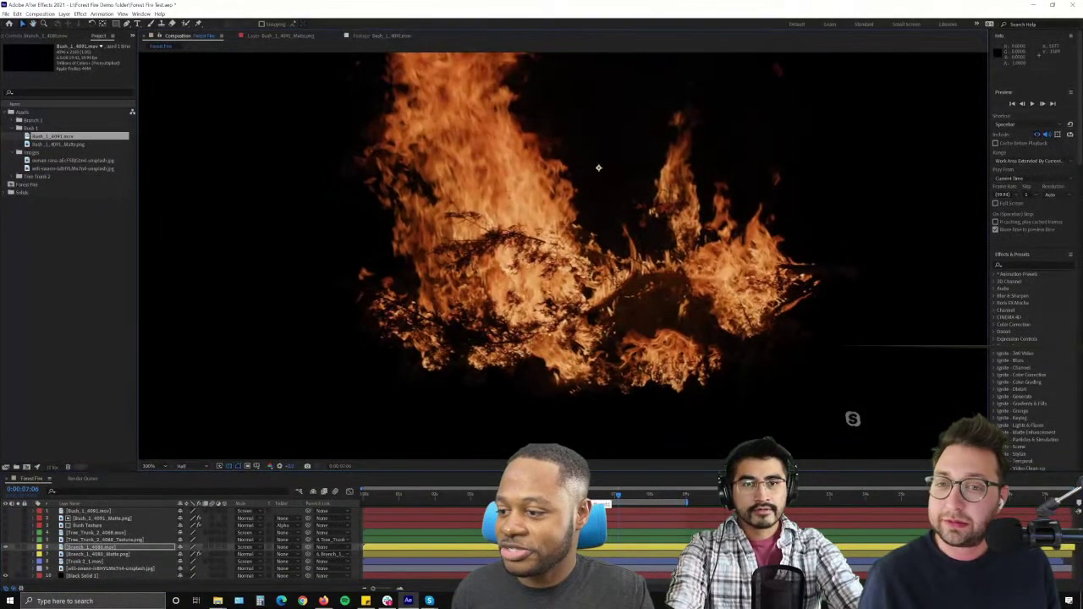
key("space")
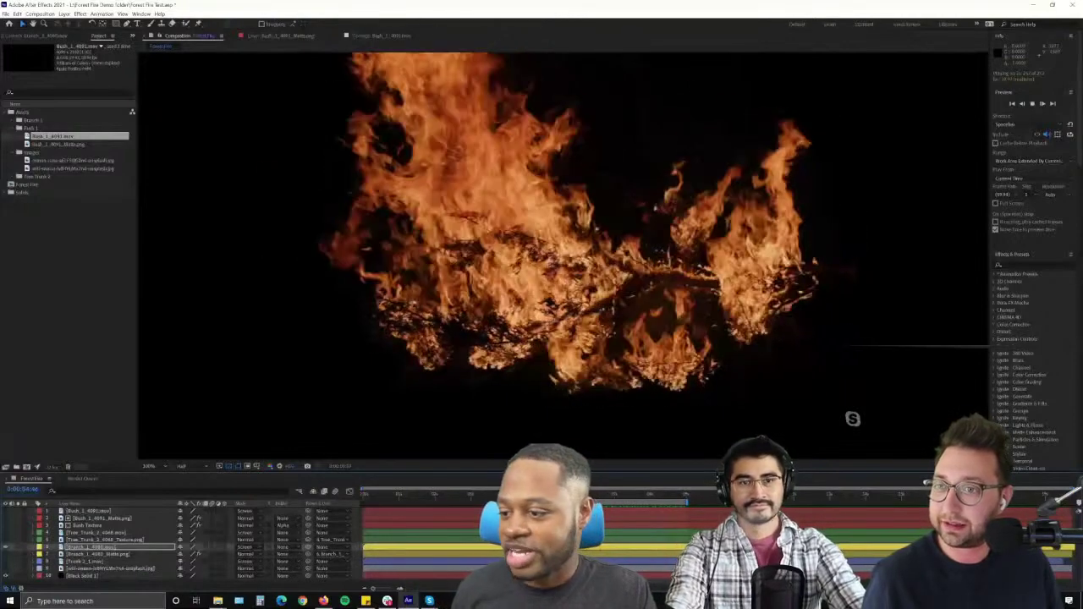
left_click(6, 576)
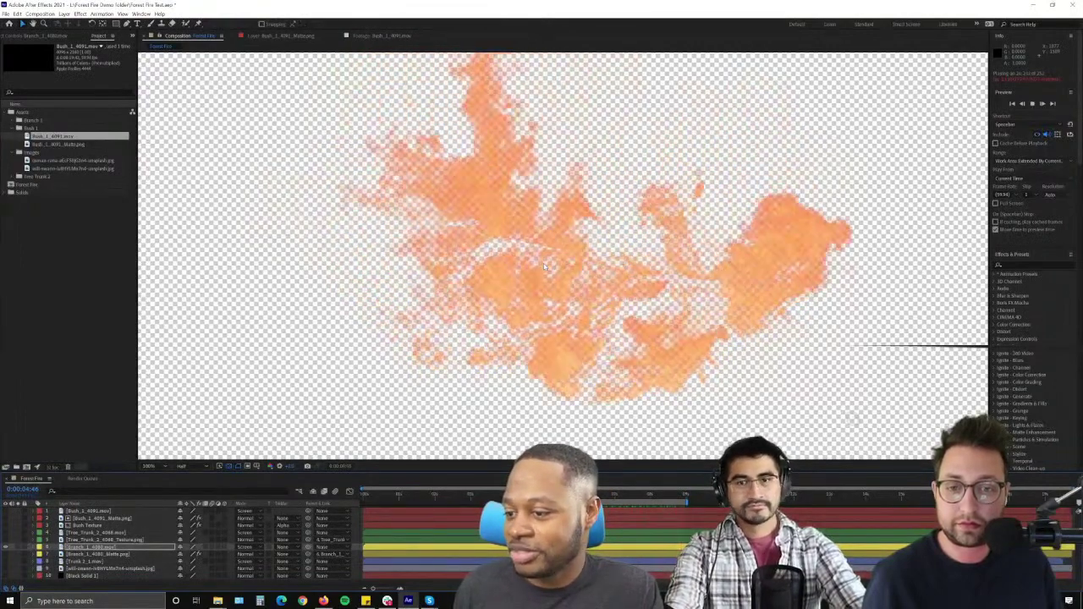
left_click(7, 572)
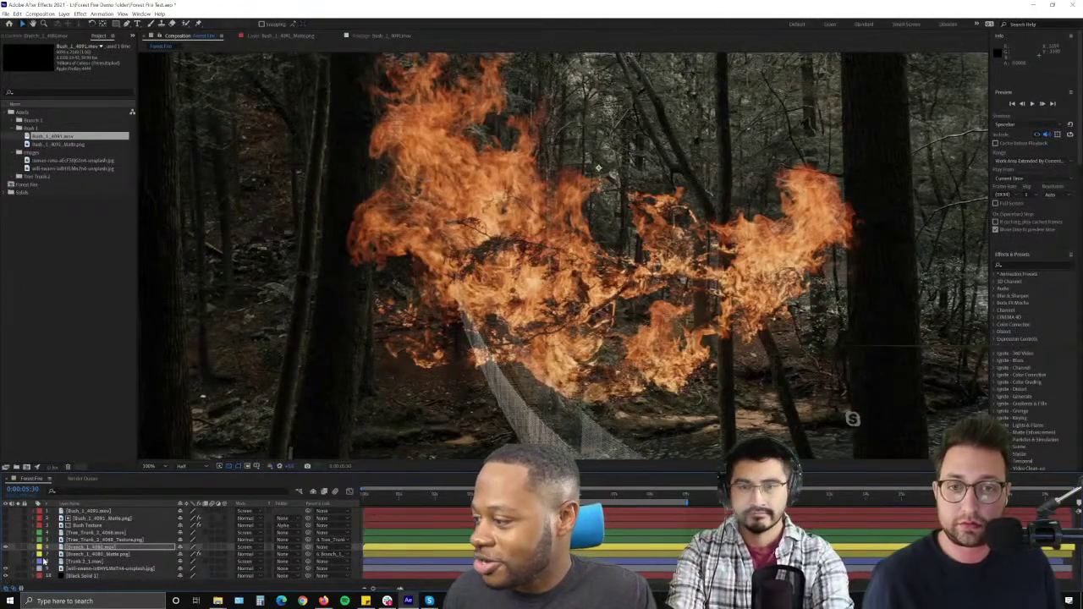
- Select the Branch_1 Matte layer and toggle the fire off and on to inspect the matte
left_click(21, 555)
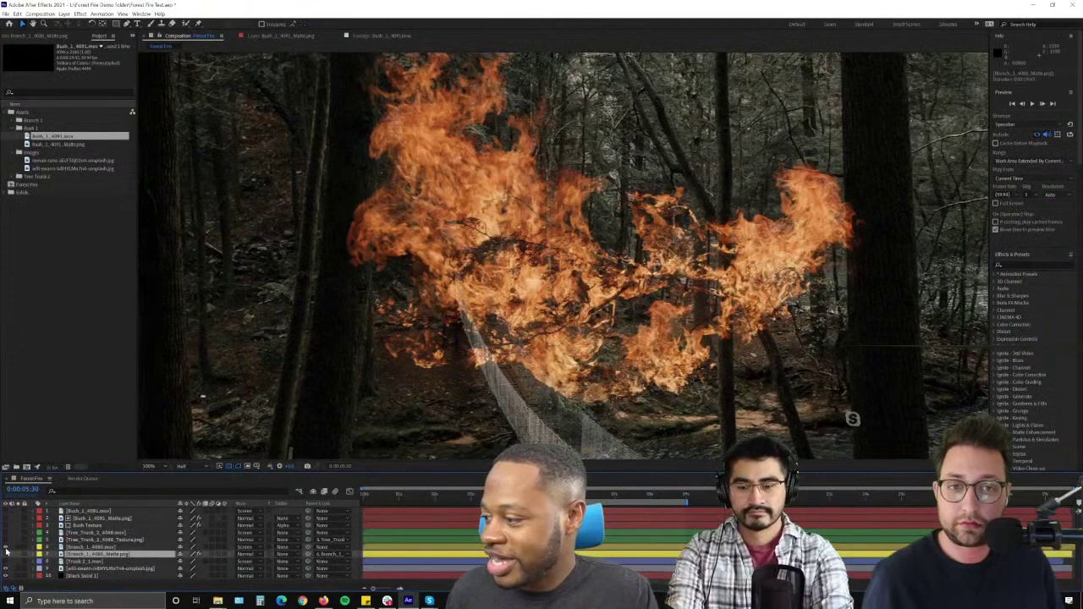
left_click(6, 548)
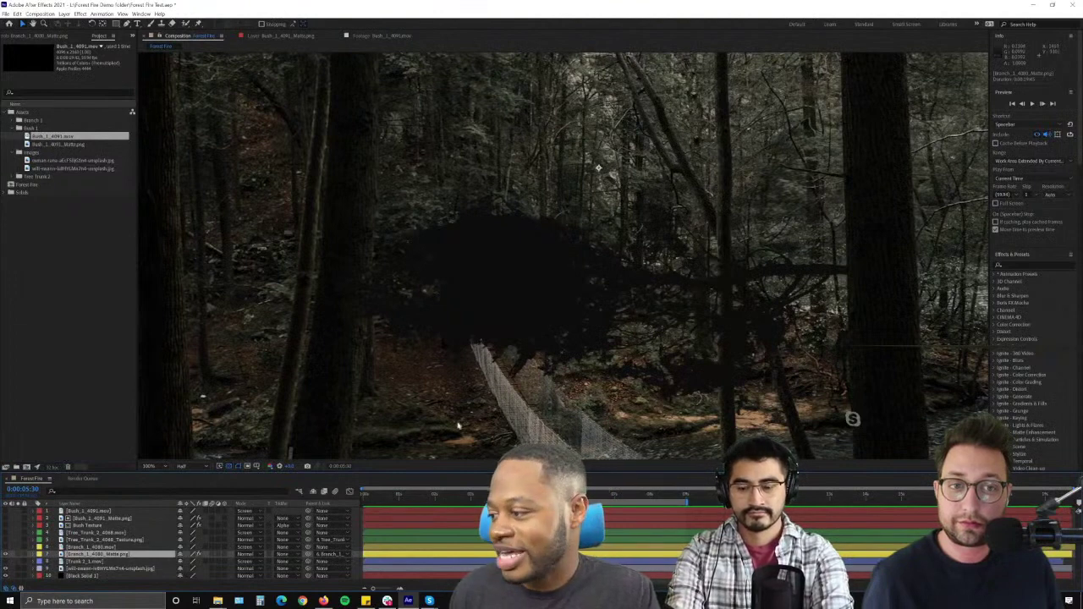
left_click(6, 548)
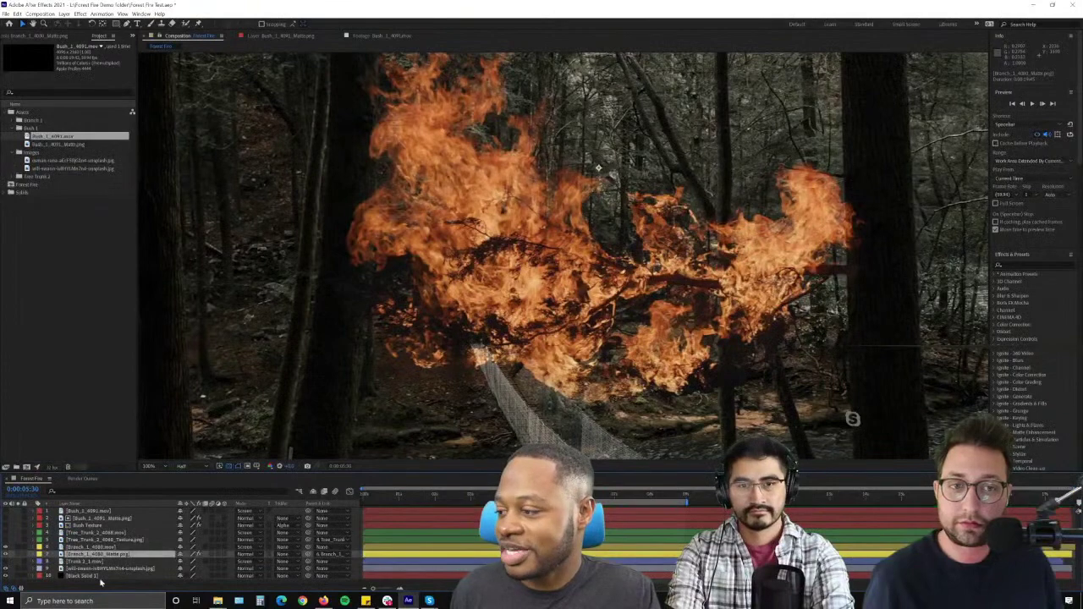
- Preview the fire over transparency, then turn the forest background back on
left_click(6, 569)
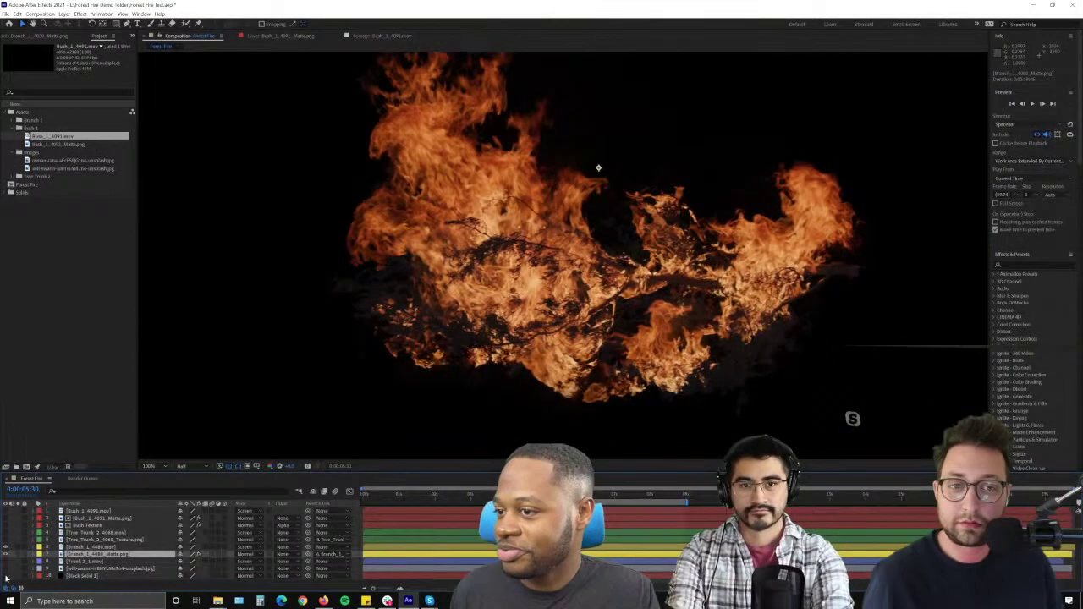
left_click(6, 576)
key("space")
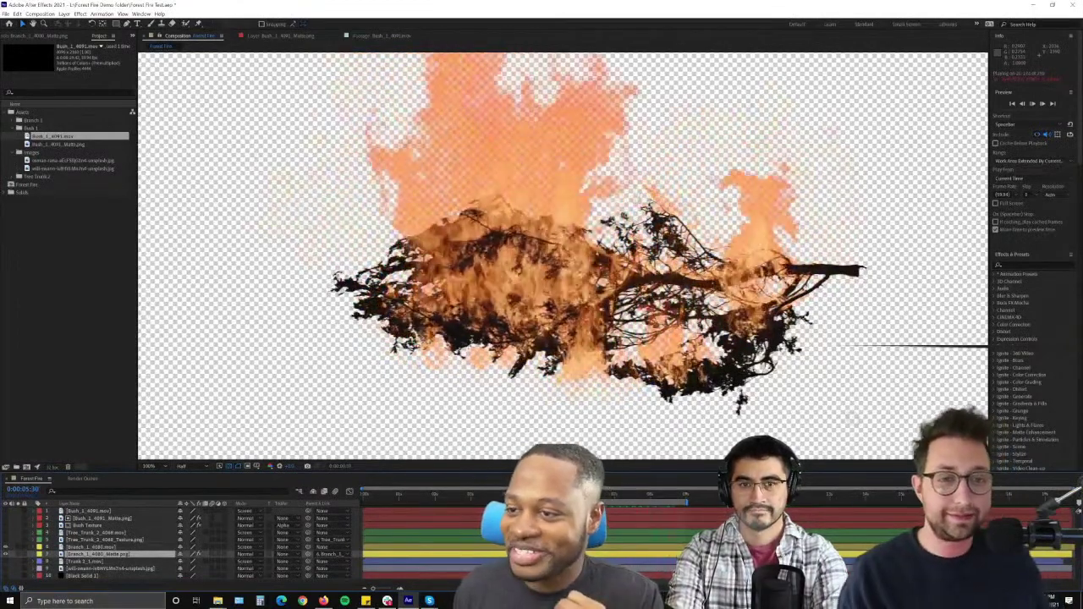
key("space")
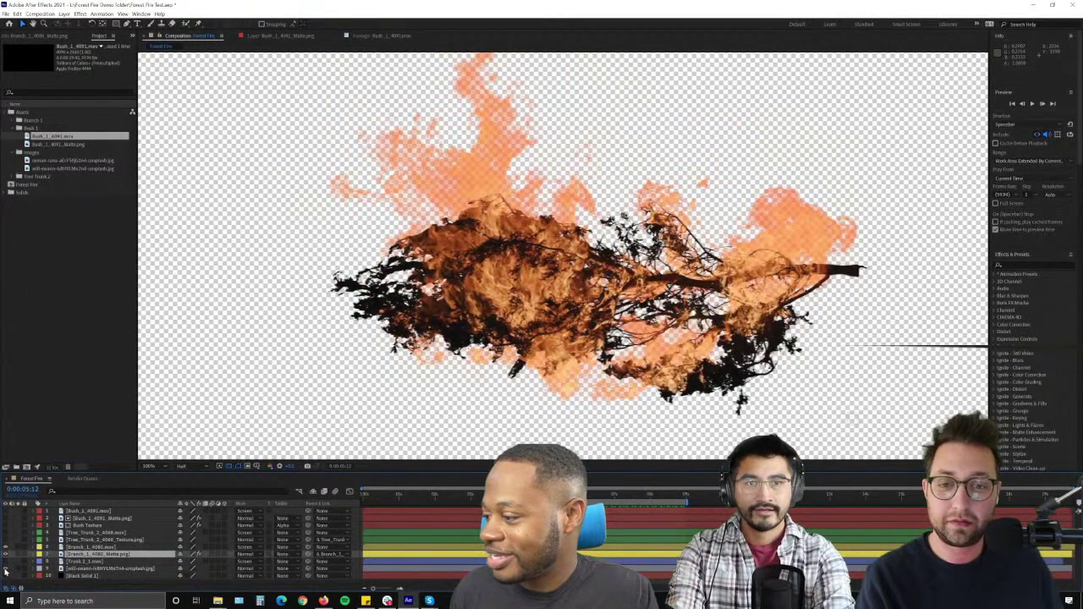
left_click(6, 570)
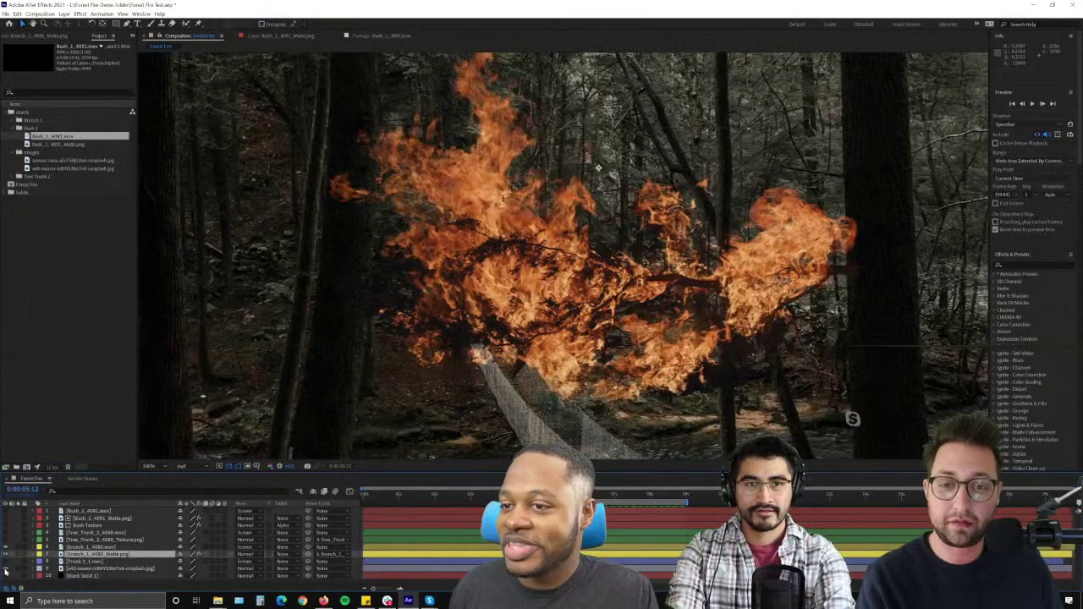
scroll(515, 242, "up", 2)
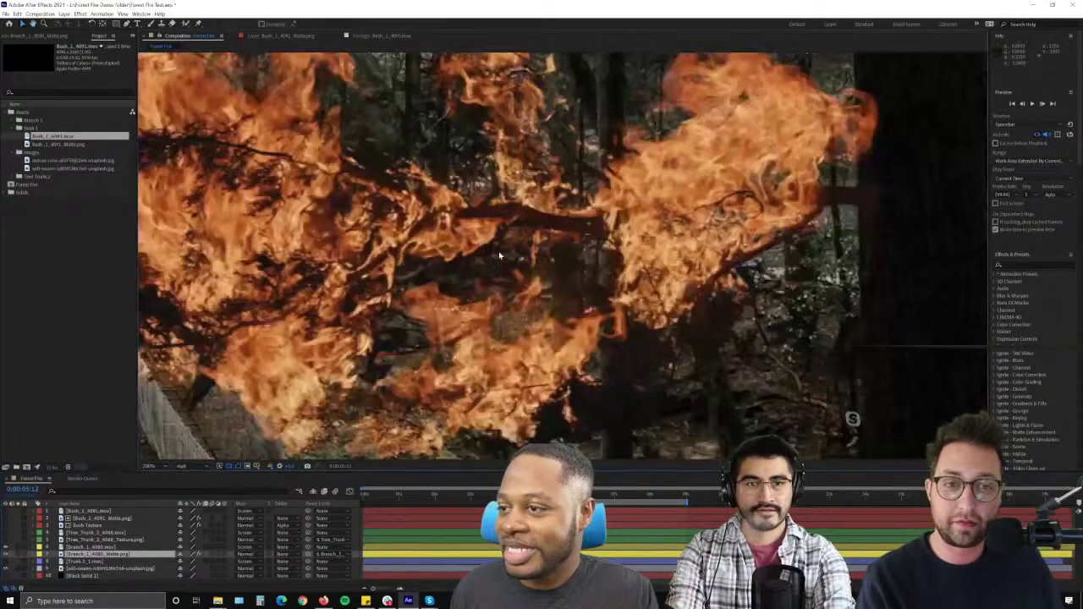
scroll(515, 231, "up", 2)
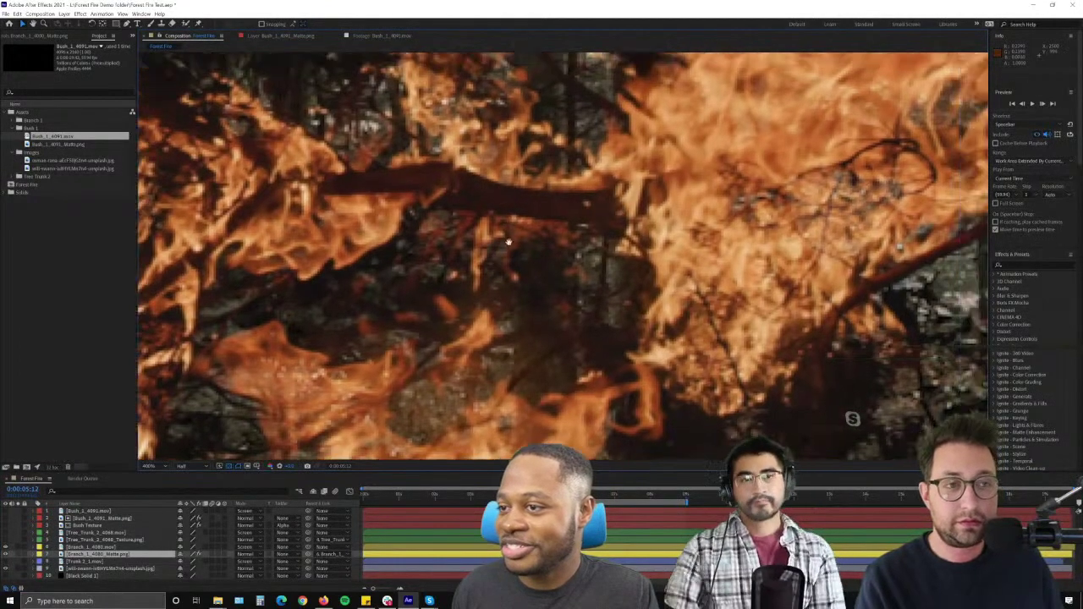
left_click_drag(607, 194, 582, 275)
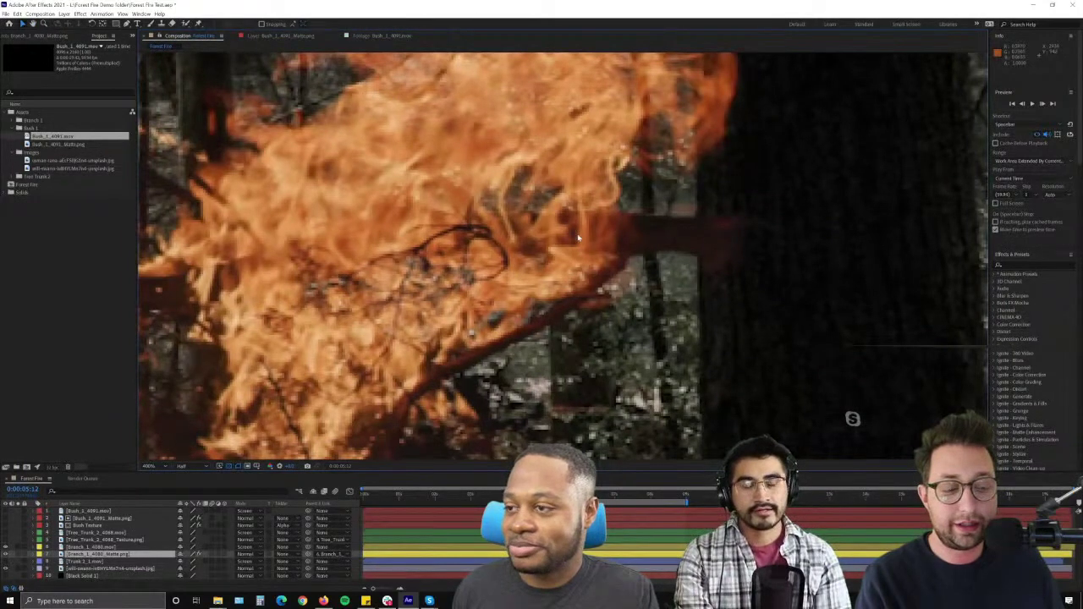
scroll(578, 237, "down", 2)
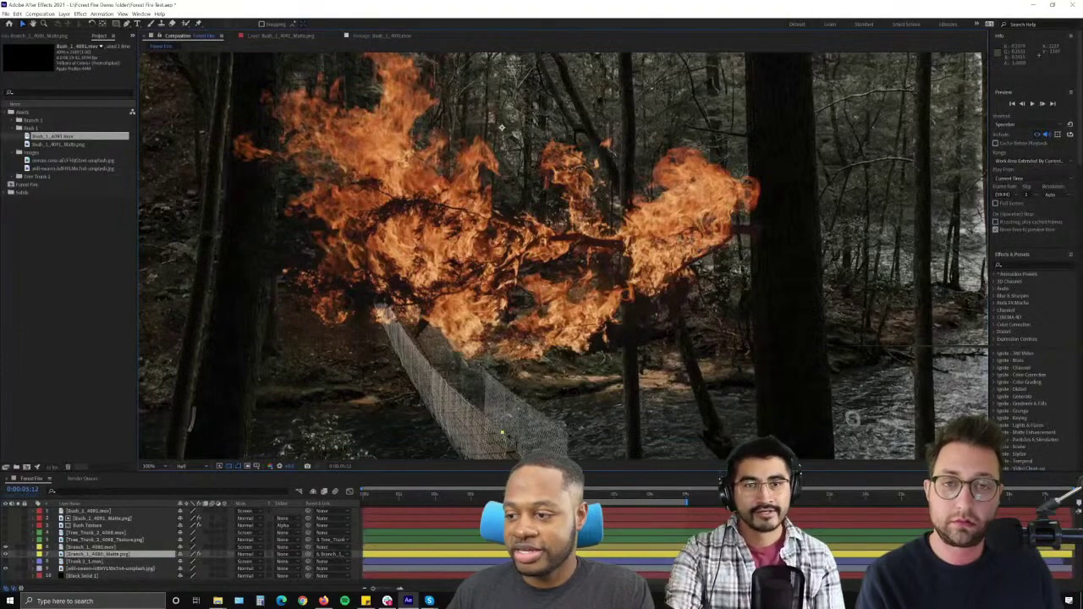
- Play the Forest Fire composite from an earlier frame and zoom the viewer out to 50%
key("space")
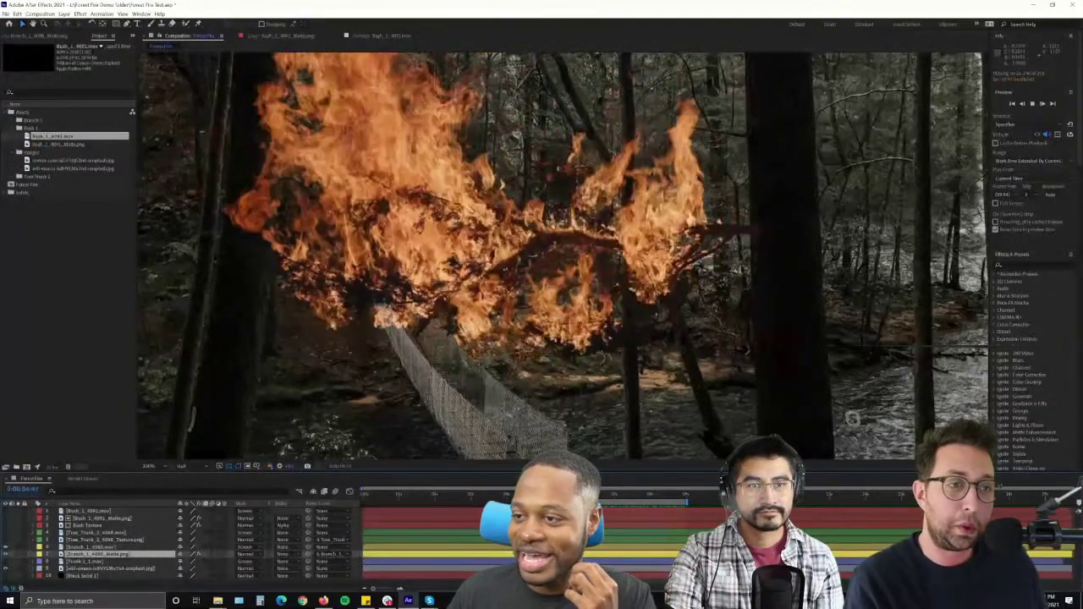
key("space")
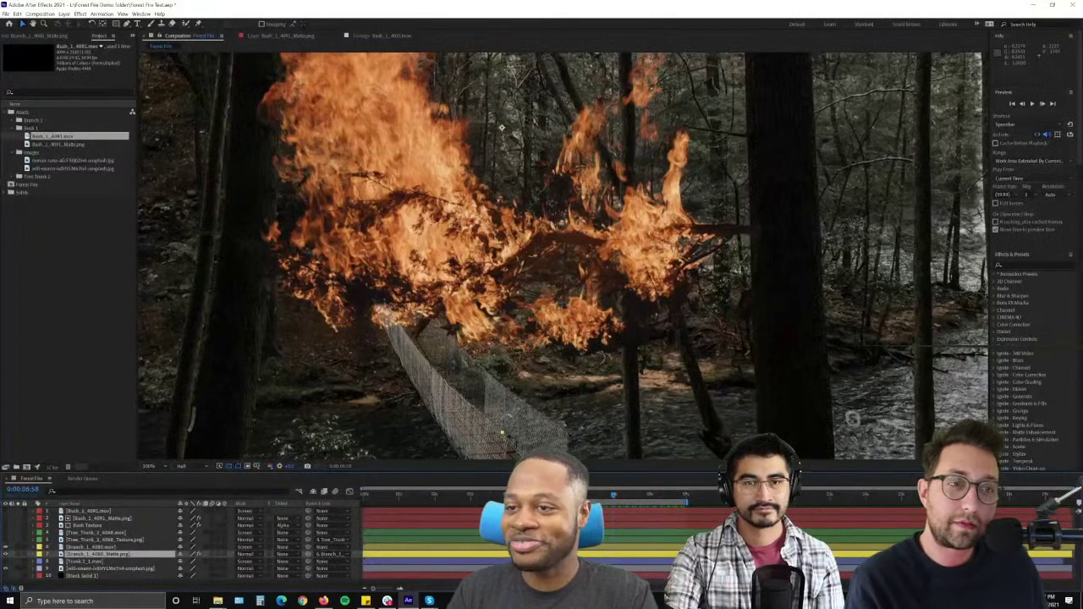
left_click(406, 495)
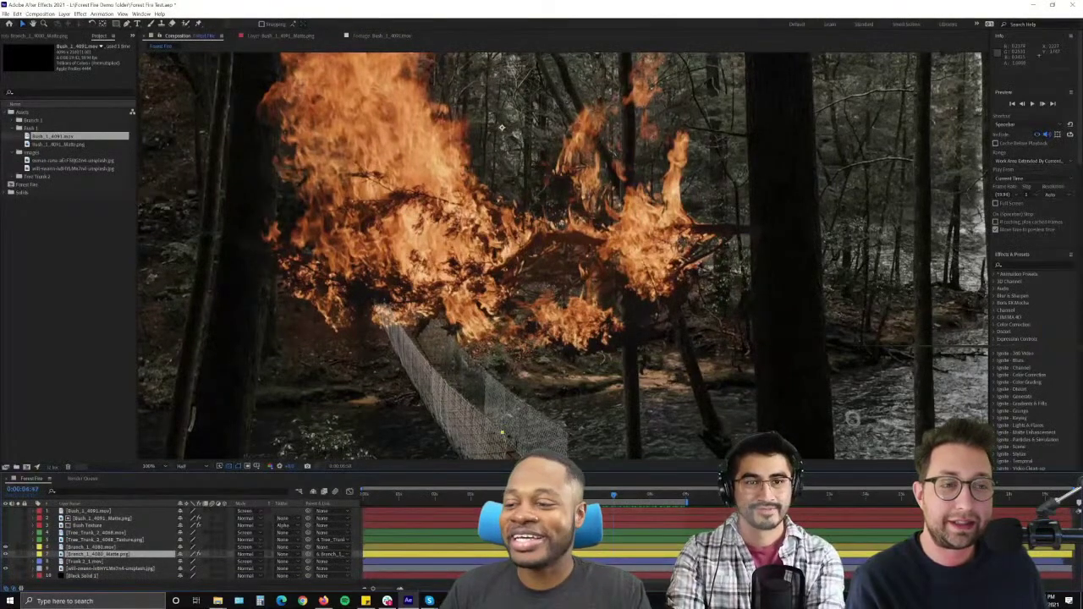
key("space")
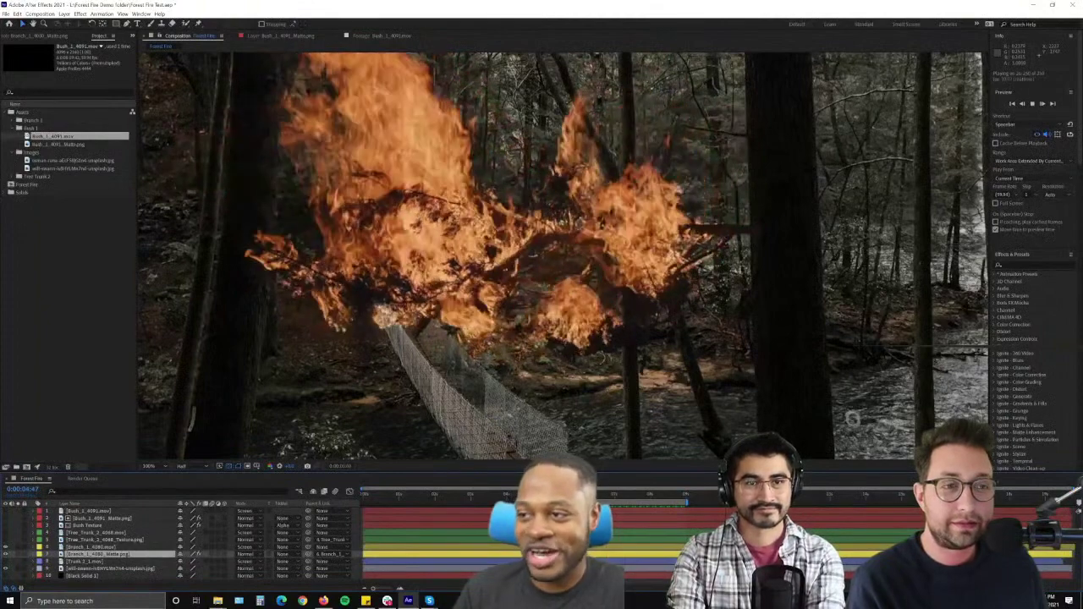
scroll(578, 379, "down", 2)
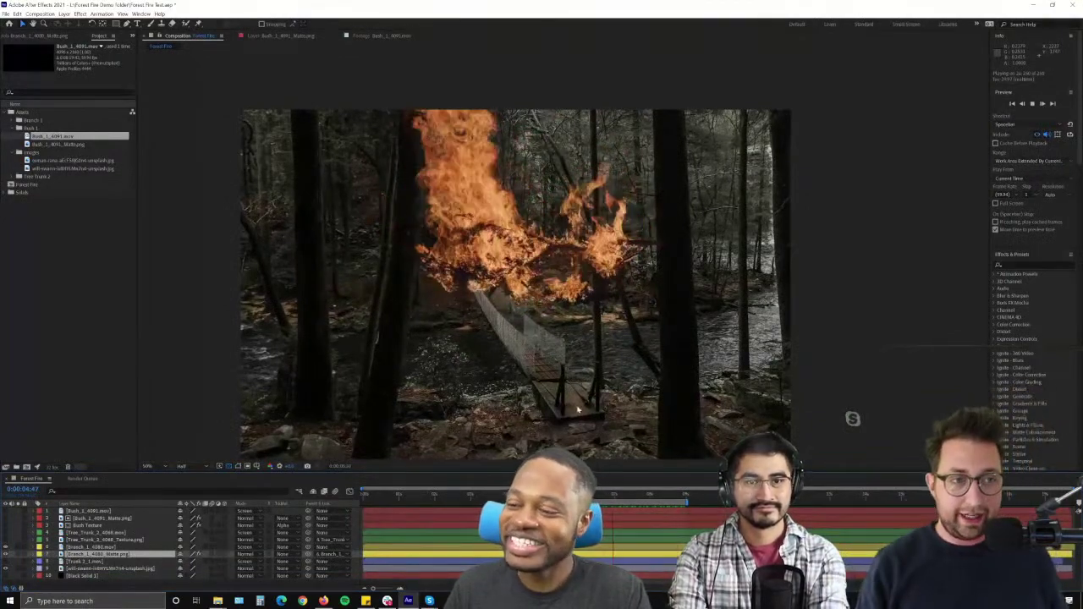
key("space")
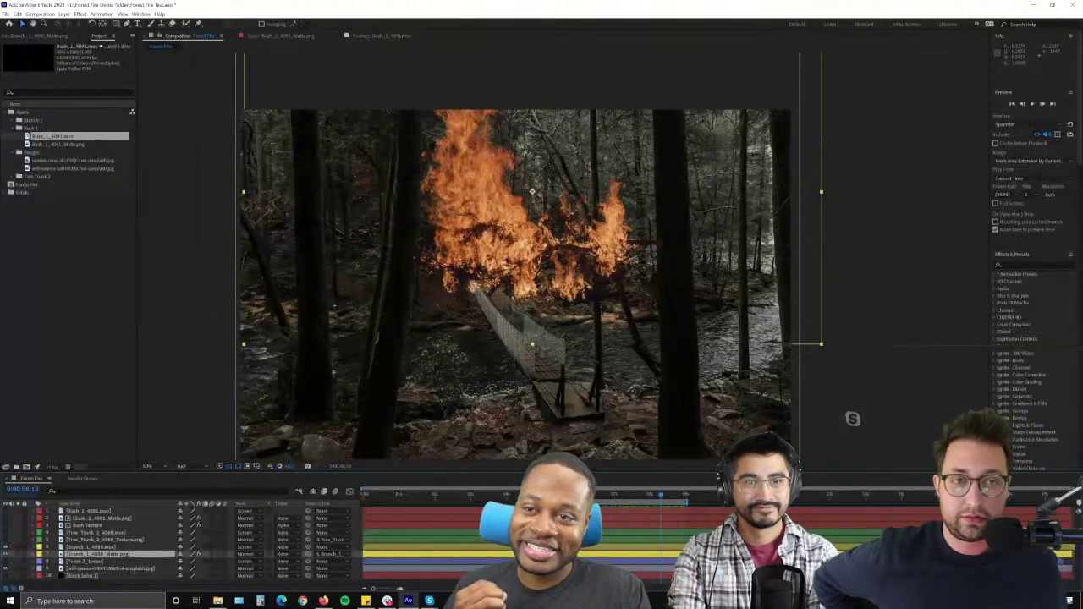
key("space")
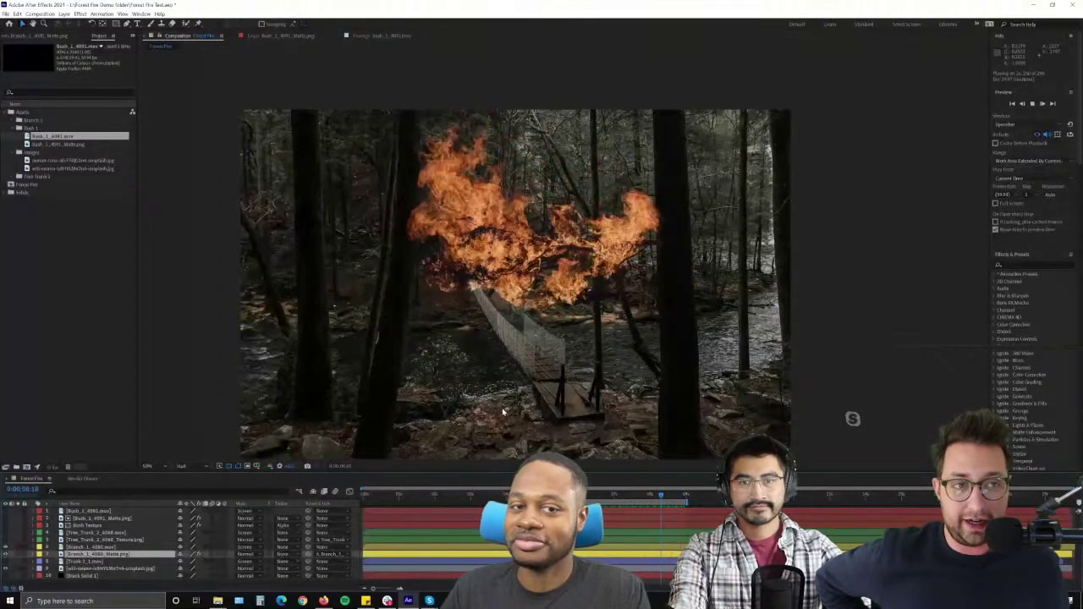
left_click(550, 317)
scroll(550, 316, "up", 2)
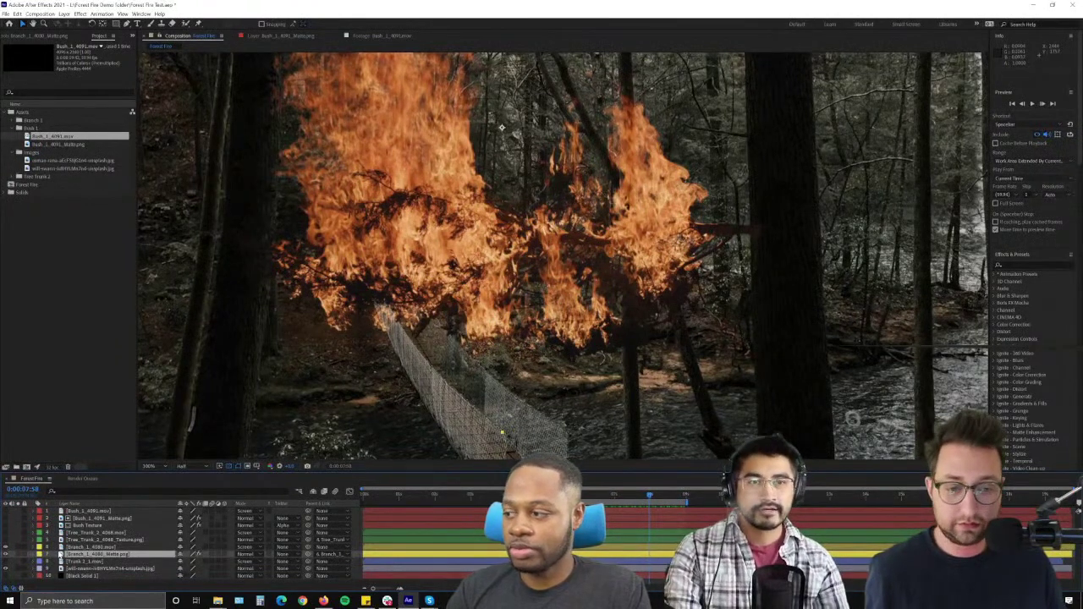
- Hide both Bush fire layers, show the two Tree Trunk fire layers, and zoom out
left_click(4, 553)
left_click(4, 546)
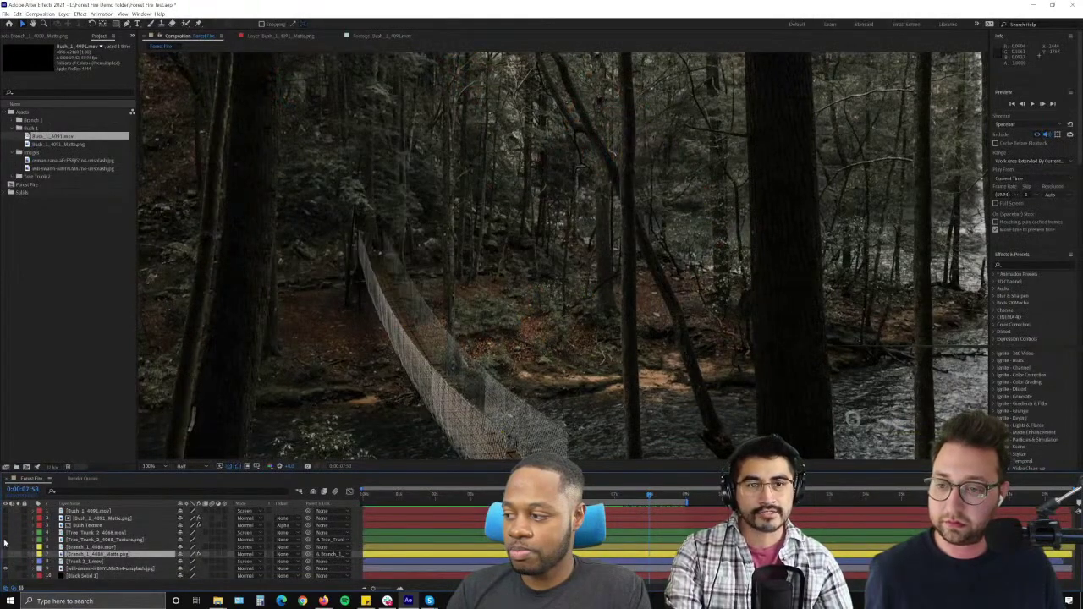
left_click(4, 539)
left_click(5, 533)
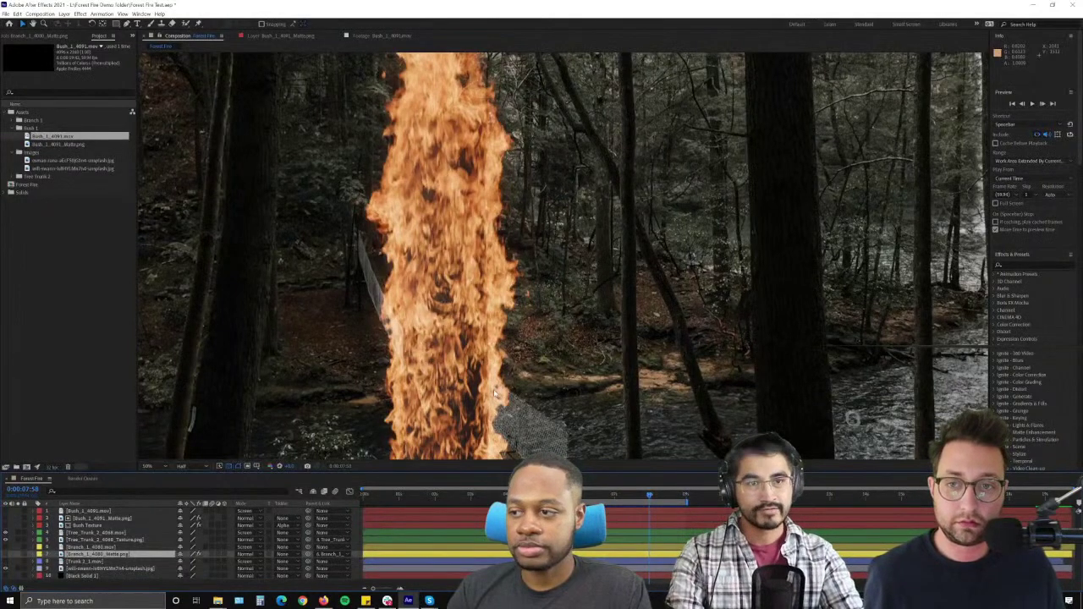
key("comma")
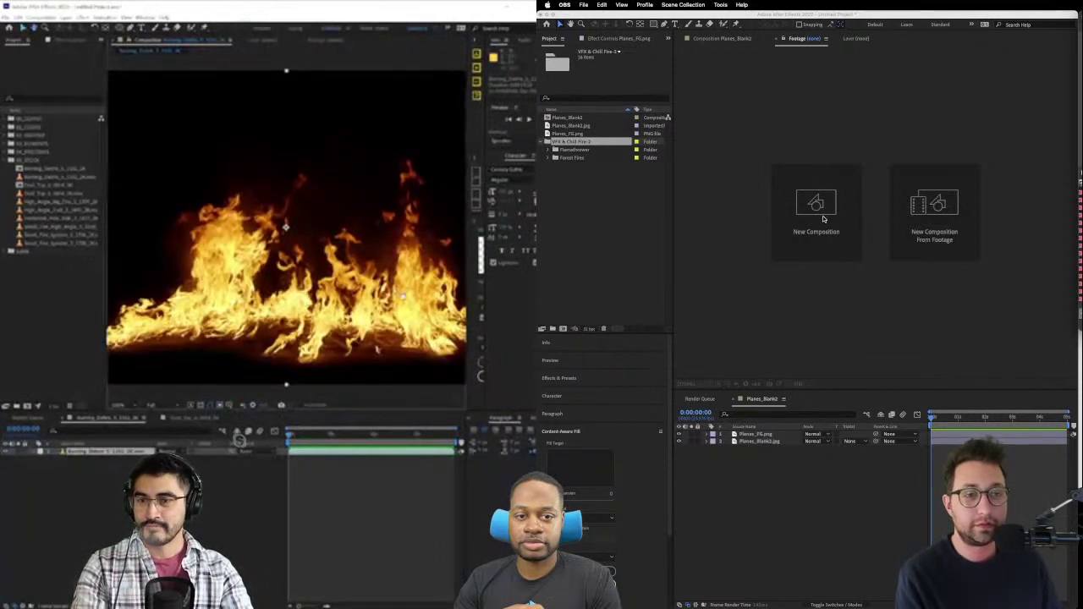
- Open the Planes_Blank2 composition and expand the Forest Fires folder
left_click(624, 199)
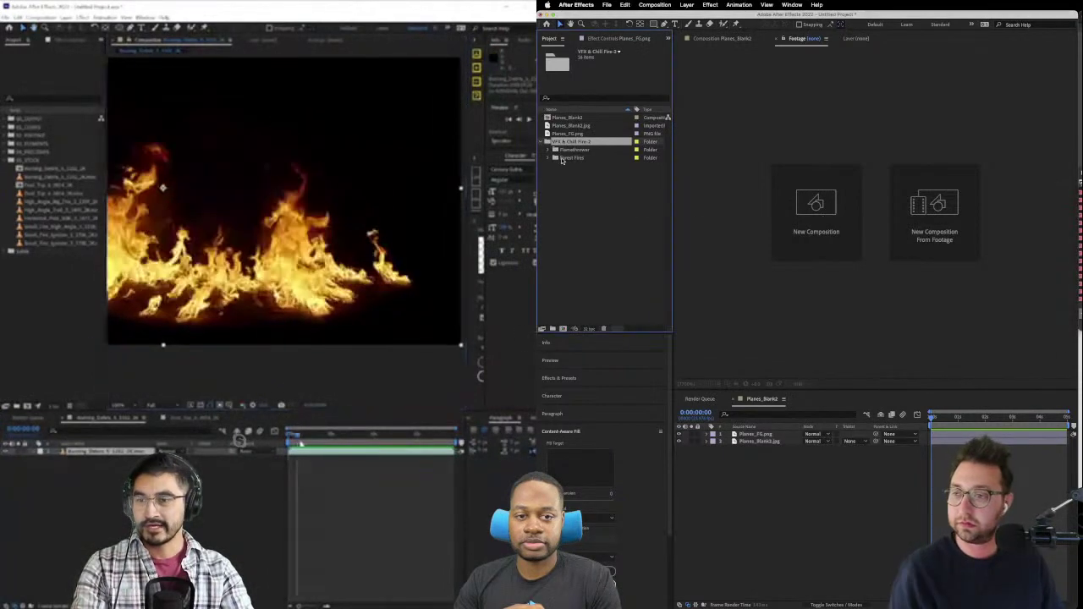
left_click(548, 118)
double_click(547, 118)
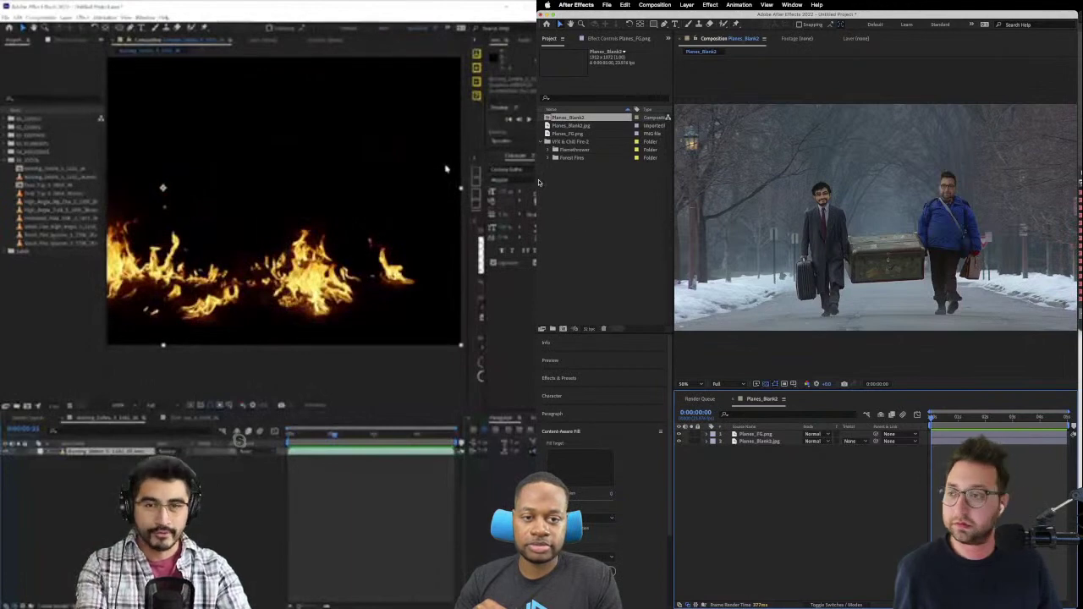
left_click(550, 134)
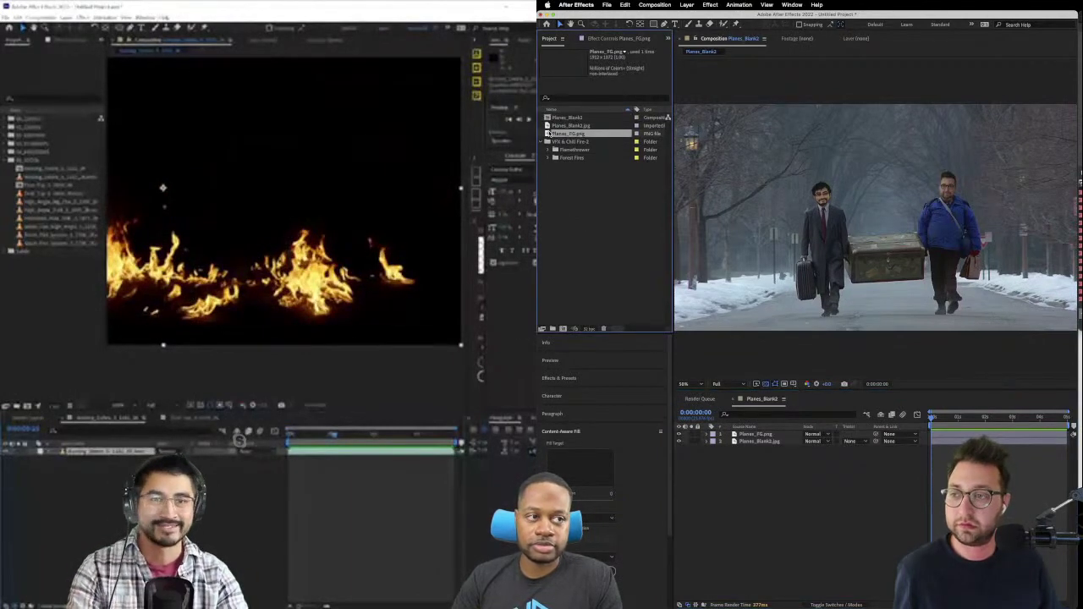
left_click(547, 158)
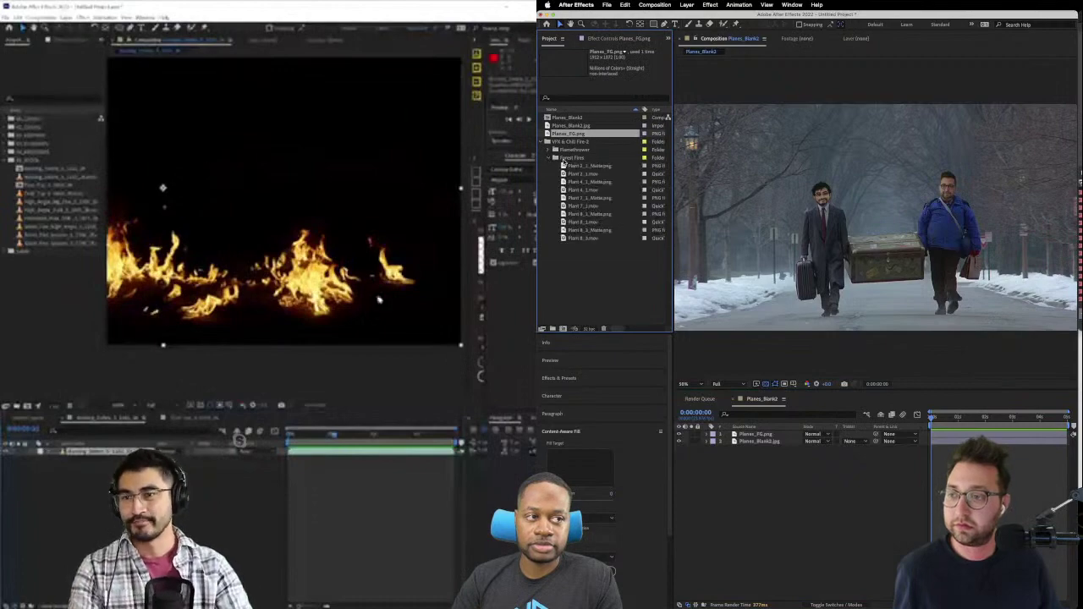
- Preview the Plant 2_1, Plant 4_1 and Plant 7_1 fire clips over black in the Footage viewer
double_click(583, 175)
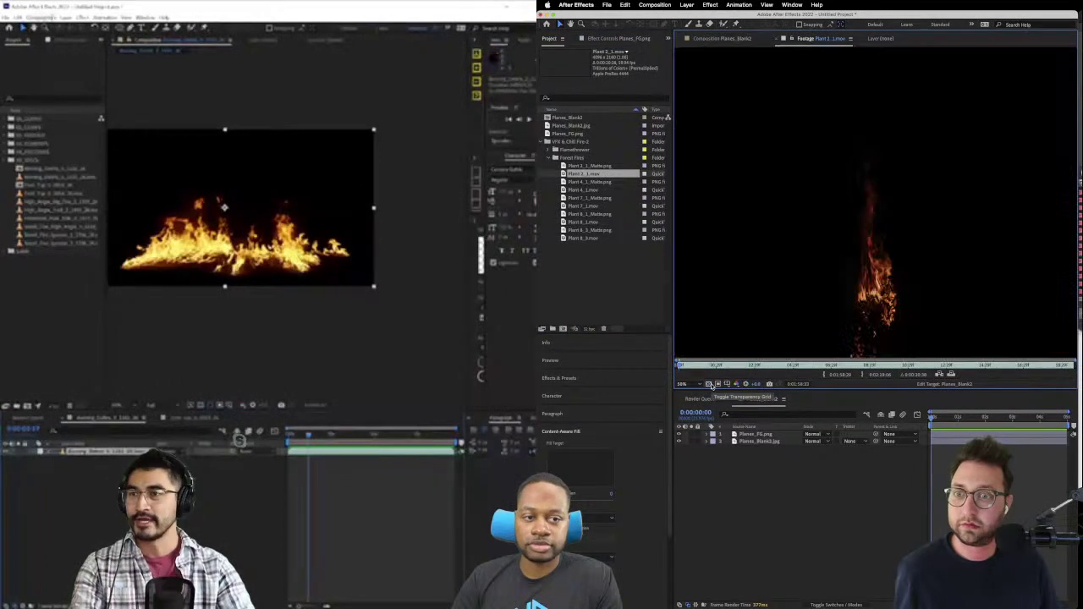
left_click(711, 385)
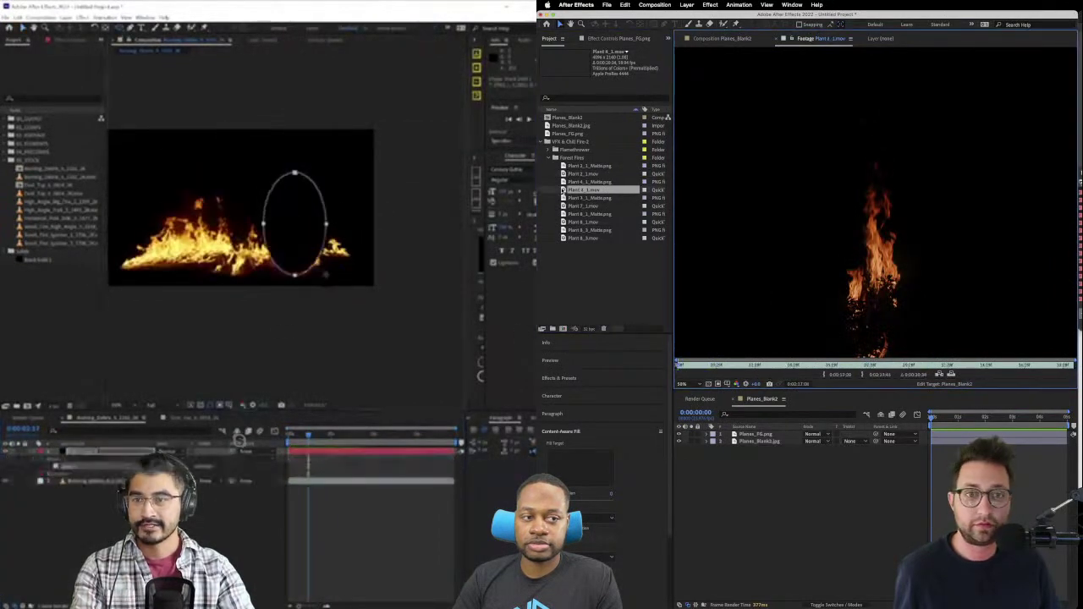
double_click(562, 189)
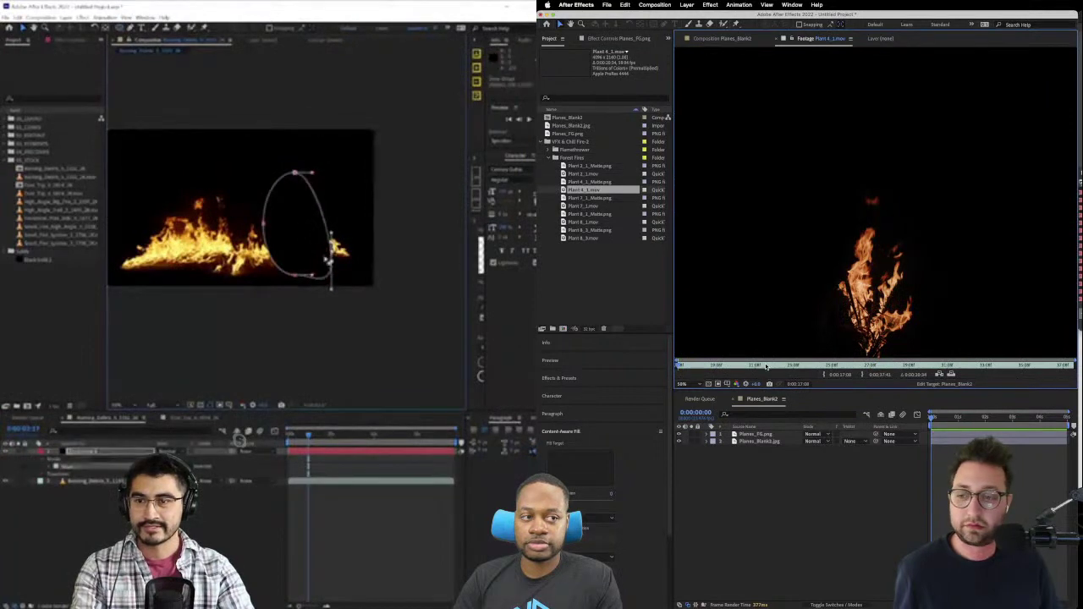
left_click(845, 365)
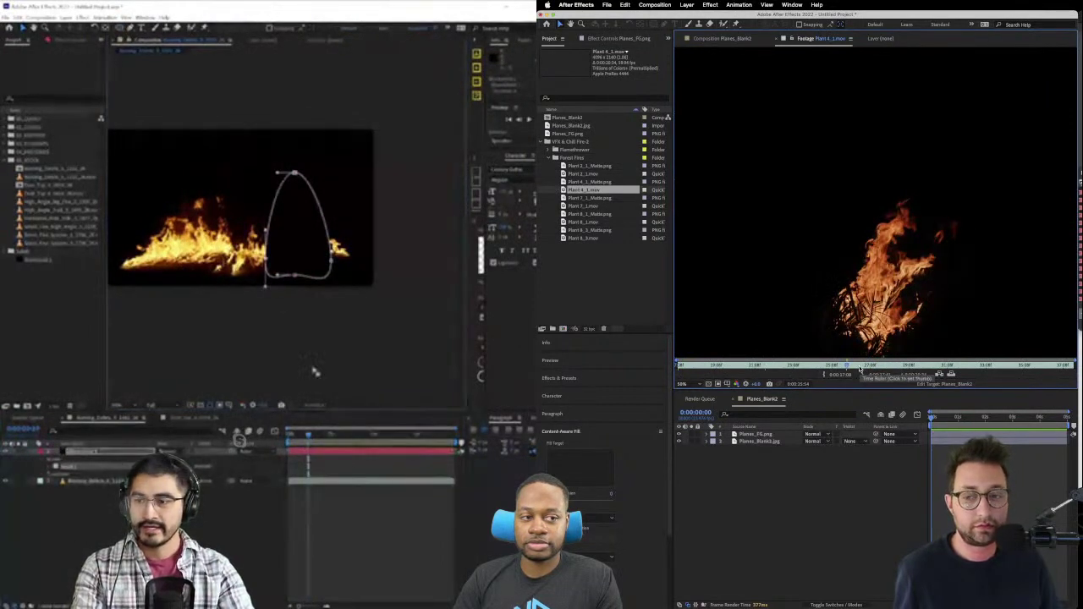
double_click(562, 206)
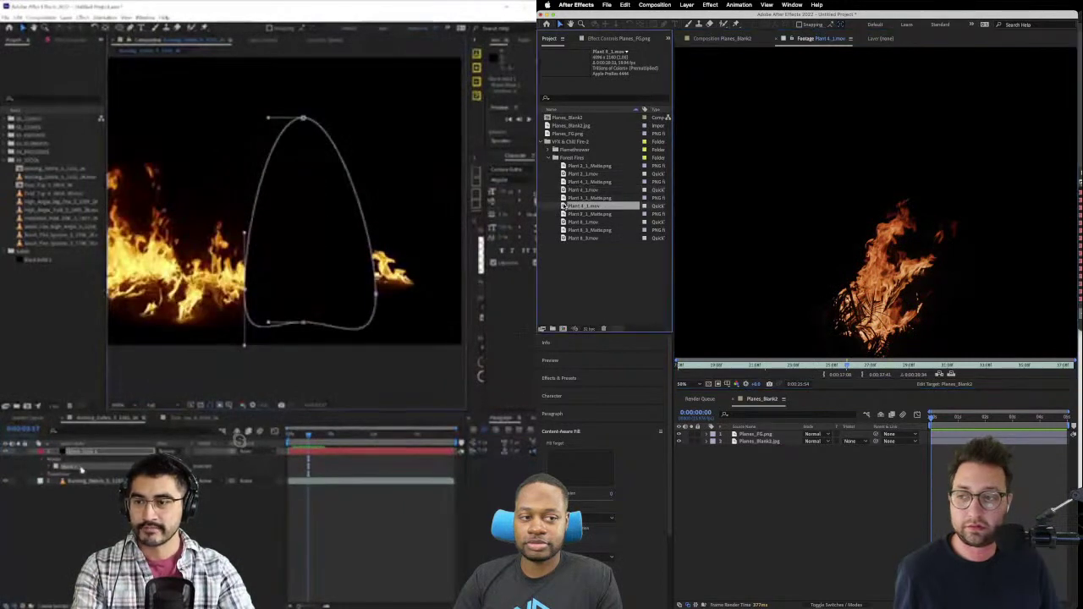
left_click(773, 365)
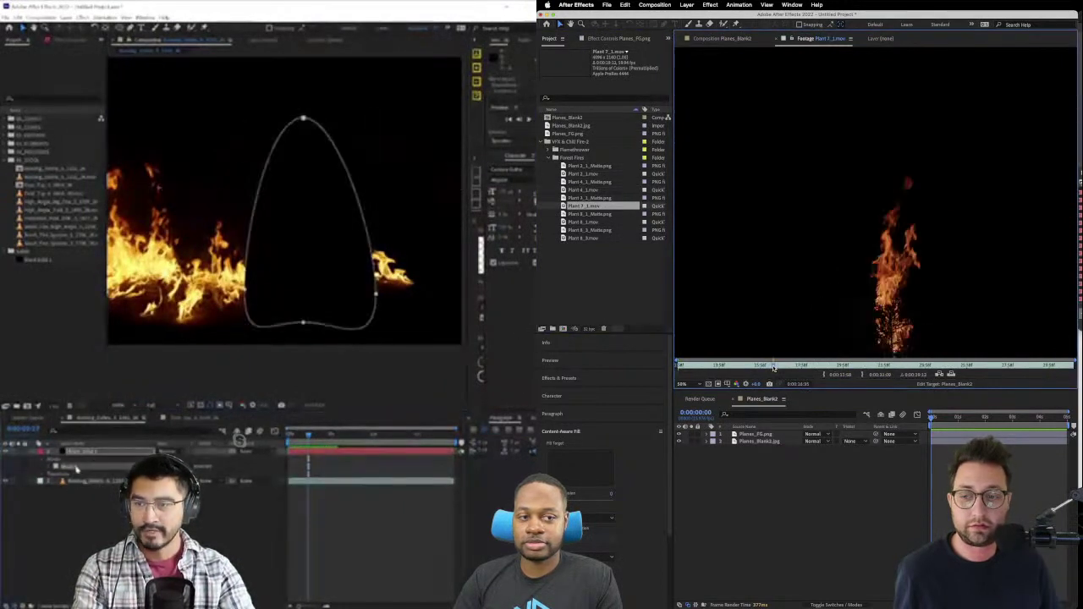
left_click_drag(792, 367, 802, 365)
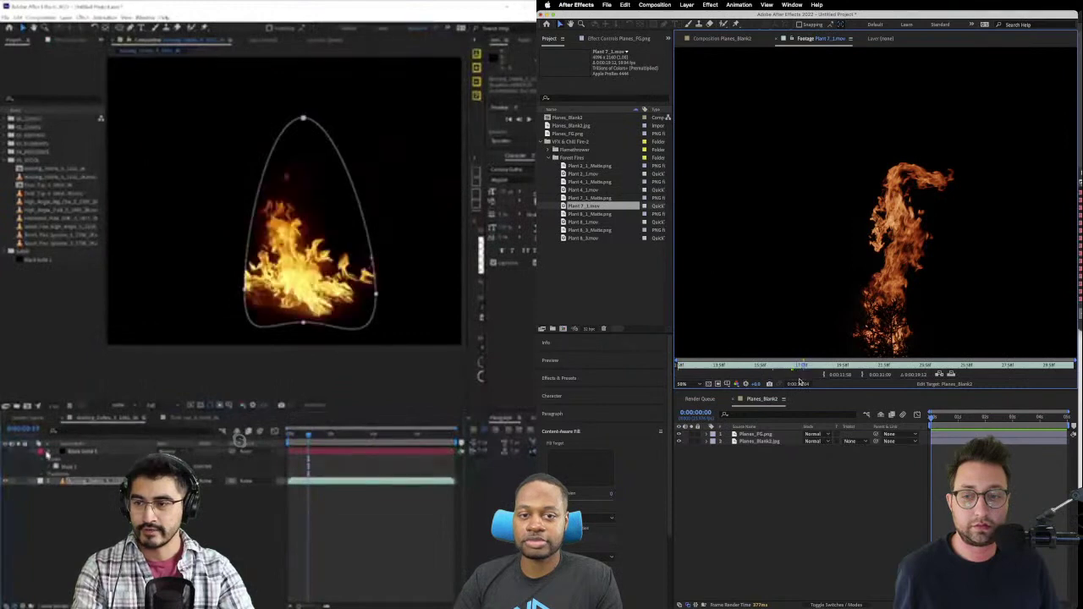
left_click_drag(827, 300, 829, 157)
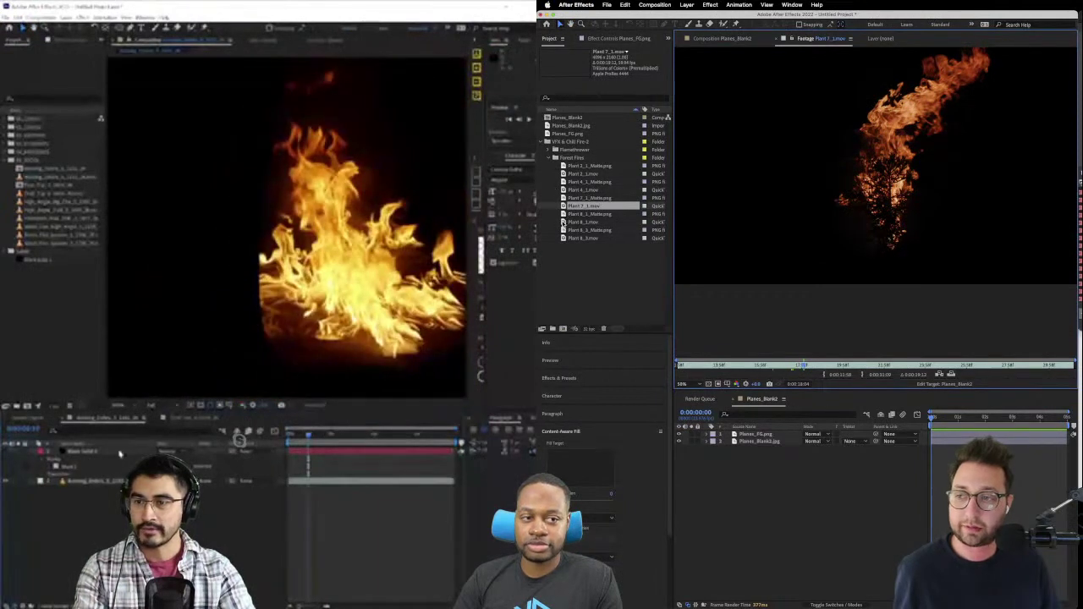
- Preview Plant 8_1 and Plant 8_3, then add Plant 8_3.mov as a layer in Planes_Blank2
double_click(584, 222)
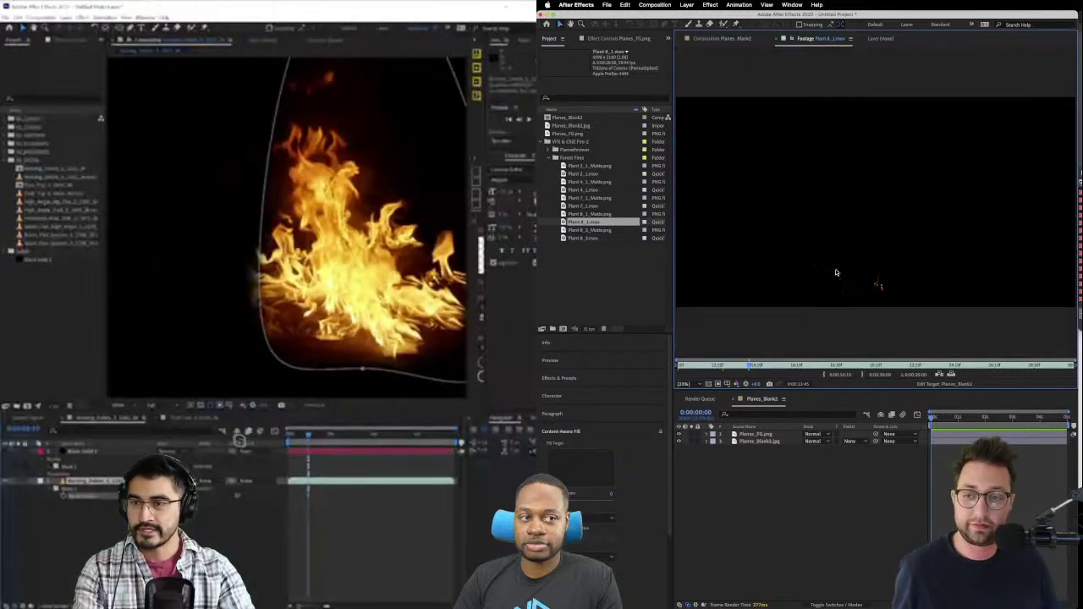
left_click_drag(802, 366, 877, 368)
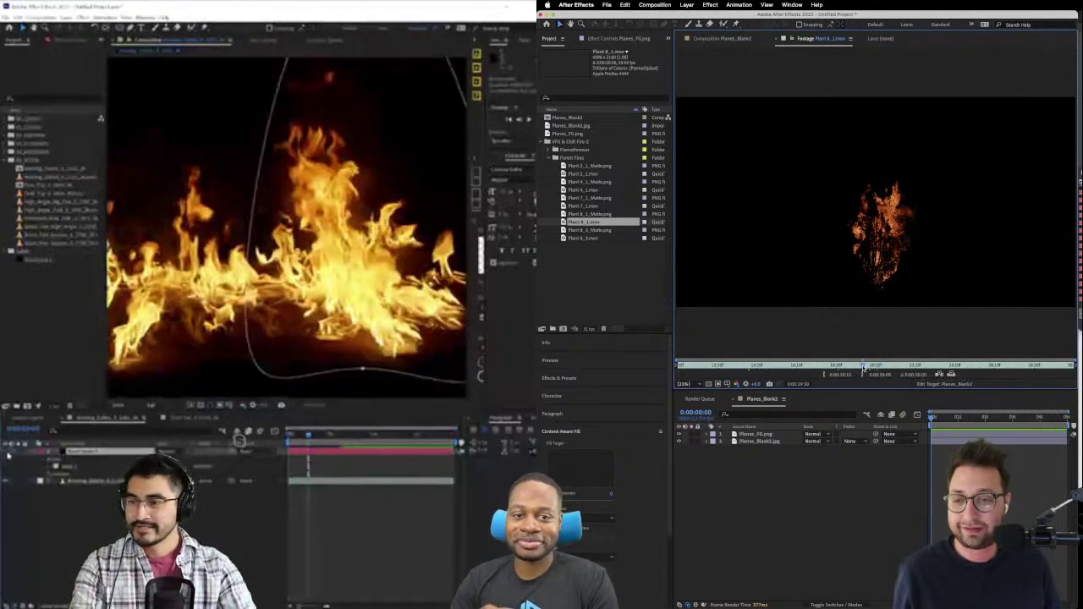
left_click_drag(877, 368, 862, 368)
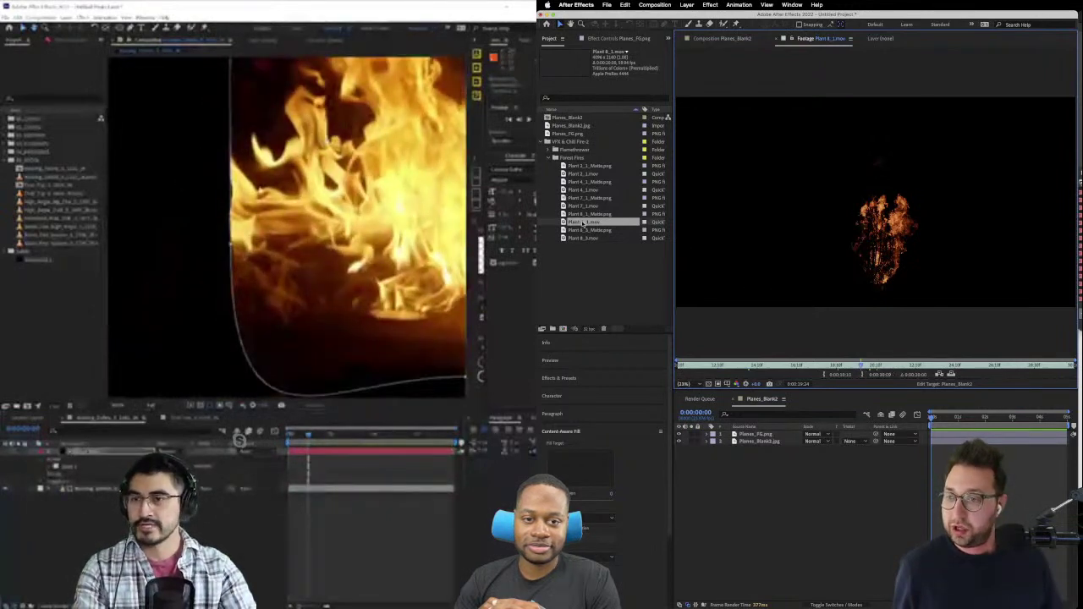
double_click(574, 239)
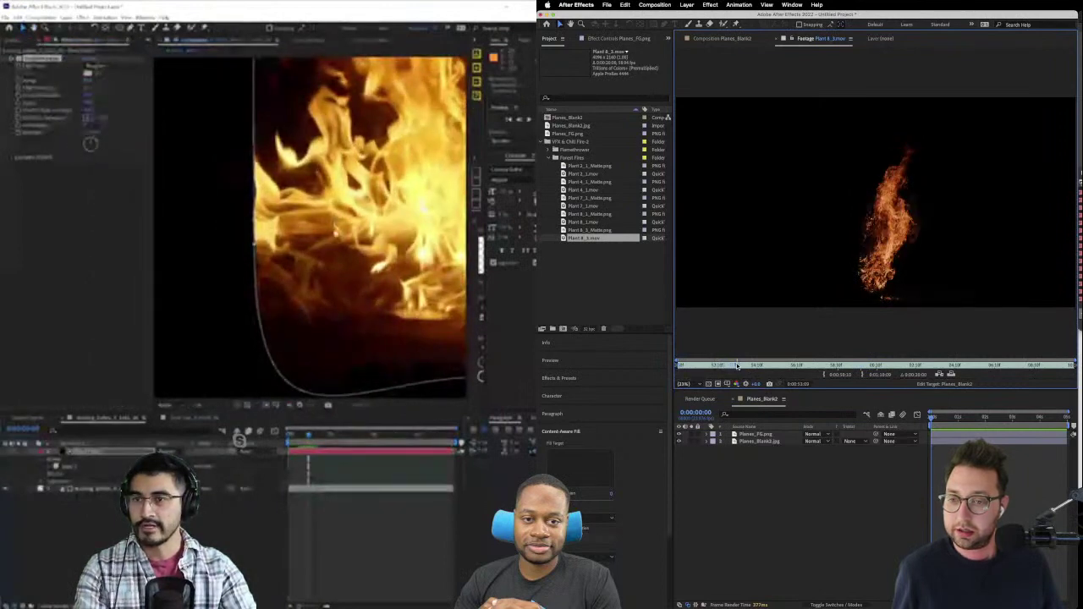
left_click_drag(584, 238, 761, 443)
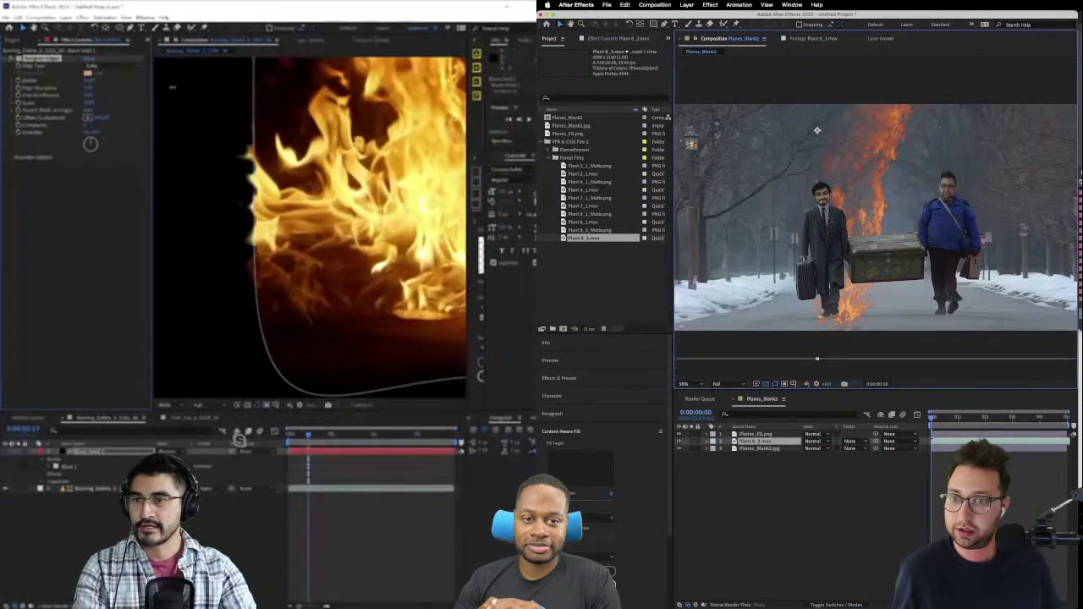
- Move the Plant 8_3.mov flame to the left trees and scale it down
mouse_move(904, 316)
left_mouse_down()
mouse_move(768, 188)
mouse_move(732, 186)
mouse_move(844, 173)
left_mouse_up()
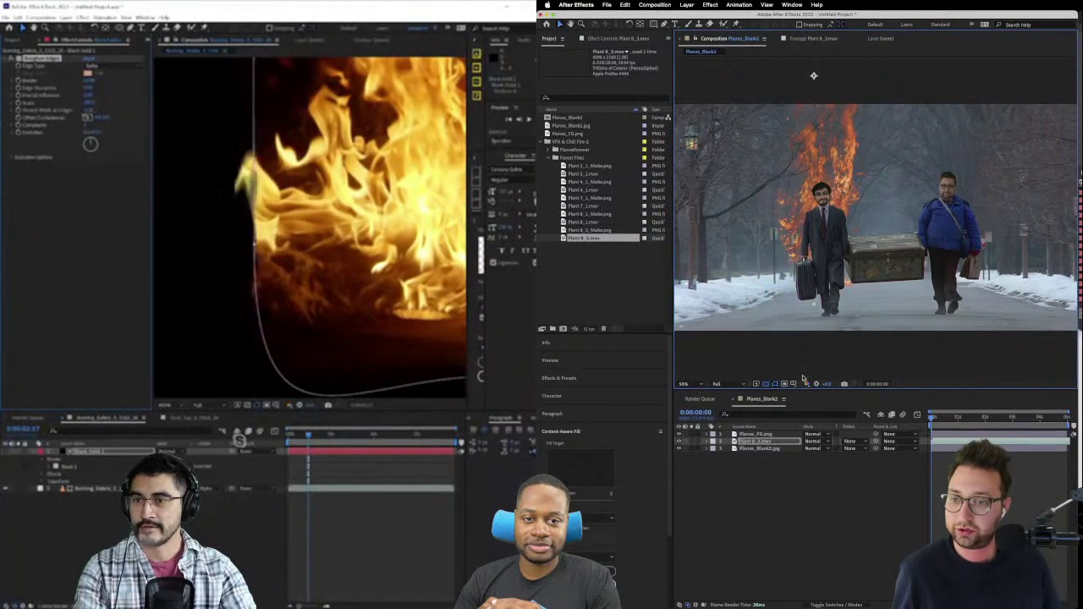
key("s")
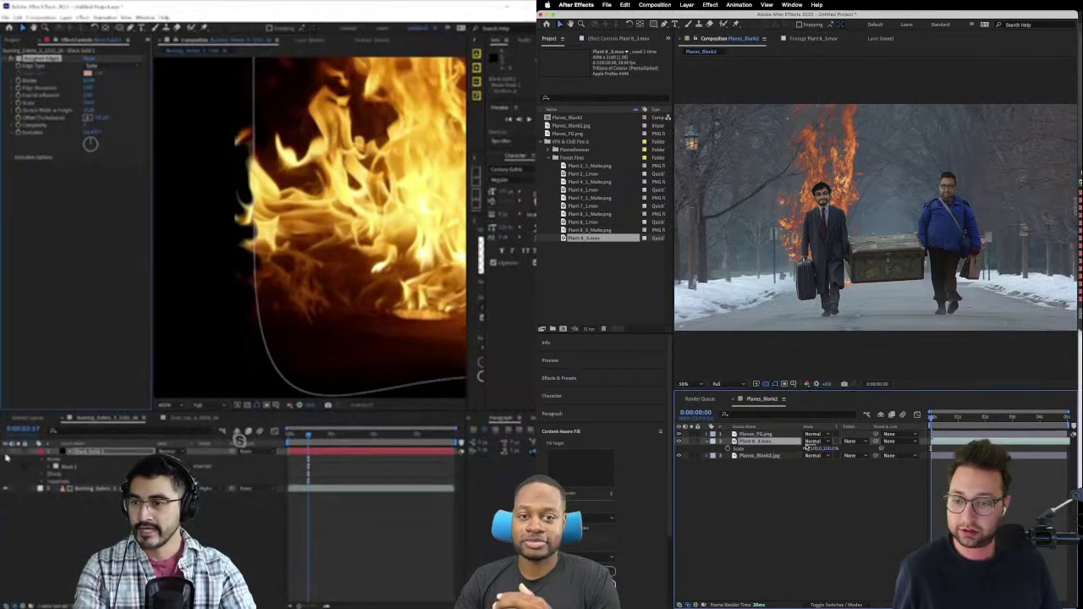
left_click_drag(808, 447, 814, 75)
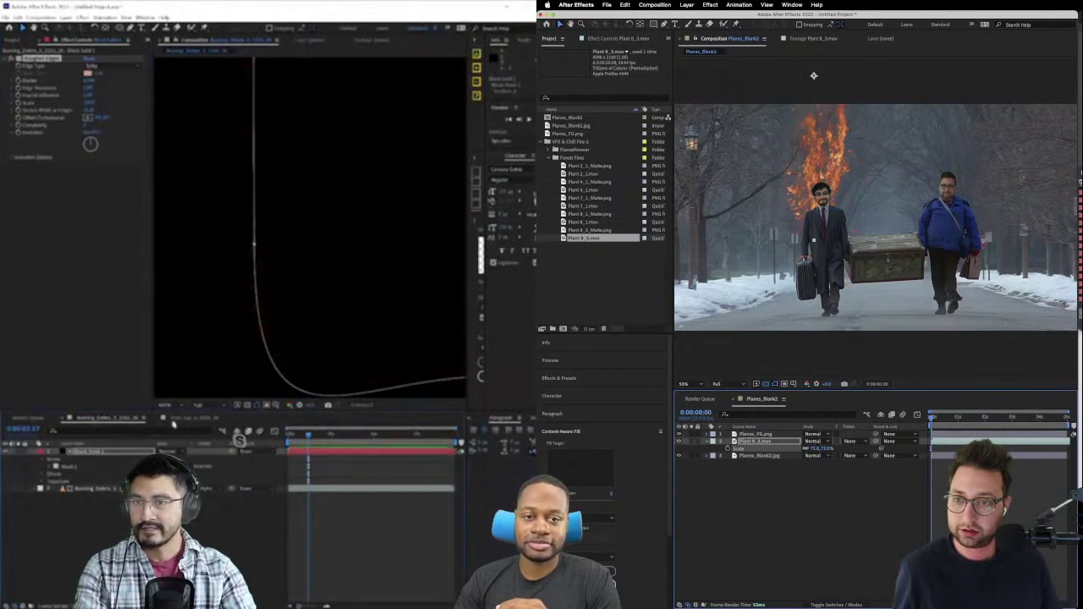
mouse_move(814, 145)
left_mouse_down()
mouse_move(866, 123)
mouse_move(798, 151)
left_mouse_up()
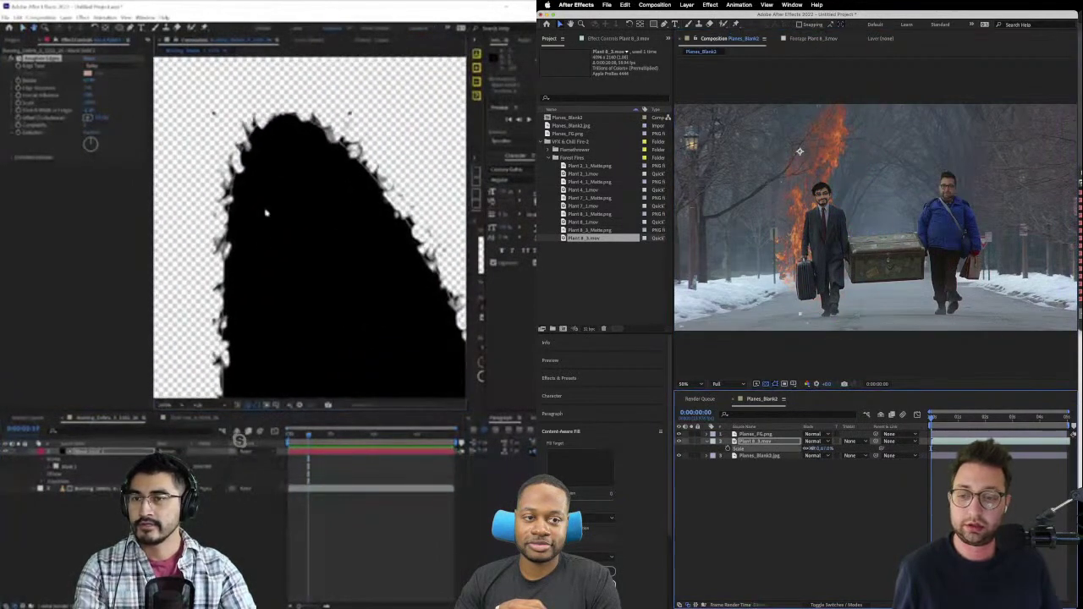
mouse_move(810, 142)
left_mouse_down()
mouse_move(863, 139)
mouse_move(840, 135)
left_mouse_up()
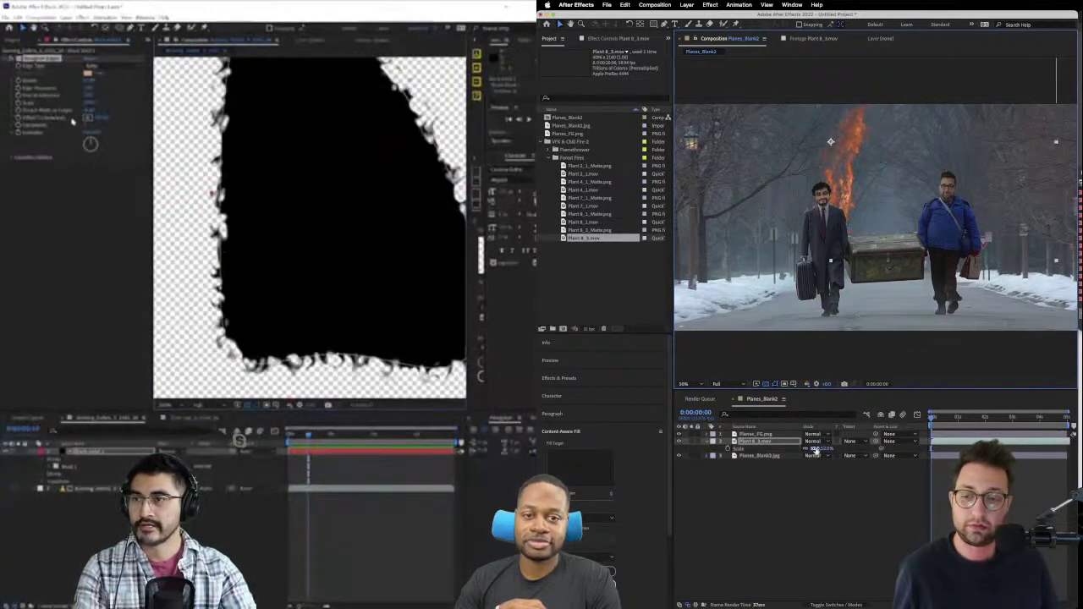
- Fine-tune the flame's size and set it on the tree behind the left man
left_click_drag(815, 450, 833, 450)
left_click_drag(839, 179, 830, 161)
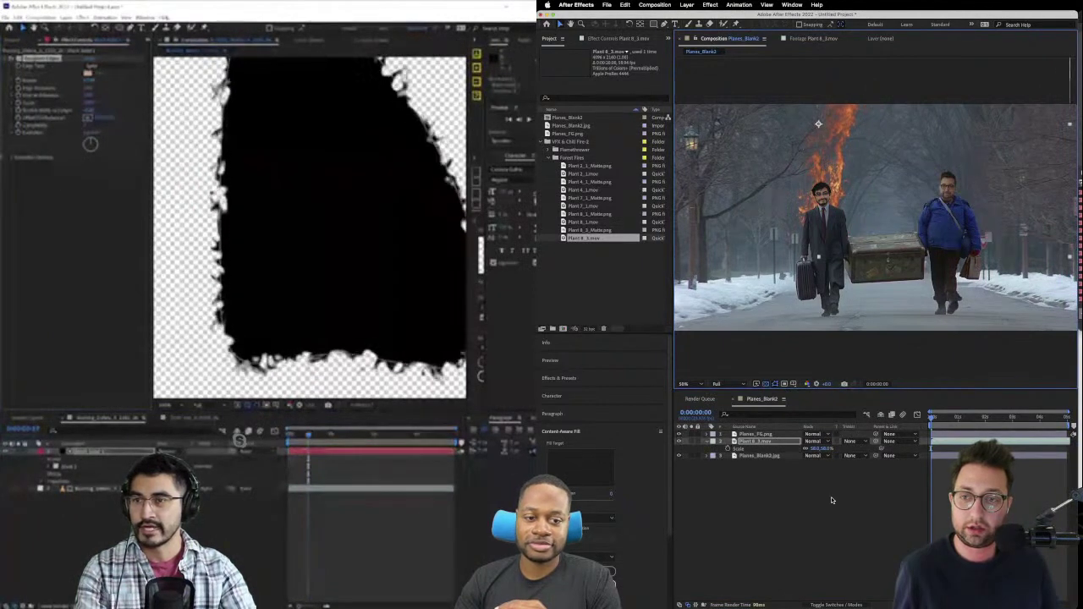
left_click(856, 511)
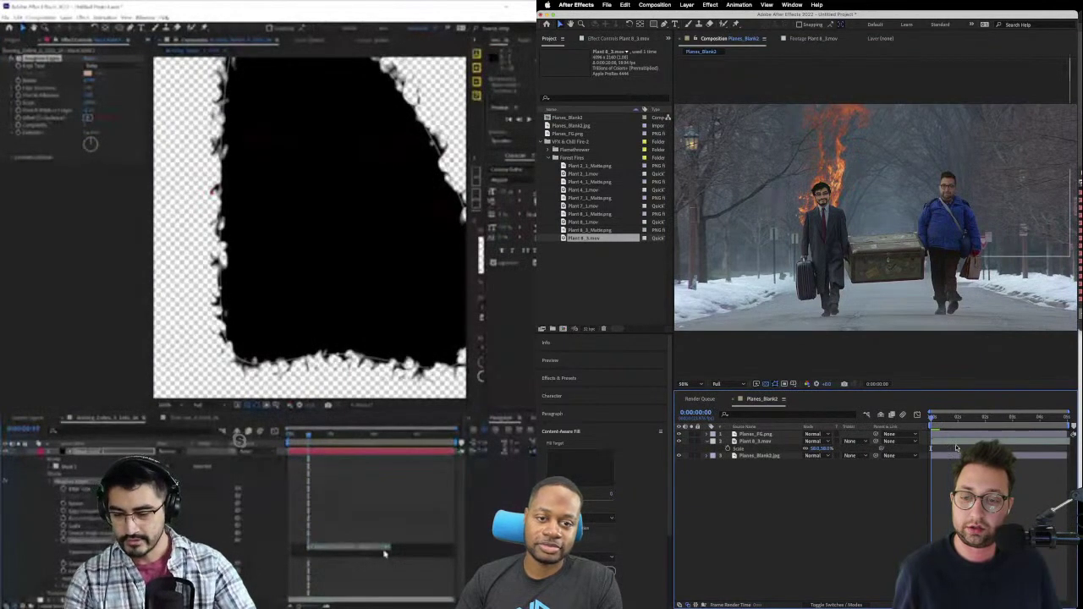
left_click(956, 442)
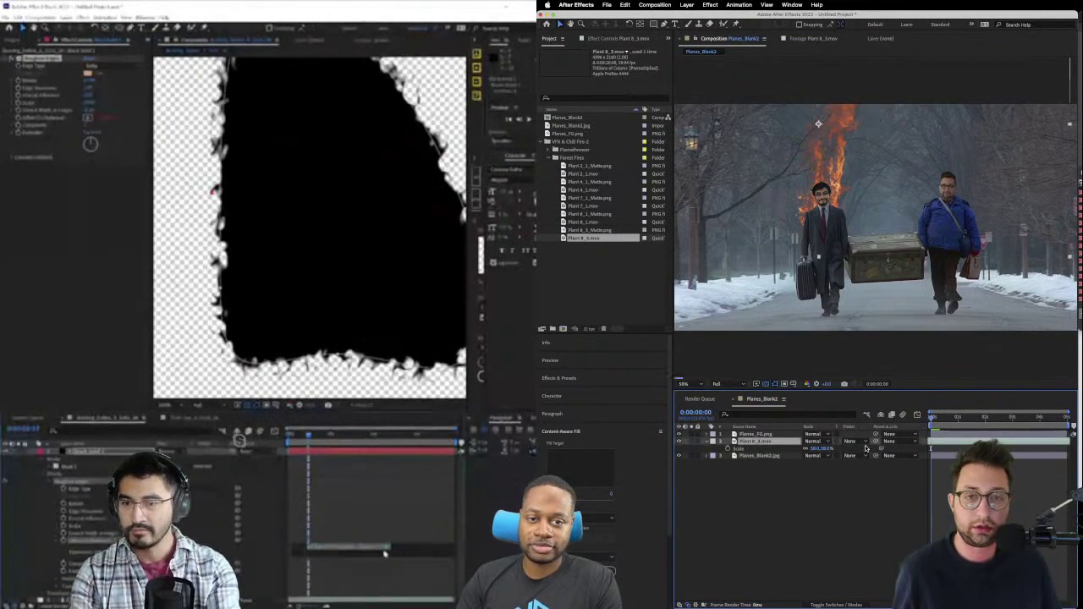
left_click(385, 550)
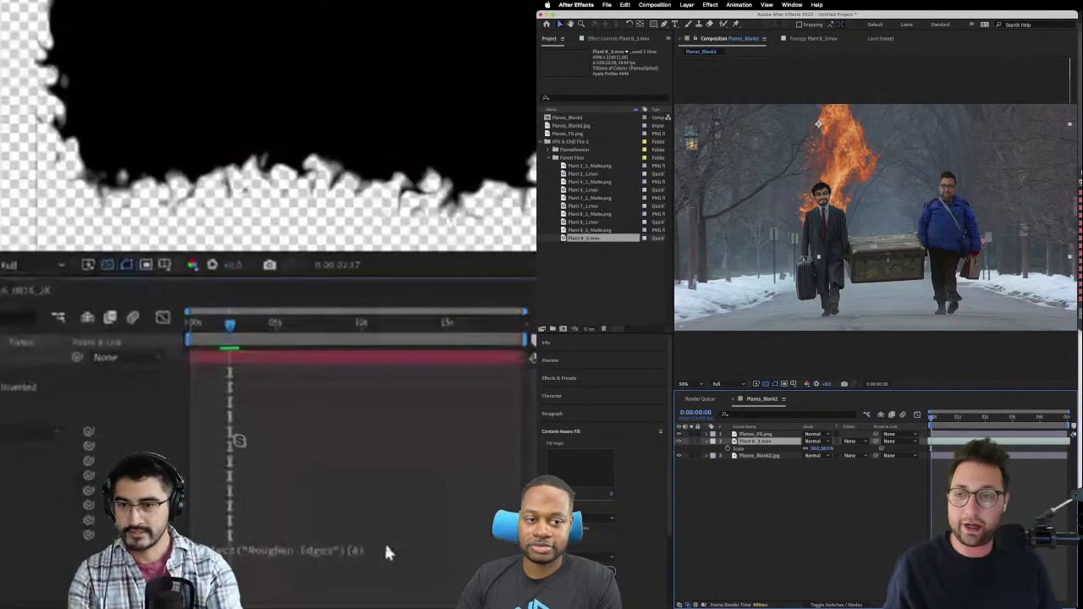
- Drag a second copy of Plant 8_3.mov into the Planes_Blank2 timeline and show its Scale
left_click(336, 551)
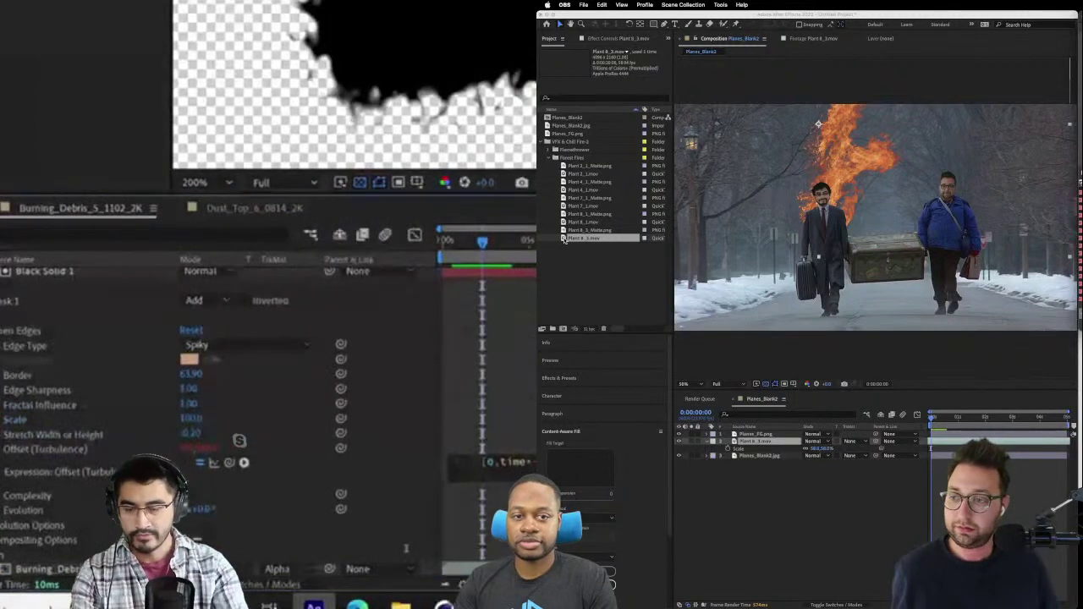
left_click(772, 441)
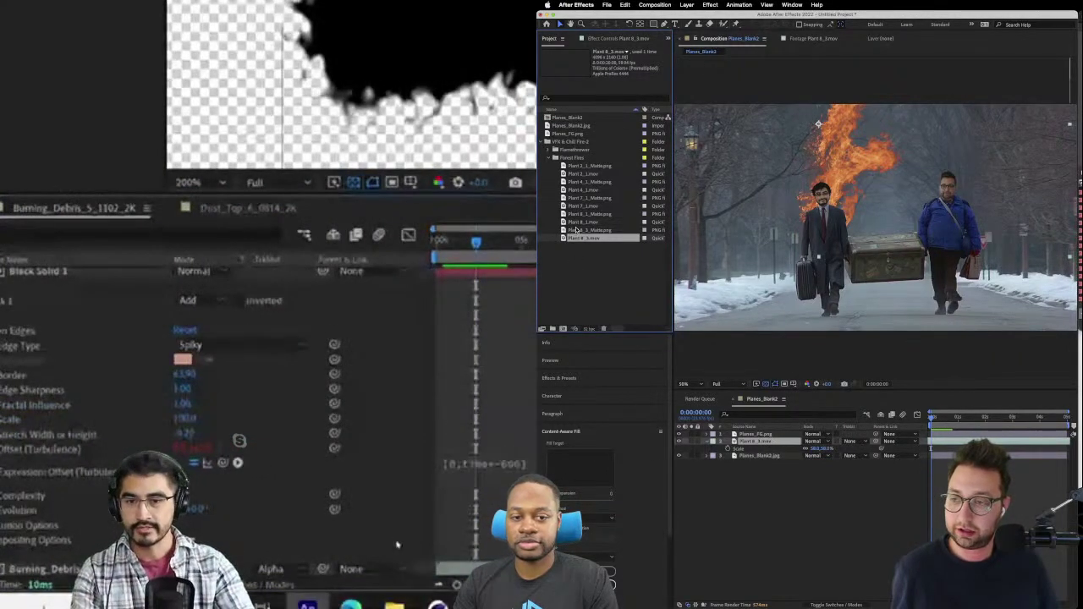
left_click_drag(563, 239, 753, 447)
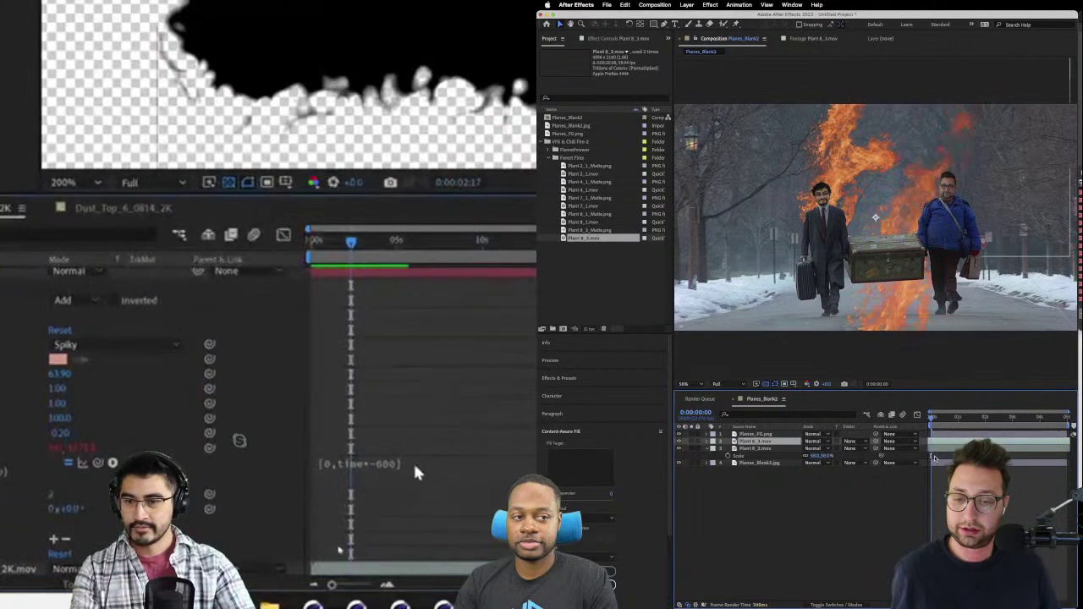
key("s")
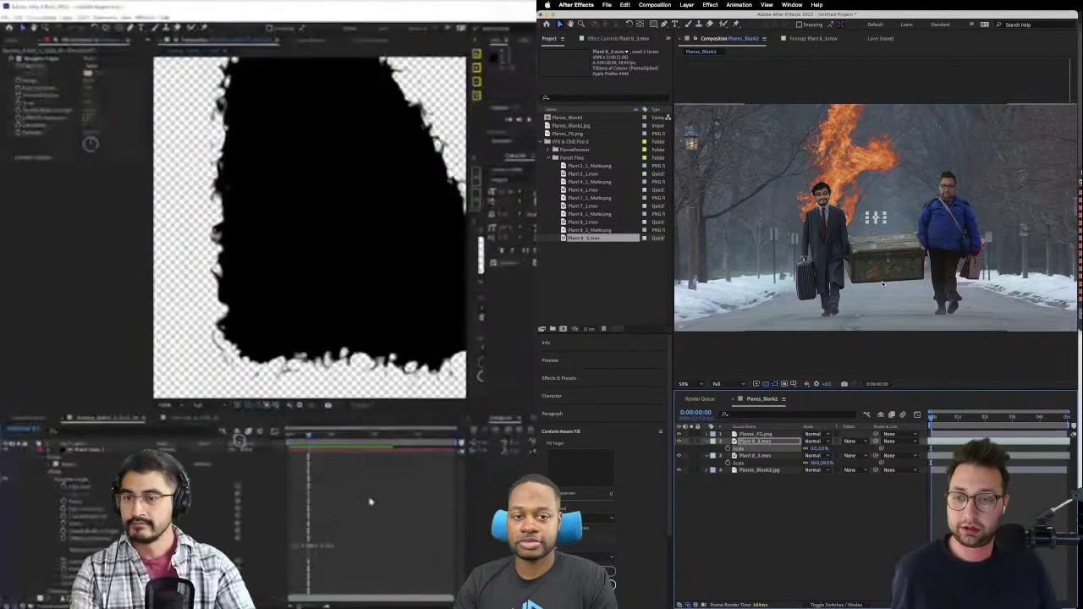
- Select the new flame and set the viewer resolution to Half
left_click(876, 217)
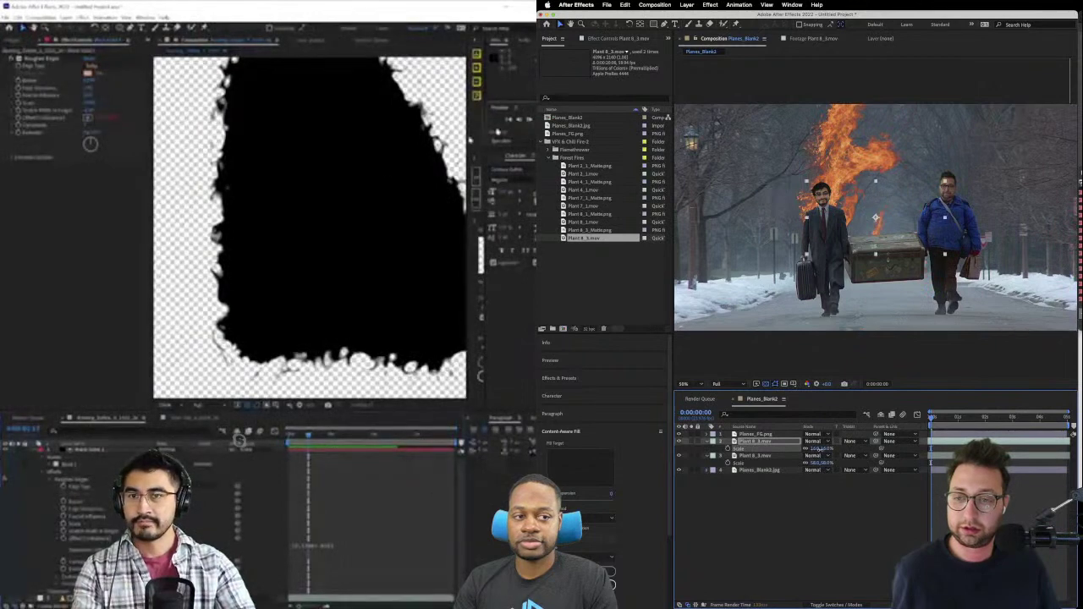
left_click(717, 384)
left_click(720, 430)
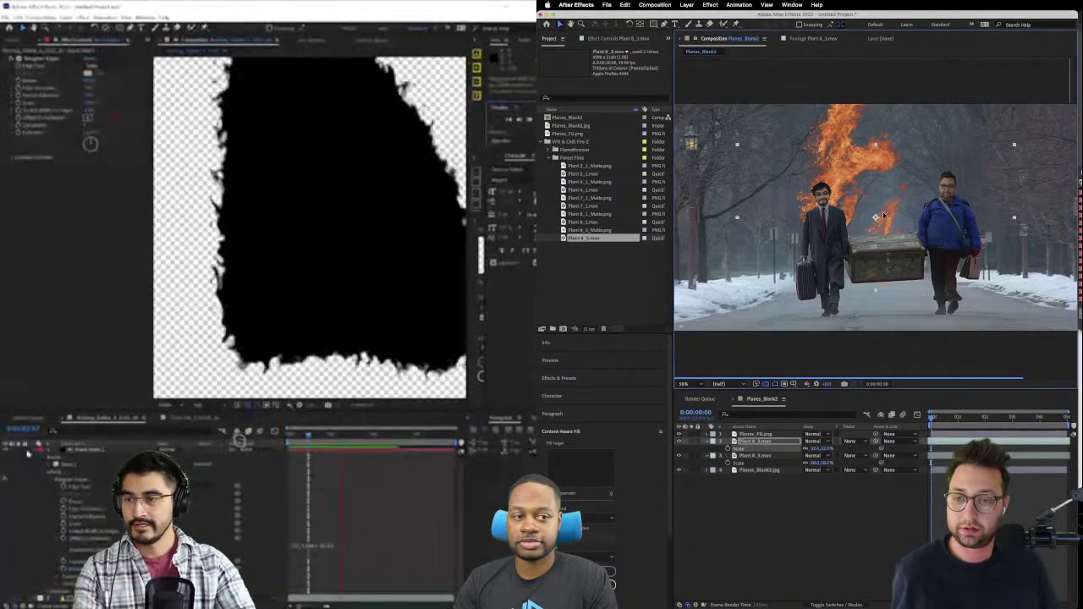
- Move the second flame onto the tree behind the right man
left_click_drag(898, 213, 953, 127)
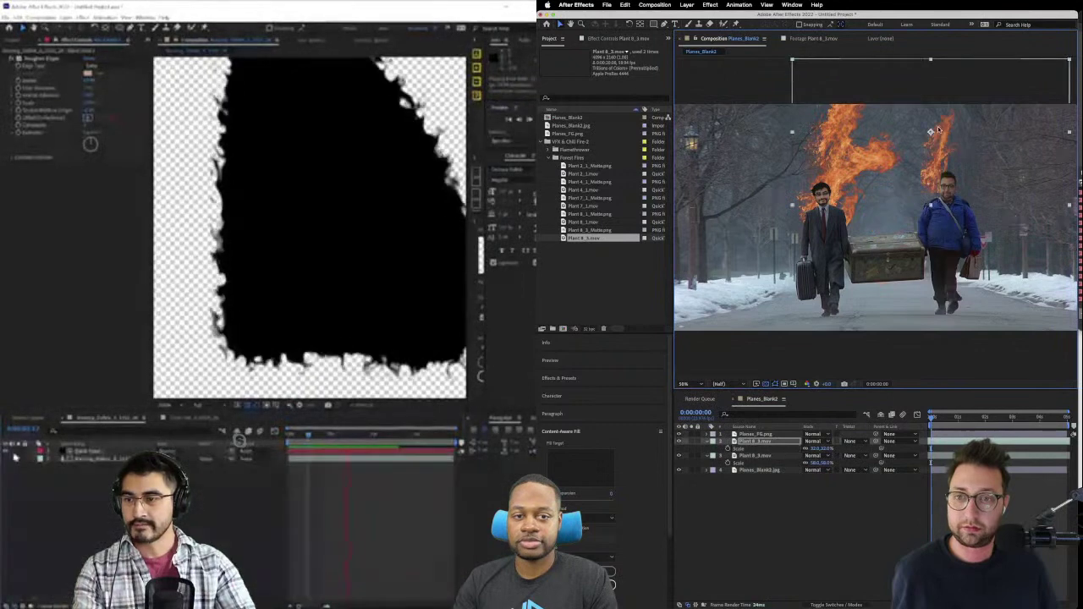
left_click(827, 437)
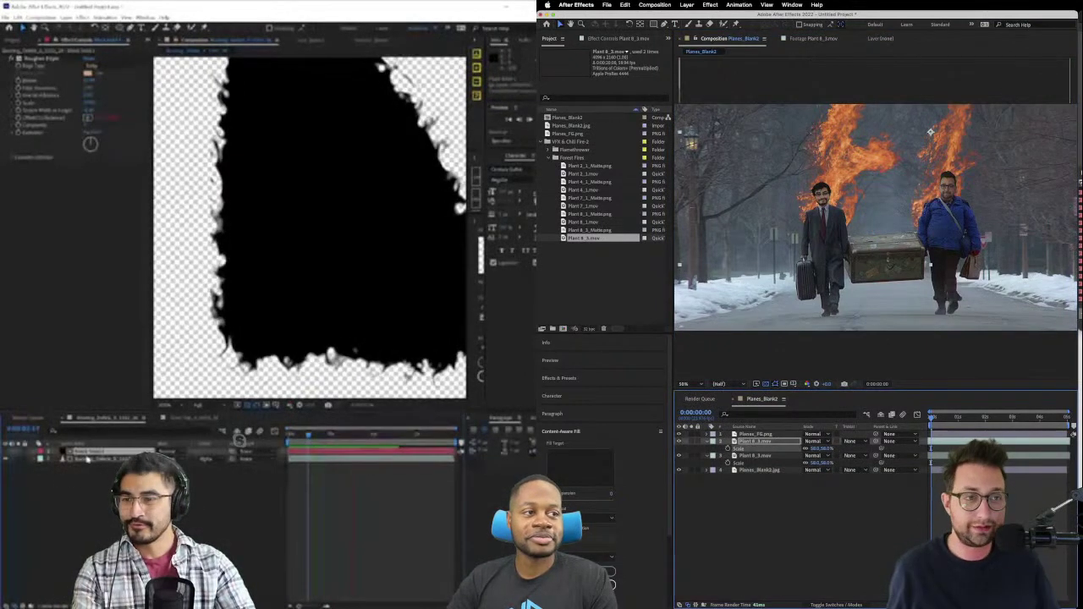
left_click(199, 461)
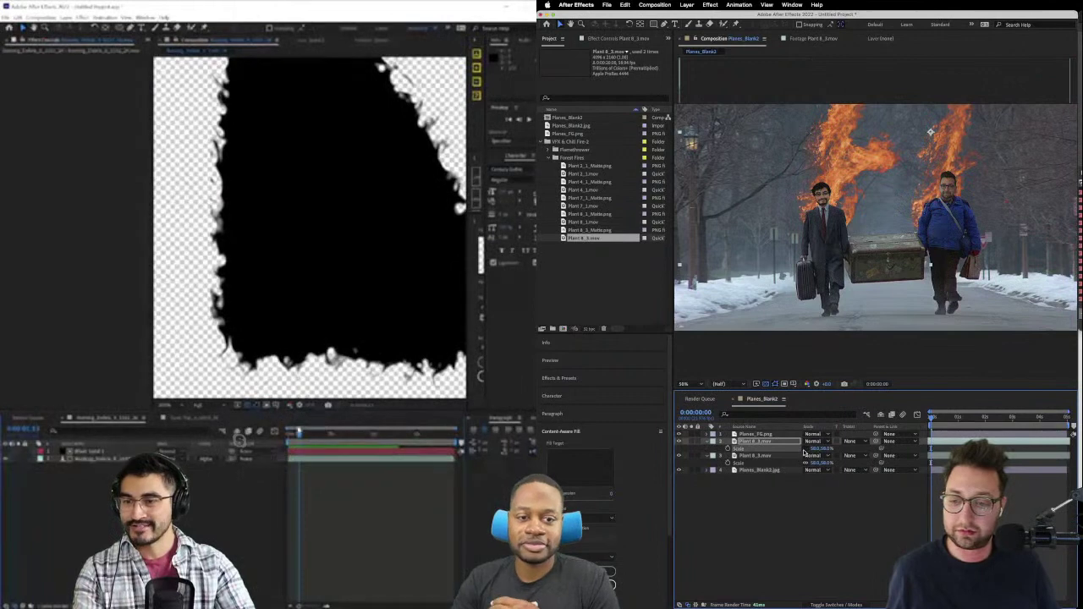
left_click_drag(298, 434, 321, 434)
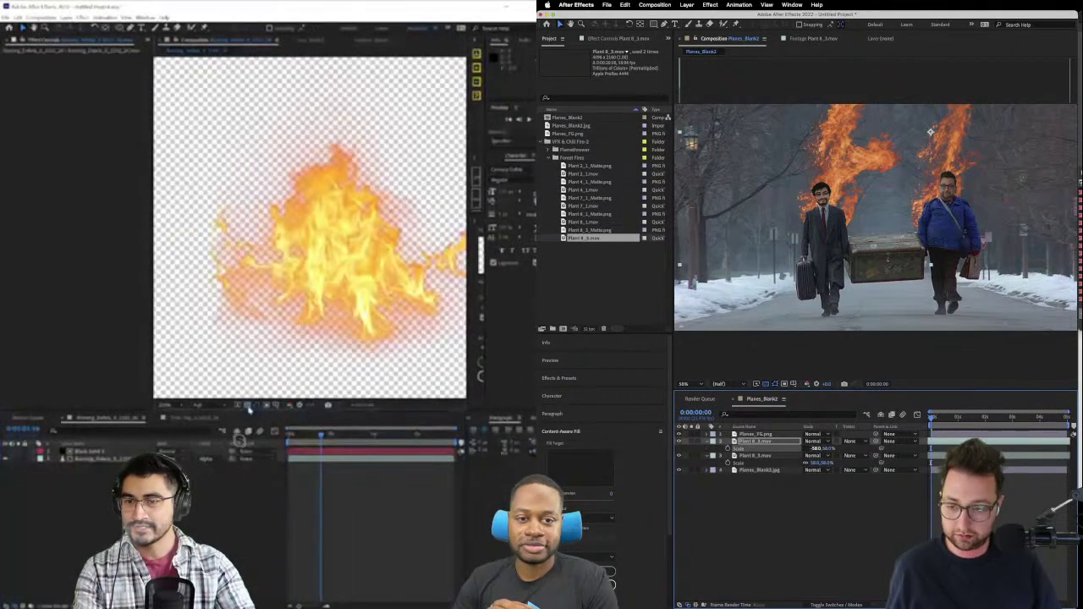
left_click(251, 410)
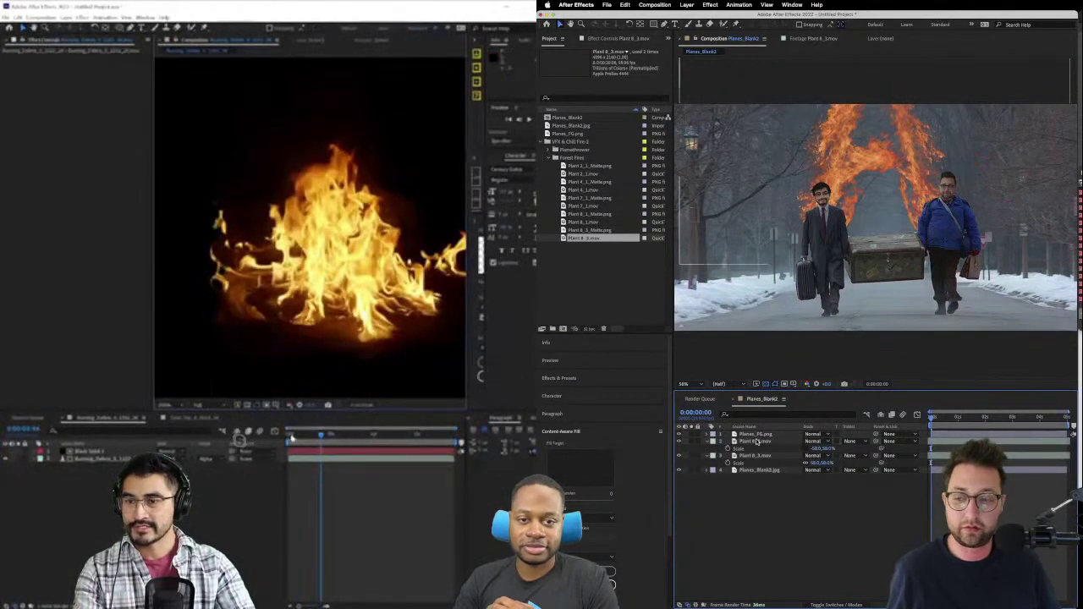
- Preview the Plant 6_1.mov and Plant 4_1.mov flame clips in the Footage viewer
key("space")
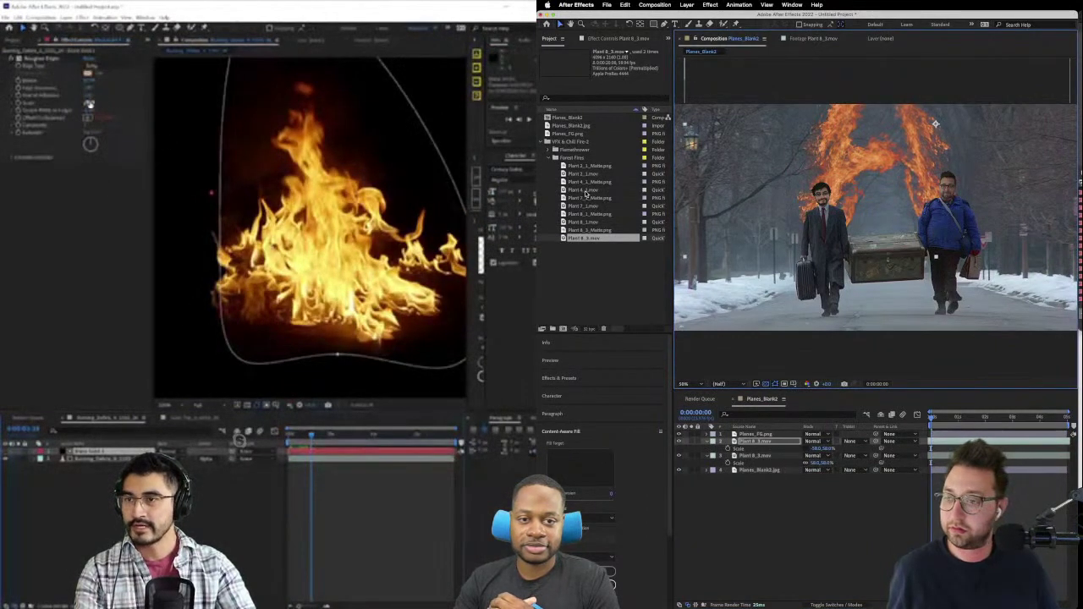
double_click(584, 222)
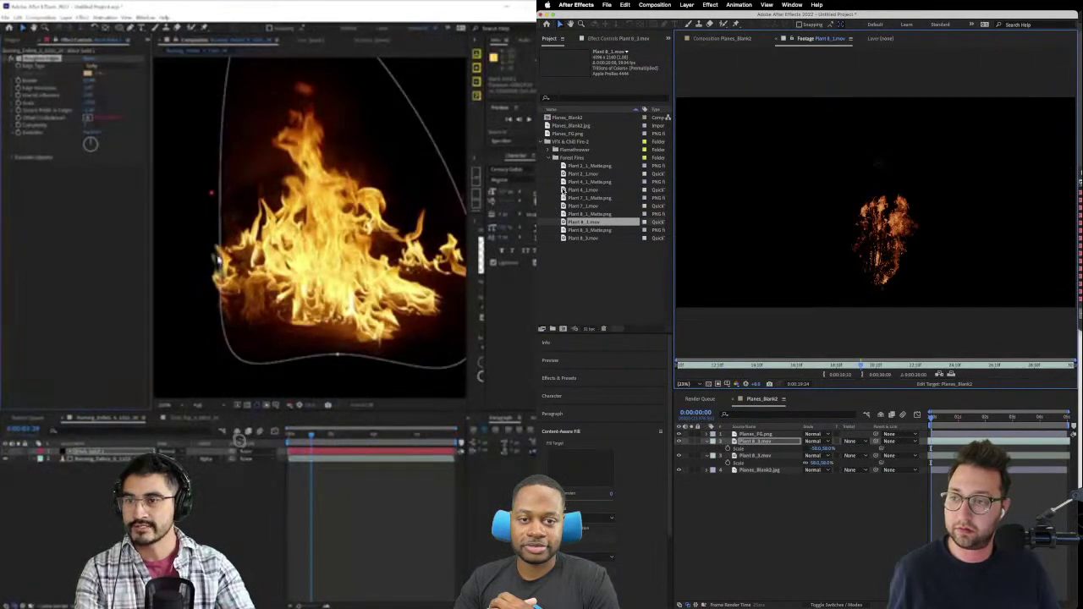
double_click(563, 190)
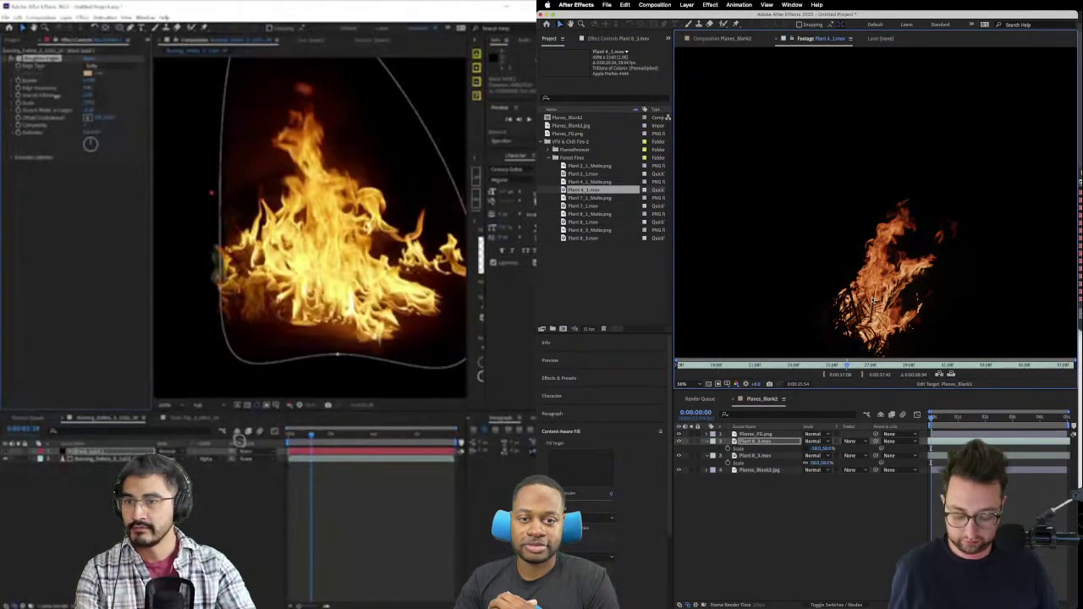
scroll(873, 299, "down", 3)
left_click(901, 367)
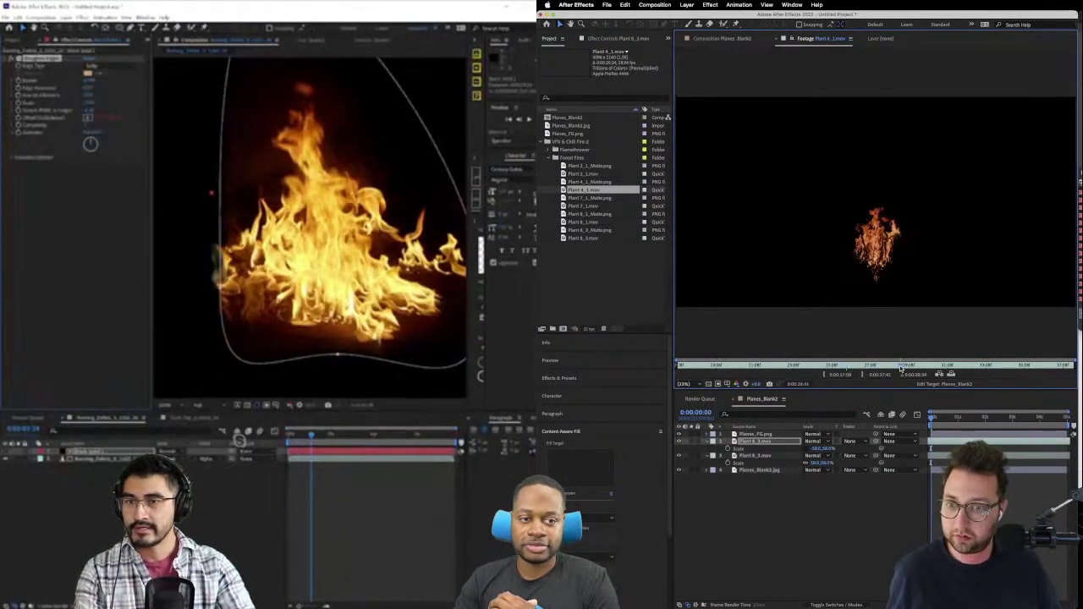
left_click(171, 260)
- Preview Plant 3_1.mov, then open the Plant 8_1_Matte.png image
double_click(583, 173)
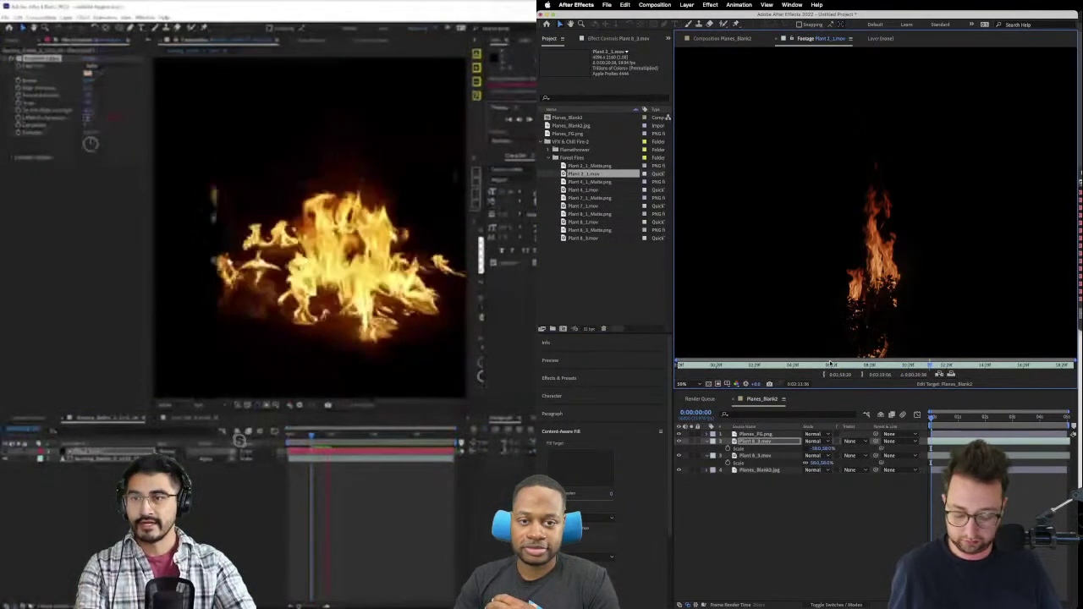
scroll(830, 362, "down", 3)
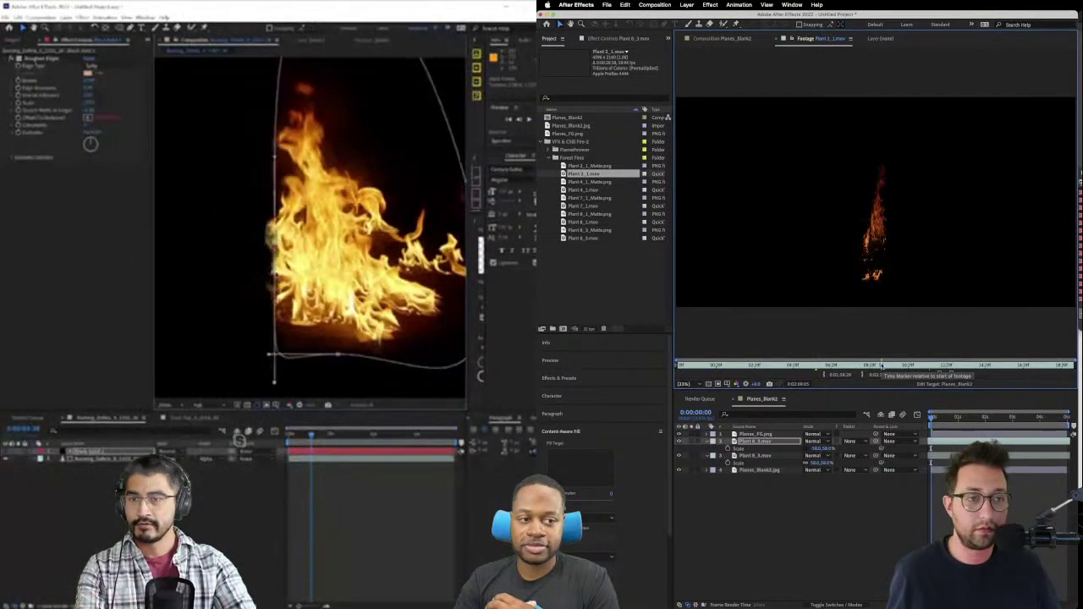
double_click(562, 214)
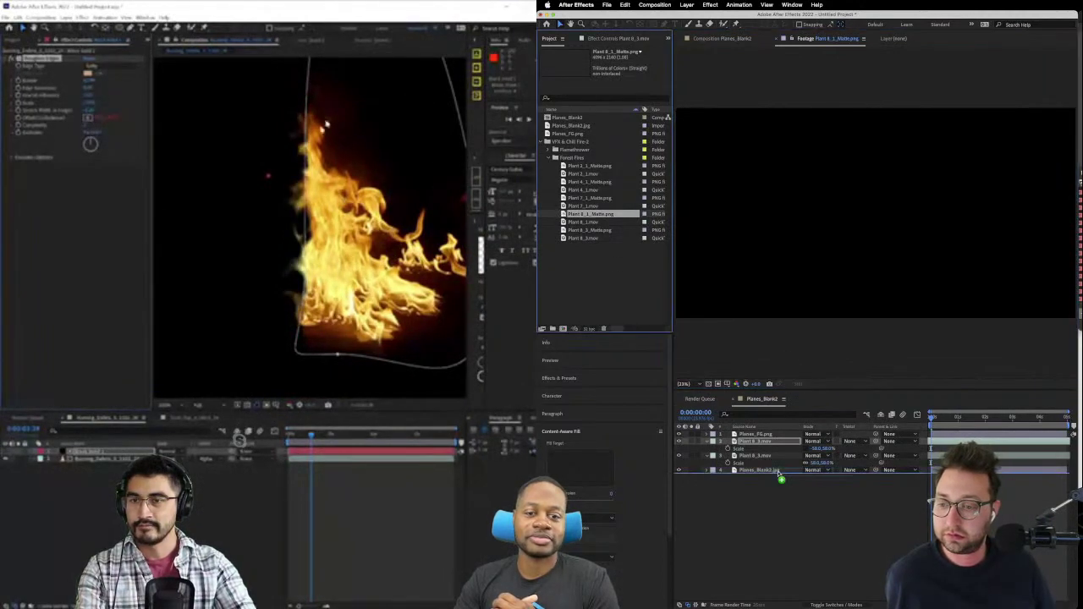
- Replace the accidentally added matte layer with the Plant 8_1.mov fire clip
left_click_drag(563, 214, 779, 440)
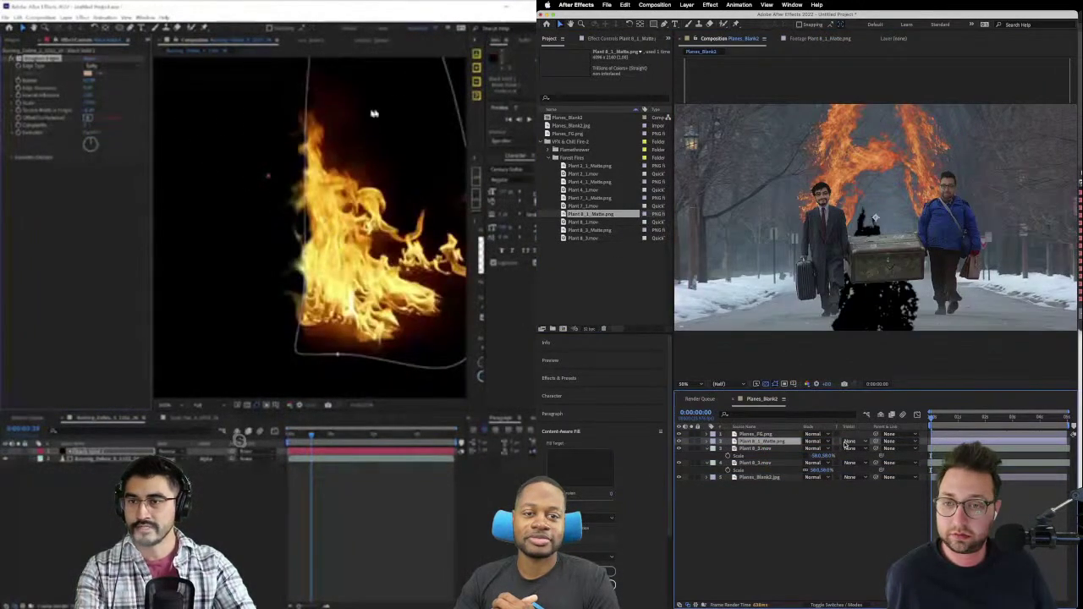
key("Delete")
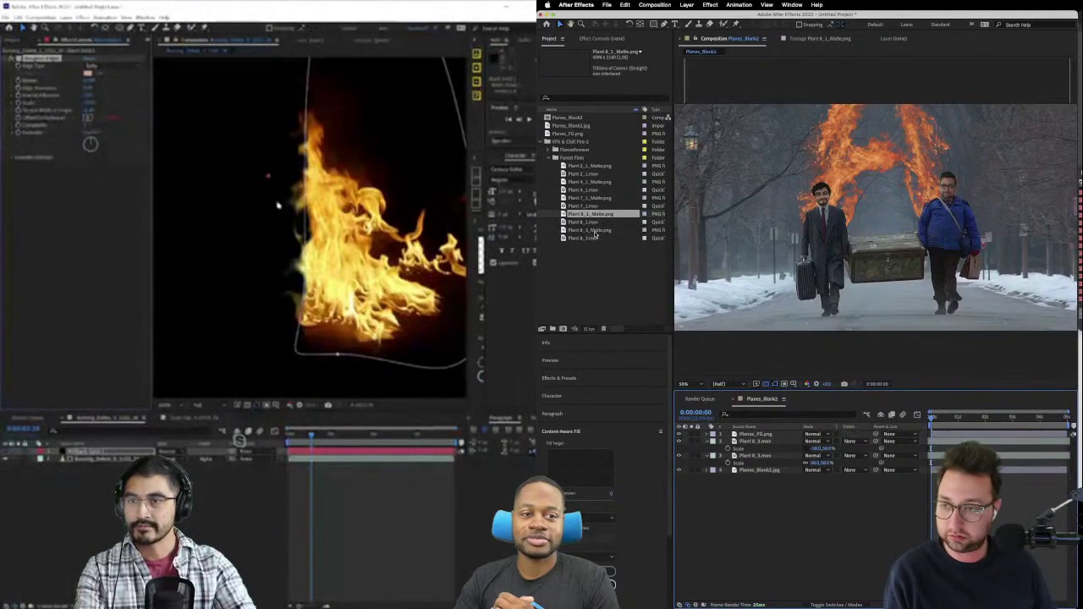
left_click_drag(770, 435, 769, 440)
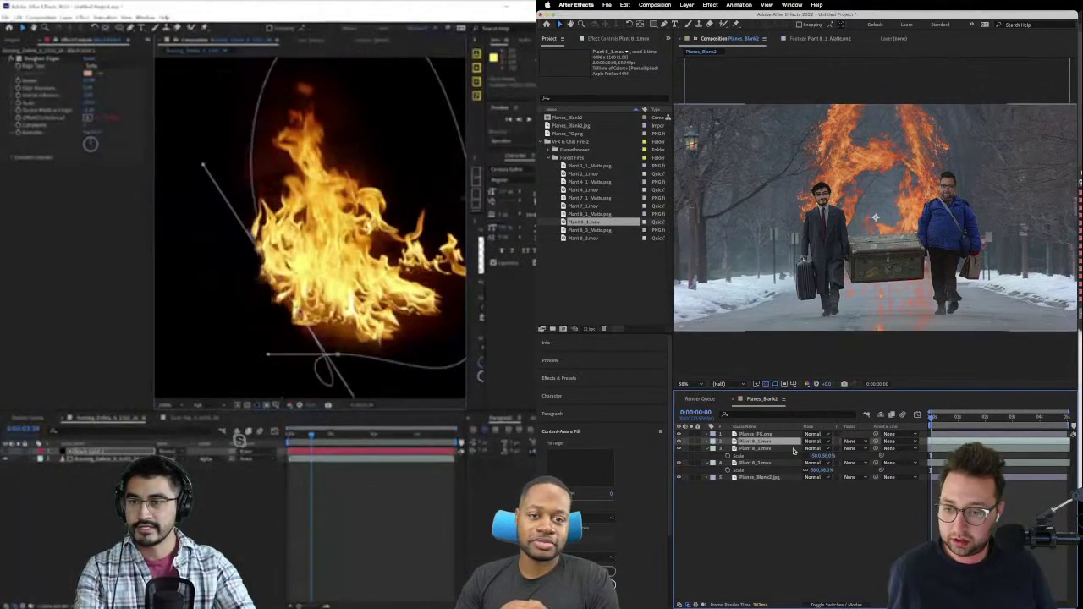
- Scale the Plant 8_1.mov fire to about 70% and place it on the left trees
key("s")
left_click_drag(817, 448, 796, 448)
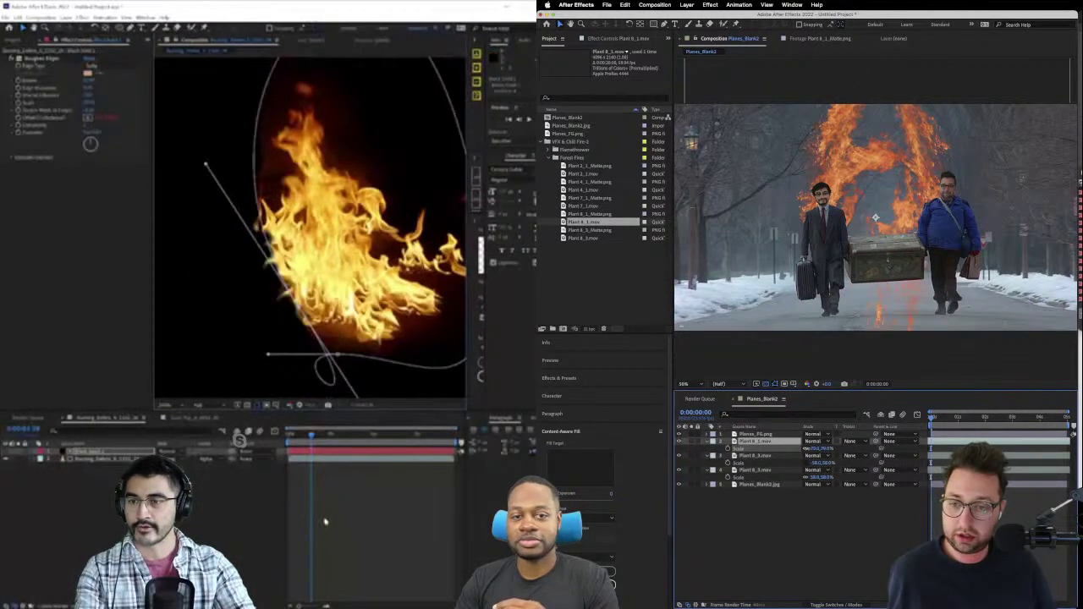
mouse_move(781, 224)
left_mouse_down()
mouse_move(771, 199)
mouse_move(701, 164)
left_mouse_up()
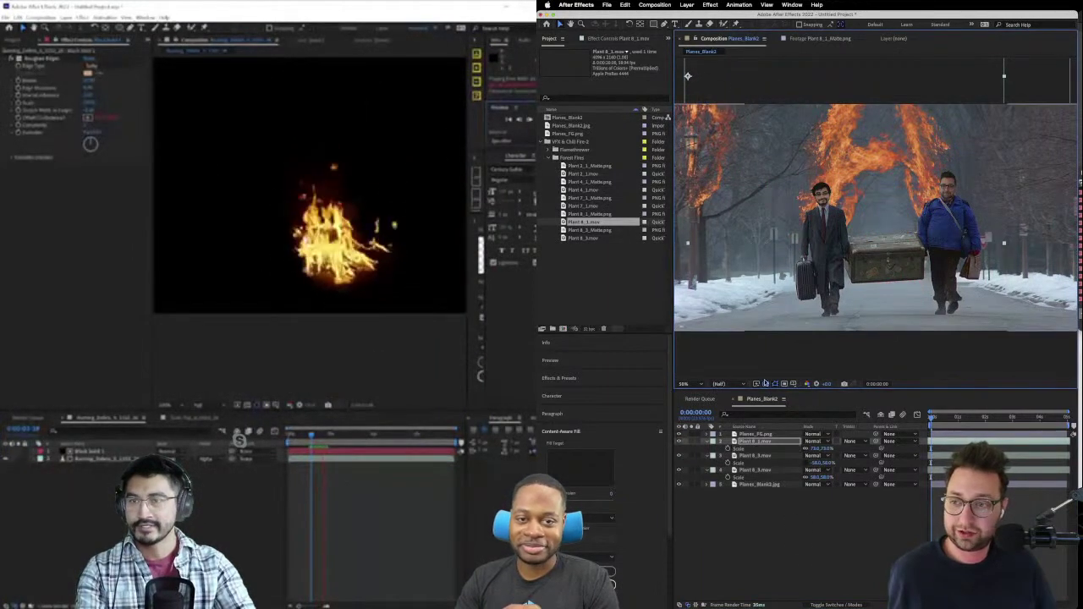
left_click(773, 528)
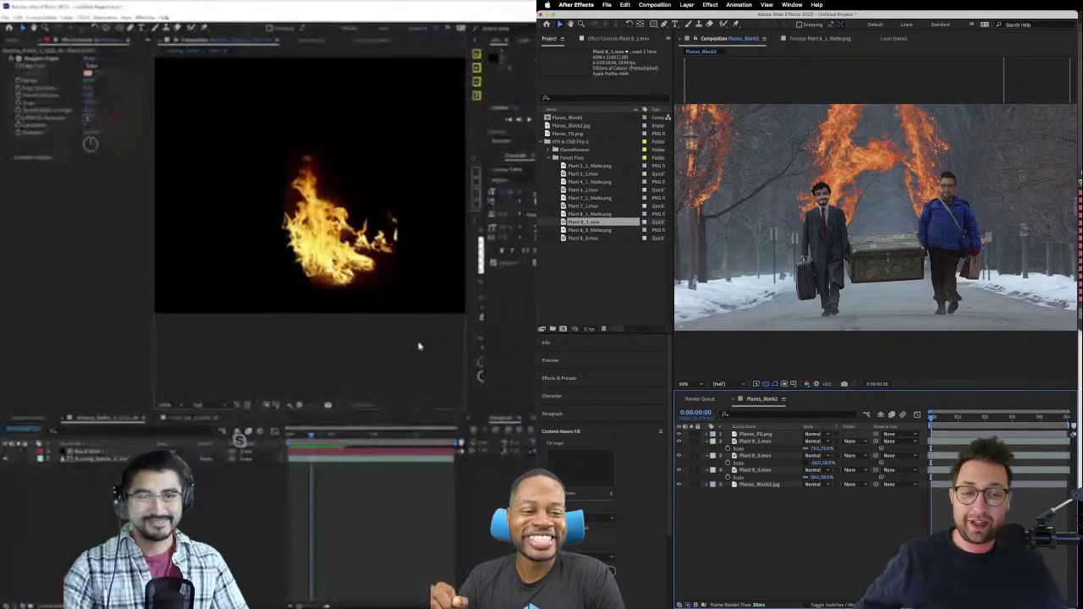
- Solo the snowy road plate to hide the flames and zoom to 100% on the men
key("super+Tab")
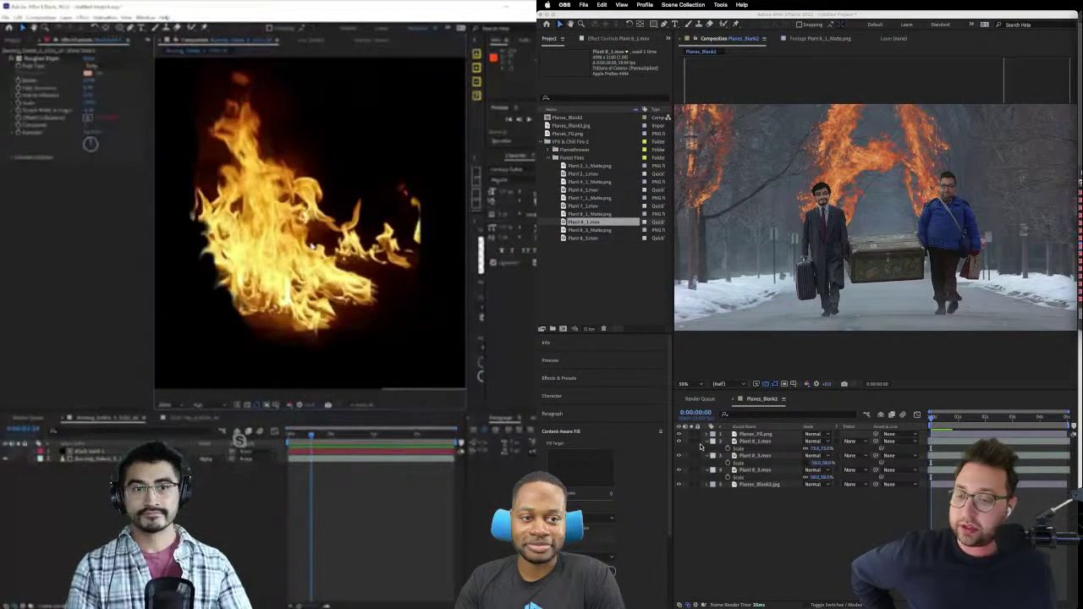
left_click(693, 486)
left_click(691, 484)
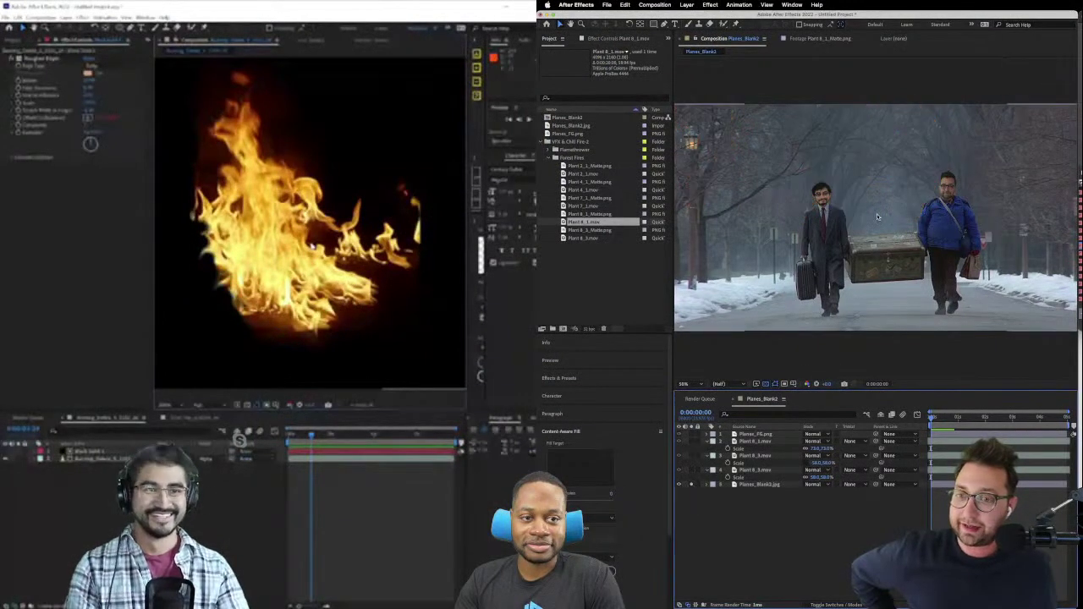
scroll(913, 181, "up", 2)
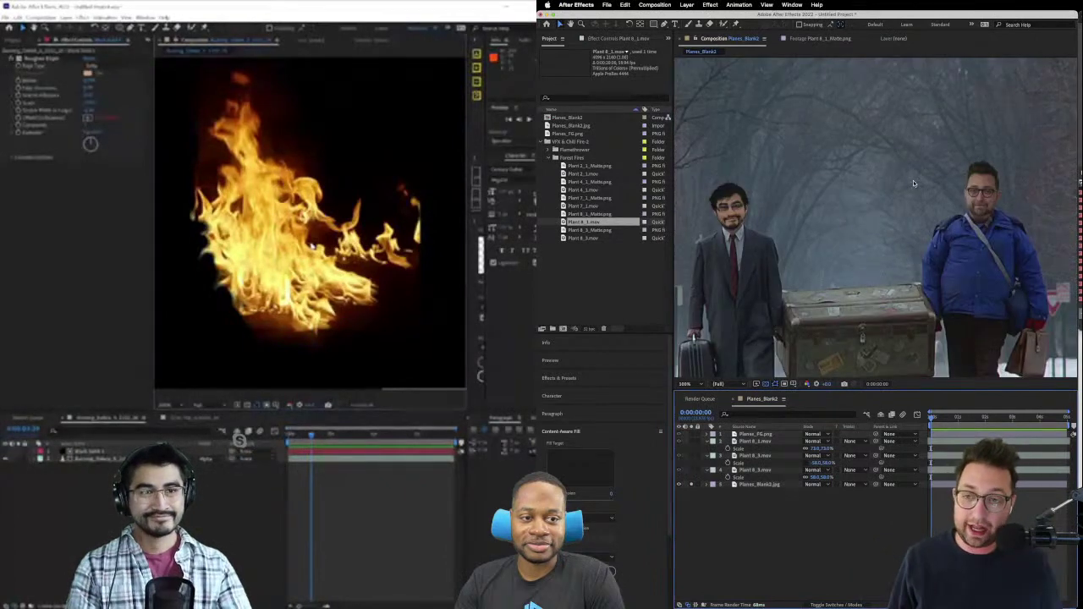
left_click_drag(913, 203, 914, 141)
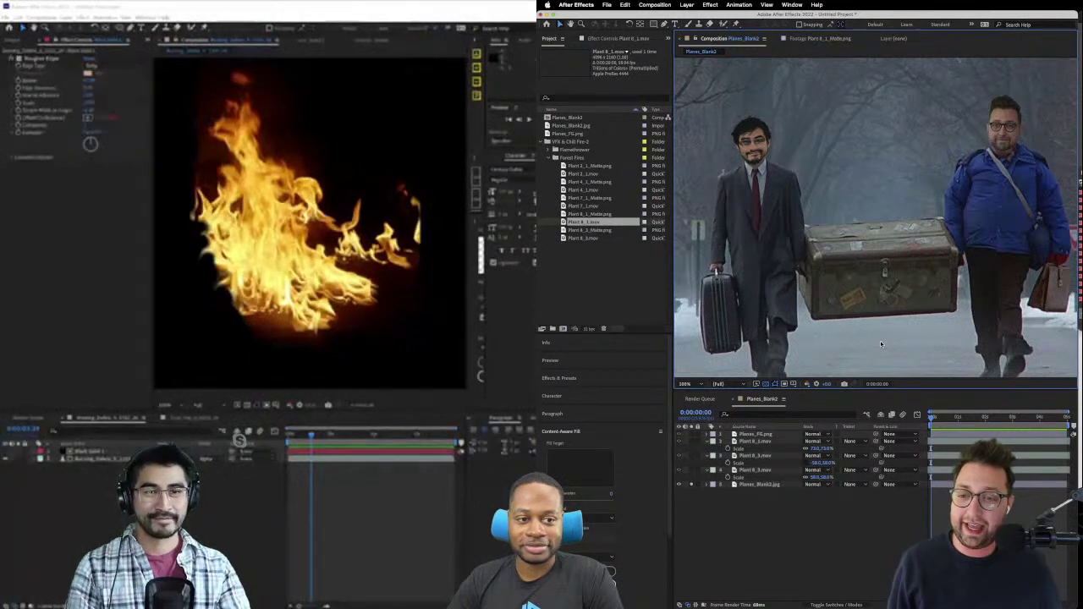
- Zoom the Composition viewer back out to 50% to show the whole frame
key("comma")
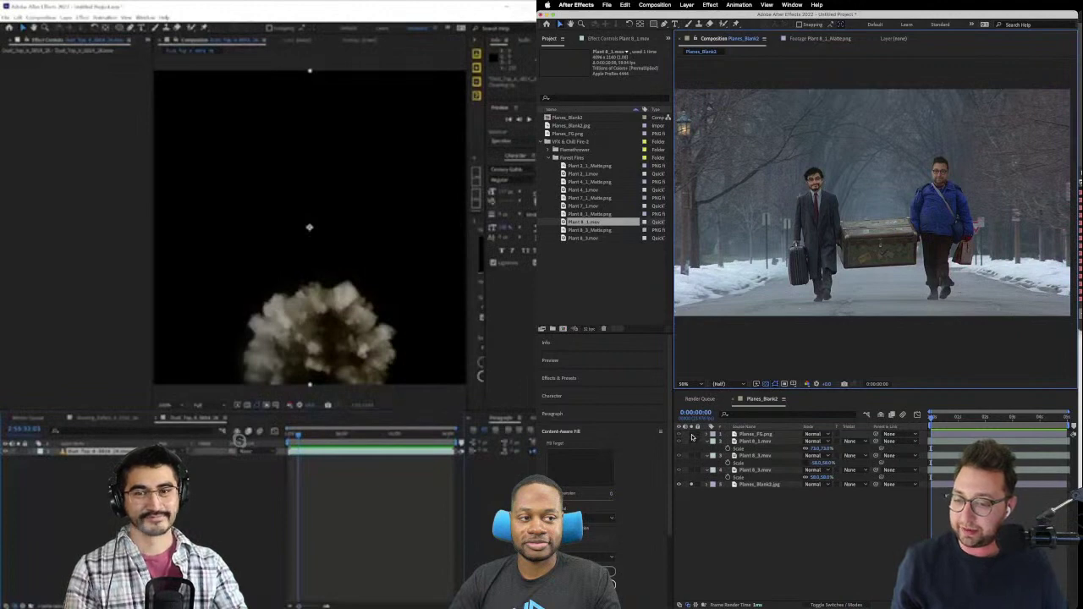
- Turn Solo off to bring back the flames, then select each of the three fire layers
left_click(691, 455)
left_click(689, 486)
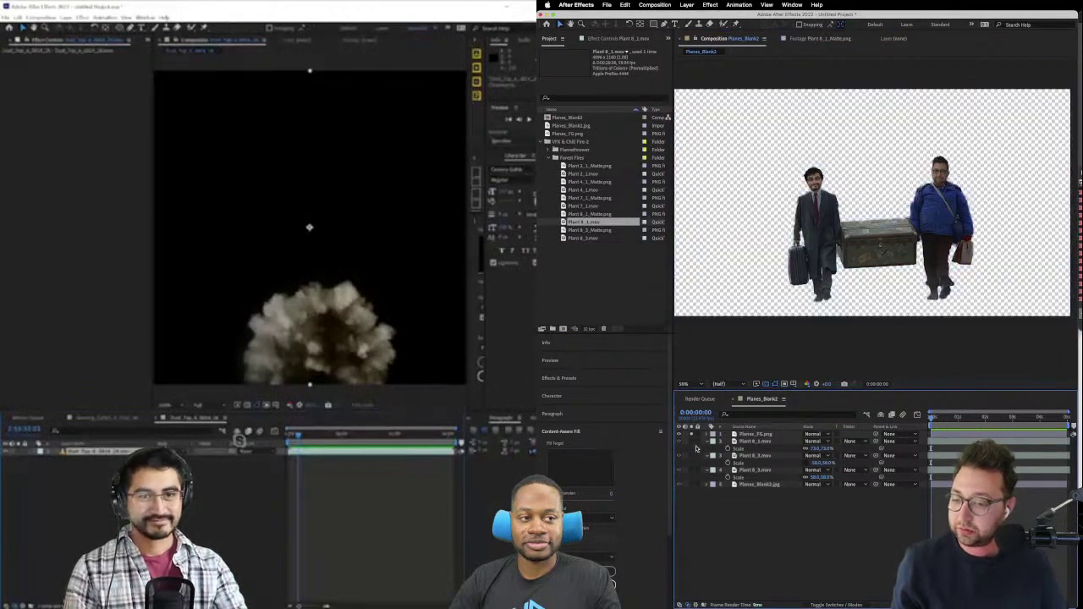
left_click(692, 438)
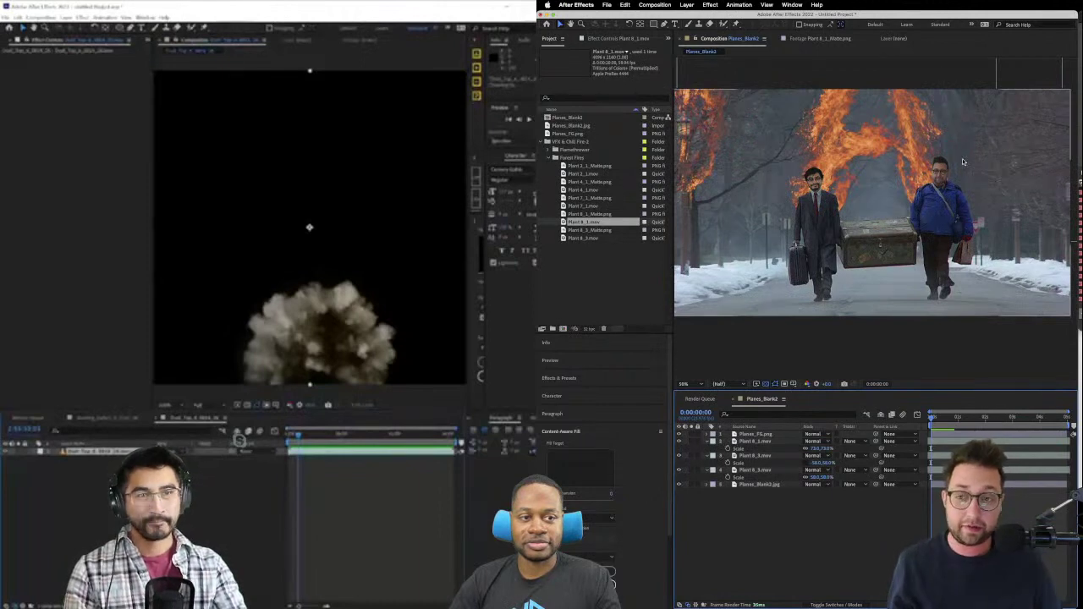
left_click(949, 455)
left_click(755, 441)
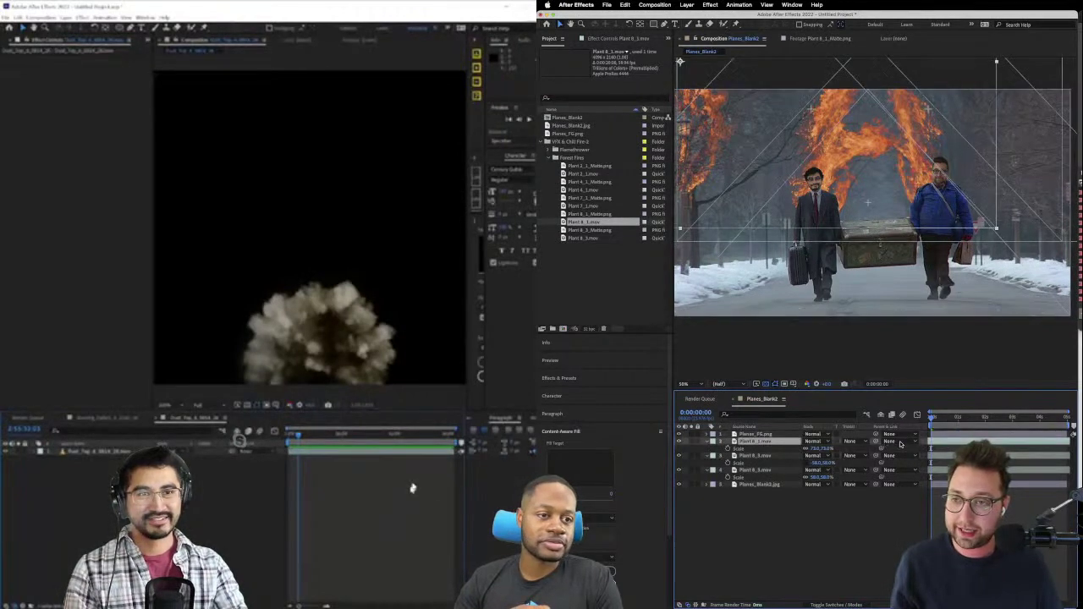
left_click(756, 470)
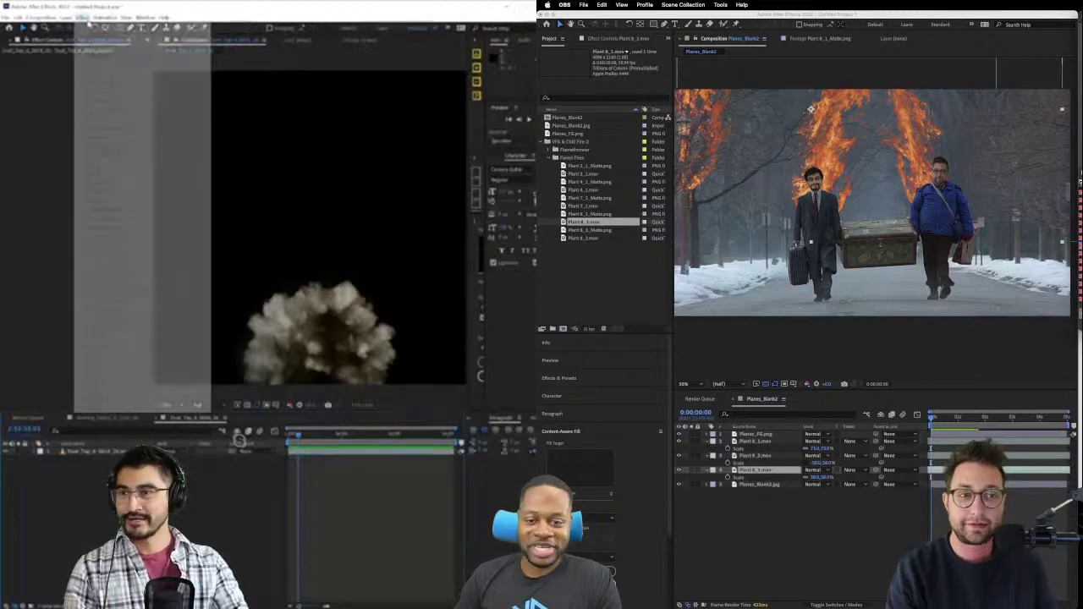
- Enlarge the Composition viewer, zoom to 100%, and pan across the men and chest
left_click(920, 398)
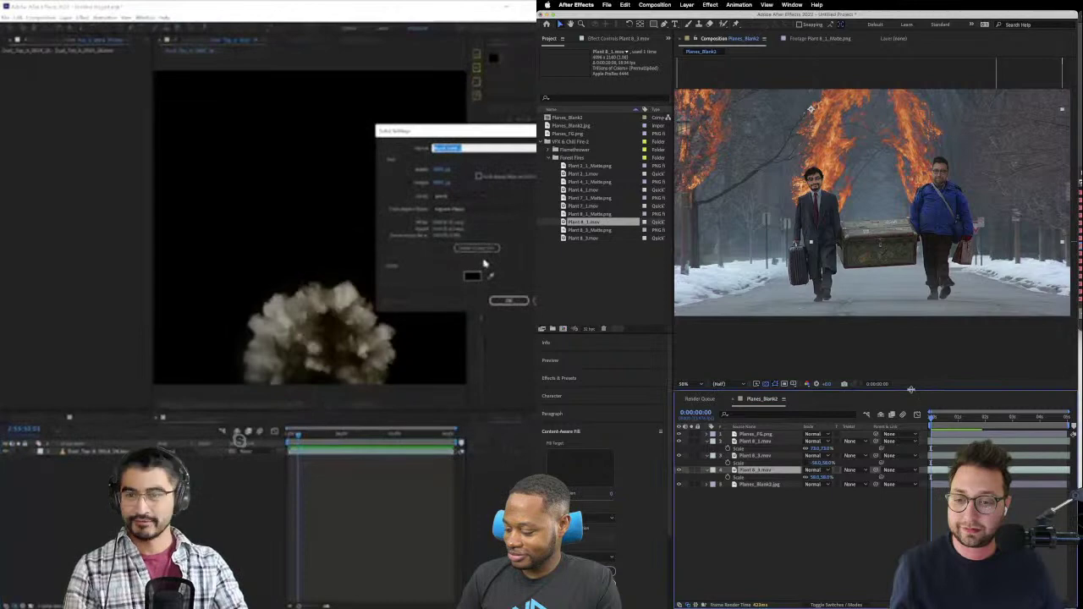
left_click_drag(911, 390, 910, 471)
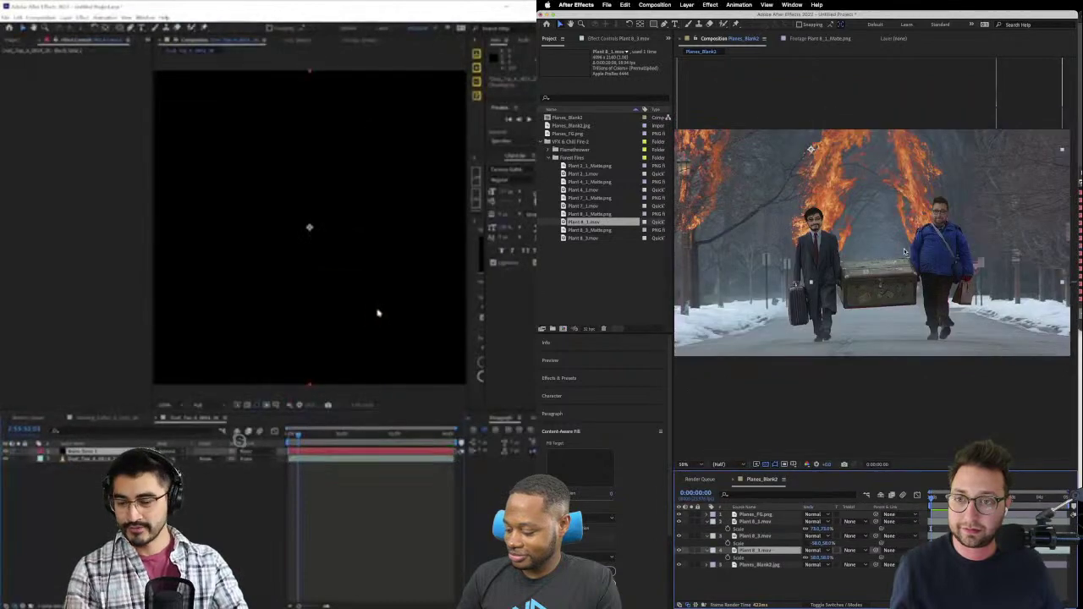
scroll(904, 251, "up", 2)
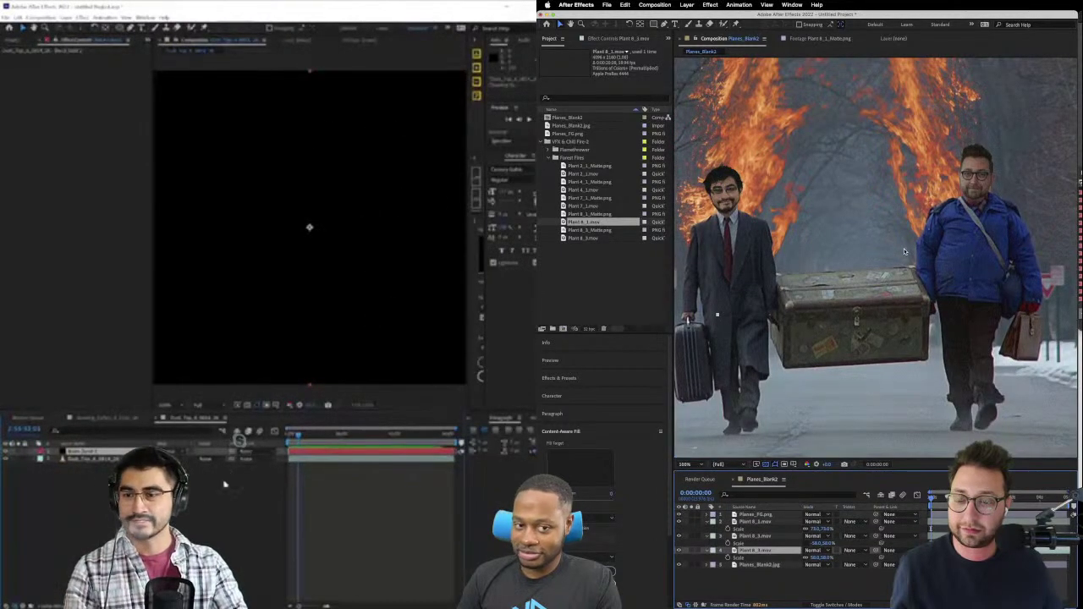
left_click_drag(832, 174, 869, 195)
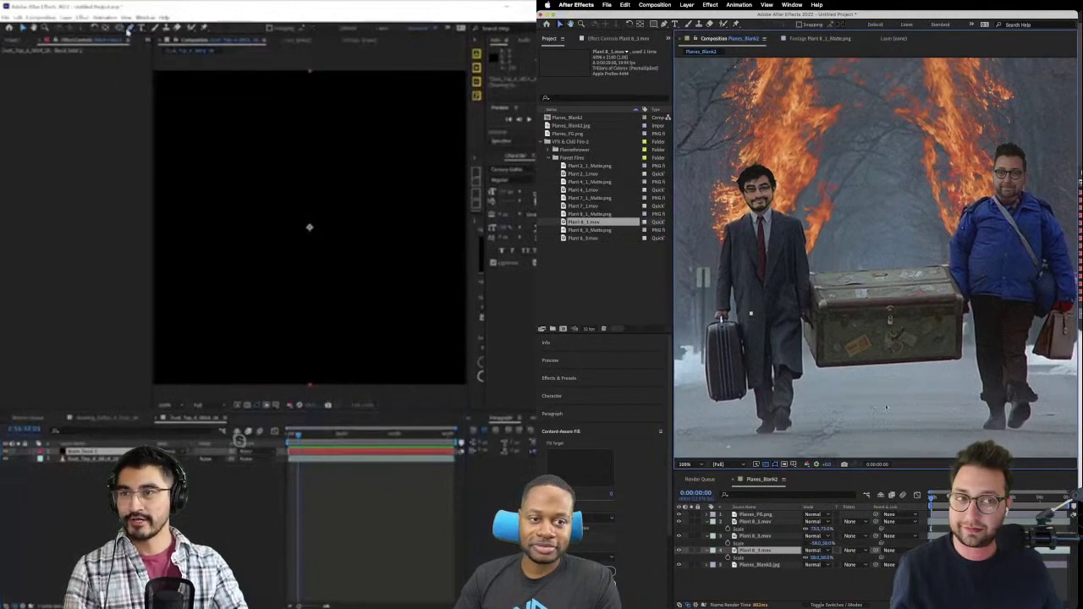
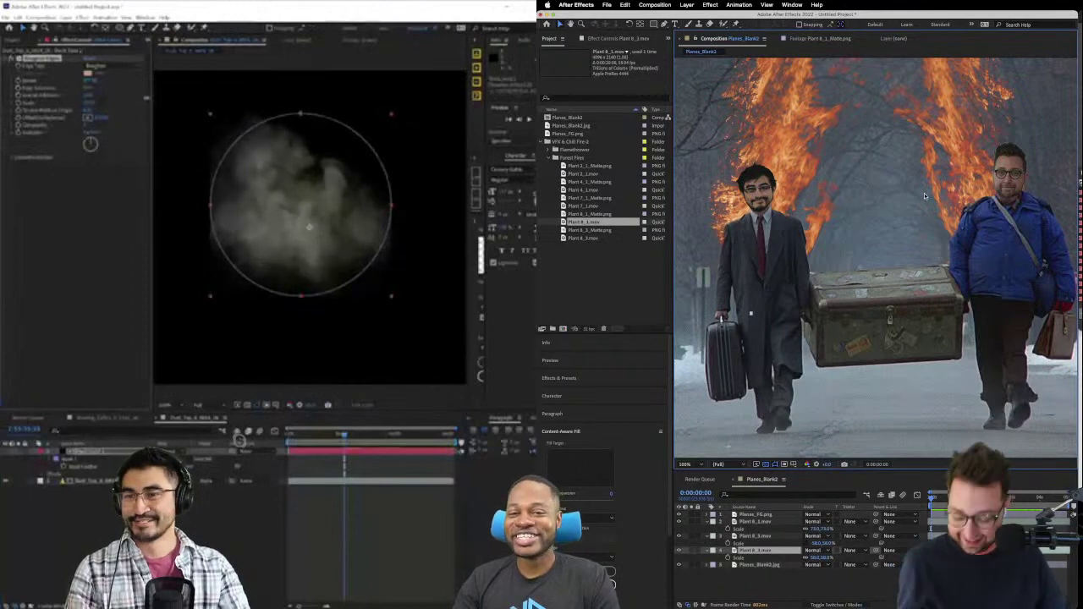
- Try reshaping the smoke's circular mask into an egg, then undo it
scroll(924, 196, "down", 2)
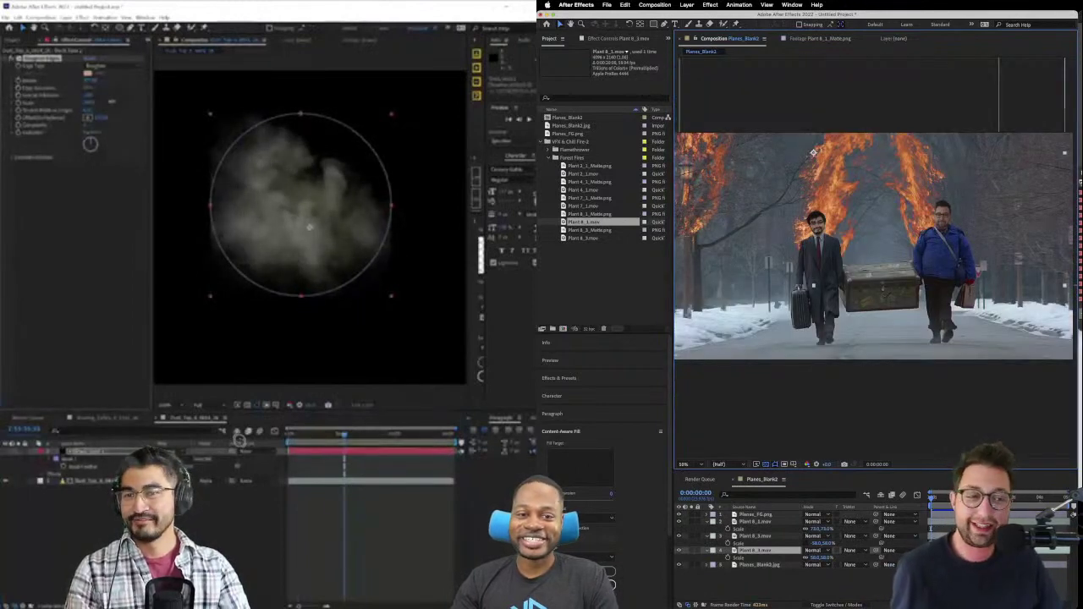
left_click_drag(221, 199, 151, 224)
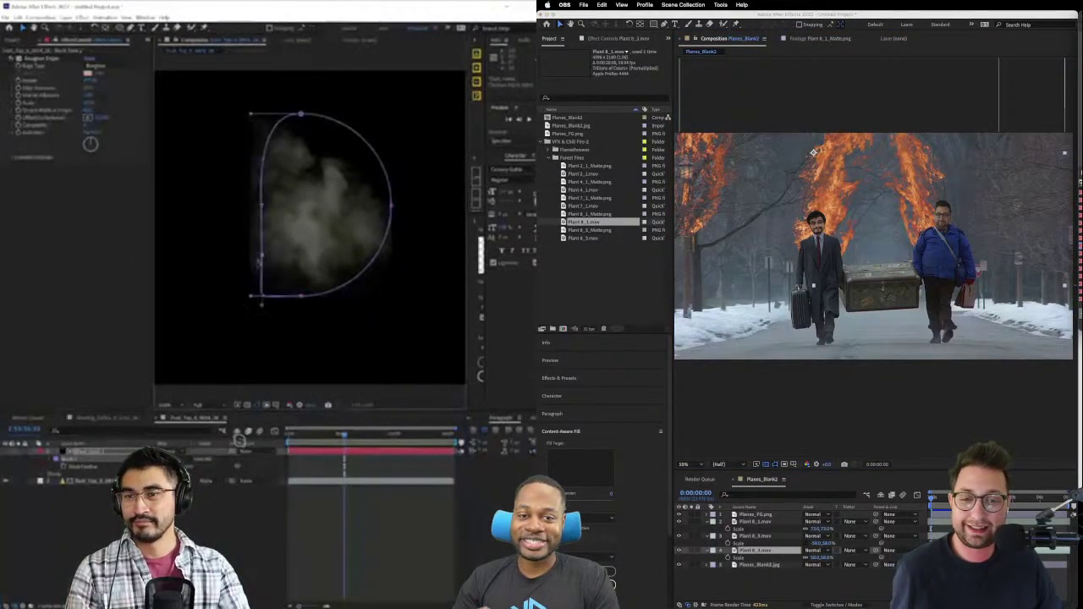
key("ctrl+z")
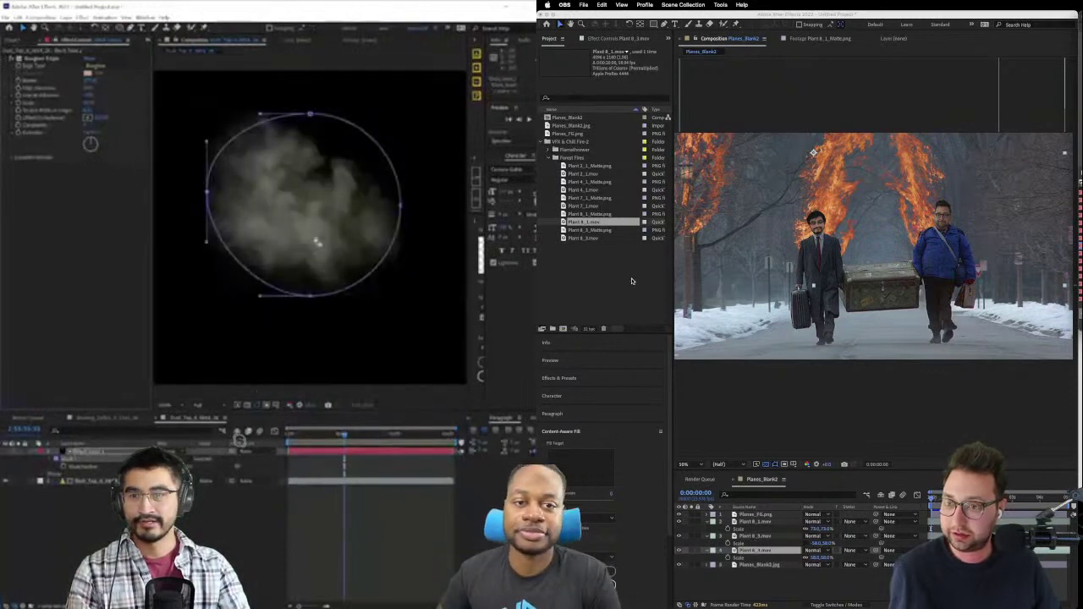
- Duplicate the Plant 8_1.mov fire layer, move the copy to the right edge, and adjust its scale
left_click(763, 522)
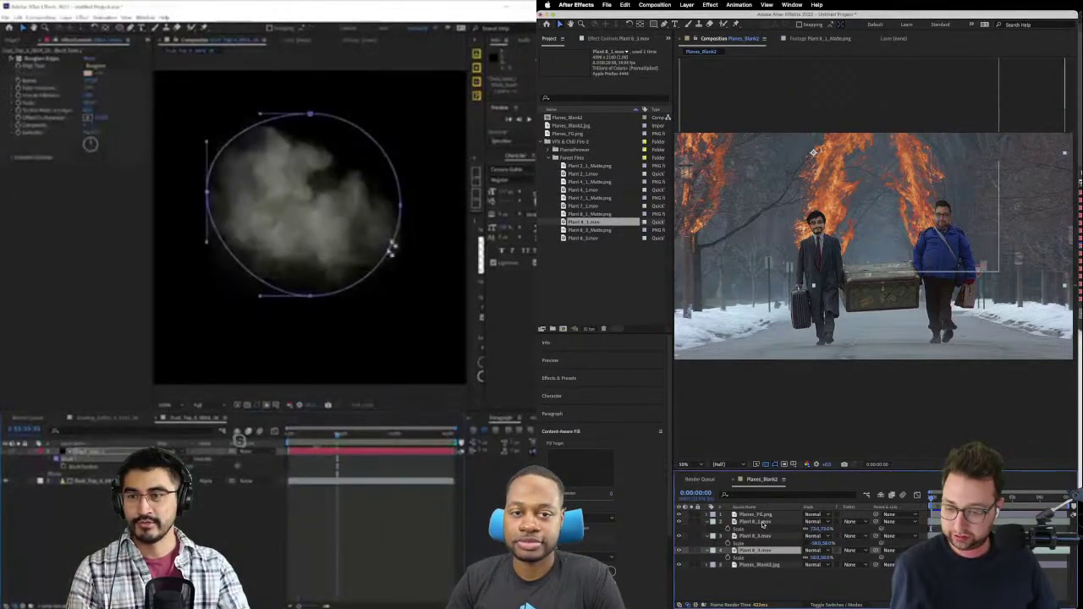
key("super+d")
left_click_drag(843, 215, 713, 167)
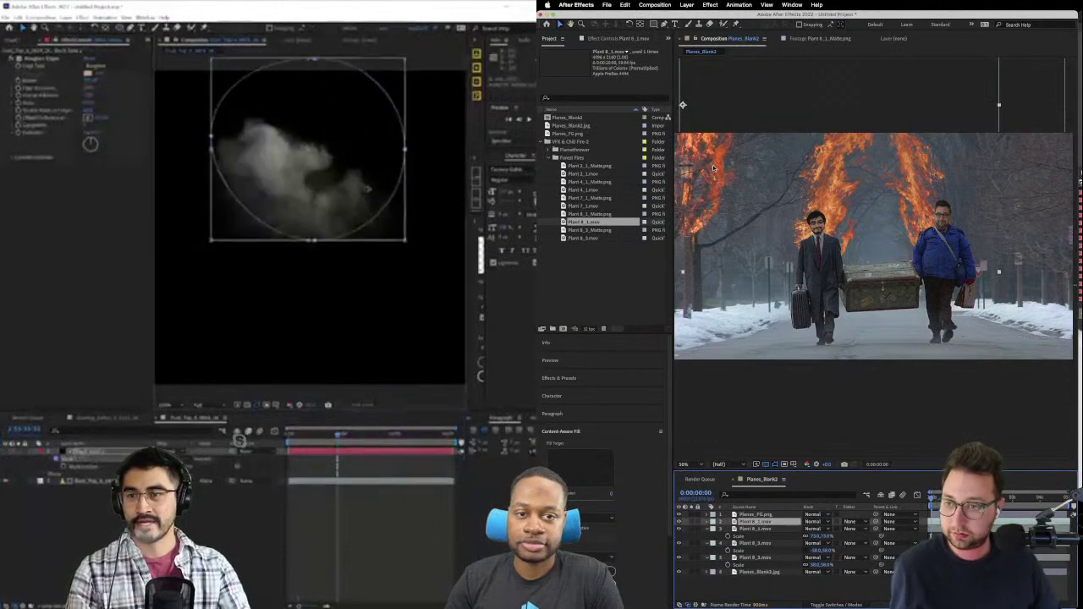
left_click_drag(981, 195, 1041, 182)
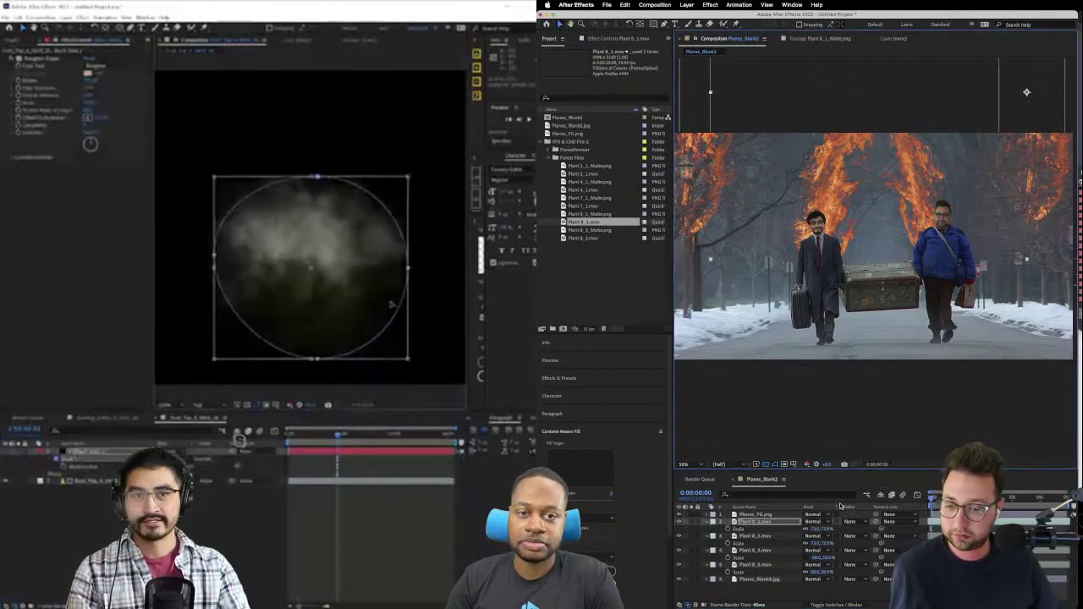
left_click(812, 529)
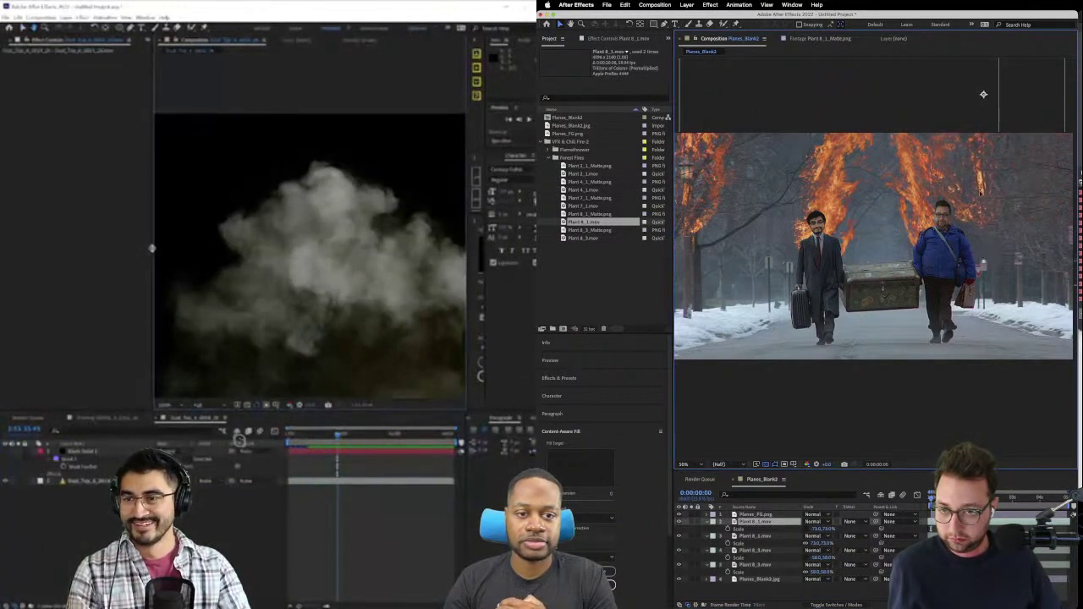
- Nudge the duplicated fire down and right, then slightly back left
mouse_move(1014, 187)
left_mouse_down()
mouse_move(1050, 271)
mouse_move(1050, 189)
left_mouse_up()
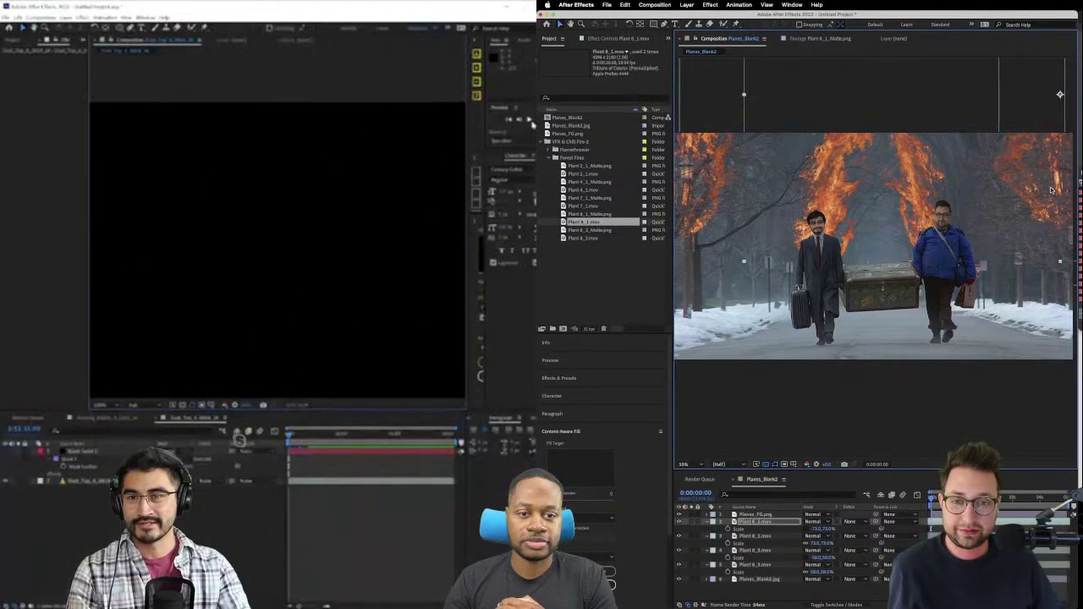
left_click_drag(1051, 190, 1032, 190)
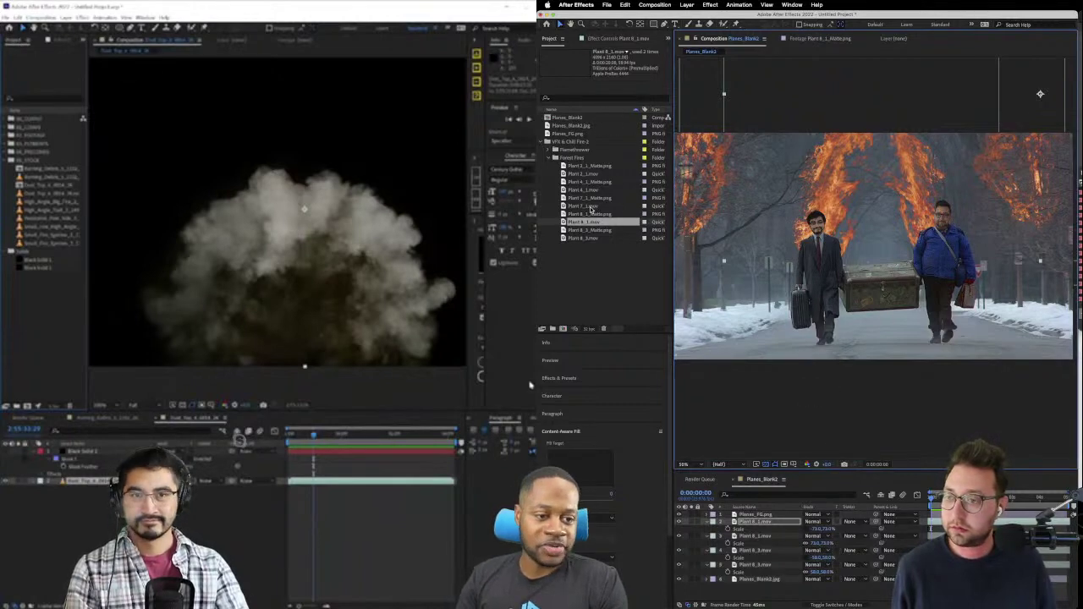
- Preview the Plant 7_1.mov fire clip by scrubbing its footage, then add it to Planes_Blank2
left_click(565, 205)
double_click(565, 205)
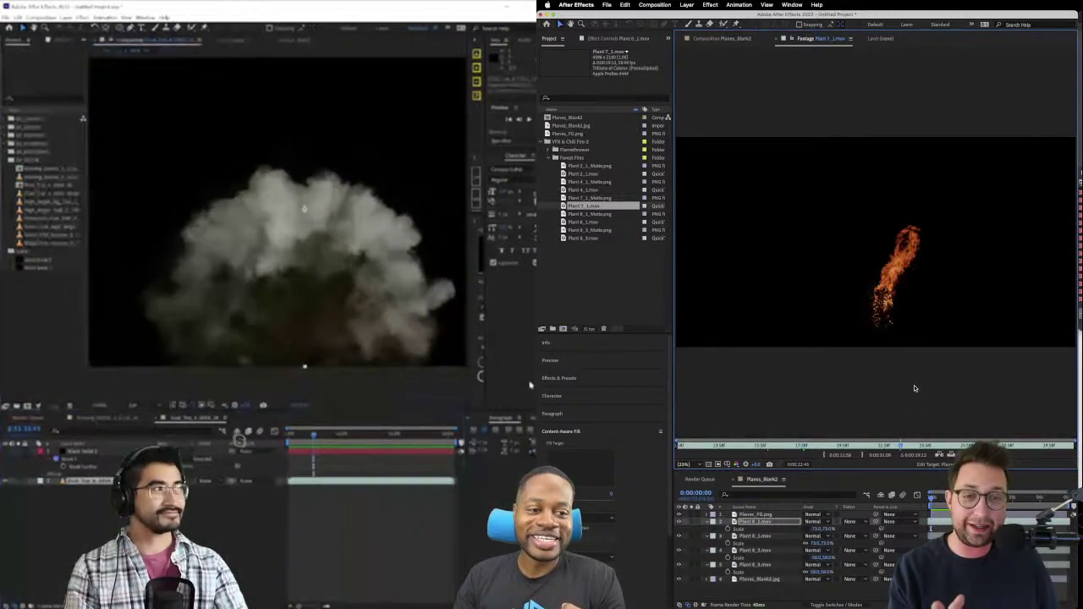
left_click(820, 446)
left_click_drag(820, 449, 809, 454)
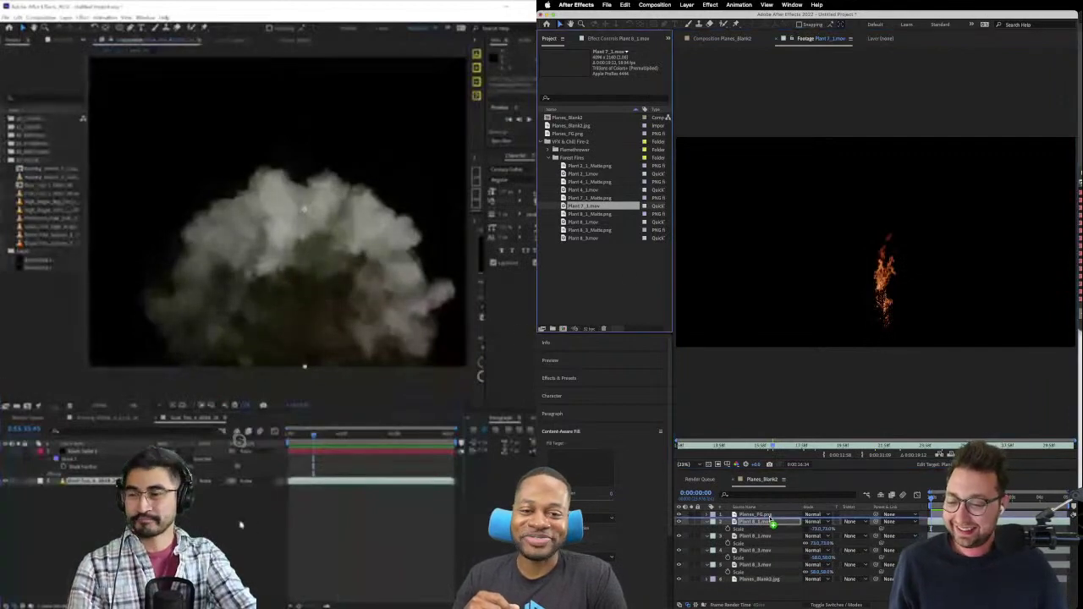
key("super+slash")
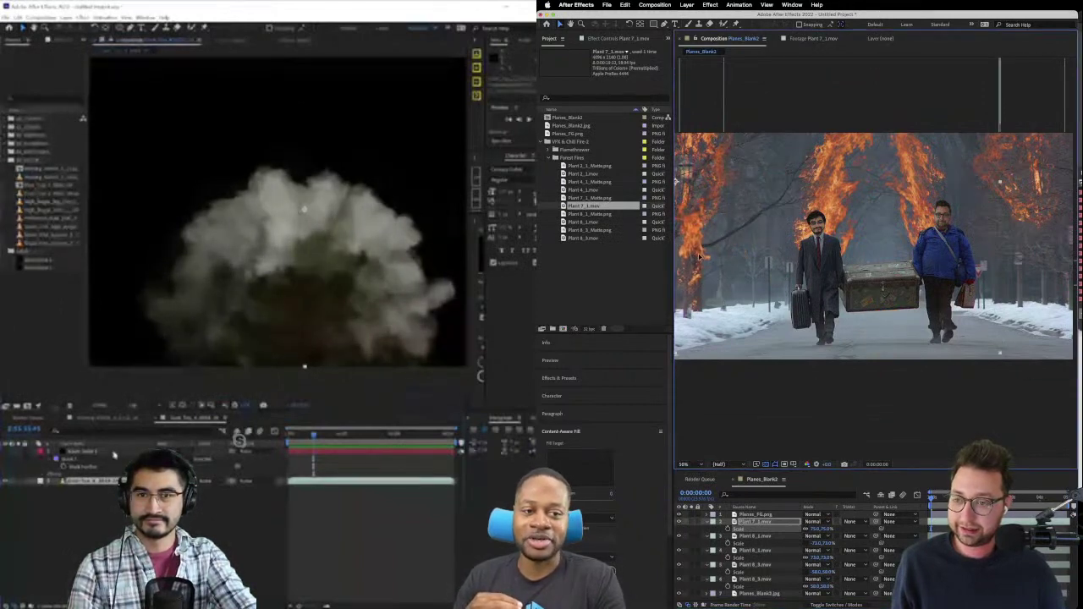
- Set the smoke layer's Track Matte to the roughened Black Solid 2
left_click(66, 44)
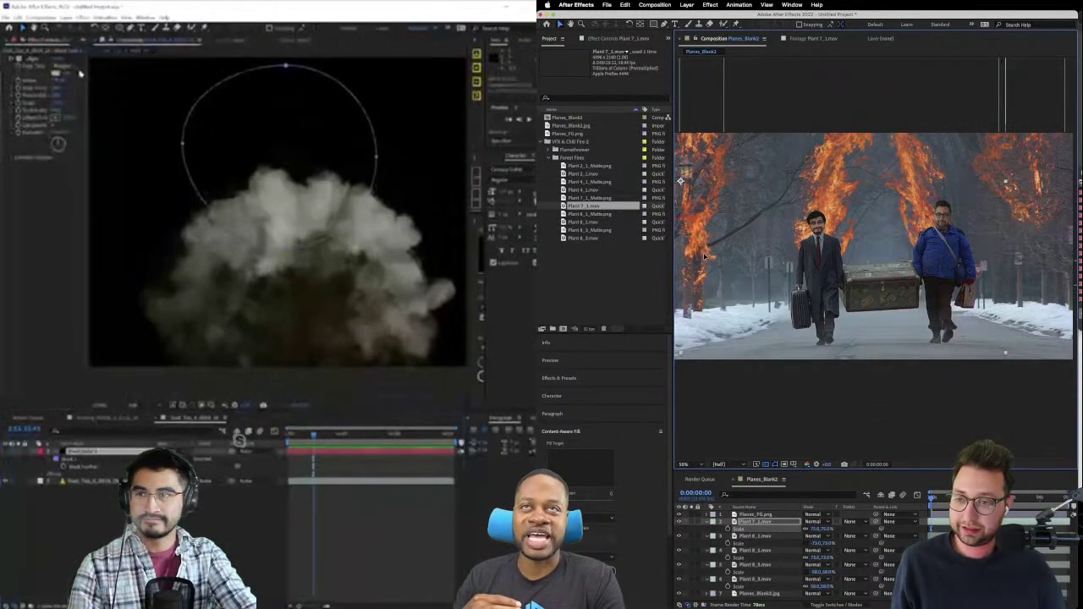
left_click_drag(88, 76, 192, 102)
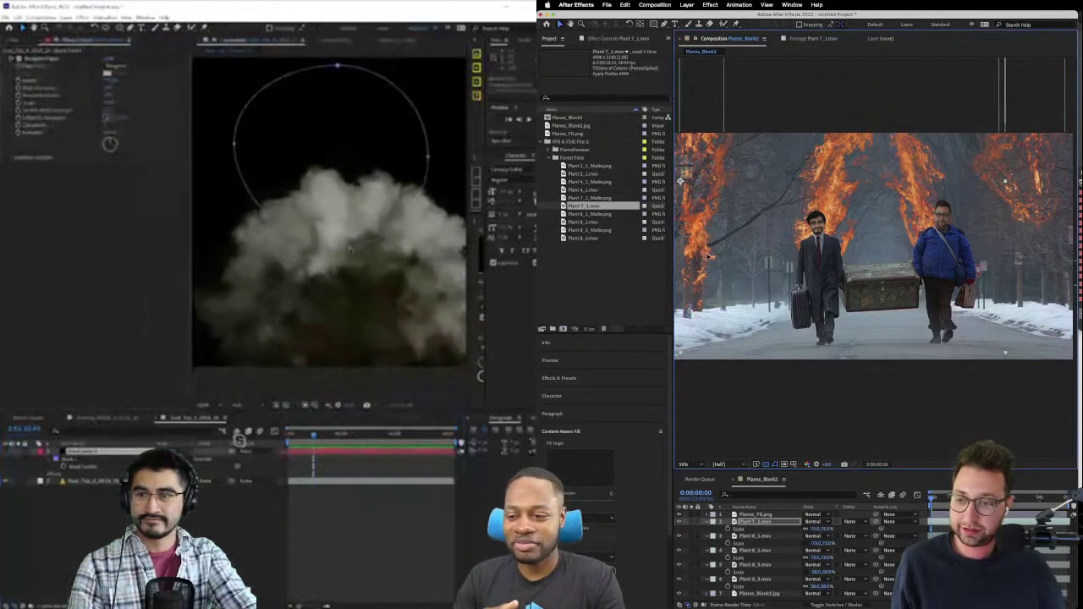
left_click(201, 466)
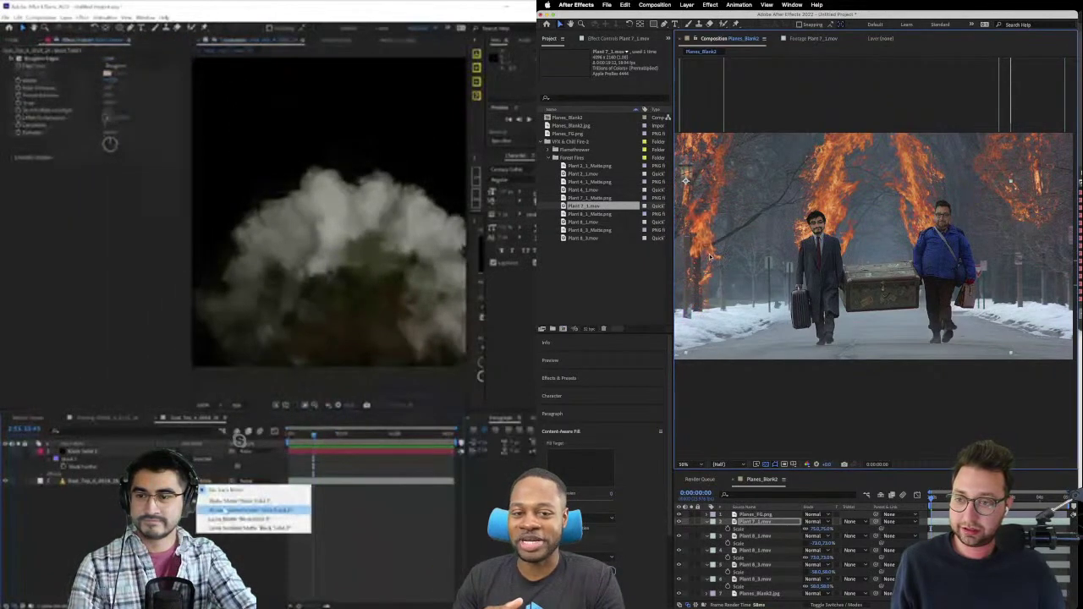
left_click(245, 510)
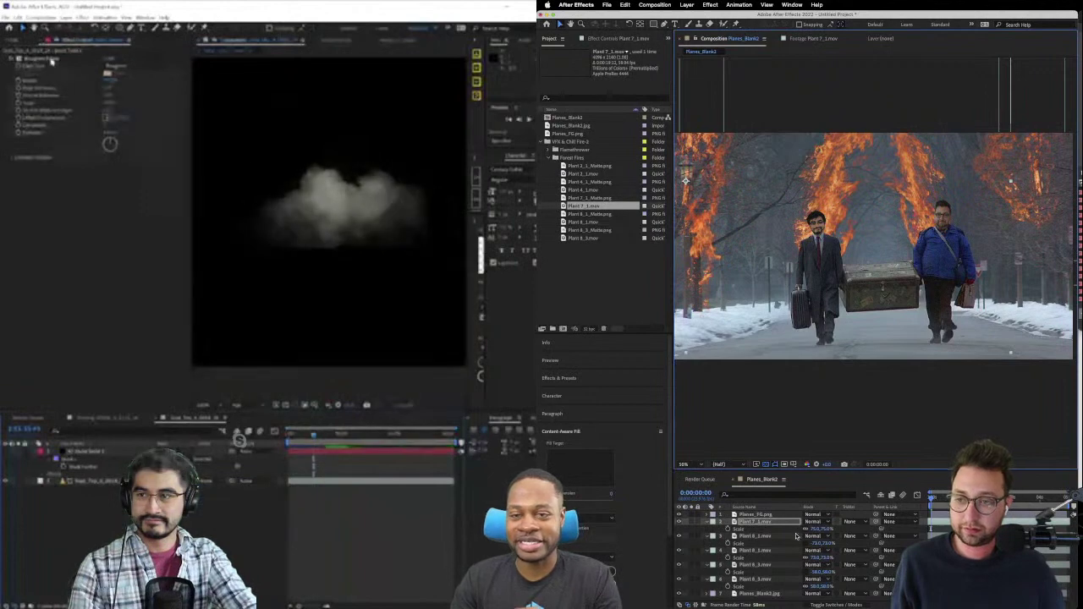
- Shrink the mask ellipse around the smoke
left_click(762, 565)
left_click_drag(332, 270, 334, 257)
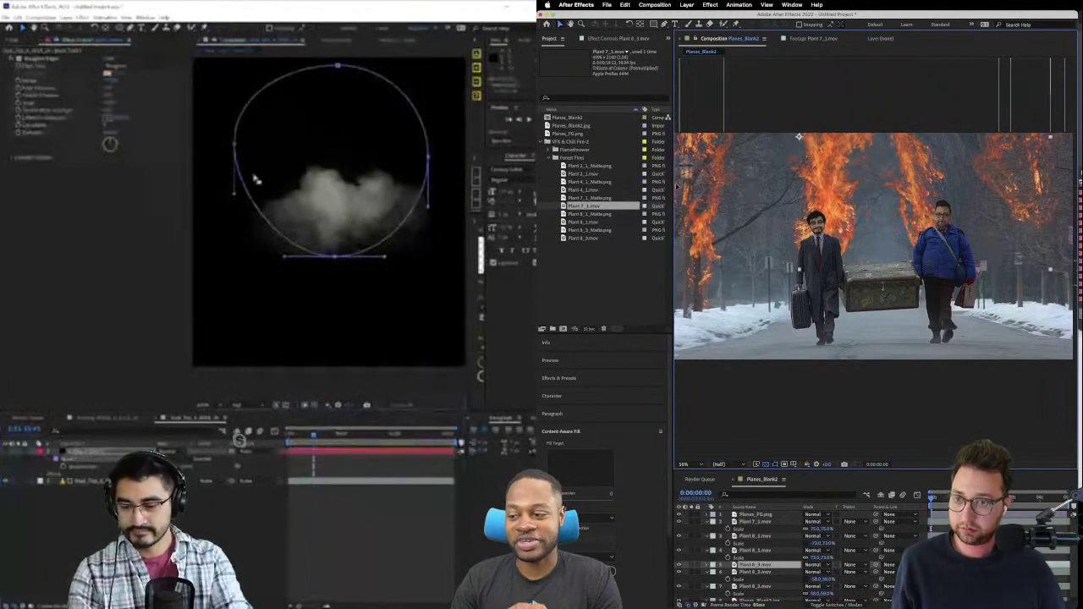
scroll(260, 178, "up", 5)
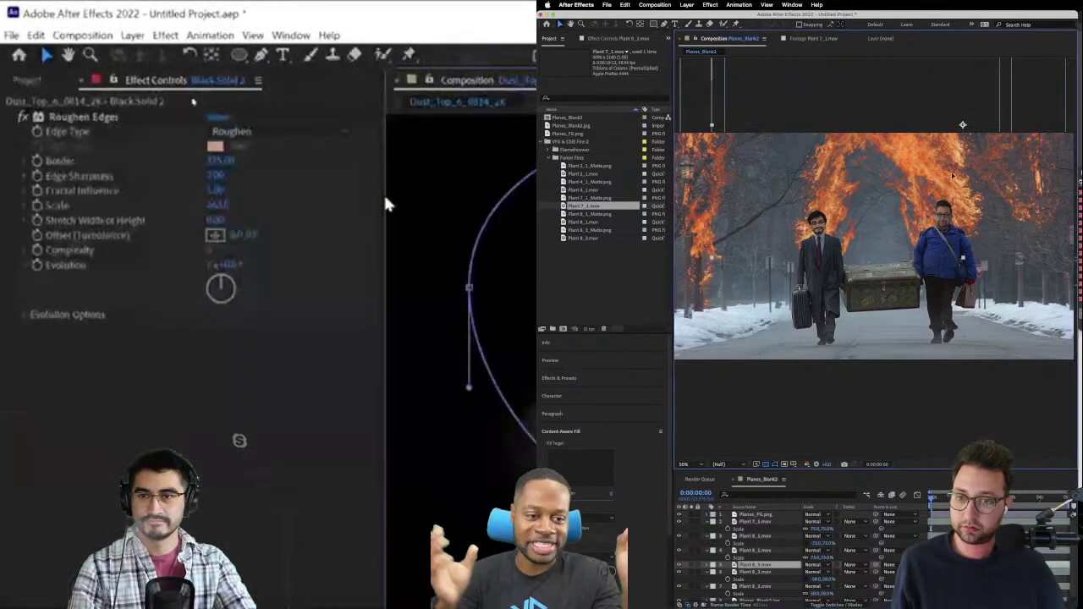
- Narrow the effect settings area and pan to see the whole mask ellipse
left_click_drag(385, 197, 290, 181)
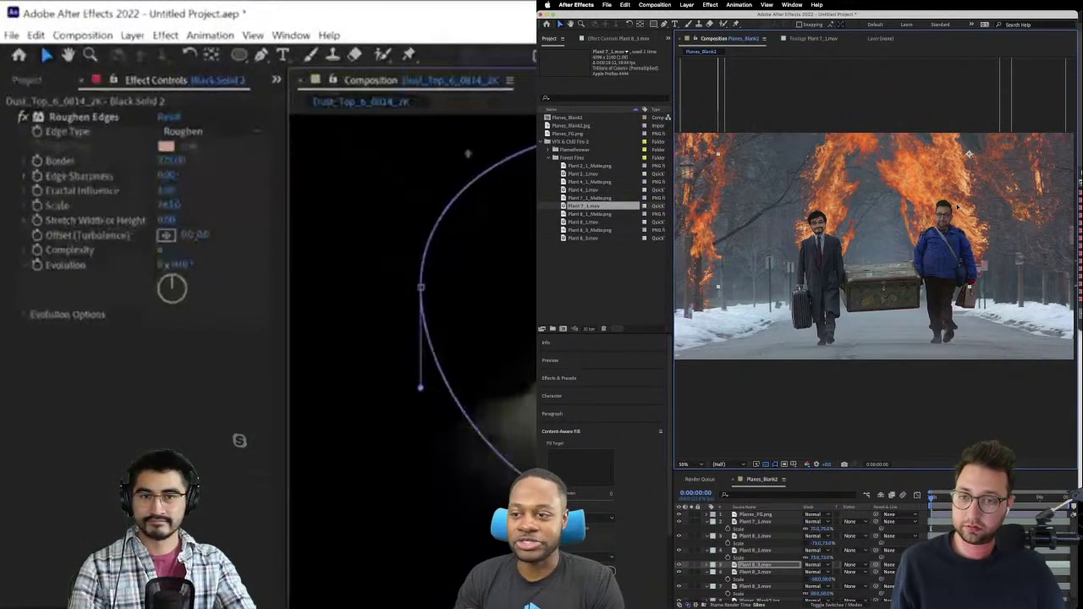
left_click_drag(465, 159, 306, 144)
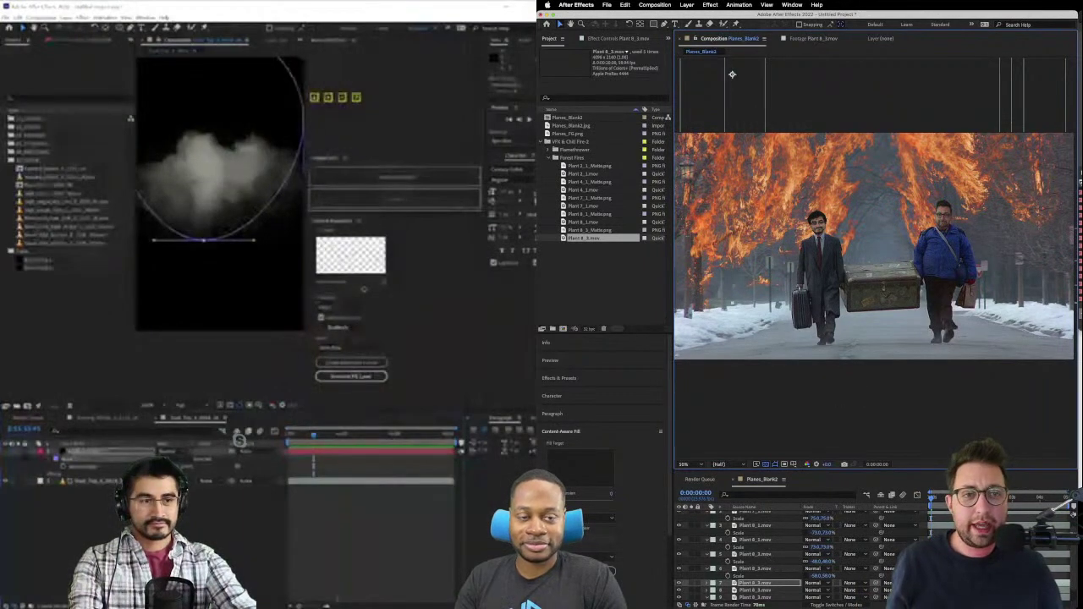
key("super+Tab")
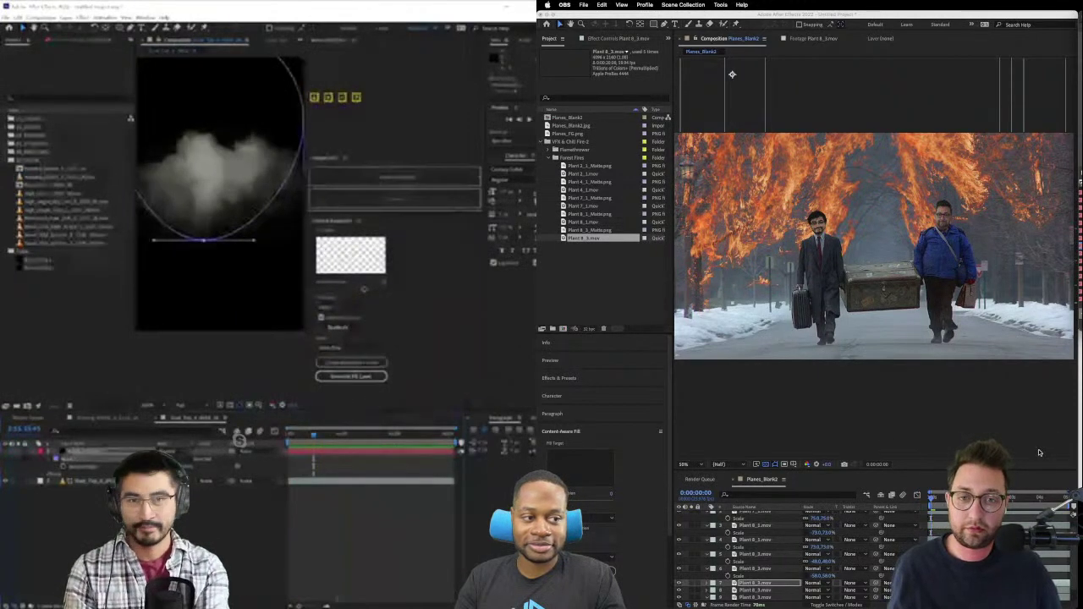
left_click(839, 15)
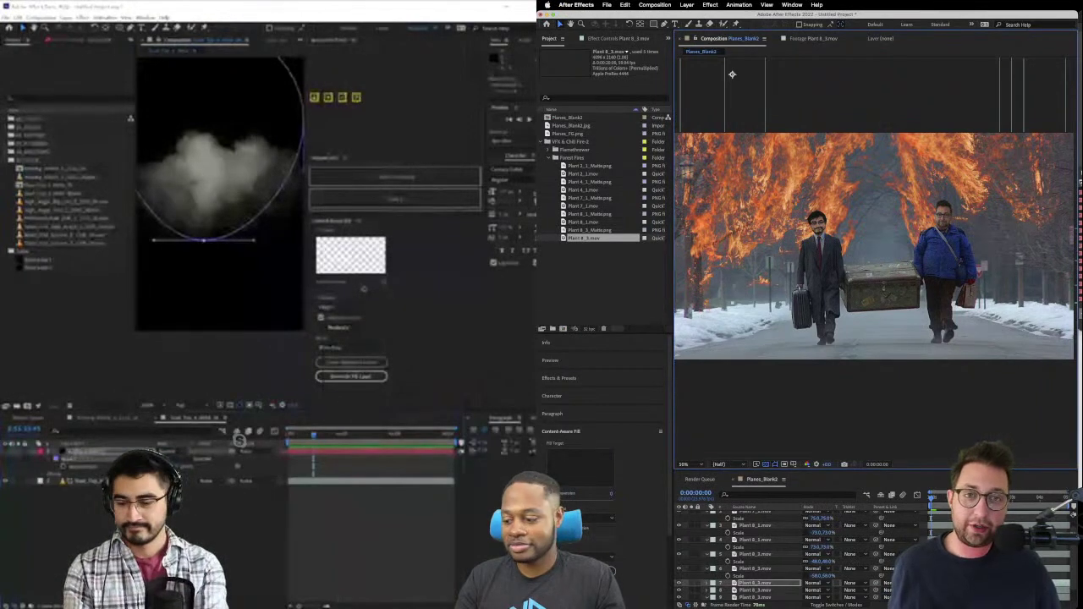
key("super+s")
key("Escape")
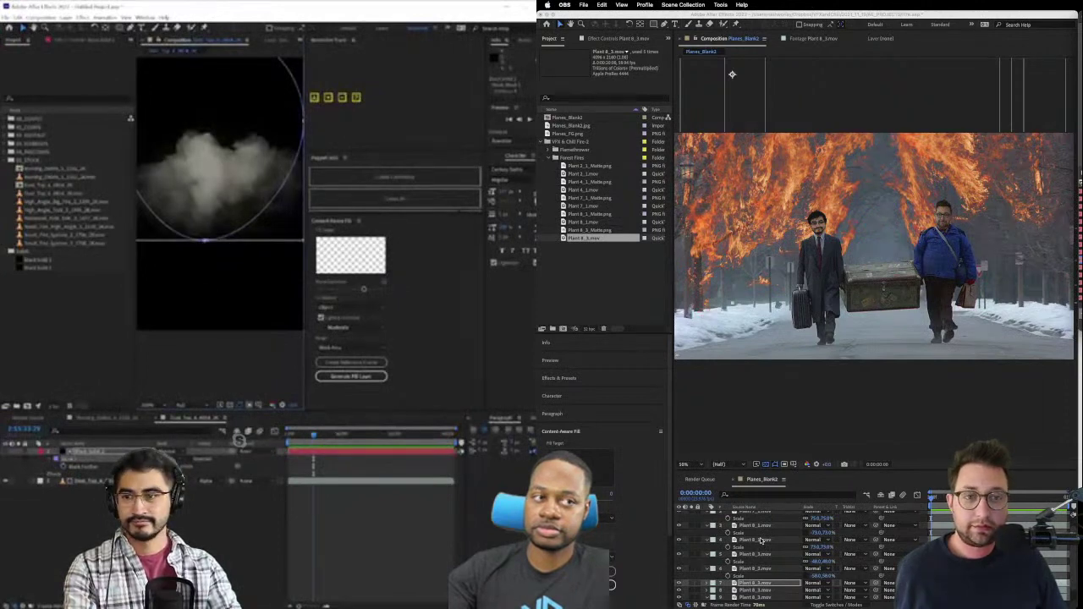
- Delete the smoke layer and all remaining layers, then widen the Composition viewer on both sides
left_click(88, 481)
key("Delete")
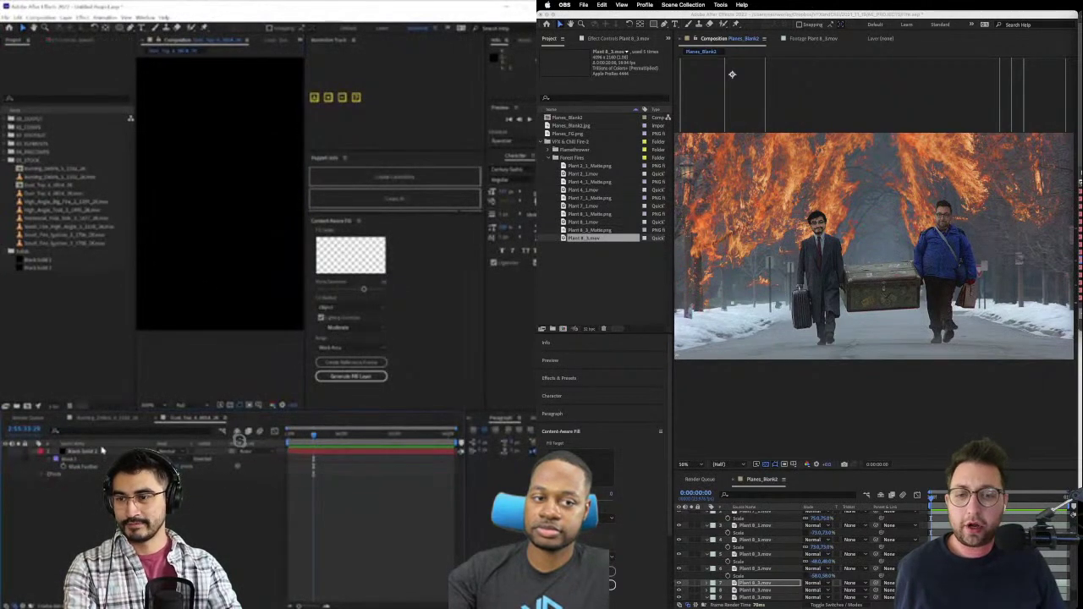
key("Delete")
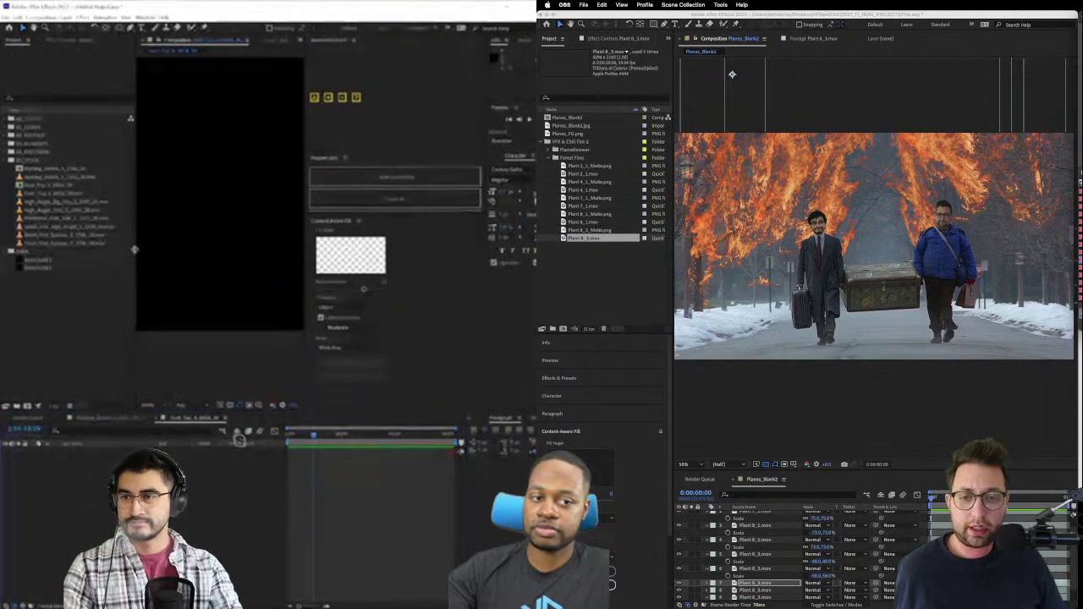
left_click_drag(134, 250, 119, 251)
left_click_drag(306, 218, 397, 222)
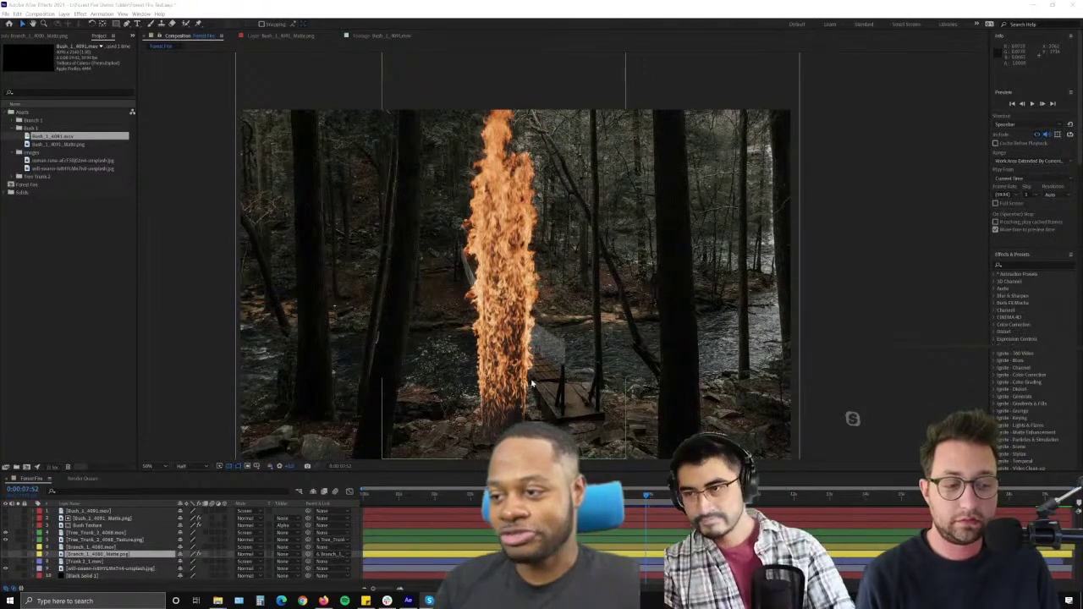
- Centre the fire and bridge in view, and hide the fire to see the trunk underneath
scroll(530, 364, "up", 2)
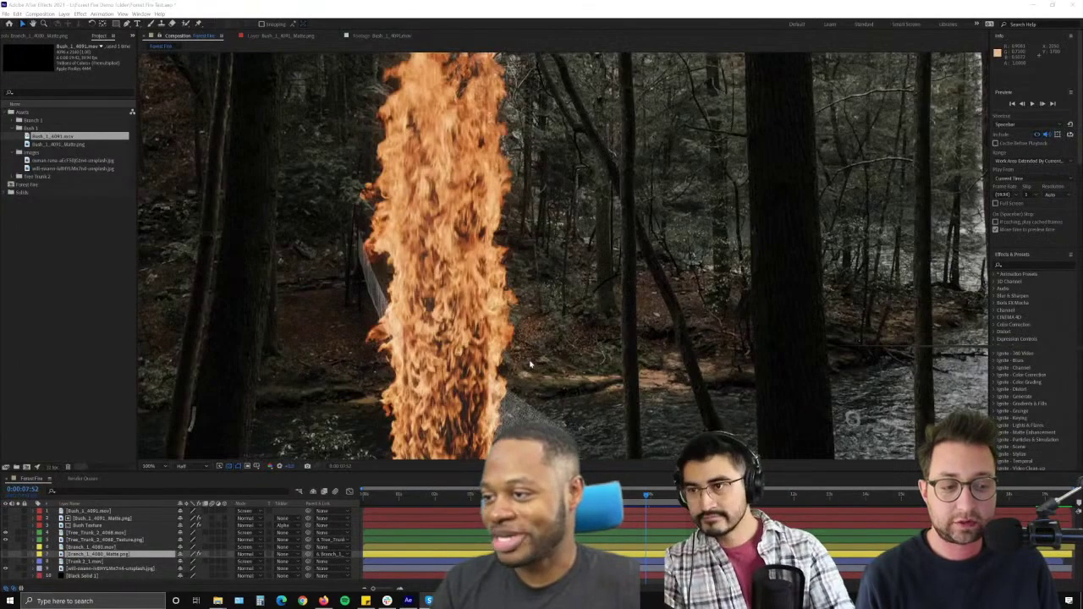
left_click_drag(448, 376, 551, 276)
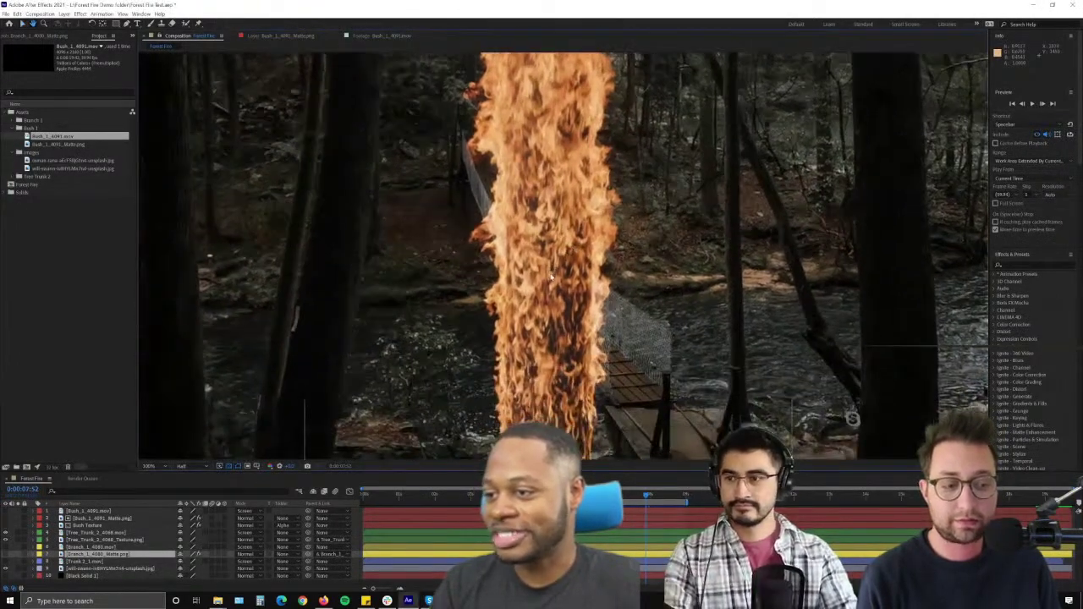
scroll(551, 277, "down", 2)
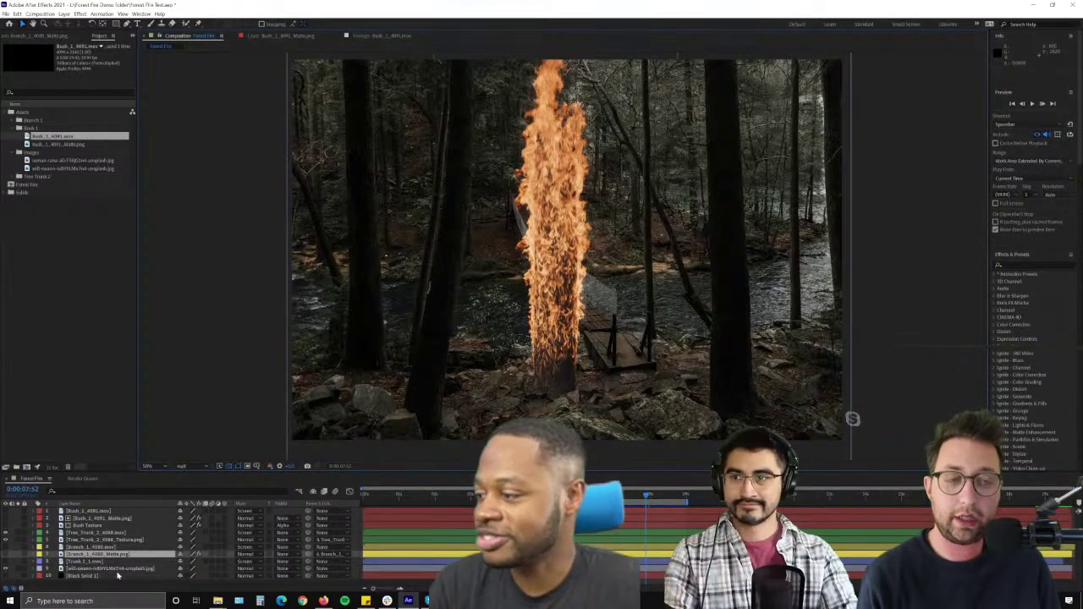
left_click(5, 533)
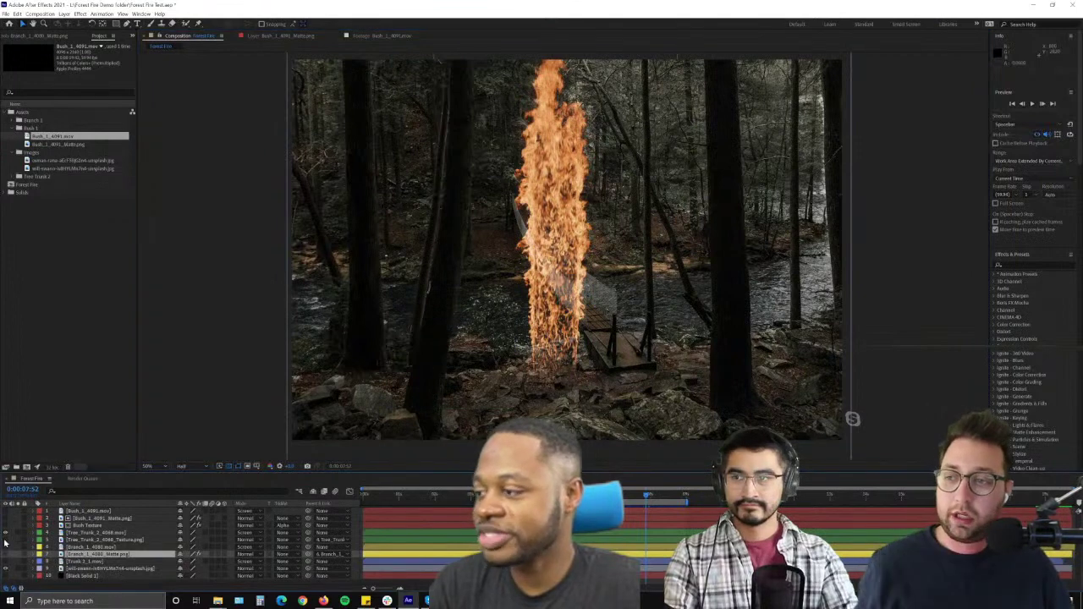
left_click(5, 536)
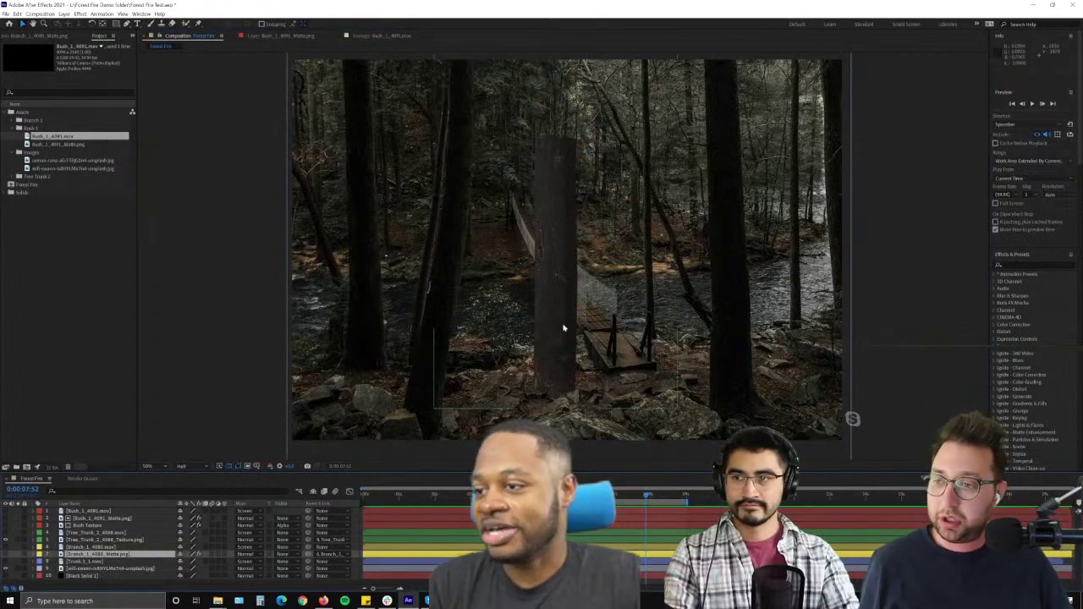
- Restore the flame layers so the trunk texture shows inside the fire column, then select Tree_Trunk_1
scroll(562, 328, "up", 2)
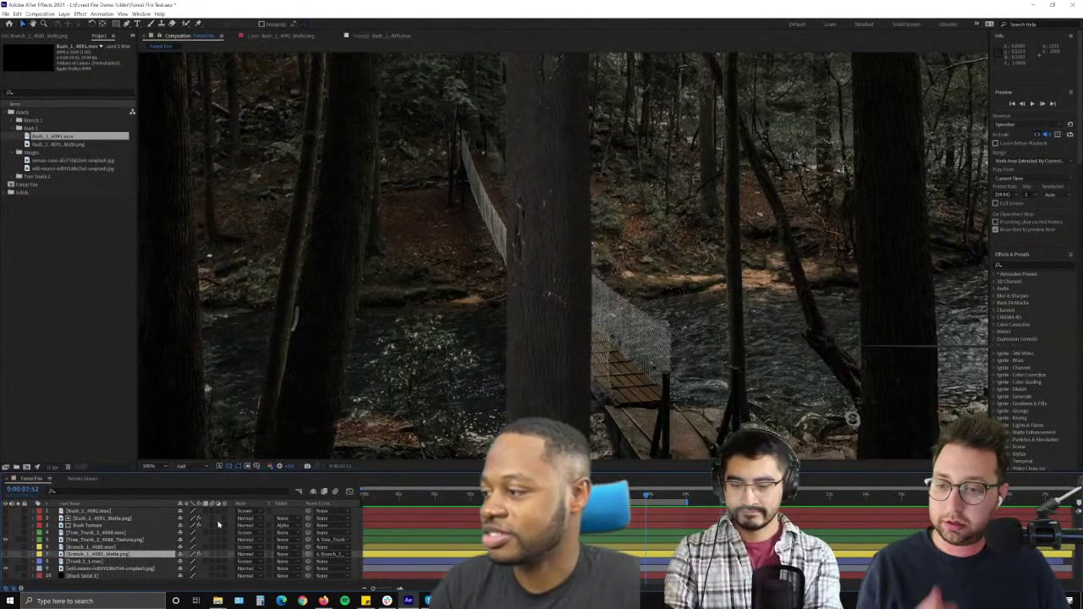
left_click(5, 539)
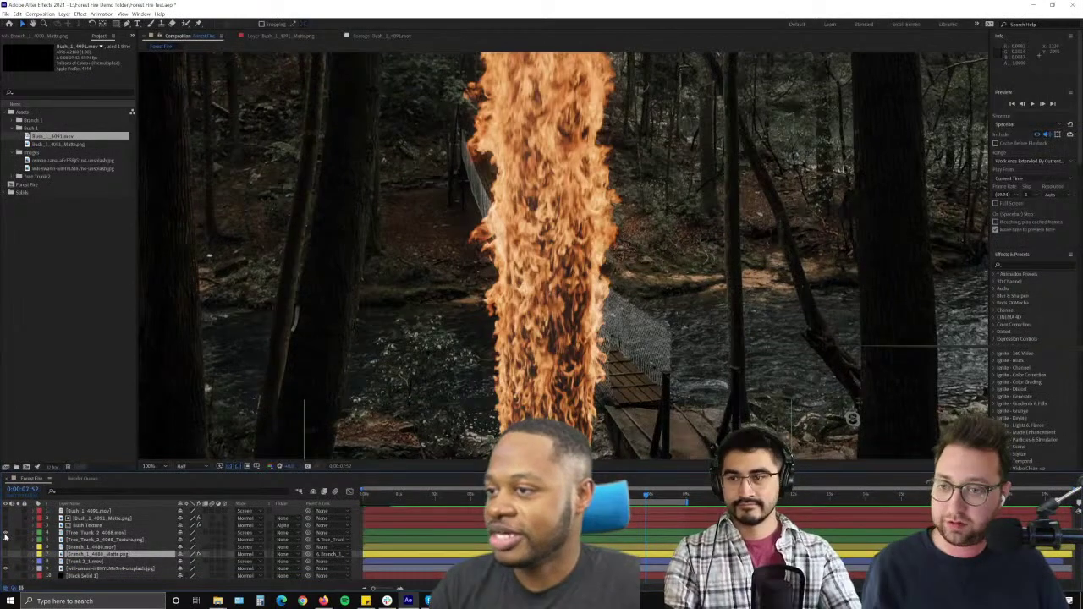
left_click(7, 541)
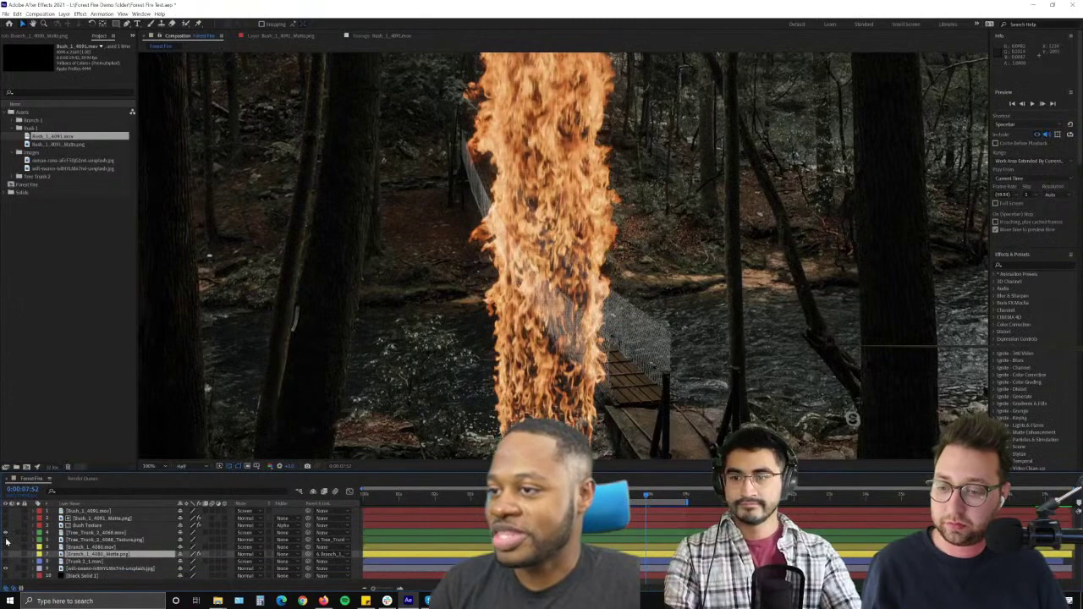
key("comma")
key("comma")
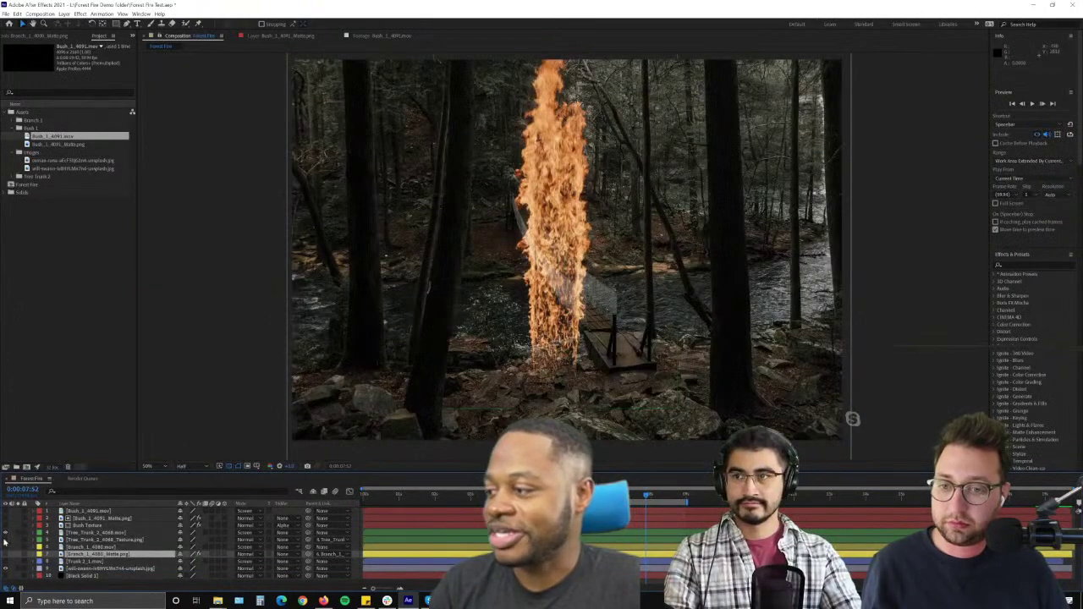
left_click(7, 540)
left_click(82, 533)
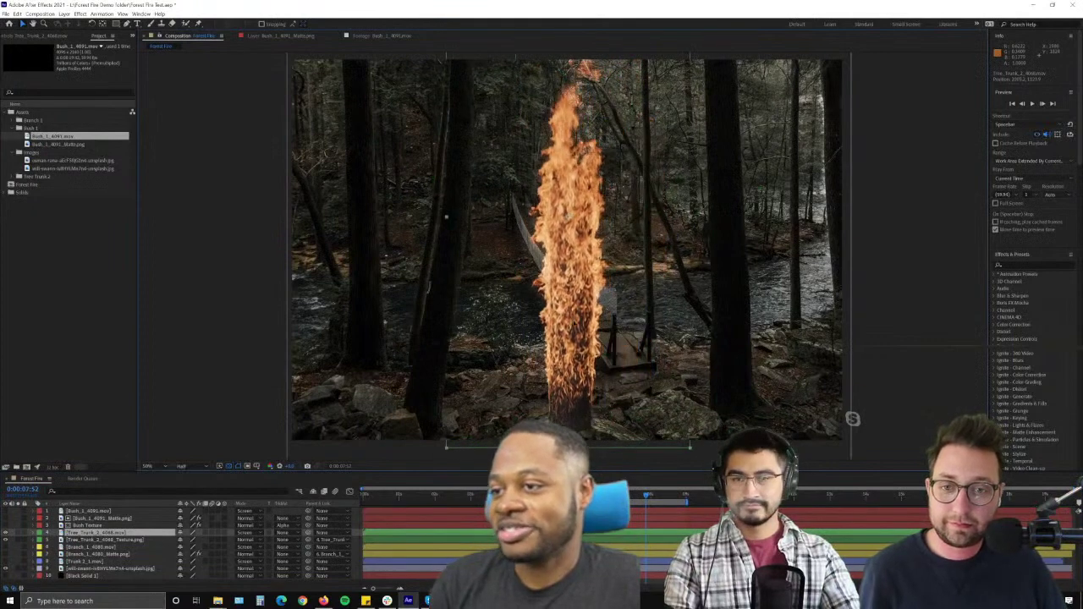
- Move the burning trunk right, then left and down into position
left_click_drag(573, 330, 637, 330)
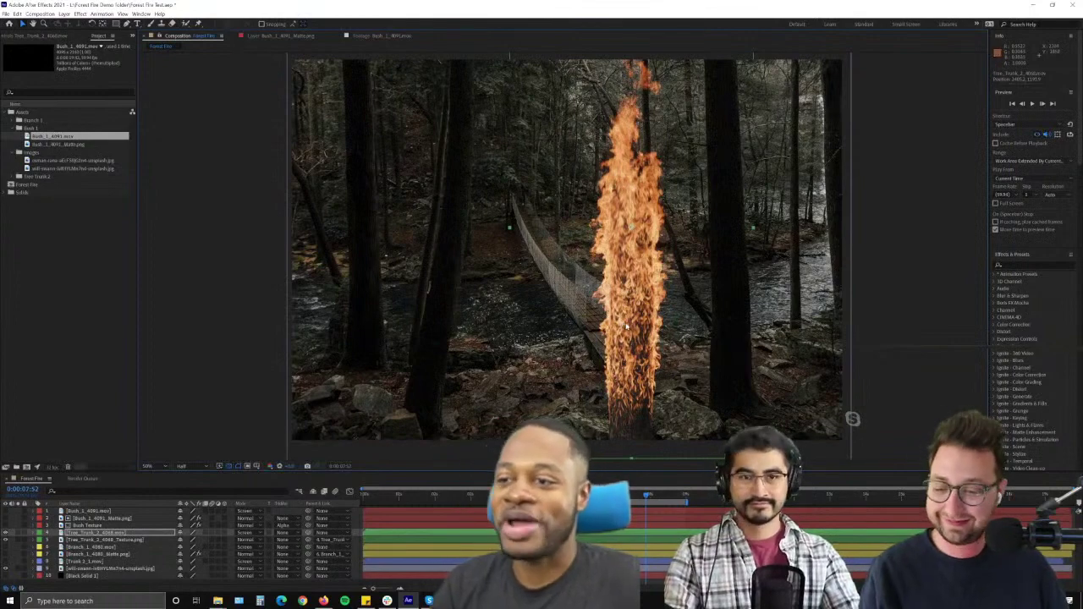
scroll(626, 327, "up", 2)
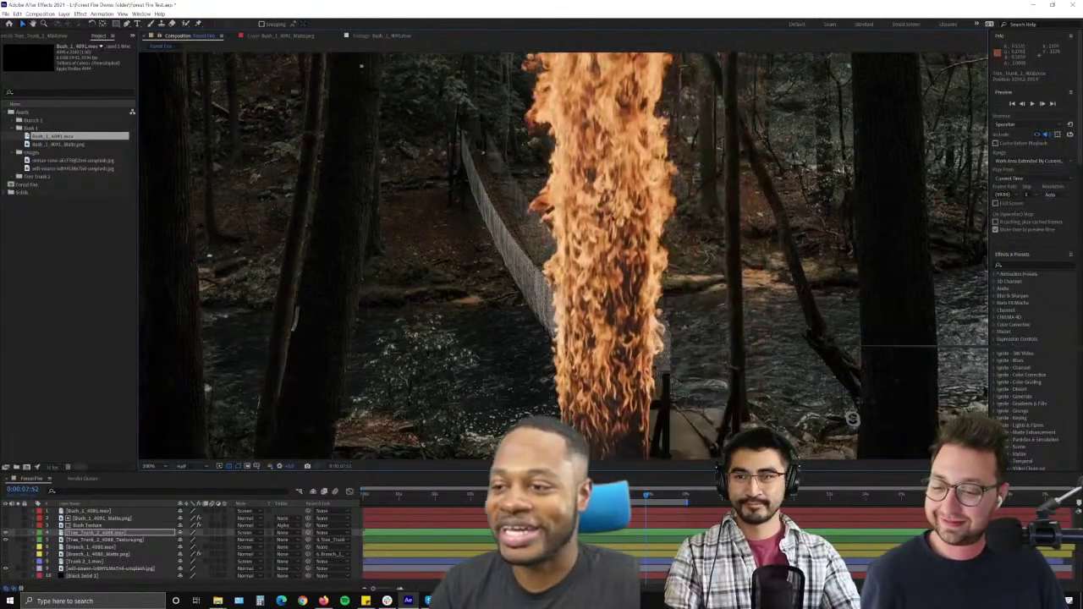
scroll(645, 328, "down", 2)
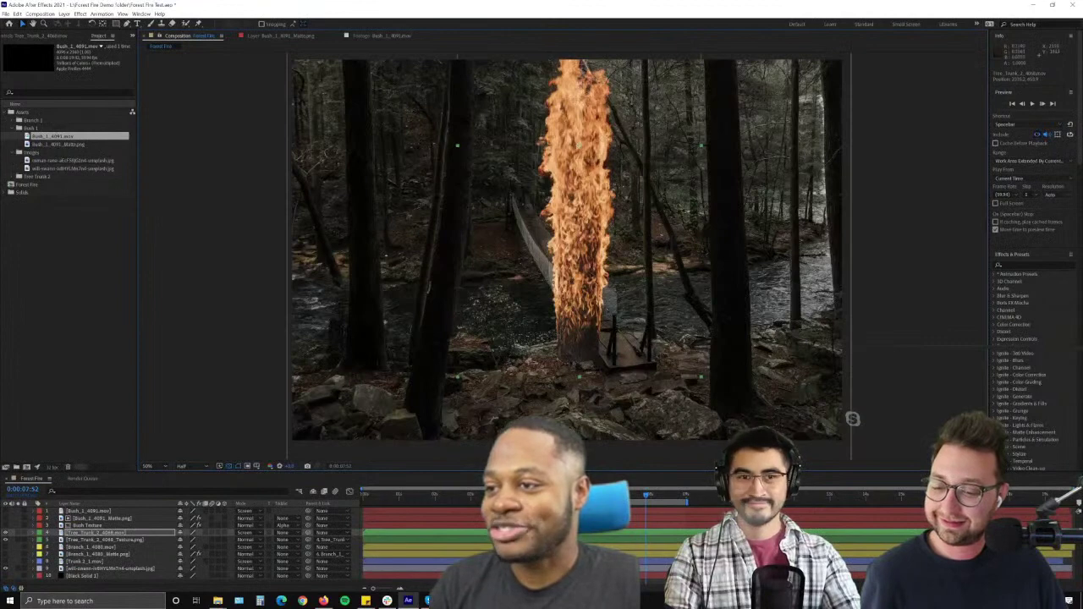
left_click_drag(590, 278, 563, 319)
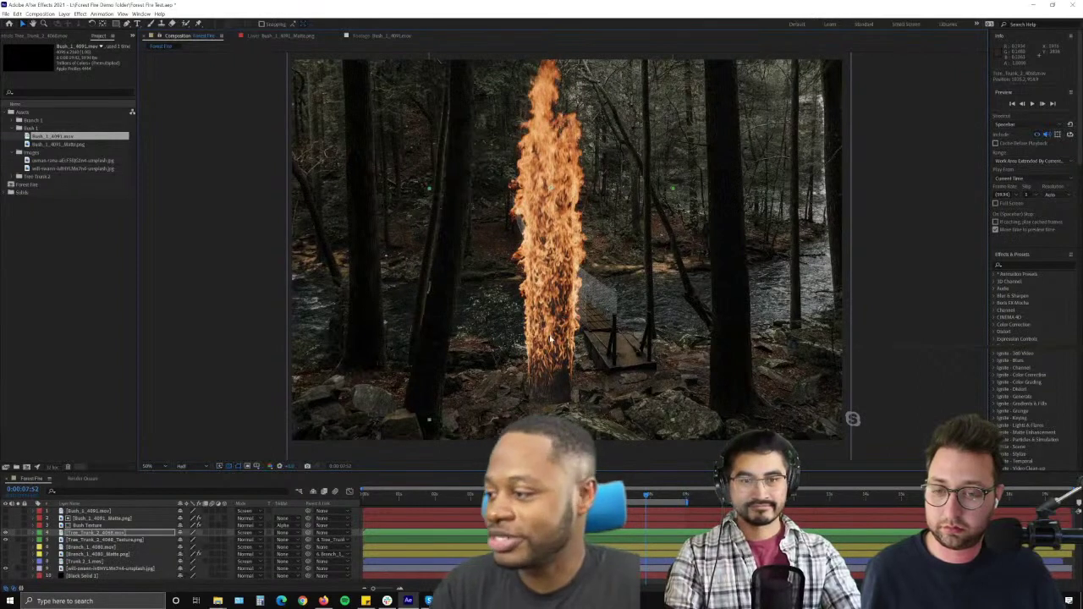
- Hide the forest background so the flame shows alone on transparency
left_click(5, 535)
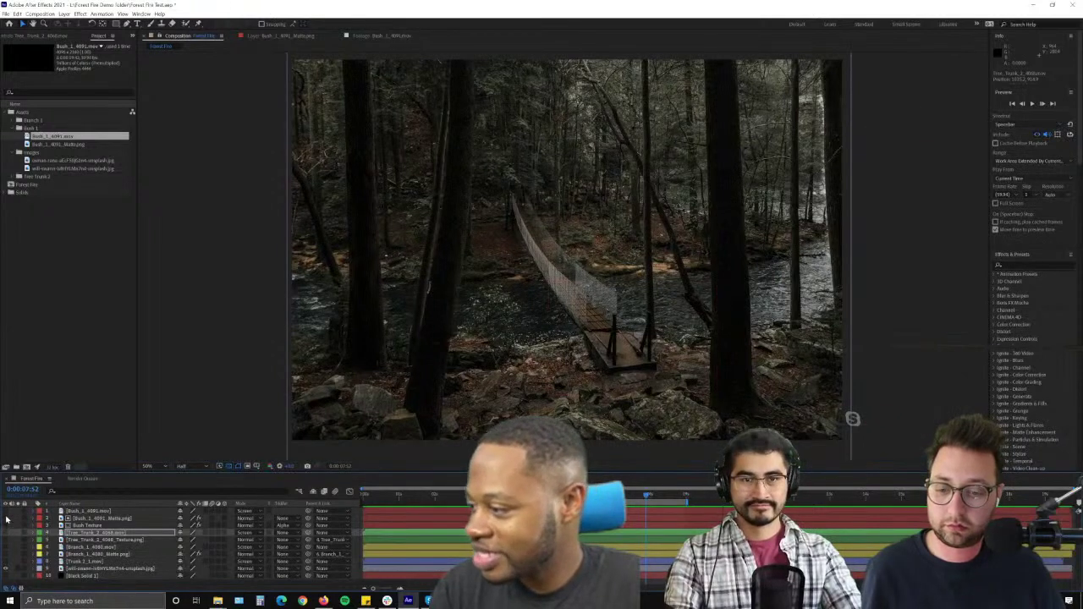
left_click(6, 518)
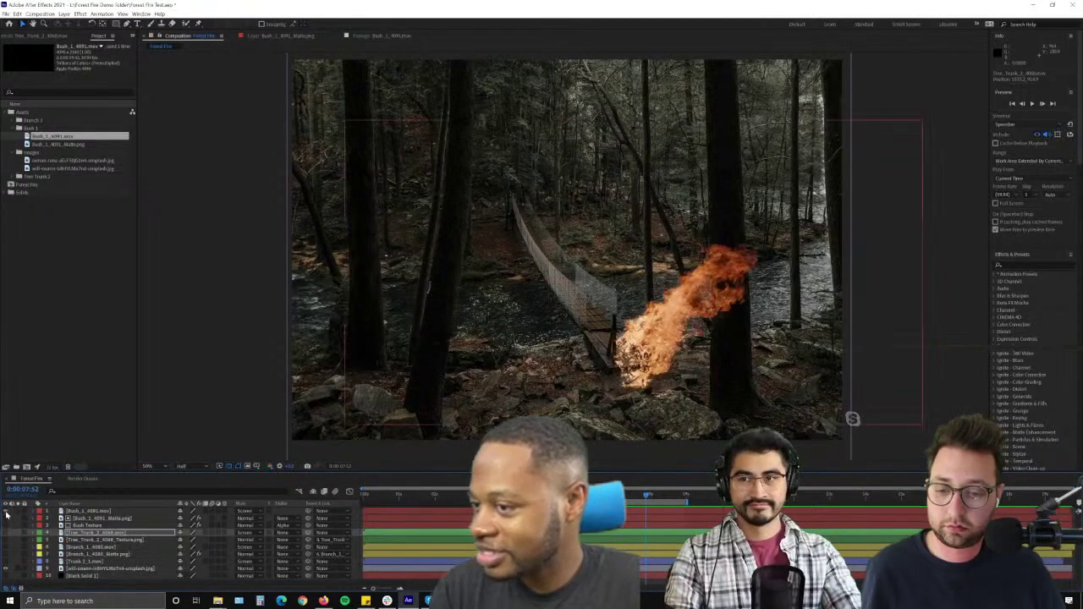
left_click(6, 571)
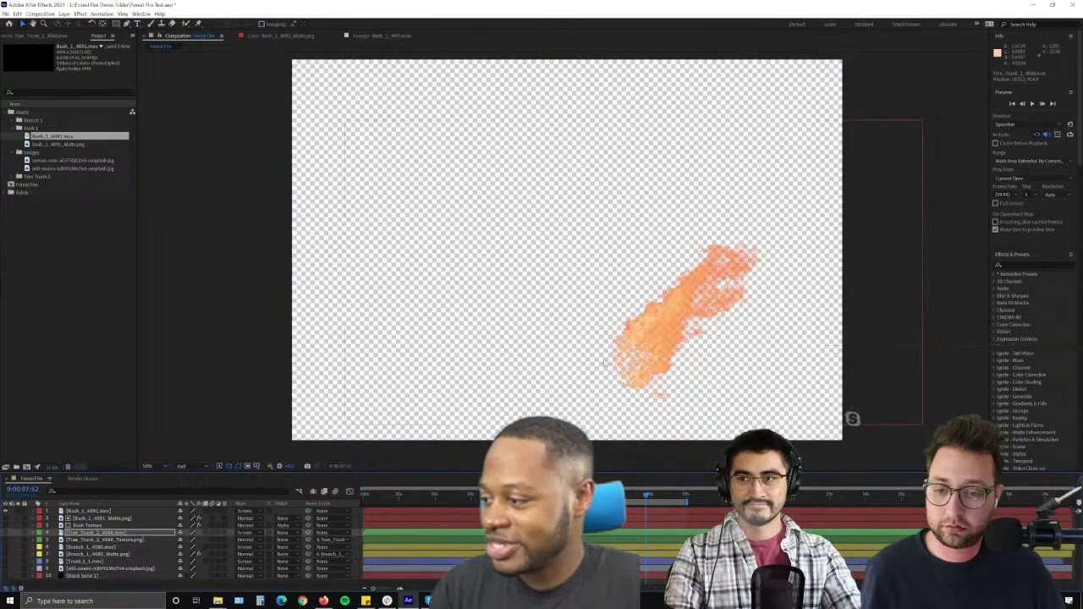
scroll(604, 362, "up", 2)
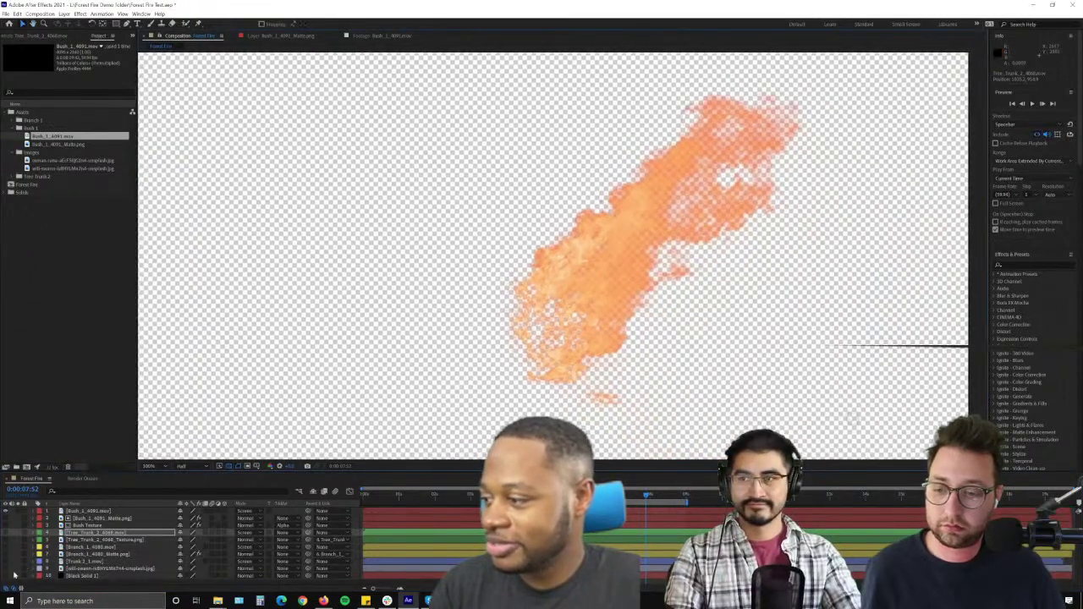
- Show the Black Solid backdrop, preview the flame animation, then select the Bush Texture layer
left_click(6, 576)
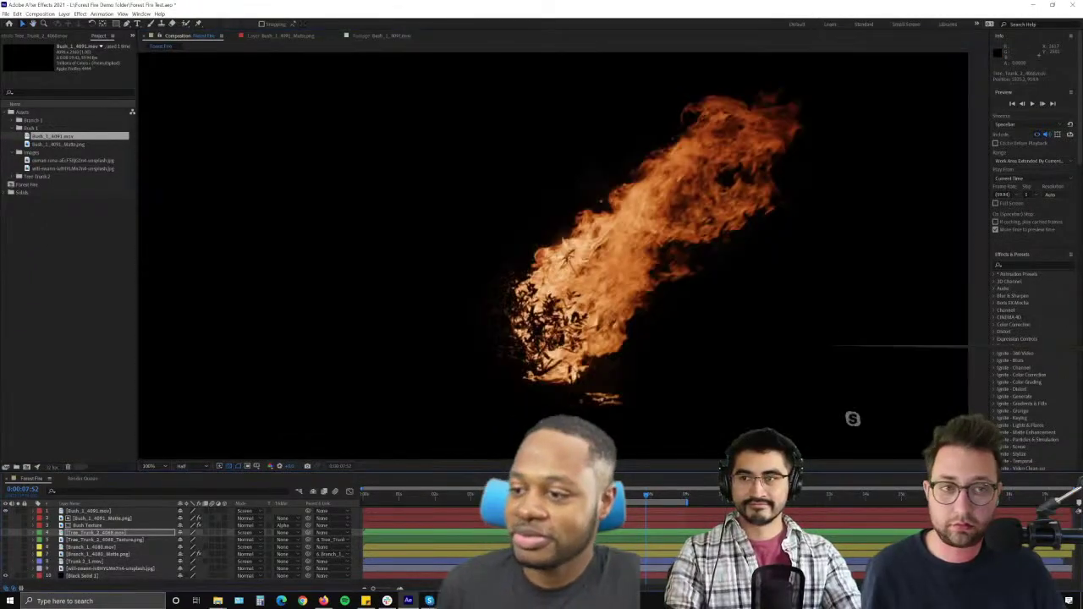
key("space")
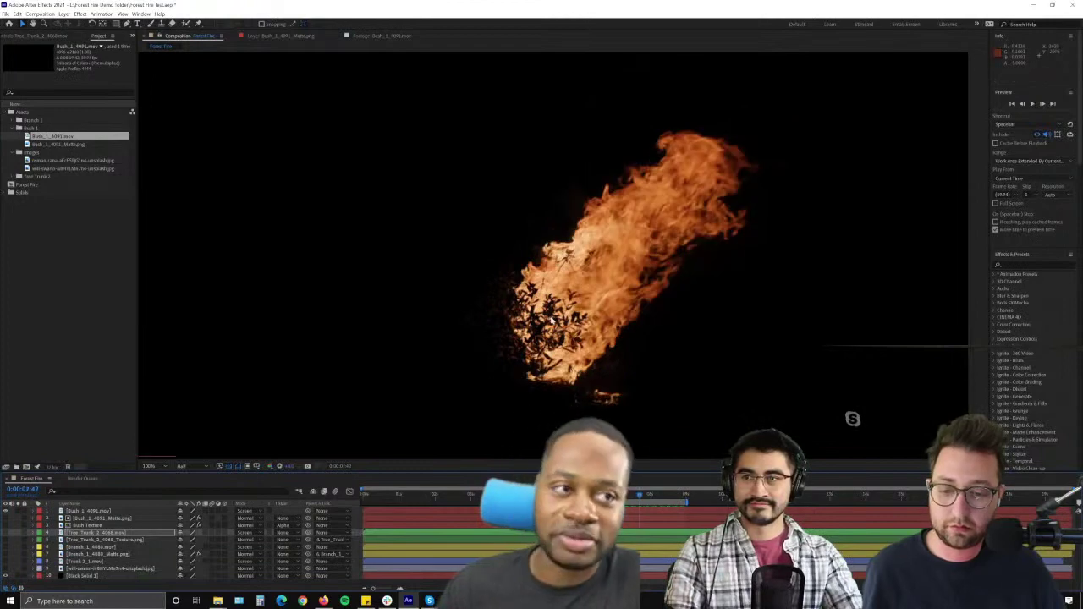
key("space")
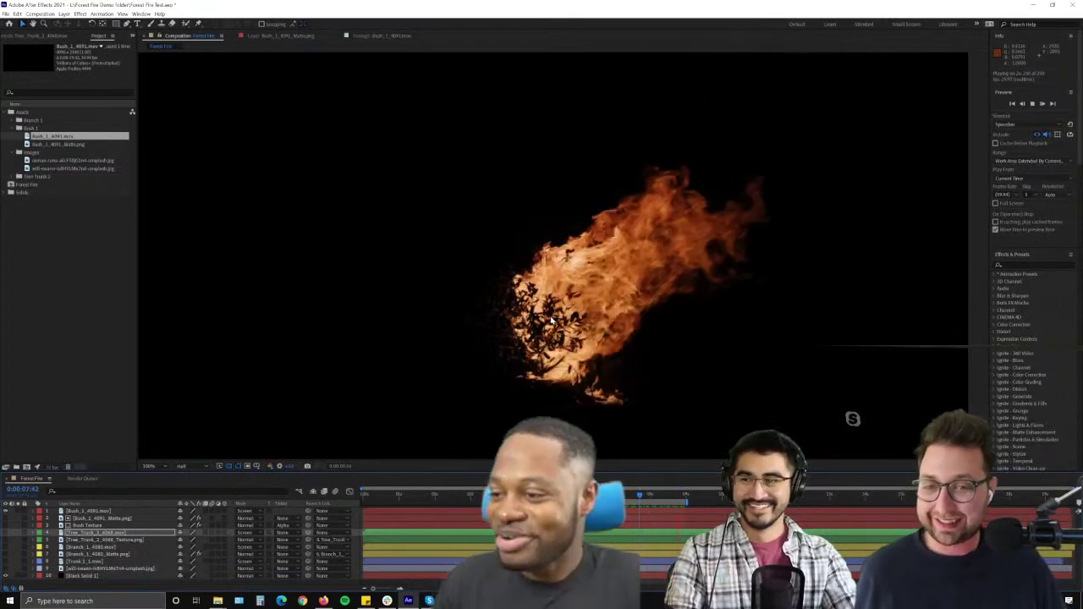
key("space")
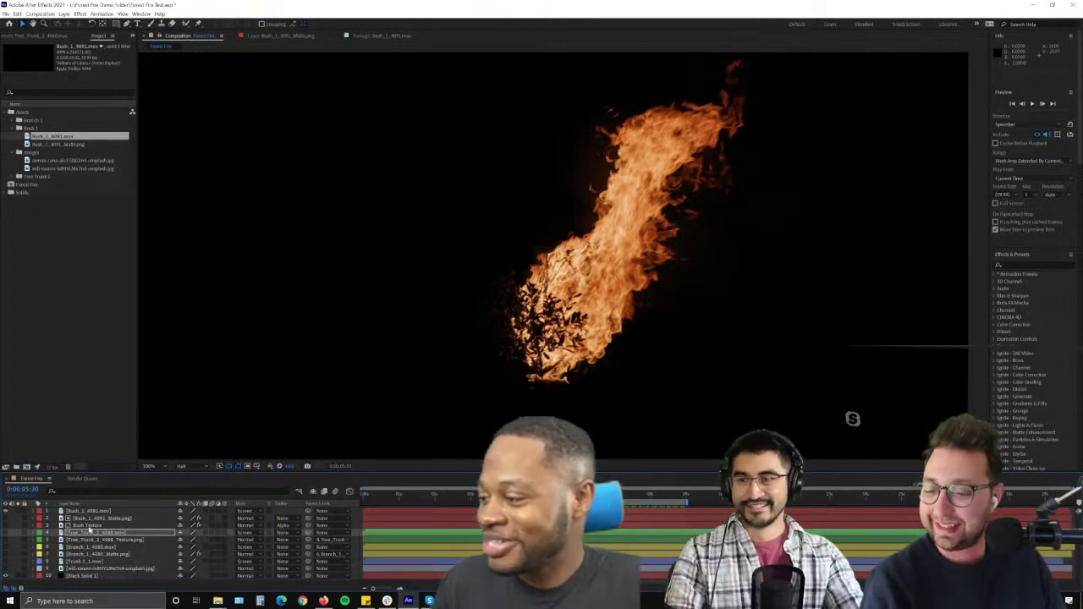
left_click(80, 525)
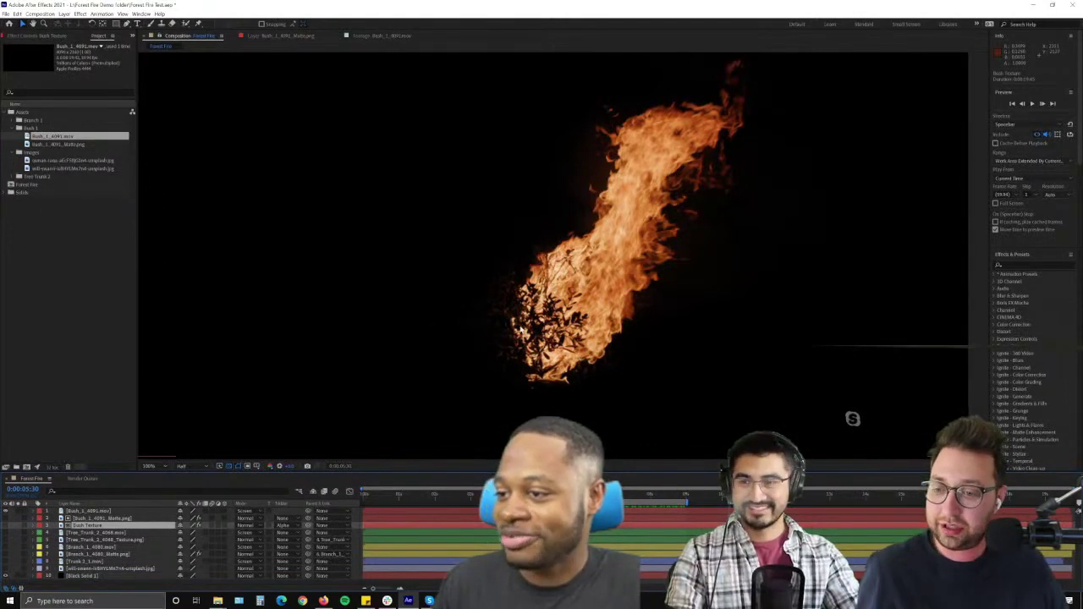
- Toggle the black backdrop, then view the raw fire footage and matte layer on their own
scroll(522, 330, "up", 2)
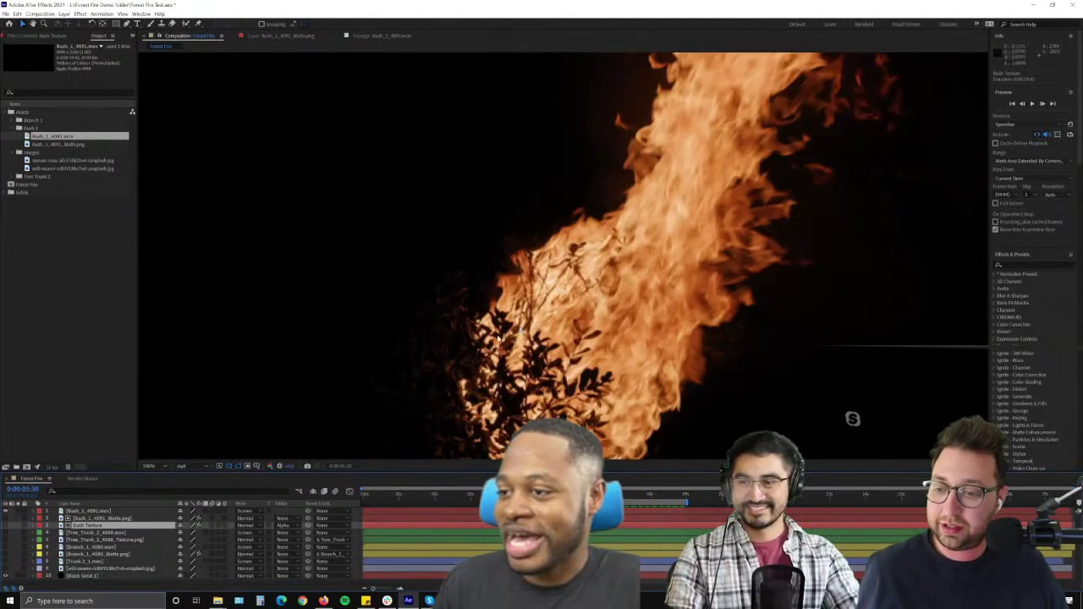
left_click(6, 577)
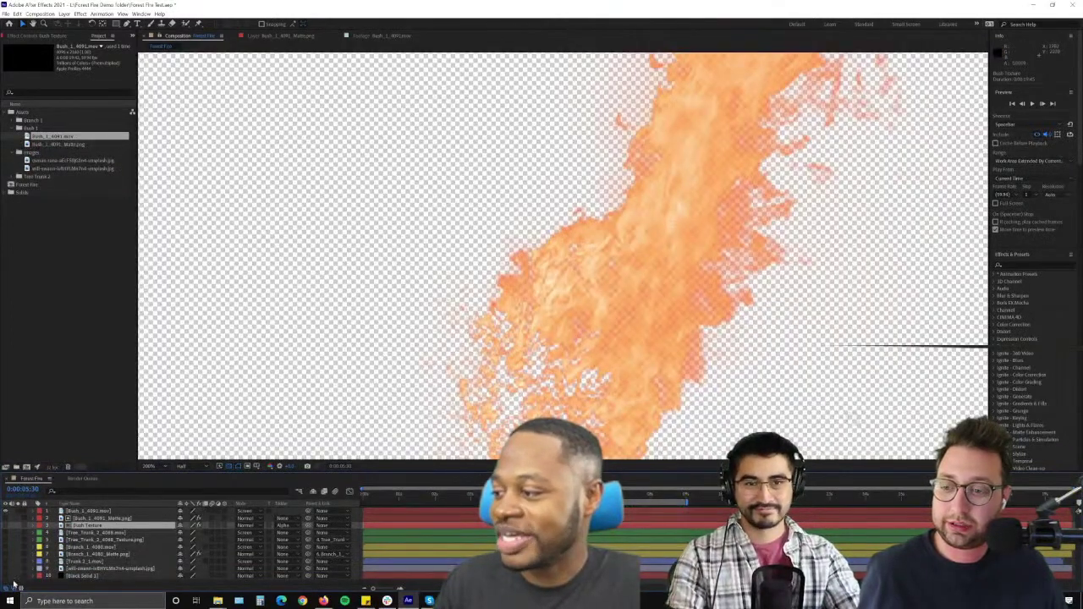
left_click(6, 576)
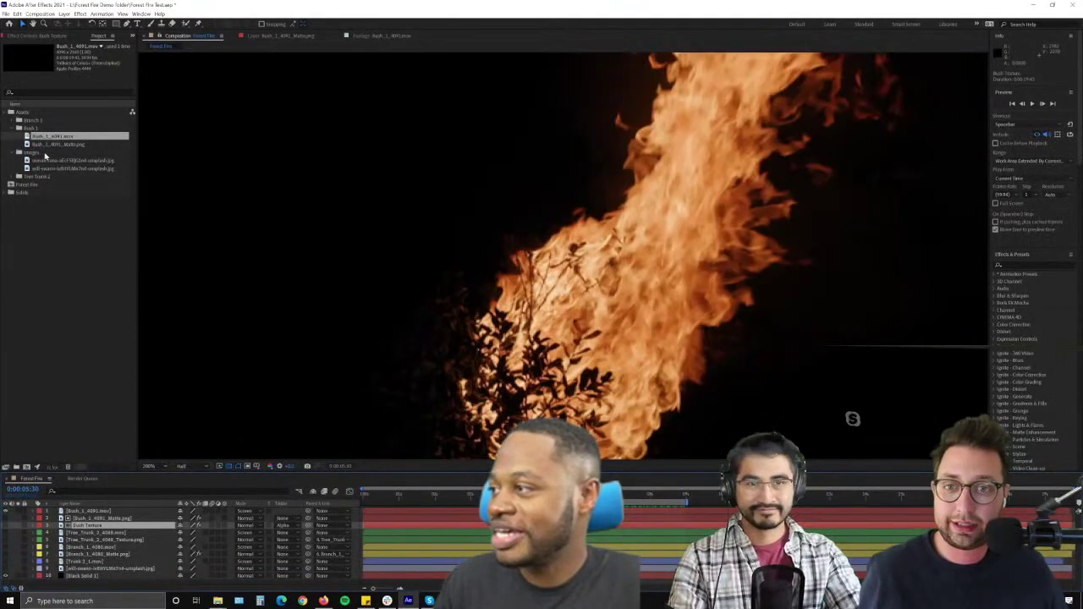
left_click(346, 41)
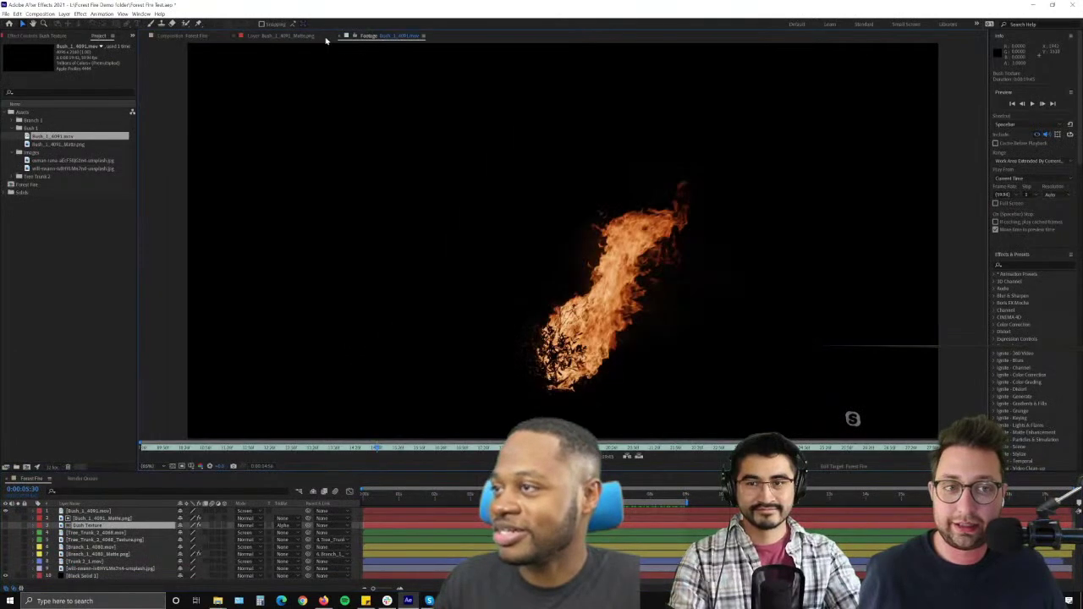
left_click(290, 41)
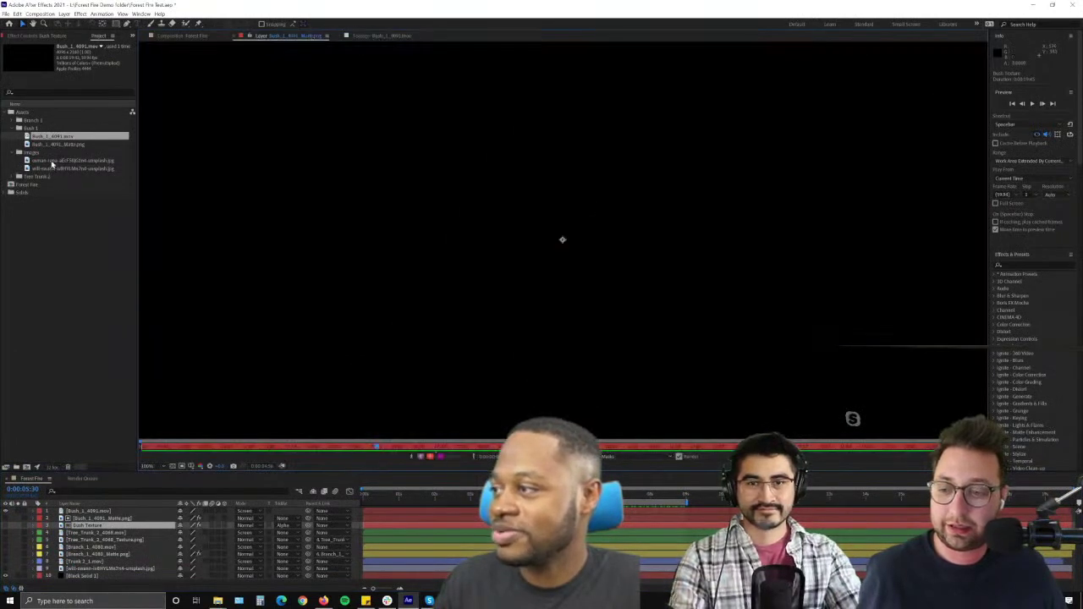
- Inspect the hedge photo, then show the Bush Texture foliage layer in Forest Fire
double_click(52, 161)
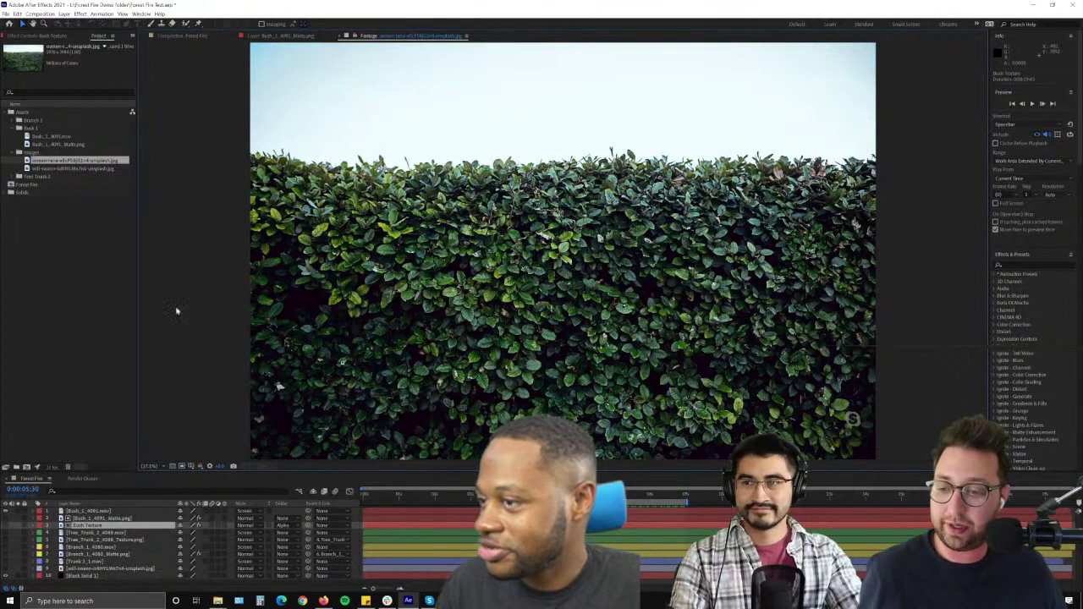
left_click(109, 506)
left_click(5, 532)
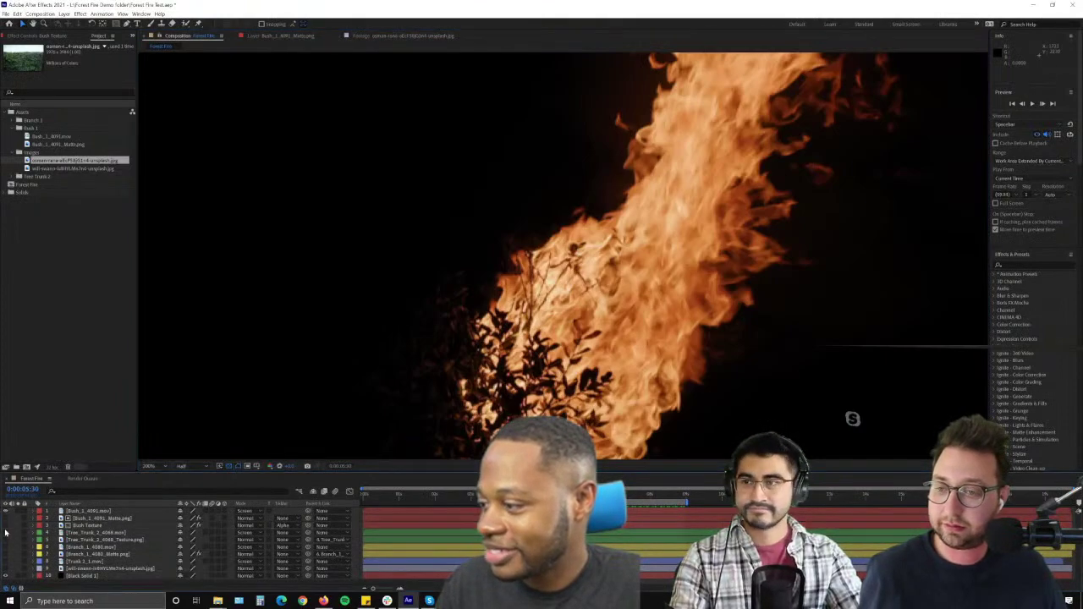
left_click(6, 526)
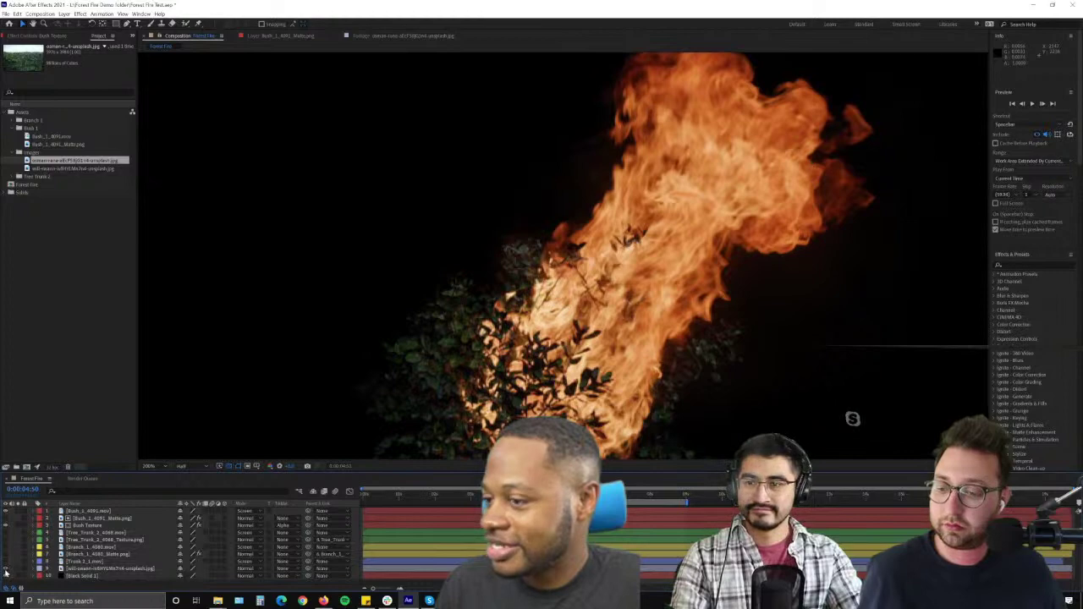
left_click(6, 568)
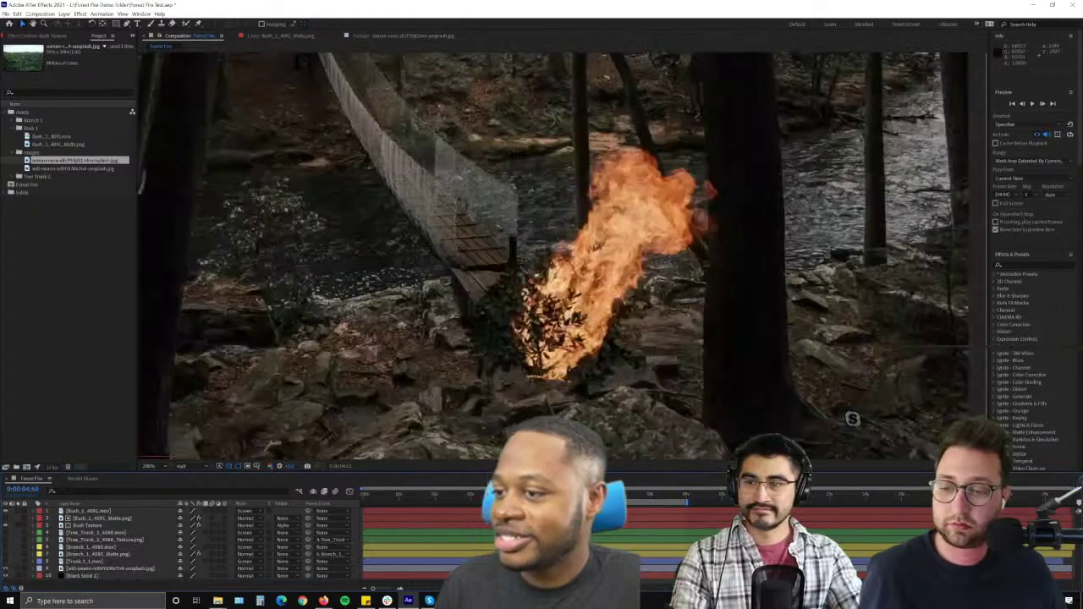
key("space")
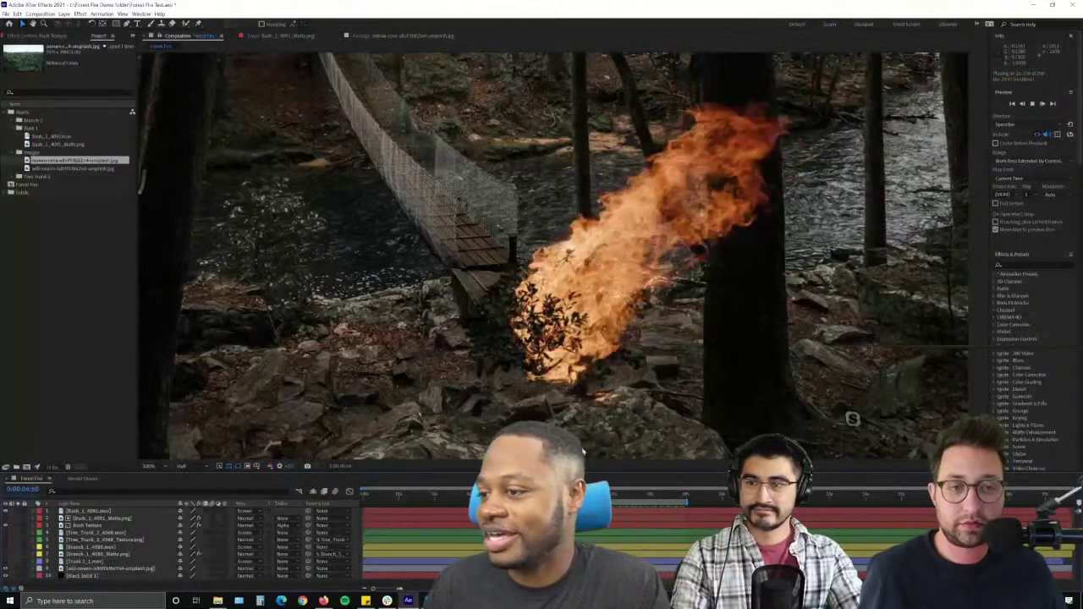
key("space")
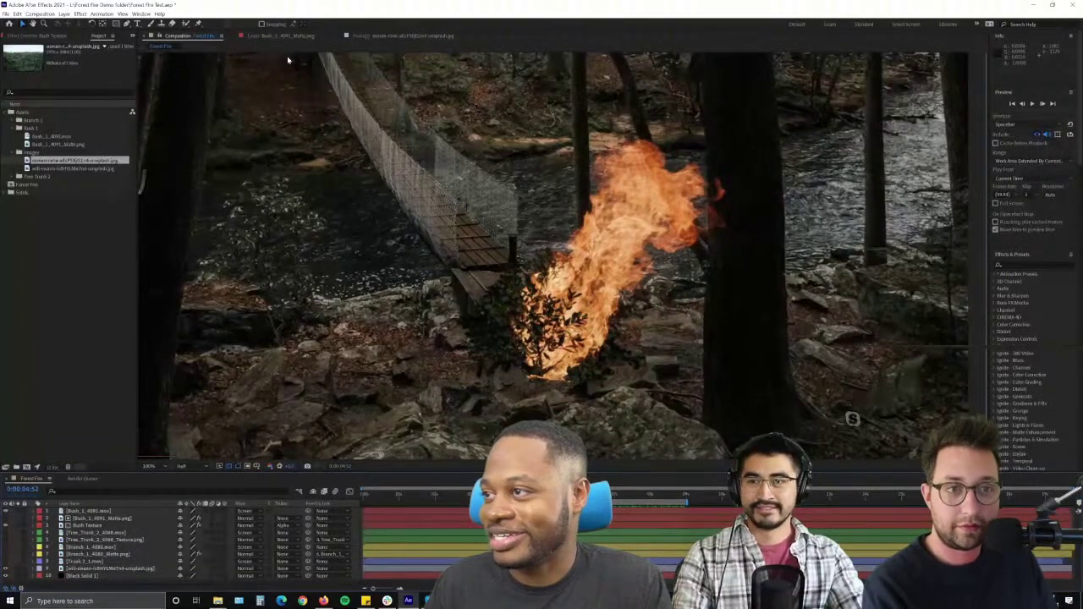
left_click(373, 37)
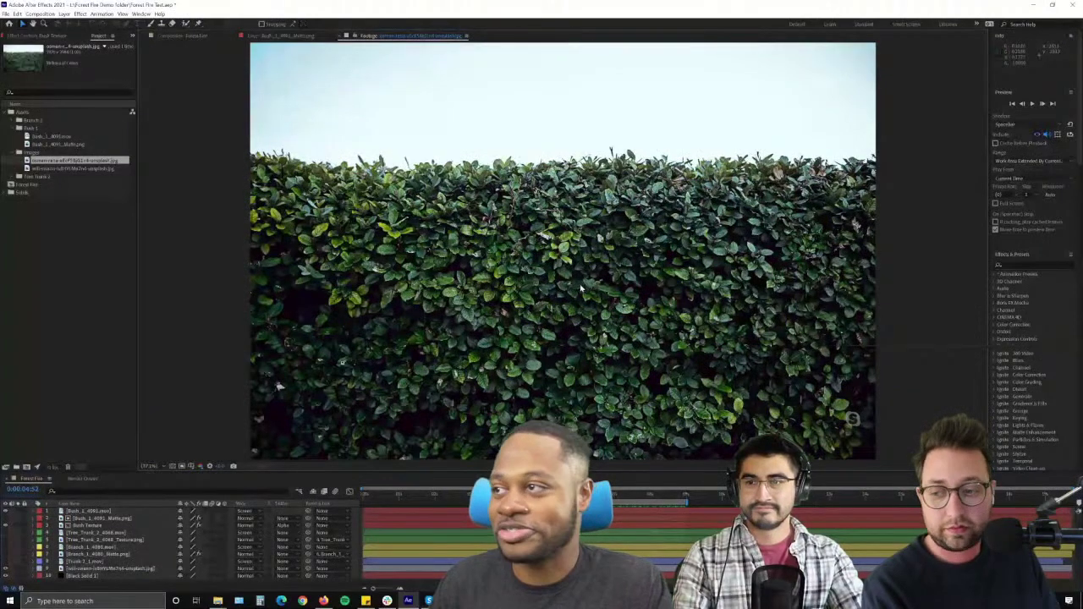
left_click(164, 36)
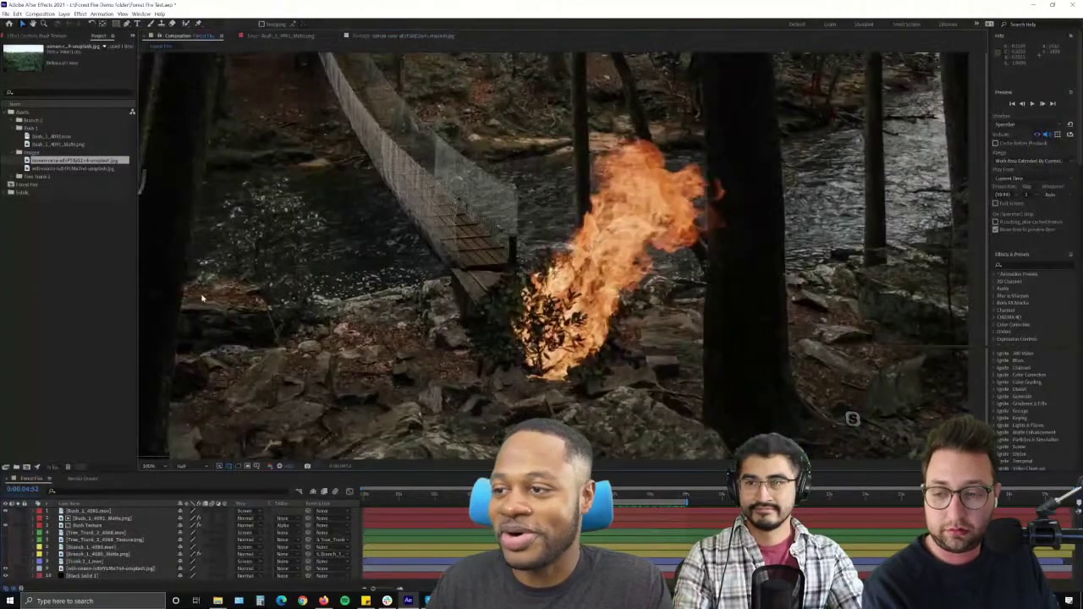
left_click(6, 569)
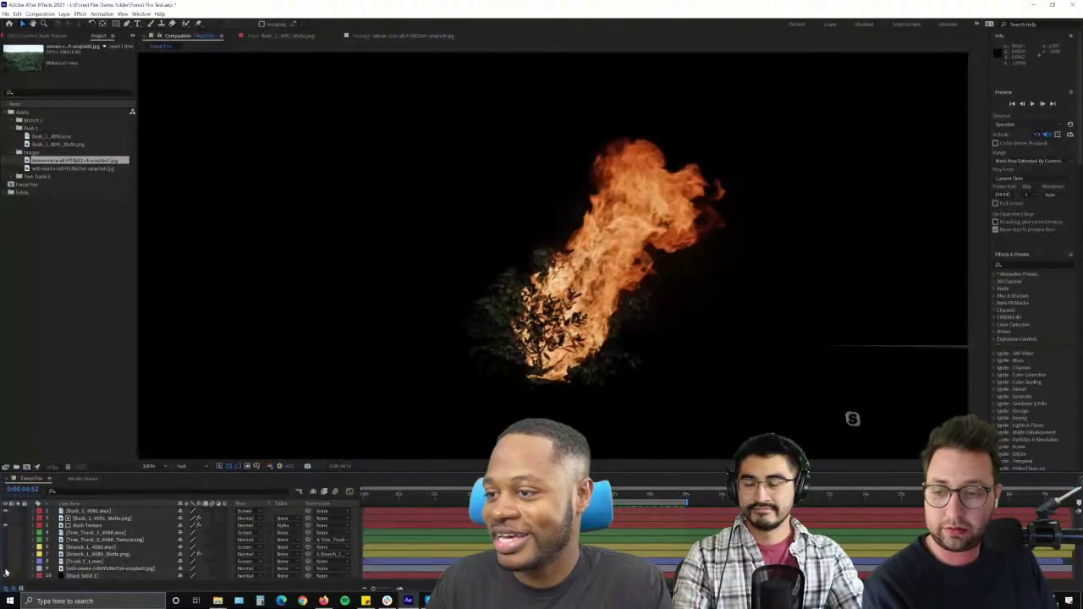
left_click(5, 576)
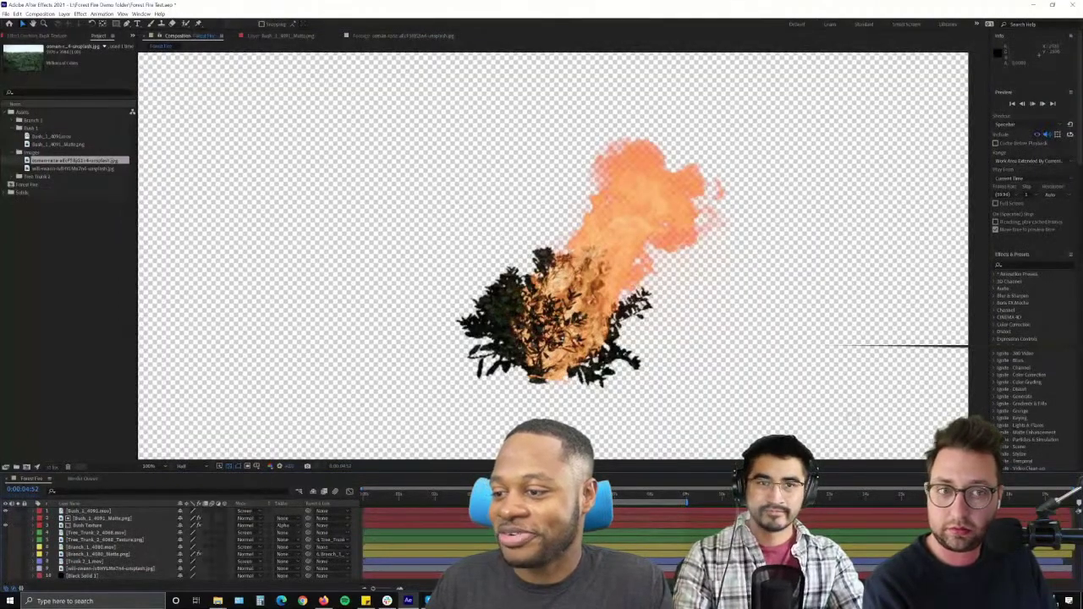
key("space")
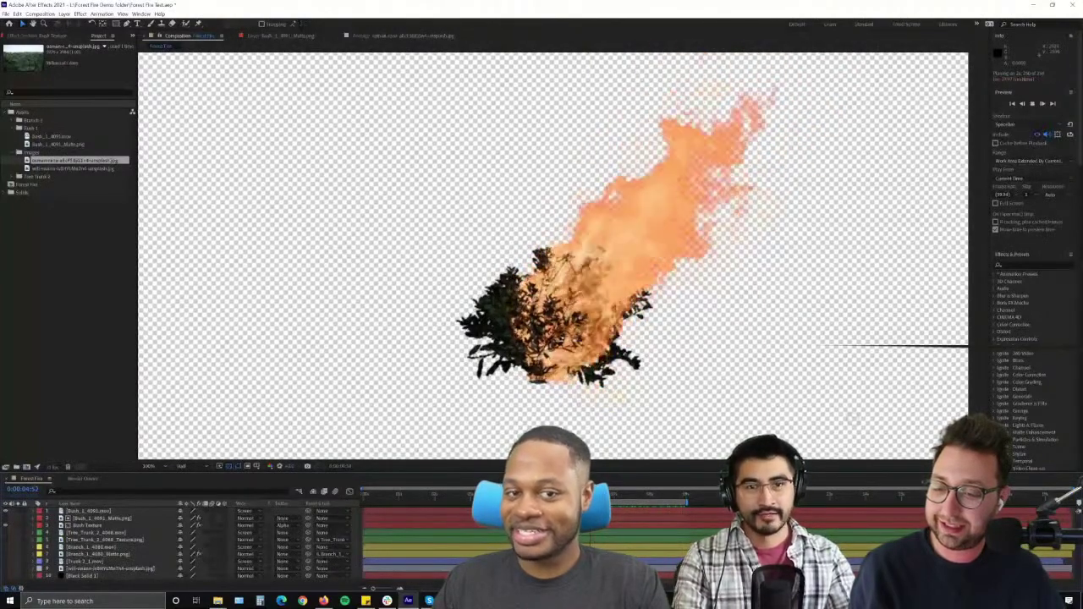
left_click(7, 569)
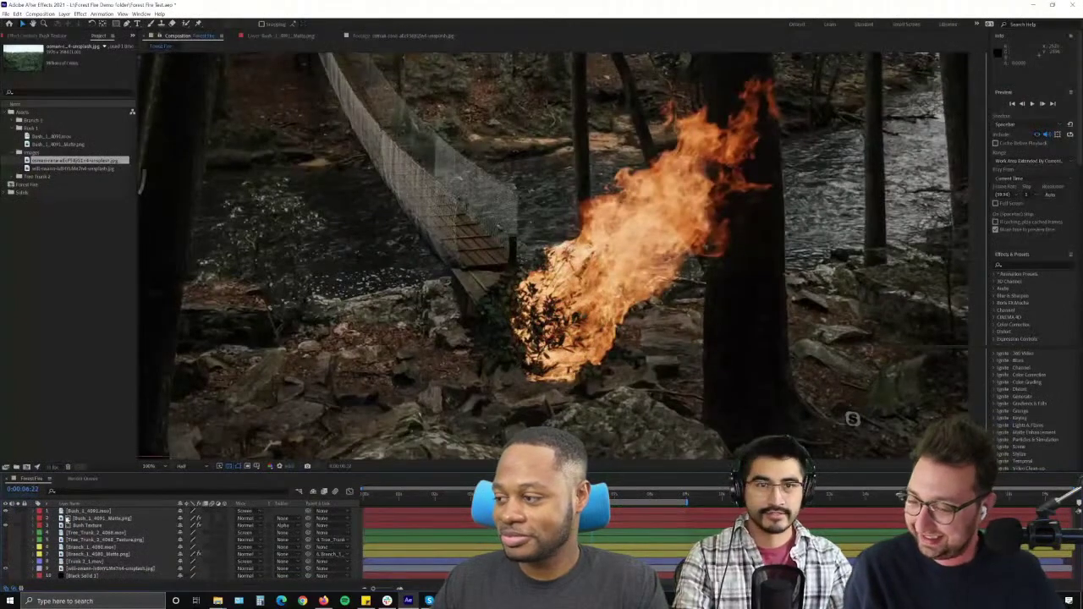
- Select the top three fire layers and drag them left and down to the bridge's foot
left_click(81, 511)
scroll(479, 341, "down", 2)
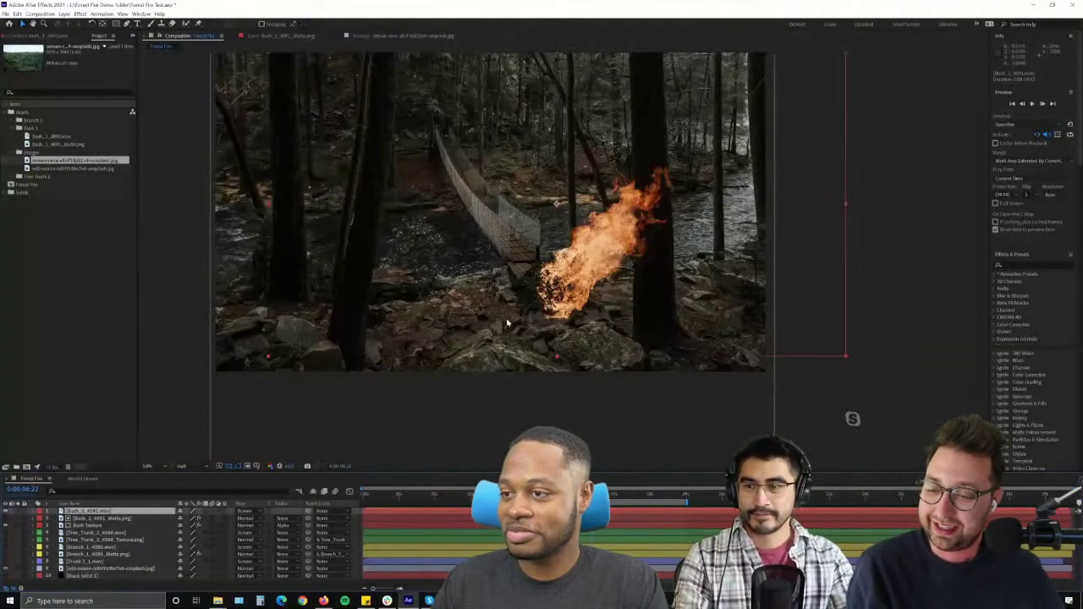
left_click_drag(507, 323, 630, 347)
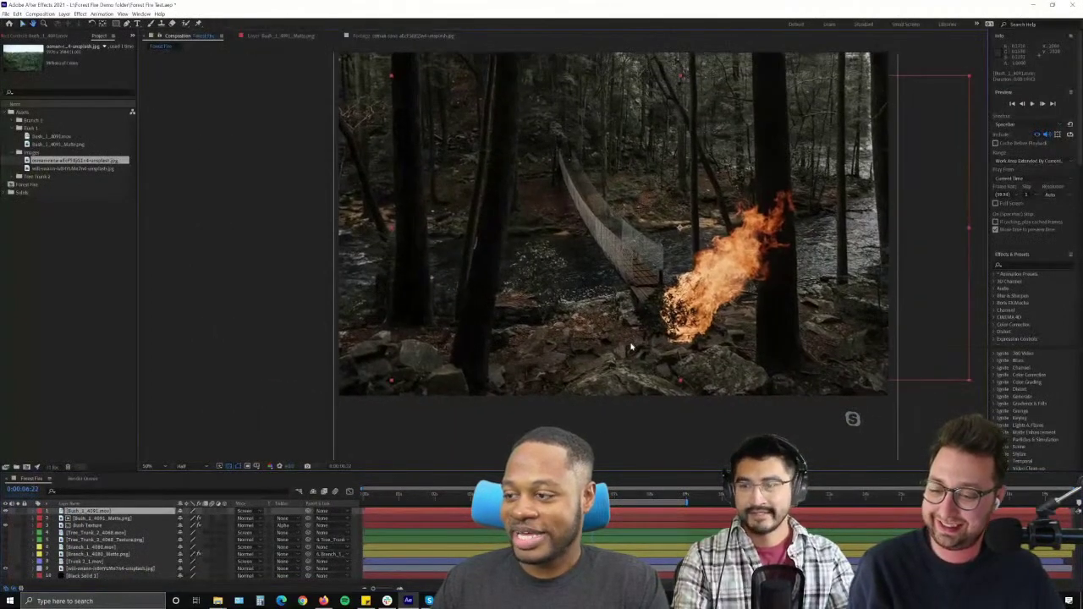
left_click(103, 525, "shift")
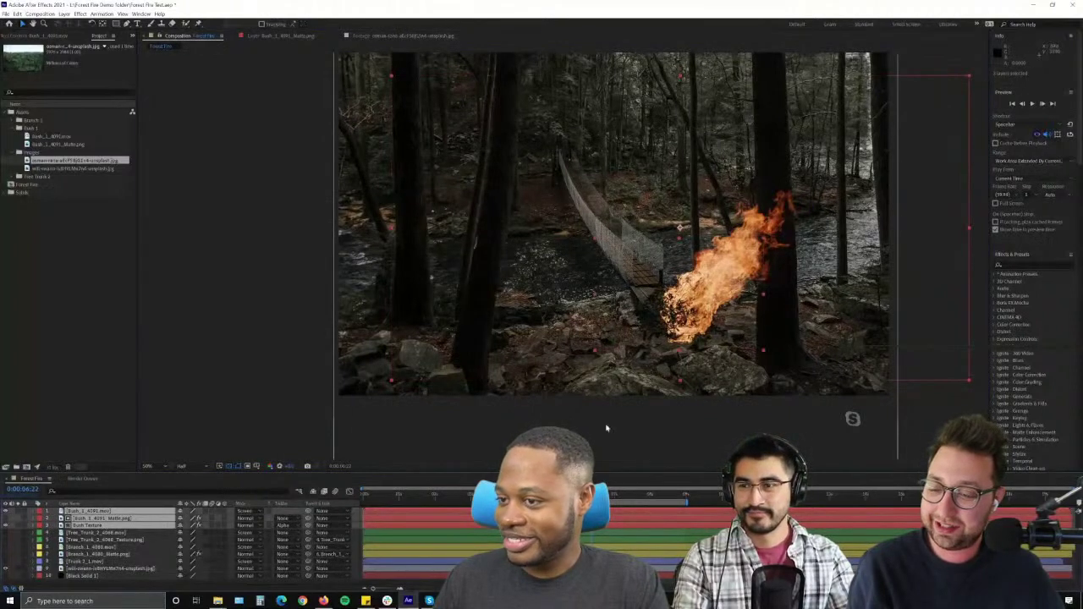
left_click_drag(680, 227, 523, 262)
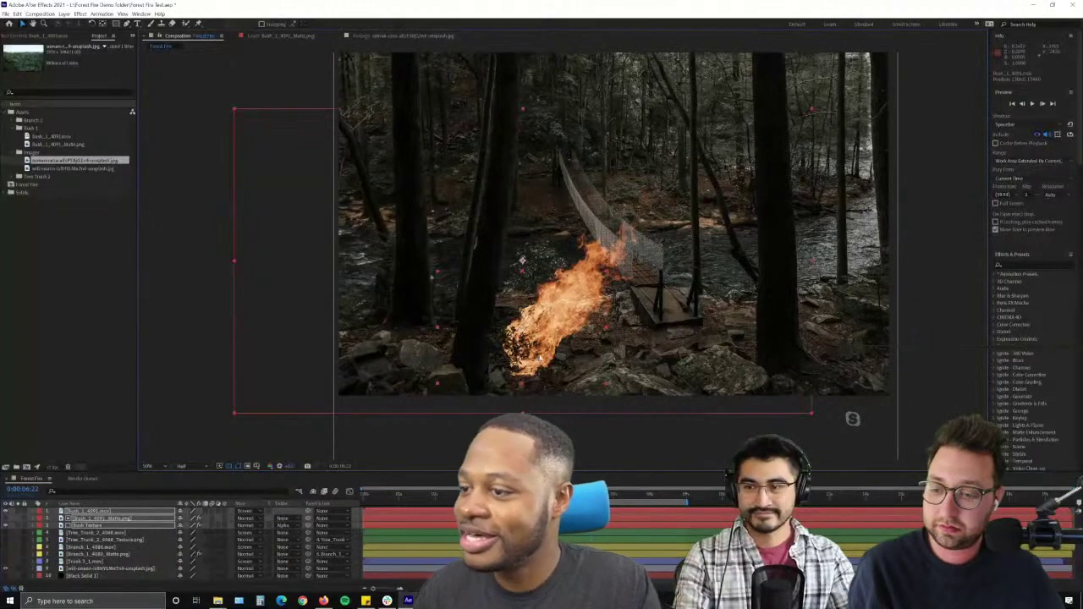
left_click_drag(550, 305, 482, 297)
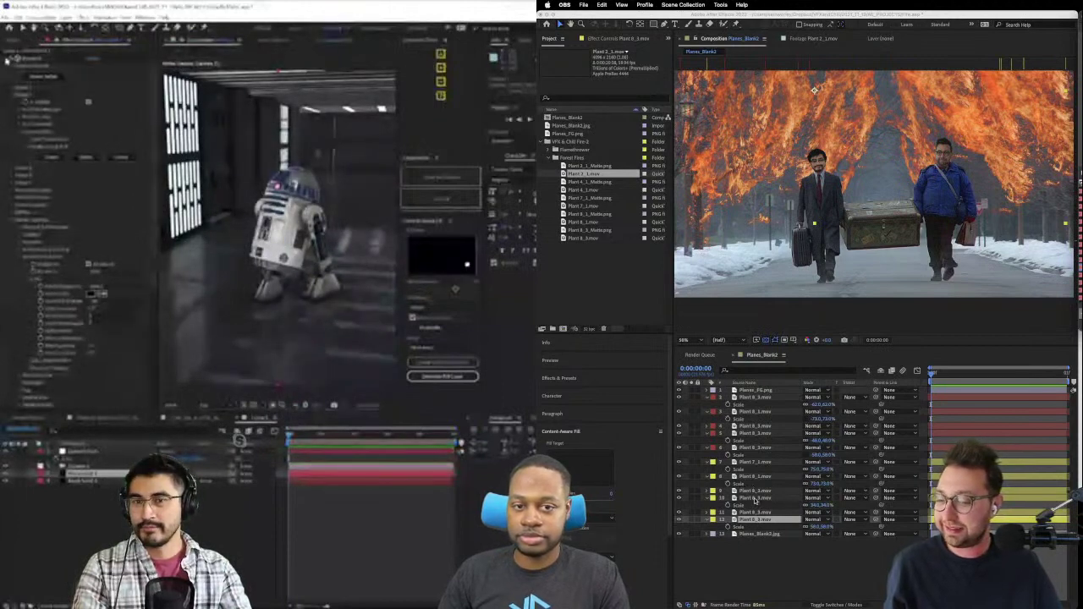
- Set the label colour of Planes_Blank2.jpg and Planes_FG.png to None
left_click(755, 548)
left_click(750, 534)
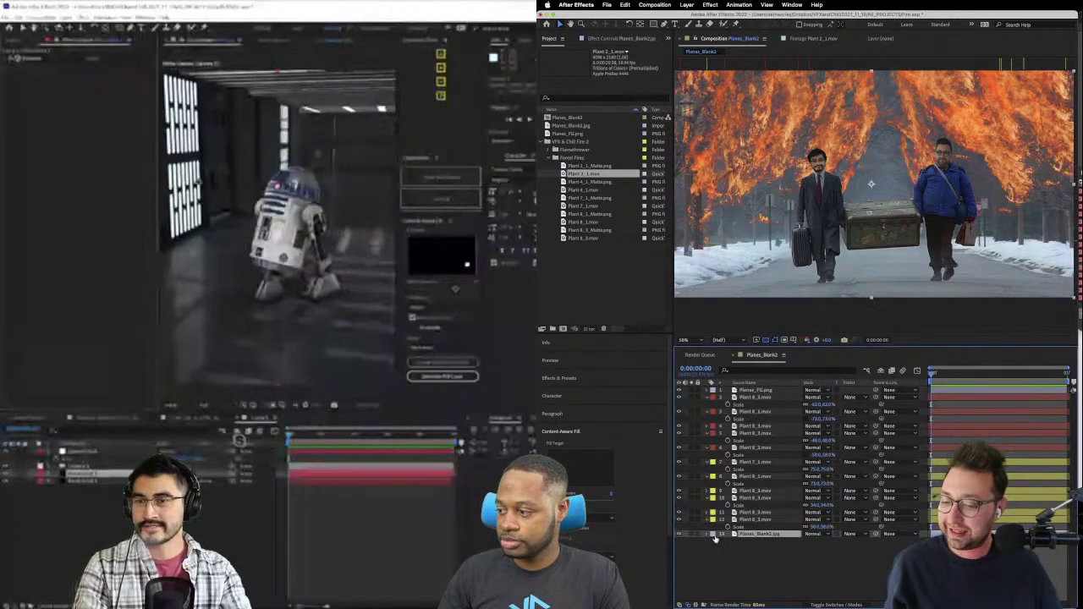
left_click(713, 533)
left_click(747, 448)
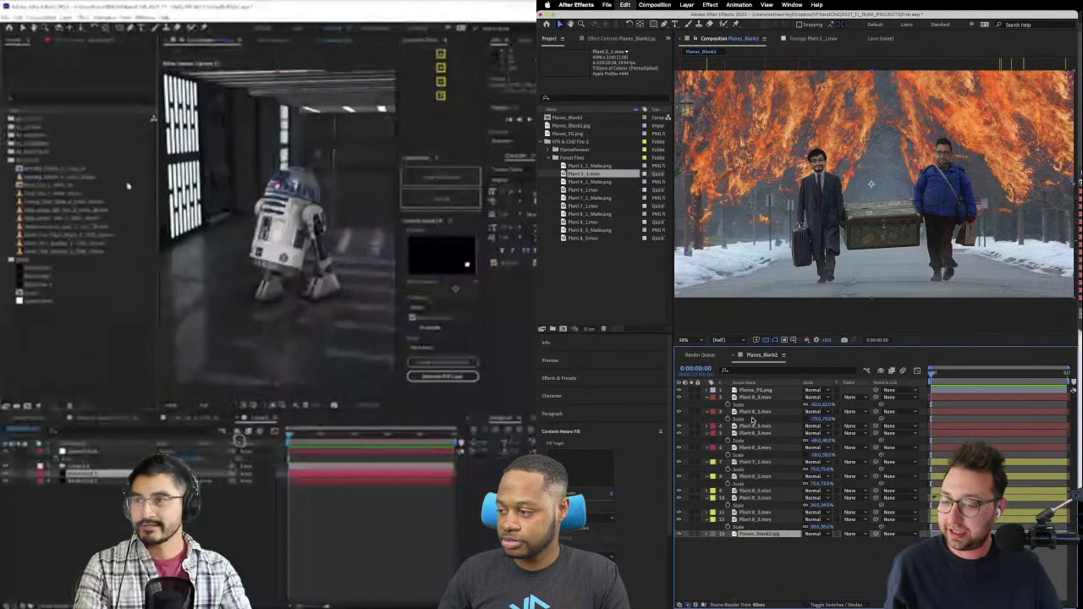
left_click(732, 397)
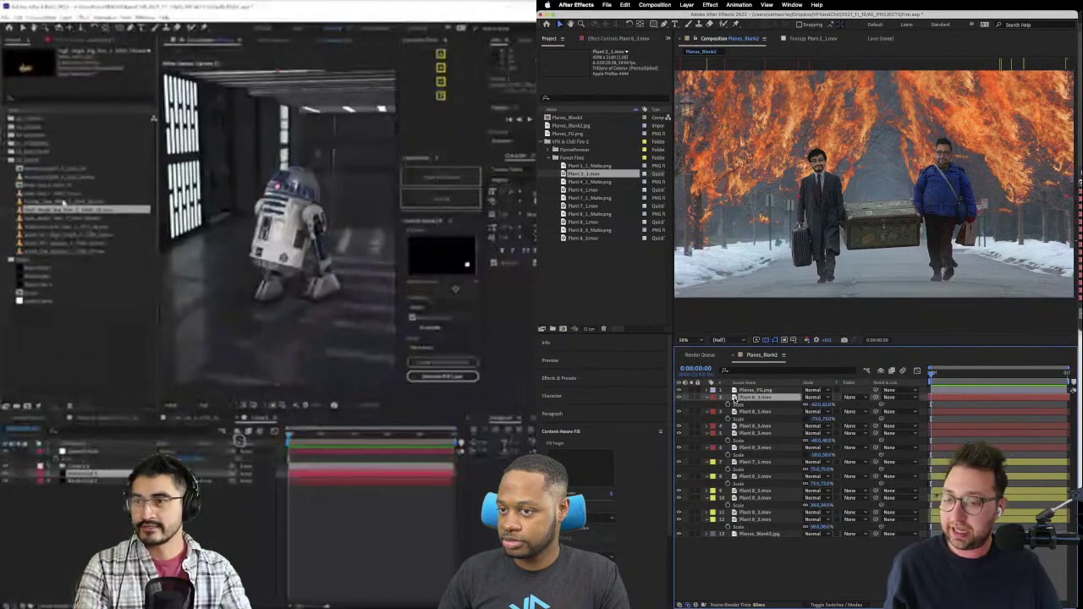
left_click(746, 391)
left_click(713, 391)
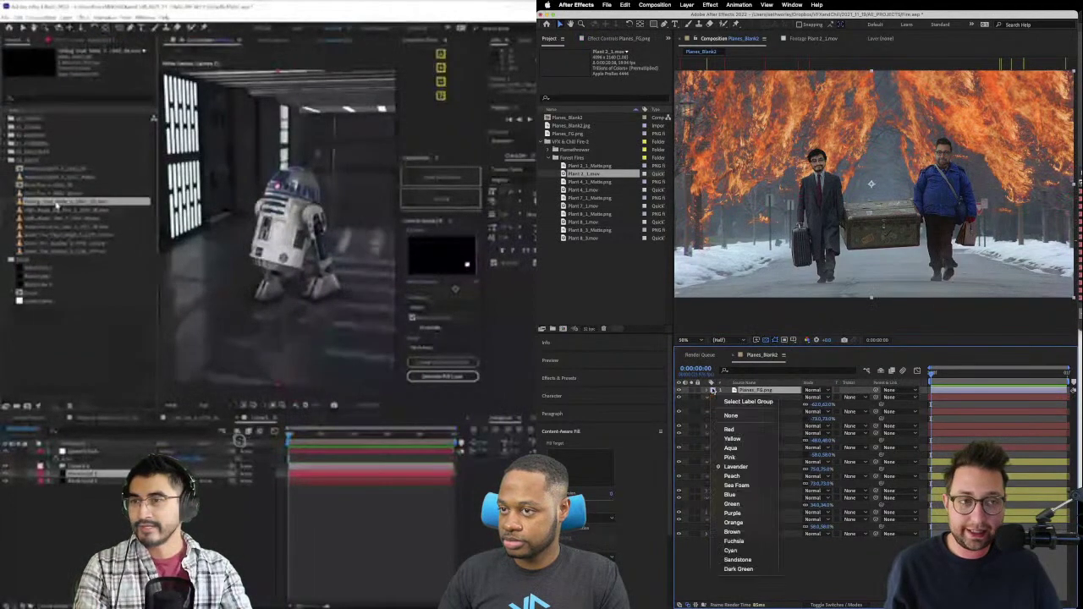
left_click(755, 416)
- Collapse the Scale properties of layers 2 through 12, then solo one fire layer
left_click(749, 398)
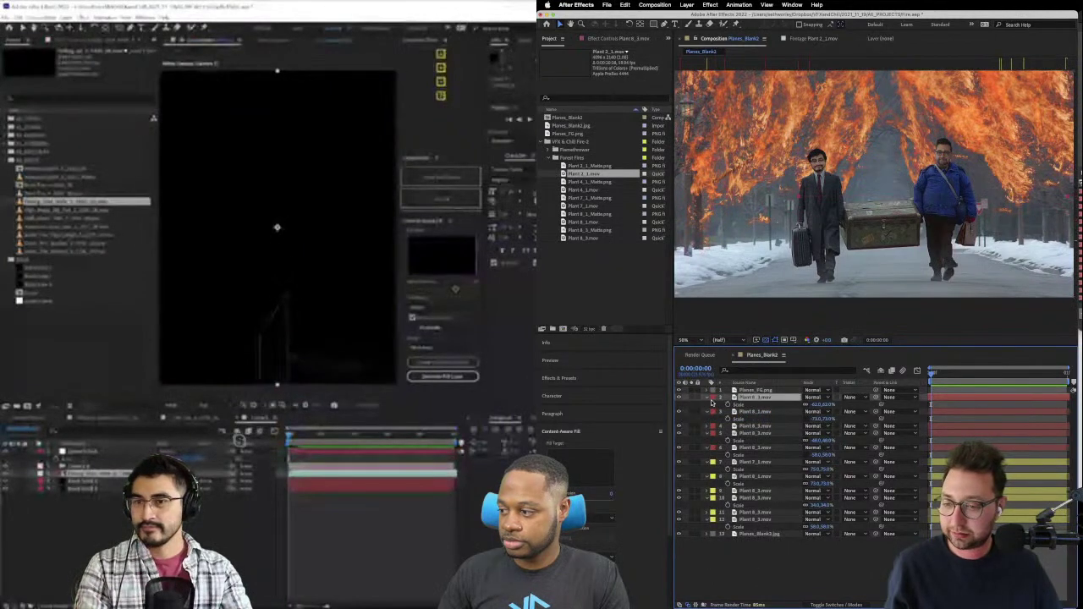
left_click(707, 398)
left_click(707, 405)
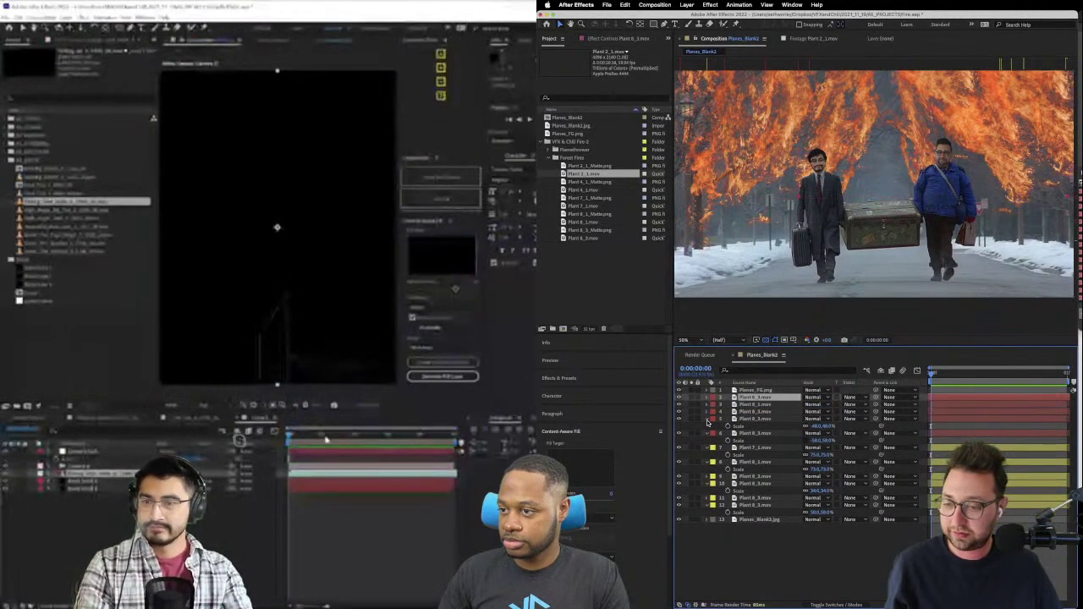
left_click(707, 419)
left_click(708, 427)
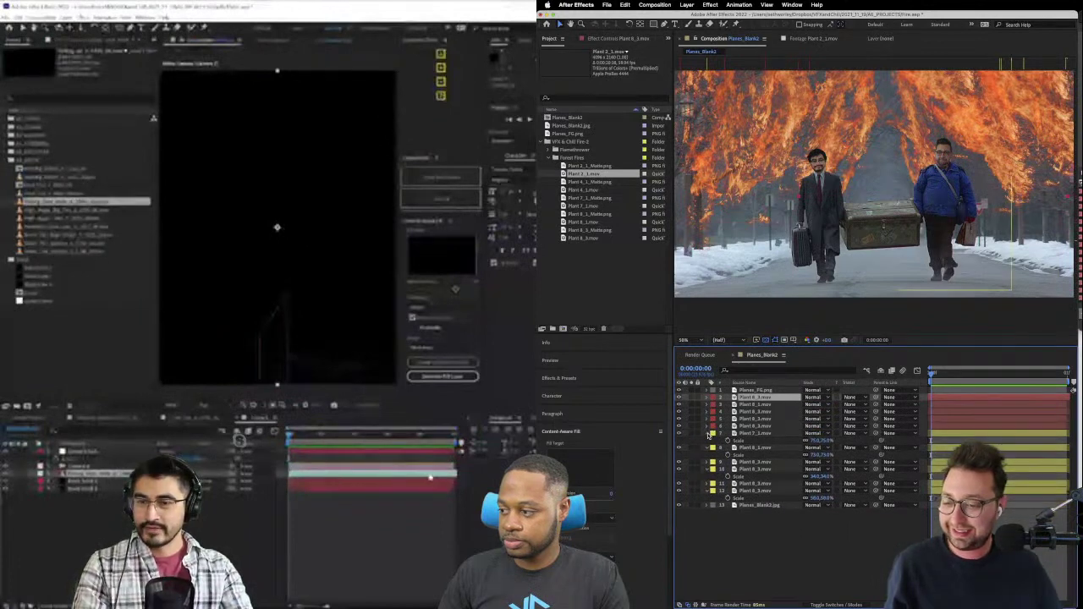
left_click(707, 433)
left_click(707, 440)
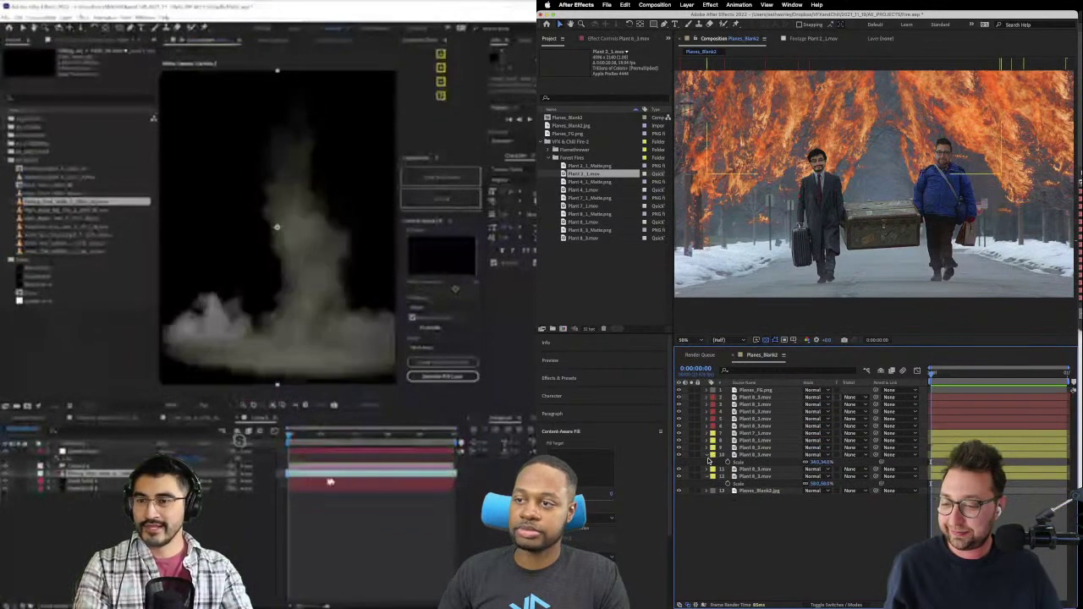
left_click(707, 455)
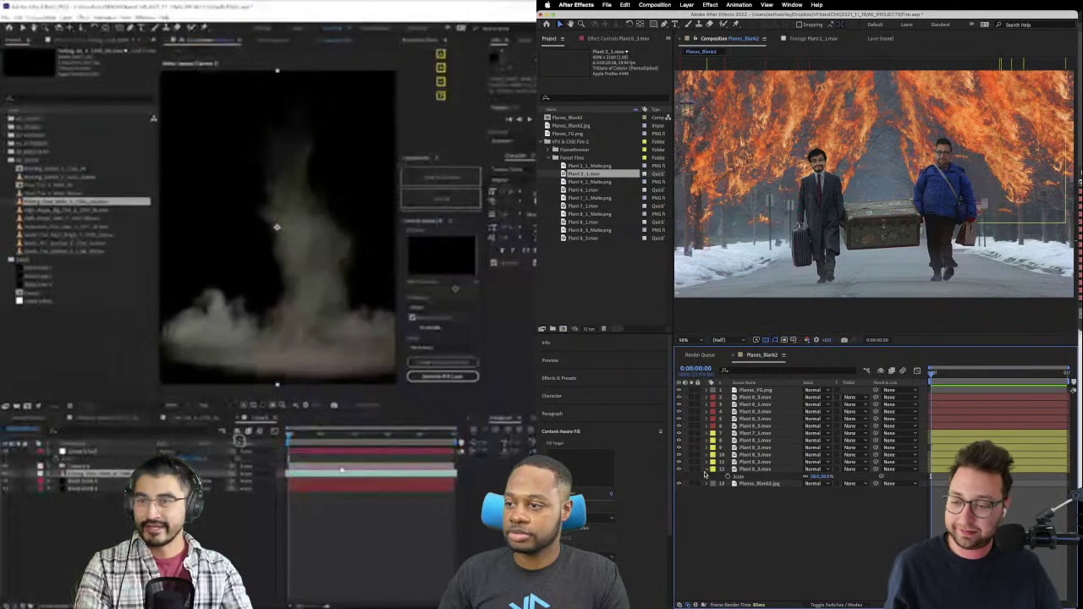
left_click(705, 469)
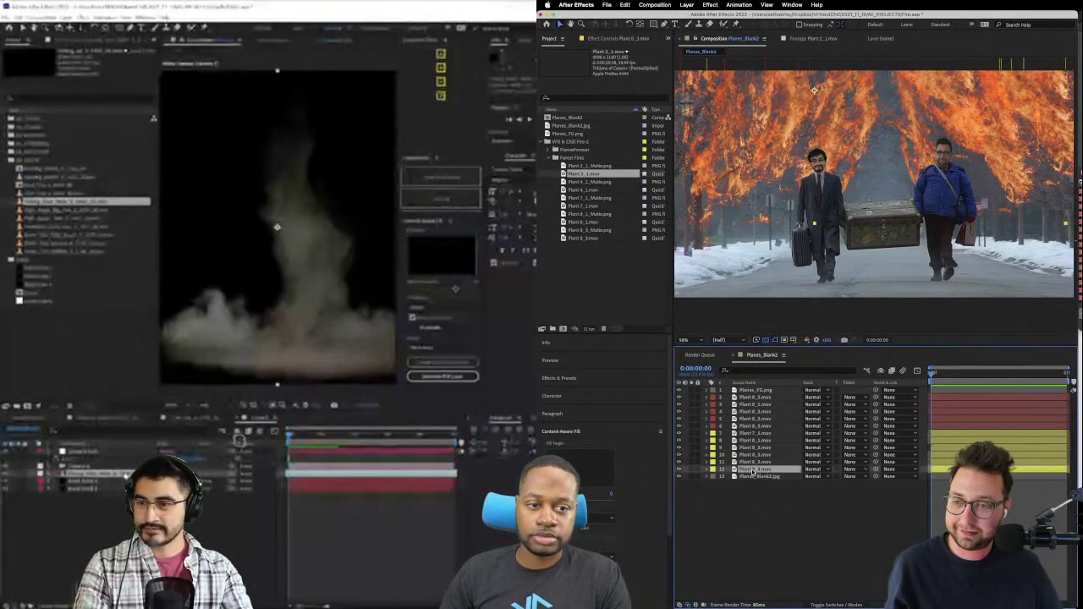
left_click(690, 470)
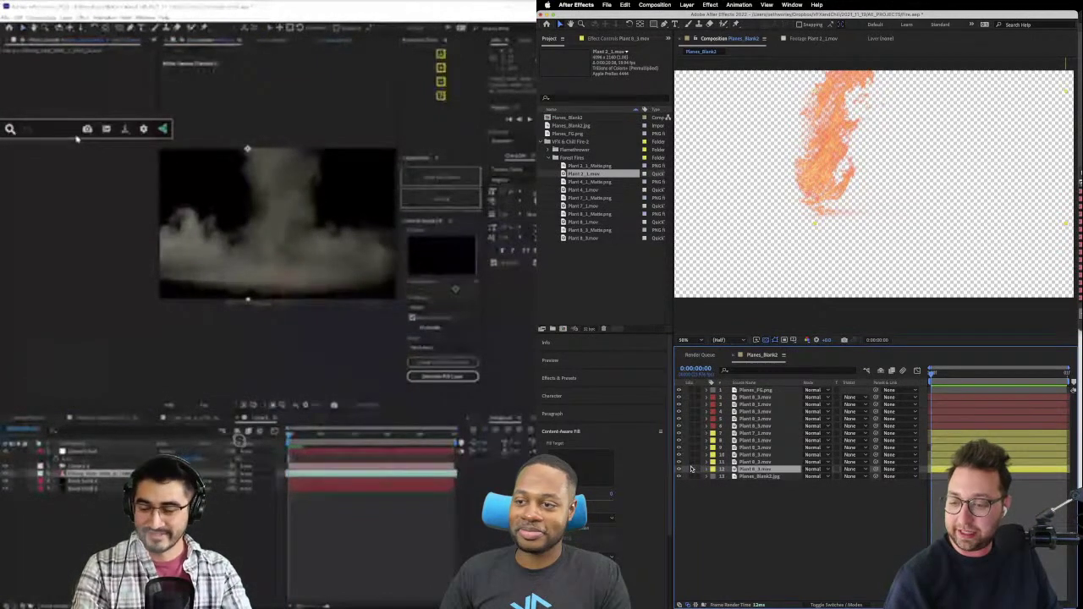
left_click(691, 468)
left_click(691, 463)
left_click(690, 463)
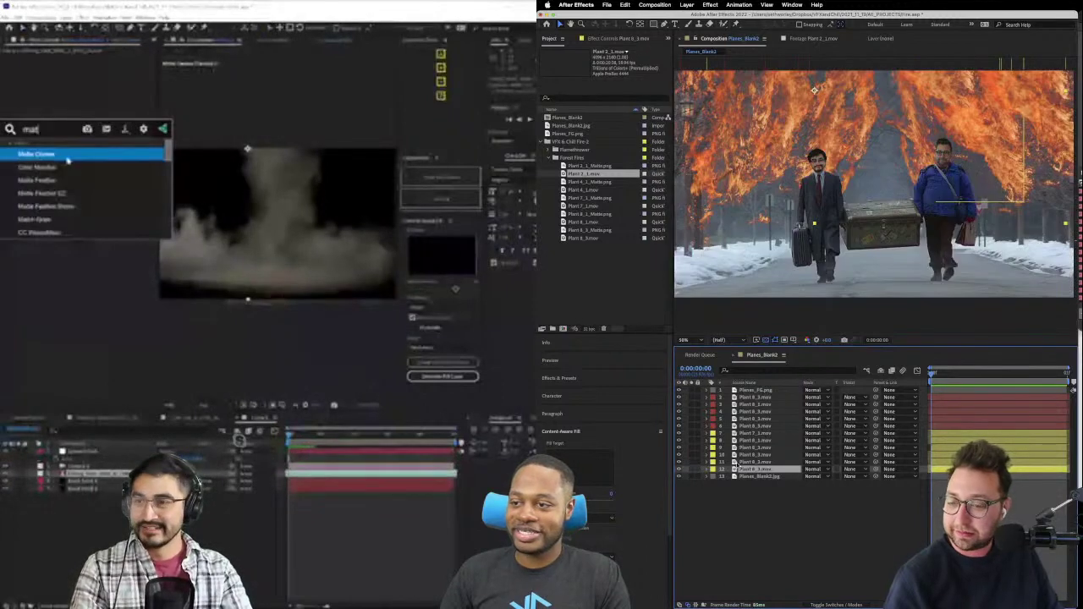
left_click(690, 470)
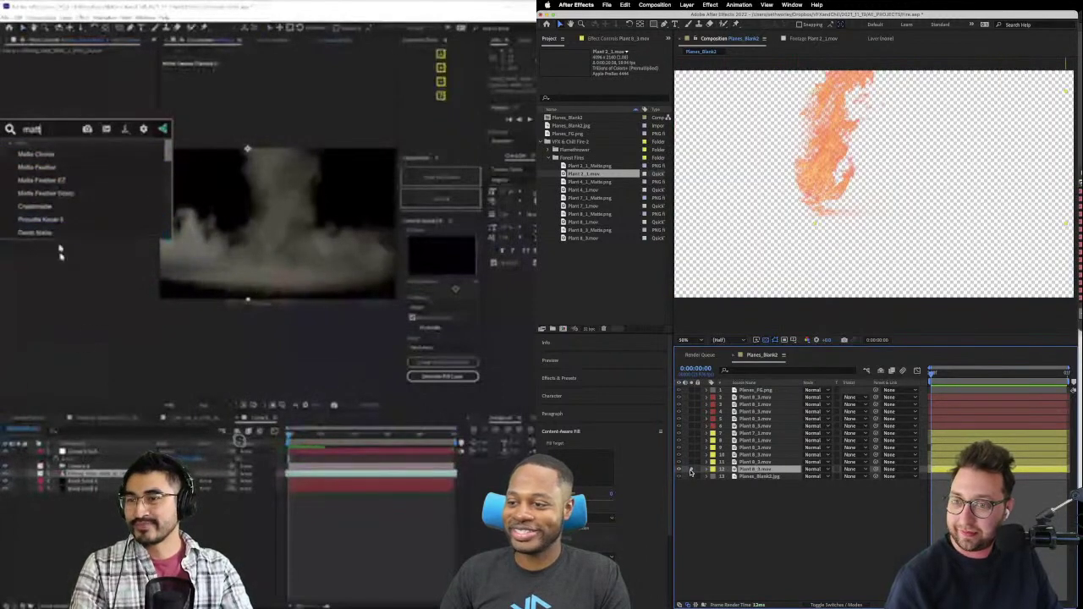
left_click(690, 470)
left_click(691, 463)
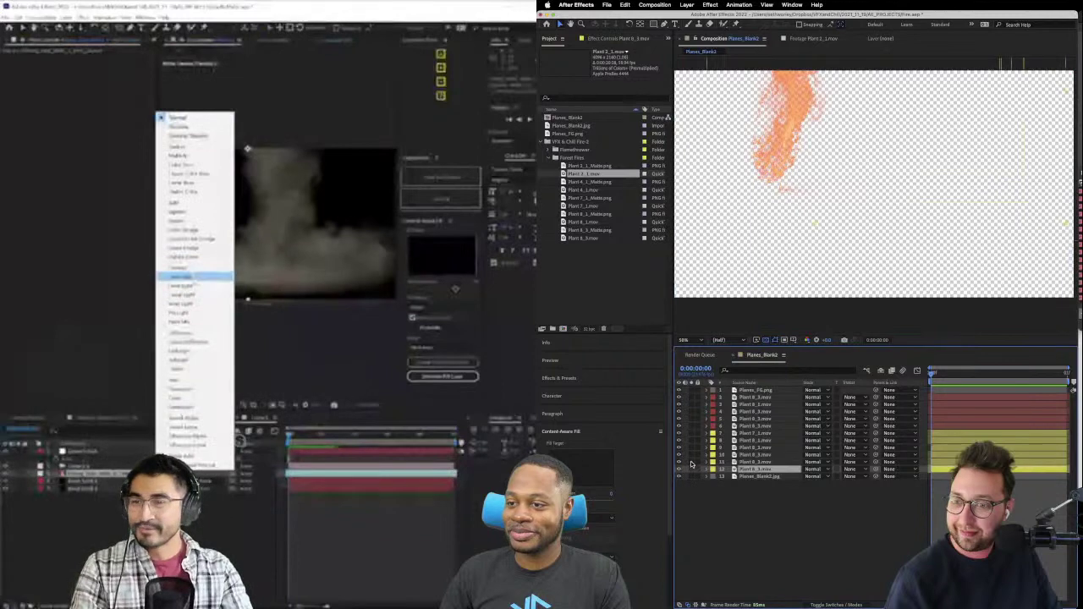
left_click(690, 463)
left_click(690, 470)
left_click(690, 470)
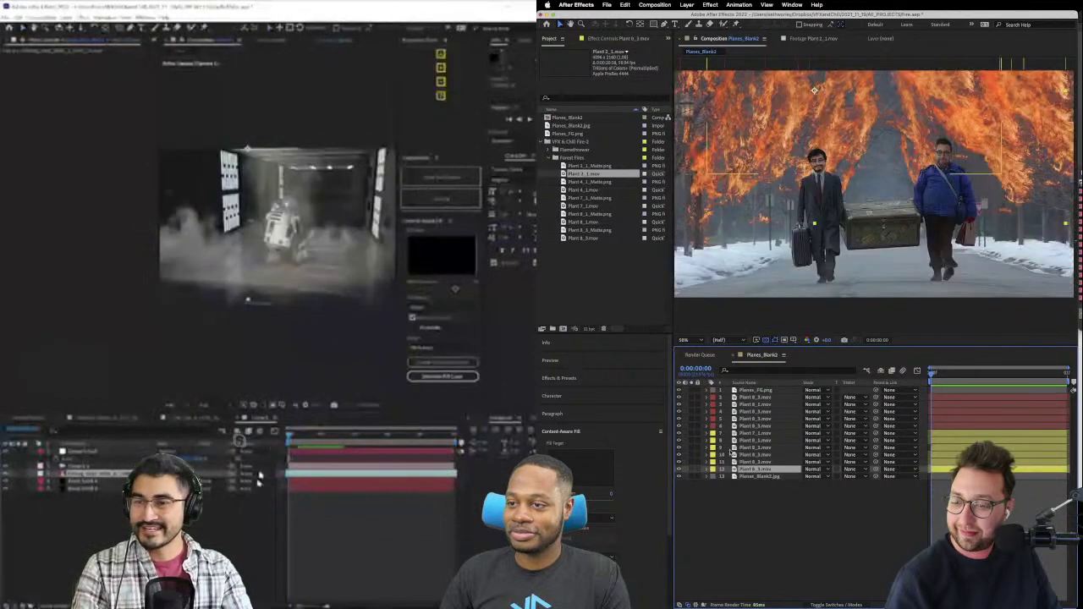
left_click(756, 455)
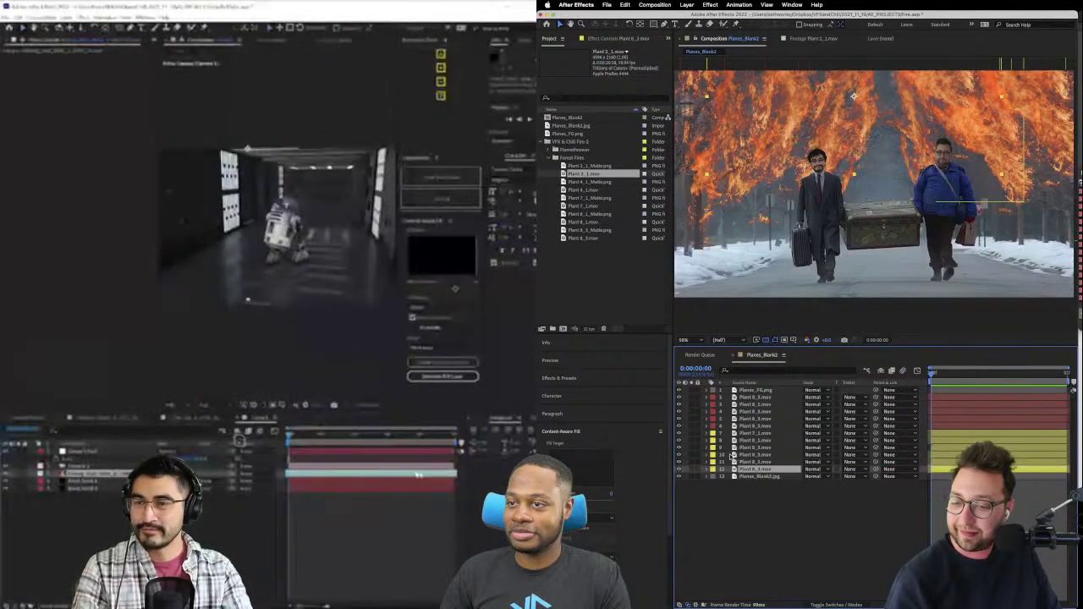
left_click(691, 449)
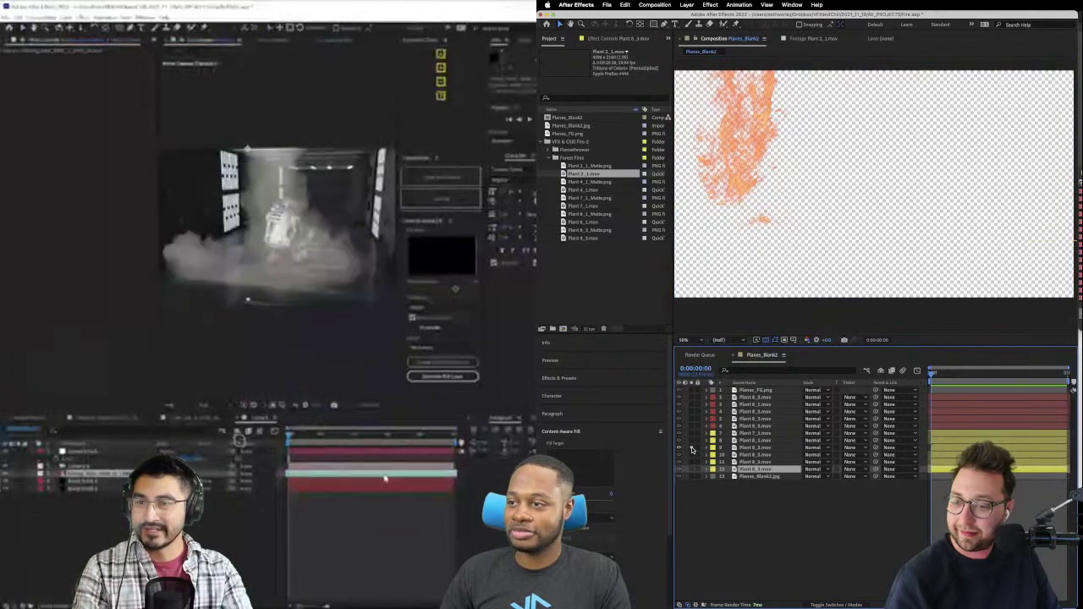
left_click(691, 449)
left_click(690, 441)
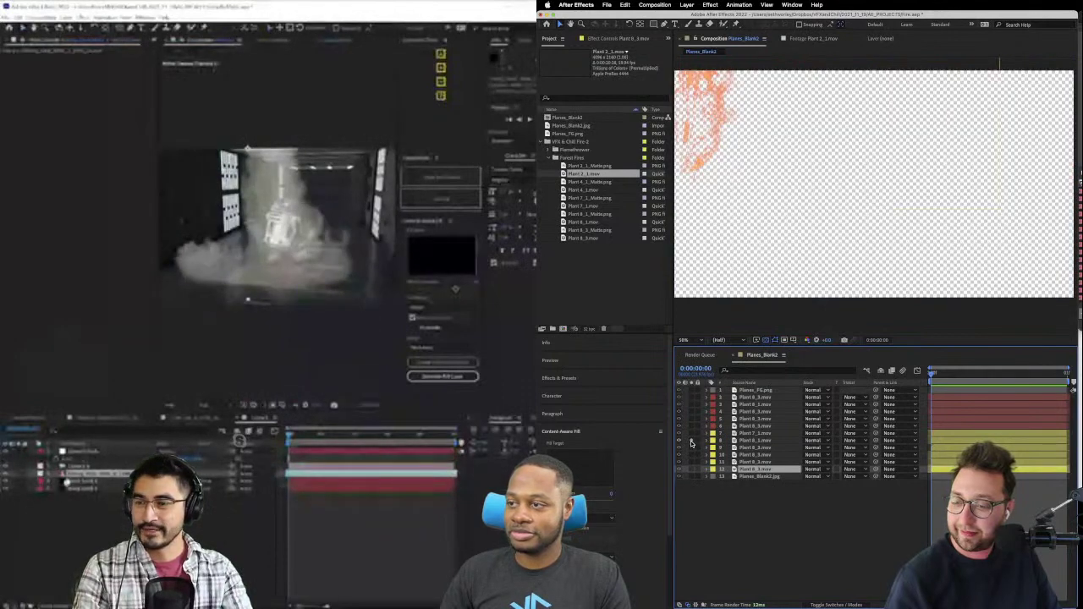
left_click(691, 442)
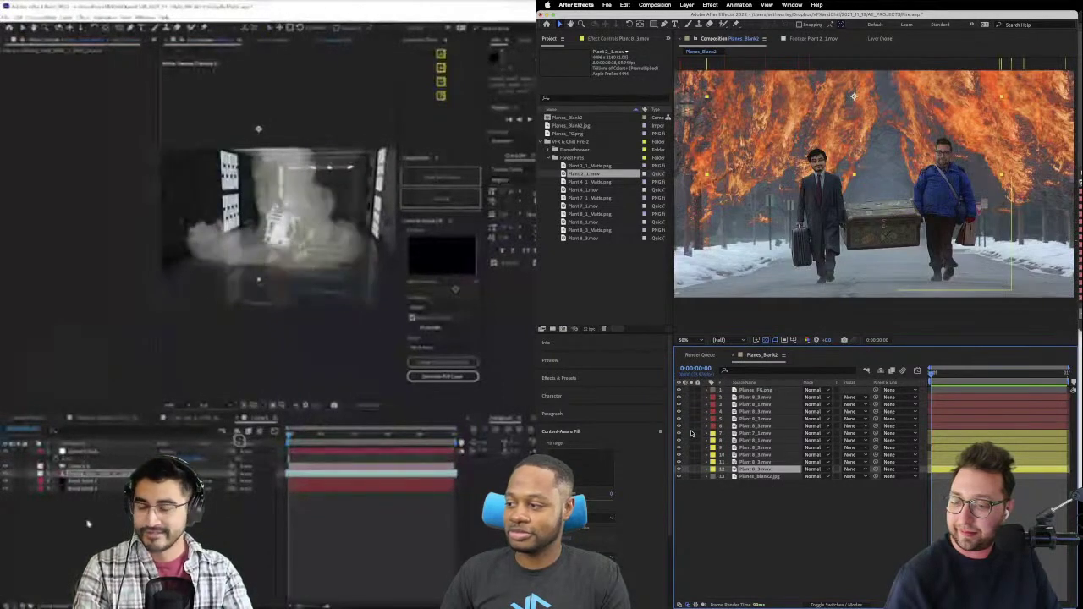
left_click(691, 433)
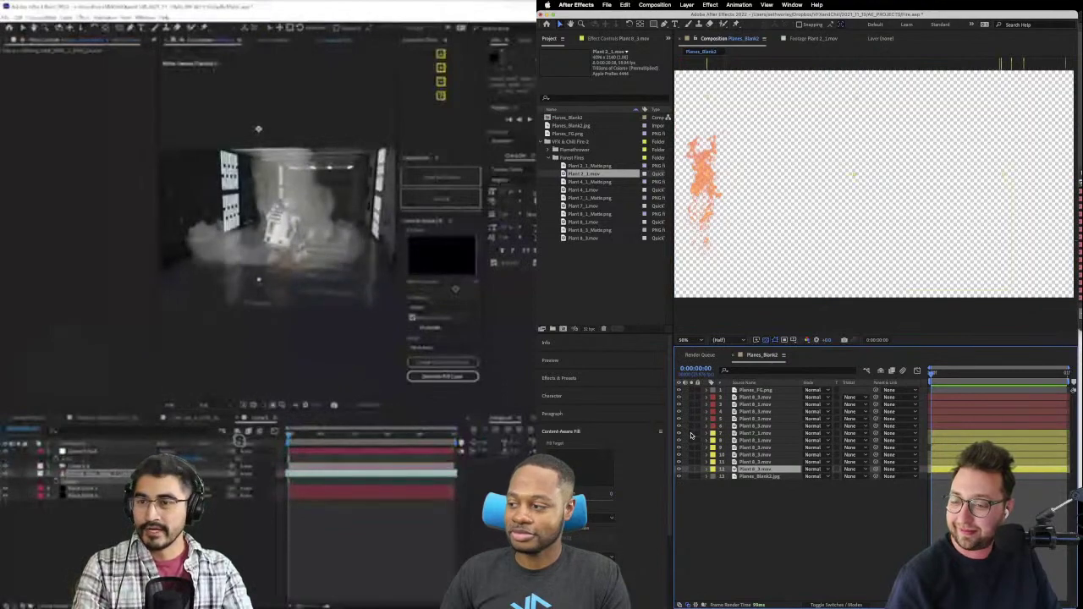
left_click(690, 433)
left_click(690, 426)
left_click(691, 426)
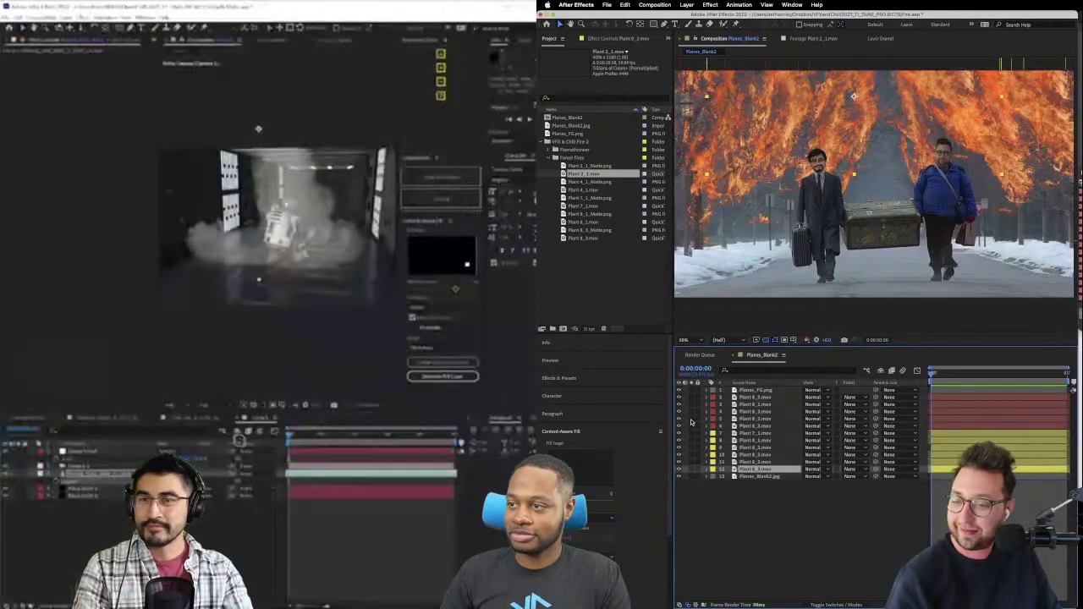
left_click(690, 419)
left_click(690, 418)
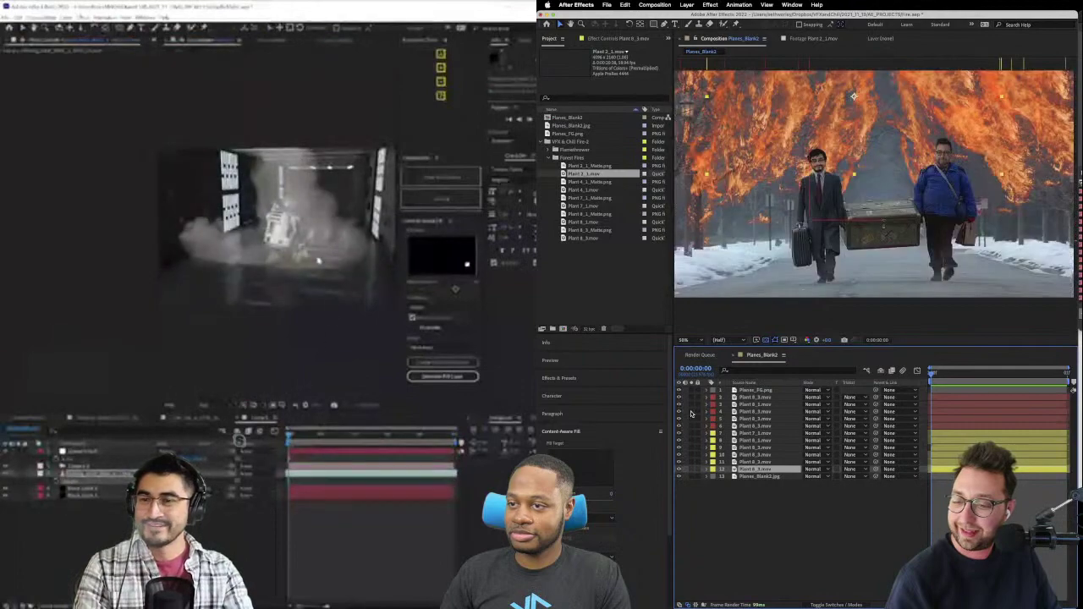
left_click(691, 411)
left_click(691, 411)
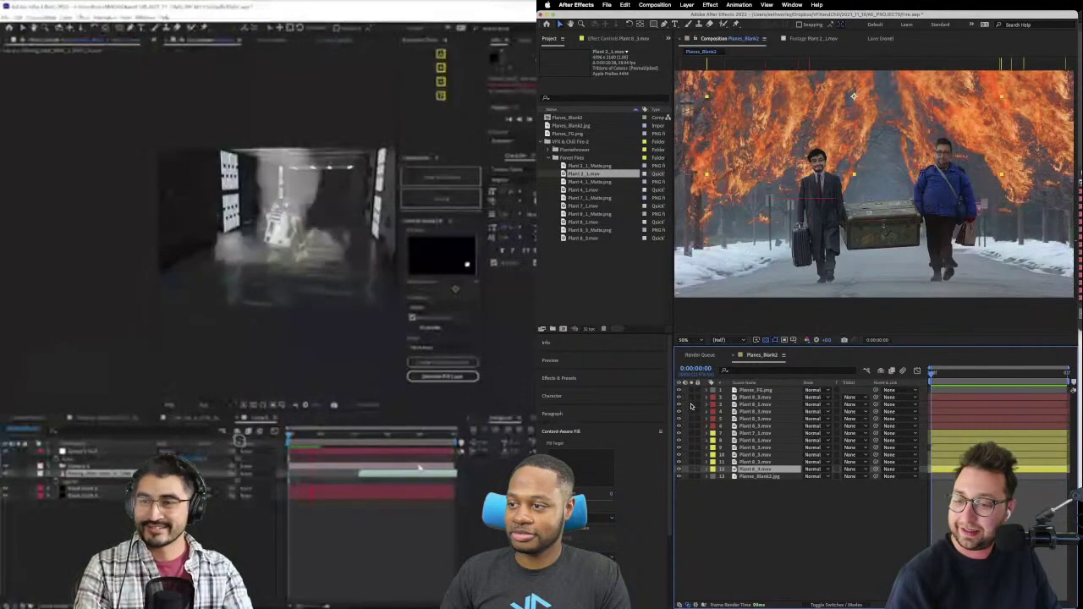
left_click(690, 404)
left_click(691, 404)
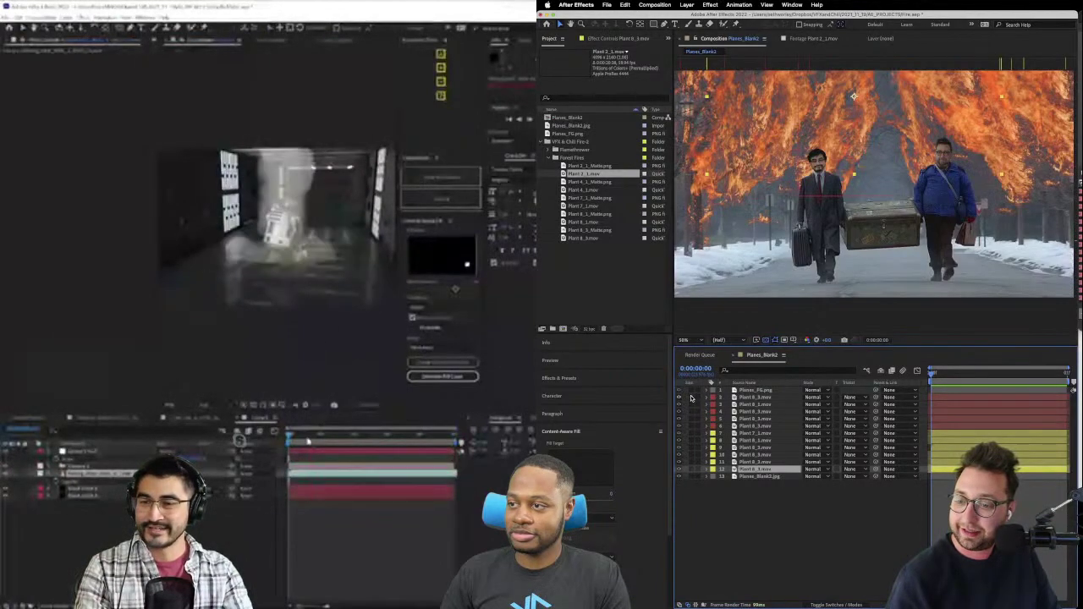
left_click(690, 397)
left_click(690, 397)
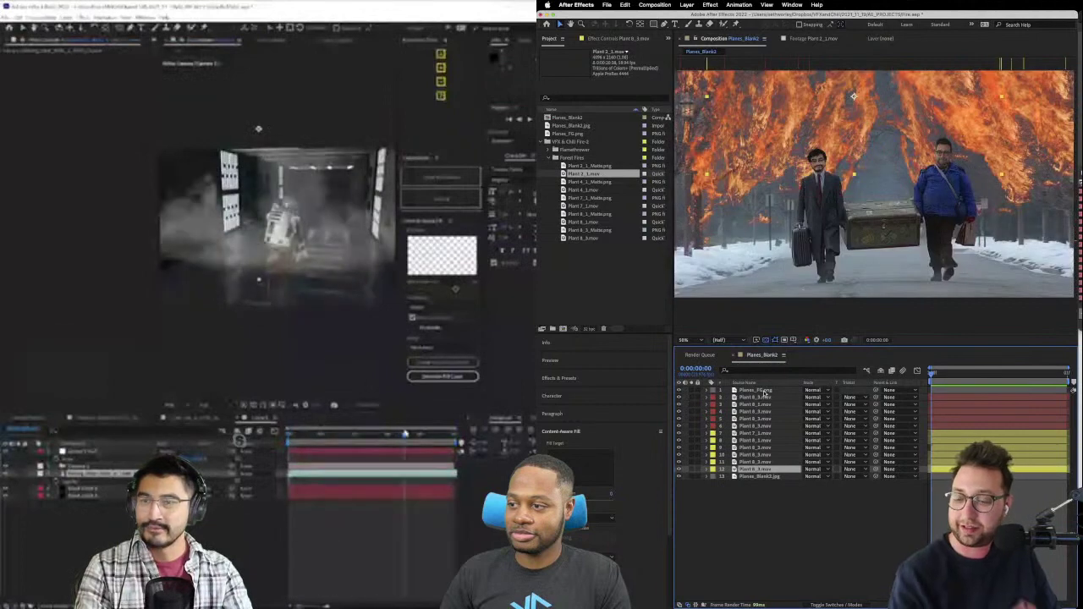
left_click(765, 392)
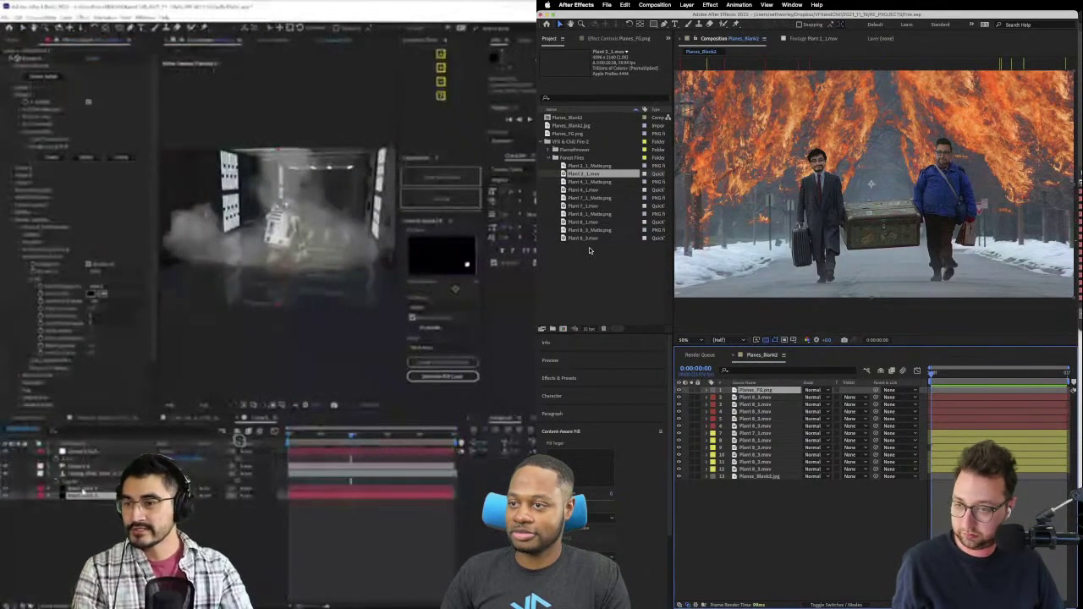
mouse_move(813, 606)
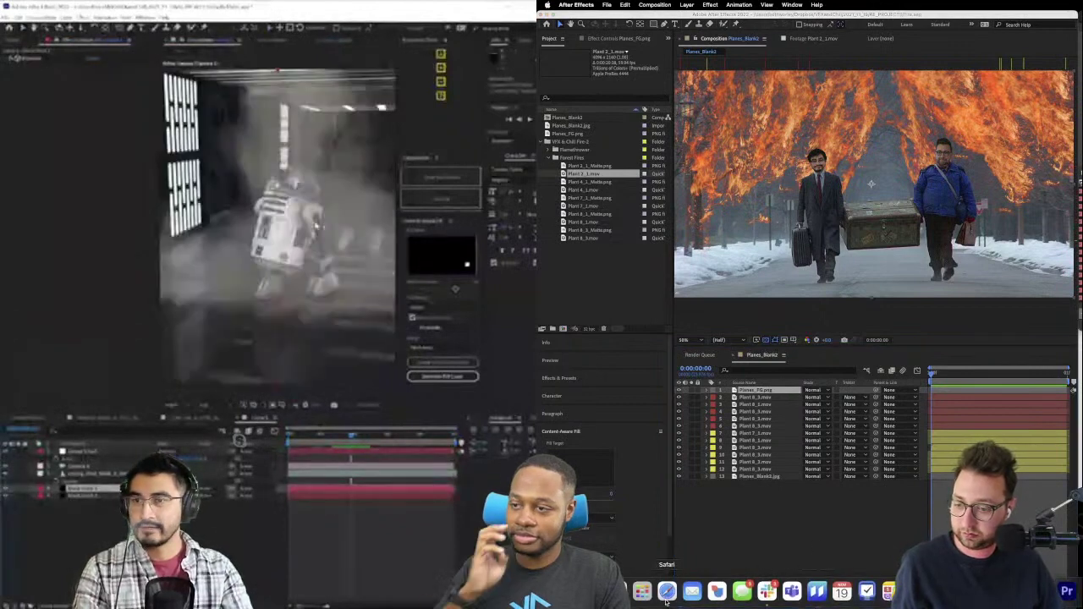
- Switch to ActionVFX in Safari and close the Black Friday sale popup
left_click(667, 592)
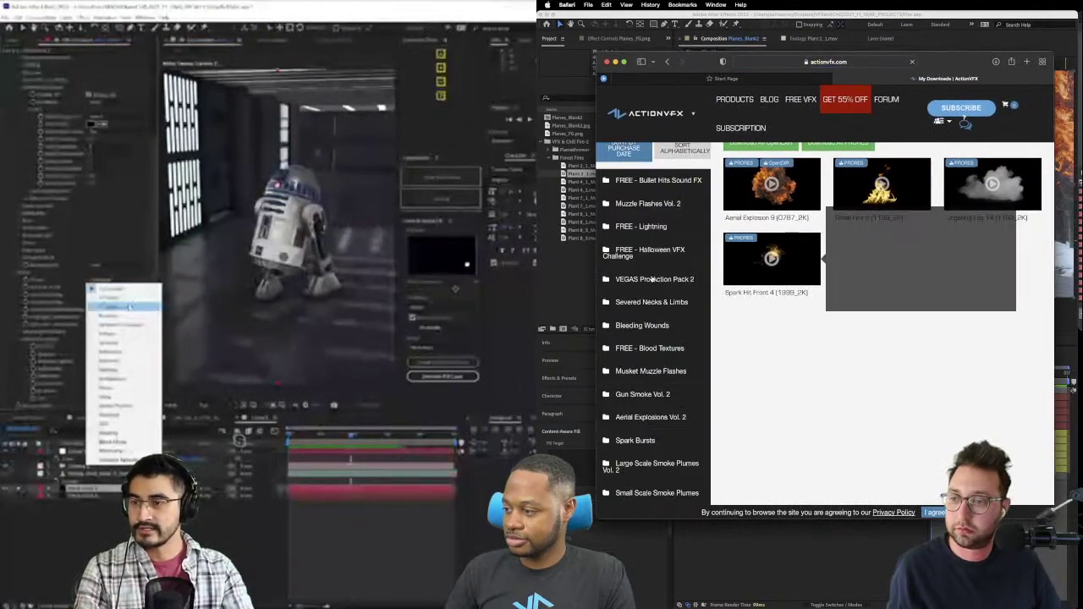
scroll(652, 279, "down", 5)
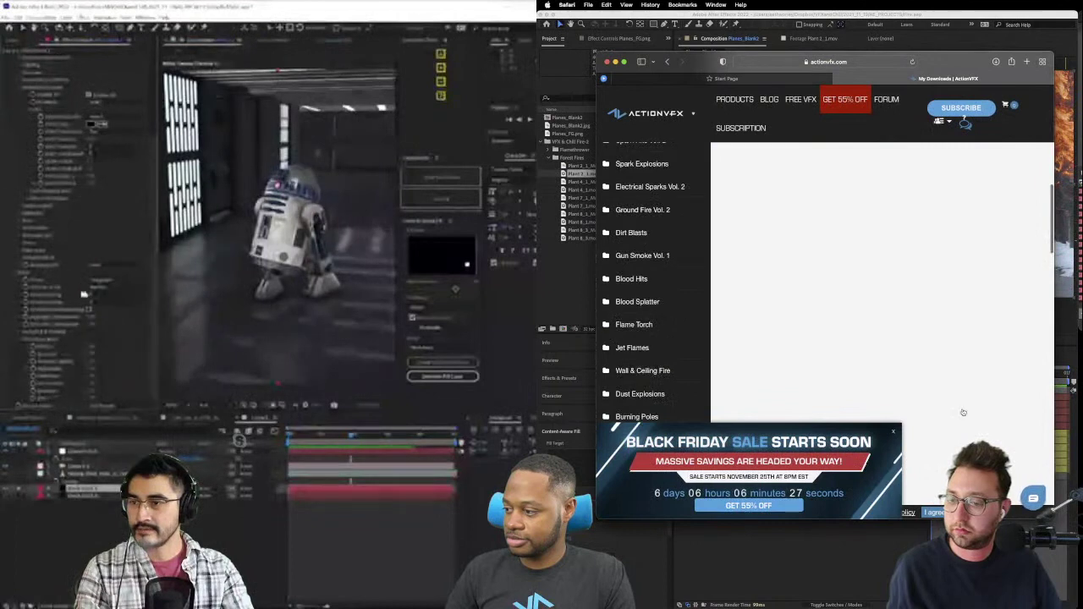
left_click(894, 433)
scroll(678, 269, "down", 5)
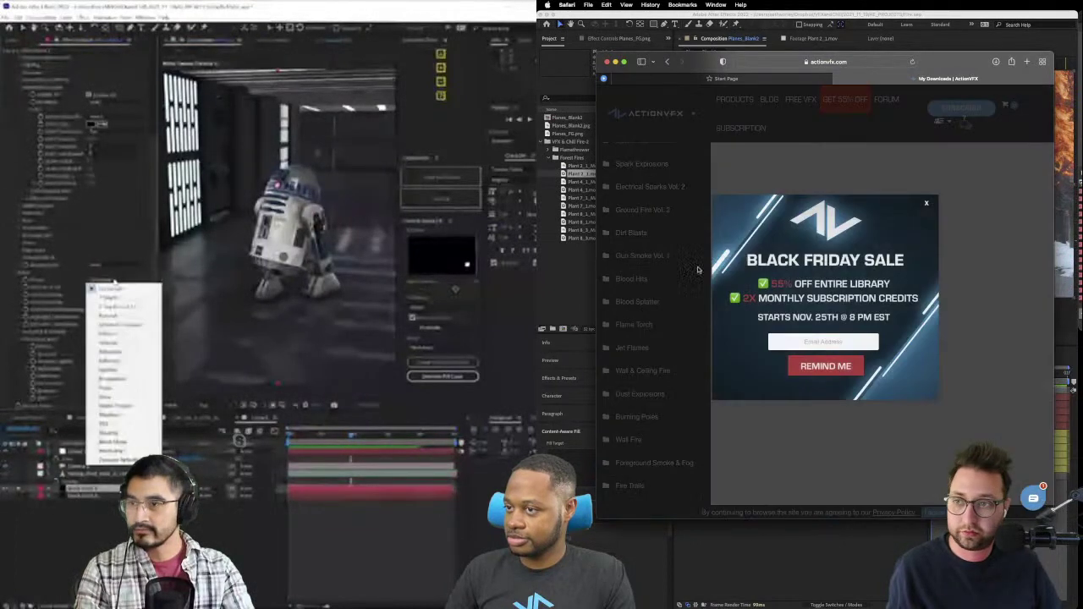
left_click(925, 203)
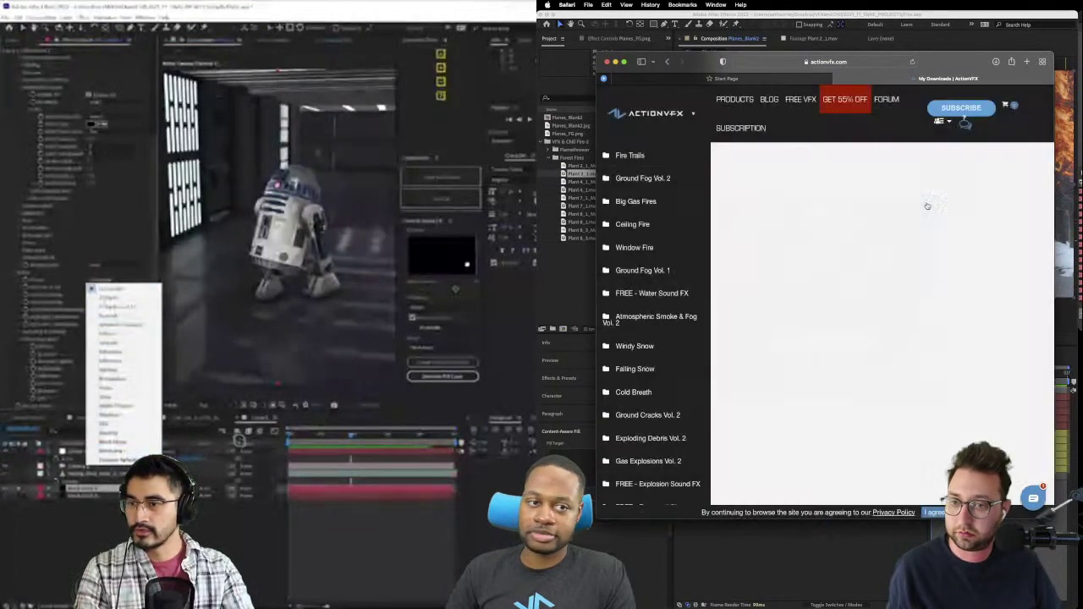
- Sort the My Downloads product categories alphabetically
scroll(637, 301, "up", 2)
scroll(638, 307, "down", 5)
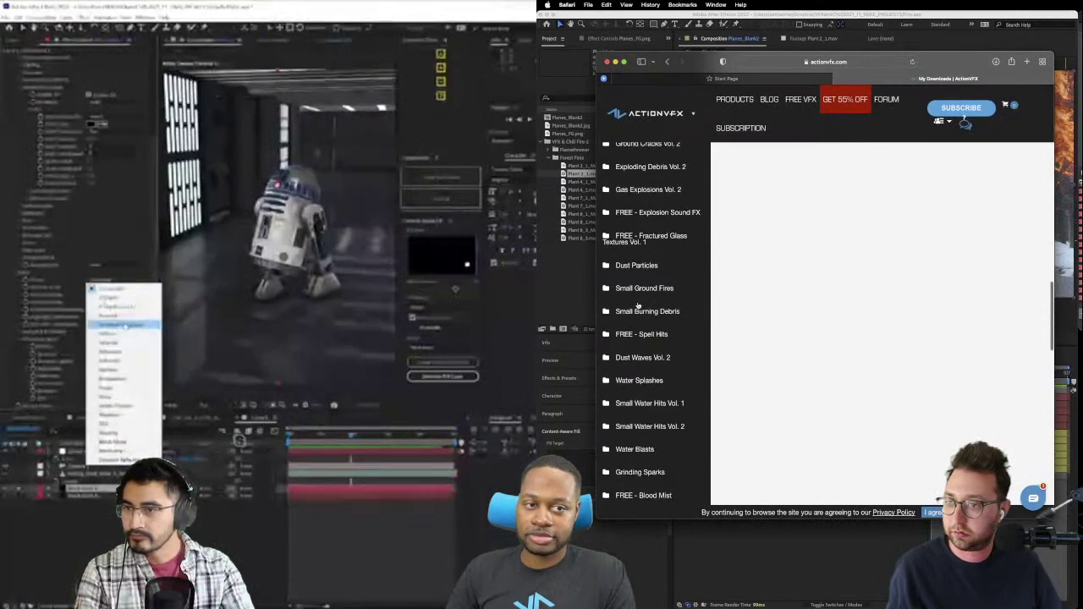
scroll(638, 306, "down", 5)
scroll(638, 306, "down", 1)
scroll(638, 307, "down", 2)
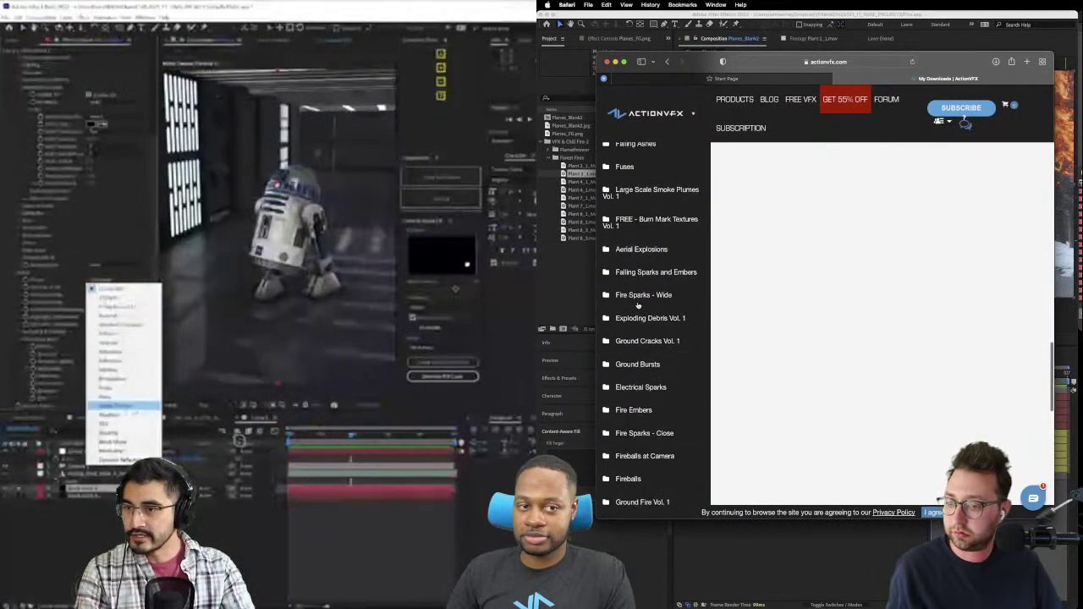
scroll(638, 307, "down", 5)
scroll(638, 301, "up", 10)
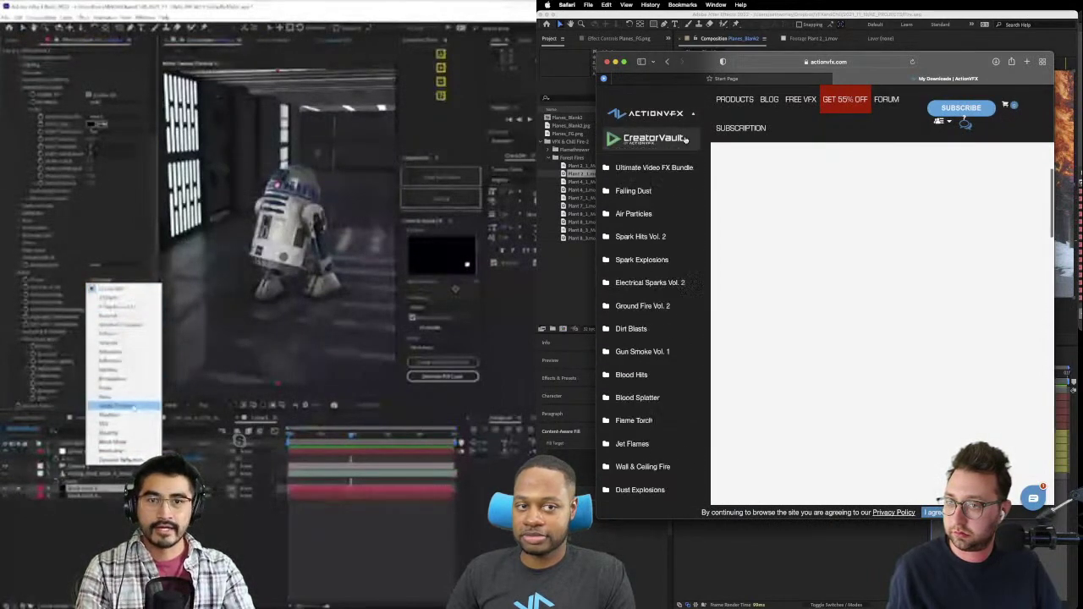
scroll(643, 280, "up", 10)
scroll(659, 253, "up", 5)
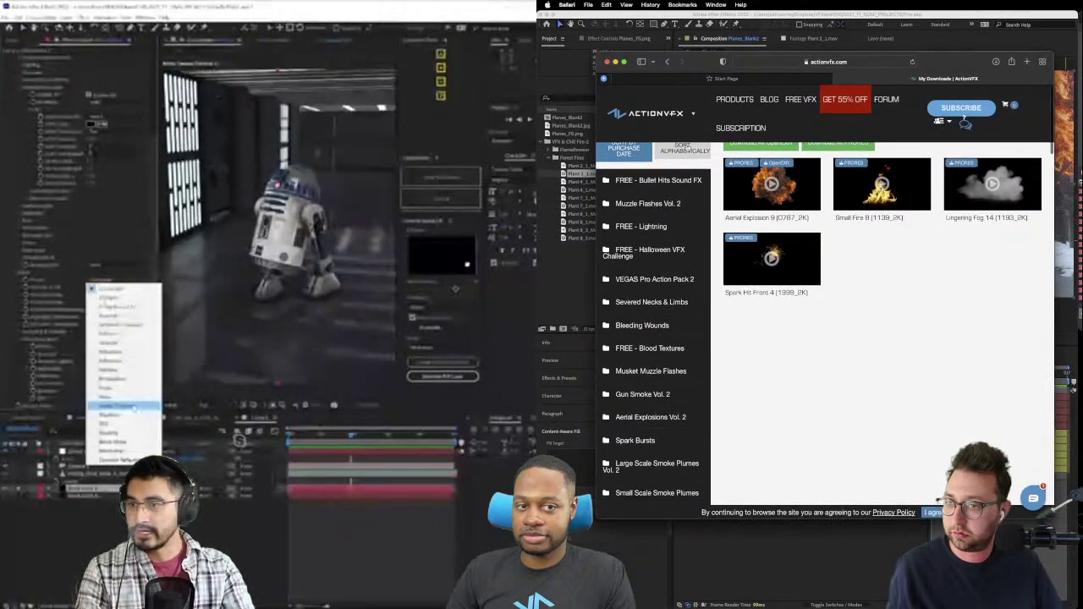
left_click(684, 151)
- Find Large Scale Smoke Plumes Vol. 1 and expand it to show SP1_2K and SP1_4K
scroll(658, 252, "down", 10)
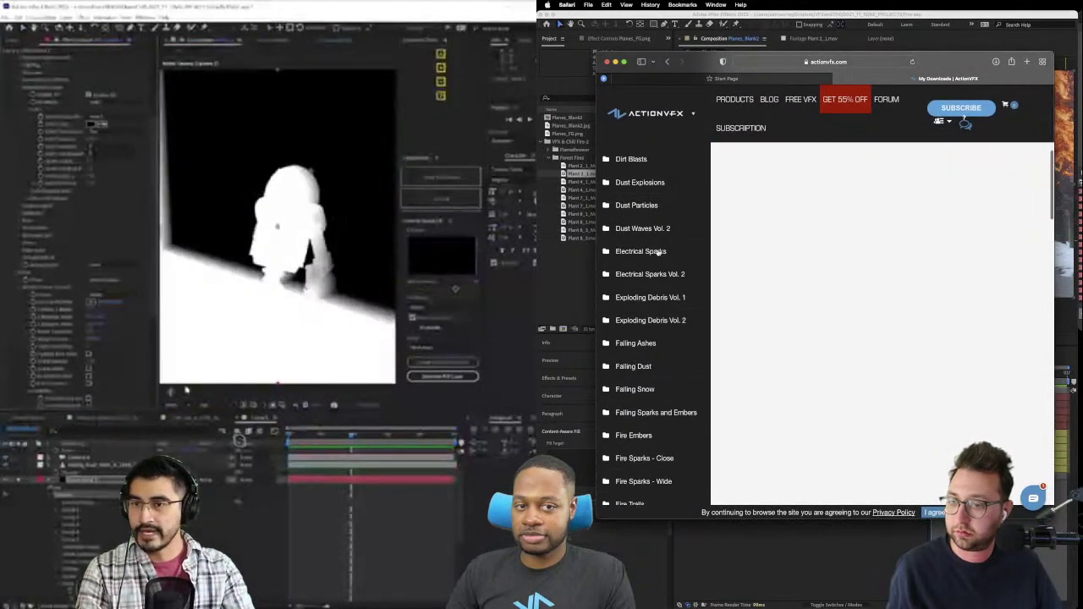
scroll(658, 252, "up", 1)
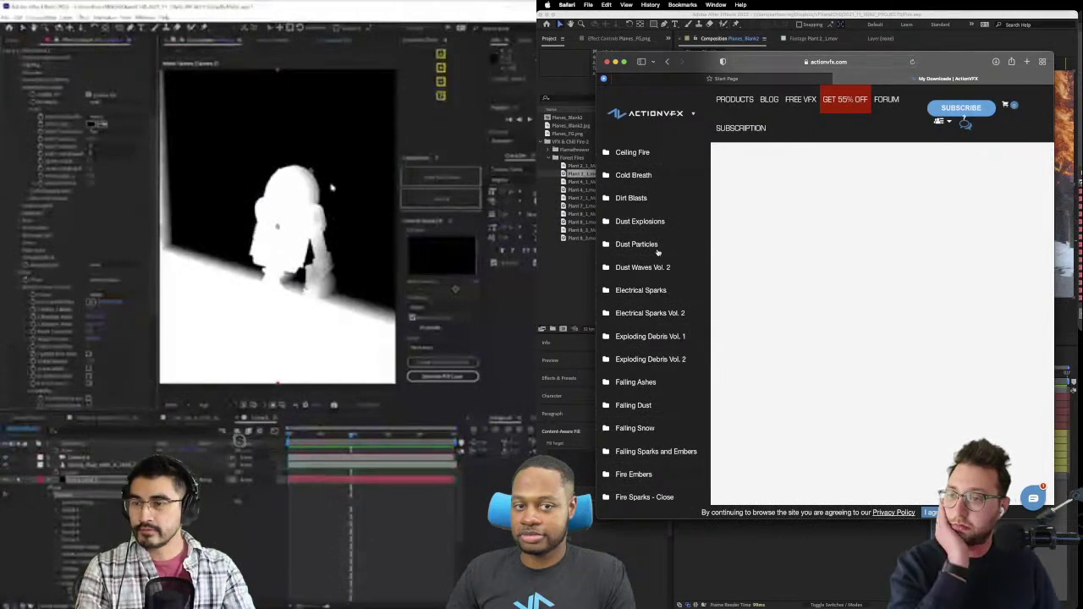
scroll(657, 252, "up", 3)
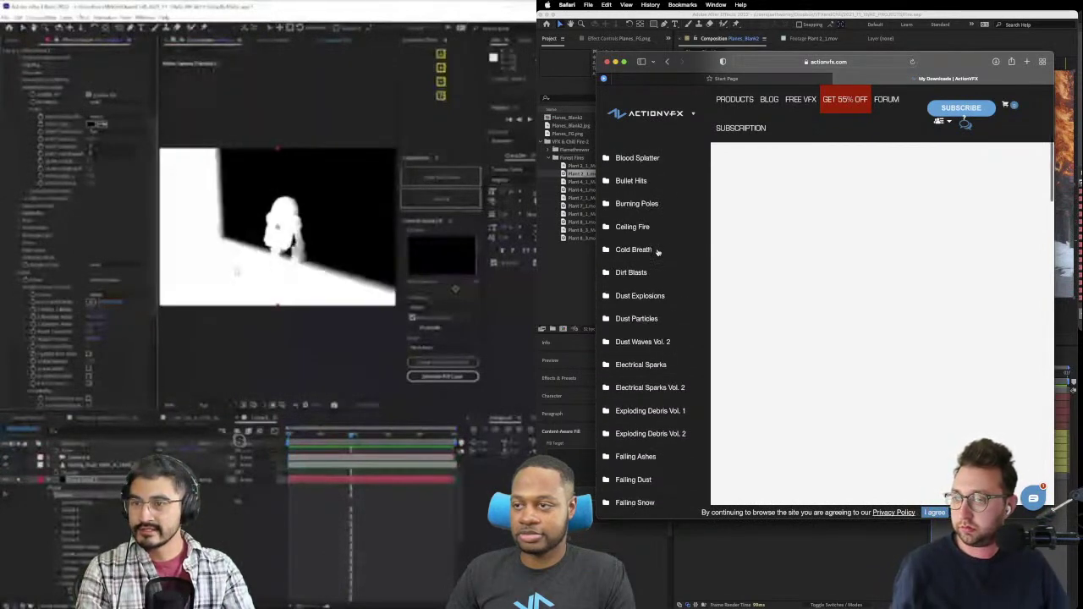
scroll(657, 252, "up", 5)
scroll(657, 252, "up", 3)
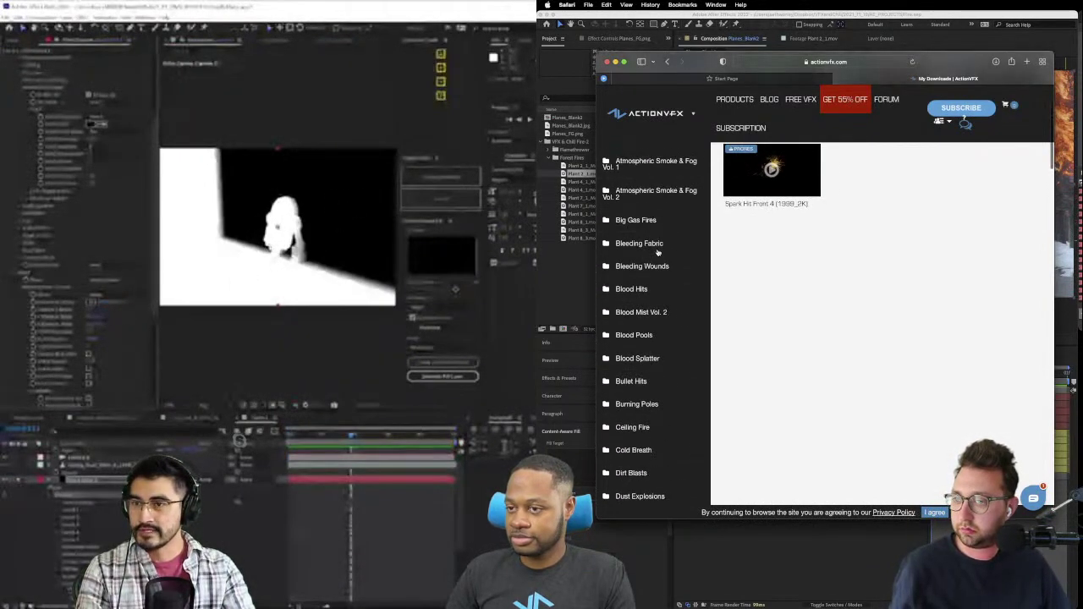
scroll(658, 252, "down", 10)
scroll(657, 252, "down", 5)
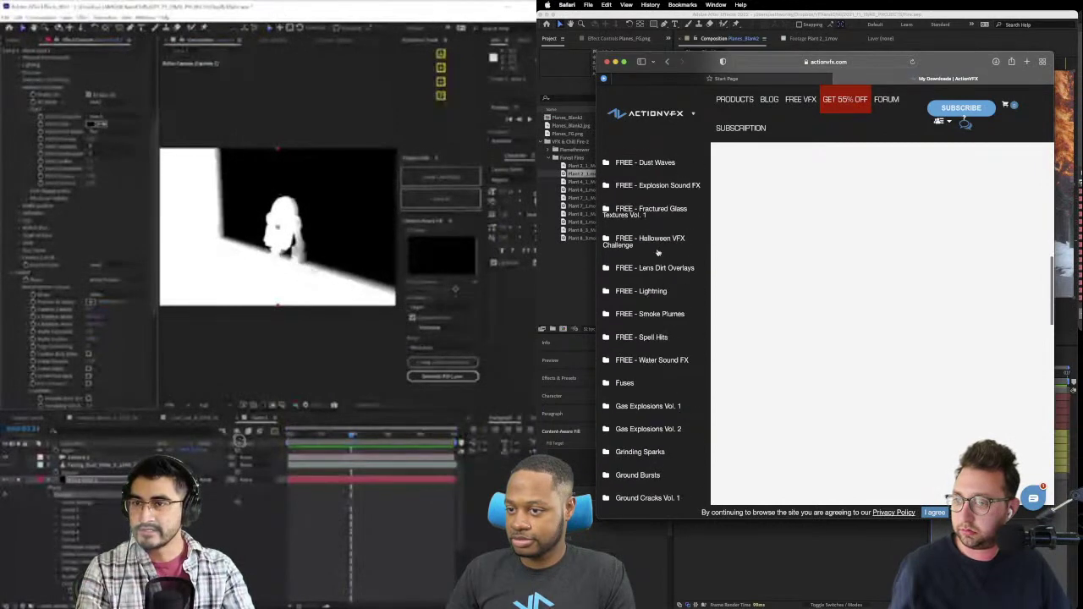
scroll(657, 252, "down", 2)
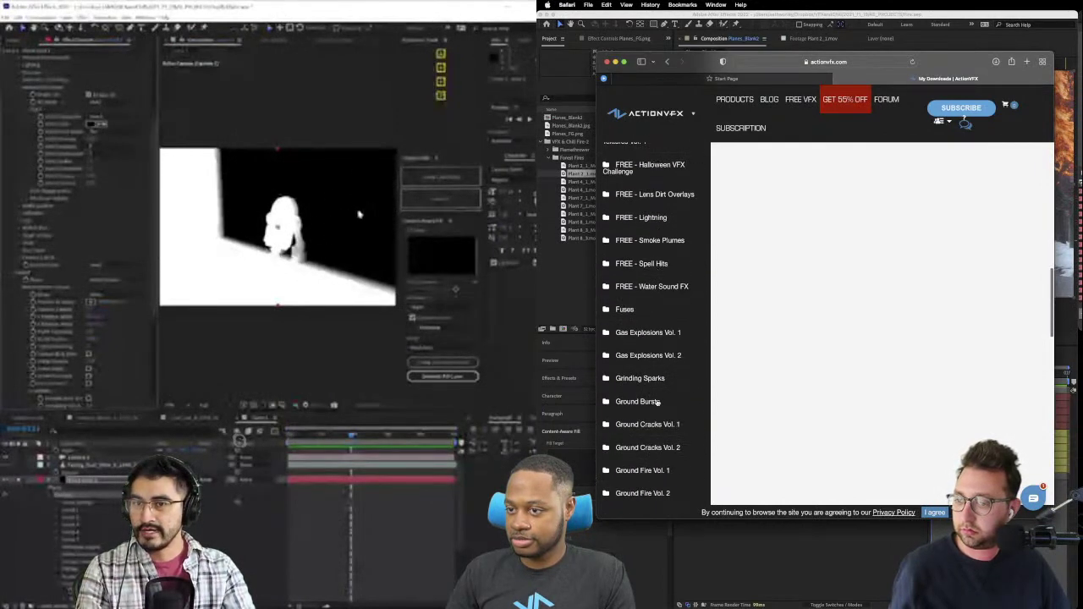
scroll(657, 402, "down", 5)
scroll(658, 403, "down", 5)
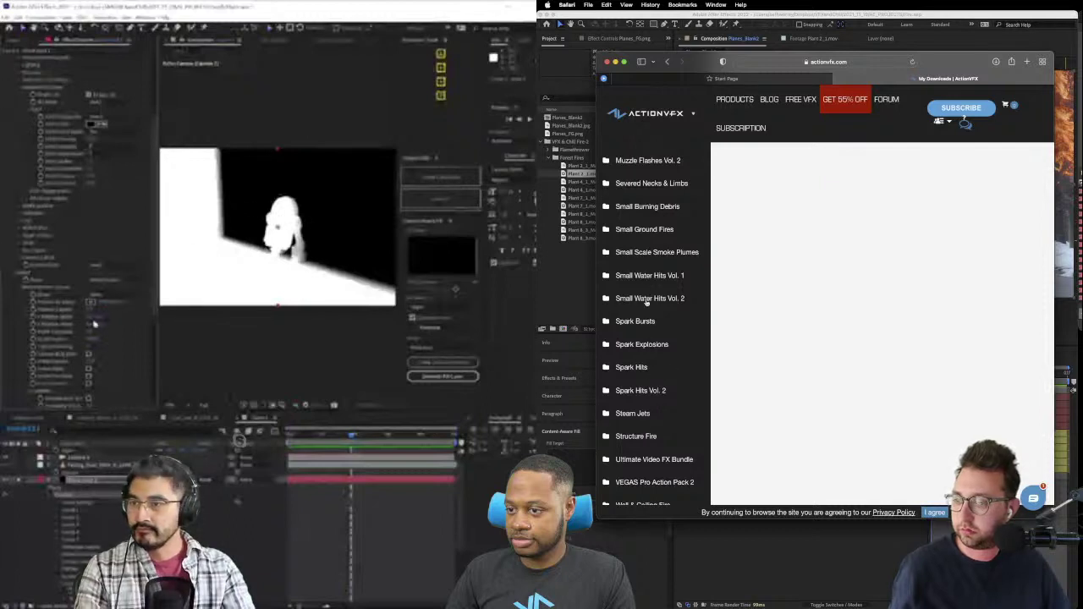
scroll(638, 261, "down", 4)
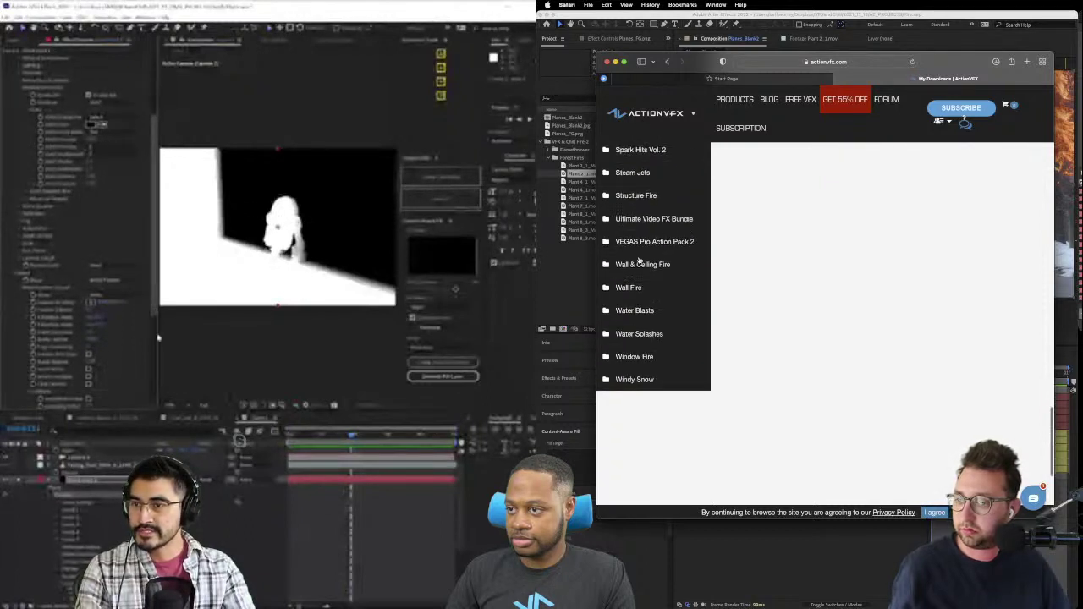
scroll(639, 261, "up", 7)
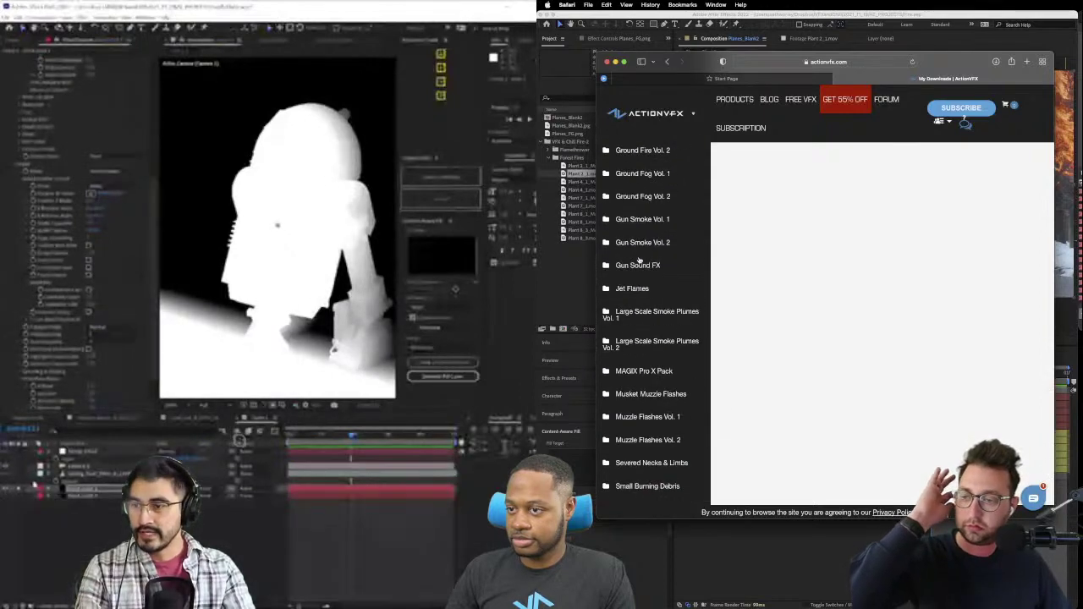
left_click(648, 312)
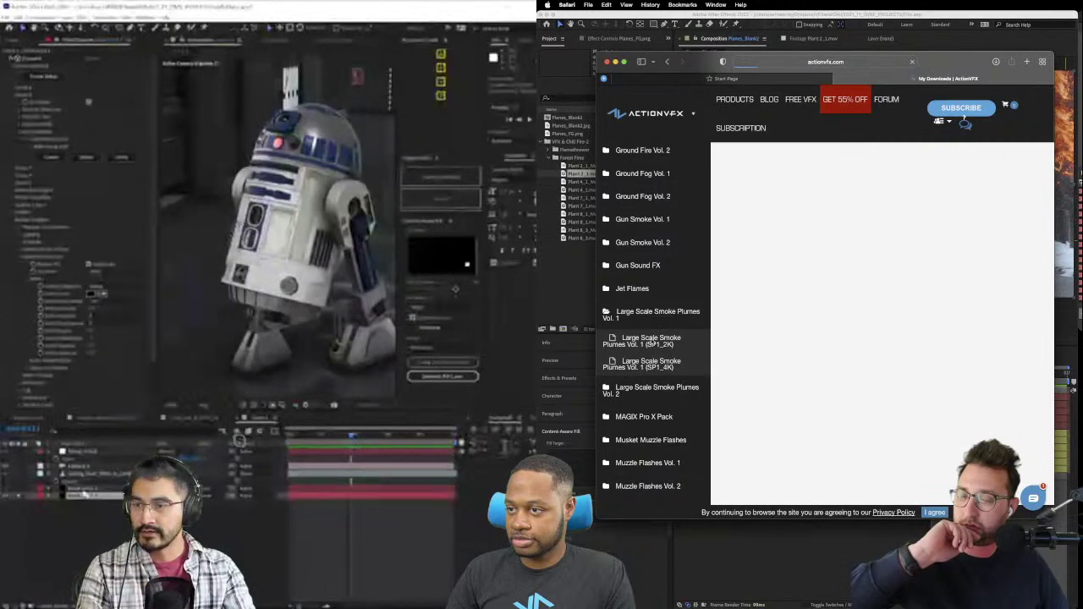
- Open the Large Scale Smoke Plumes SP1_2K clips and close the blank tab that appeared
left_click(651, 340)
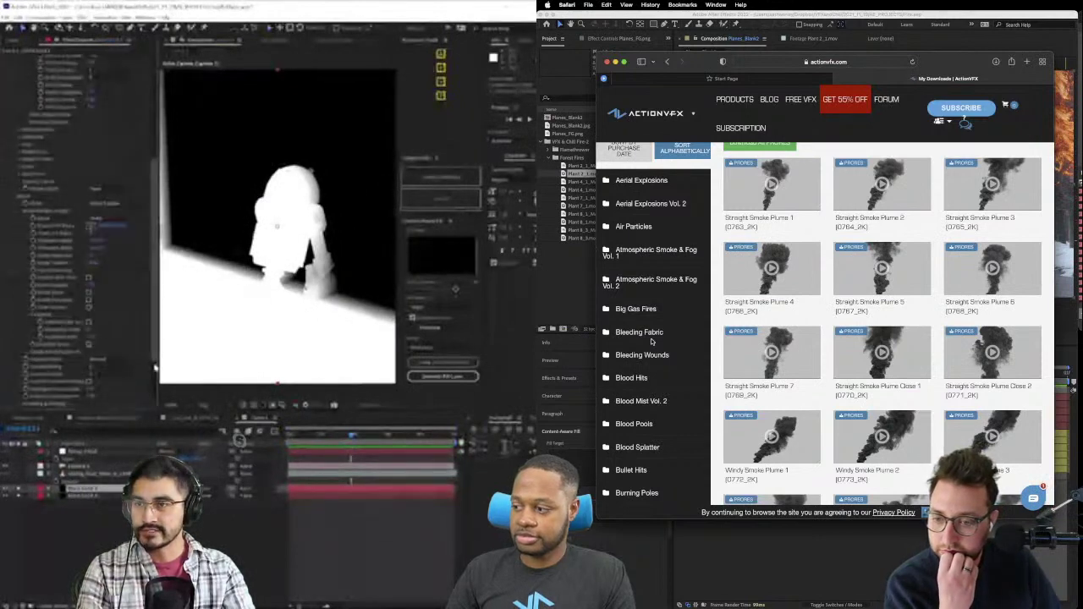
left_click(859, 333)
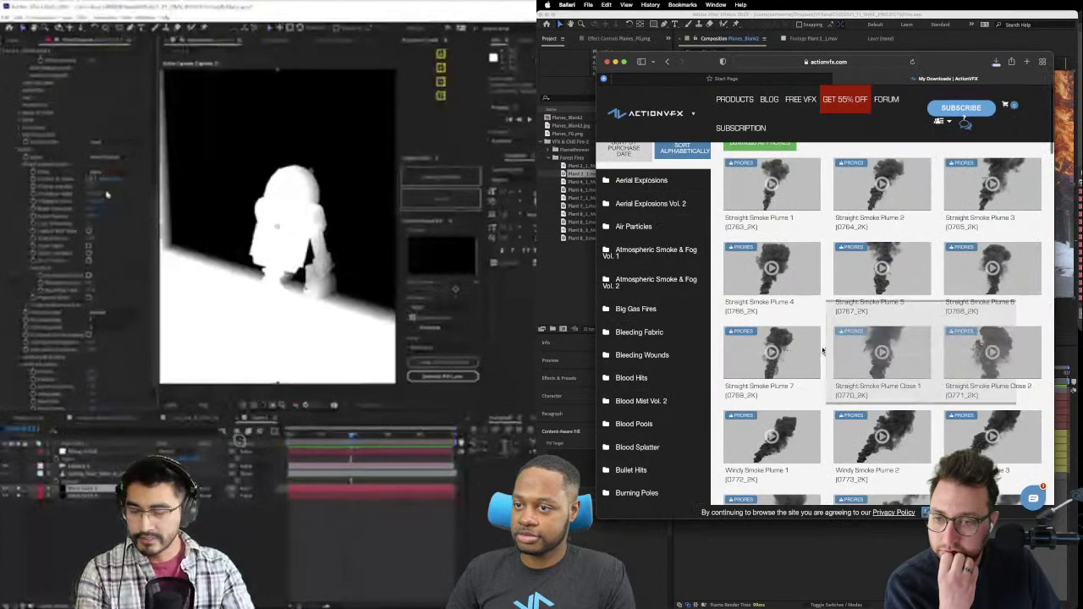
scroll(709, 314, "down", 5)
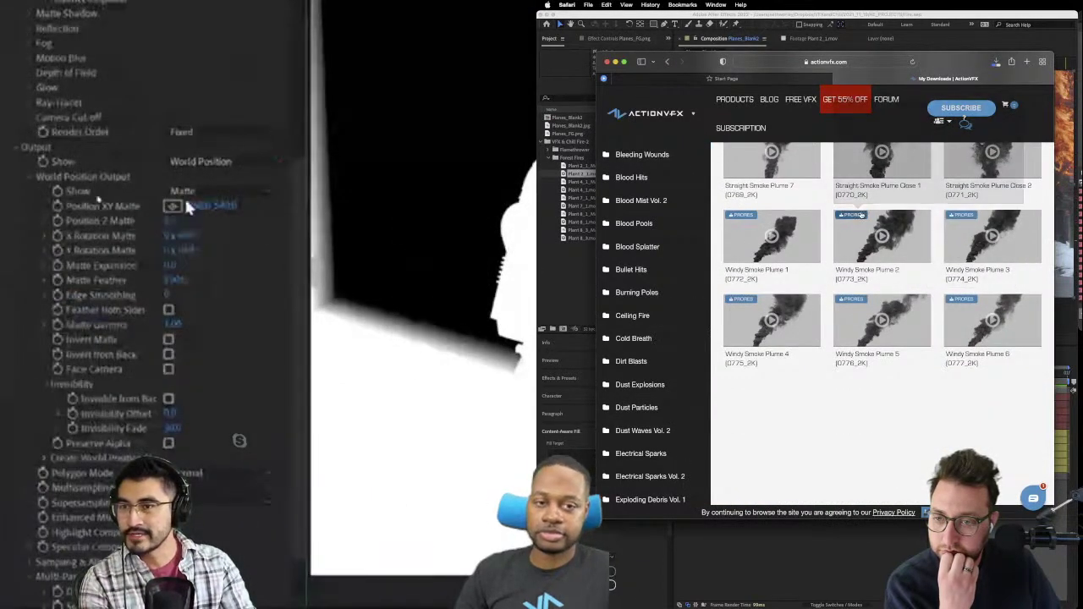
left_click(860, 214)
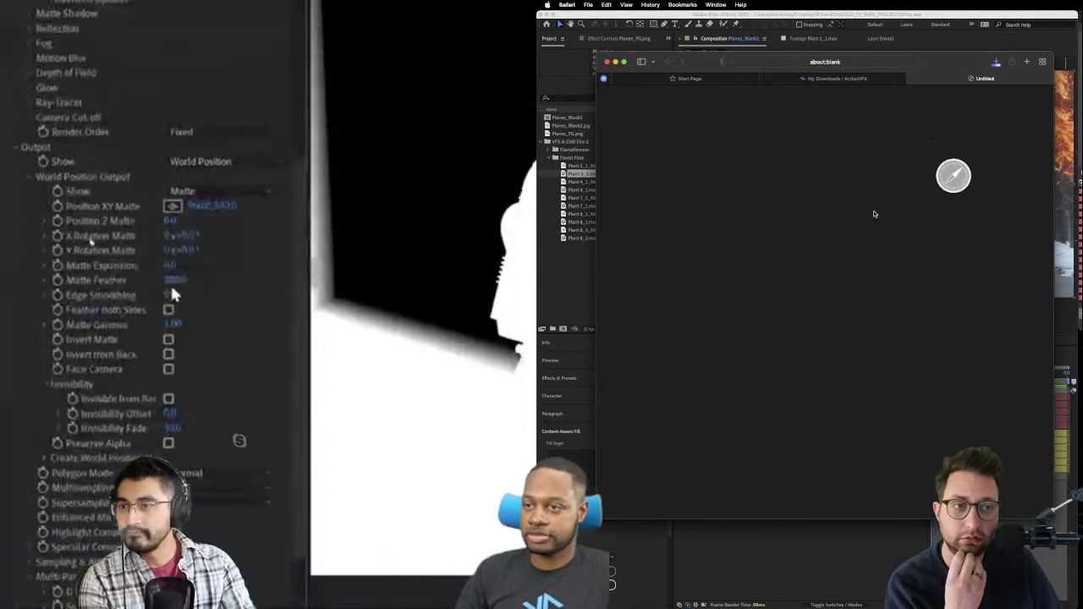
left_click(912, 80)
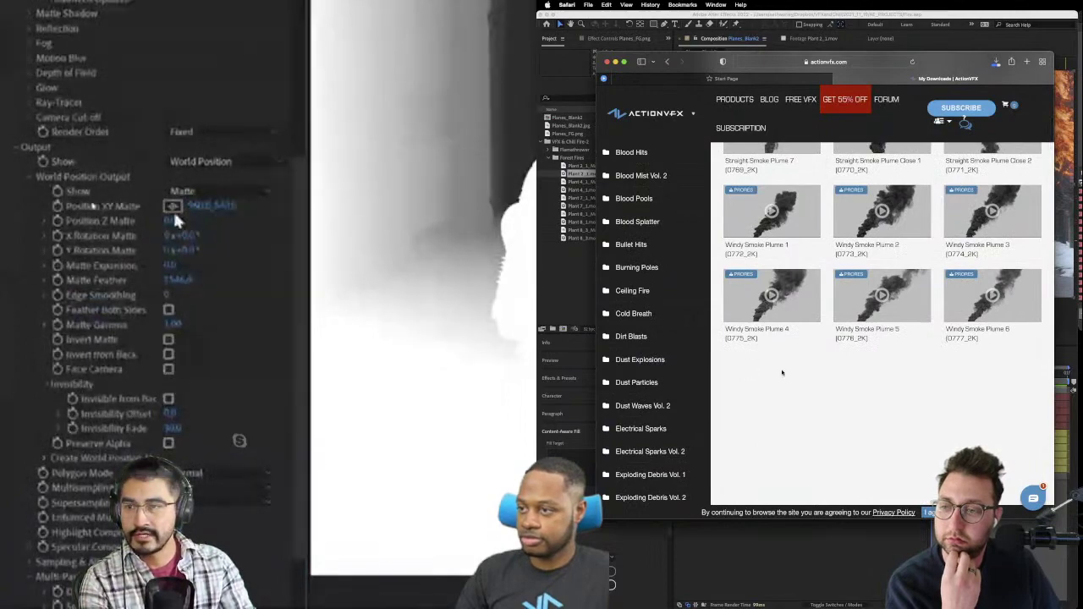
- Browse the smoke plume clips, then expand Ground Fire Vol. 2 to list its 2K and 4K/5K packs
scroll(781, 372, "up", 5)
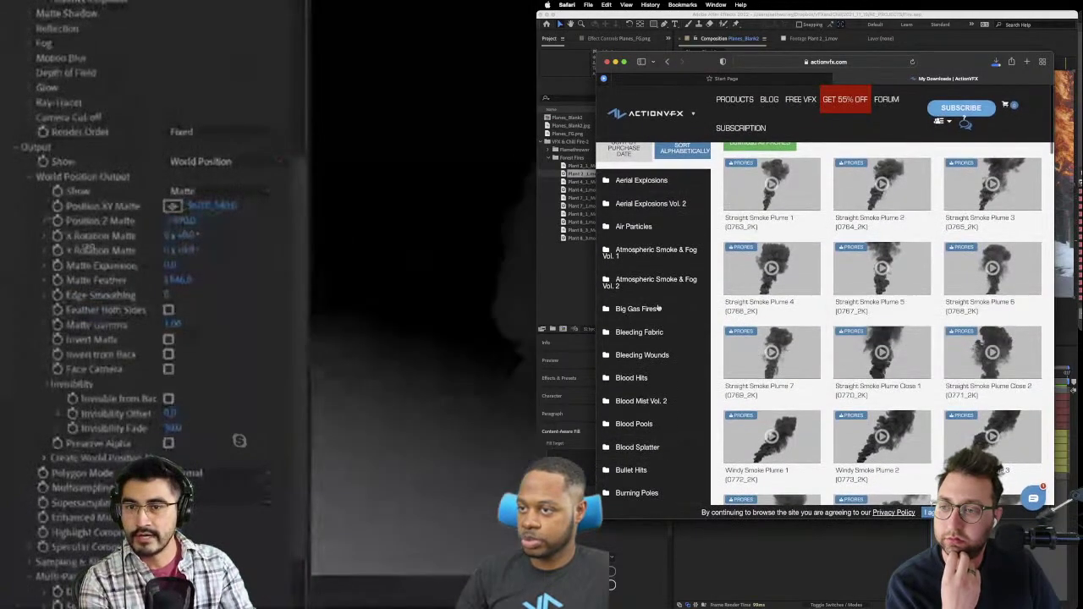
scroll(658, 308, "down", 2)
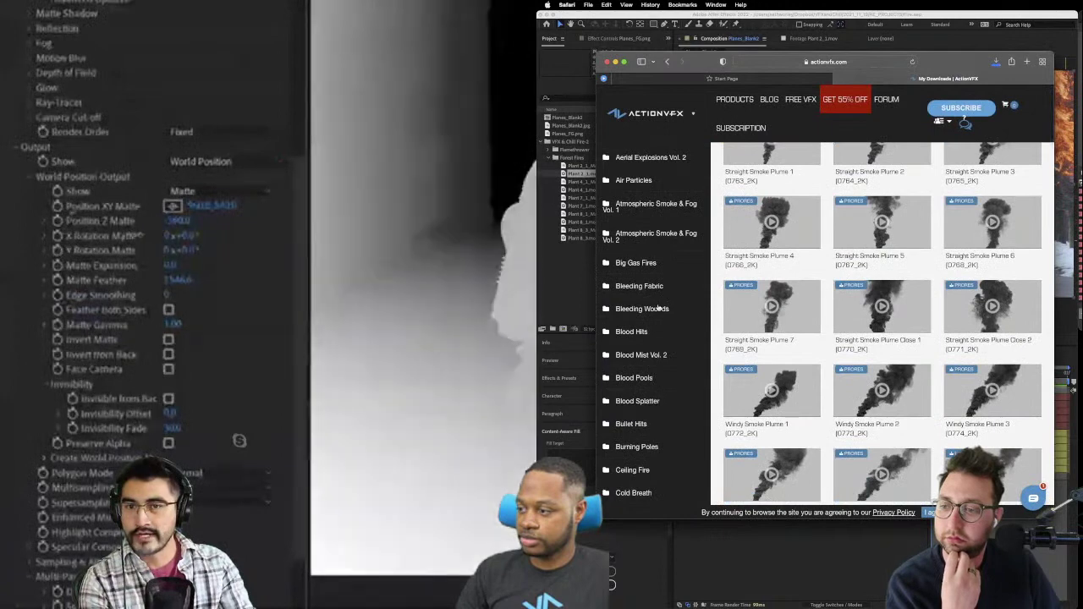
scroll(658, 308, "down", 2)
scroll(627, 399, "down", 2)
scroll(627, 398, "down", 2)
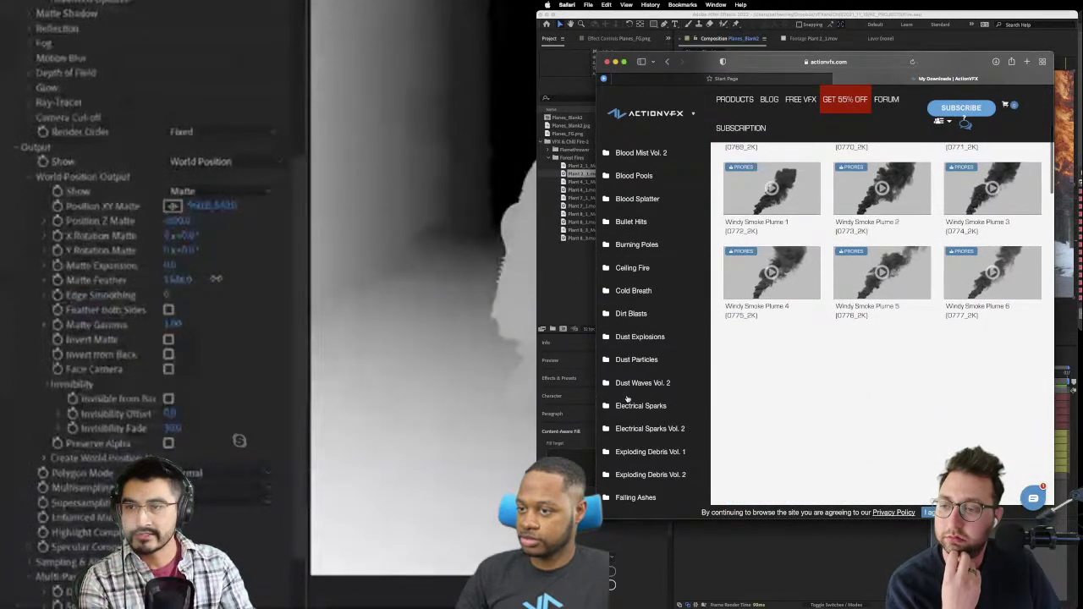
scroll(627, 398, "down", 2)
scroll(626, 399, "down", 2)
scroll(627, 398, "up", 1)
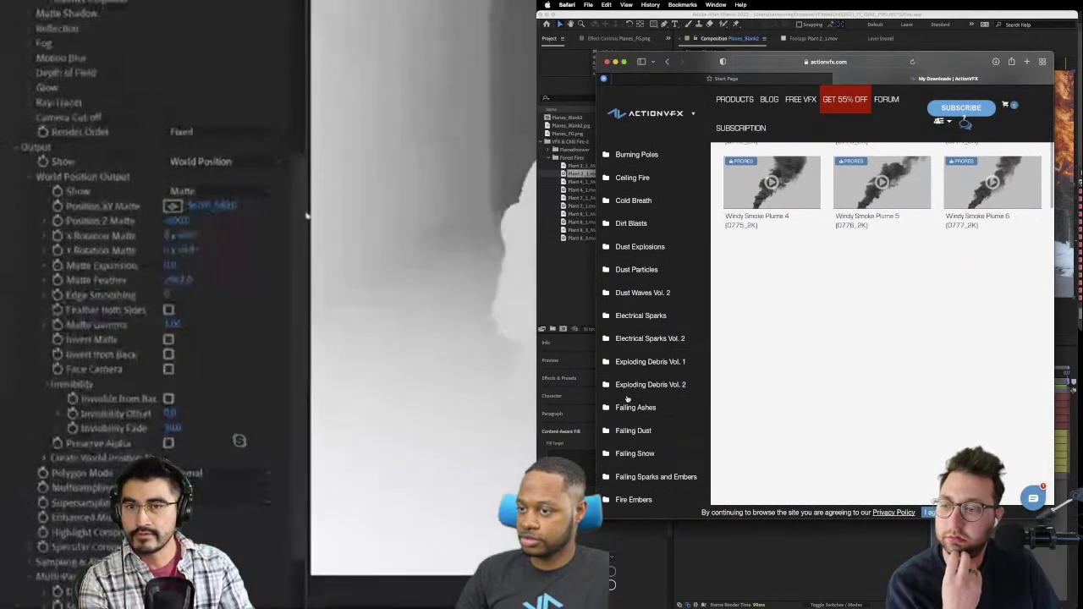
scroll(627, 398, "down", 5)
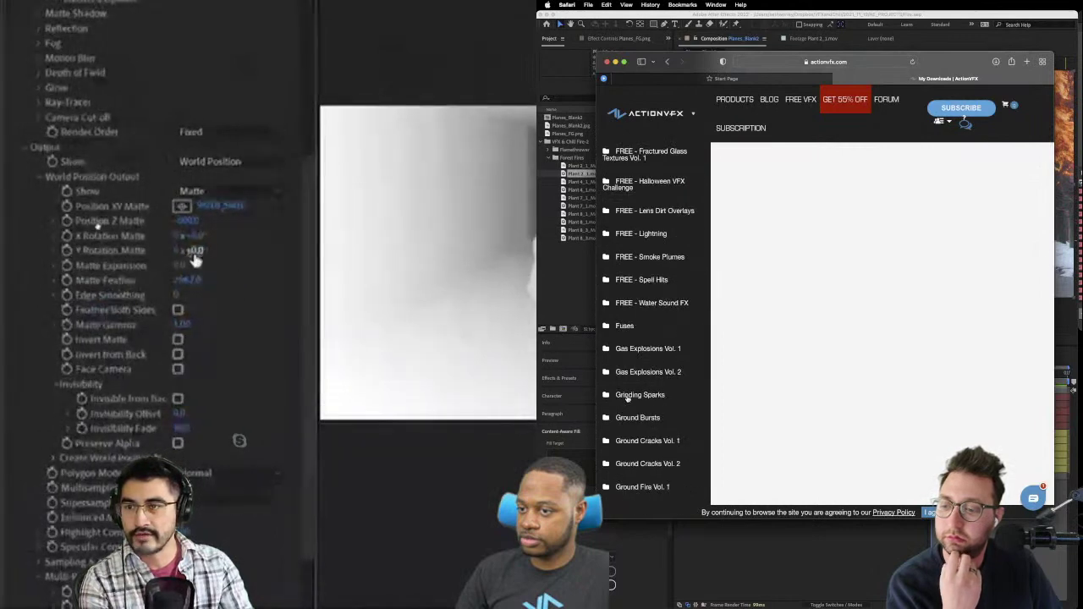
scroll(627, 400, "down", 1)
scroll(627, 399, "down", 1)
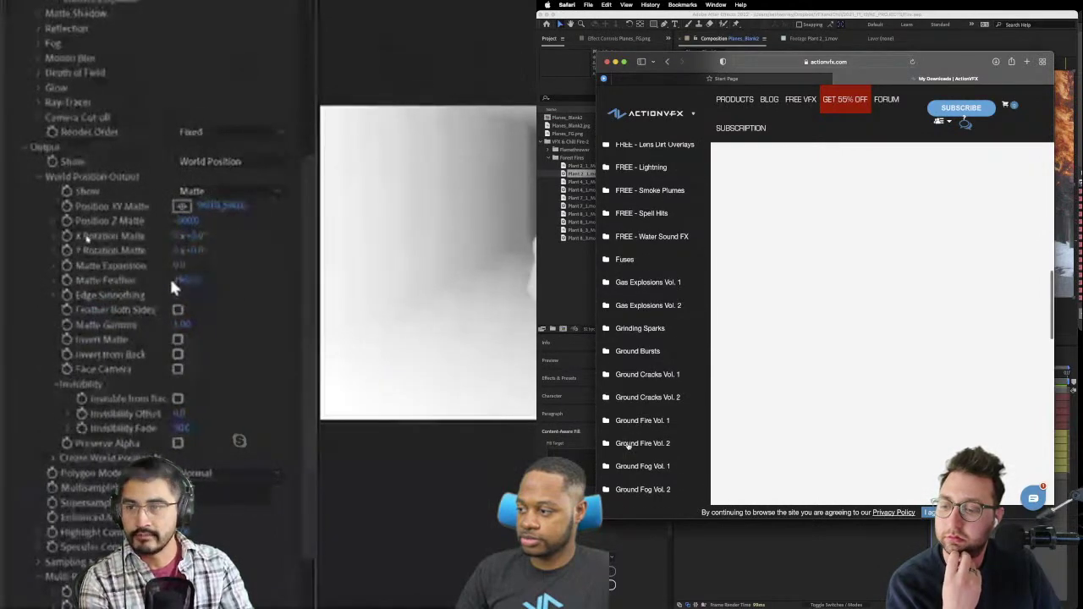
left_click_drag(171, 287, 291, 267)
left_click(626, 445)
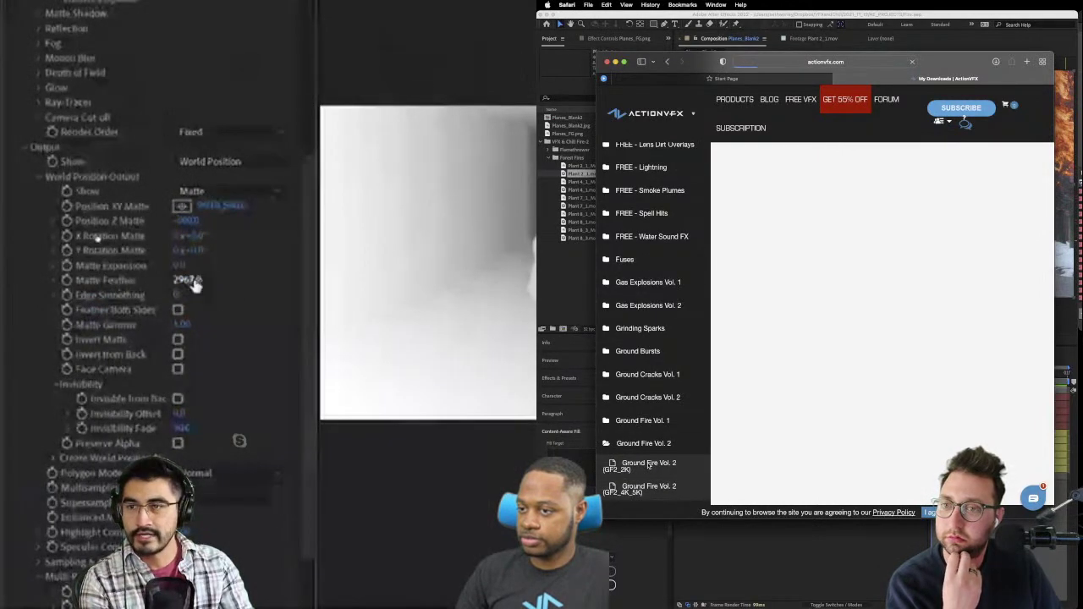
- Browse the Ground Fire Vol. 2 GF2_2K clips, then open the Small Ground Fires SGF1_2K pack
left_click(649, 465)
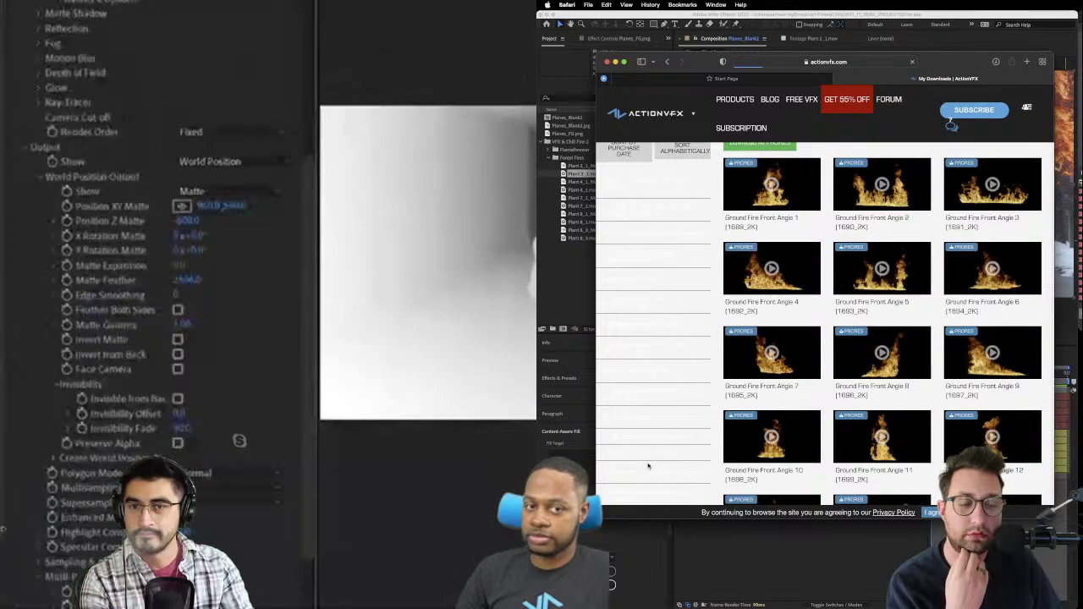
mouse_move(724, 415)
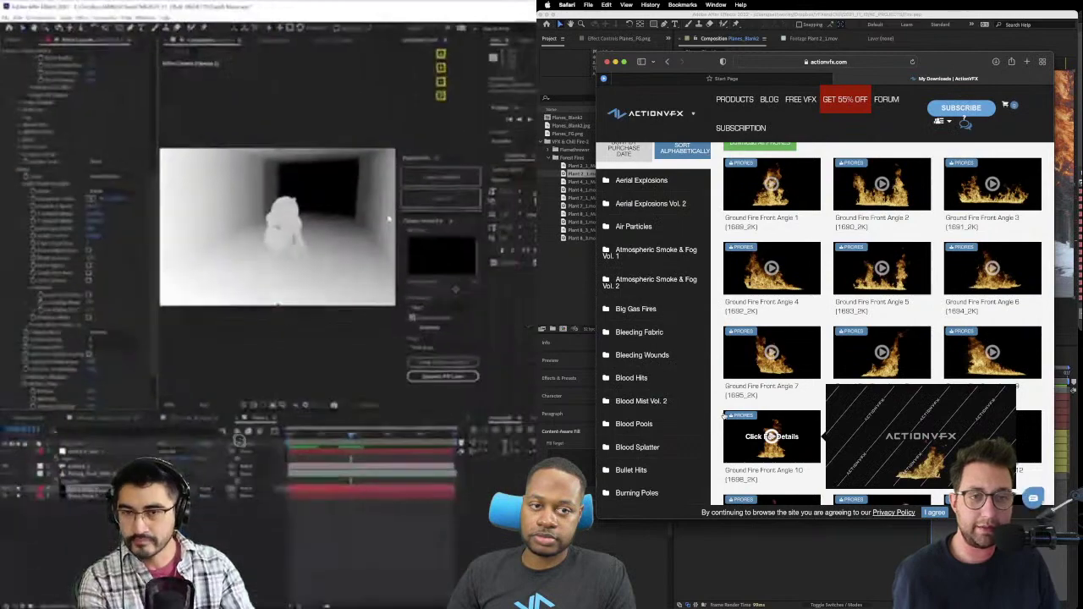
mouse_move(817, 347)
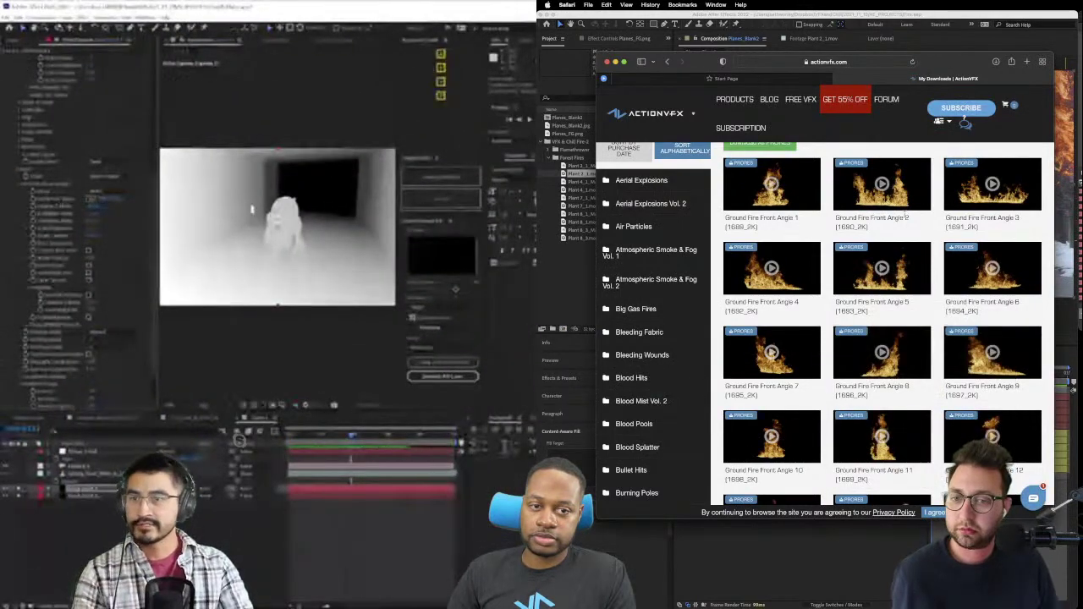
scroll(834, 227, "down", 5)
scroll(833, 226, "down", 5)
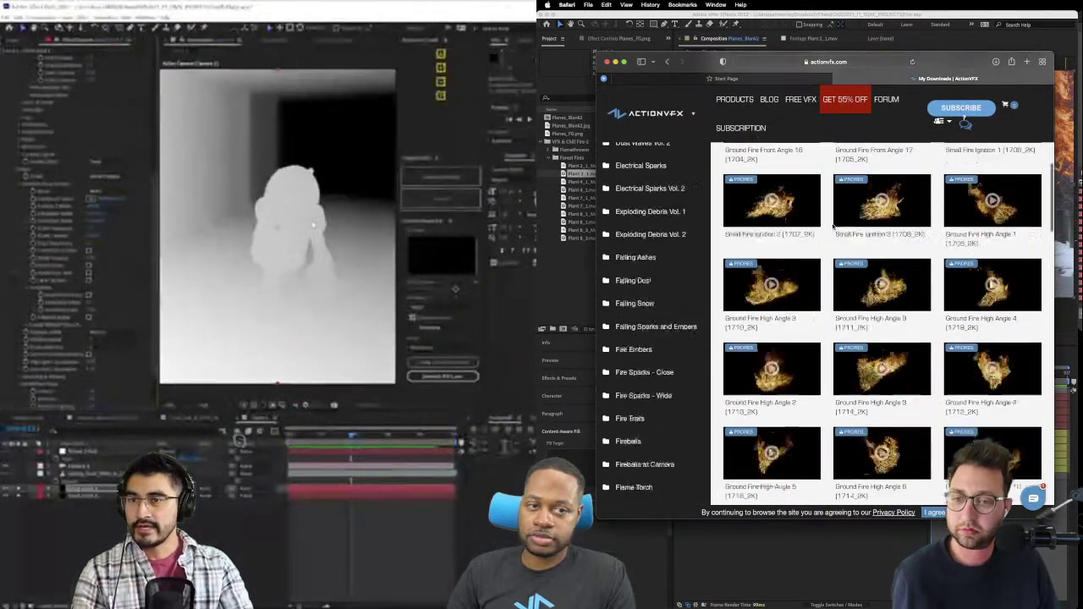
scroll(834, 226, "down", 10)
scroll(645, 334, "down", 10)
scroll(644, 333, "down", 5)
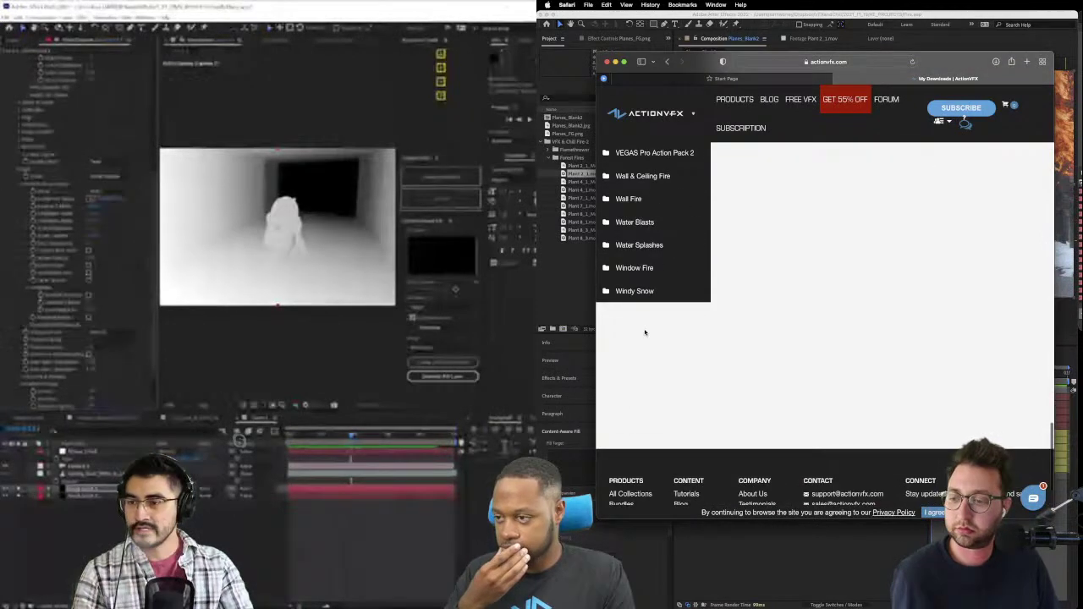
scroll(645, 331, "up", 6)
left_click(635, 317)
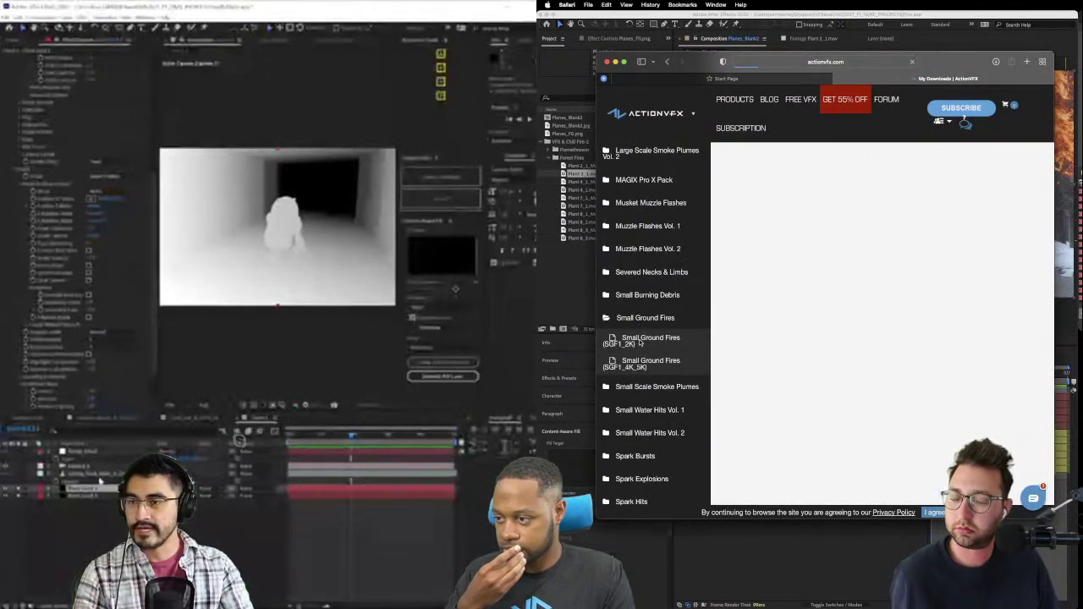
left_click(641, 341)
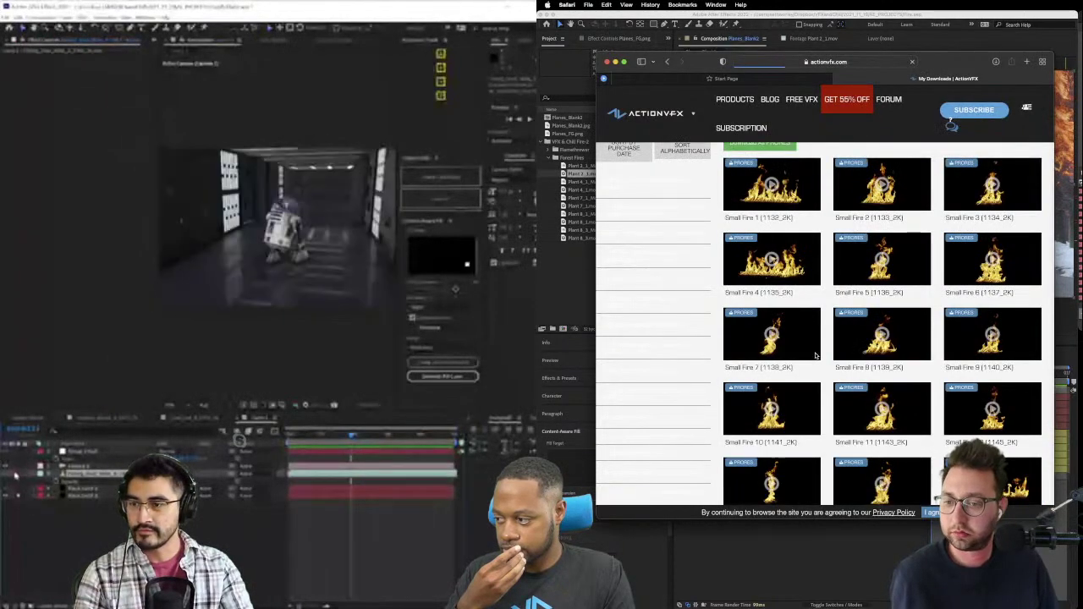
- Scroll through the Small Ground Fires clips and download the ProRes version of Small Fire 5
scroll(815, 356, "down", 3)
scroll(816, 355, "down", 3)
scroll(818, 346, "down", 2)
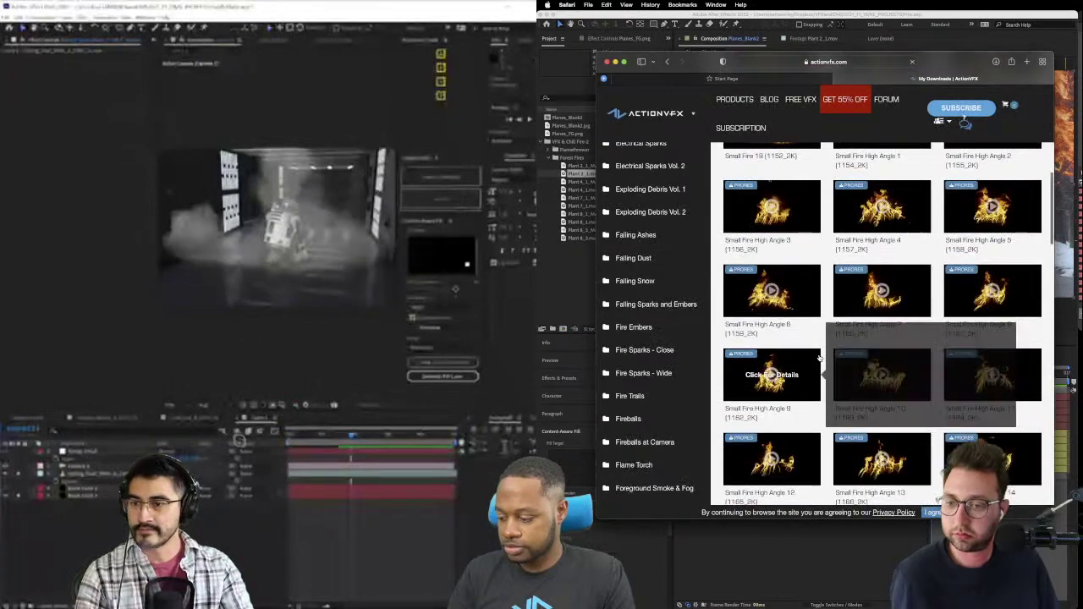
scroll(821, 326, "down", 1)
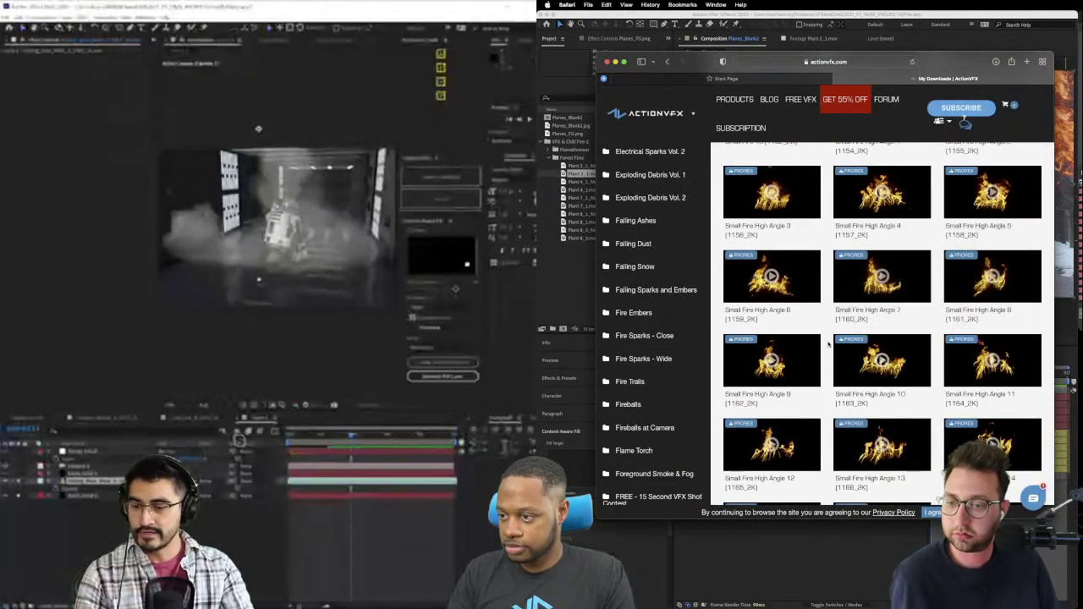
scroll(828, 344, "down", 6)
scroll(829, 344, "up", 5)
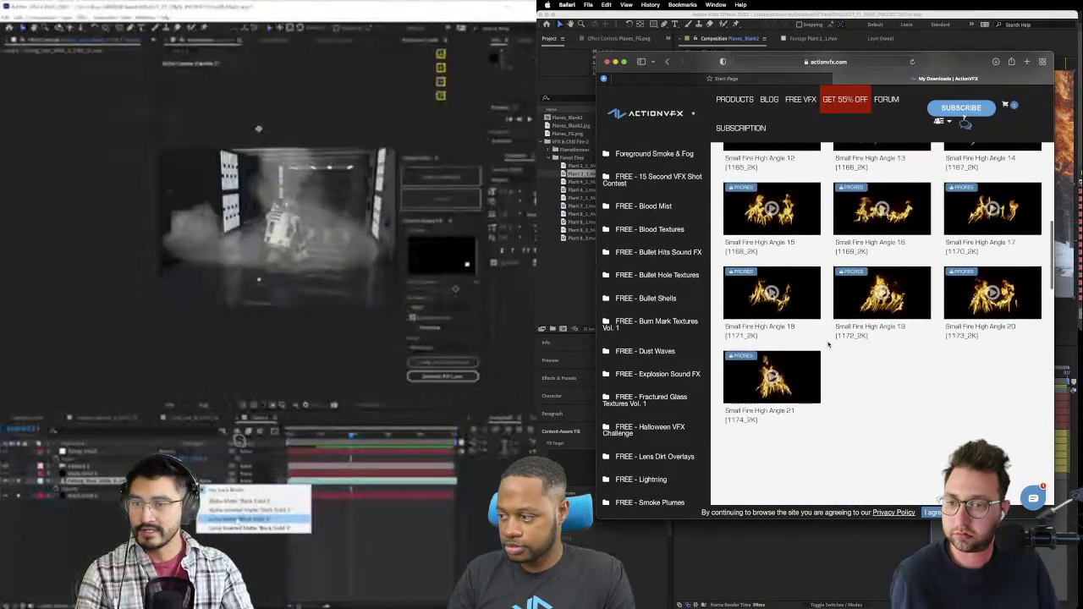
scroll(828, 344, "up", 2)
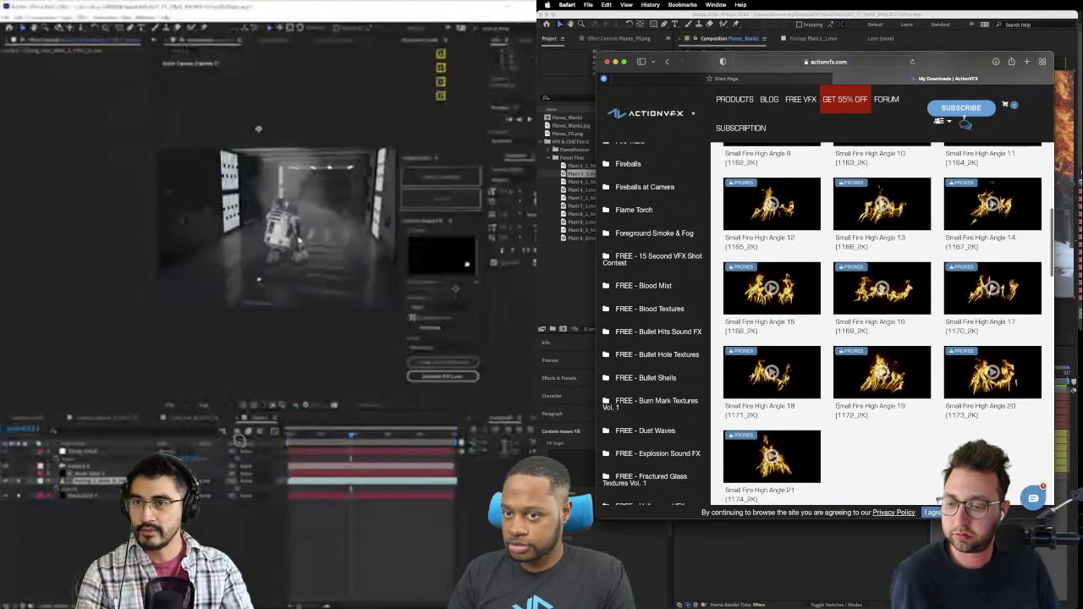
scroll(826, 412, "up", 10)
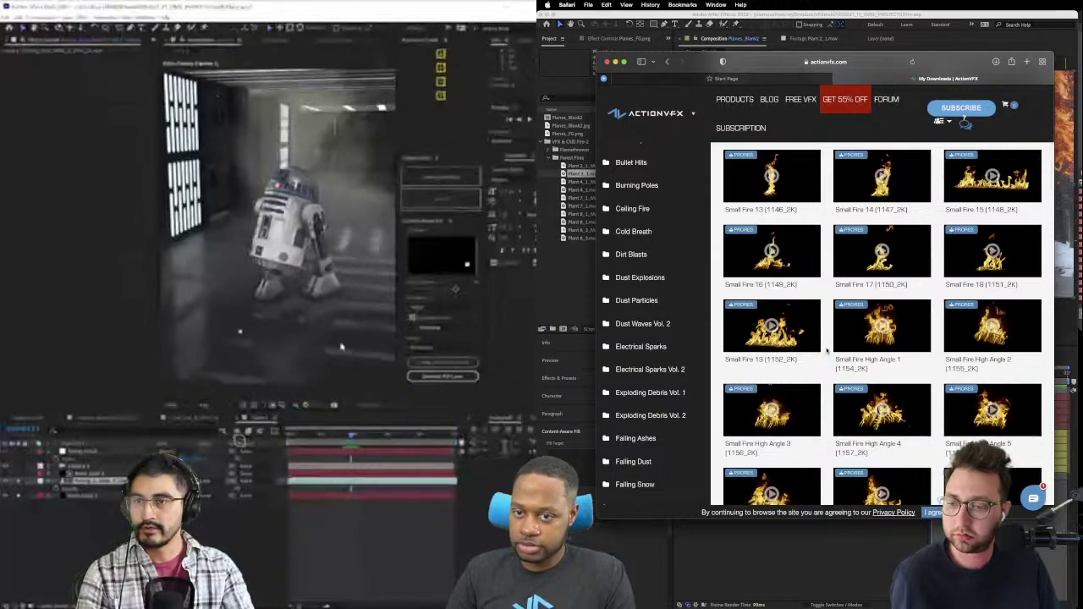
left_click(735, 229)
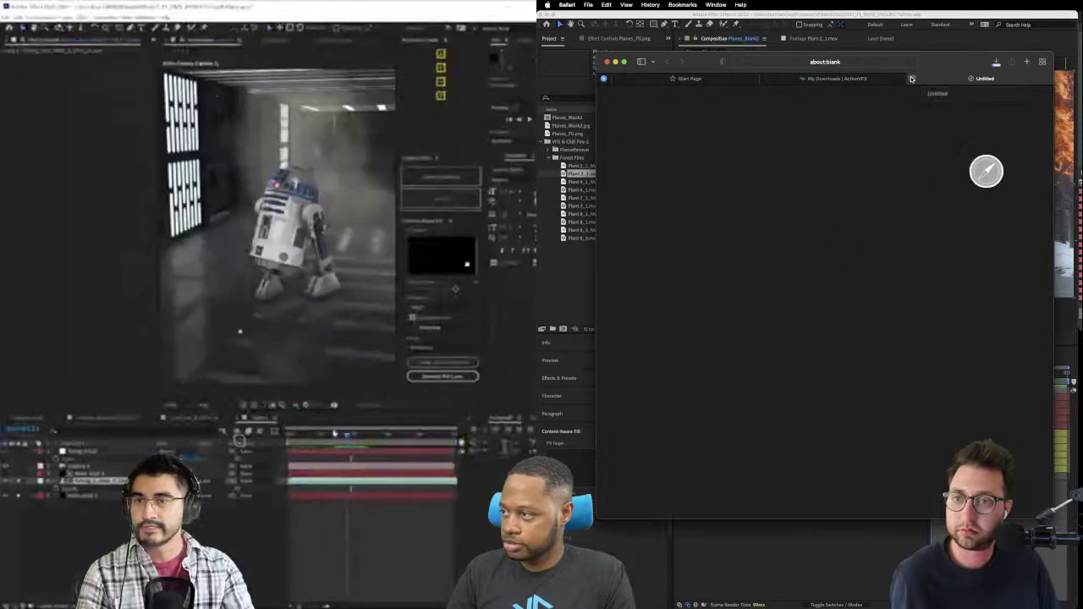
scroll(826, 221, "up", 3)
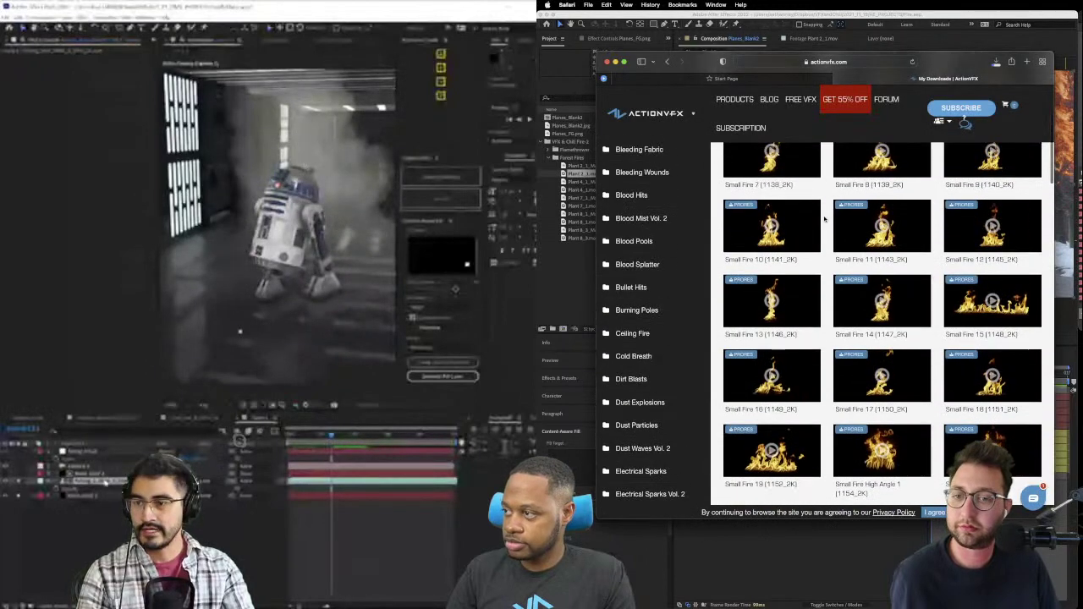
left_click(952, 205)
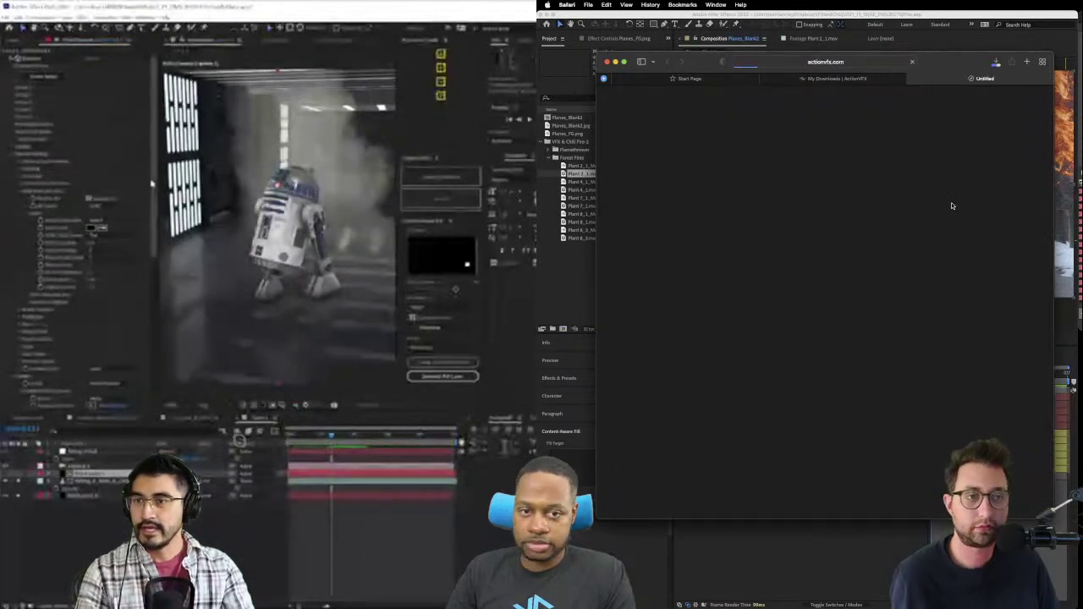
left_click(912, 78)
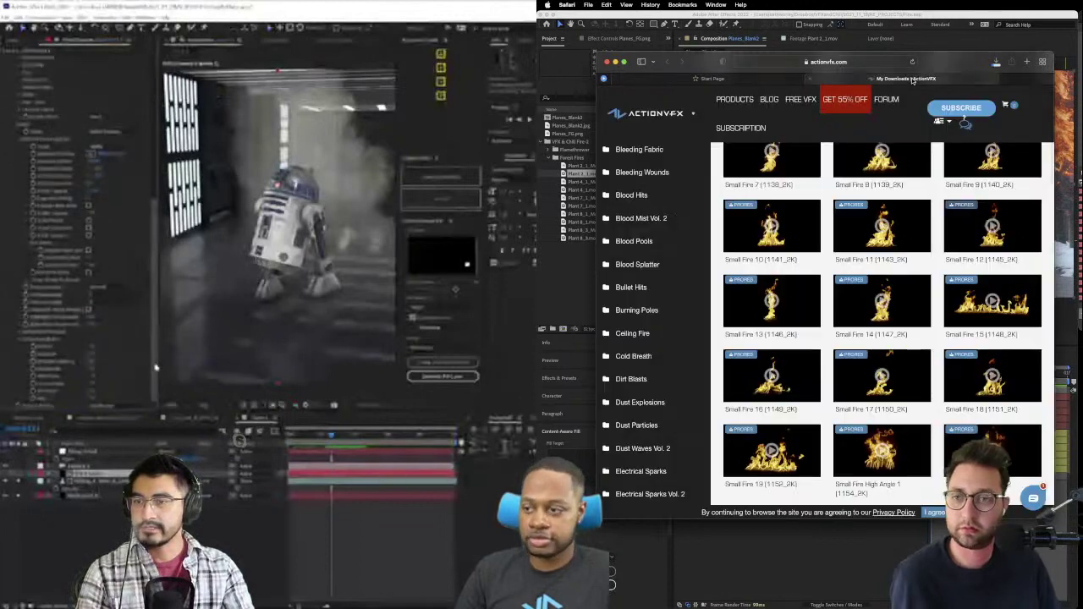
scroll(820, 188, "up", 4)
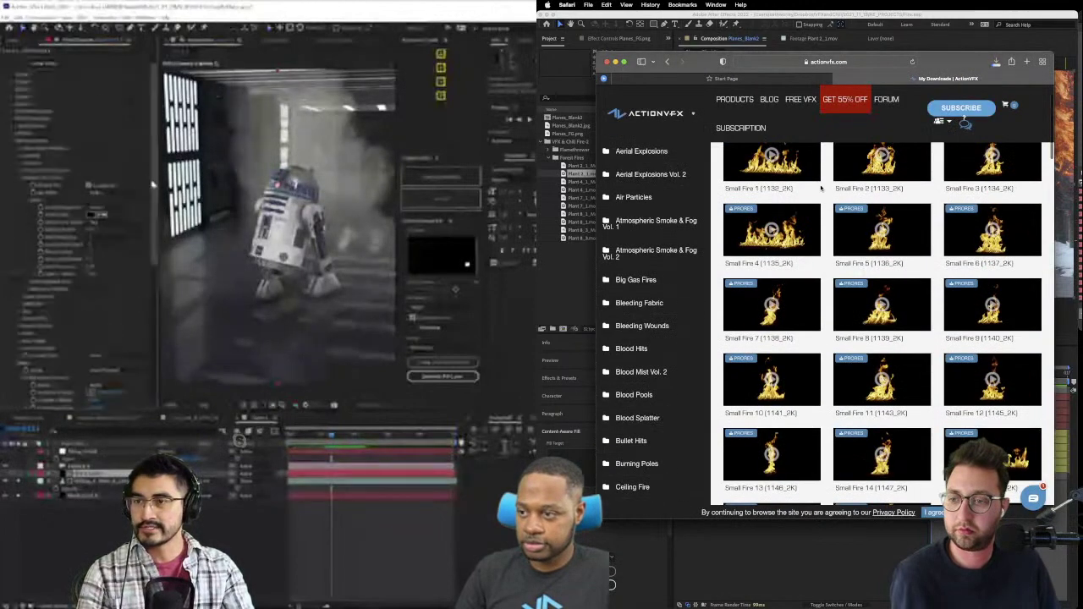
left_click(859, 212)
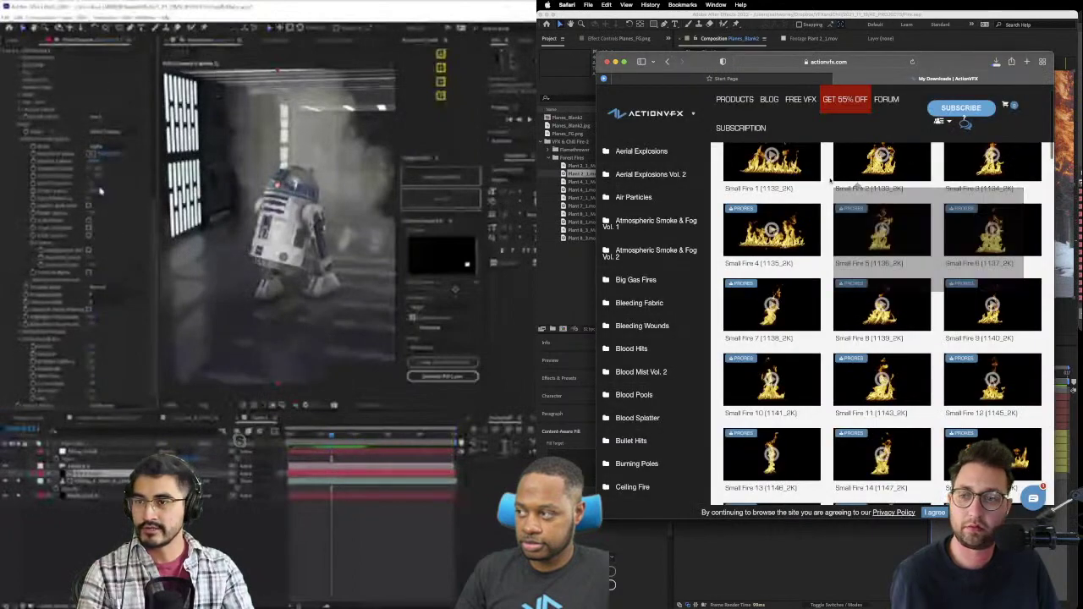
- Expand the Fire Embers and Falling Sparks and Embers categories in the sidebar
scroll(830, 179, "down", 5)
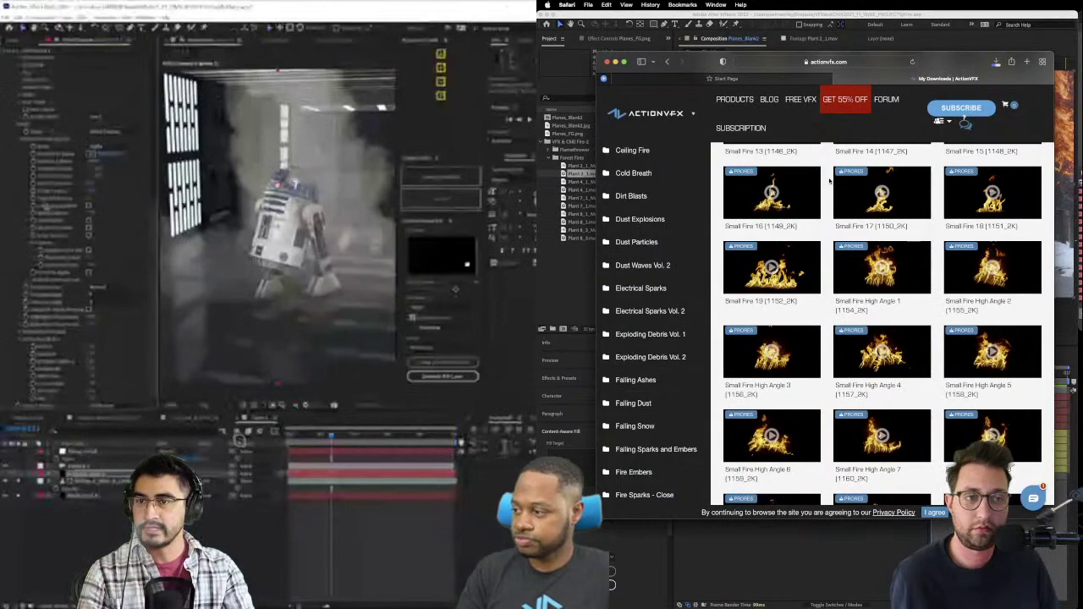
scroll(830, 179, "down", 1)
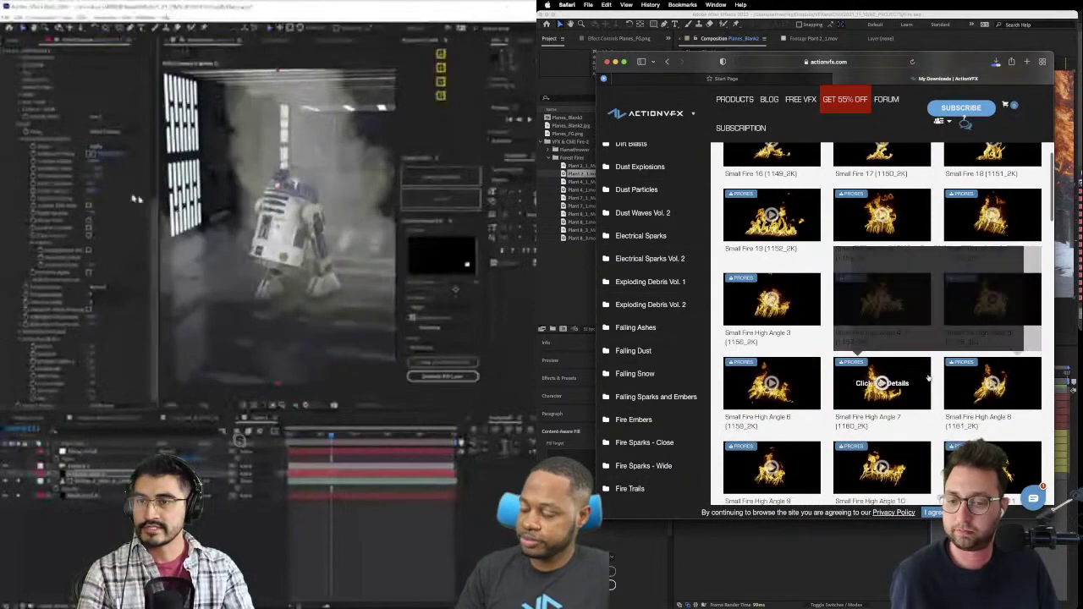
scroll(617, 346, "down", 3)
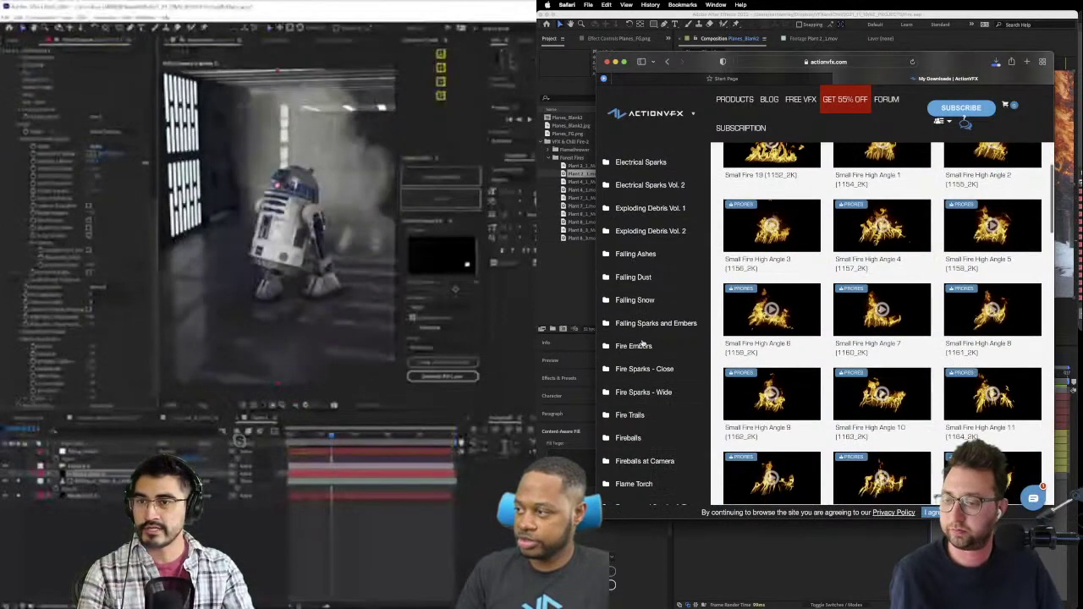
scroll(643, 343, "down", 8)
scroll(643, 343, "down", 5)
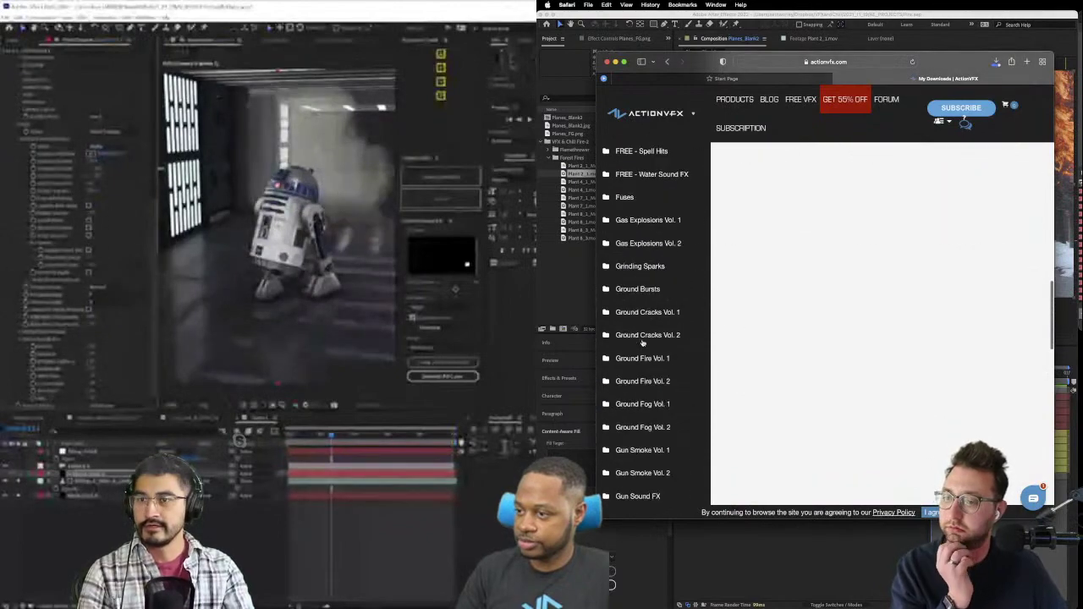
scroll(643, 343, "up", 5)
scroll(643, 342, "up", 2)
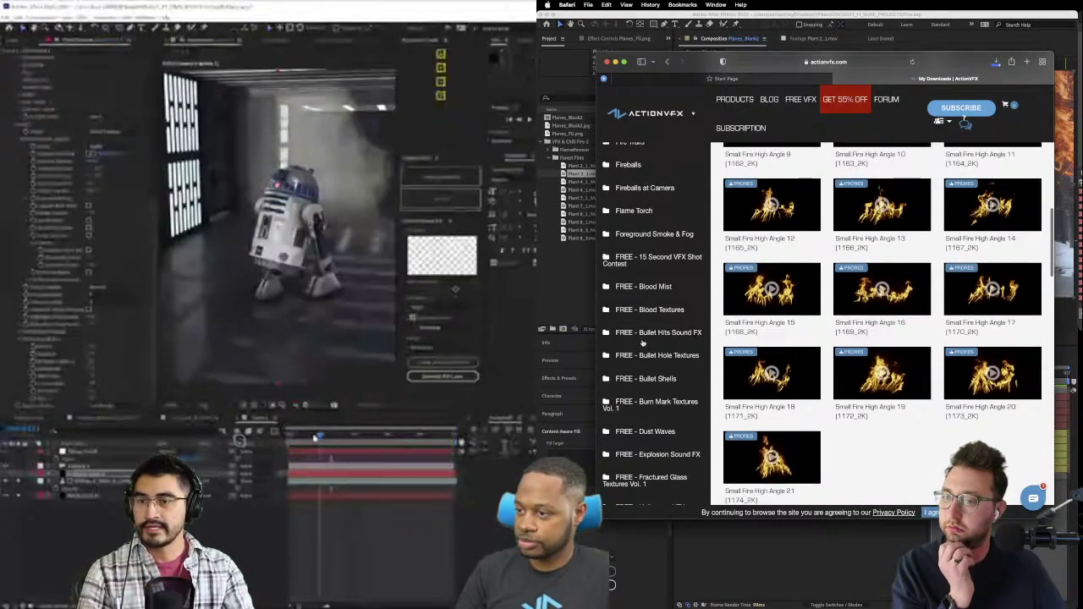
scroll(641, 339, "up", 3)
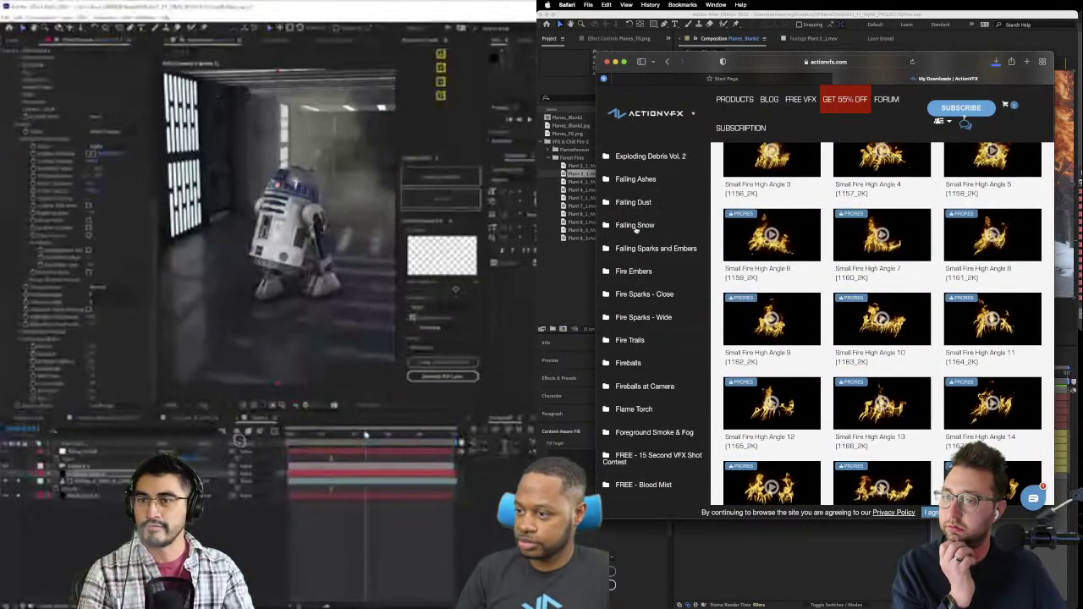
left_click(632, 269)
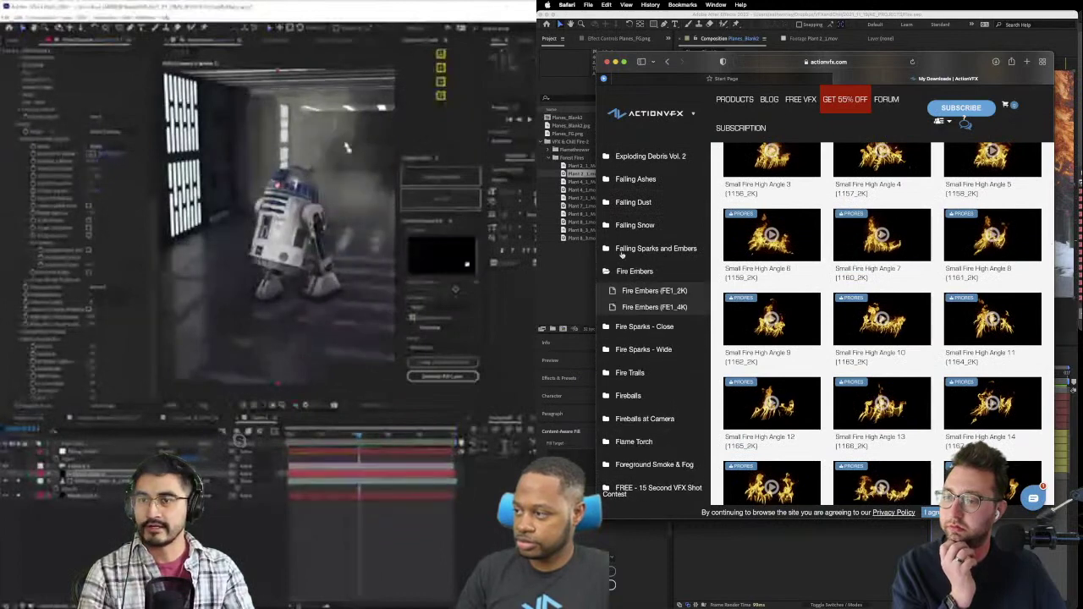
left_click(622, 252)
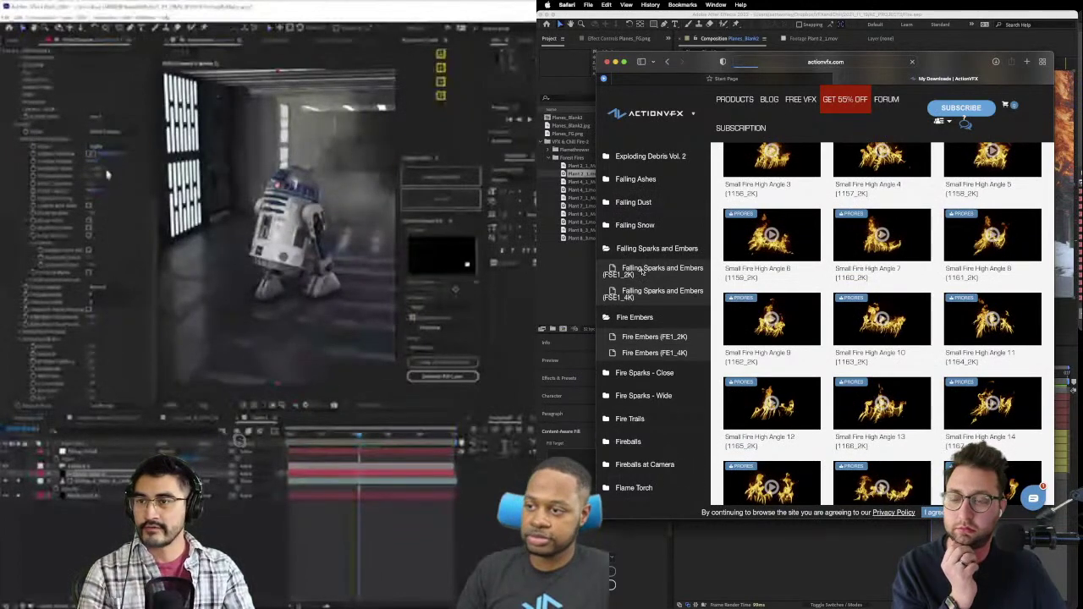
- Browse the Falling Sparks and Embers FSE1_2K clips, then open the Falling Ashes FA1_2K pack
left_click(642, 271)
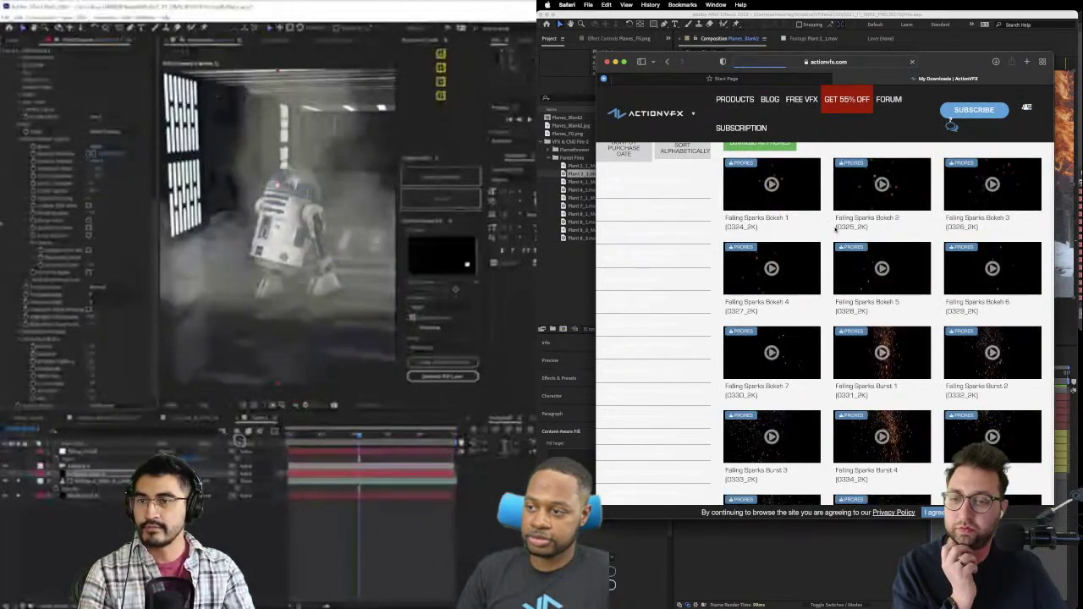
scroll(835, 229, "down", 10)
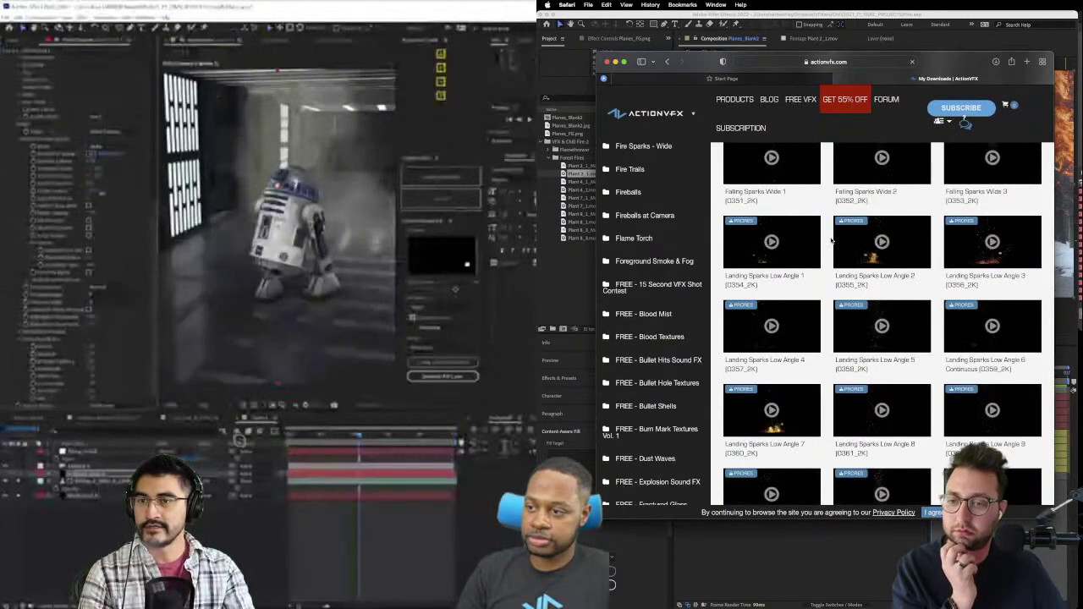
scroll(831, 241, "down", 5)
scroll(830, 241, "down", 3)
scroll(831, 240, "down", 5)
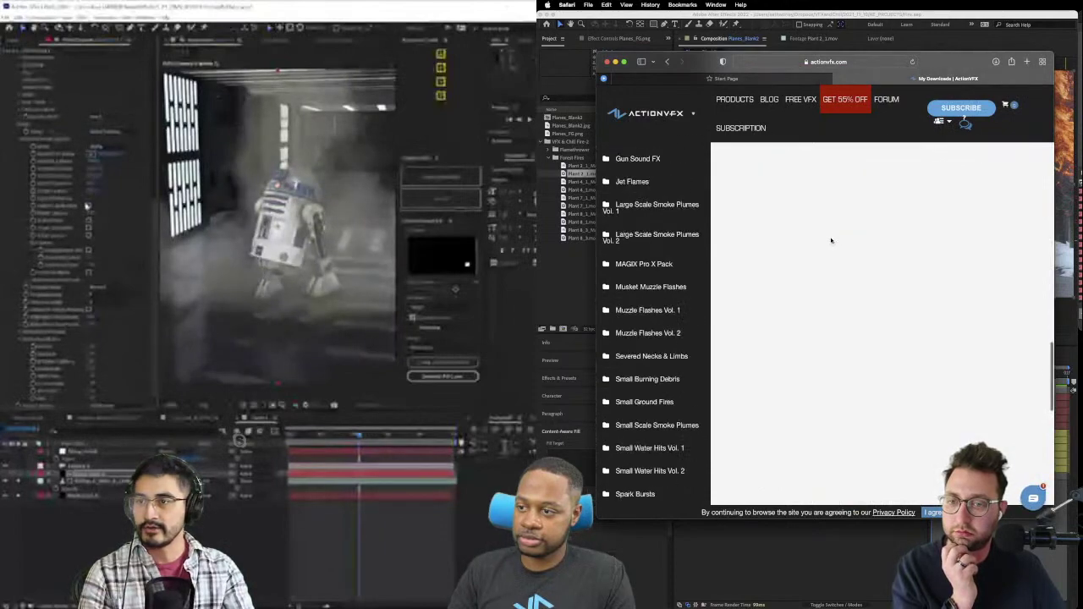
scroll(830, 240, "up", 10)
scroll(831, 240, "up", 3)
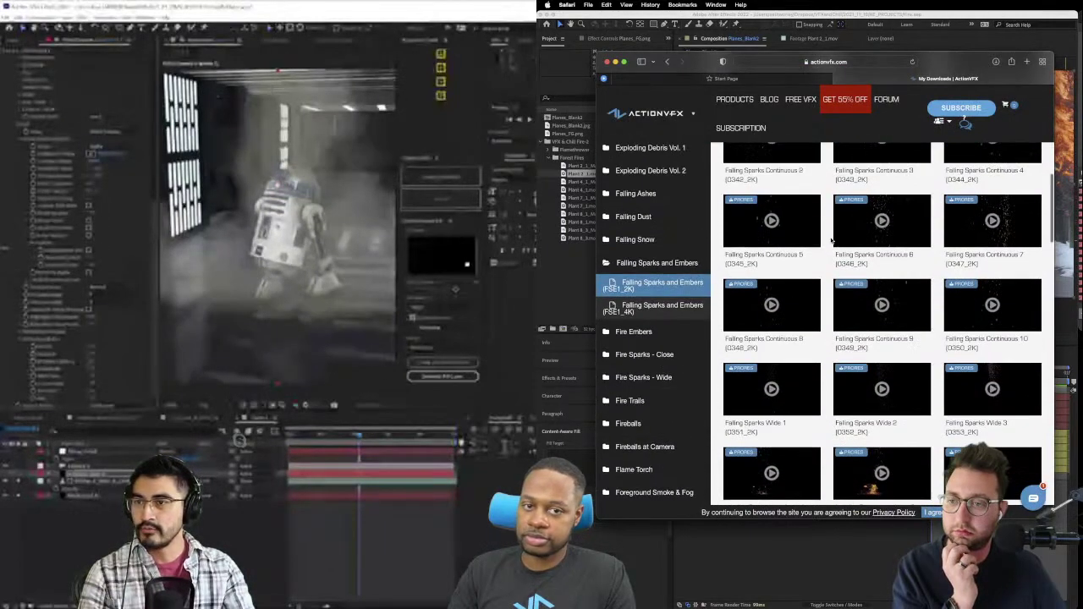
scroll(831, 241, "up", 2)
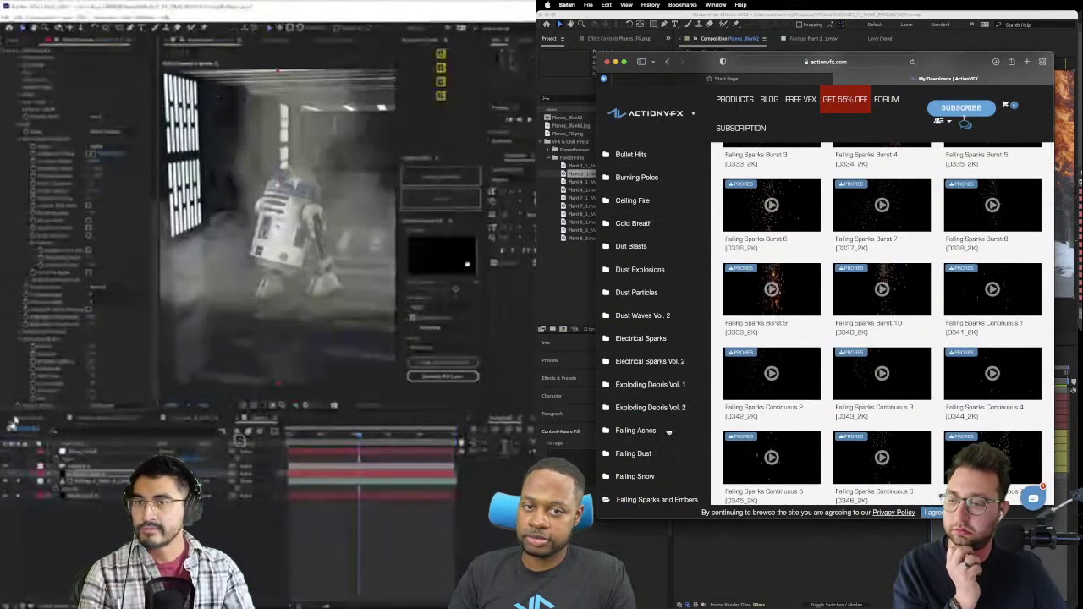
scroll(651, 454, "down", 2)
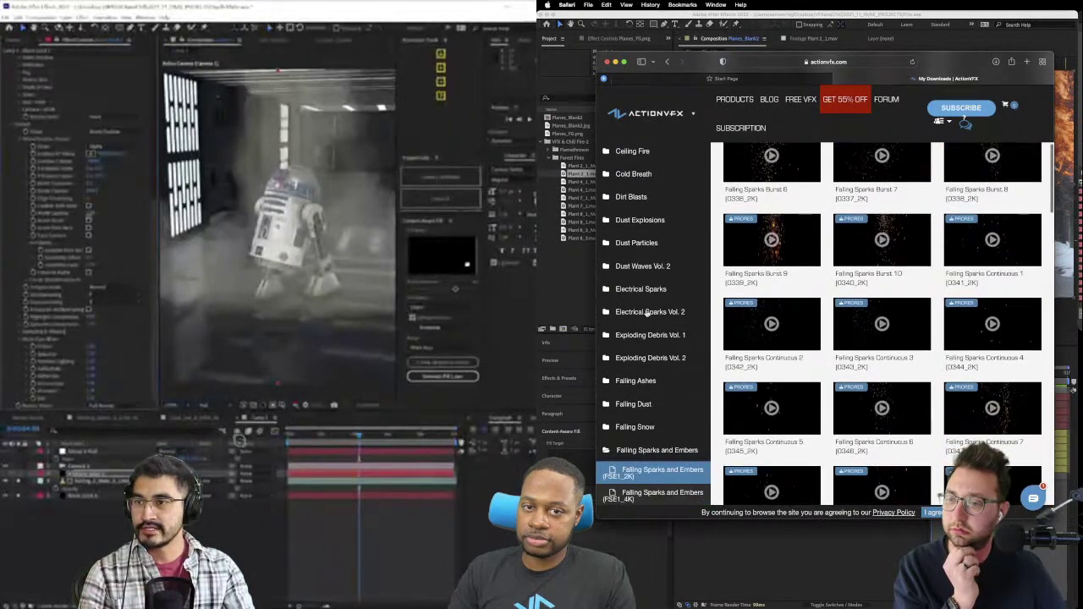
left_click(642, 381)
left_click(643, 406)
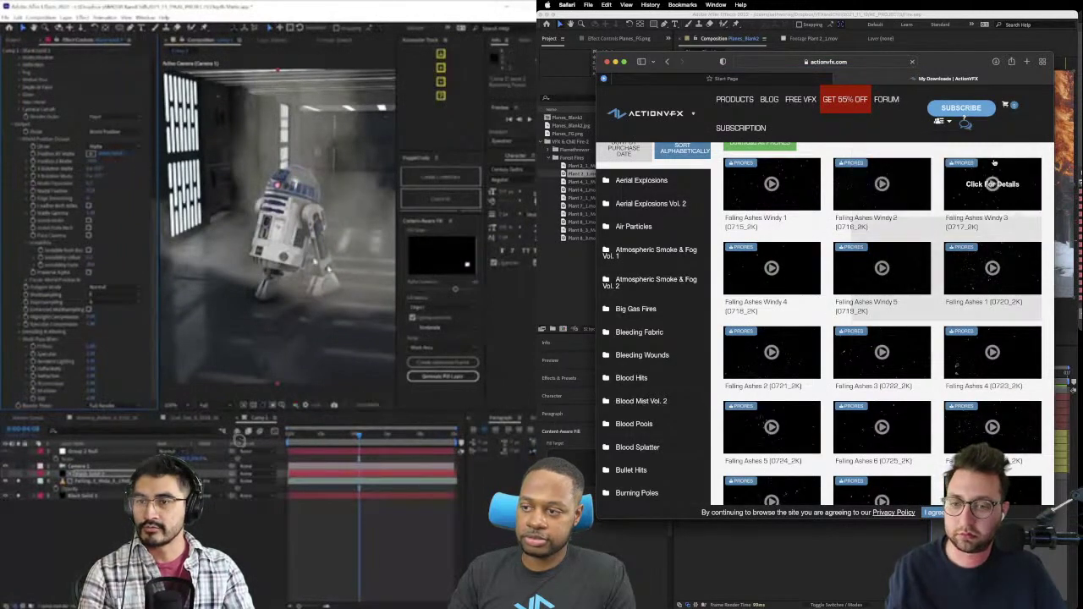
- Download the ProRes versions of Falling Ashes Windy 3 and Falling Ashes 7
left_click(965, 164)
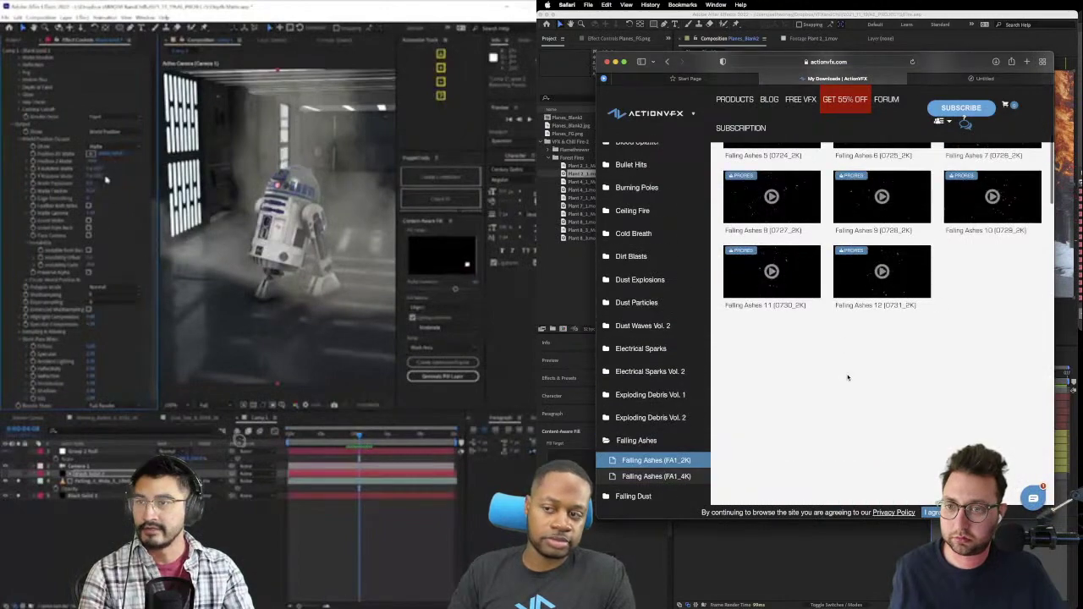
scroll(821, 368, "up", 3)
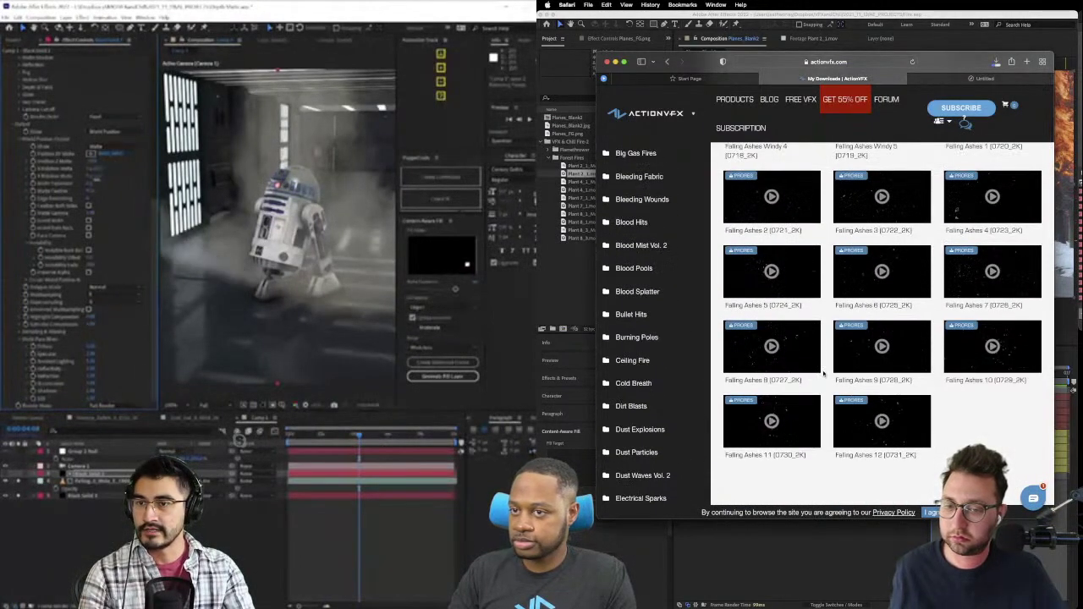
left_click(953, 250)
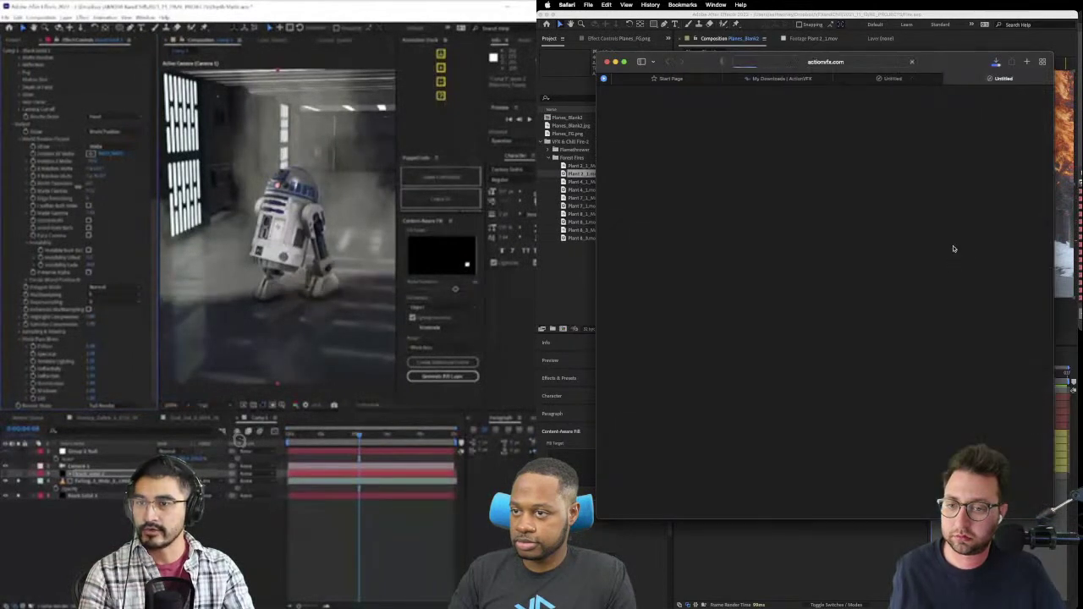
left_click(948, 79)
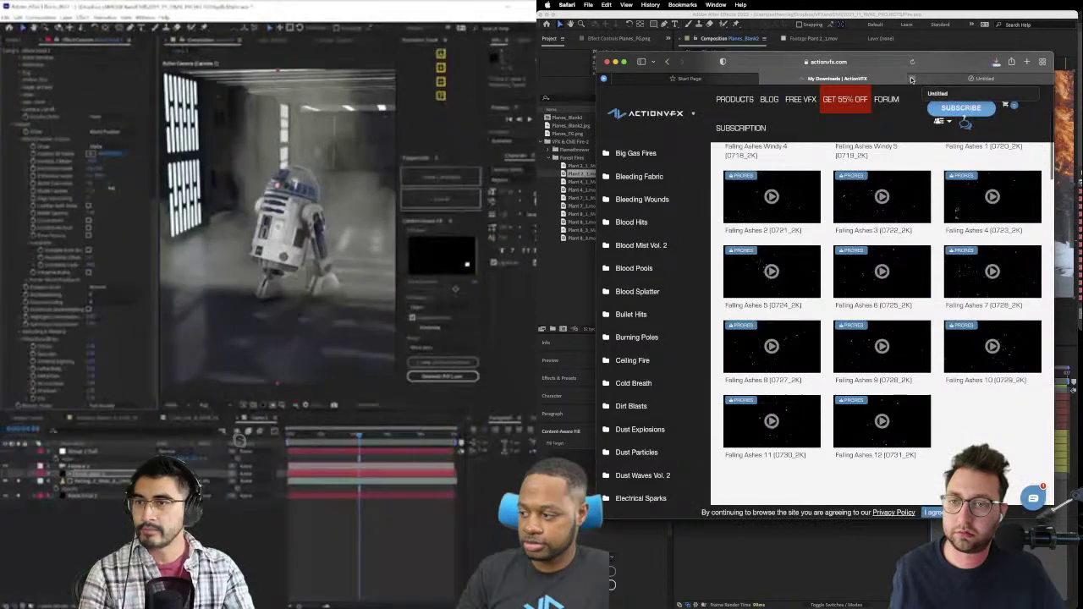
- Scroll the sidebar and expand the Fire Embers category
scroll(627, 397, "down", 3)
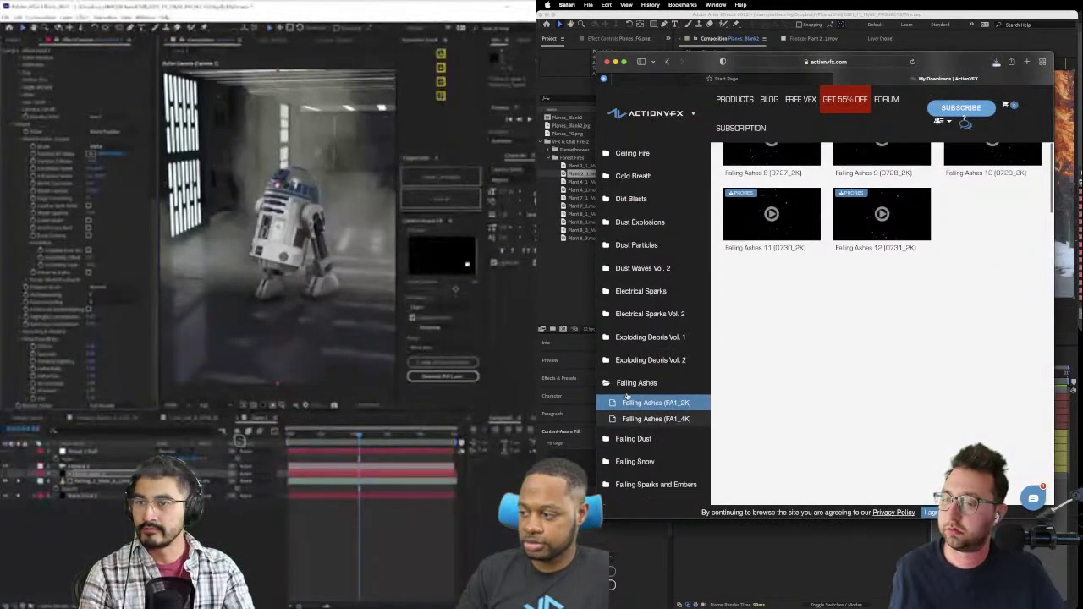
scroll(637, 439, "down", 2)
scroll(633, 457, "down", 1)
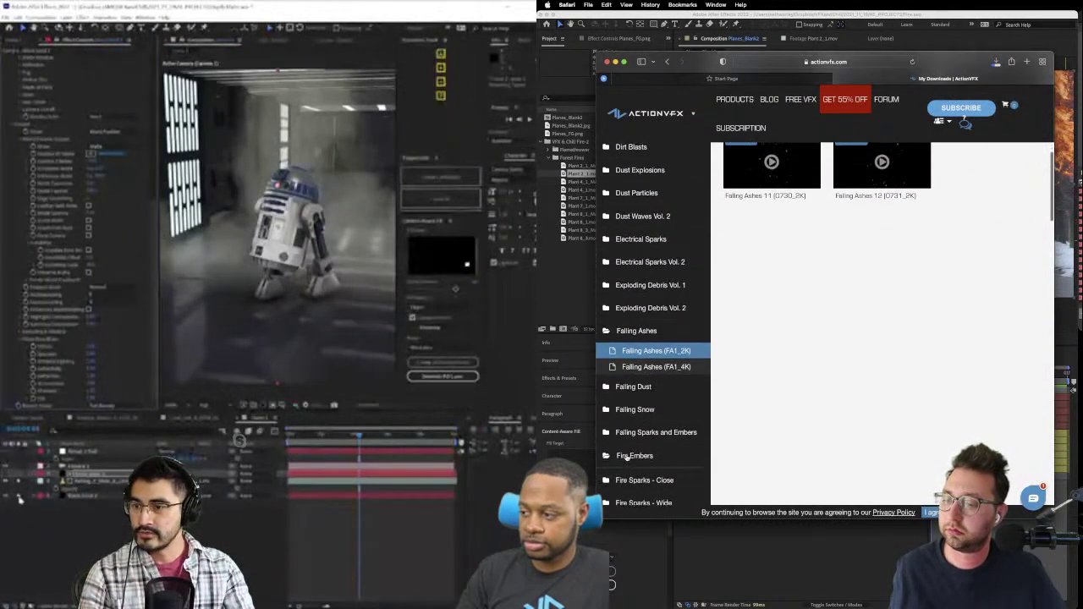
left_click(626, 457)
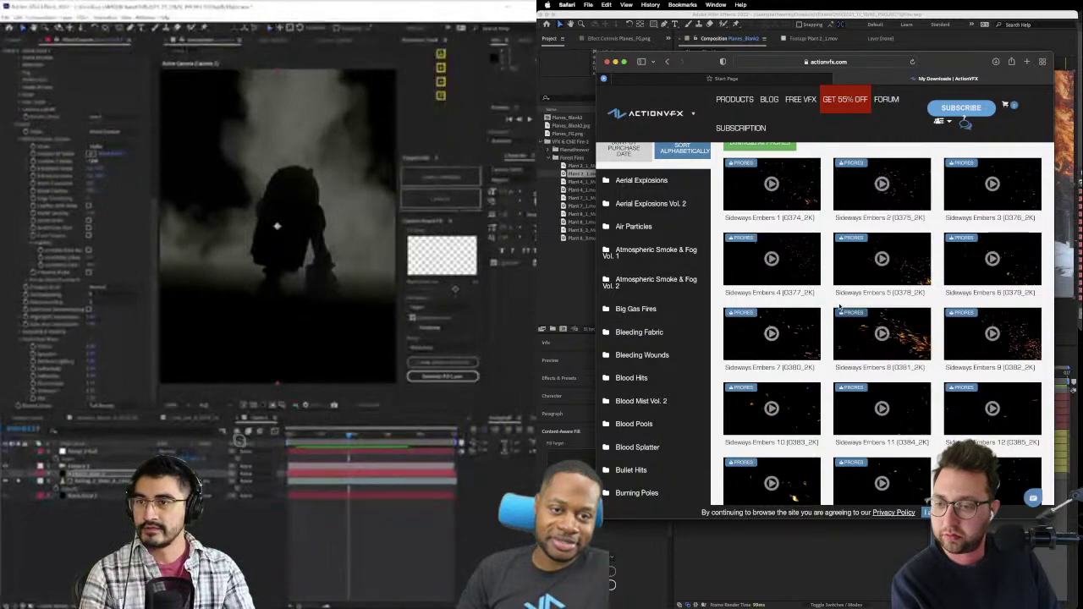
- Download the ProRes version of Sideways Embers 1 and close the blank tab
scroll(840, 307, "down", 5)
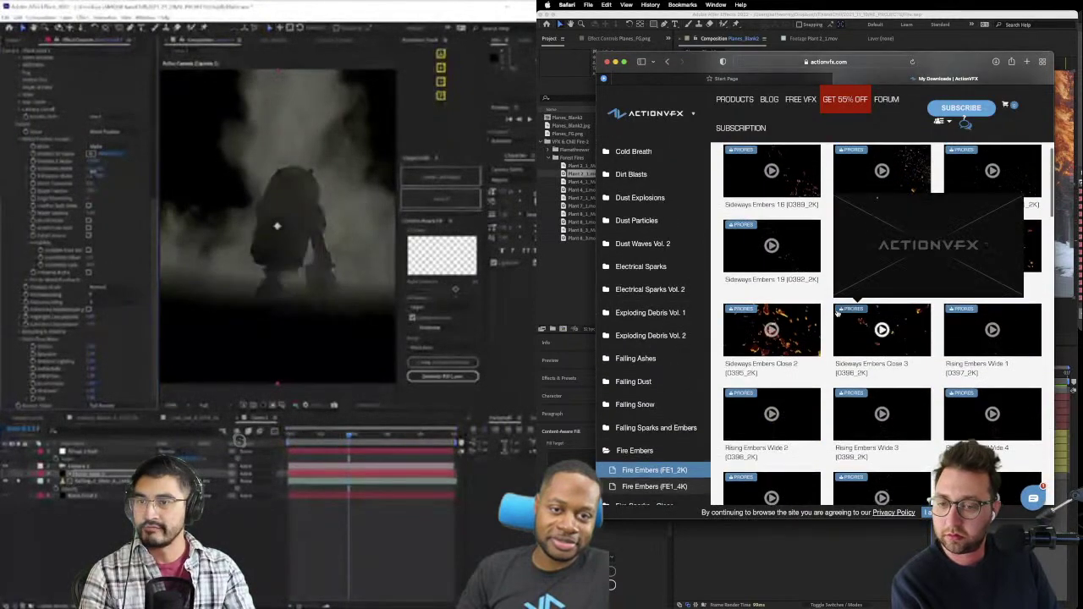
scroll(838, 313, "down", 3)
scroll(833, 320, "down", 5)
scroll(829, 327, "up", 15)
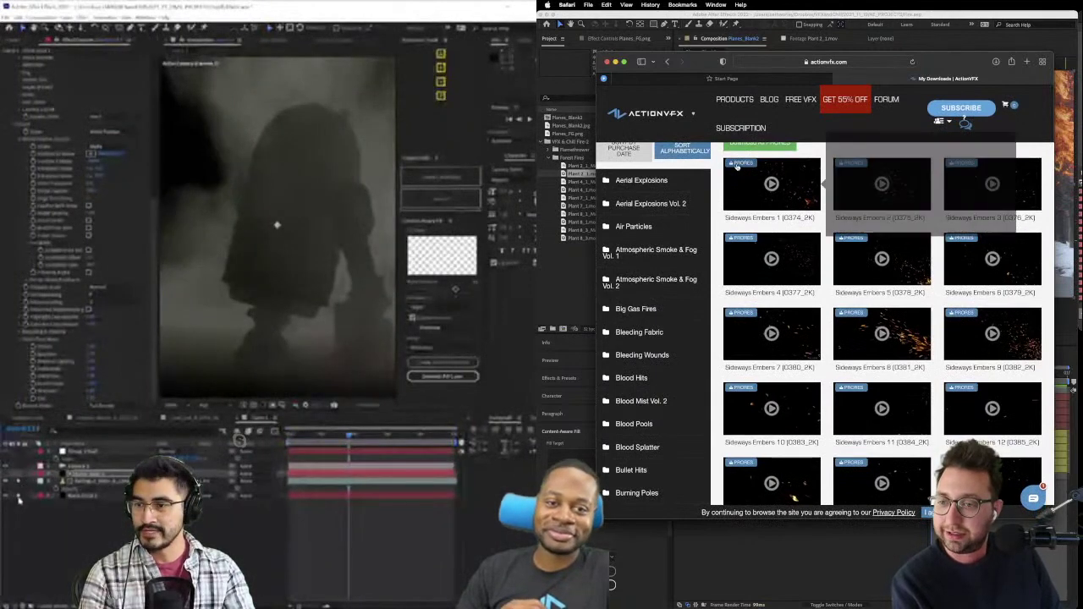
left_click(736, 160)
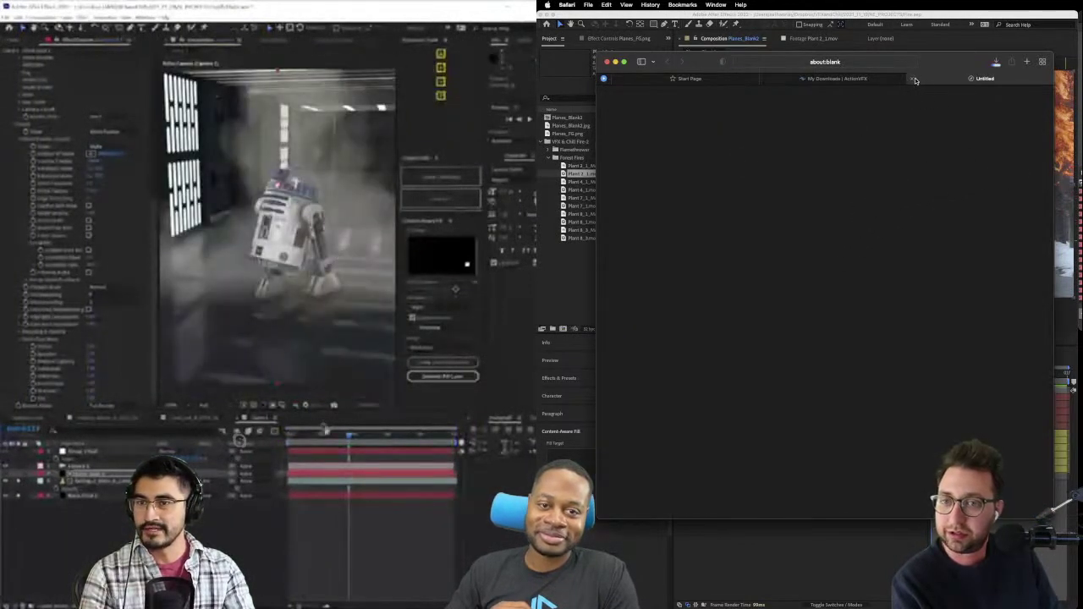
left_click(914, 79)
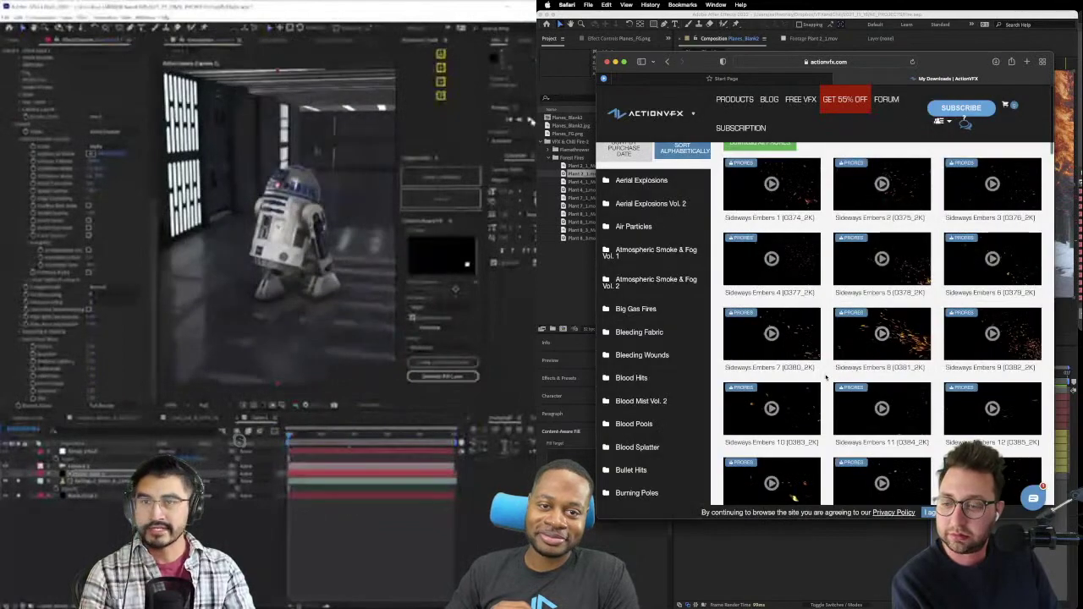
- Preview Sideways Embers 3, then scroll down through the Fire Embers 2K clips
scroll(826, 378, "down", 1)
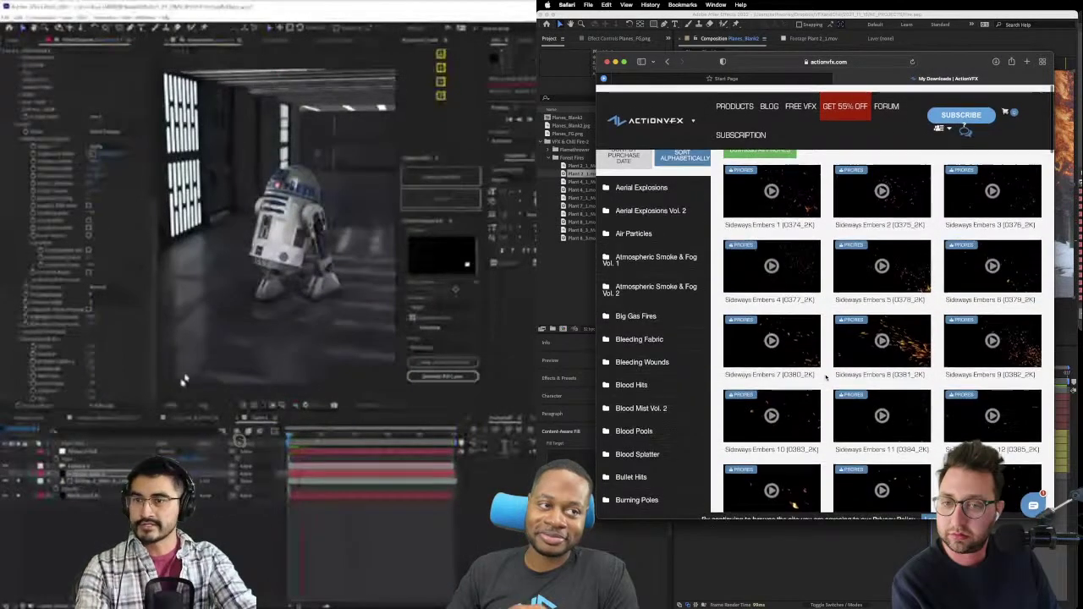
left_click(962, 166)
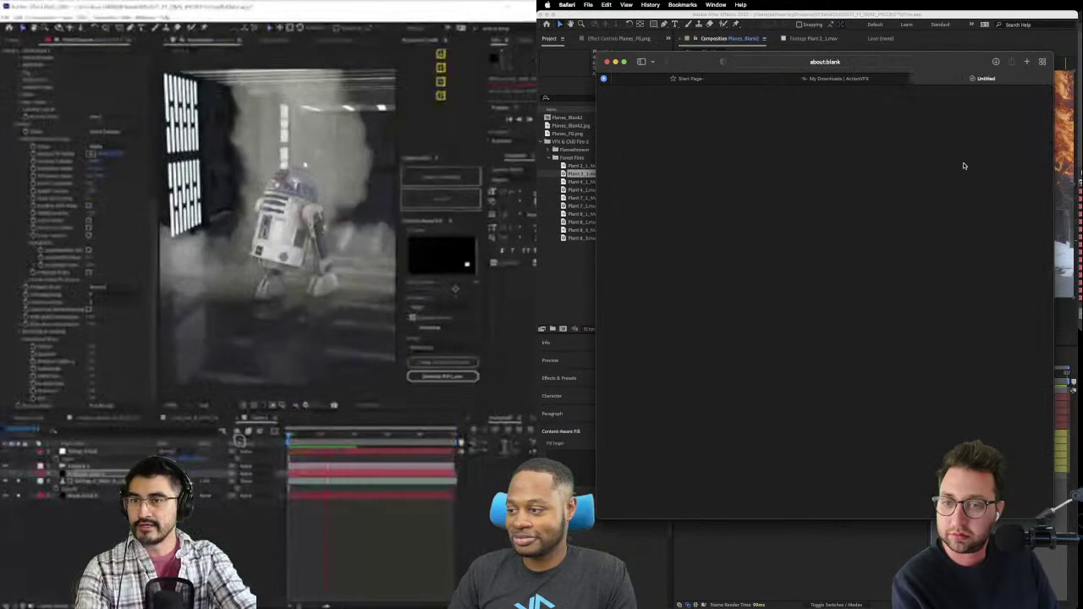
left_click(912, 79)
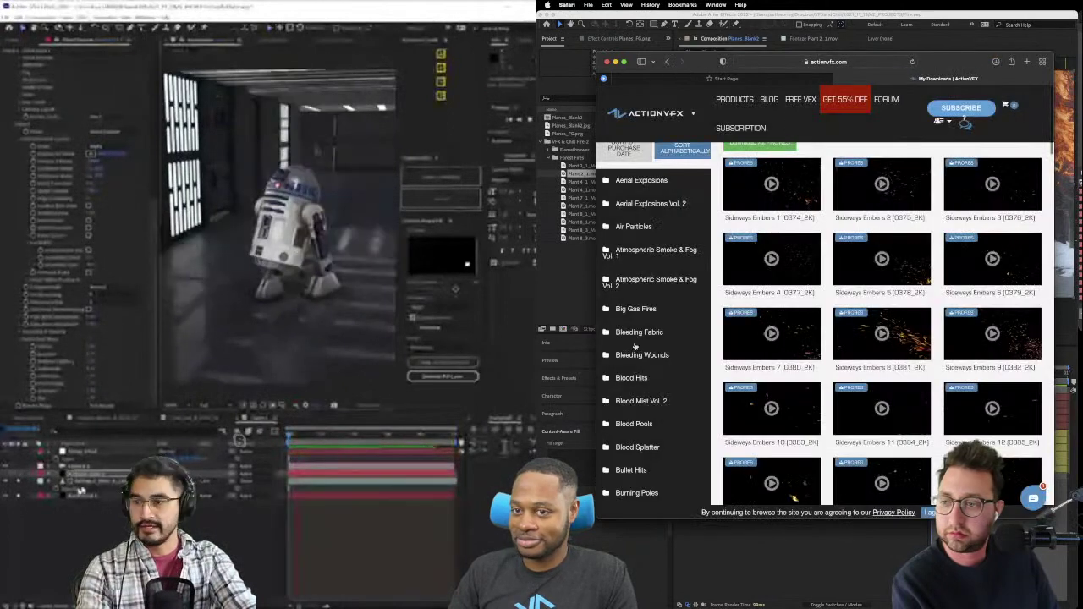
scroll(635, 347, "down", 5)
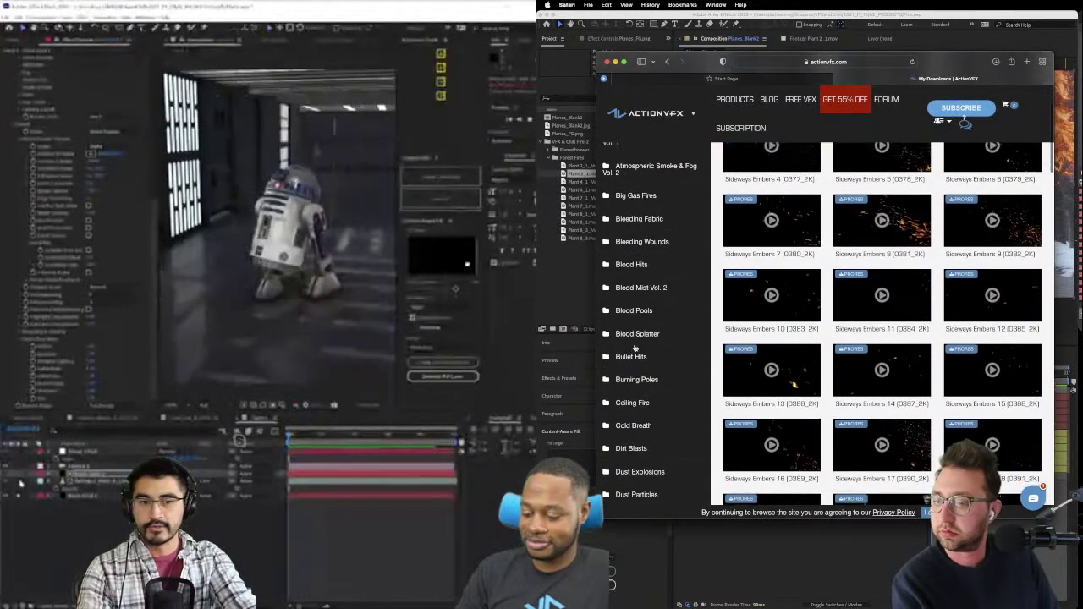
scroll(638, 348, "down", 5)
scroll(640, 349, "down", 5)
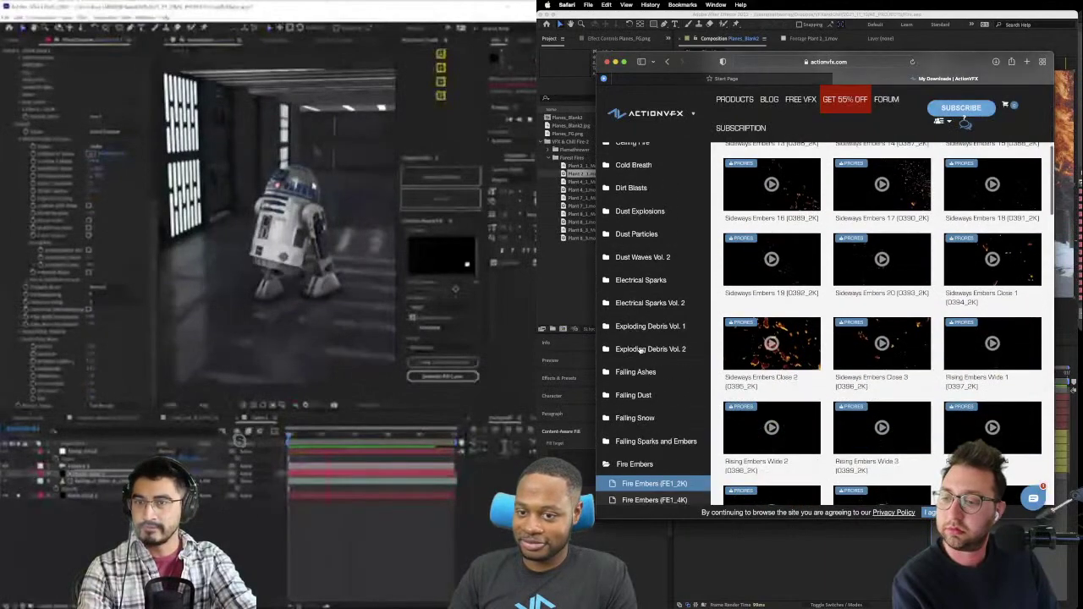
scroll(640, 347, "down", 4)
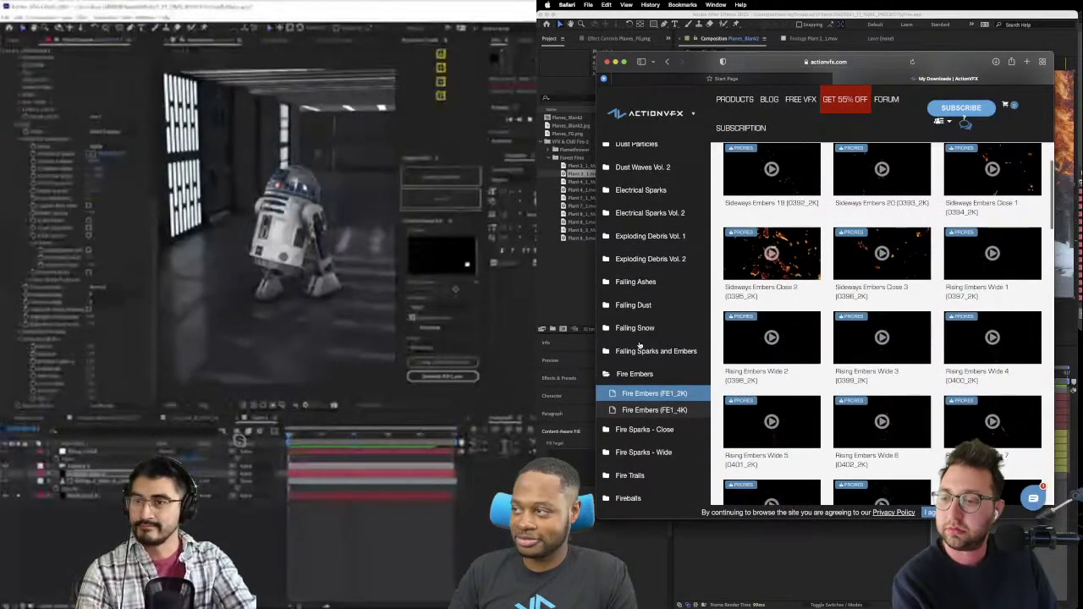
scroll(639, 342, "down", 2)
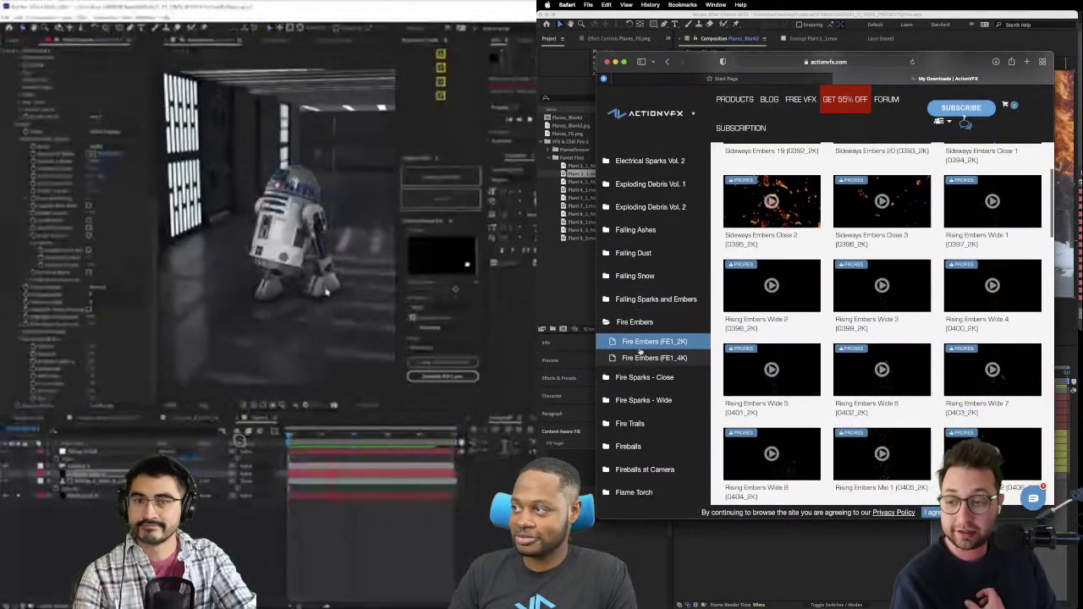
- Show the Fire Sparks - Wide 2K (FSW_2K) clips and browse the sparks thumbnails
left_click(635, 401)
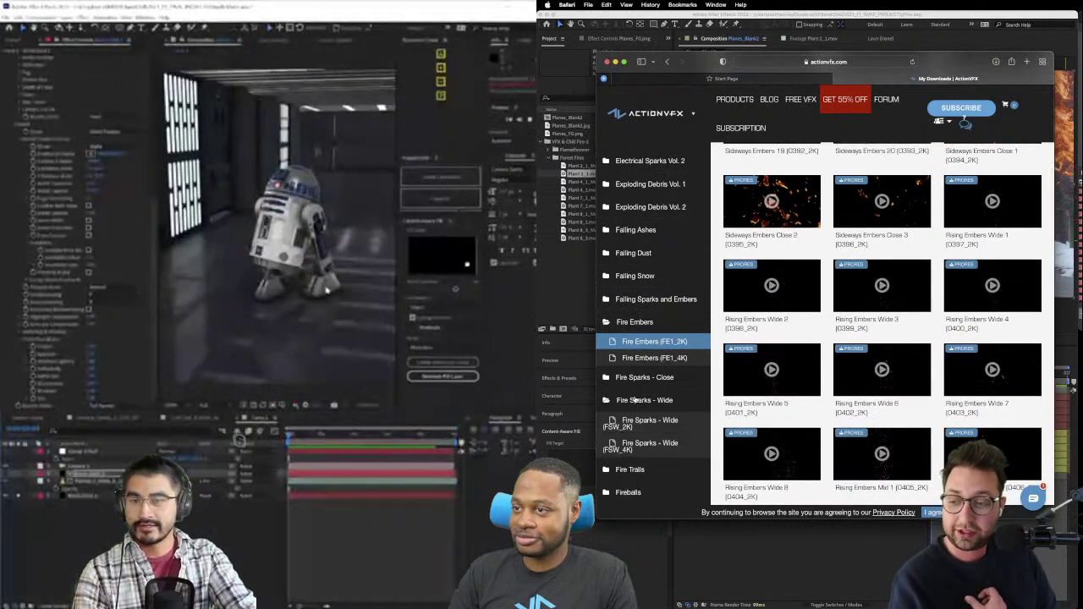
left_click(647, 419)
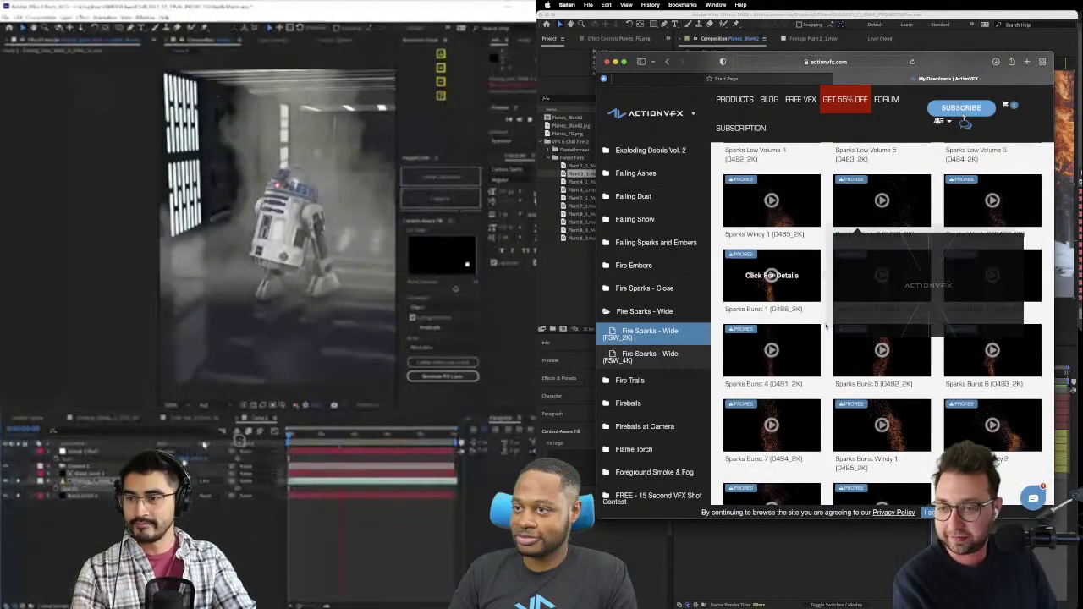
scroll(820, 377, "down", 3)
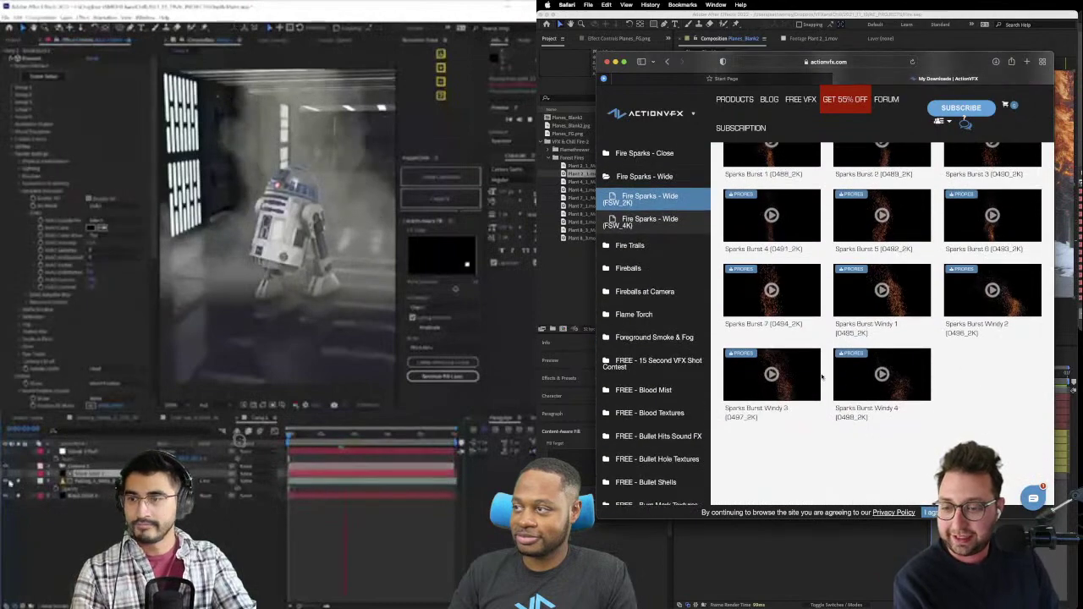
scroll(820, 377, "up", 10)
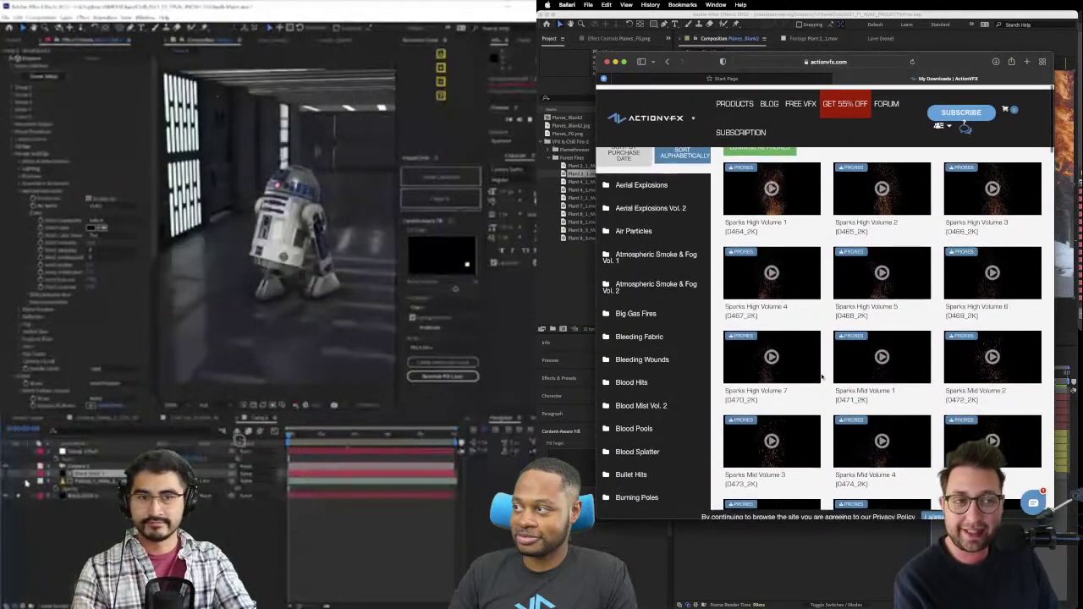
scroll(821, 378, "down", 7)
scroll(821, 377, "down", 3)
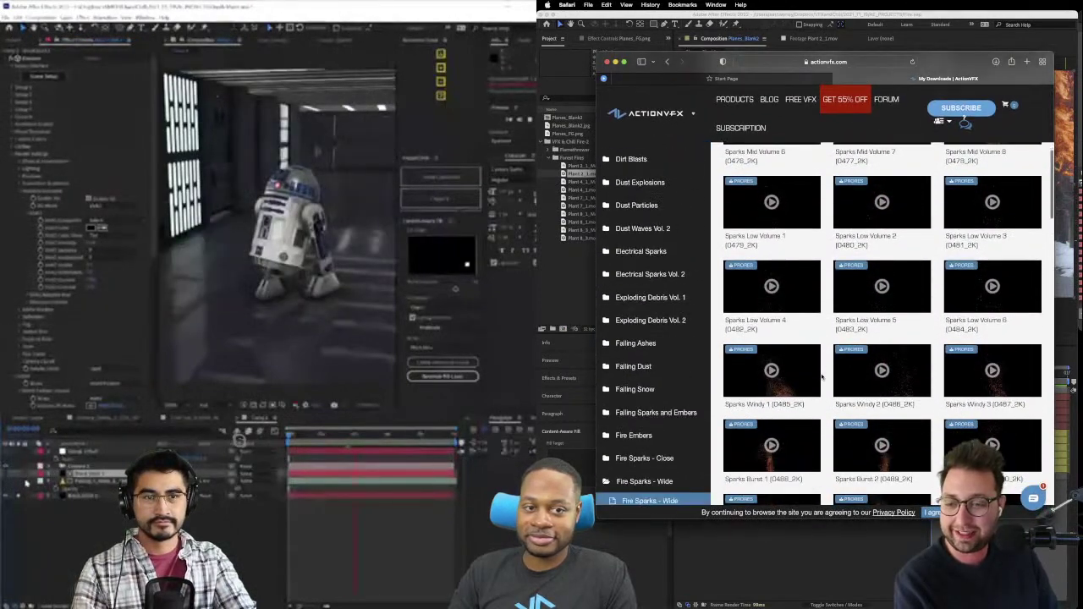
scroll(821, 377, "down", 2)
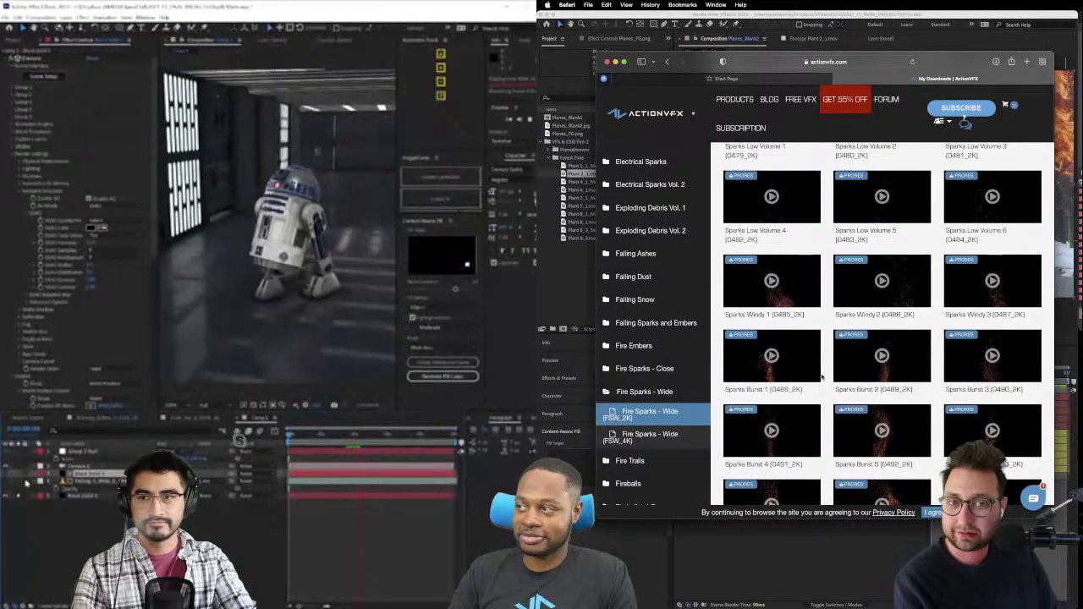
scroll(821, 377, "down", 3)
left_click(81, 494)
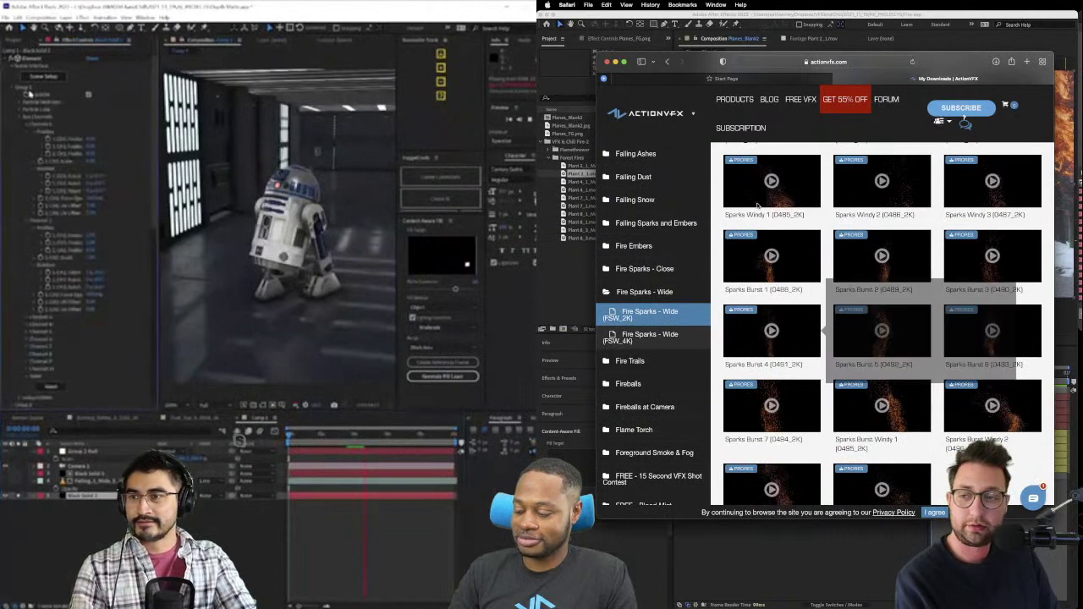
- Preview the Sparks Windy 1 and Sparks Burst Windy 1 clips, closing the blank tabs
left_click(742, 164)
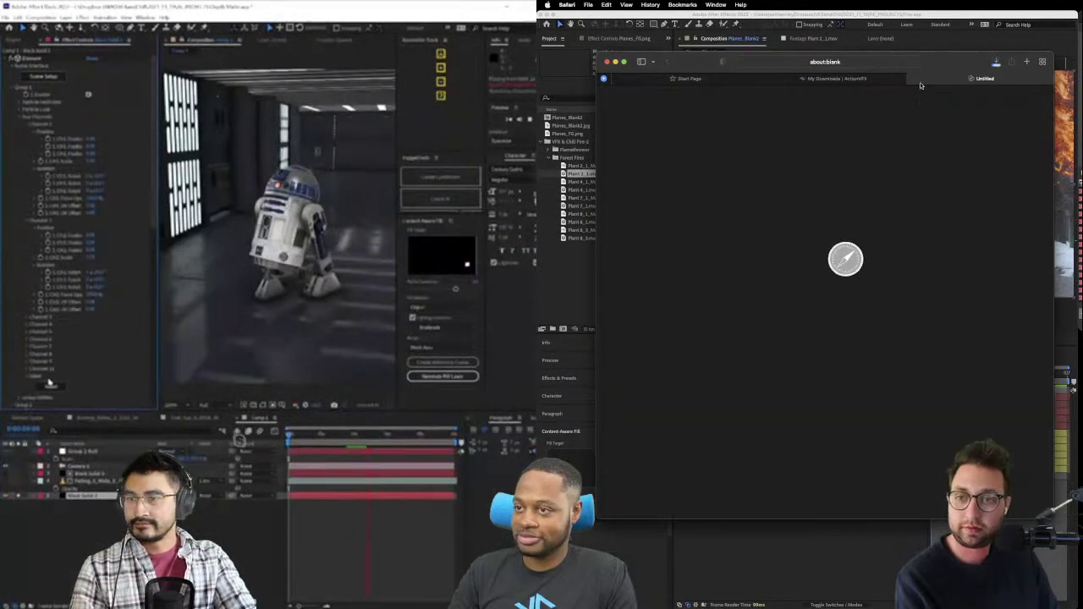
left_click(914, 79)
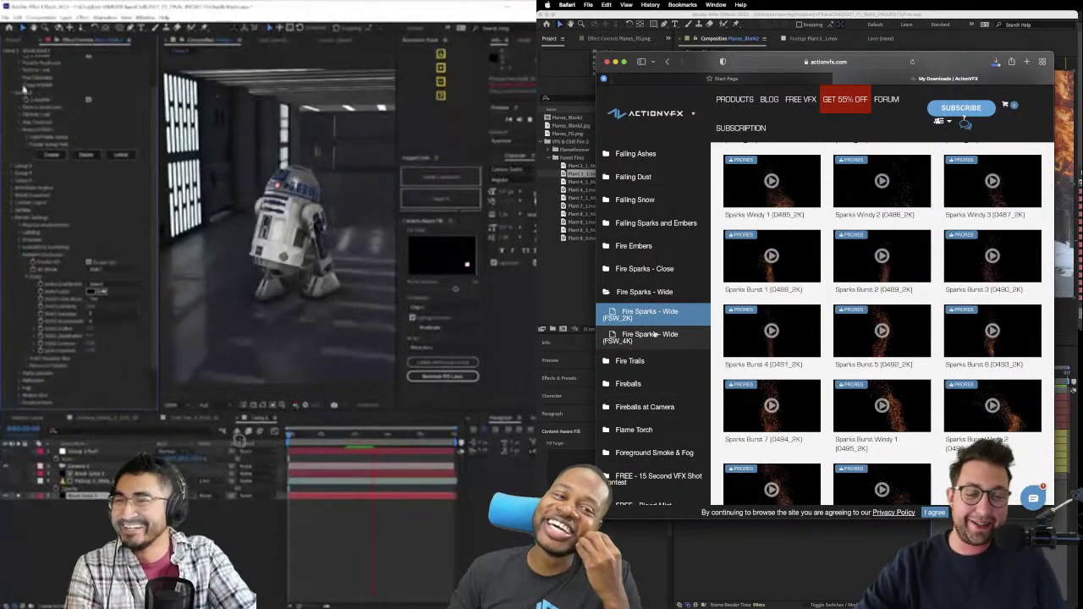
scroll(40, 161, "down", 10)
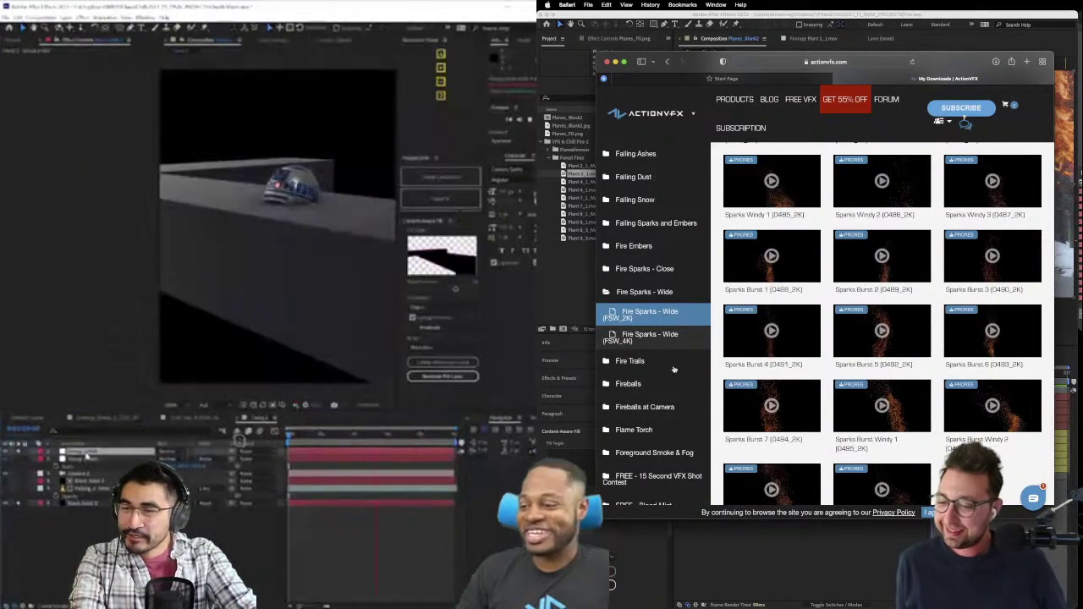
left_click(849, 384)
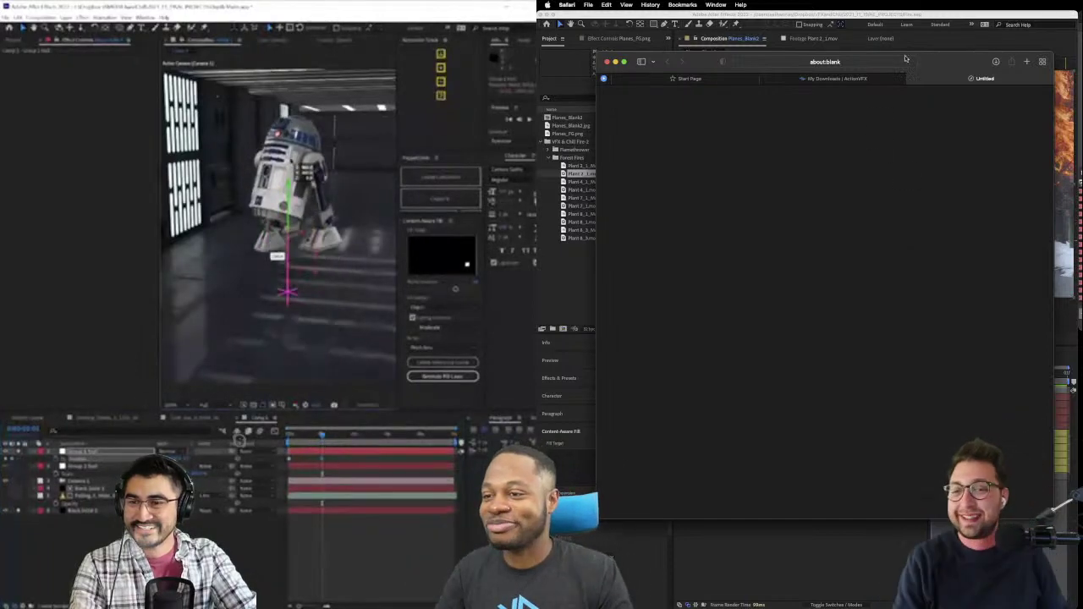
key("super+w")
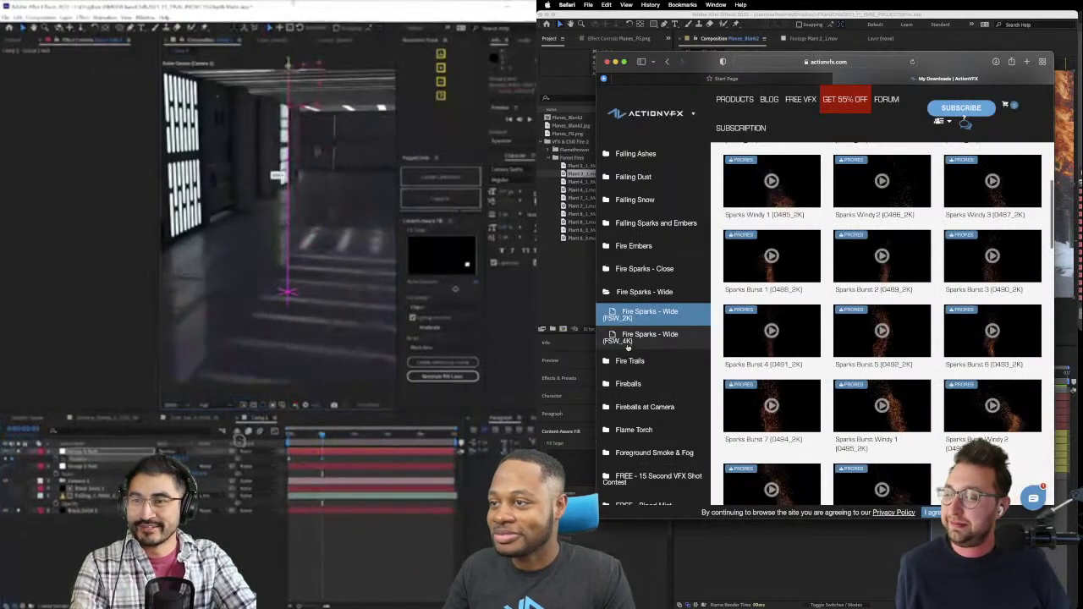
- Expand the Foreground Smoke & Fog folder to reveal its 2K and 4K-6K packs
scroll(661, 403, "down", 2)
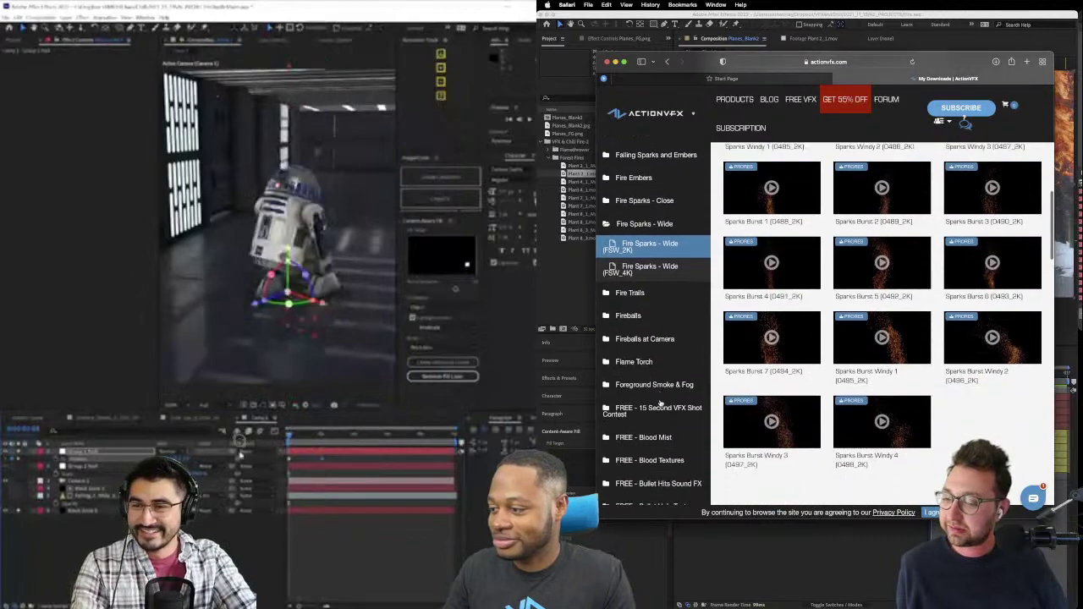
scroll(661, 403, "down", 2)
scroll(661, 404, "down", 2)
scroll(661, 404, "down", 1)
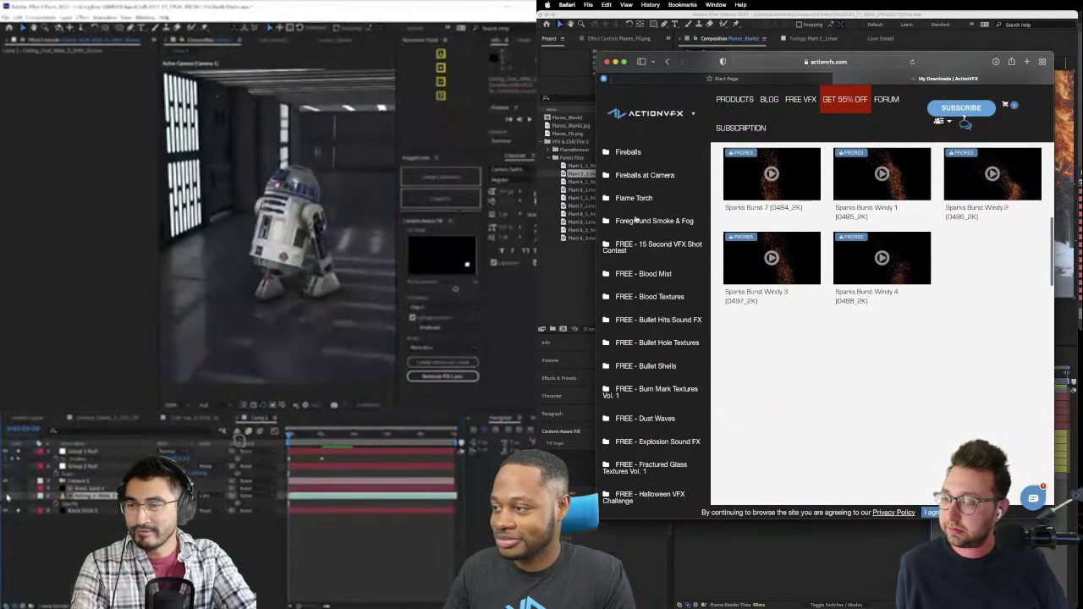
left_click(636, 221)
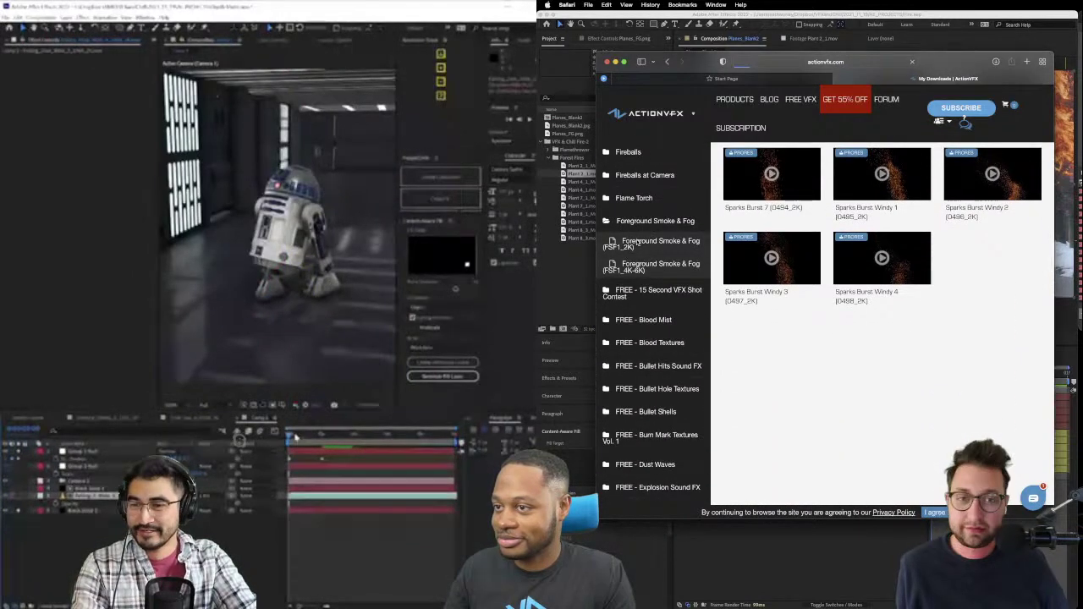
- Load the Foreground Smoke & Fog 2K clips and scroll through them
left_click(637, 242)
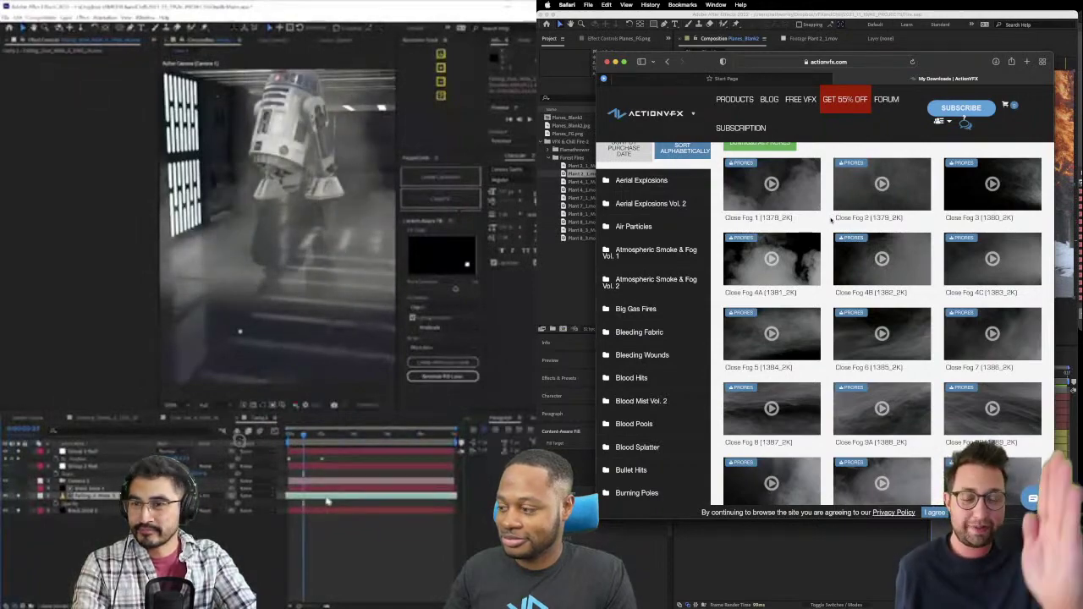
scroll(830, 220, "down", 10)
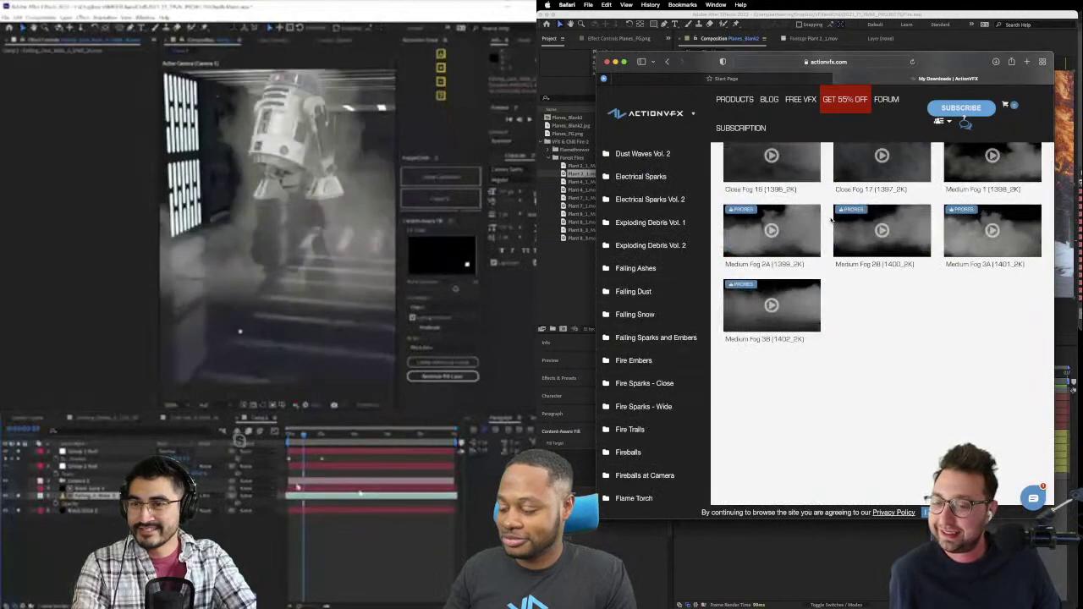
scroll(646, 355, "down", 3)
scroll(645, 354, "down", 4)
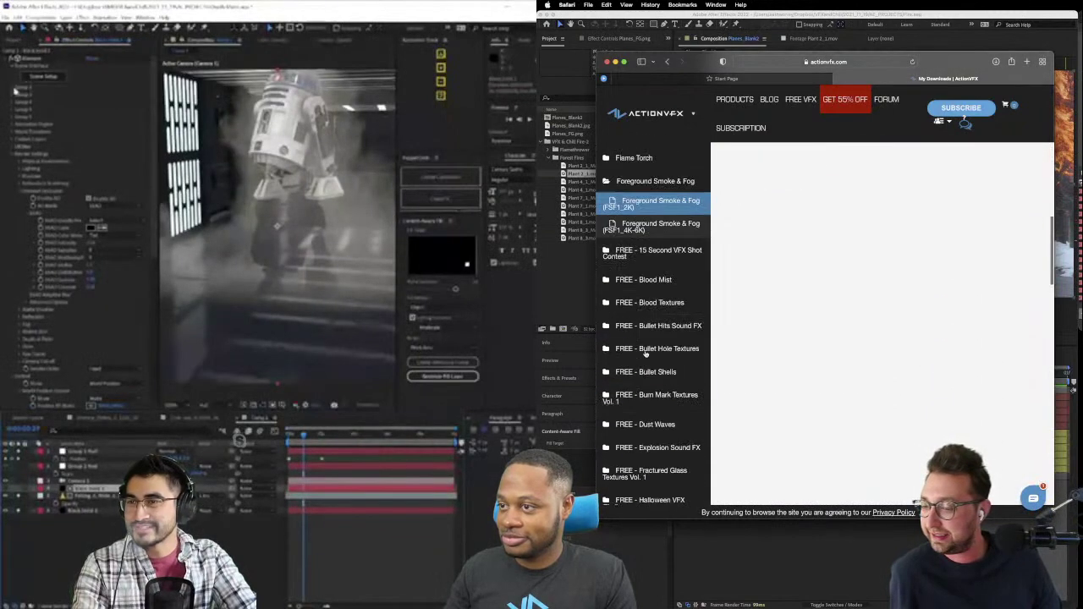
scroll(645, 354, "down", 5)
scroll(645, 355, "down", 5)
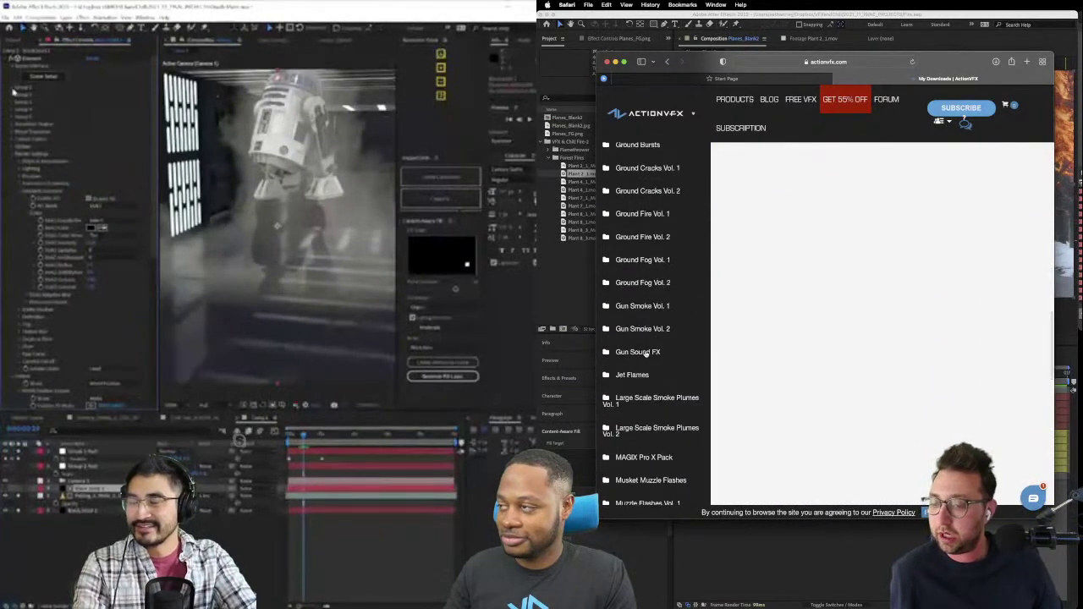
scroll(646, 355, "up", 2)
scroll(647, 330, "up", 1)
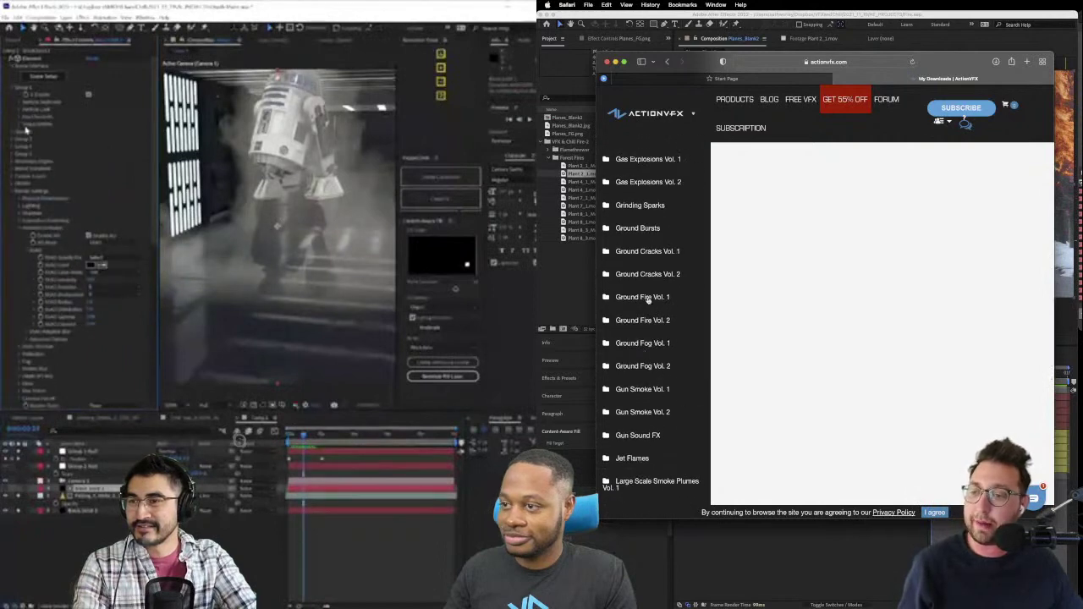
scroll(648, 299, "up", 2)
scroll(648, 301, "down", 1)
scroll(648, 300, "down", 5)
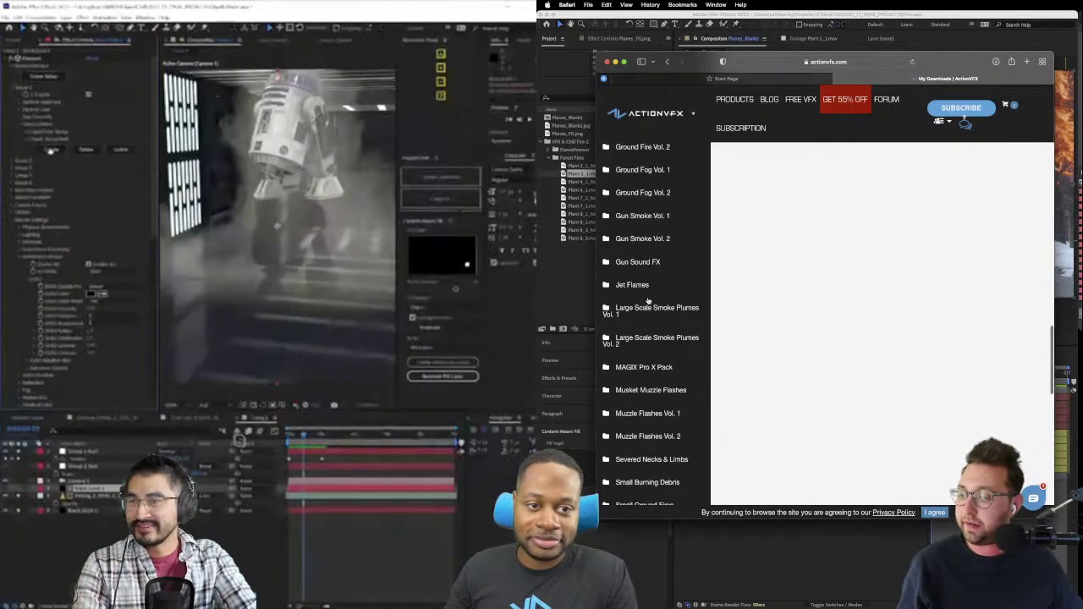
scroll(648, 299, "down", 8)
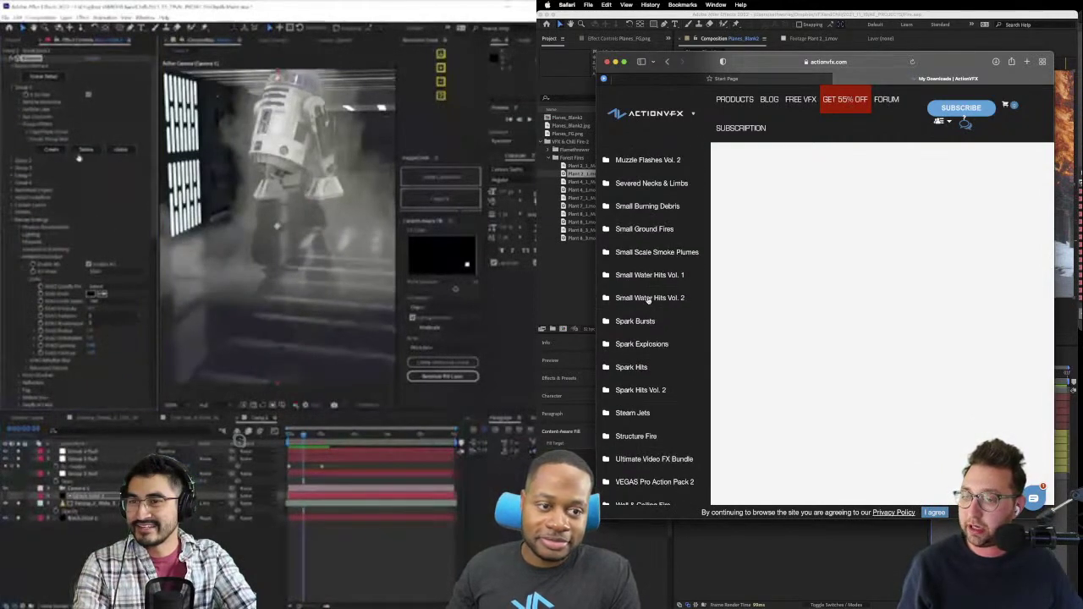
scroll(648, 300, "down", 5)
scroll(648, 300, "up", 10)
- Expand Ground Fog Vol. 2 and load its 2K Low Lying Fog clips 1 through 9B
left_click(648, 300)
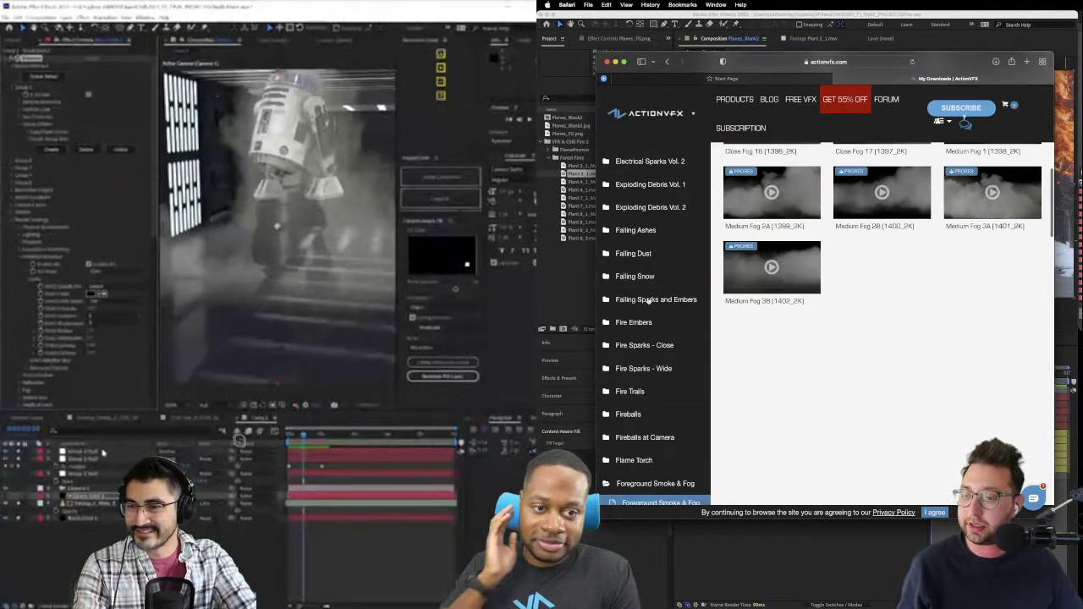
scroll(648, 300, "up", 5)
scroll(648, 300, "up", 5)
scroll(648, 300, "up", 2)
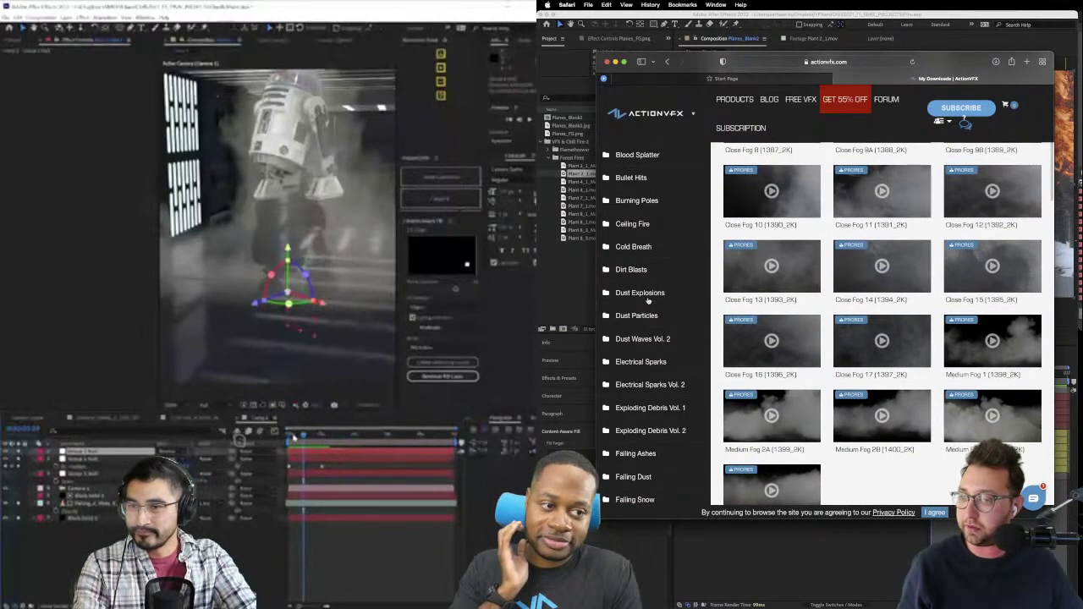
scroll(645, 288, "down", 4)
scroll(644, 287, "down", 1)
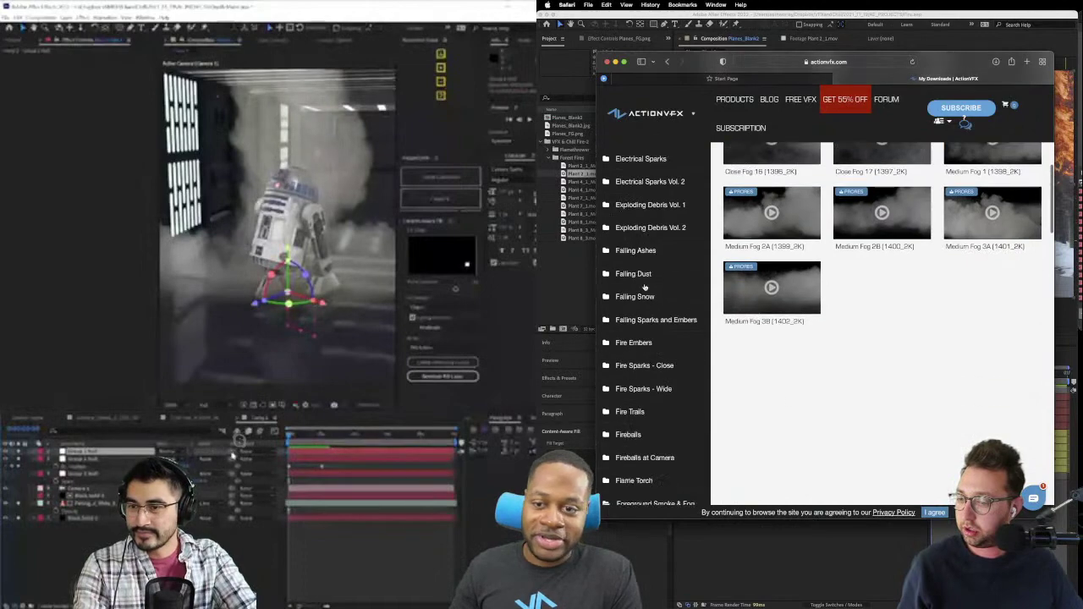
scroll(645, 287, "down", 2)
scroll(644, 287, "down", 2)
scroll(645, 288, "down", 3)
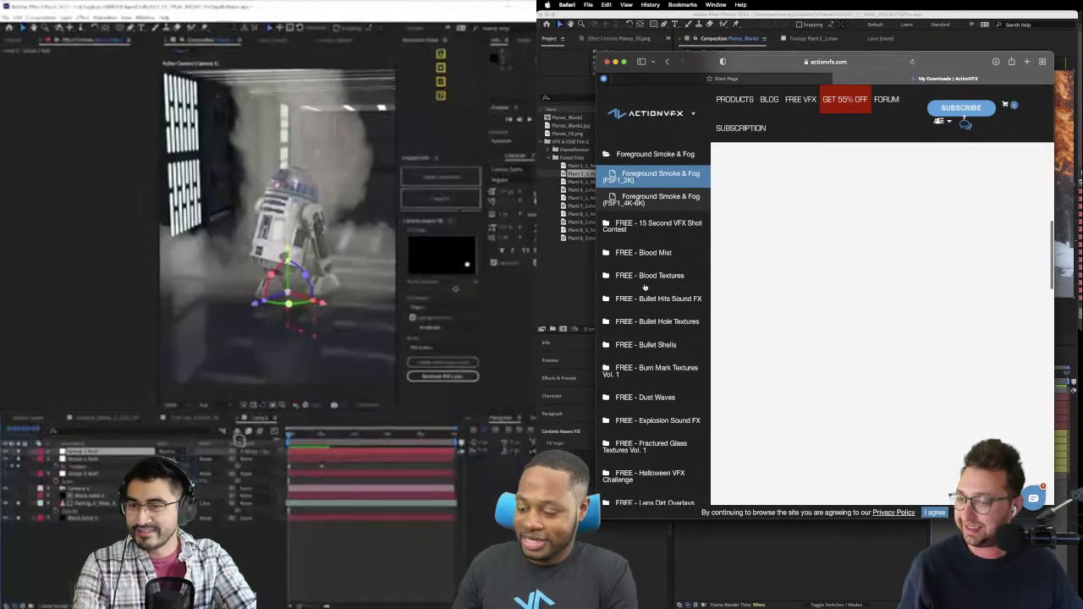
scroll(645, 288, "up", 10)
scroll(644, 288, "down", 3)
scroll(645, 287, "down", 10)
scroll(645, 287, "down", 10)
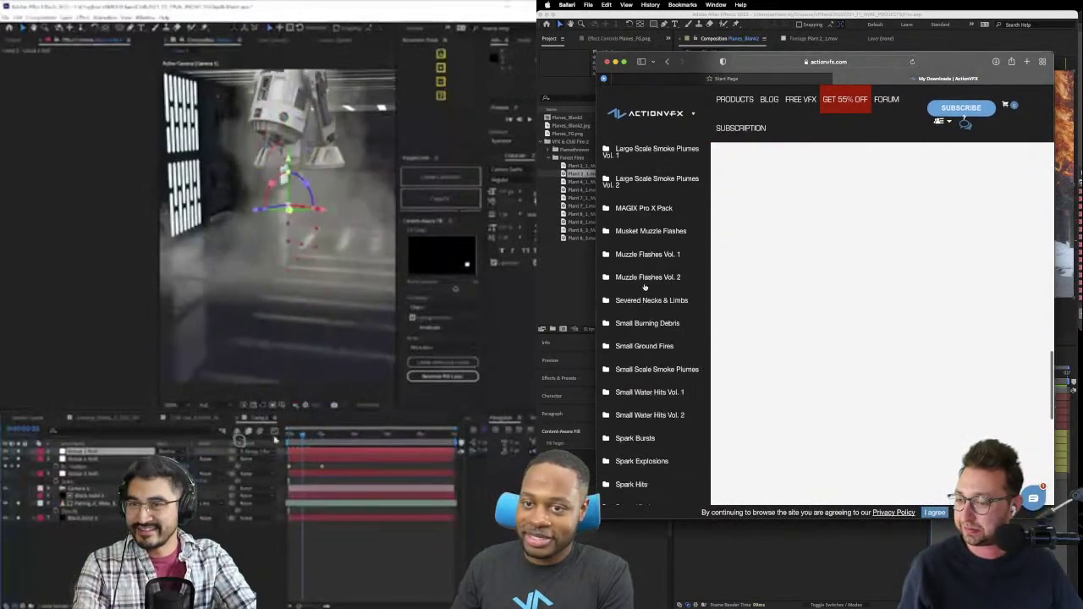
scroll(644, 287, "down", 5)
scroll(644, 287, "up", 2)
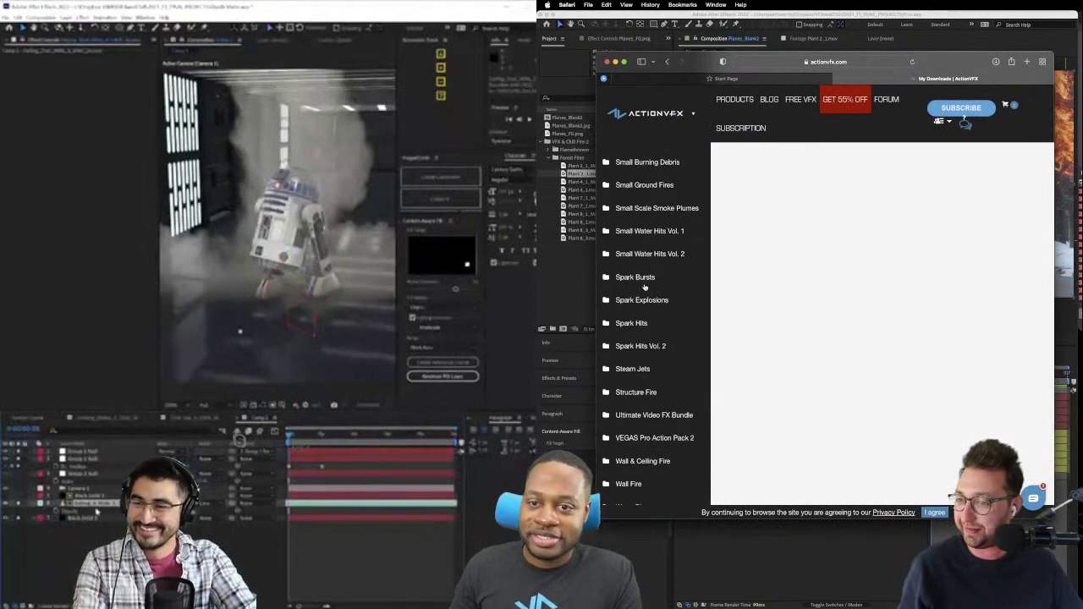
scroll(644, 288, "up", 1)
scroll(645, 305, "up", 1)
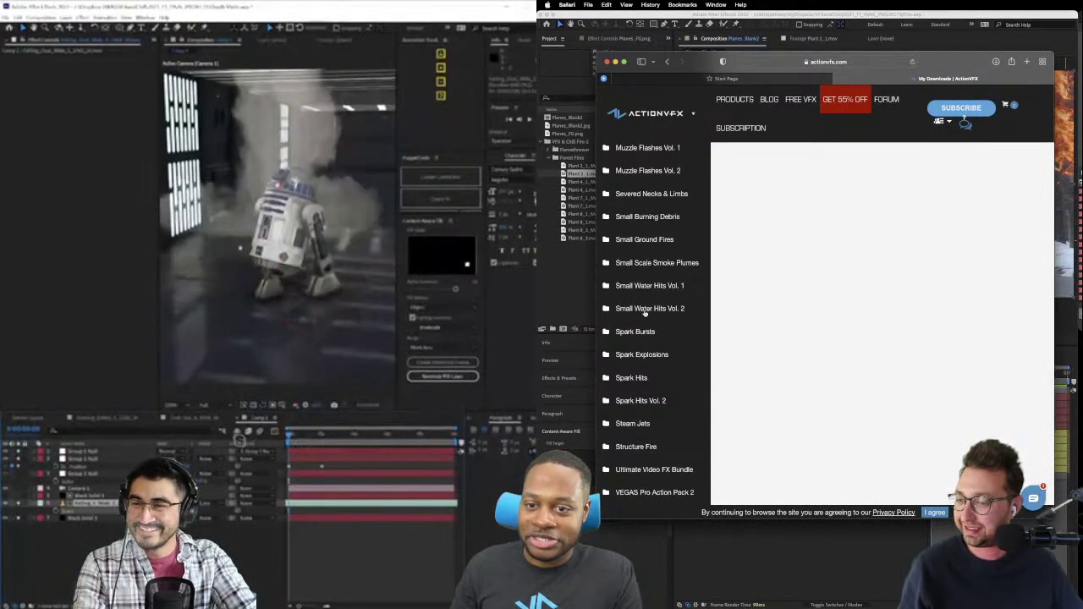
scroll(646, 367, "up", 3)
scroll(647, 367, "up", 1)
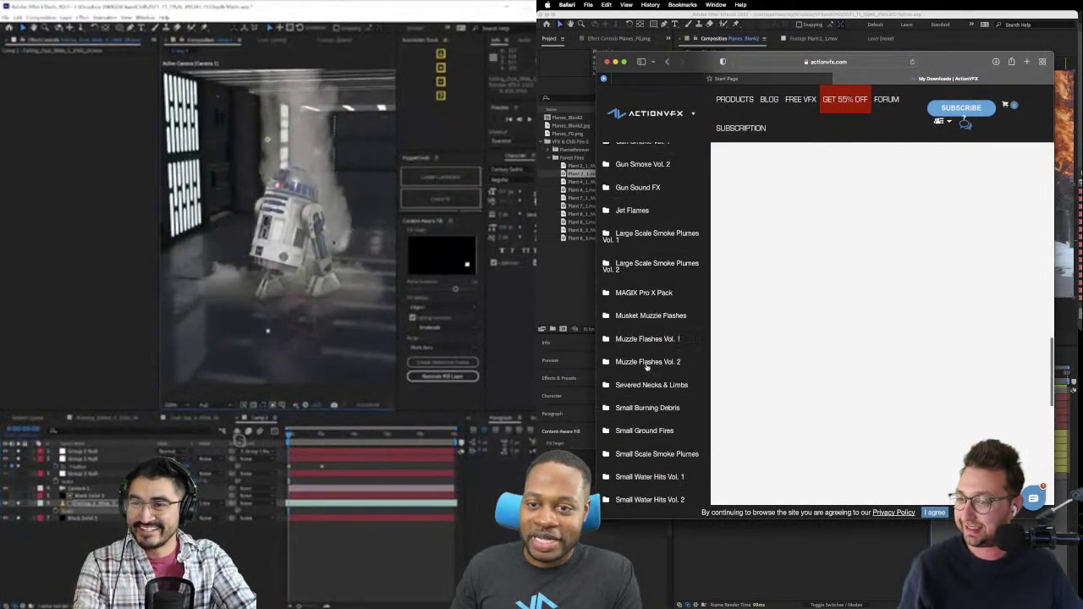
scroll(647, 367, "up", 3)
scroll(646, 367, "up", 2)
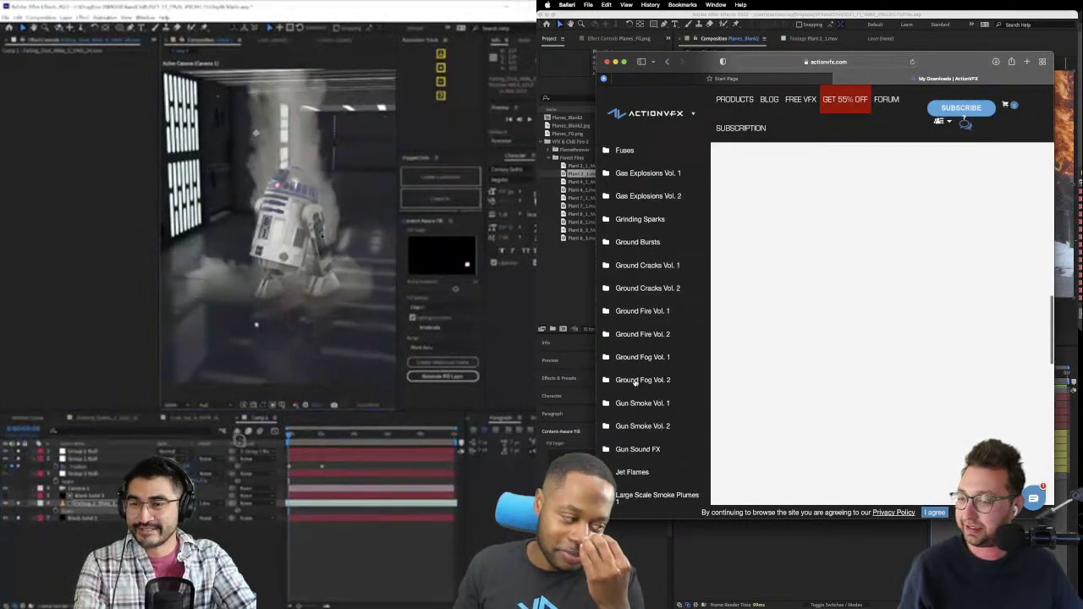
left_click(635, 381)
left_click(649, 405)
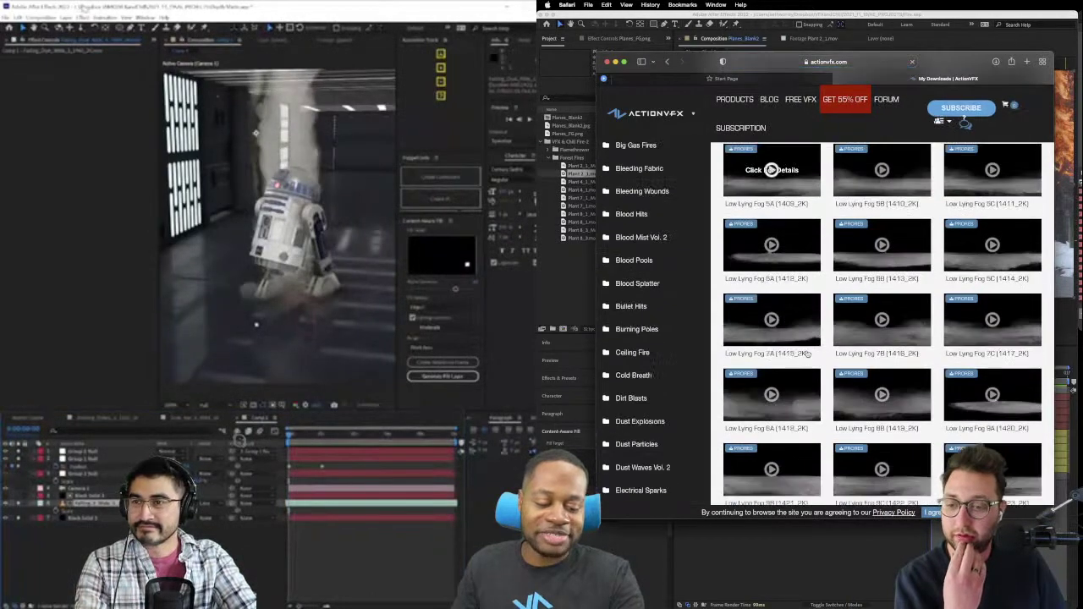
- Load the Ground Fog Vol. 1 2K (GFV1_2K) clips and browse them
scroll(827, 353, "down", 10)
scroll(827, 354, "down", 10)
scroll(828, 353, "up", 3)
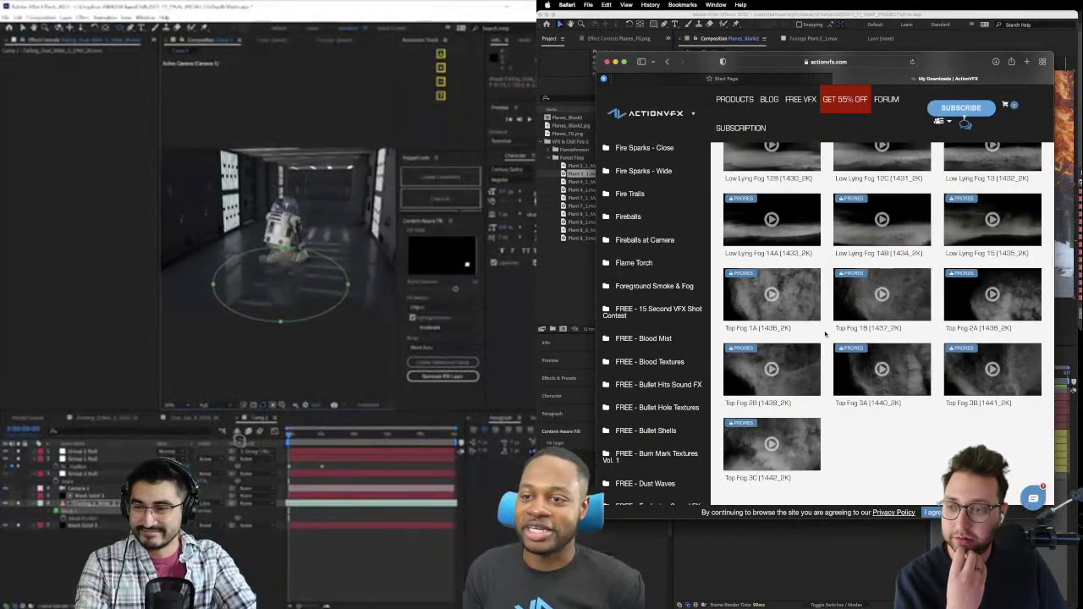
scroll(832, 345, "up", 3)
scroll(833, 345, "up", 2)
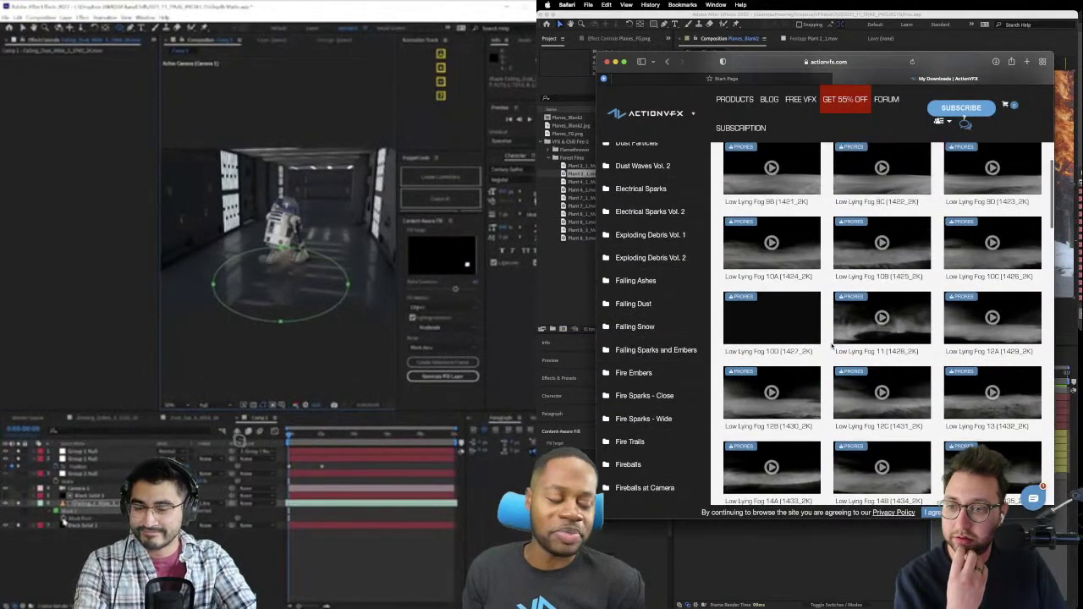
scroll(664, 347, "down", 5)
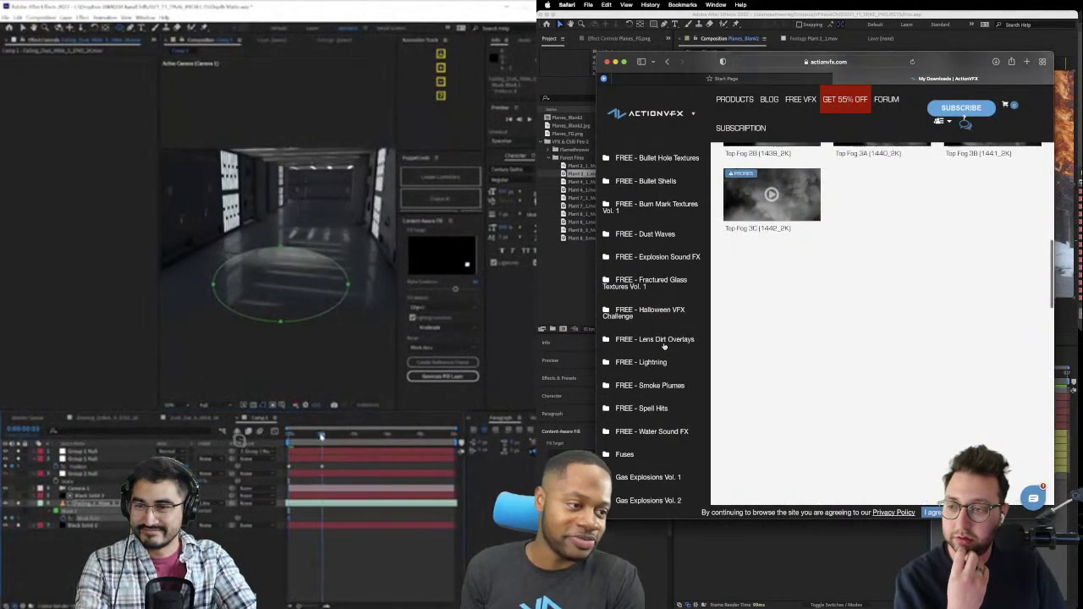
scroll(664, 345, "down", 4)
scroll(664, 347, "down", 1)
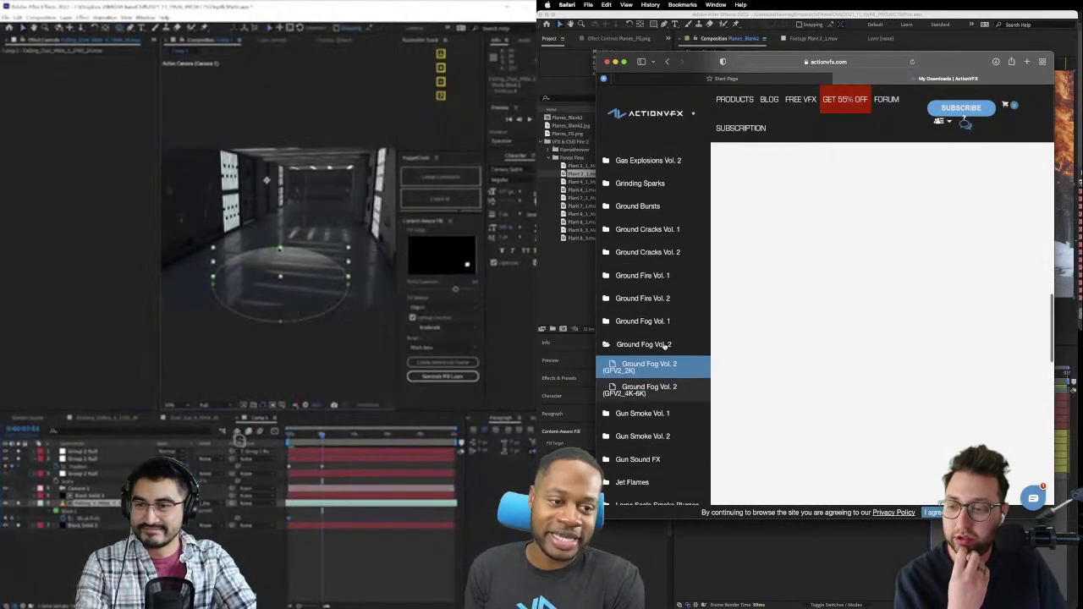
left_click(644, 323)
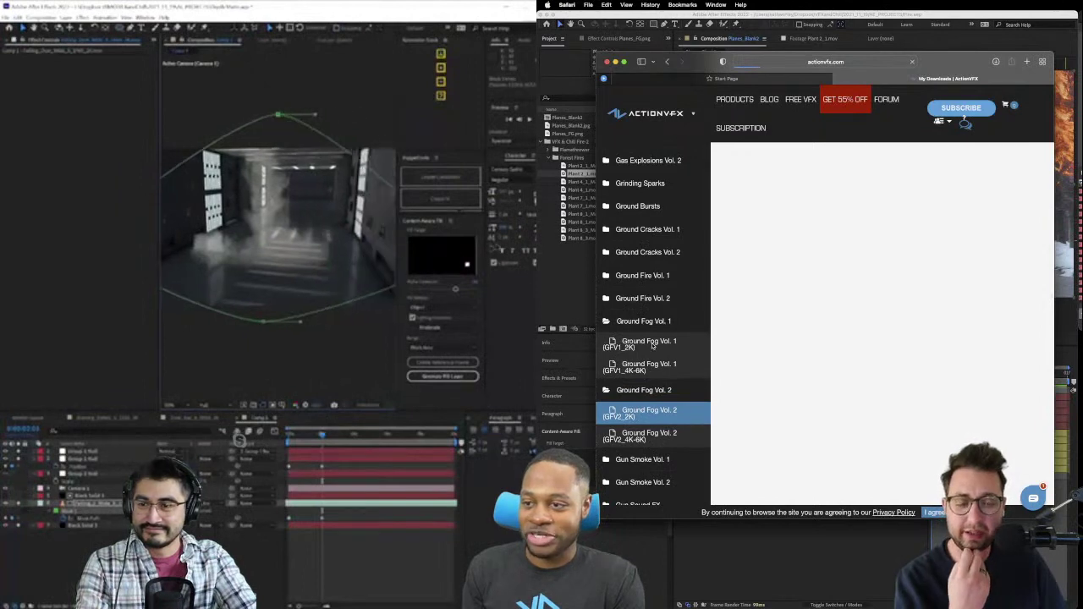
left_click(649, 343)
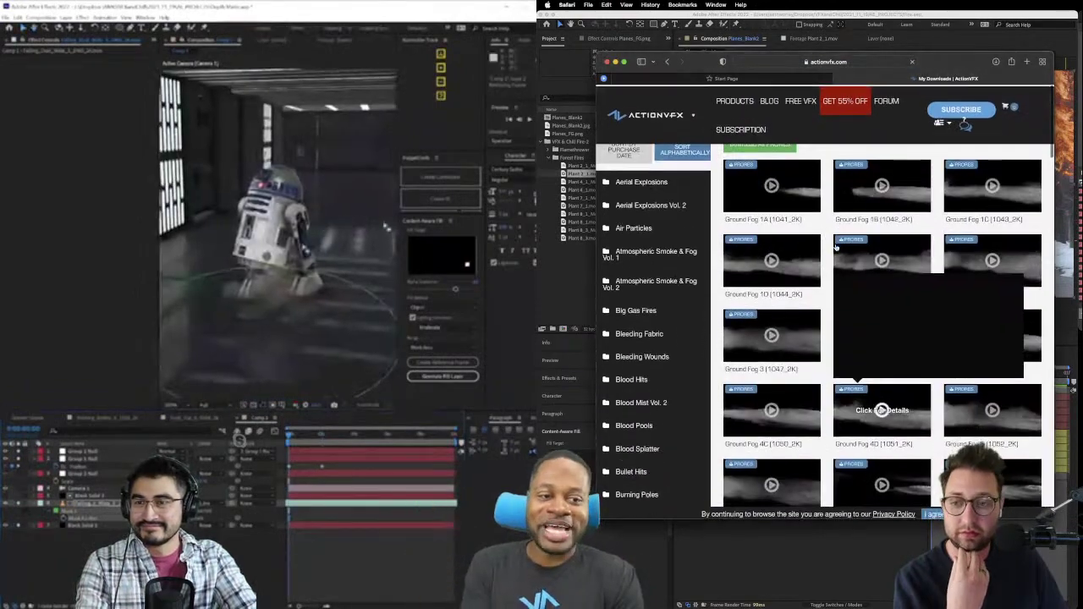
scroll(835, 246, "down", 5)
scroll(835, 246, "down", 5)
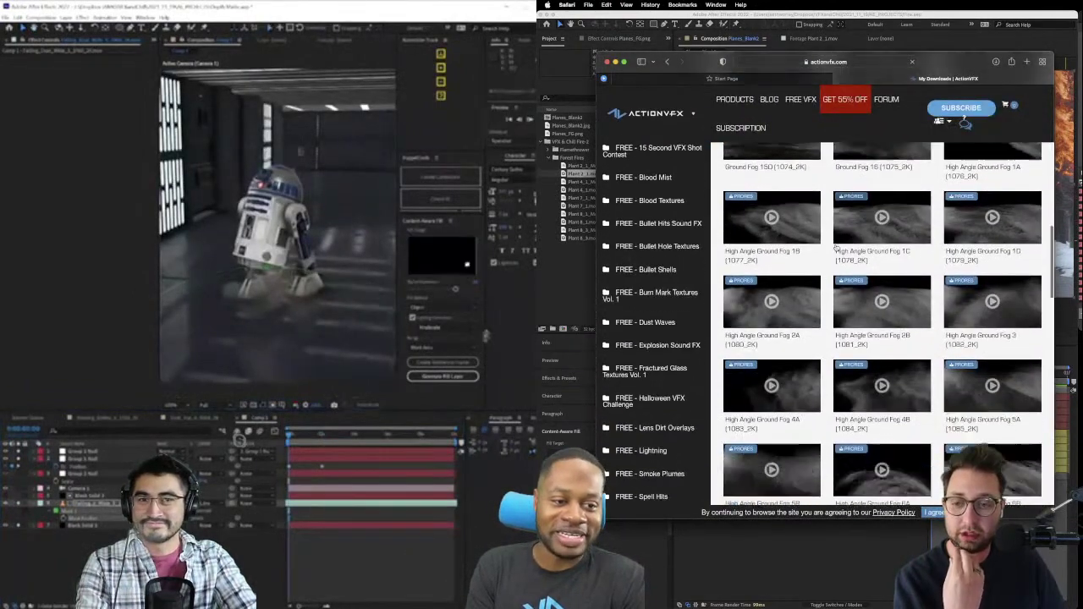
scroll(835, 246, "up", 4)
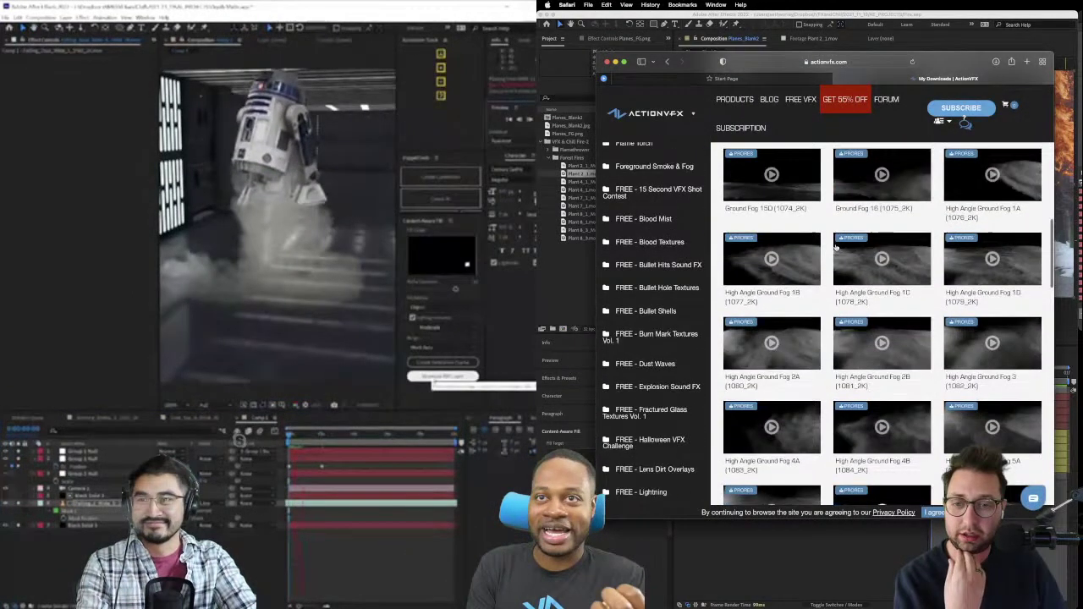
scroll(651, 187, "up", 2)
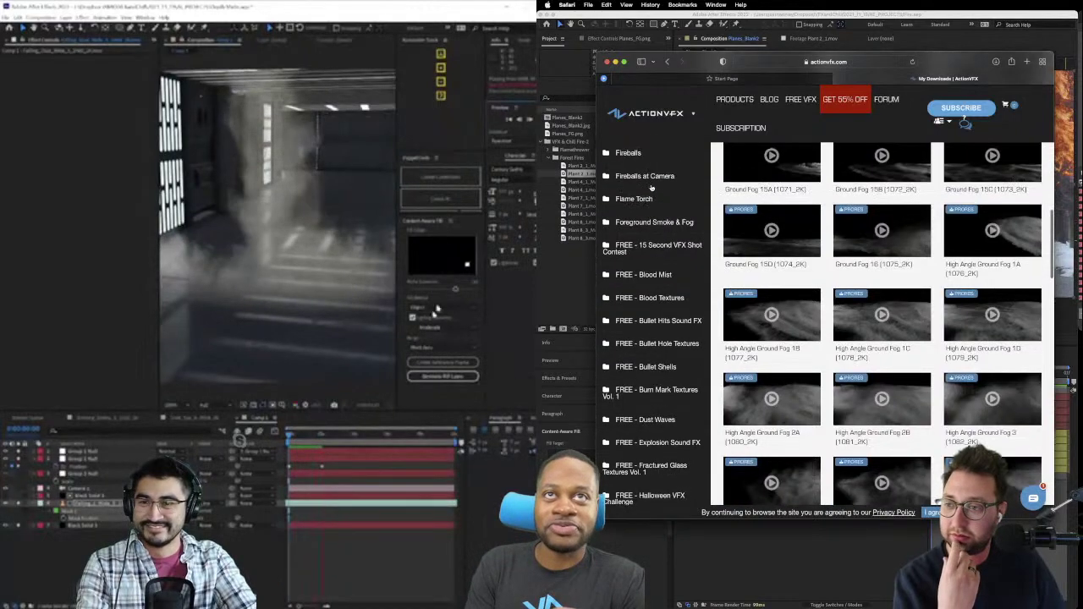
scroll(652, 187, "up", 3)
scroll(652, 187, "up", 1)
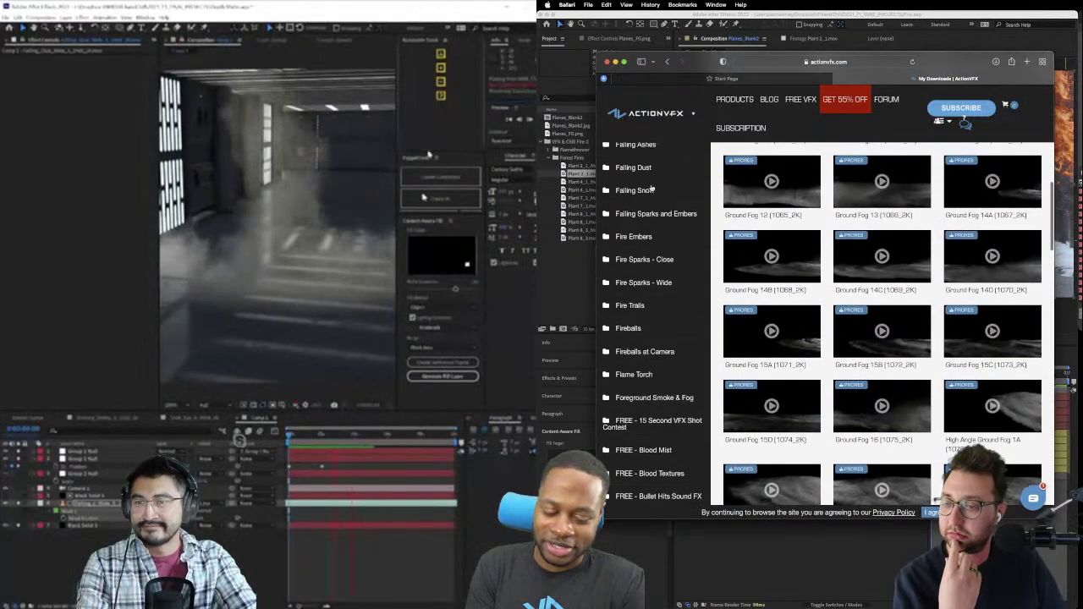
scroll(652, 187, "up", 1)
scroll(651, 187, "up", 1)
scroll(651, 187, "up", 1)
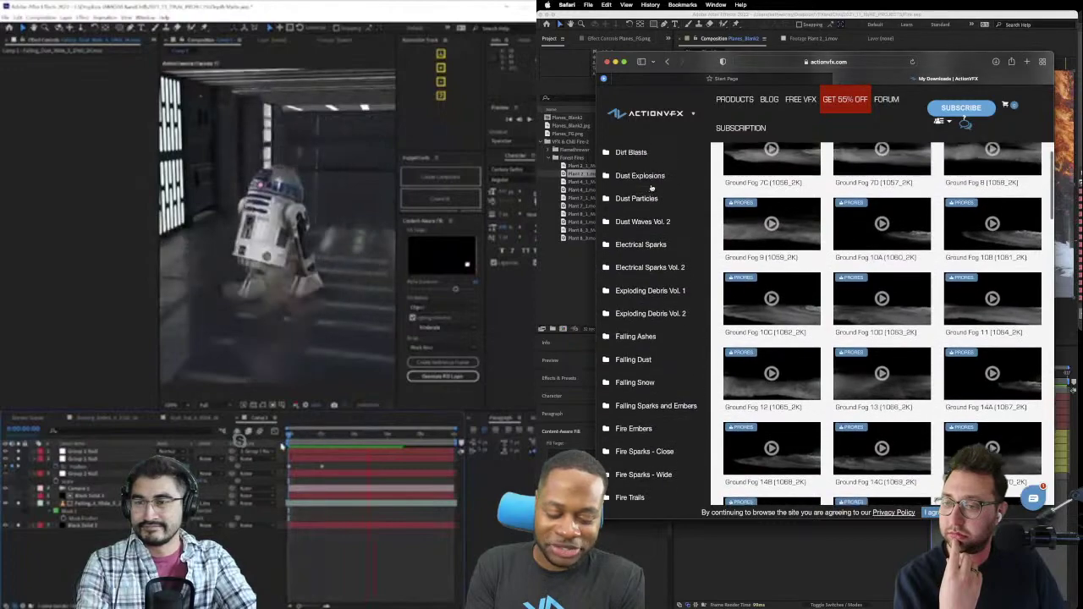
scroll(652, 188, "up", 2)
scroll(651, 188, "up", 2)
scroll(652, 188, "up", 2)
scroll(651, 188, "up", 1)
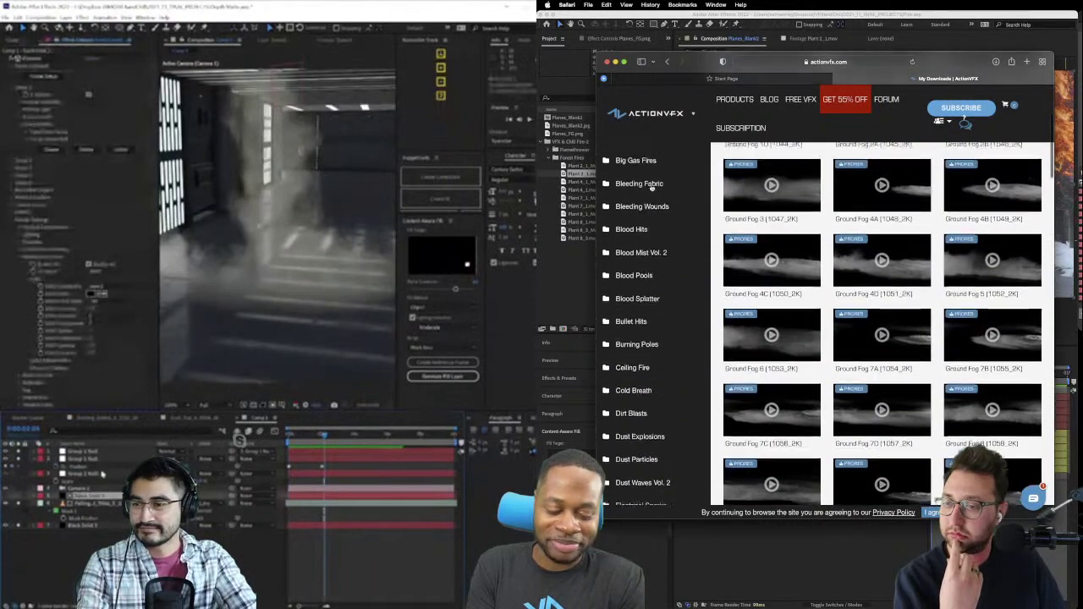
scroll(652, 188, "up", 2)
scroll(652, 188, "up", 2)
- Expand Atmospheric Smoke & Fog Vol. 2 and add a Curves effect to the After Effects layer
right_click(39, 132)
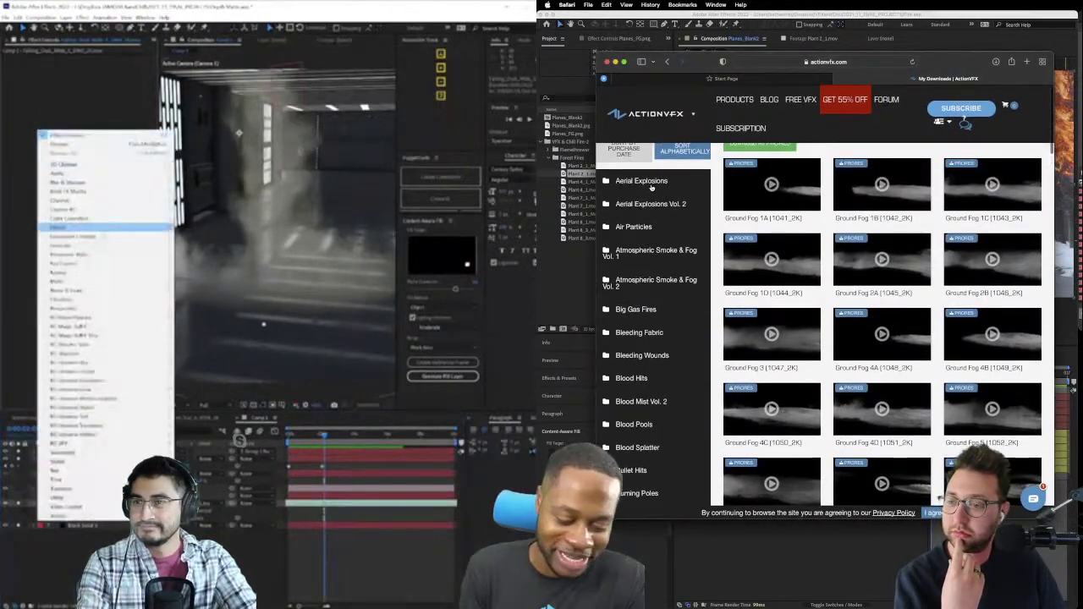
mouse_move(107, 231)
left_click(647, 279)
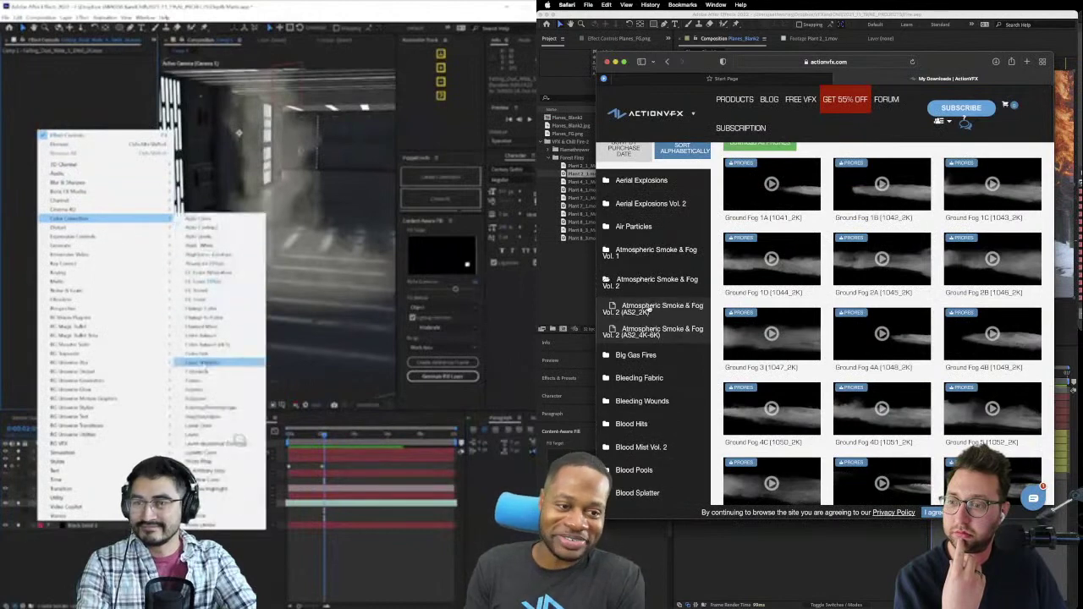
left_click(207, 383)
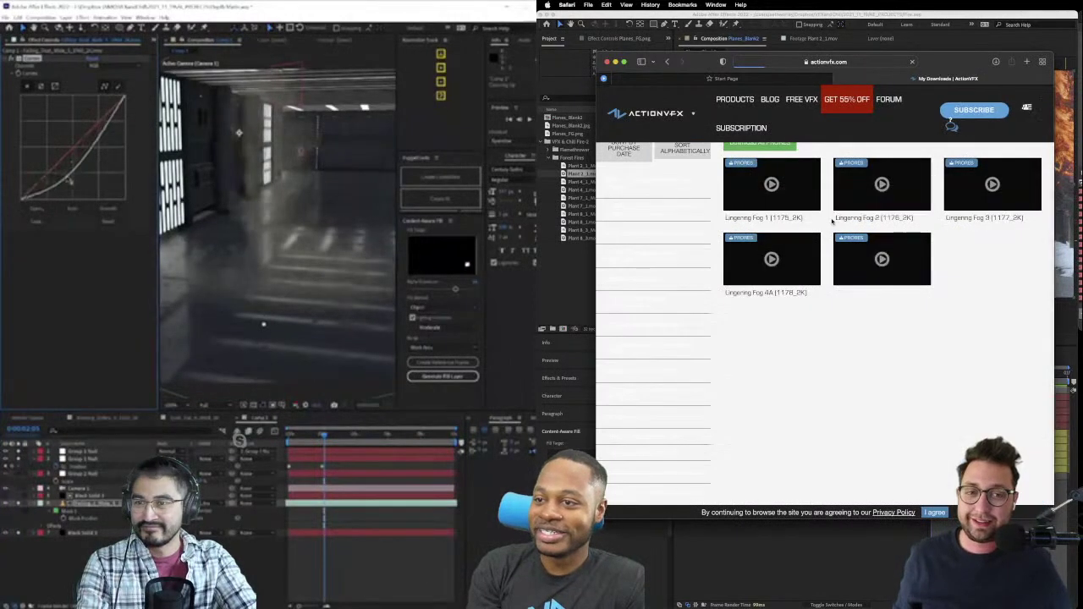
left_click_drag(68, 180, 100, 126)
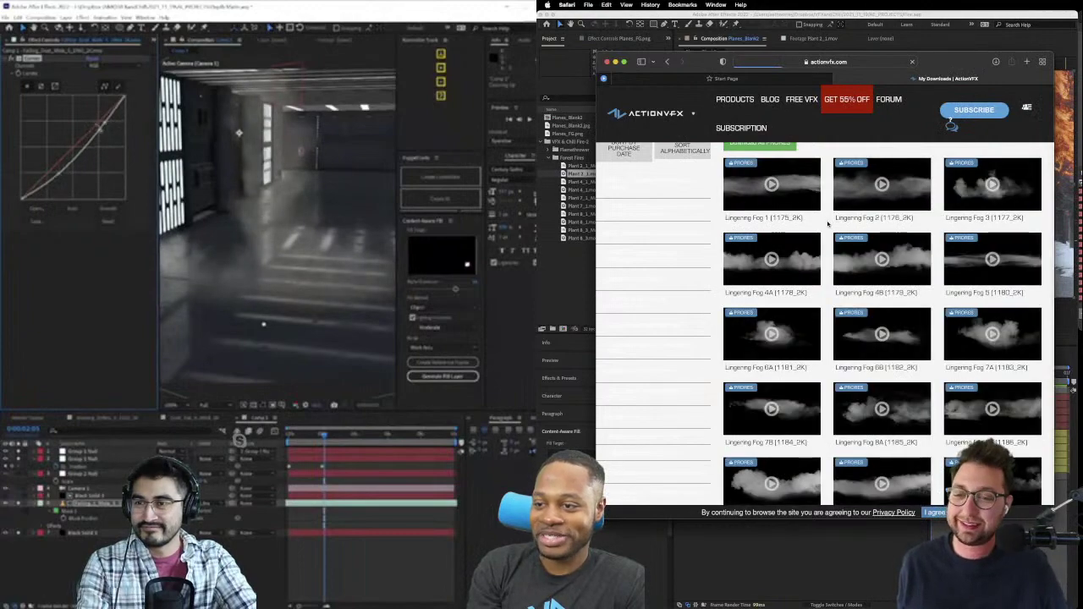
scroll(827, 223, "down", 5)
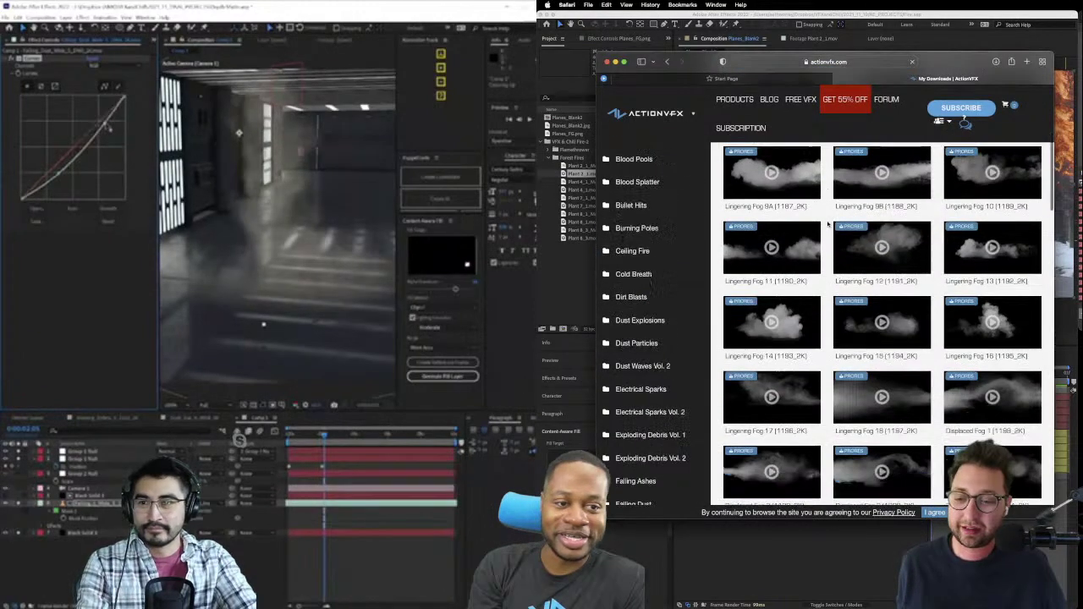
scroll(827, 223, "down", 5)
scroll(827, 223, "down", 5)
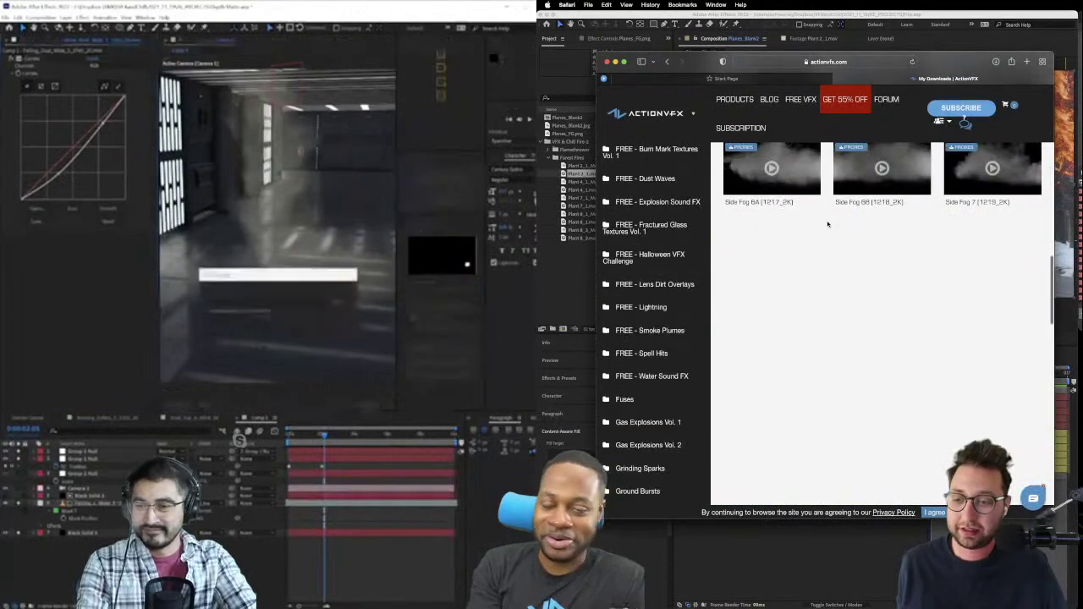
scroll(828, 223, "up", 3)
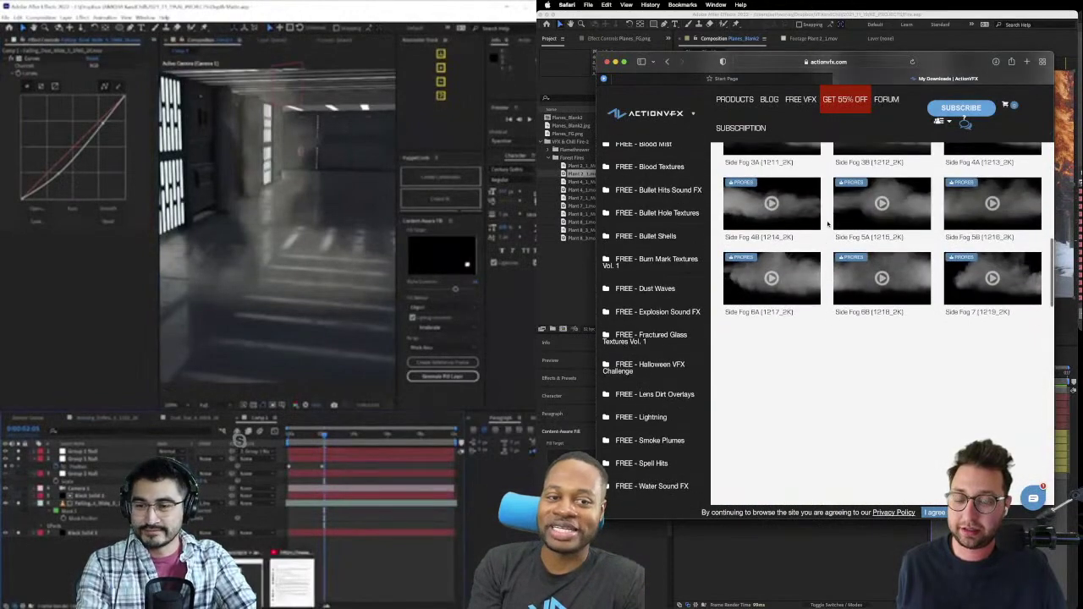
scroll(827, 224, "up", 2)
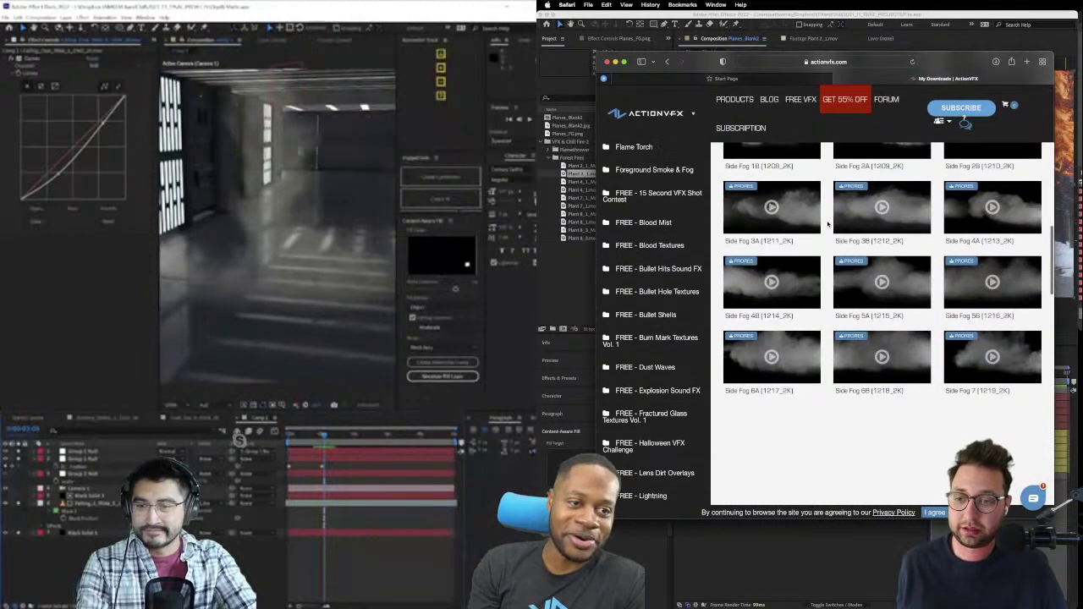
scroll(897, 253, "up", 5)
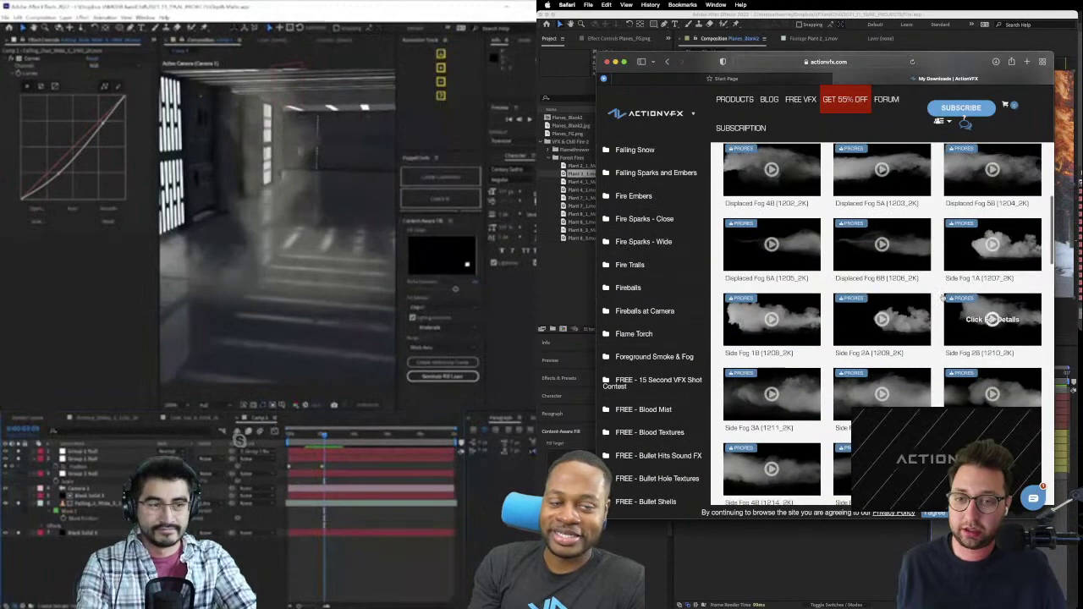
scroll(938, 249, "up", 5)
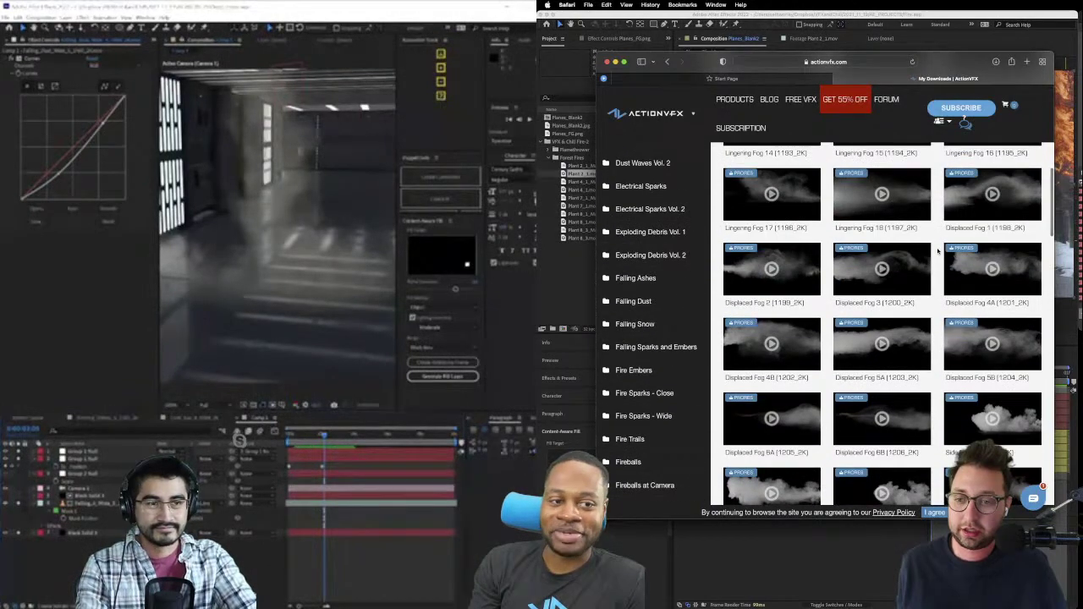
scroll(948, 254, "down", 5)
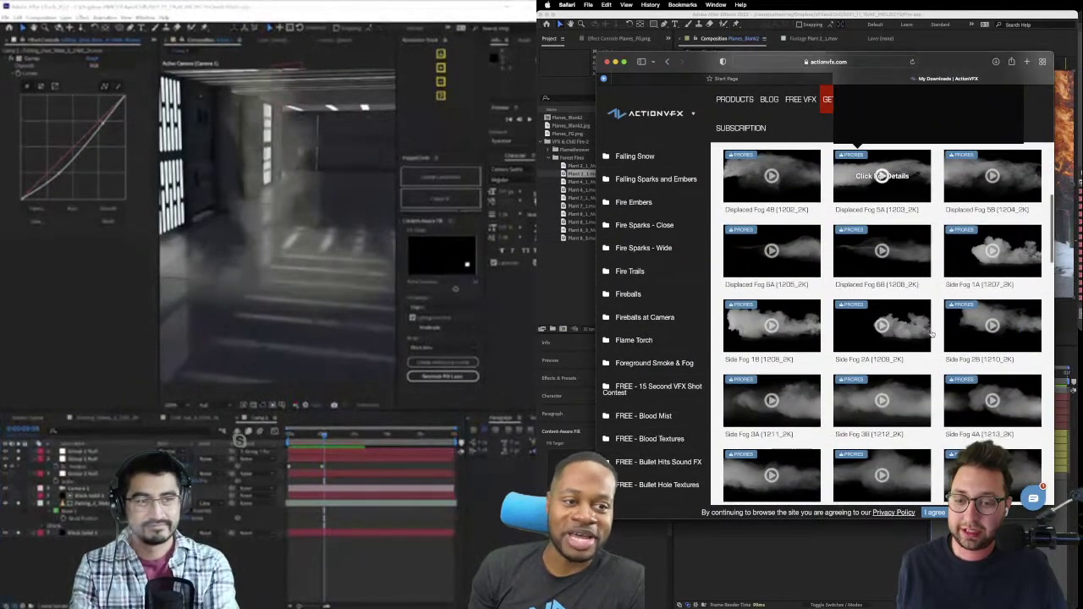
left_click(960, 232)
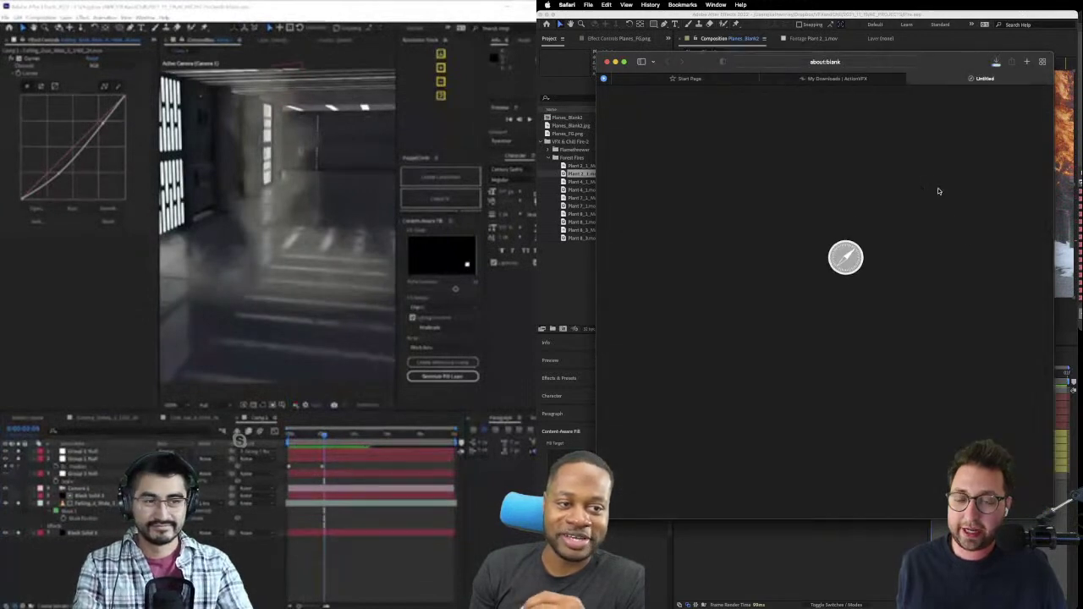
left_click(912, 79)
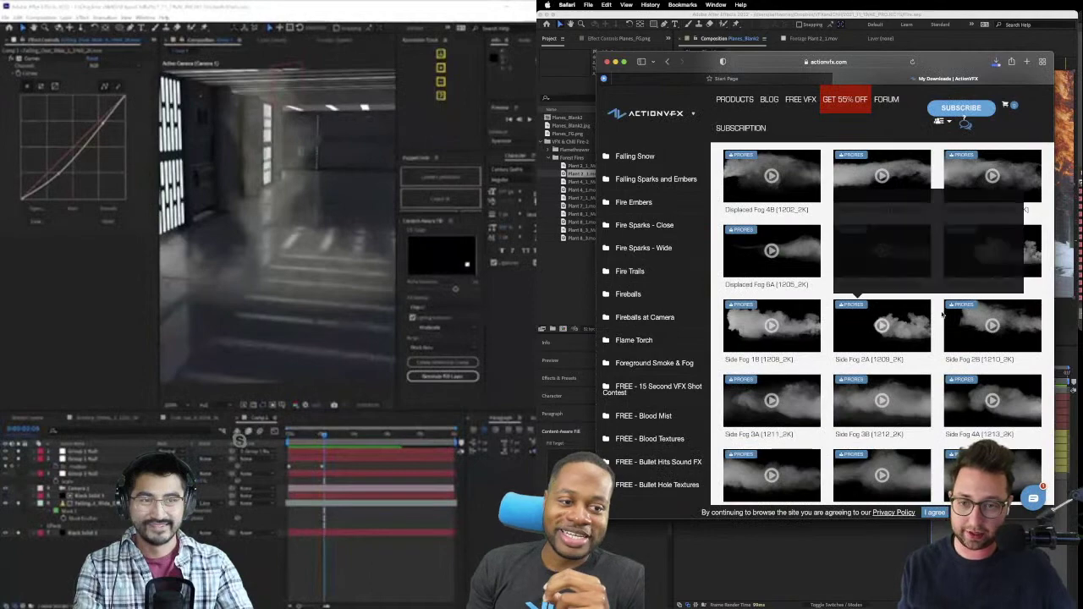
scroll(914, 296, "down", 3)
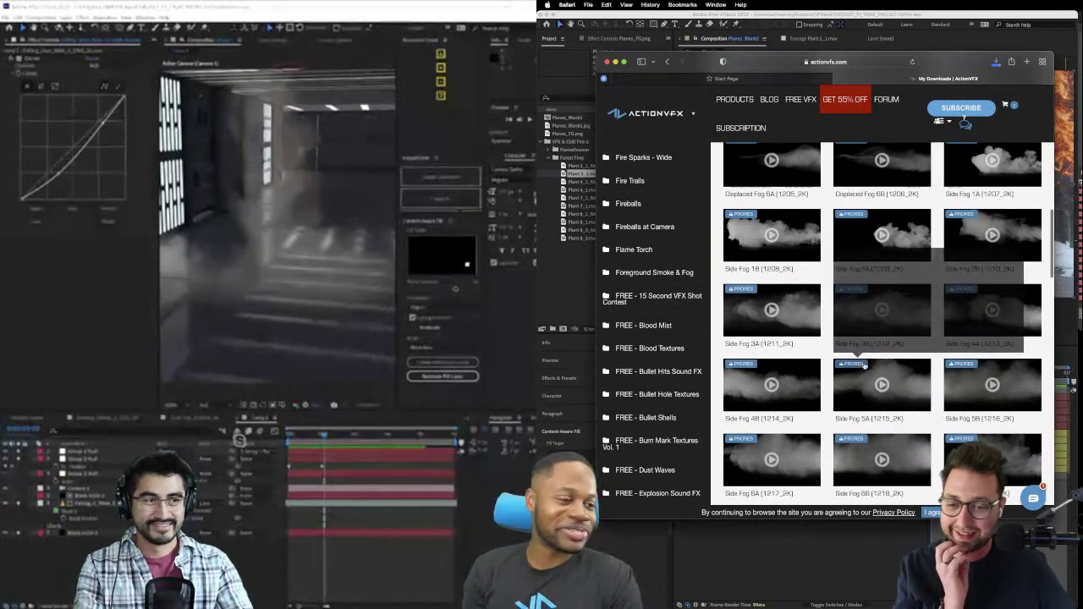
left_click(960, 367)
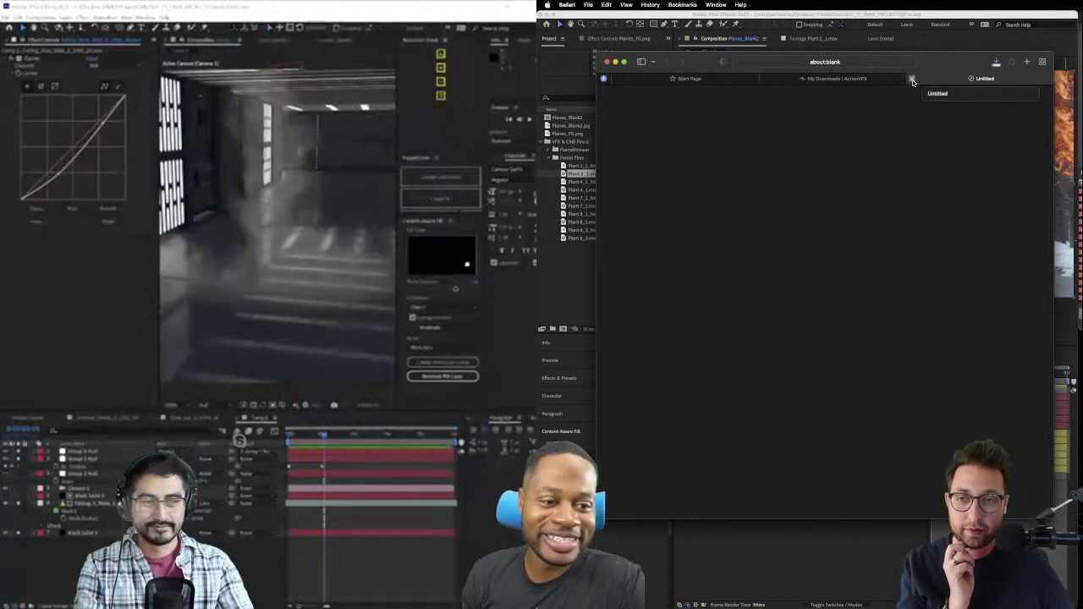
left_click(912, 79)
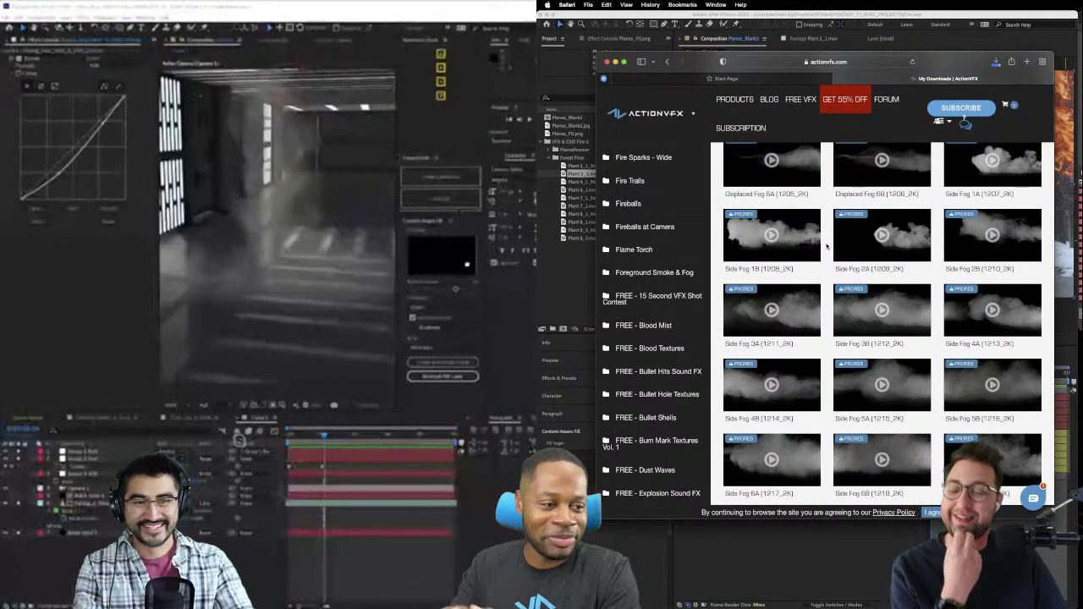
scroll(827, 246, "down", 3)
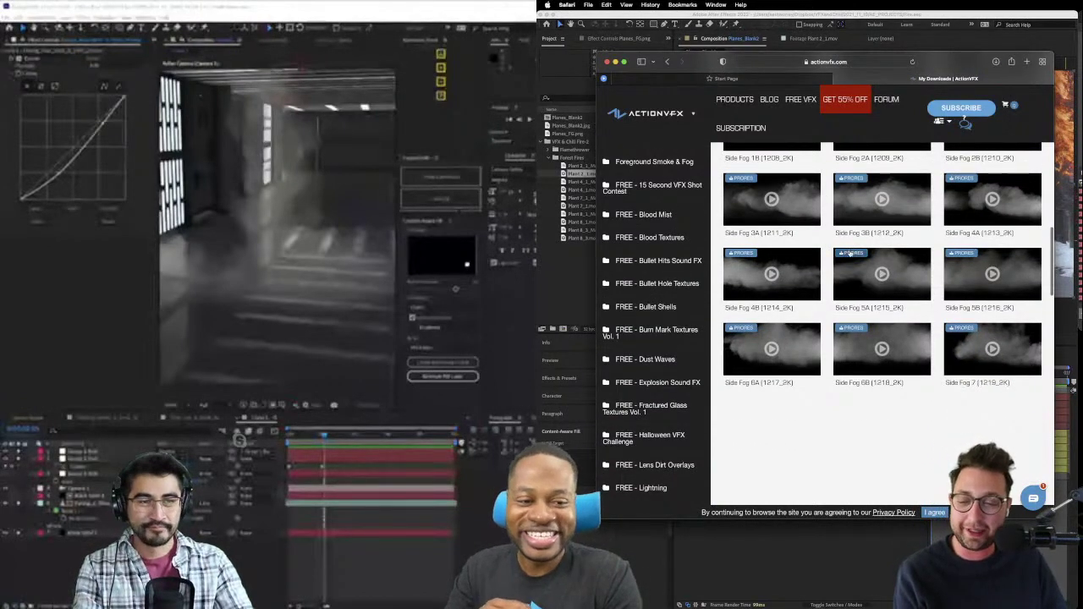
left_click(850, 252)
left_click(911, 80)
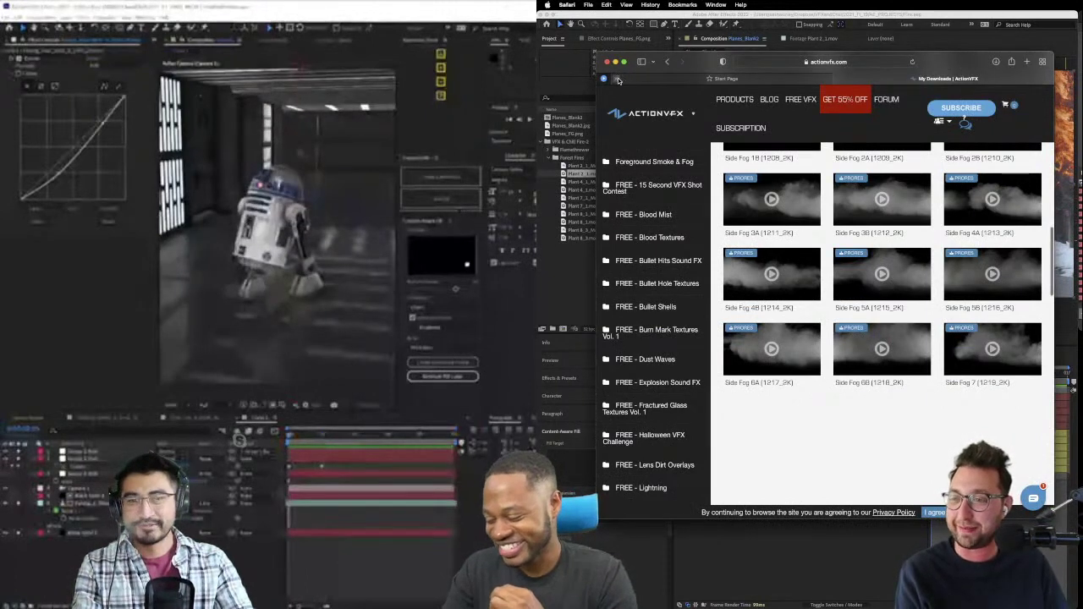
left_click(618, 79)
left_click(533, 148)
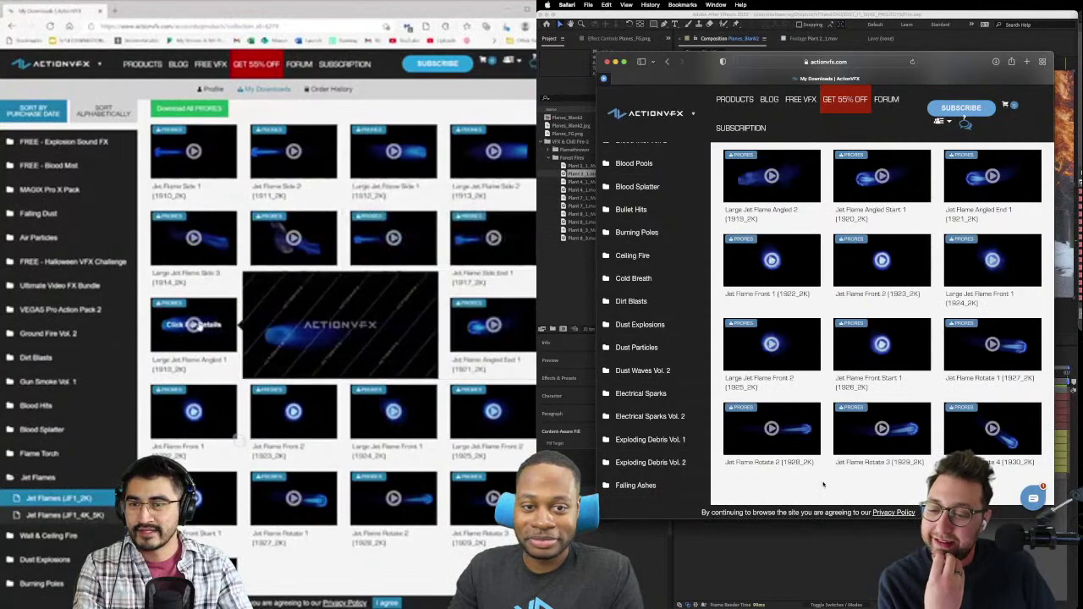
- Scroll to the Jet Flames clips and expand Burning Poles into its BPF1_2K and BPF1_4K_5K packs
scroll(823, 484, "up", 3)
scroll(822, 484, "up", 1)
scroll(823, 484, "up", 2)
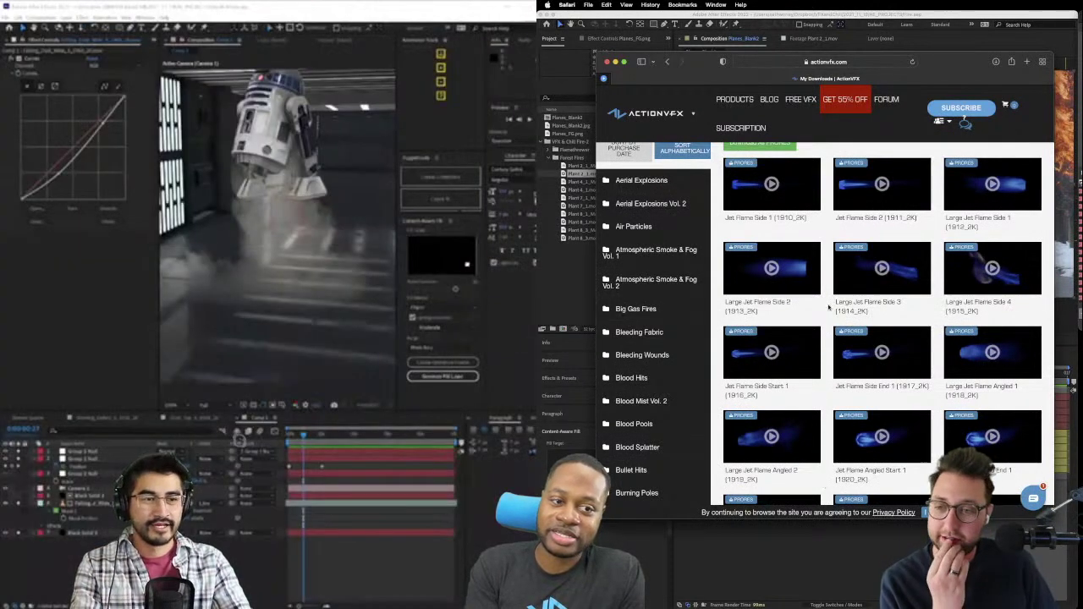
scroll(819, 228, "down", 3)
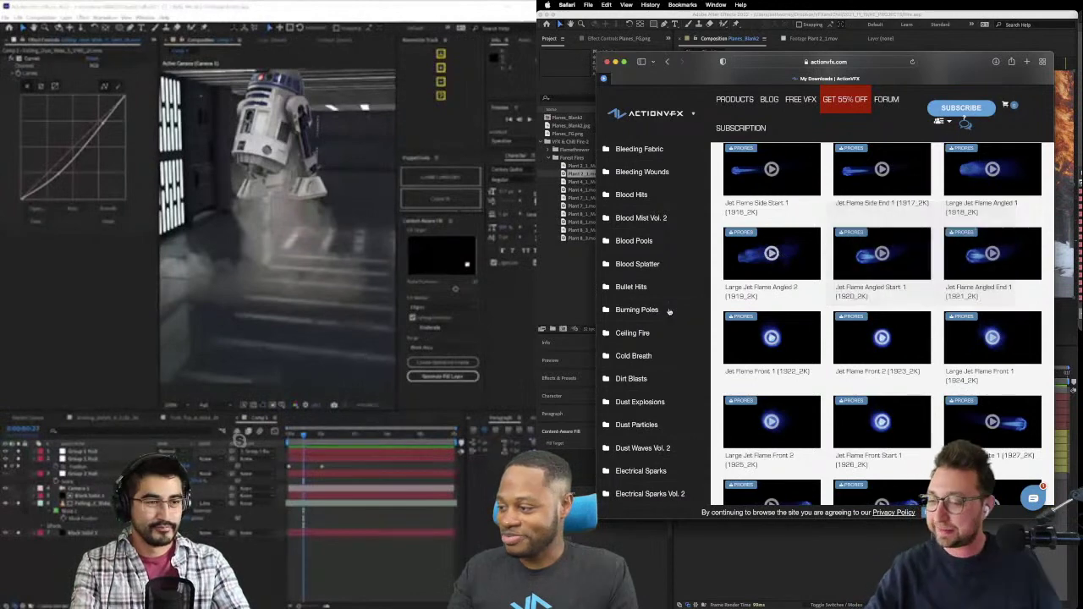
scroll(668, 312, "down", 2)
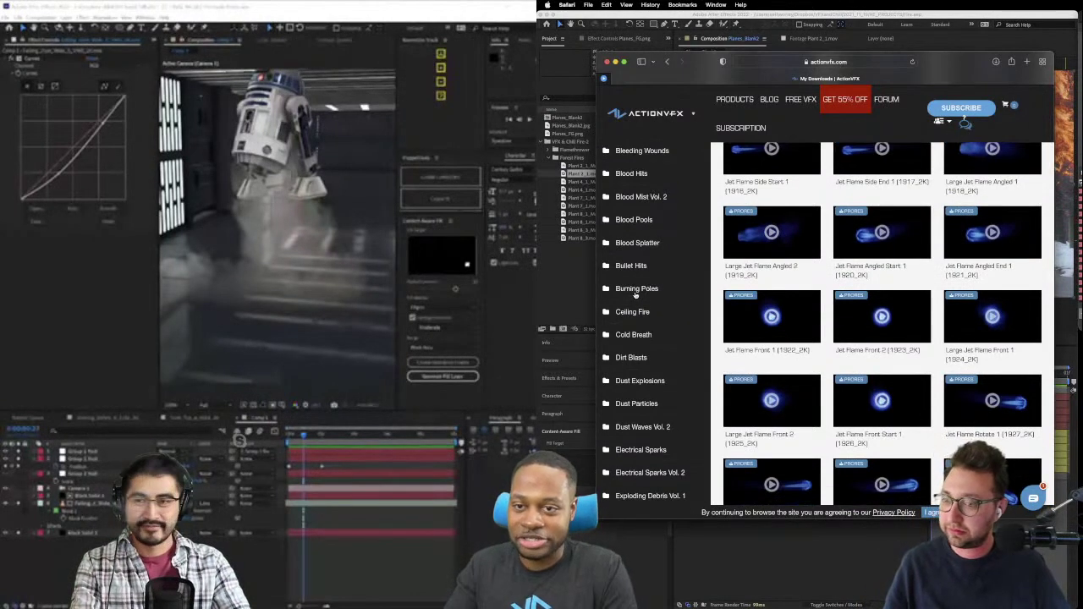
left_click(635, 291)
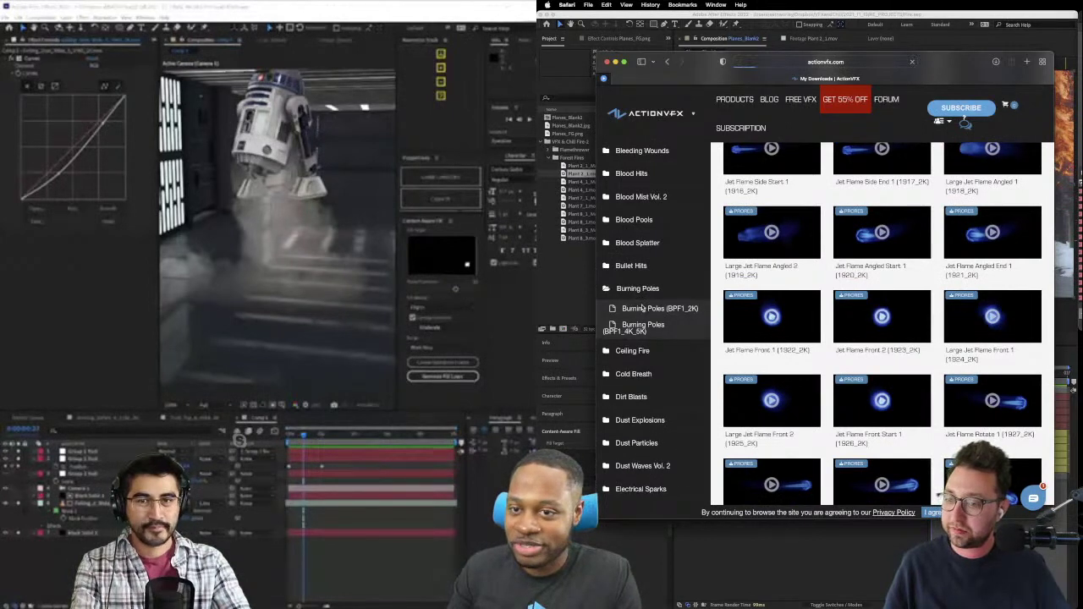
- Open the Burning Poles 2K (BPF1_2K) collection and look through its fire clips
left_click(641, 308)
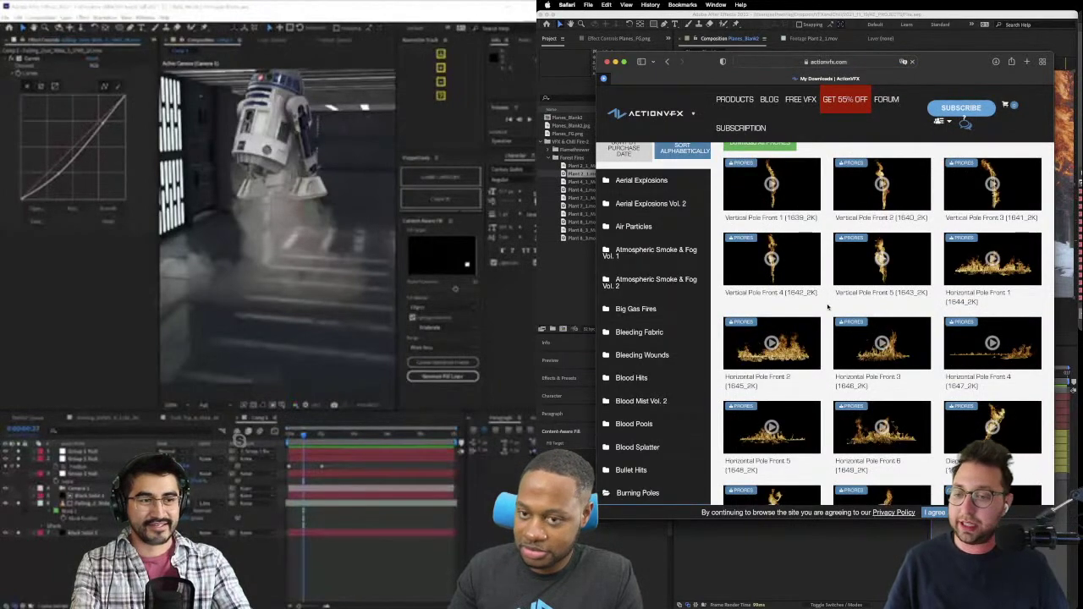
scroll(830, 308, "down", 3)
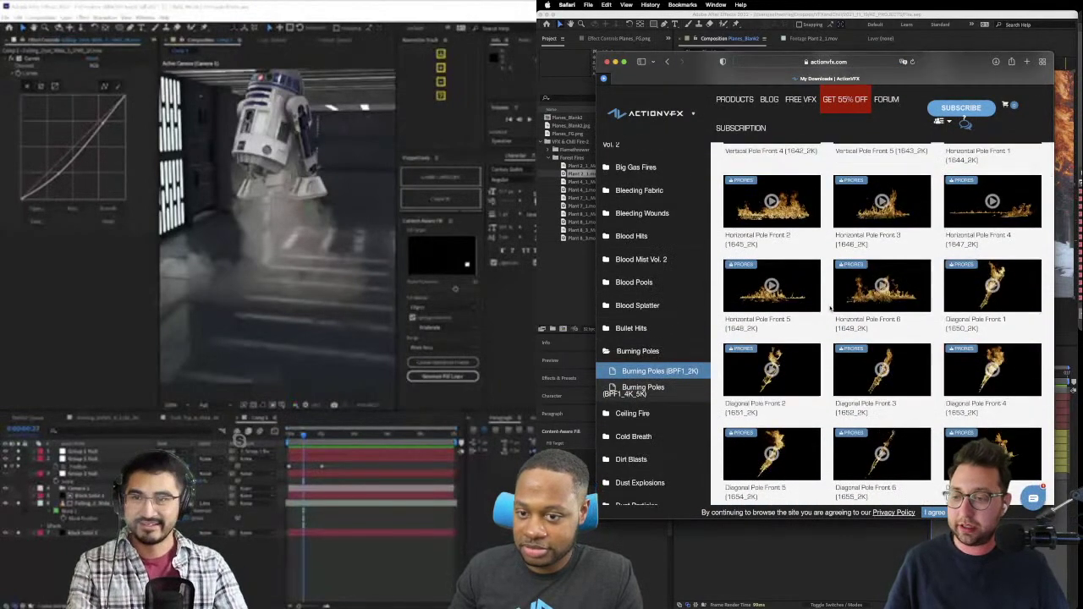
scroll(830, 309, "down", 5)
scroll(830, 308, "down", 5)
scroll(830, 308, "down", 5)
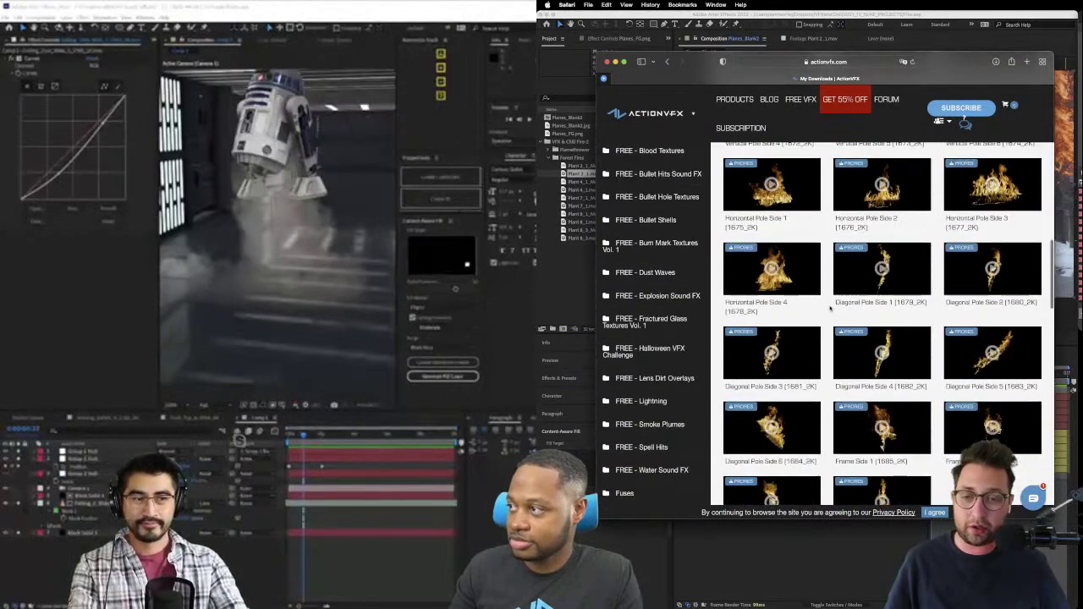
scroll(829, 309, "down", 3)
scroll(830, 309, "up", 10)
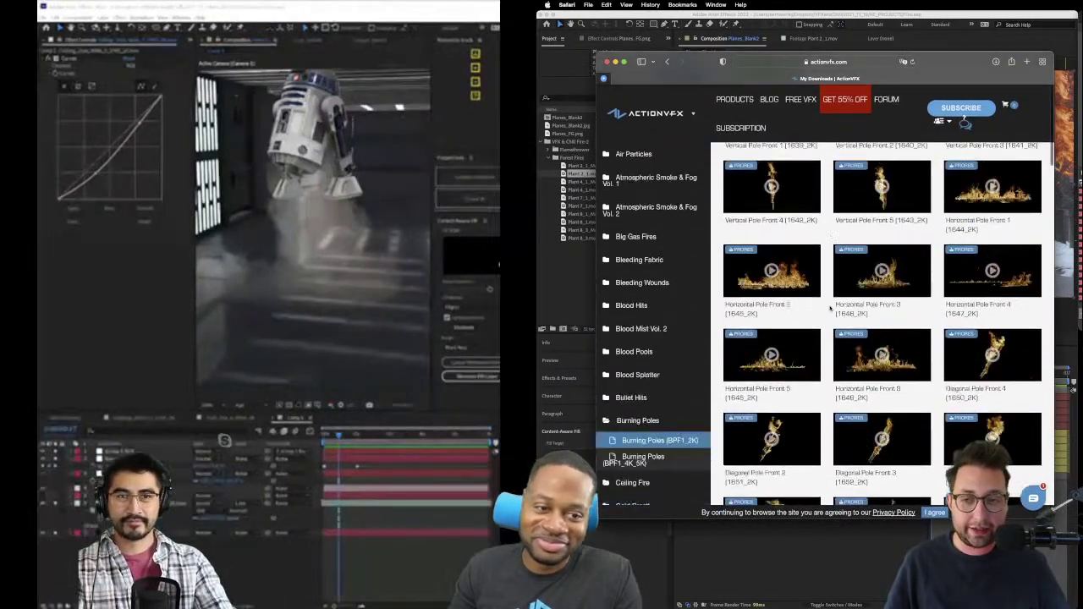
scroll(830, 309, "down", 10)
scroll(831, 303, "down", 2)
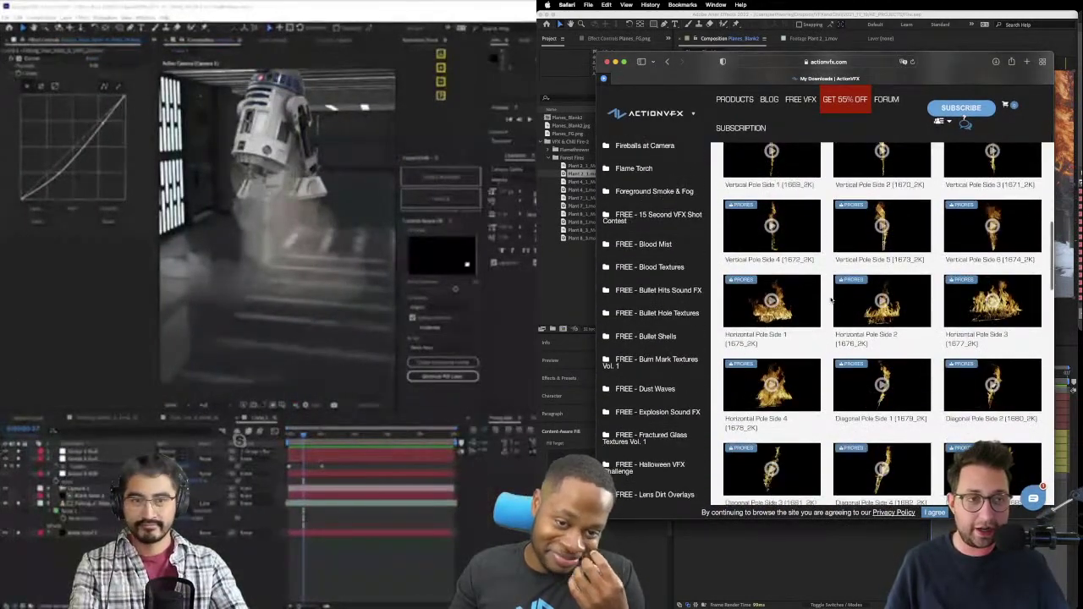
scroll(831, 301, "down", 1)
scroll(830, 301, "down", 2)
scroll(831, 301, "down", 3)
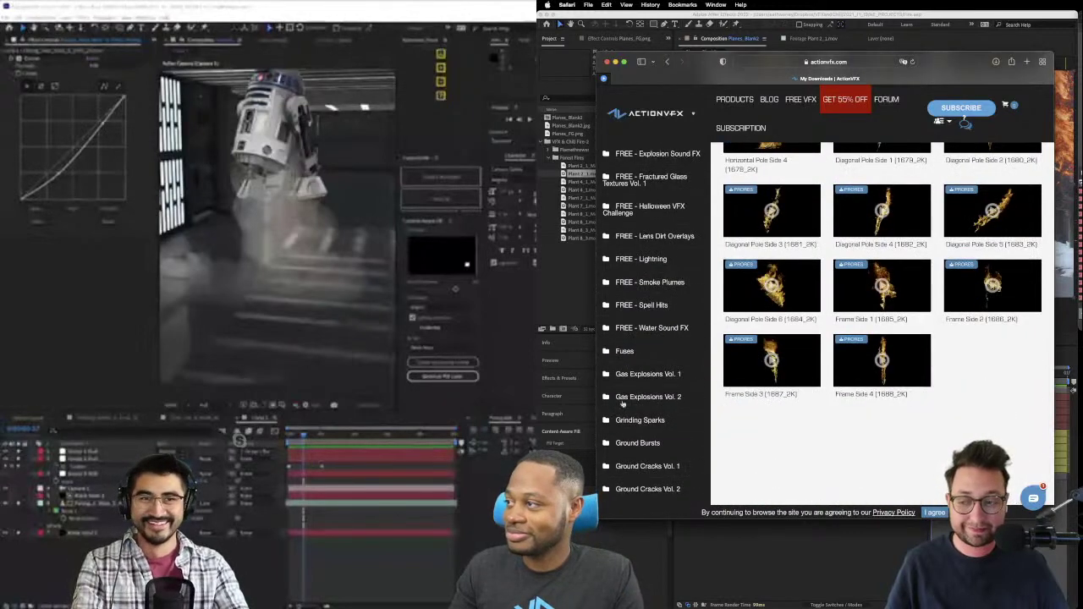
- Expand Window Fire to show Narrow Window Fire Front clips 1 through 11, nudging the browser window
scroll(613, 398, "down", 5)
scroll(613, 397, "down", 5)
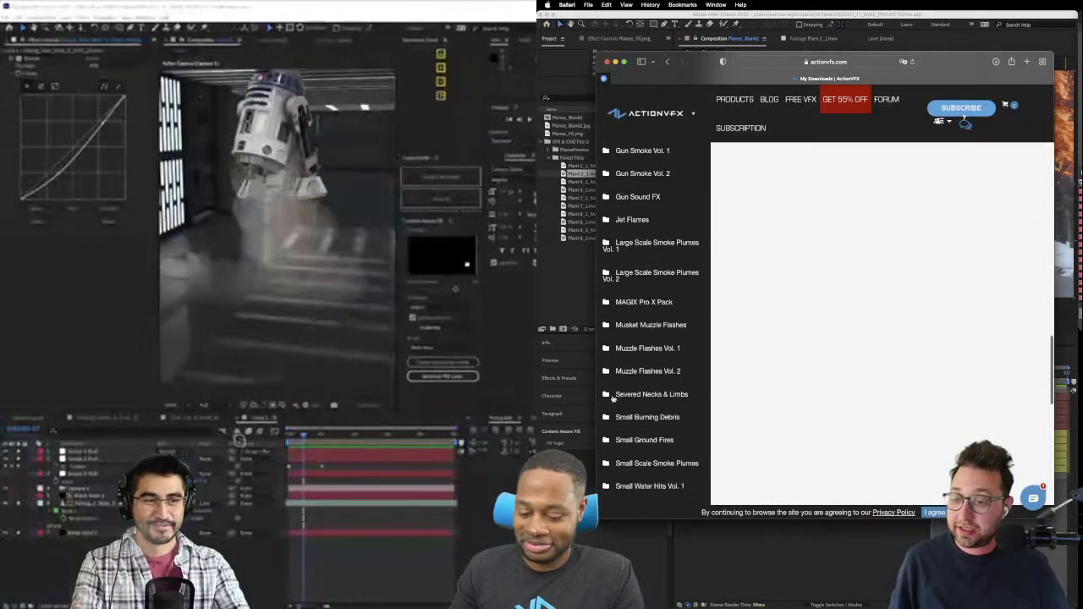
scroll(648, 364, "down", 2)
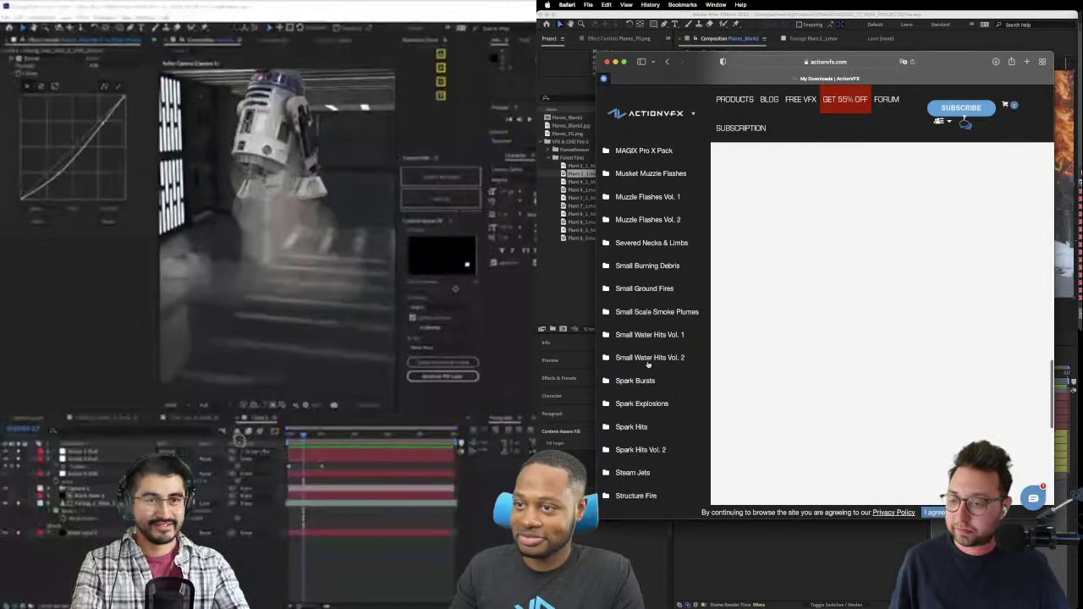
scroll(648, 365, "down", 5)
left_click(640, 433)
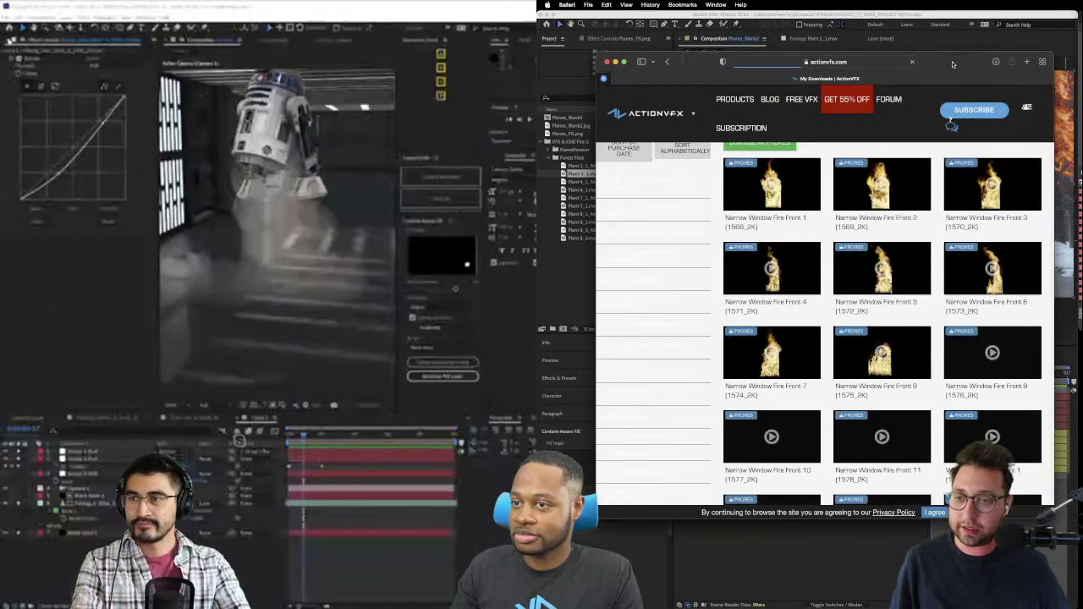
left_click_drag(952, 64, 943, 61)
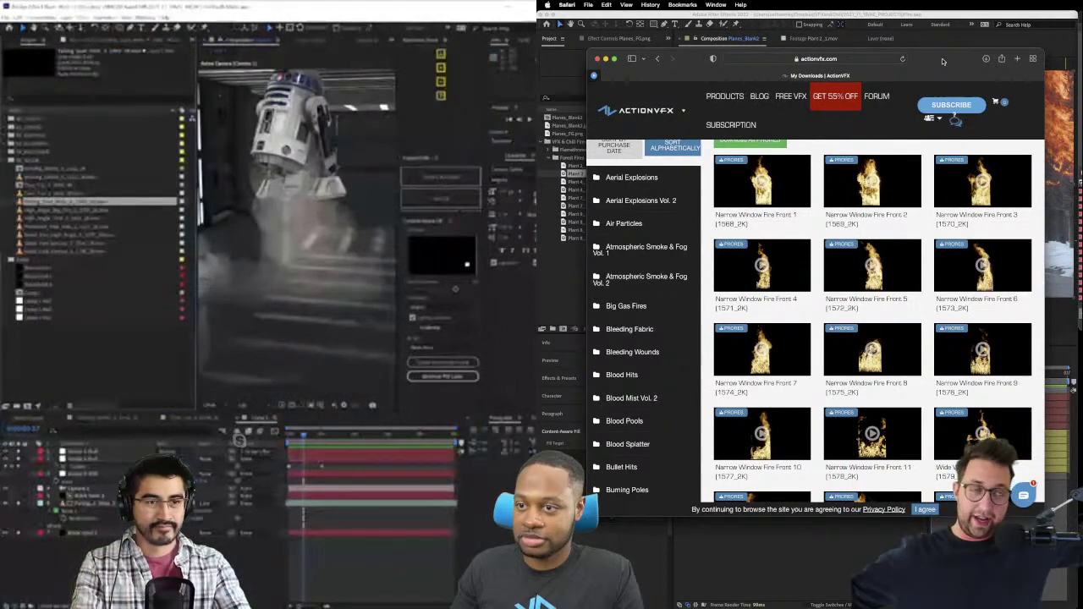
- Return to After Effects, cancel the Import dialog, and select the jet flame layer for positioning
left_click(556, 269)
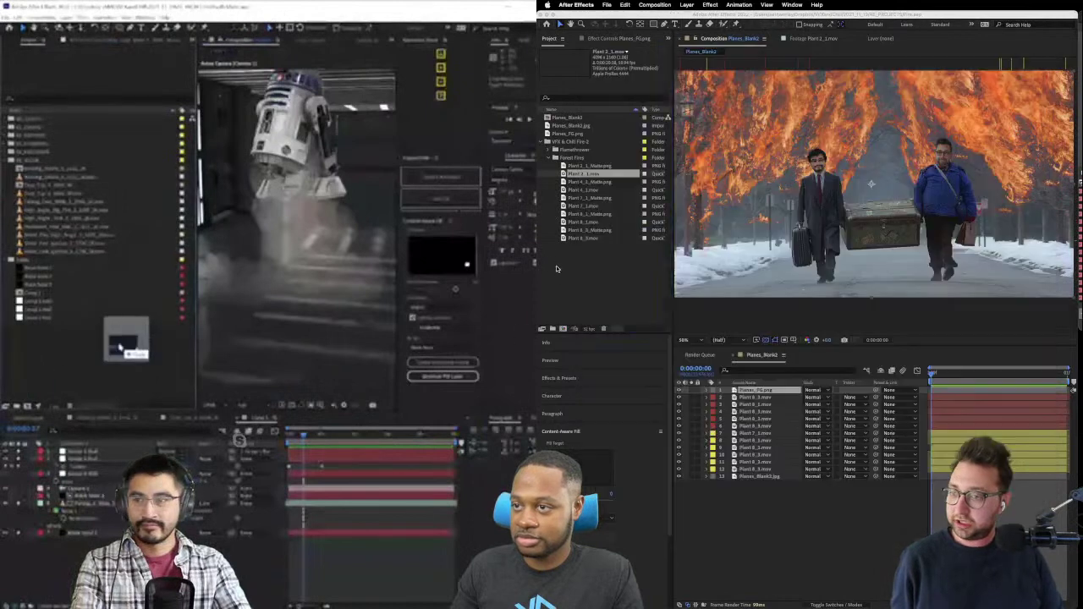
left_click(72, 259)
double_click(556, 269)
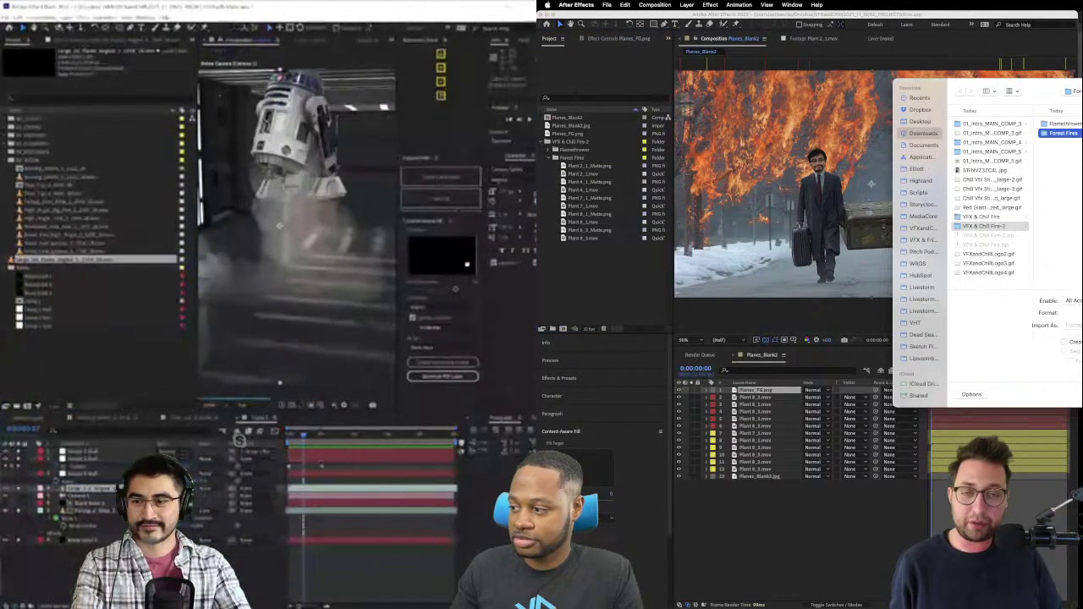
key("Escape")
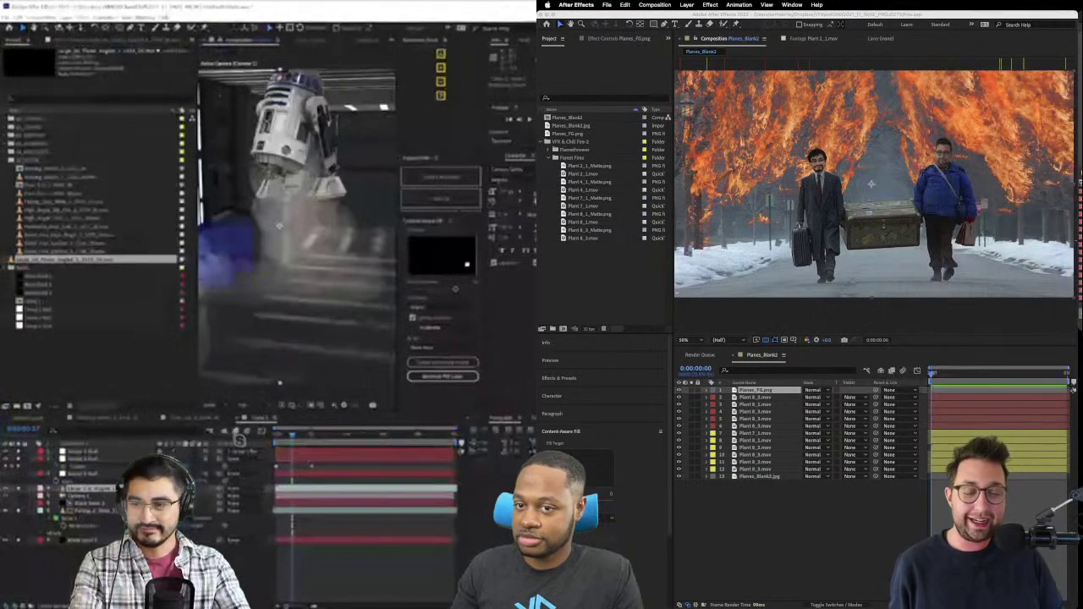
left_click(206, 489)
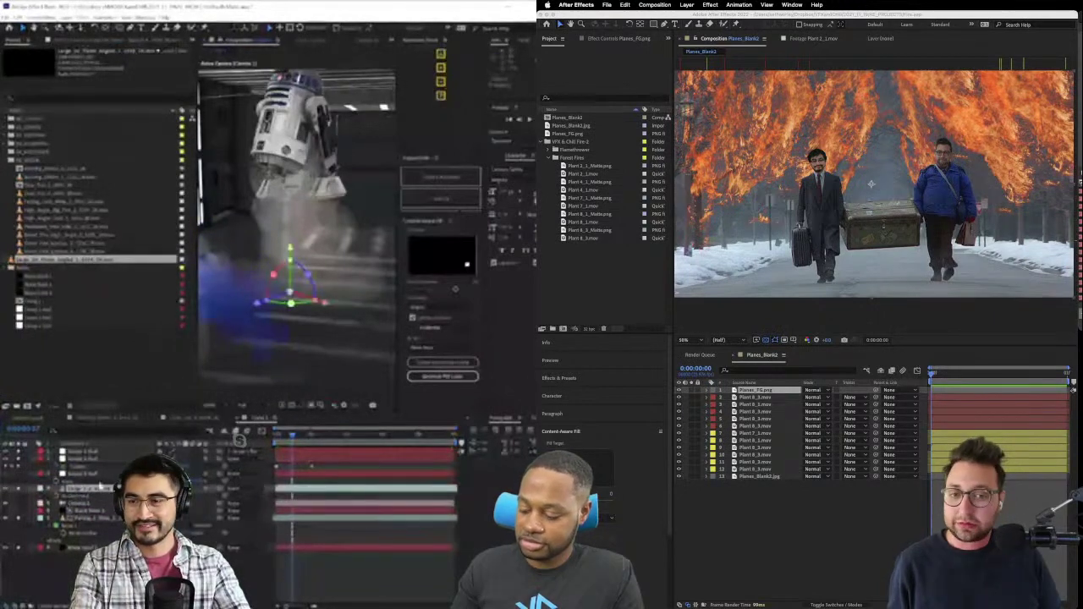
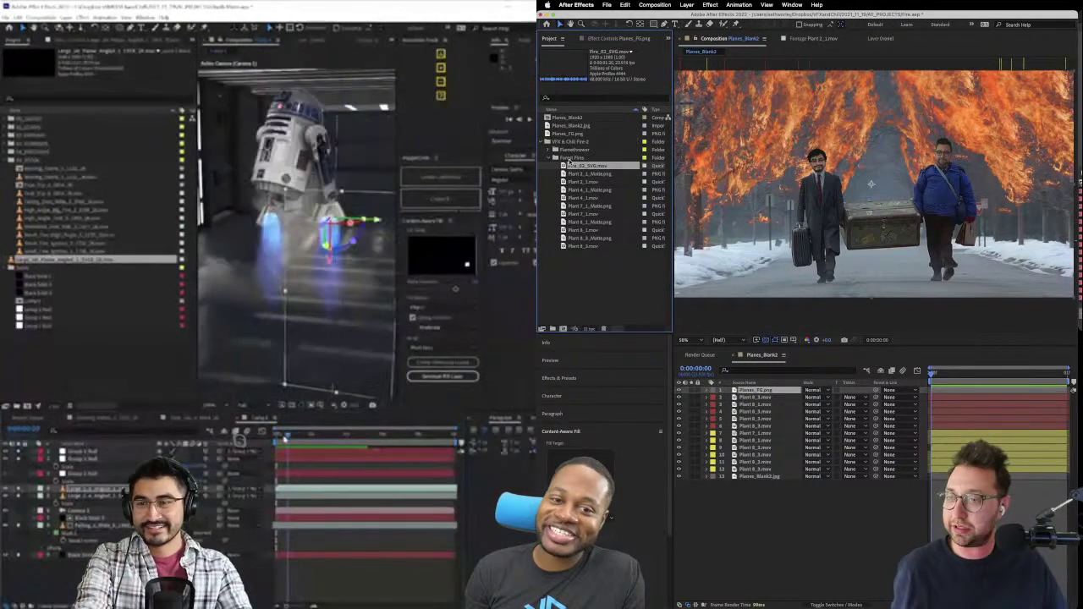
- Make a Fire_02_SVG composition from the alley fire clip and play a preview
left_click_drag(564, 165, 607, 257)
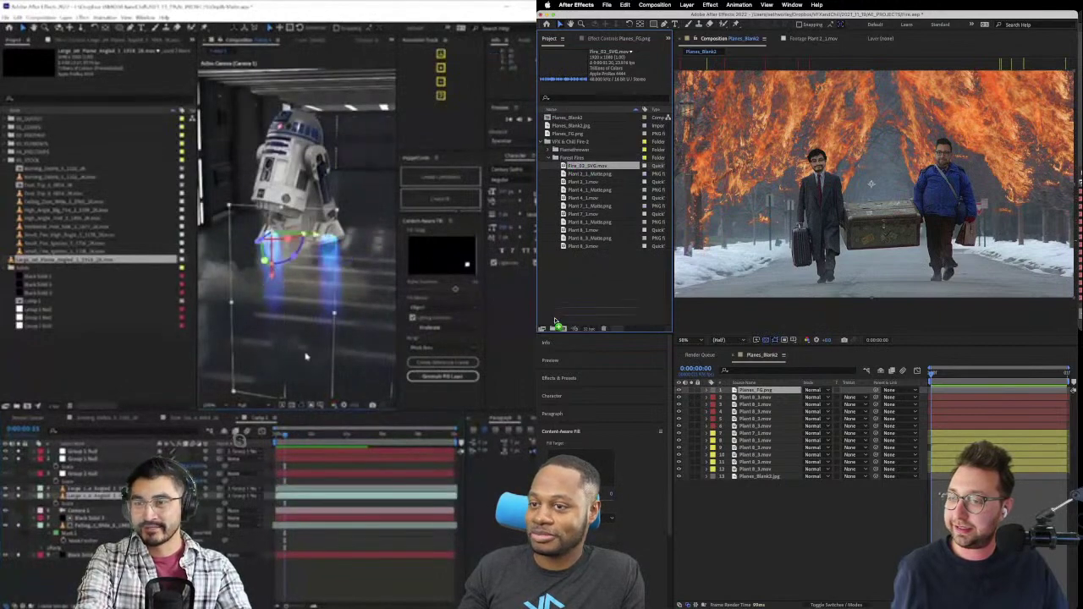
left_click_drag(556, 321, 557, 328)
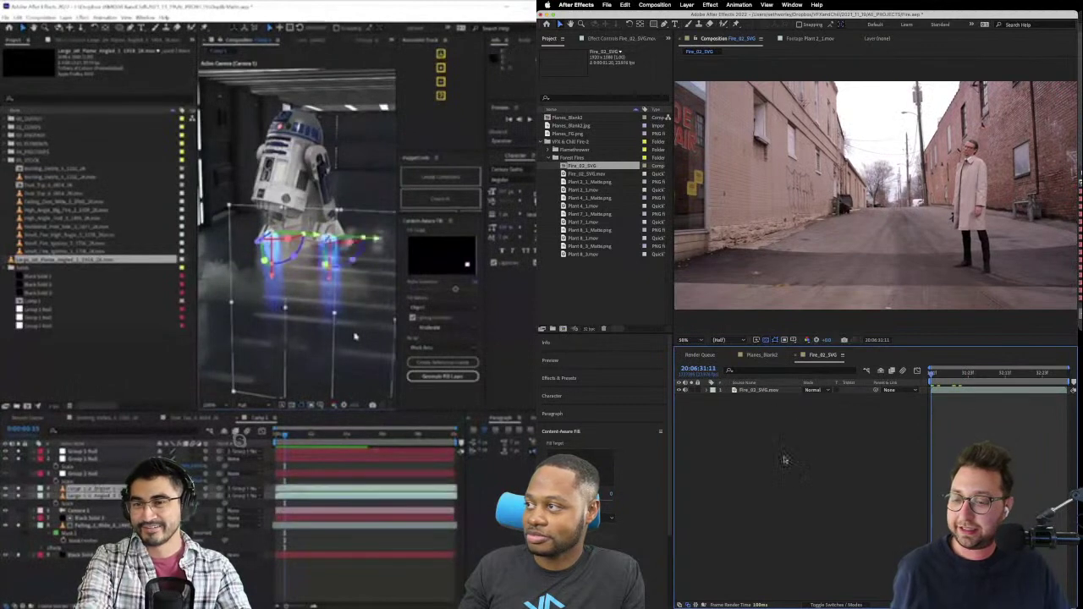
key("space")
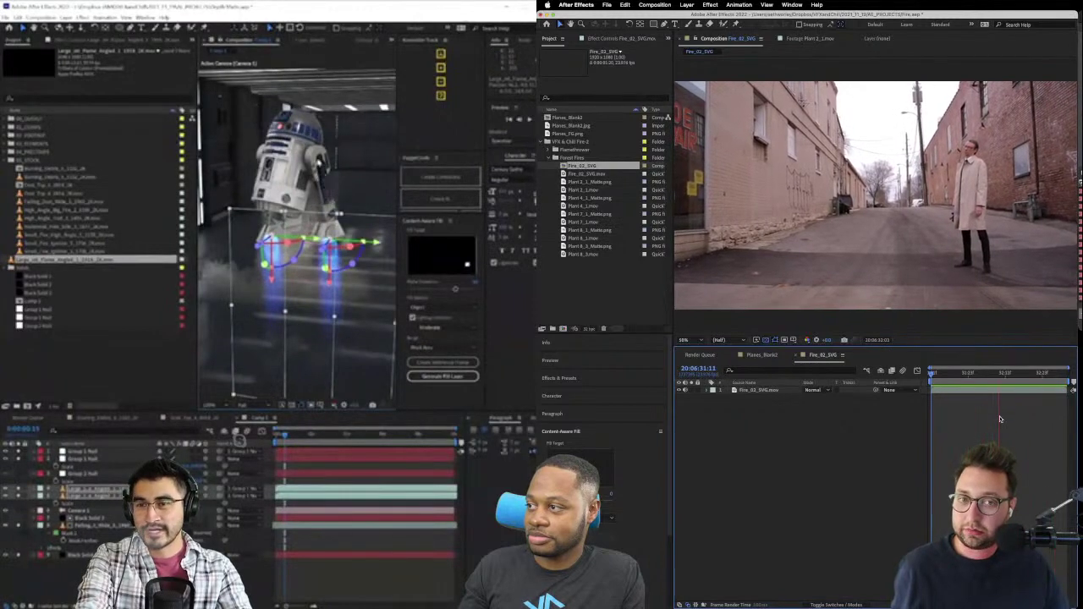
- Glance at Planes_Blank2, return to Fire_02_SVG, and widen the viewer and timeline area
left_click(762, 355)
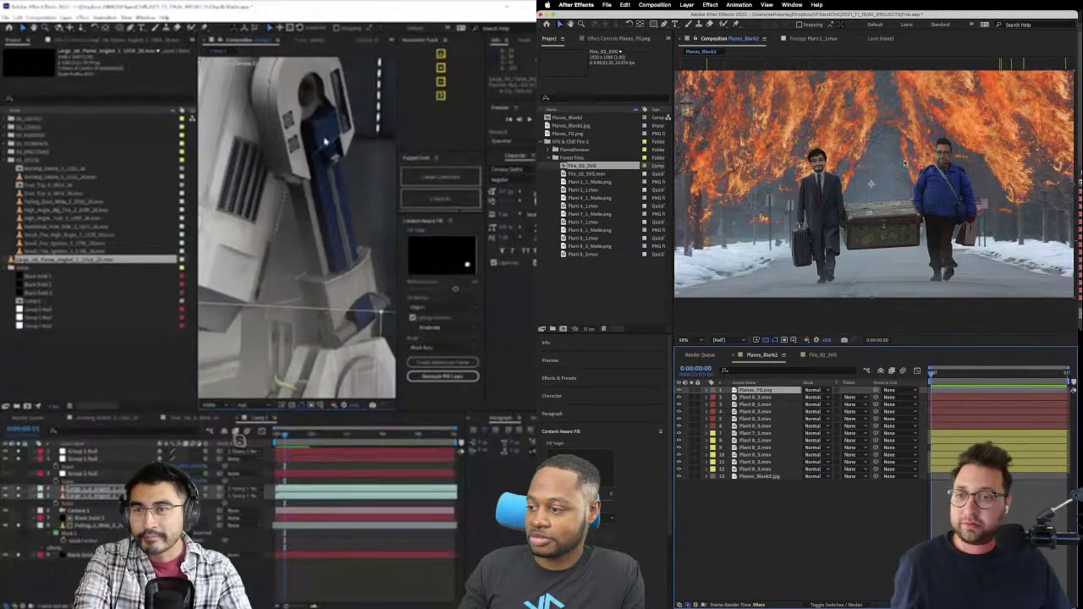
left_click(818, 356)
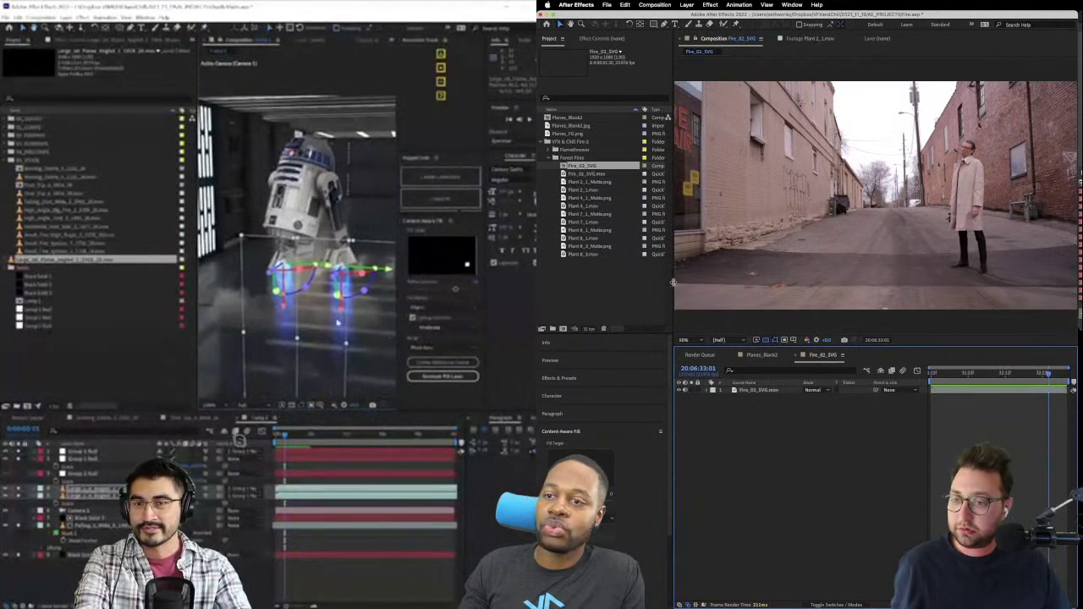
left_click_drag(673, 282, 646, 282)
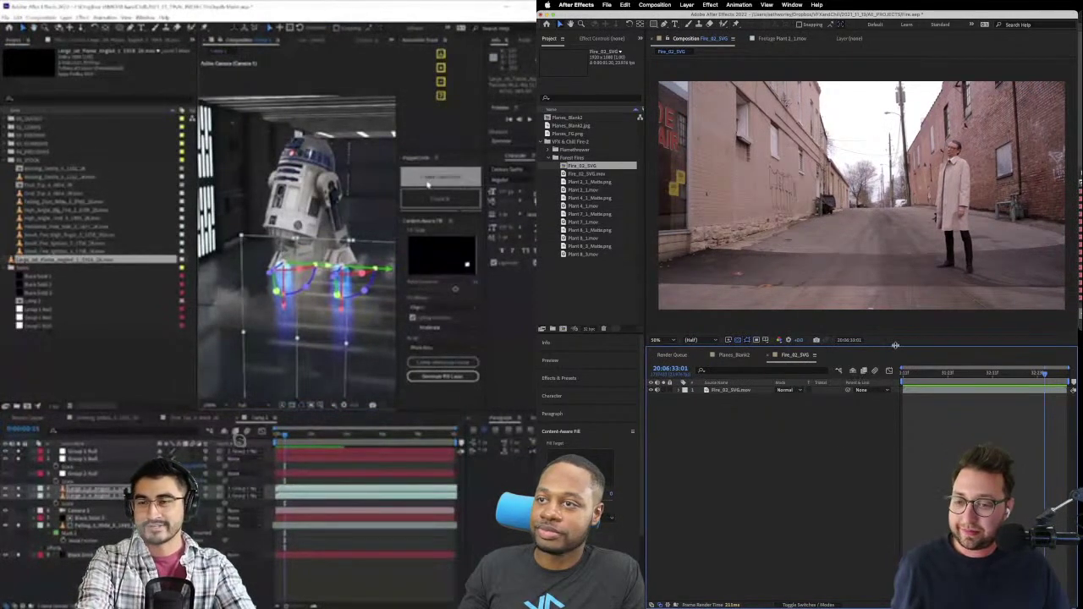
- Enlarge the viewer, then play the alley clip from an earlier frame
left_click_drag(895, 345, 898, 370)
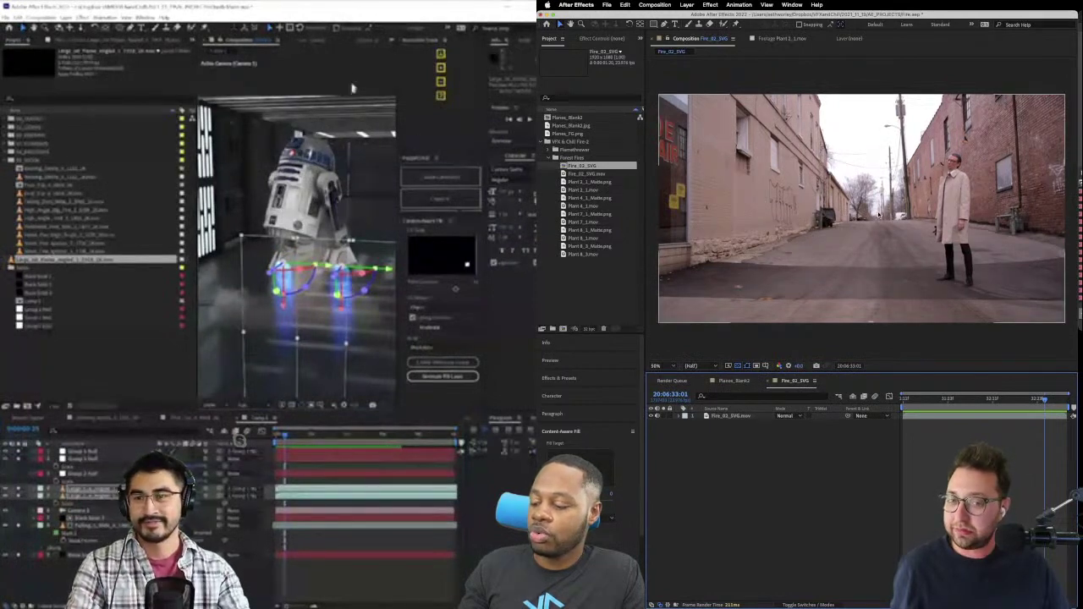
left_click(874, 108)
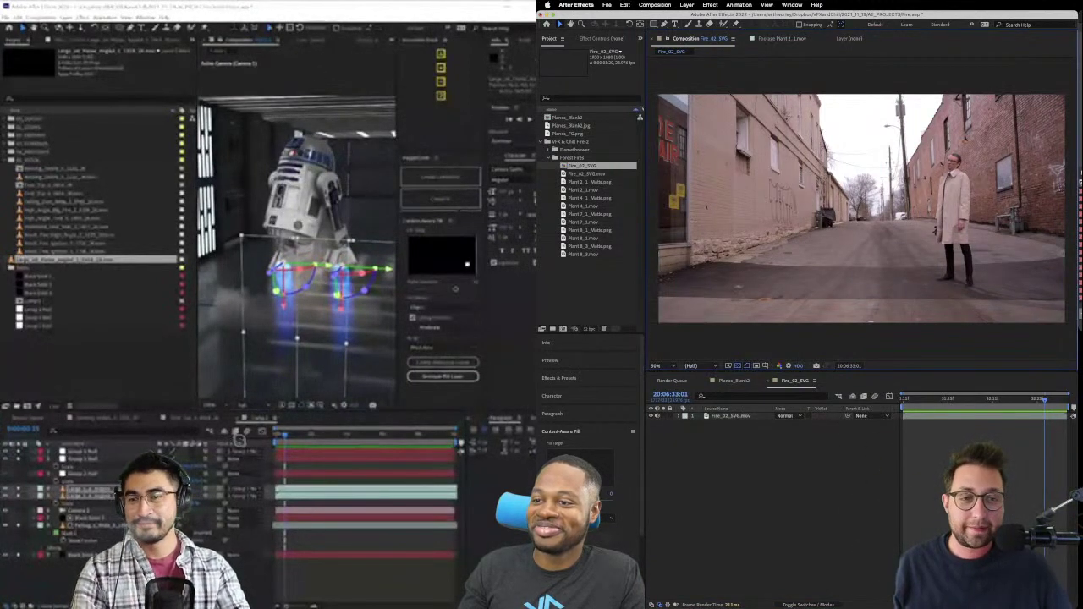
left_click(250, 580)
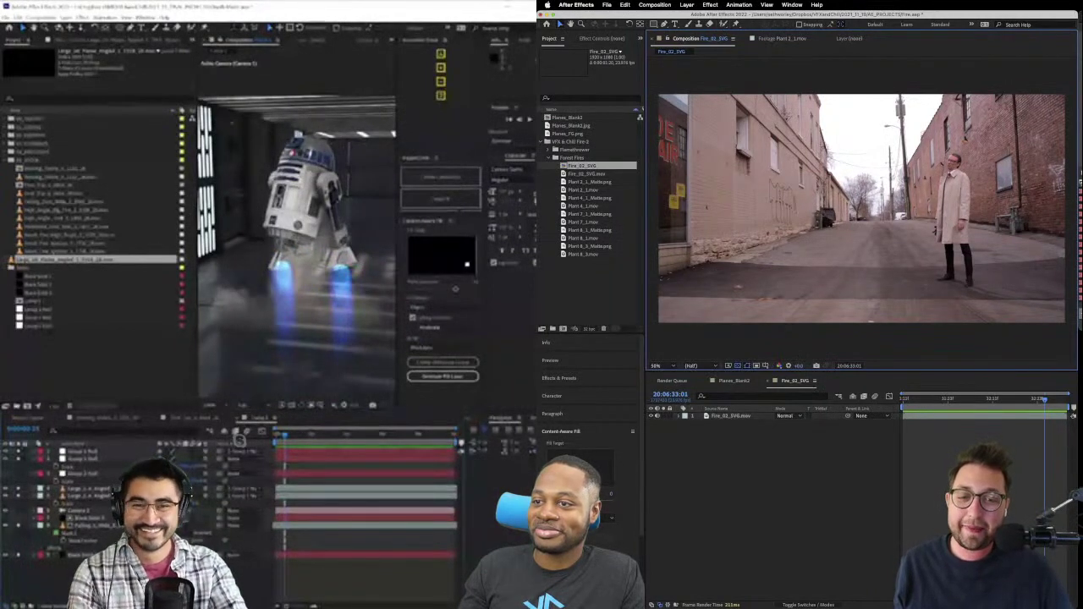
key("super+Tab")
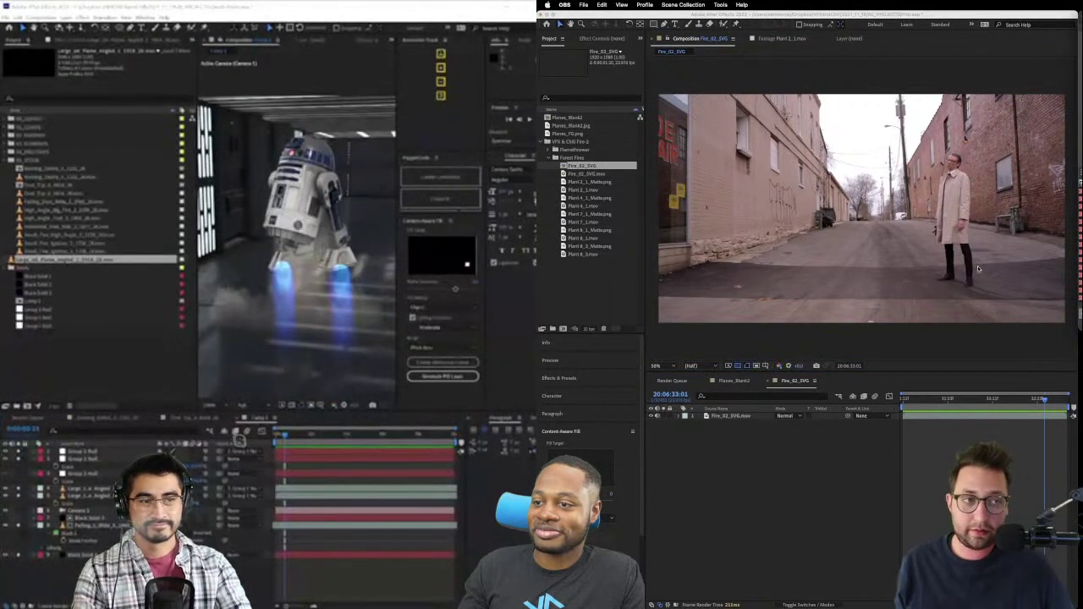
left_click(889, 69)
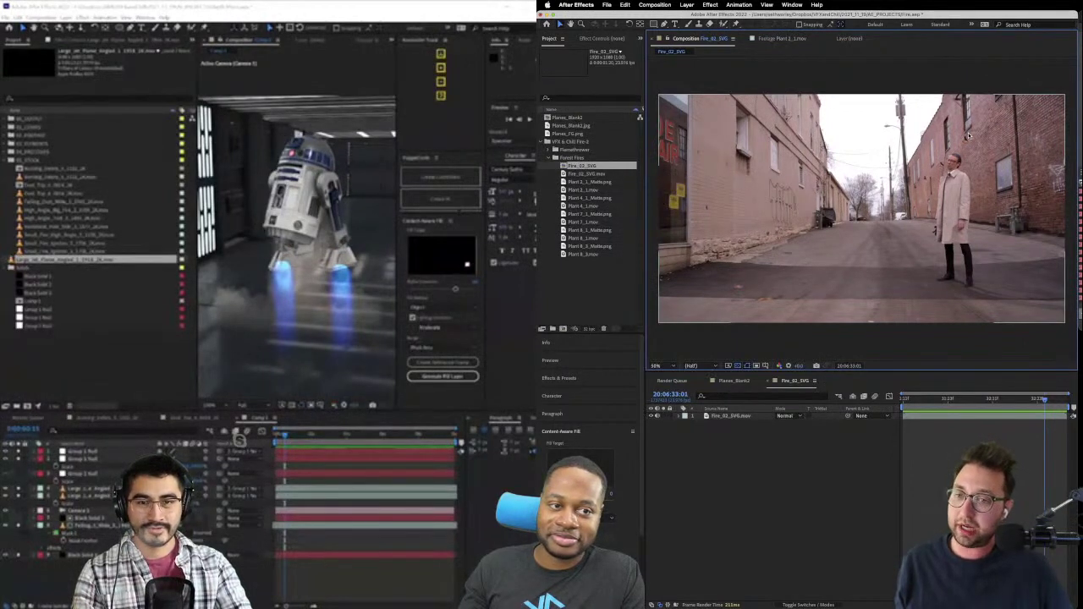
left_click(926, 399)
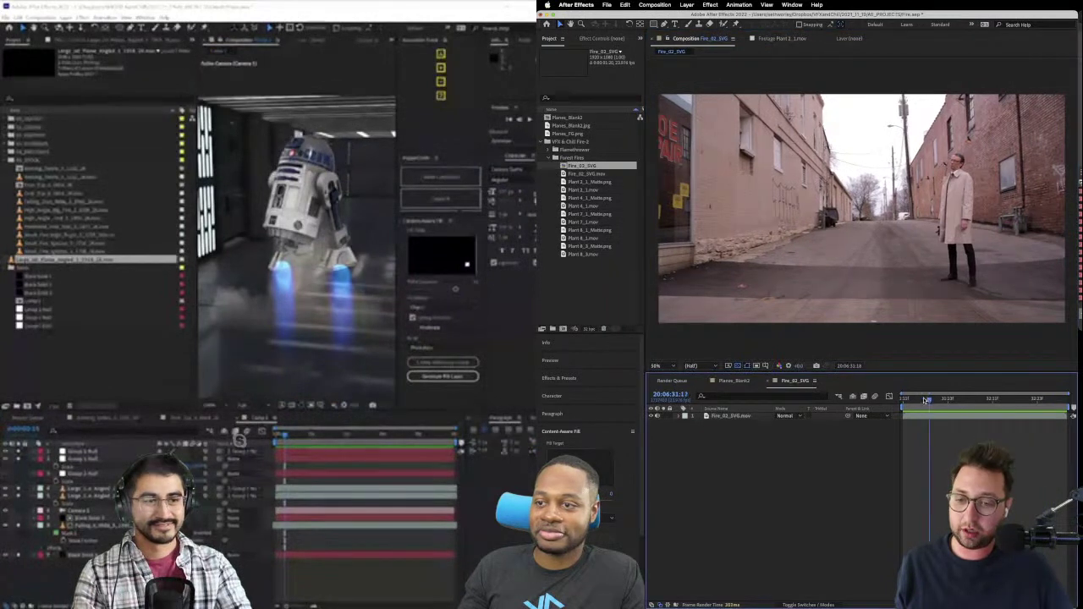
key("space")
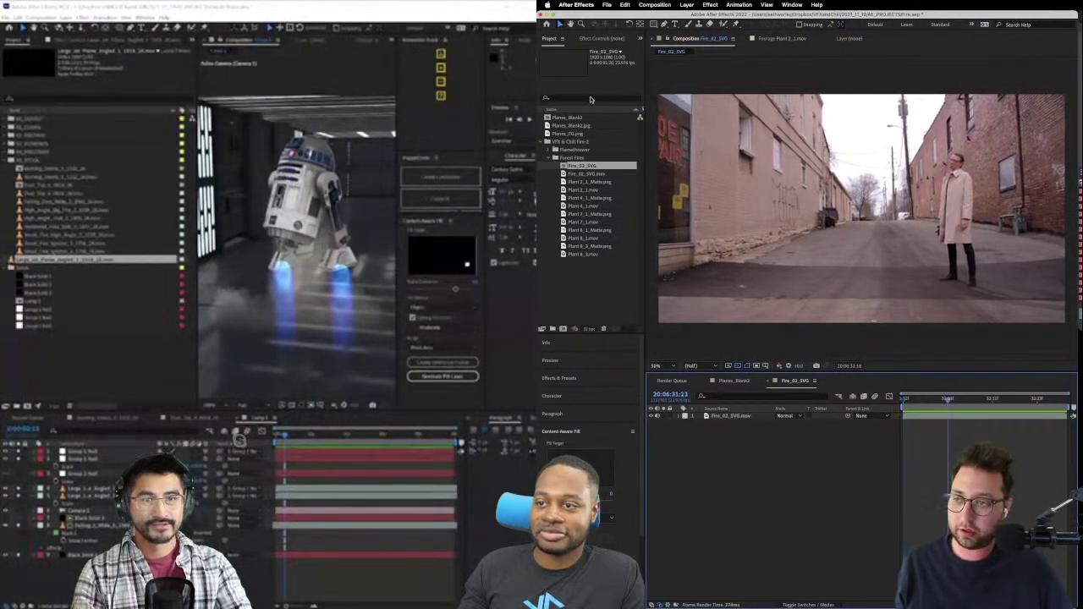
- Flip to Planes_Blank2 and back to Fire_02_SVG, then collapse the Forest Fires folder
left_click(571, 276)
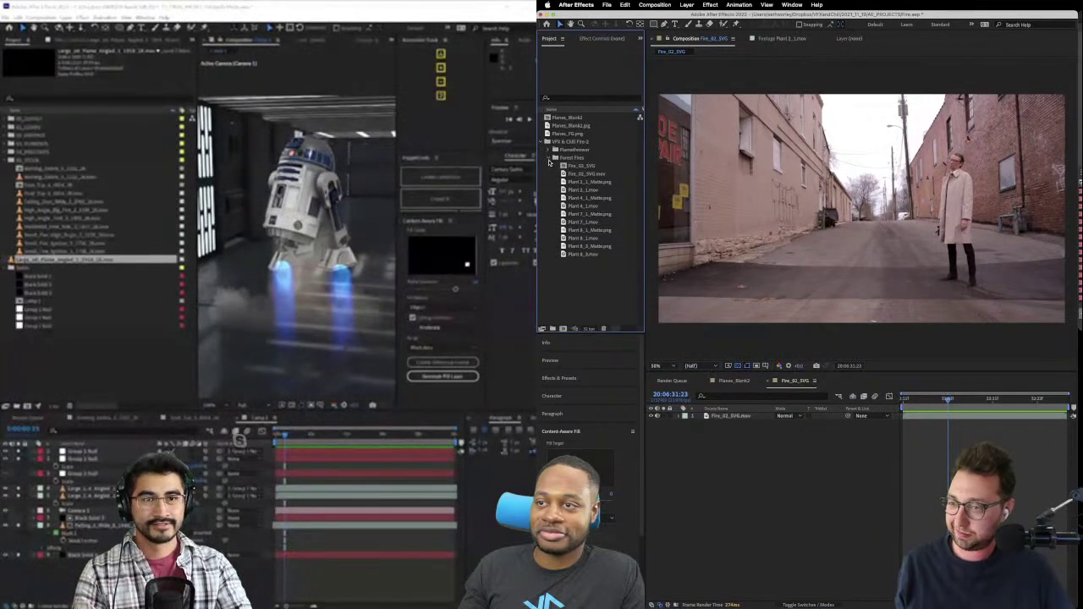
left_click(728, 381)
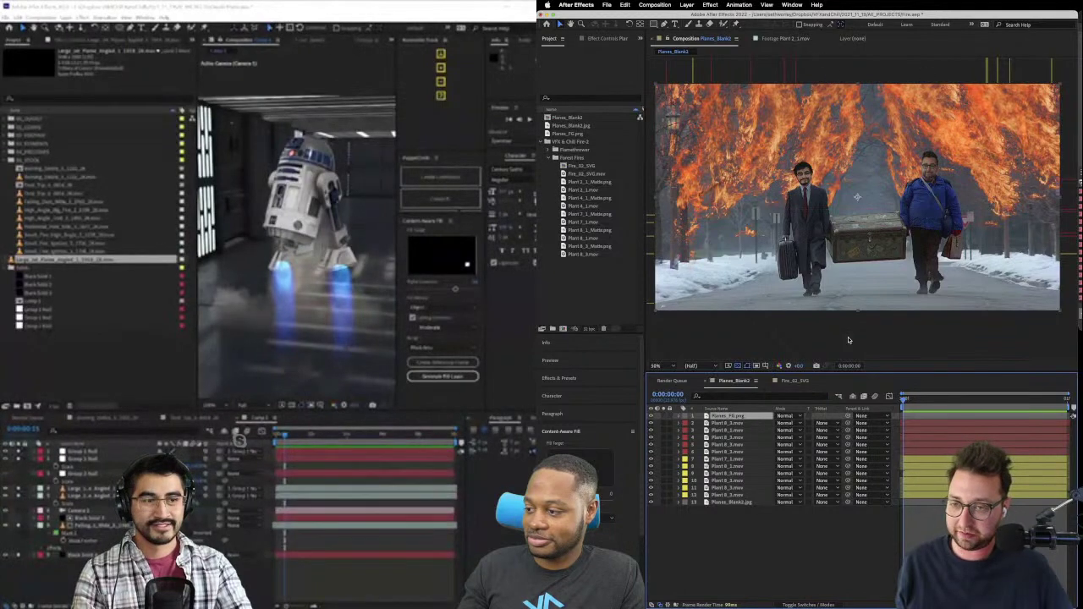
left_click(788, 380)
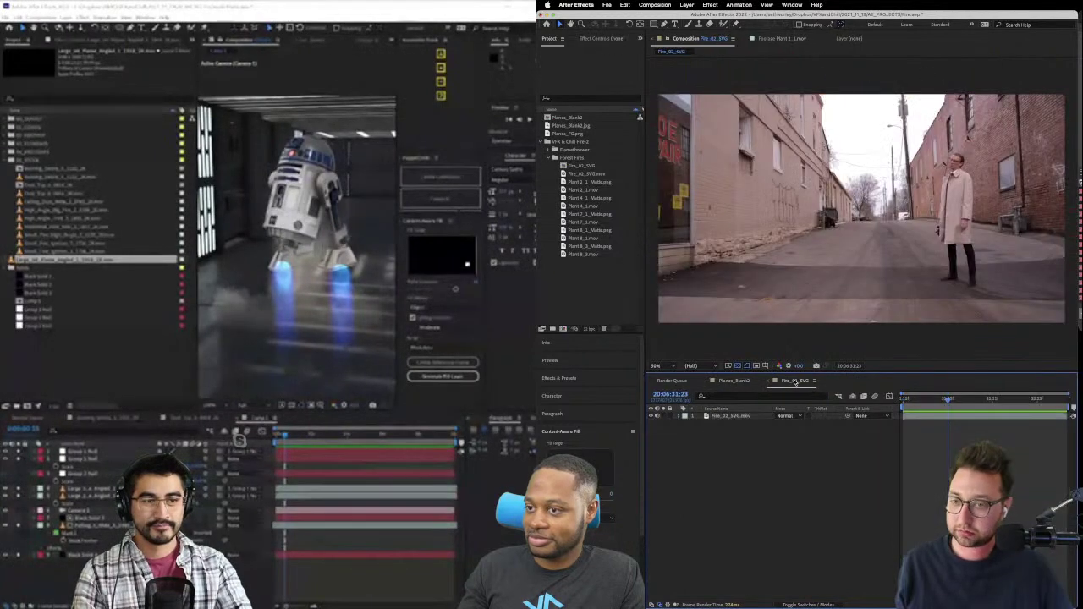
left_click(597, 275)
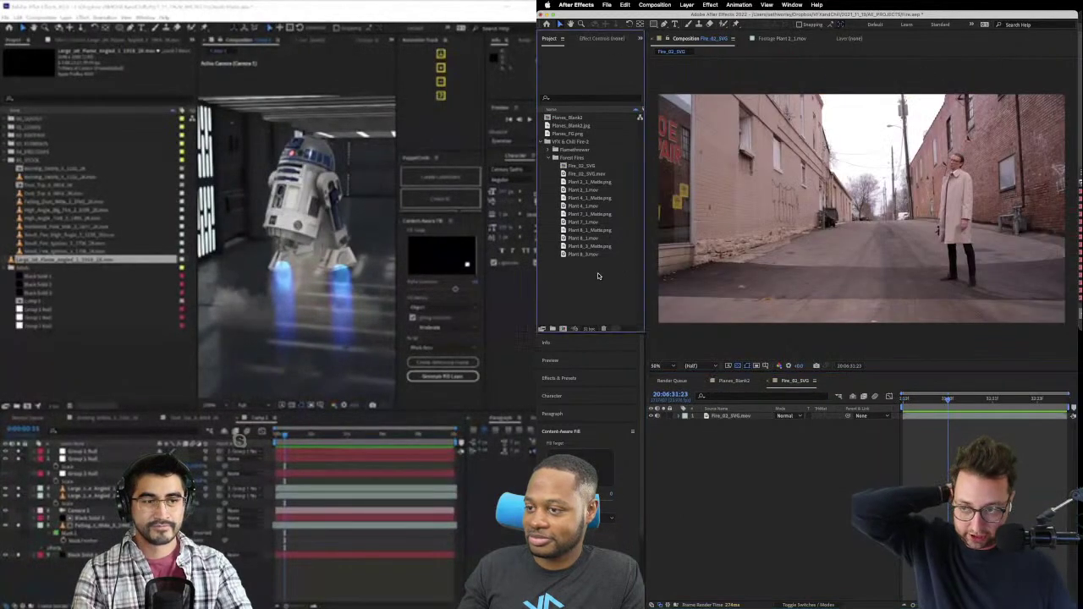
left_click(551, 158)
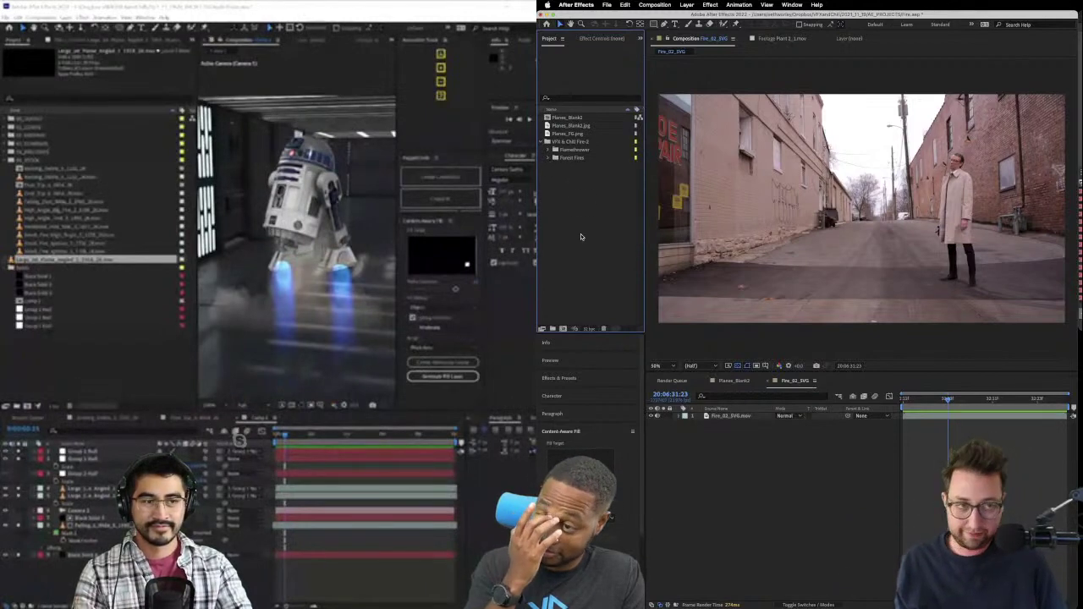
- Open the import window from the empty Project panel, then dismiss it
double_click(580, 233)
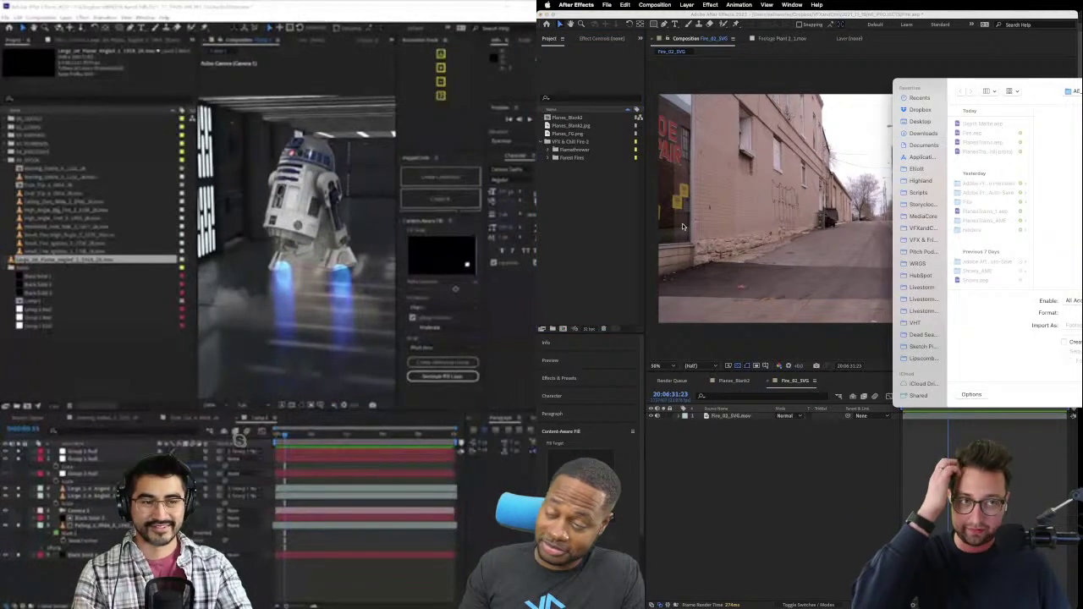
key("Escape")
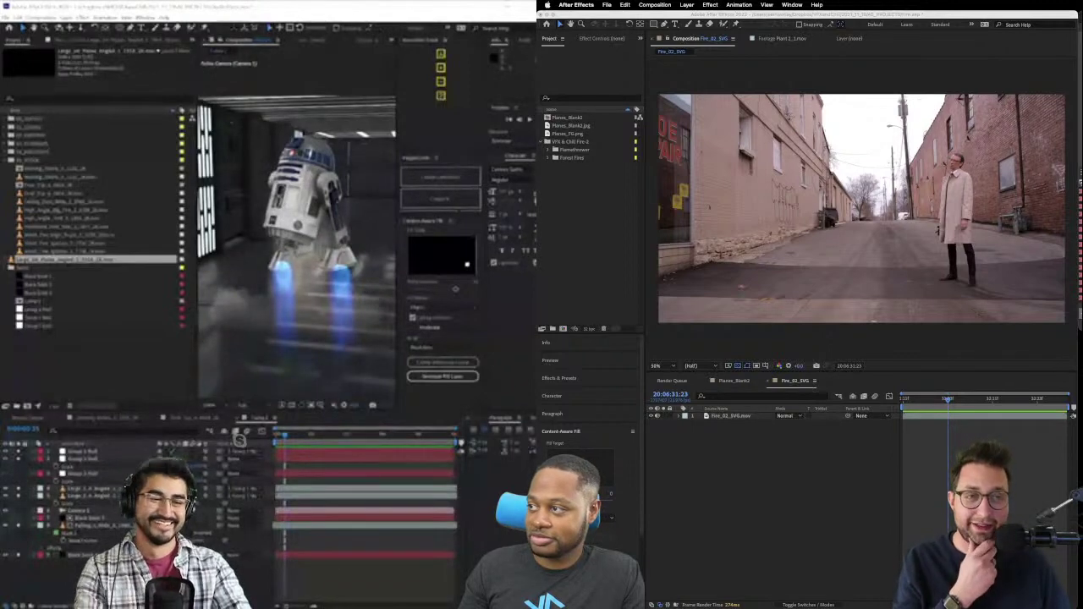
key("super+Tab")
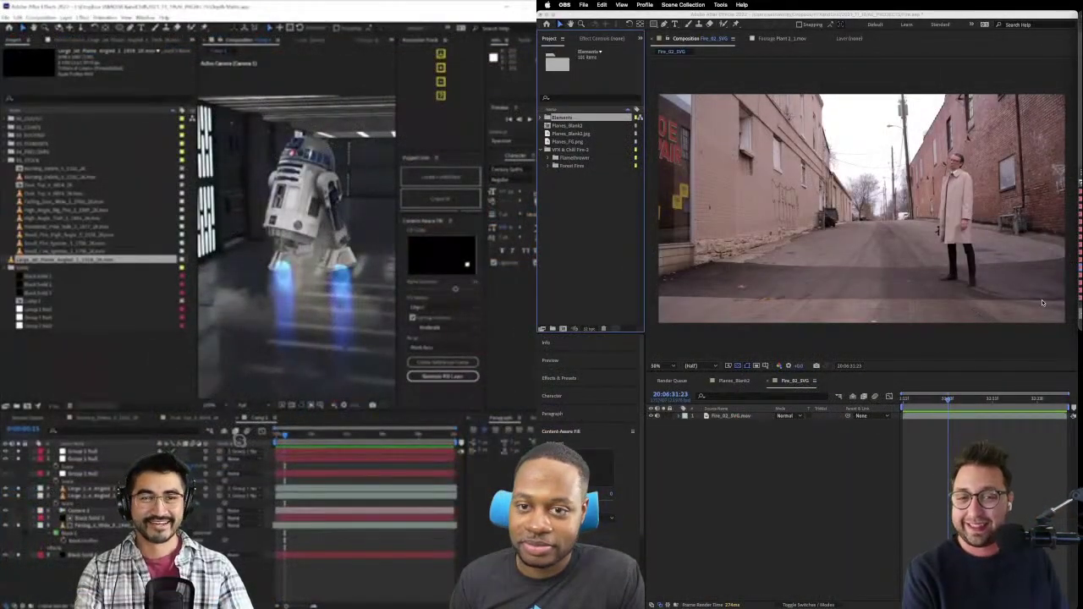
- Expand Elements > Fire and inspect the Wide_Window_Side_0149_2K.mov clip
left_click(539, 119)
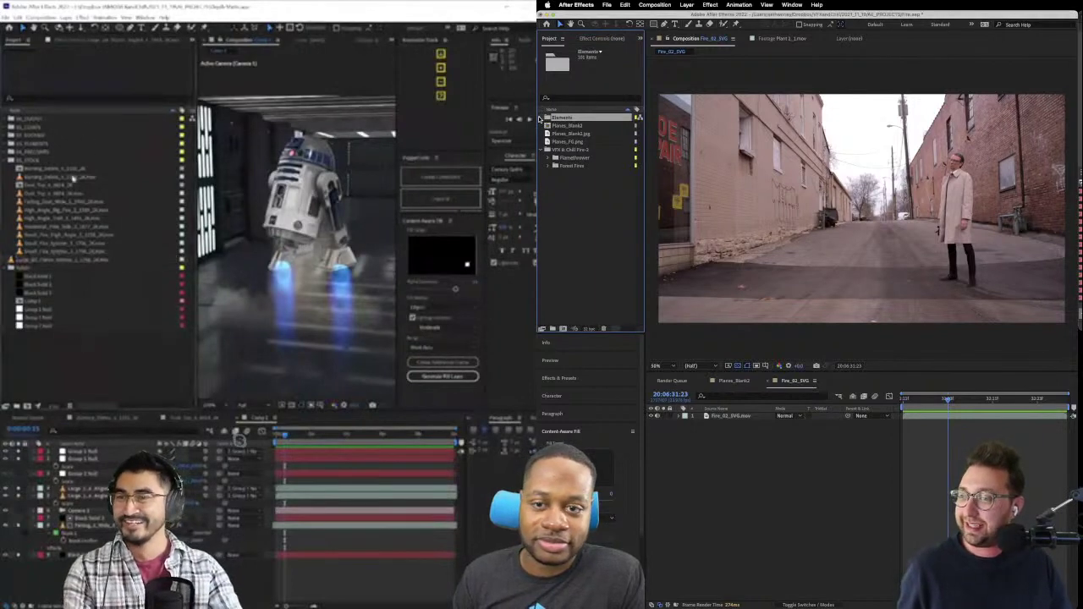
left_click(541, 117)
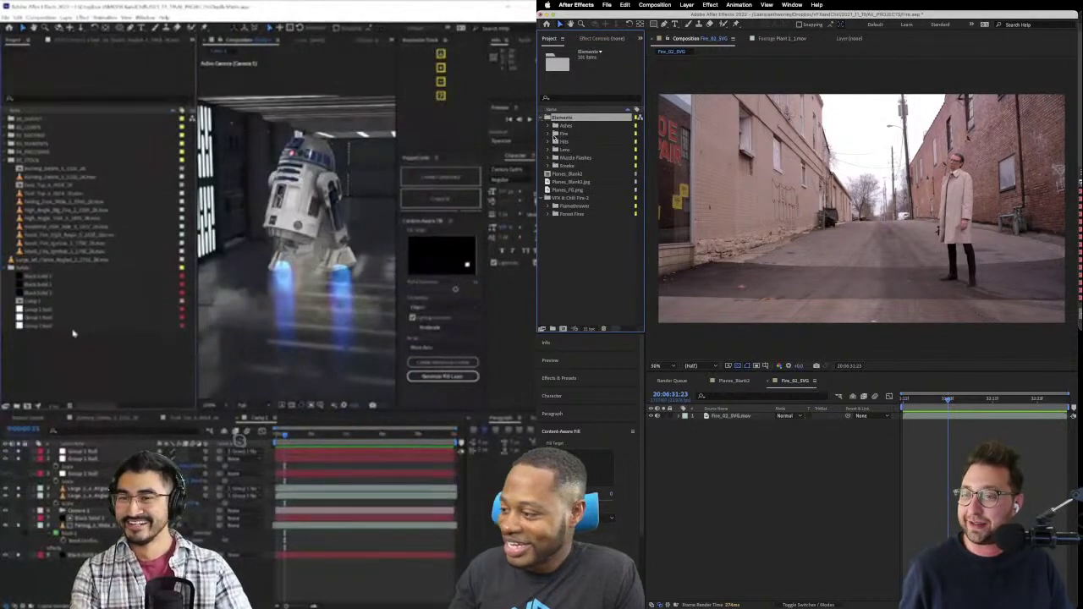
left_click(548, 134)
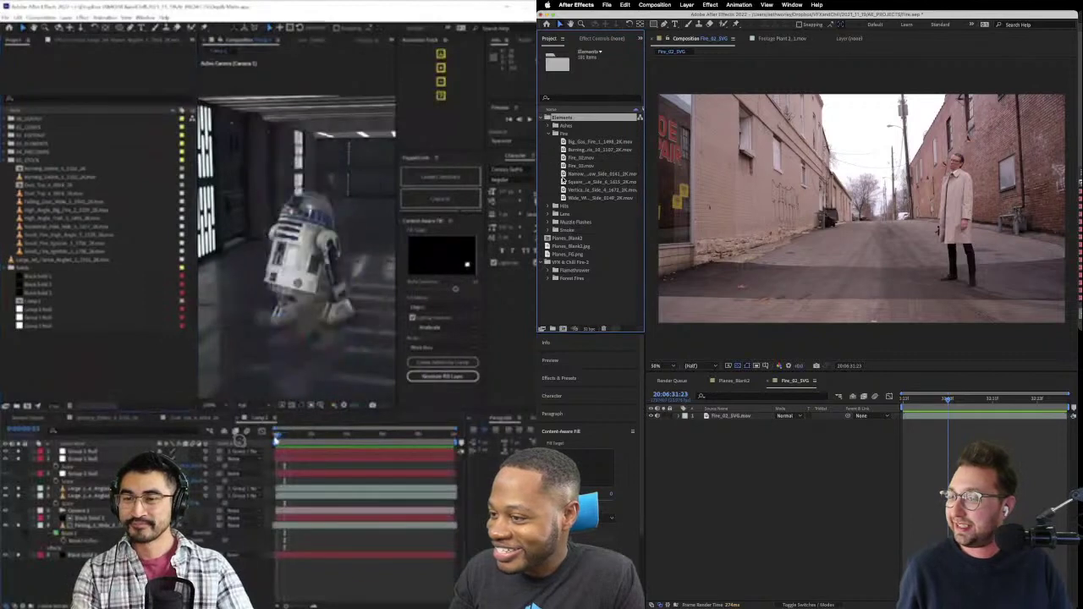
left_click(564, 197)
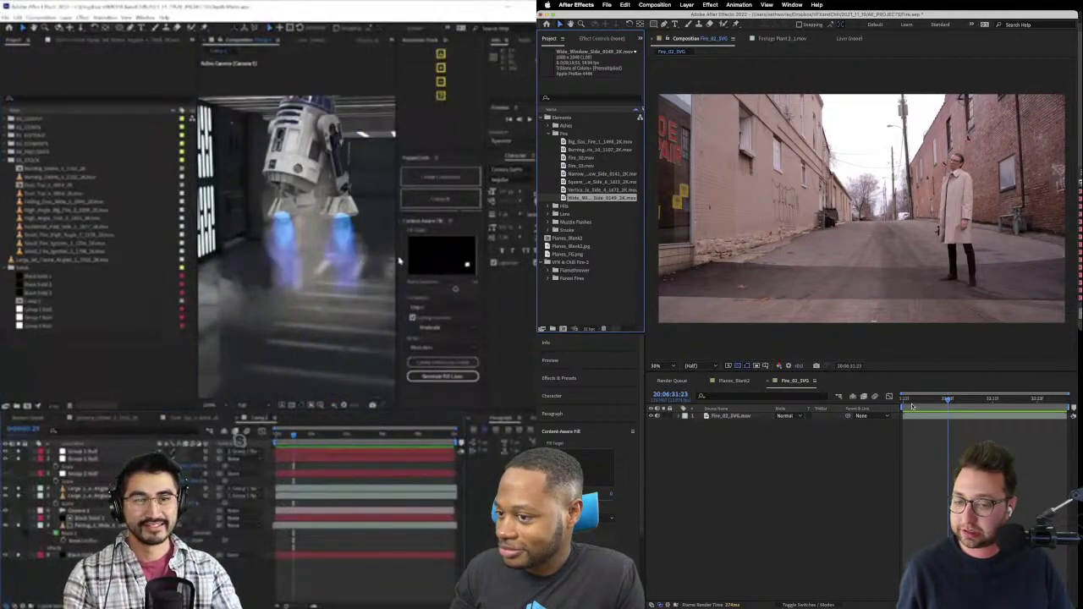
- Shorten the work area, trim Fire_02_SVG to it, then select Vertical_Pole_Side_4_1672_2K.mov
left_click_drag(912, 405, 851, 398)
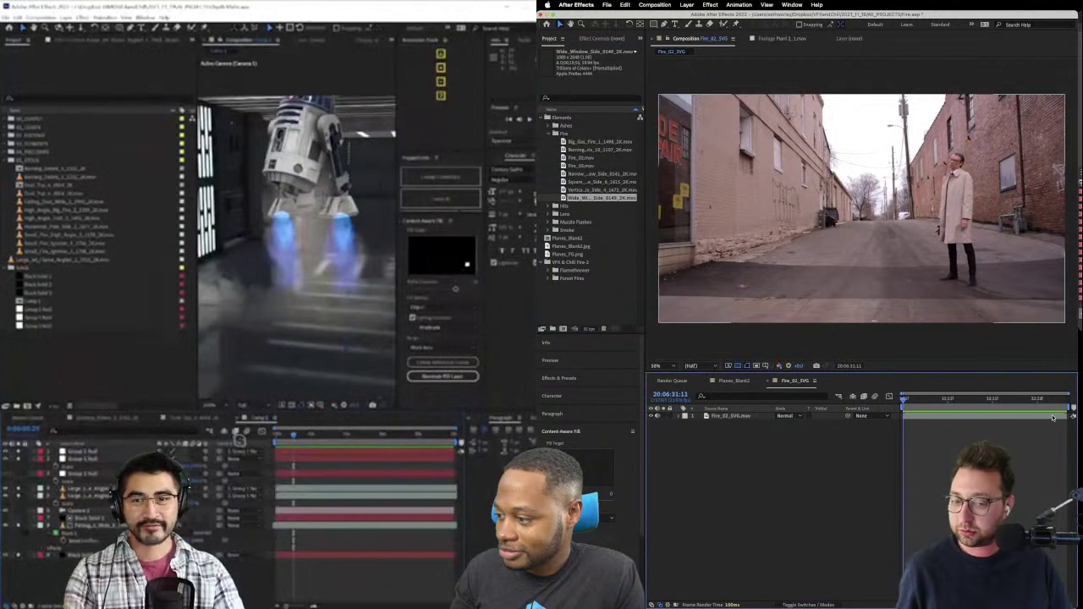
left_click_drag(1071, 406, 917, 404)
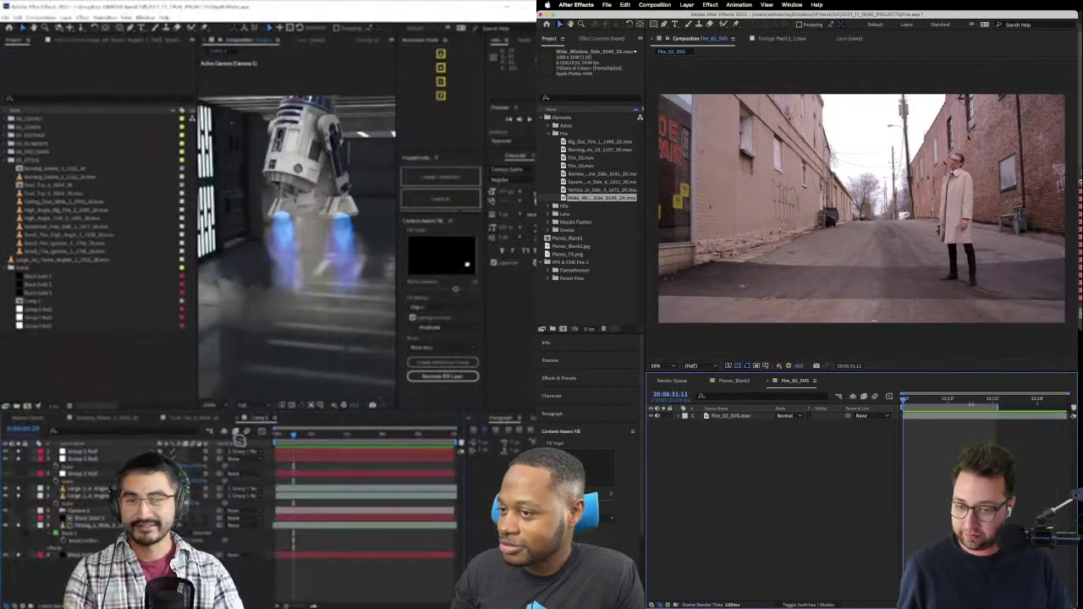
left_click(654, 4)
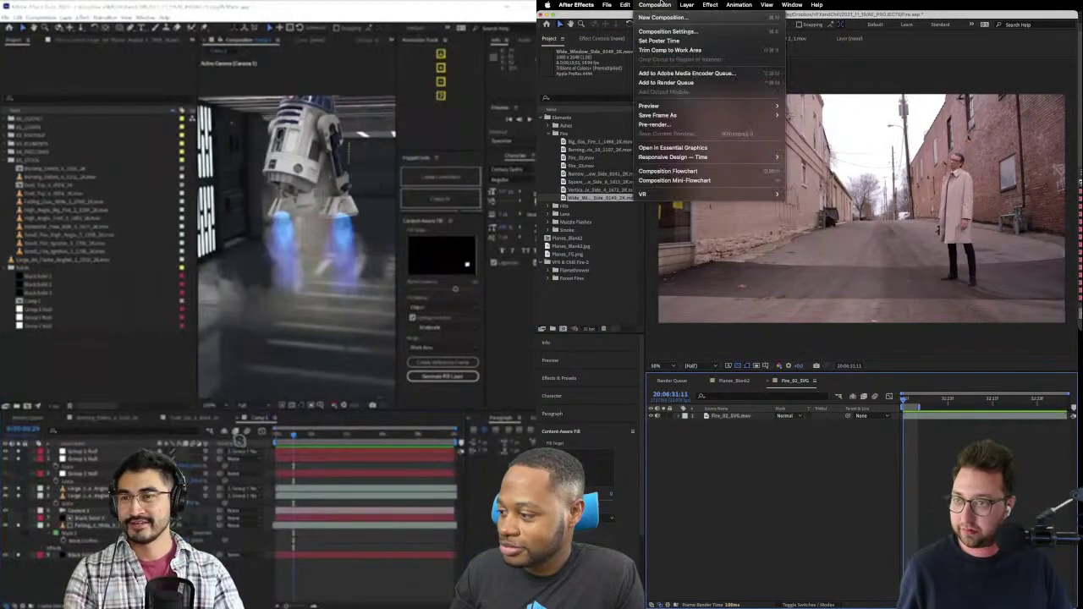
left_click(677, 53)
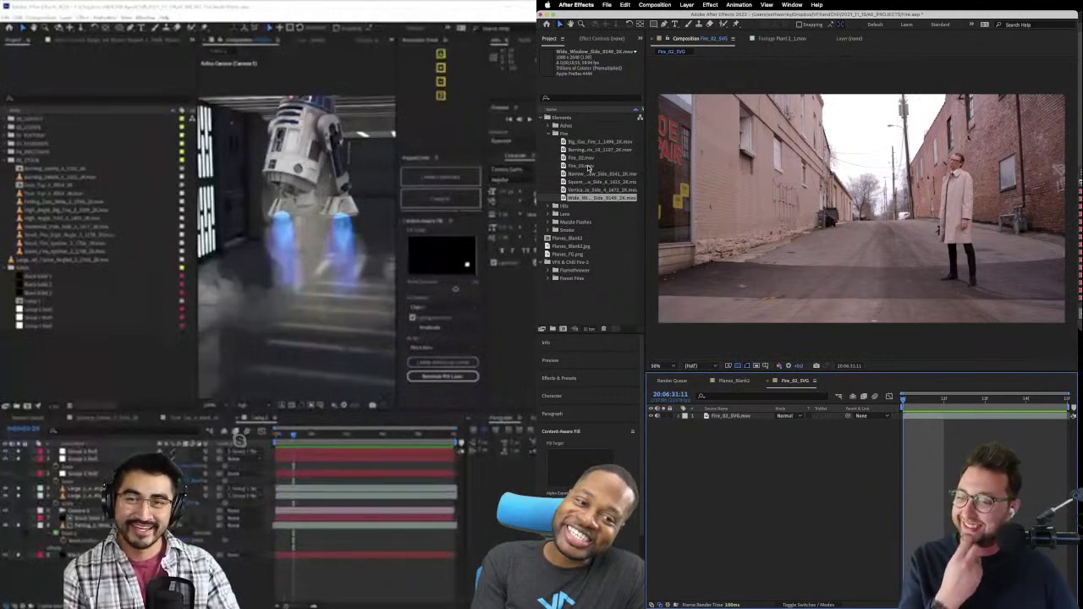
key("super+Tab")
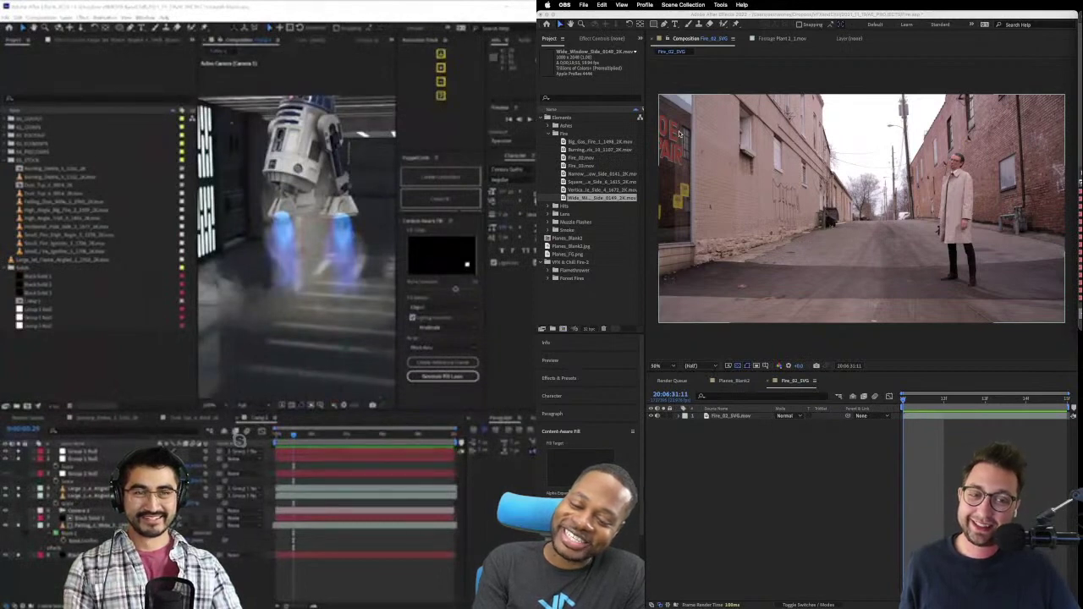
left_click(564, 190)
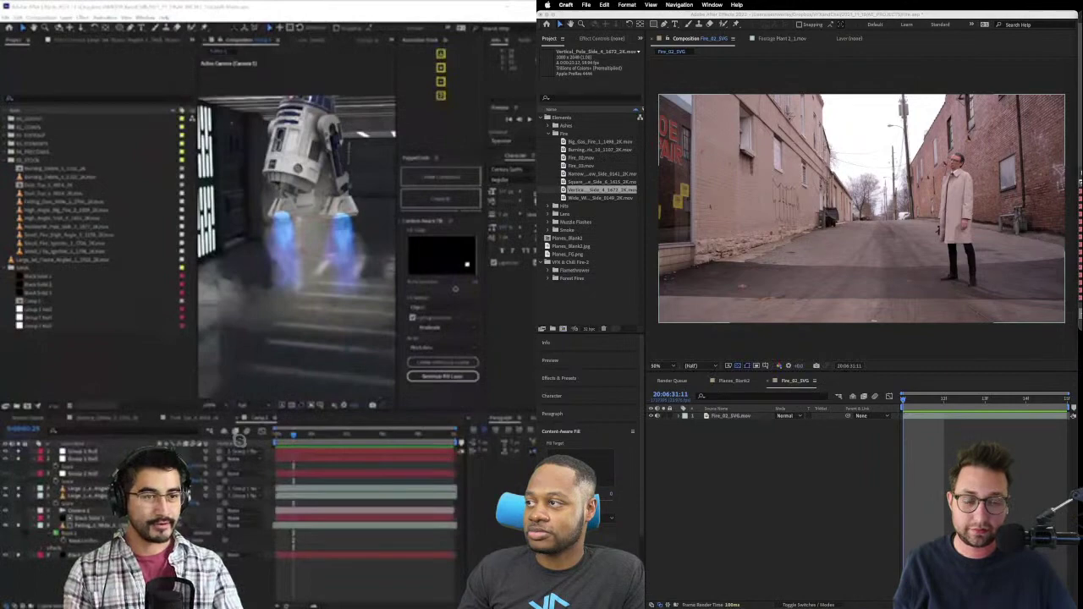
left_click(668, 592)
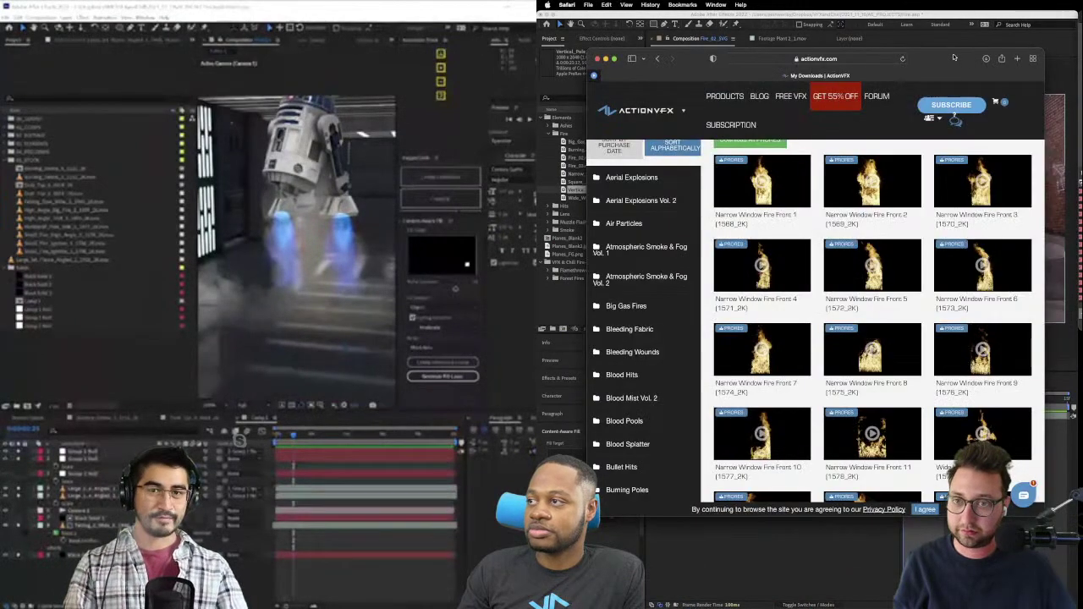
key("super+h")
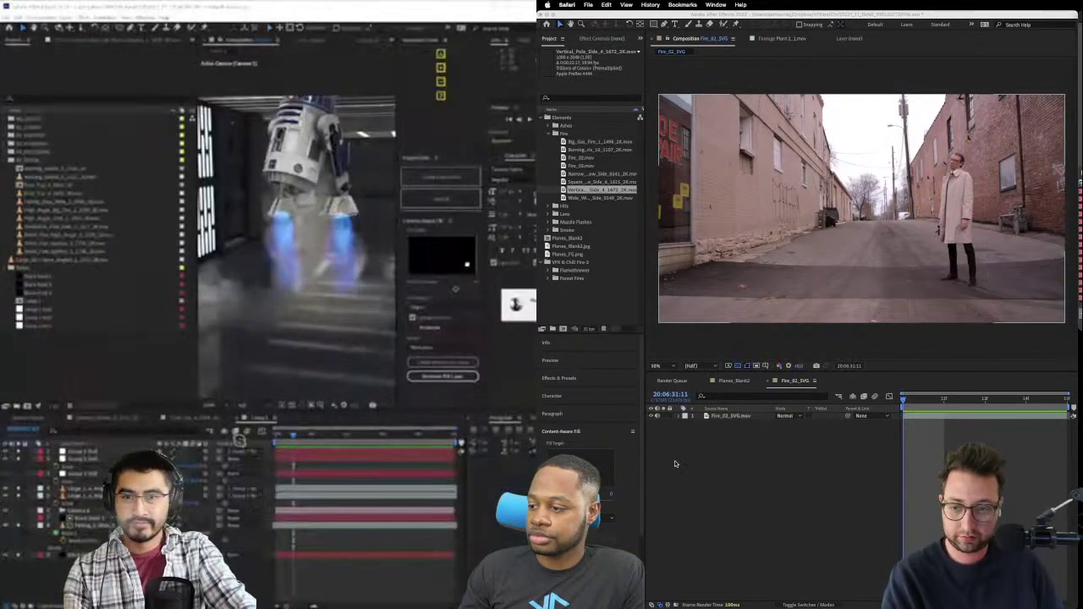
left_click(685, 477)
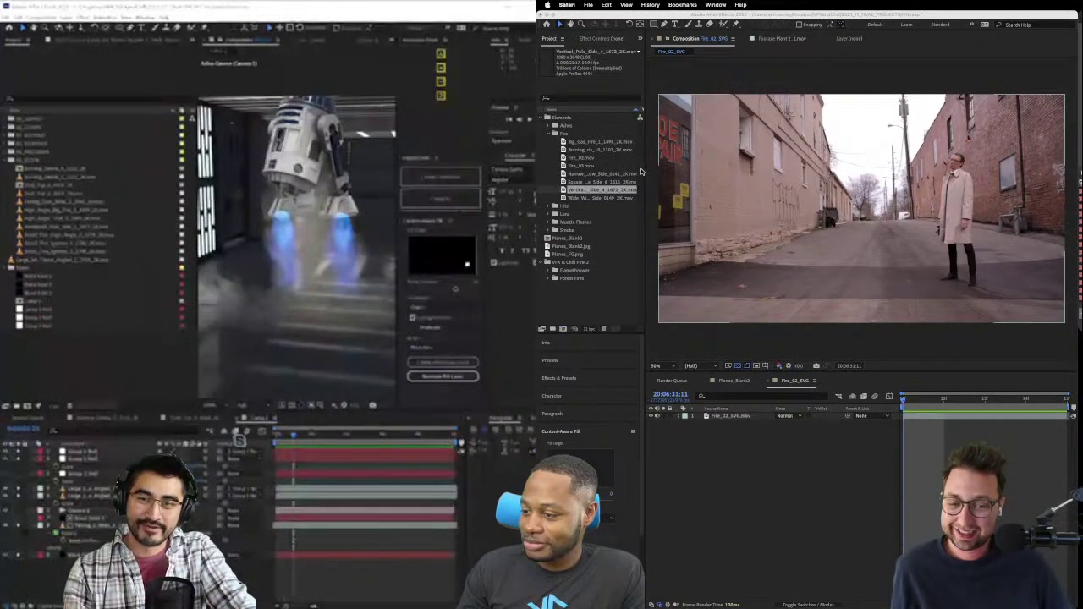
- Widen the Project panel and Name column, then preview the Fire_02.mov flame clip
left_click(645, 166)
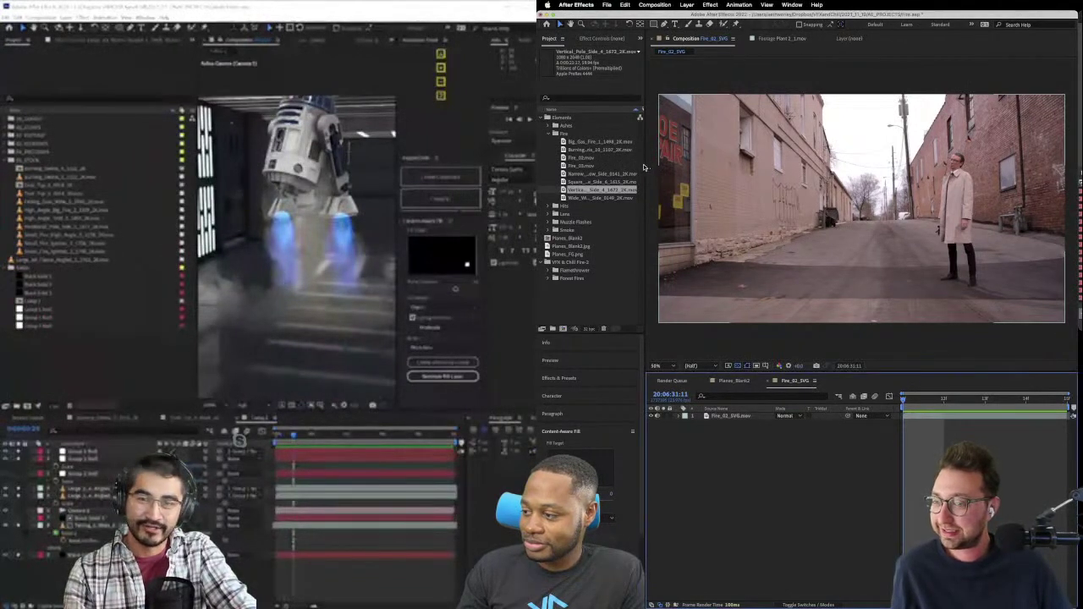
left_click_drag(643, 166, 736, 176)
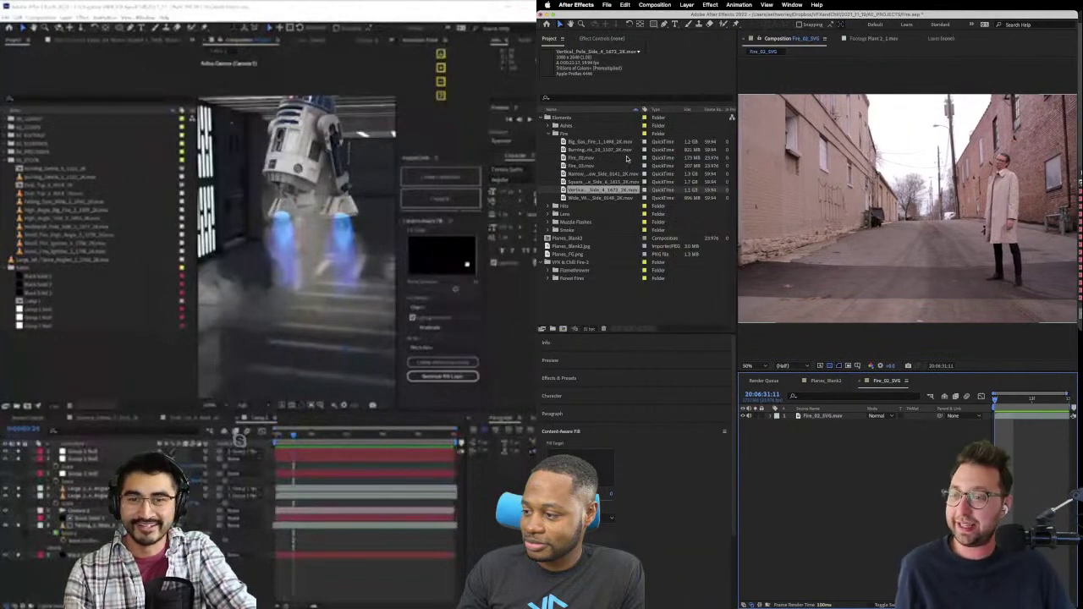
left_click_drag(640, 110, 680, 111)
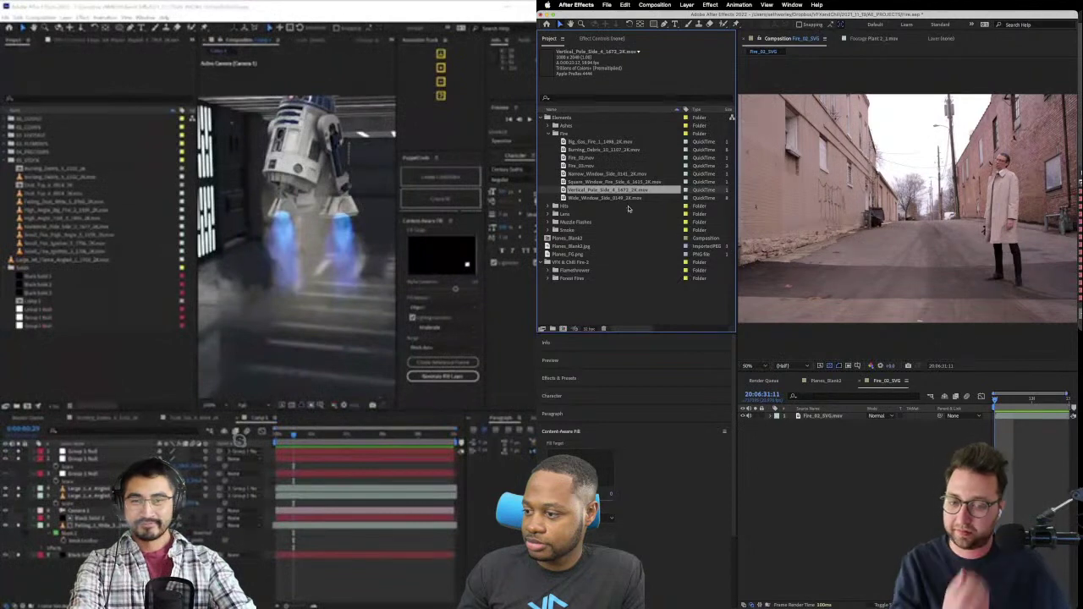
left_click(584, 174)
double_click(564, 159)
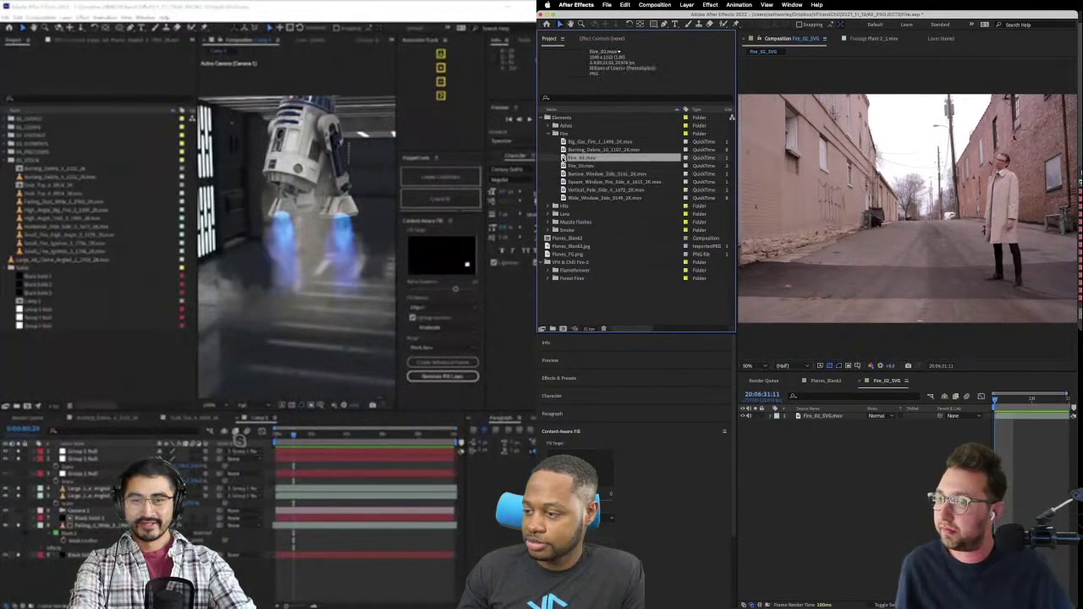
- Add Square_Window_Fire_Side_6_1615_2K.mov to Fire_02_SVG, scaled down on the left building
double_click(563, 181)
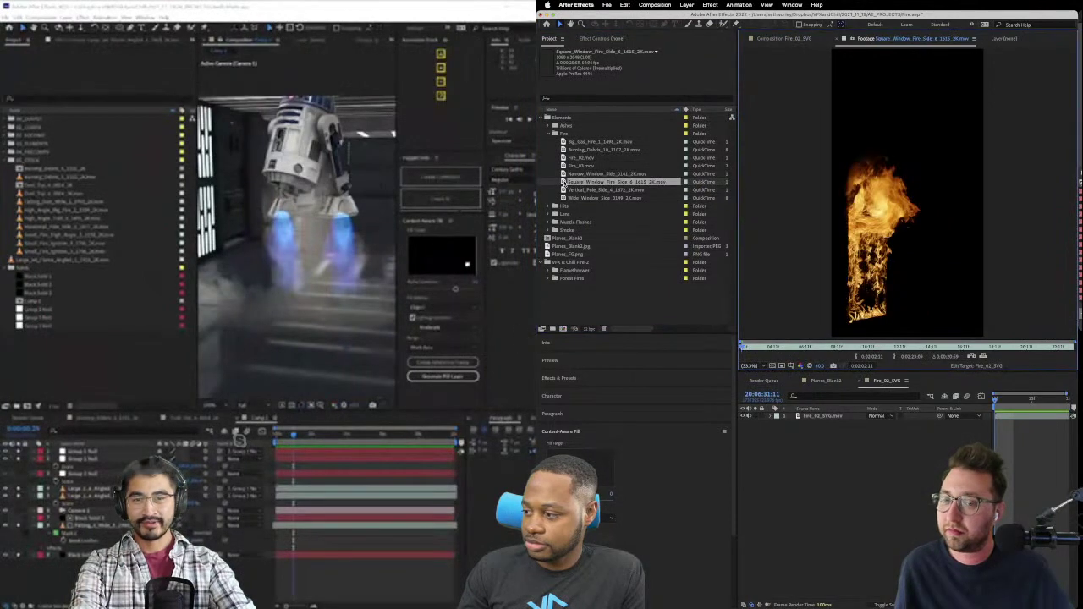
left_click_drag(829, 413, 828, 416)
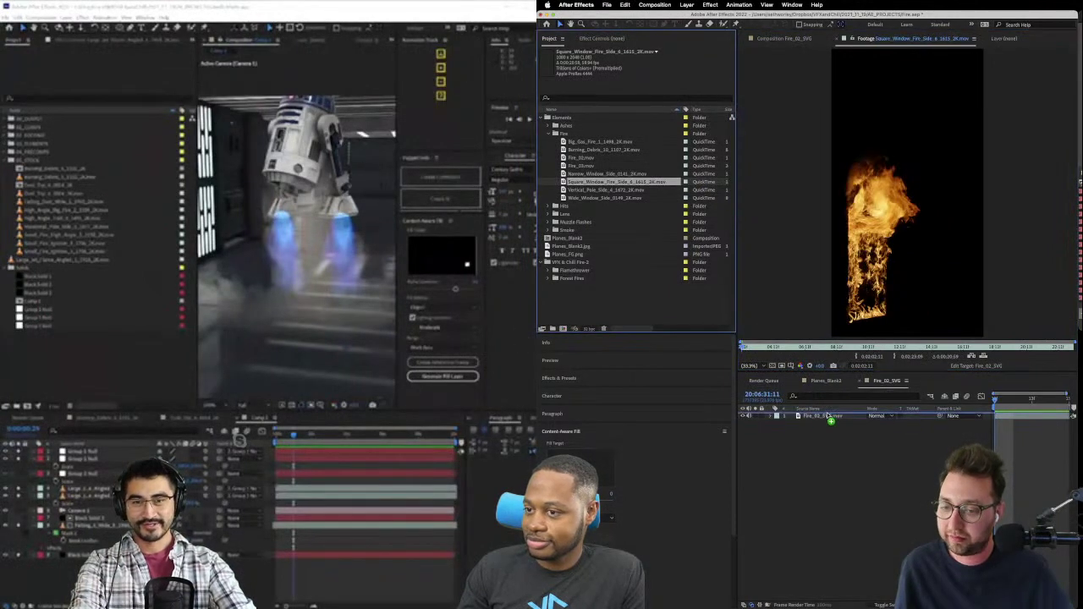
scroll(874, 252, "down", 2)
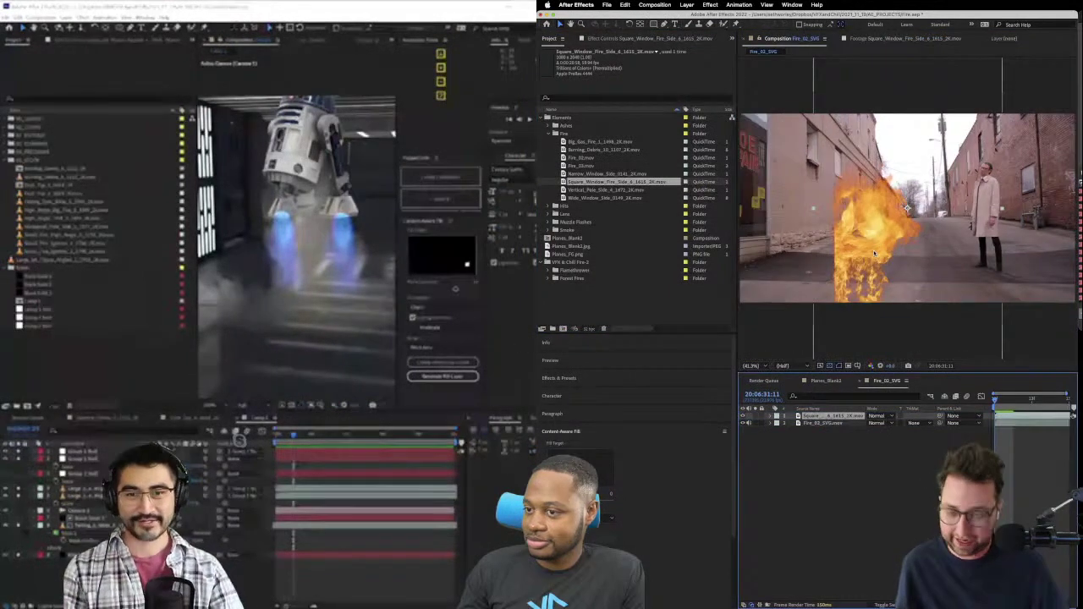
left_click_drag(872, 250, 760, 127)
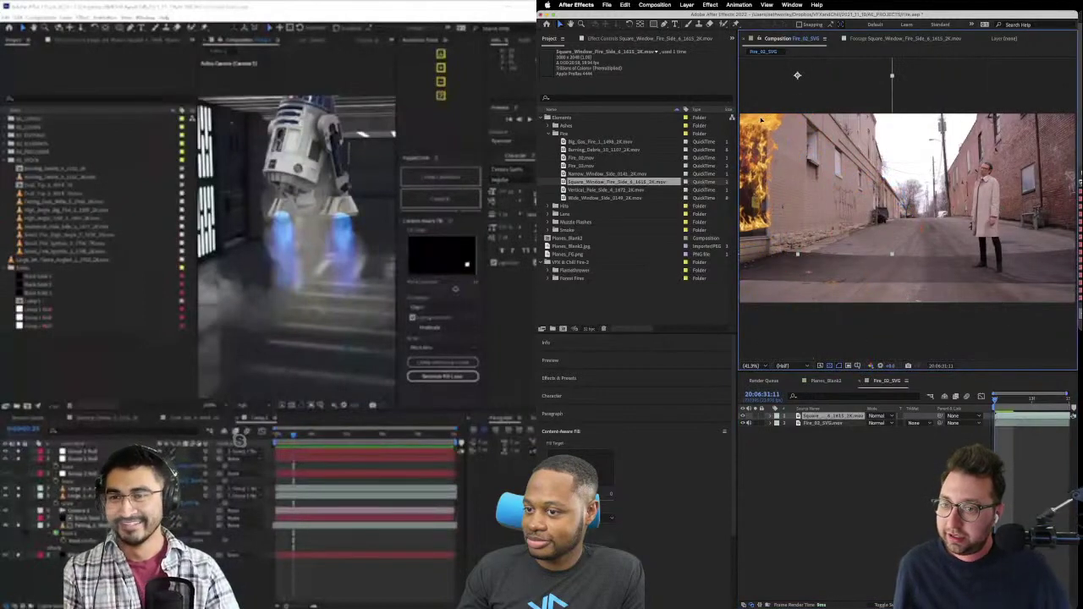
key("s")
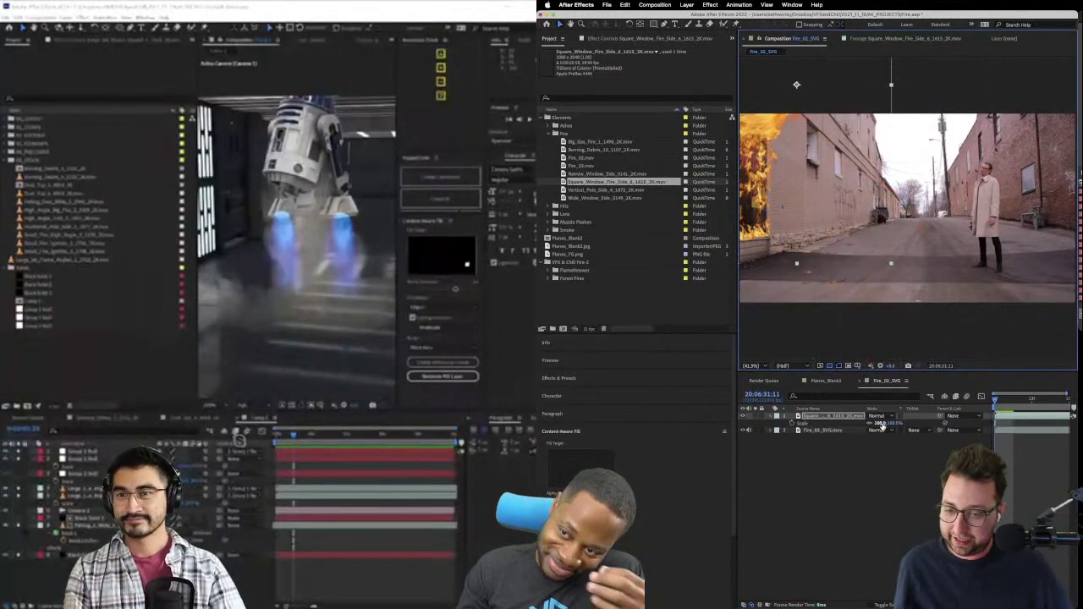
left_click_drag(880, 423, 874, 423)
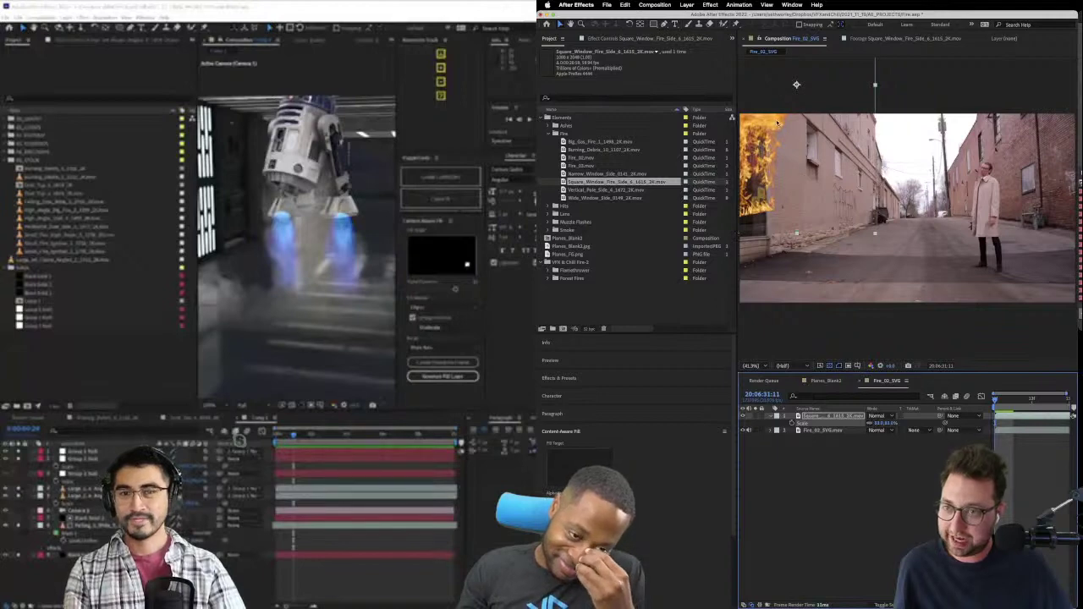
left_click_drag(776, 125, 769, 148)
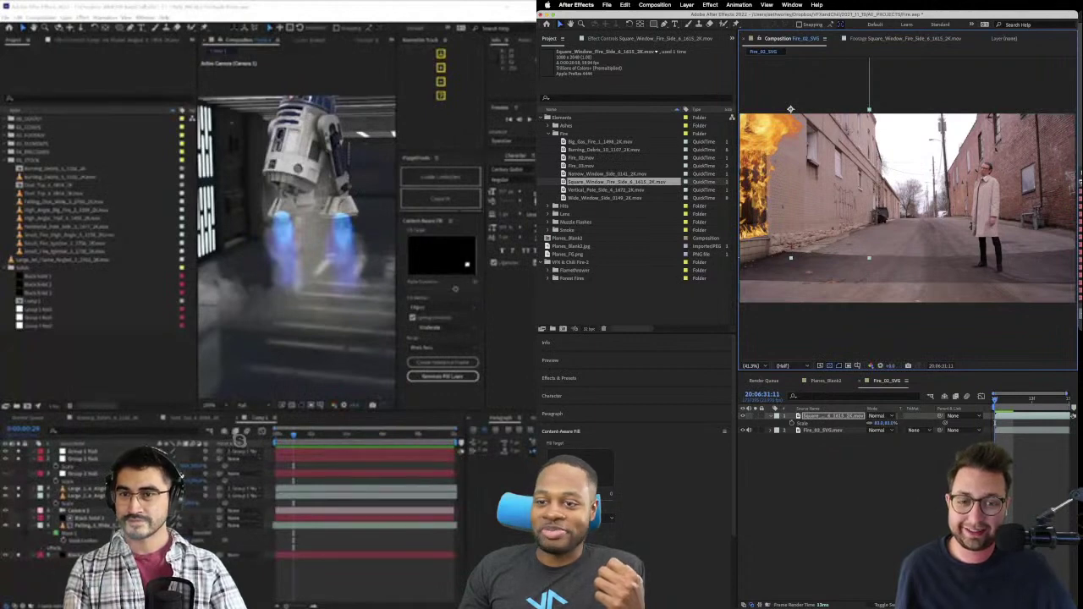
key("super+Tab")
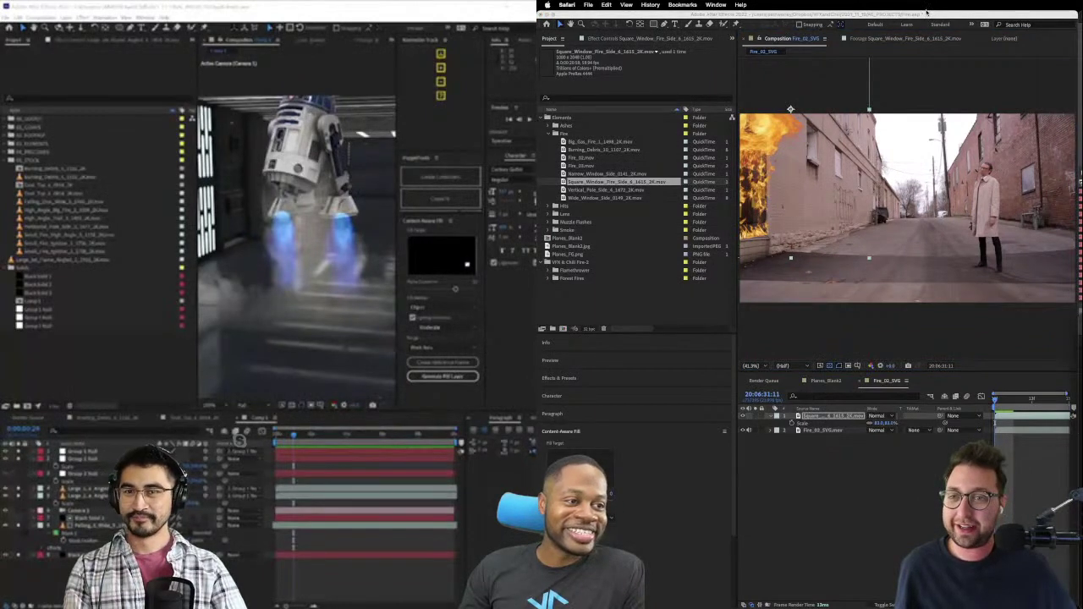
left_click(858, 142)
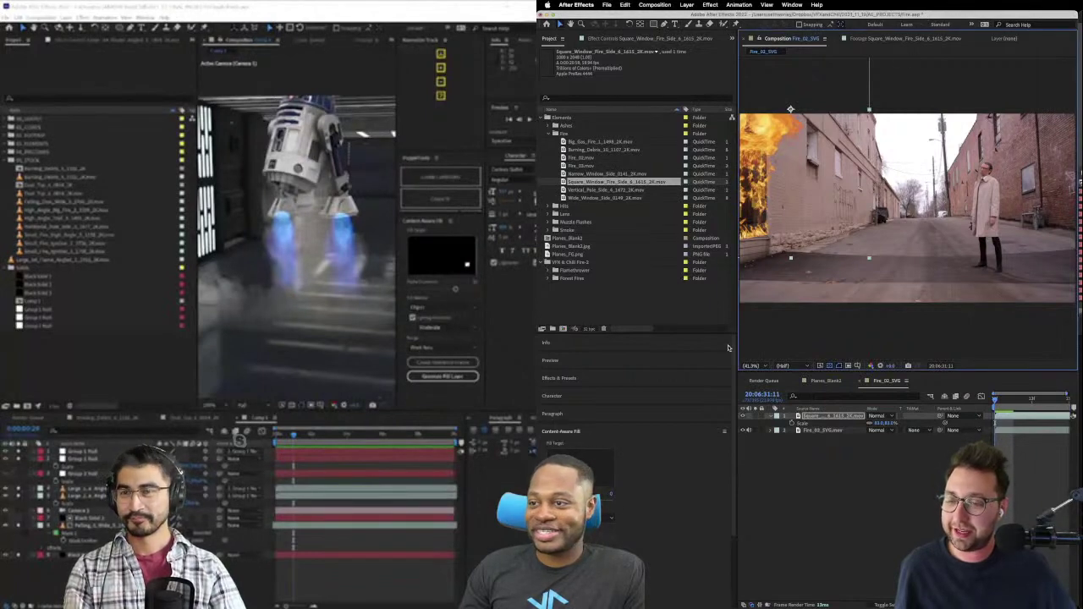
- Inspect the Narrow Window, Fire_03, Vertical Pole and Wide Window clips, then select Small_Windy_Smoke
left_click(856, 474)
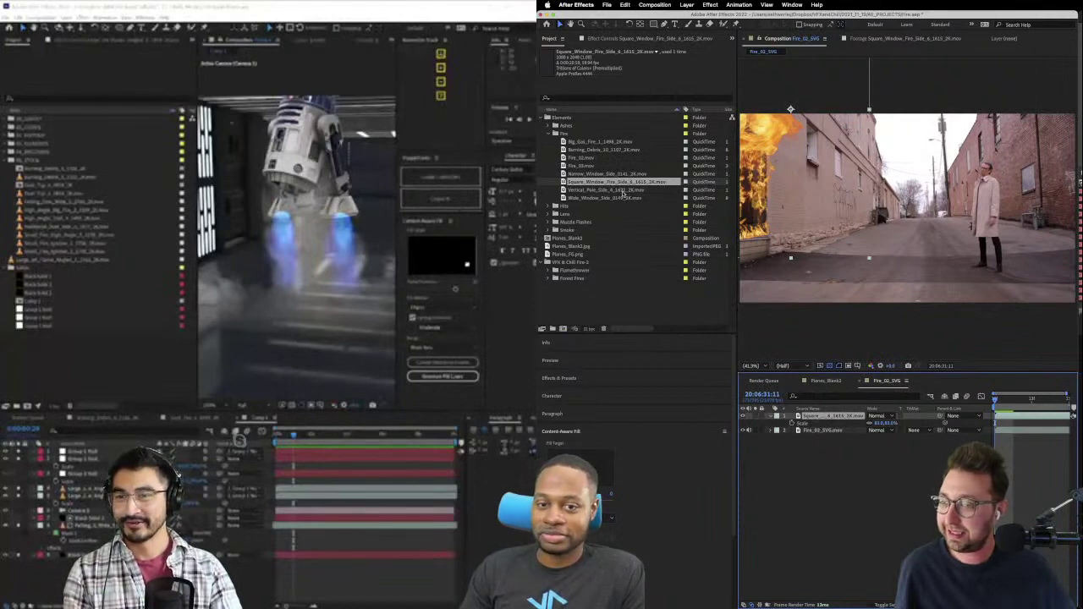
left_click(589, 173)
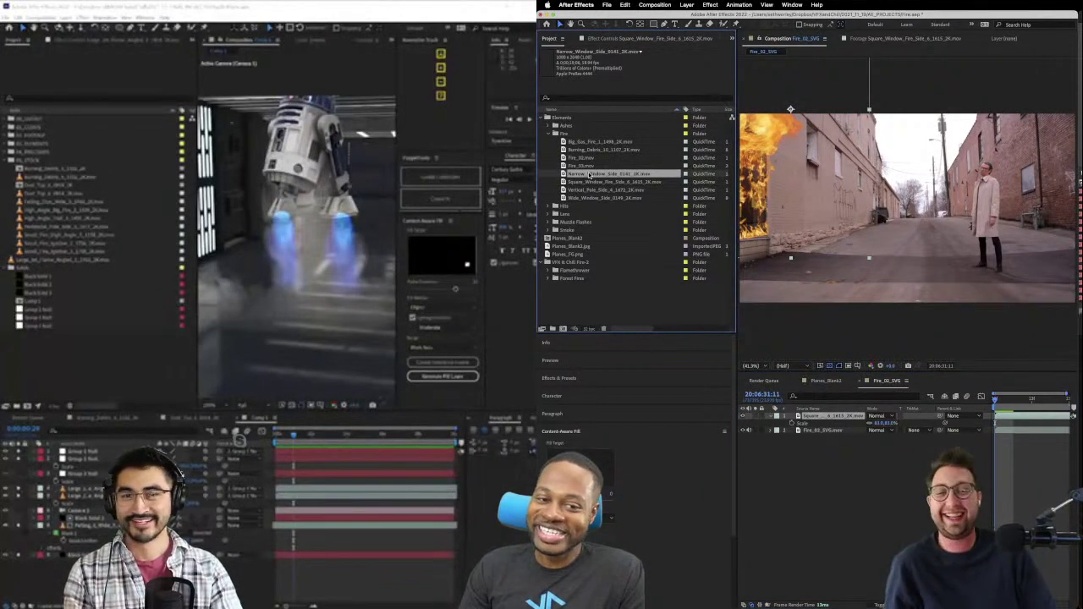
left_click(582, 166)
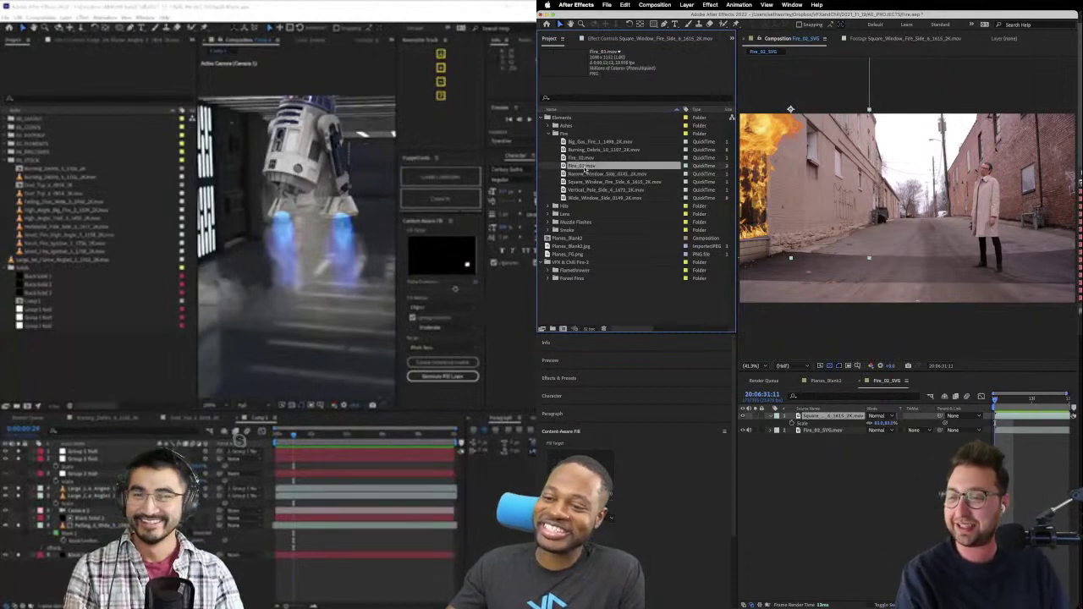
left_click(592, 191)
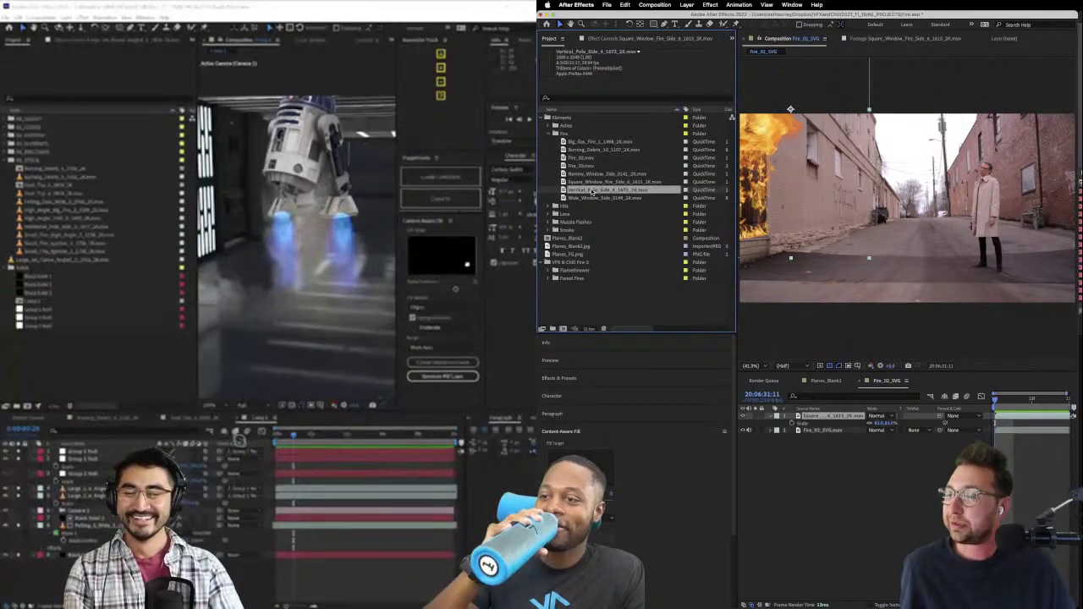
left_click(597, 198)
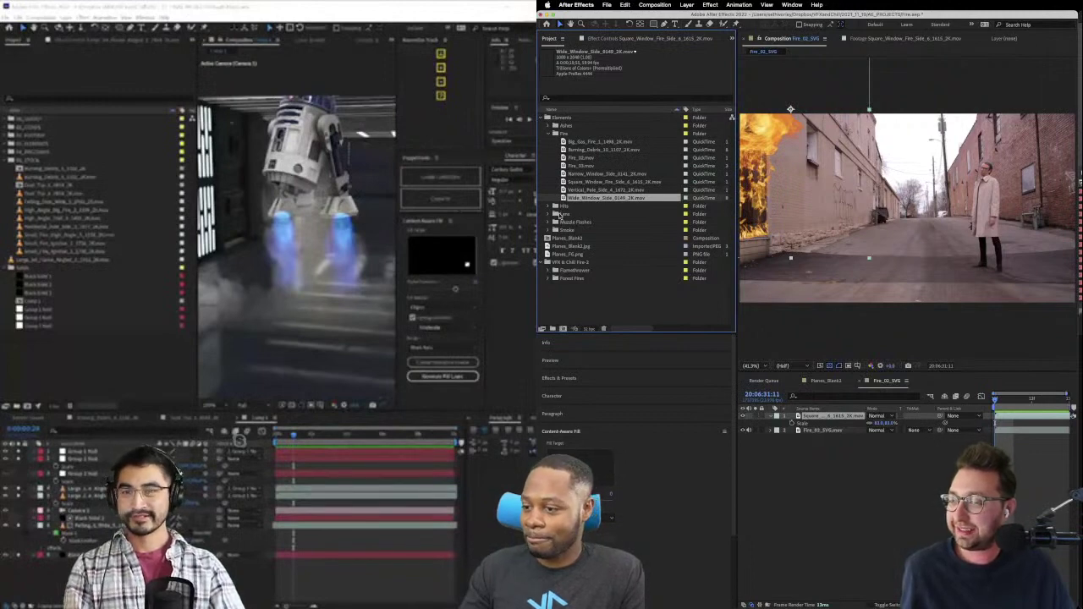
left_click(549, 230)
left_click(593, 246)
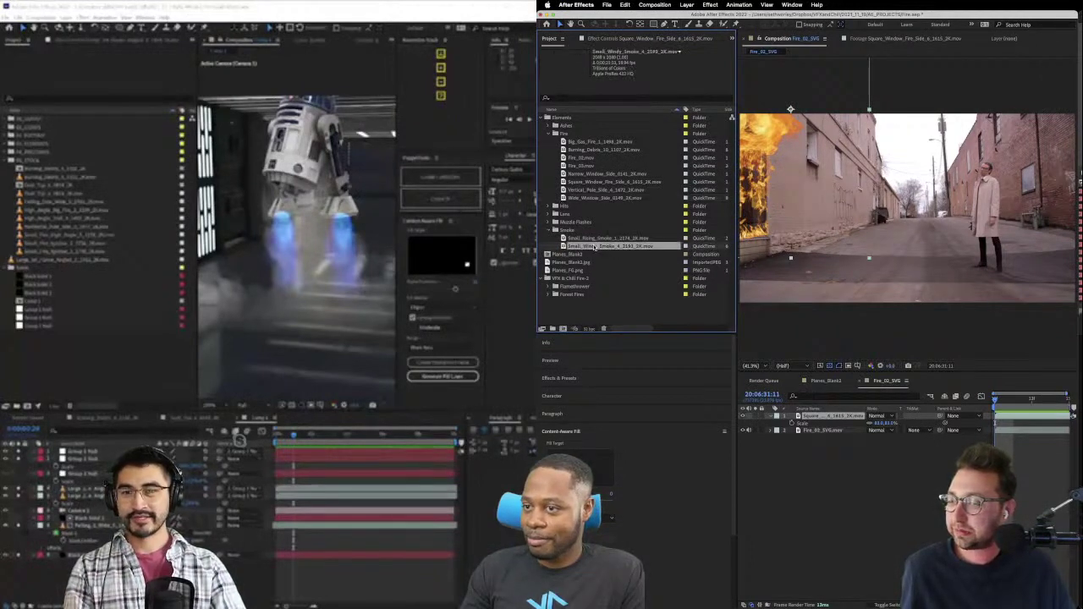
- Preview the Small Rising Smoke and Small Windy Smoke clips
double_click(564, 239)
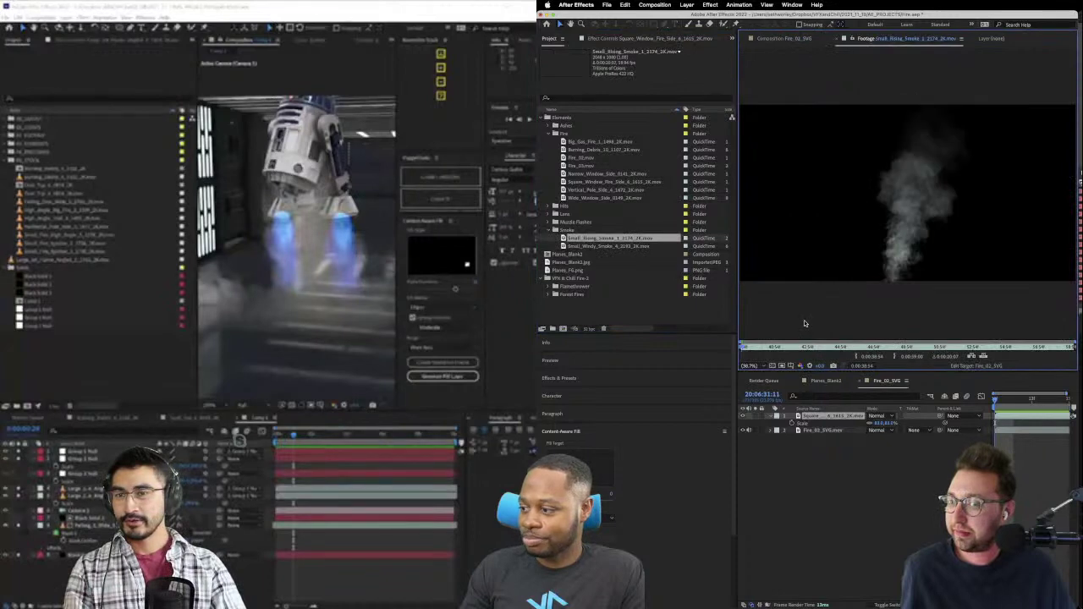
left_click_drag(795, 352, 839, 347)
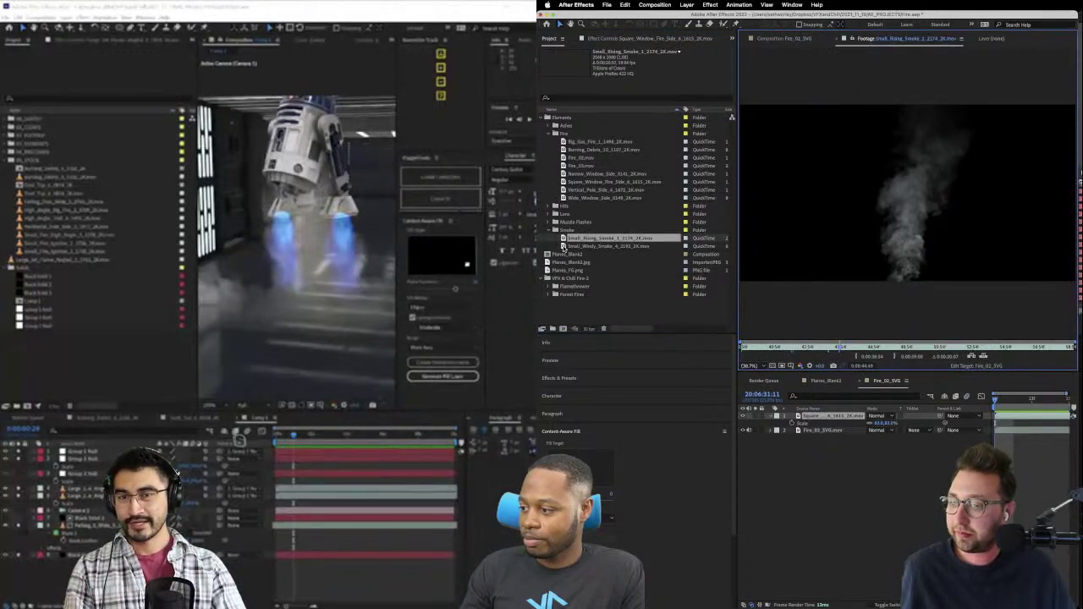
double_click(565, 246)
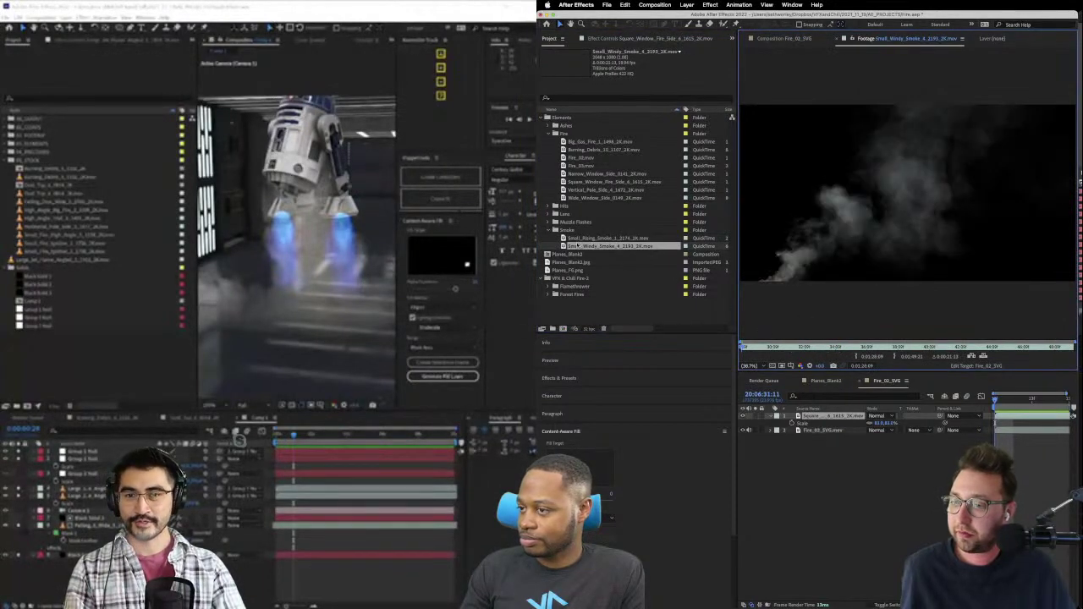
- Add Small_Windy_Smoke scaled down in the upper left, with Universe Unmult applied
left_click_drag(578, 245, 831, 423)
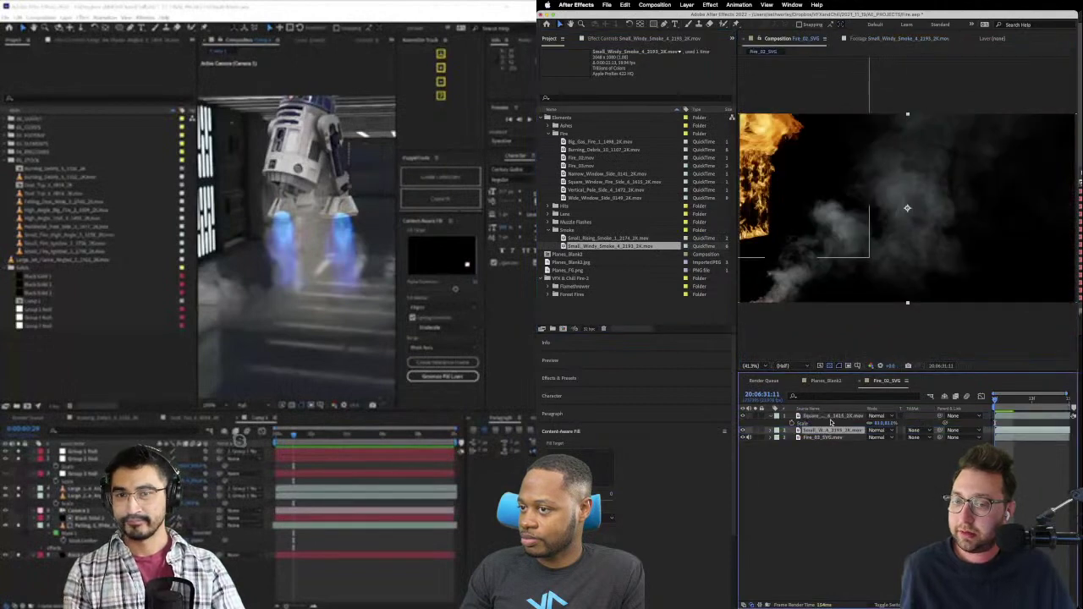
key("s")
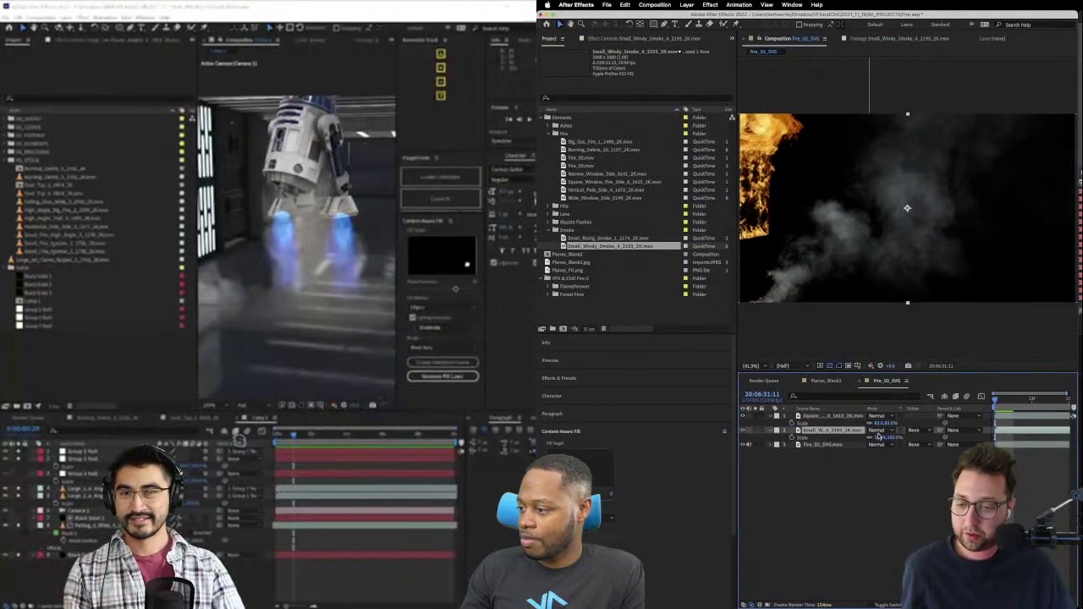
left_click_drag(885, 423, 863, 423)
mouse_move(932, 242)
left_mouse_down()
mouse_move(837, 192)
mouse_move(798, 199)
left_mouse_up()
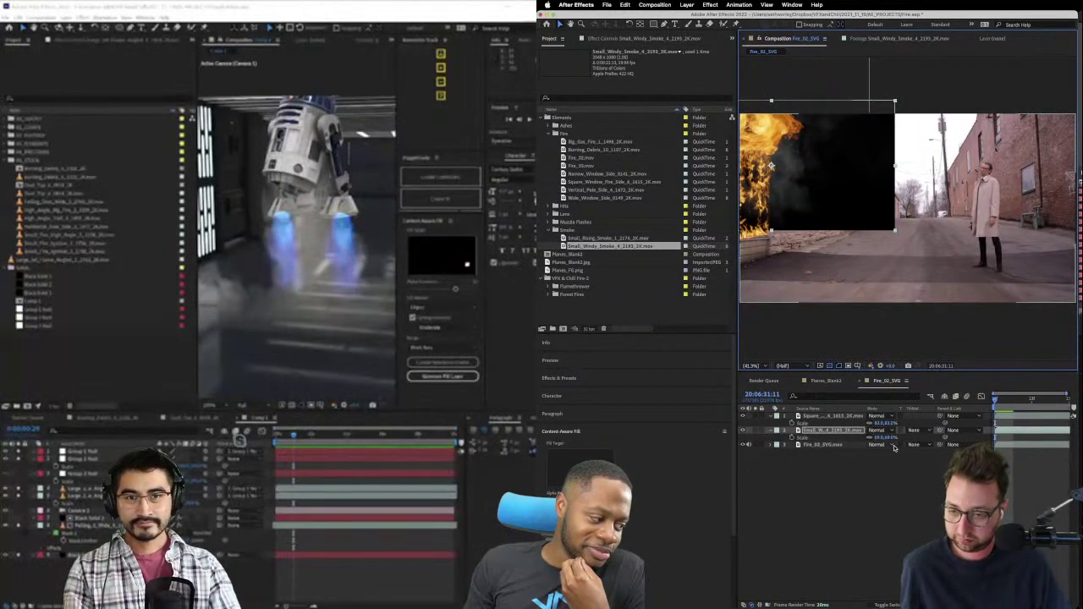
type("cu")
key("Return")
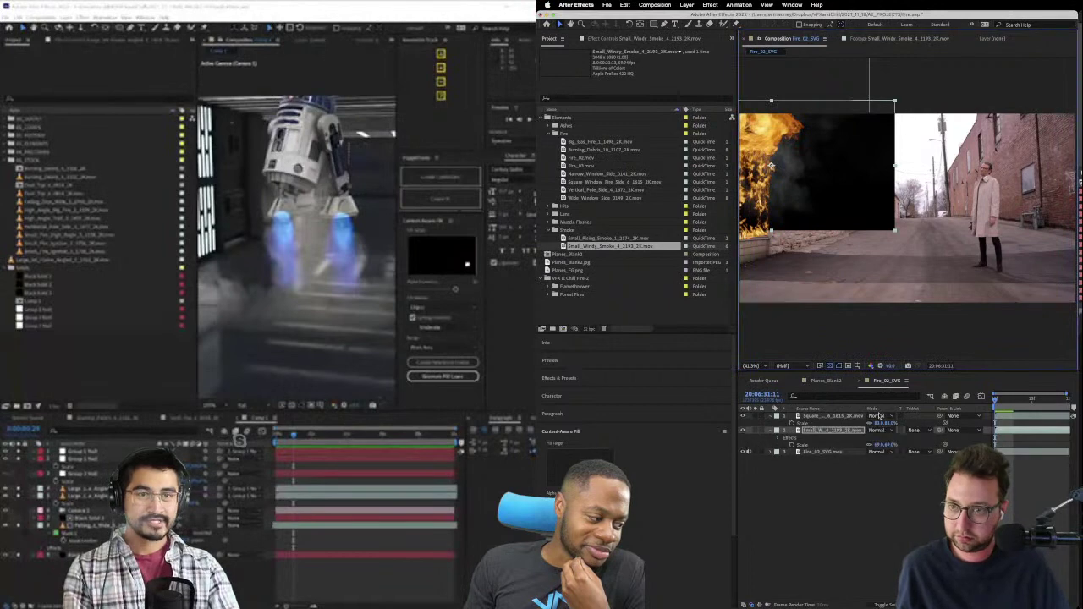
- Try a Levels effect with lower gamma on the smoke, then delete it
left_click(626, 39)
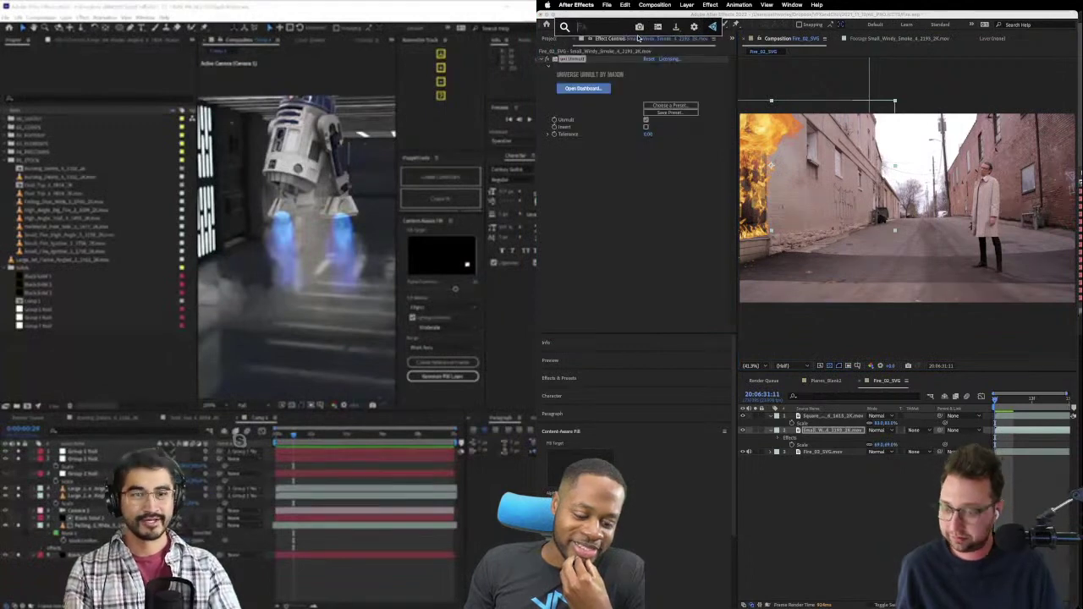
type("levels")
key("Return")
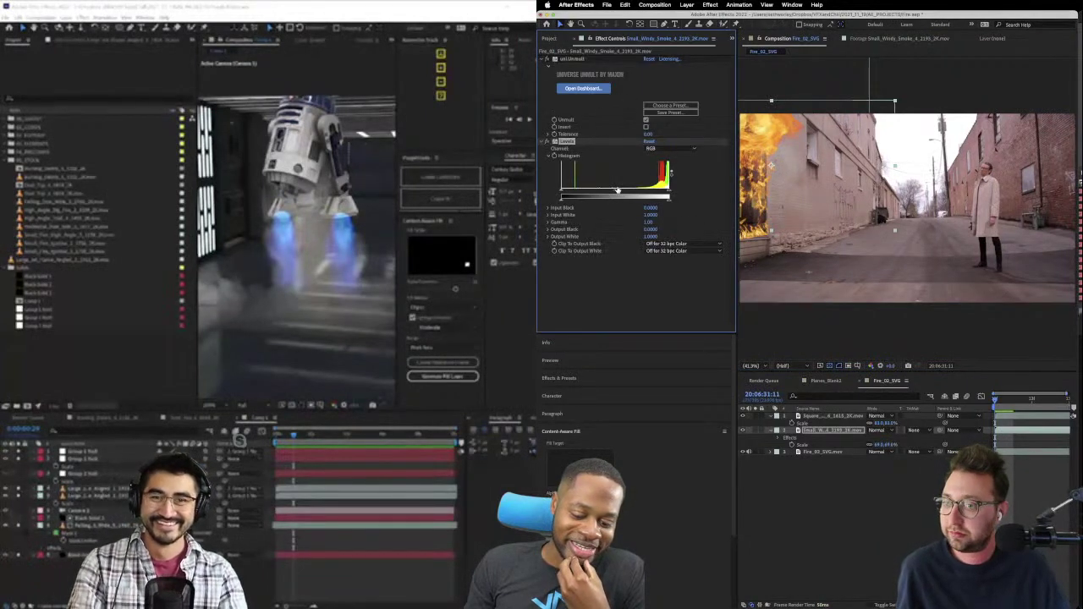
left_click_drag(618, 189, 661, 195)
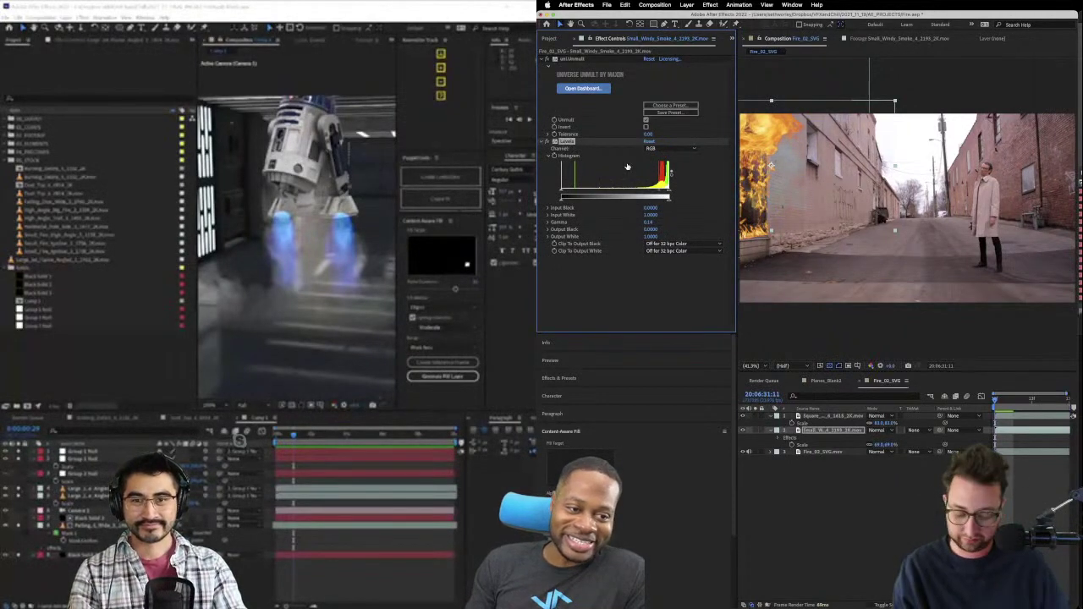
key("Delete")
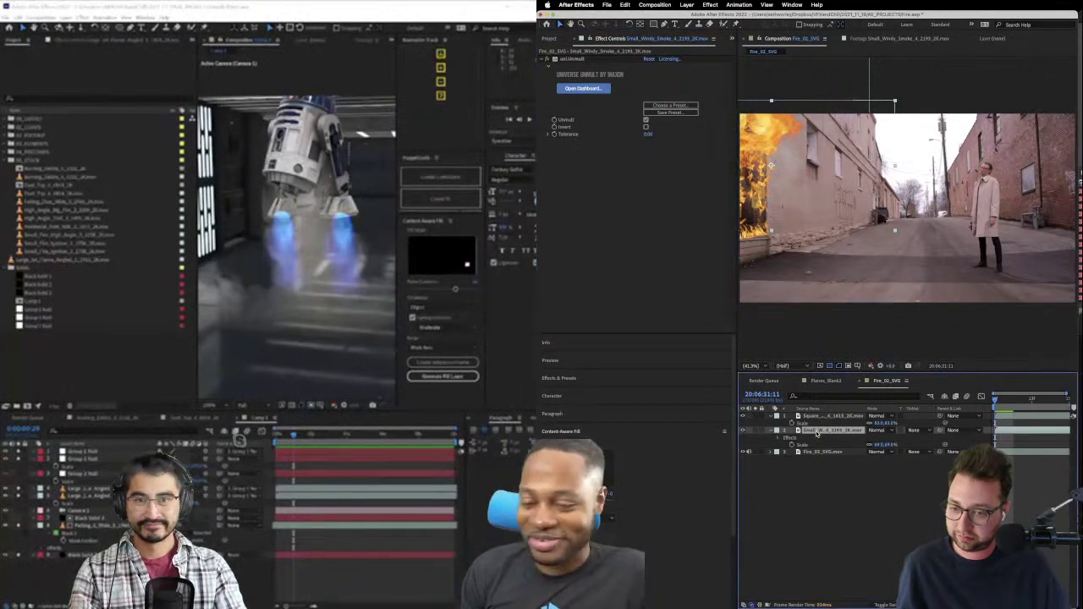
- Apply Tint to the smoke, with Map White To set to a dark grey
left_click(817, 433)
type("tint")
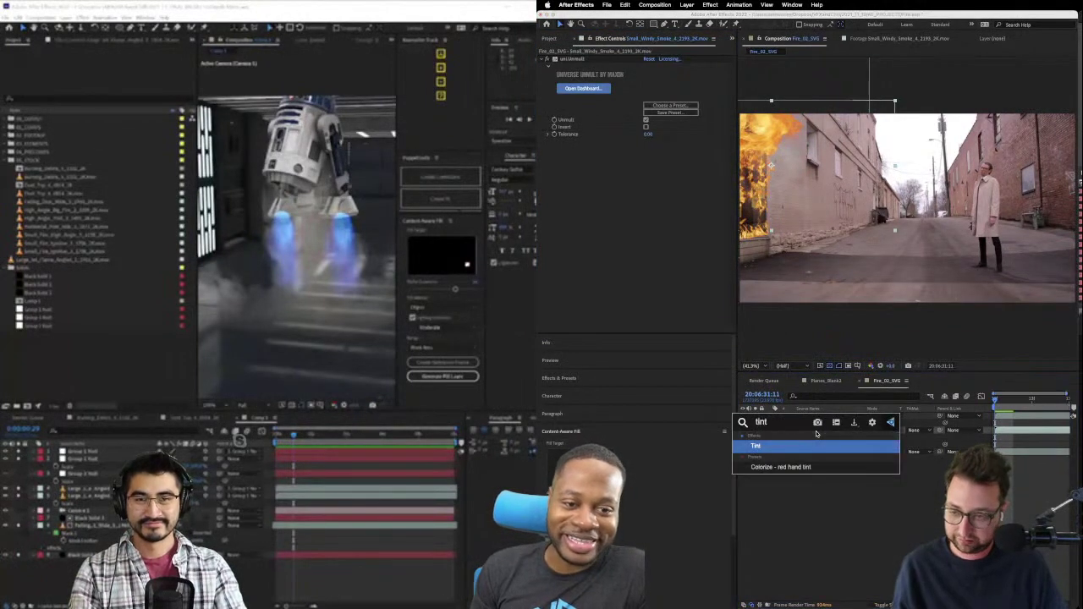
key("Return")
left_click(648, 155)
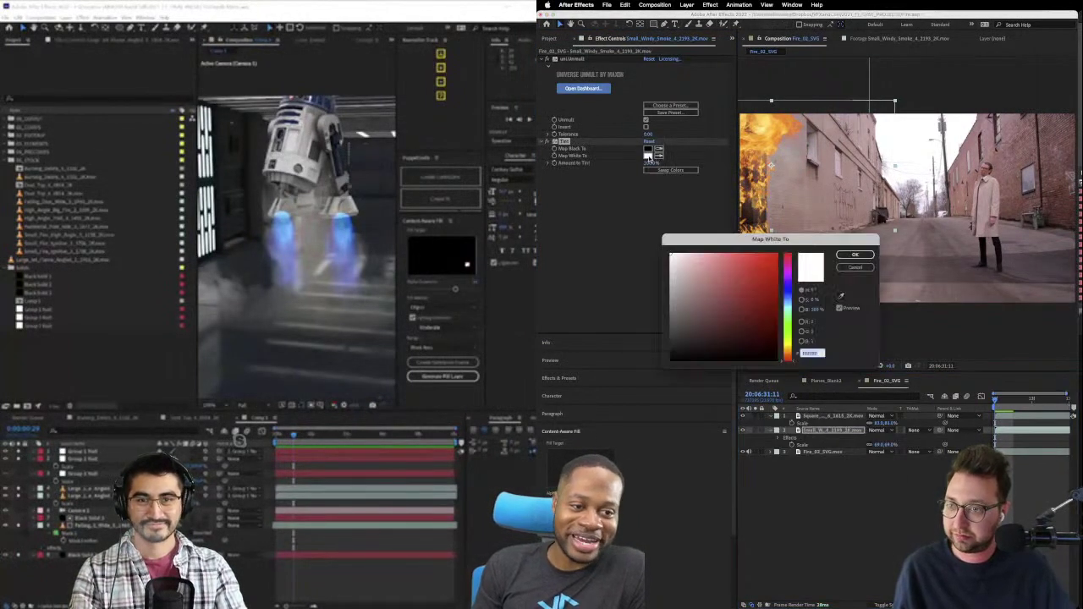
mouse_move(713, 301)
left_mouse_down()
mouse_move(659, 318)
mouse_move(649, 353)
left_mouse_up()
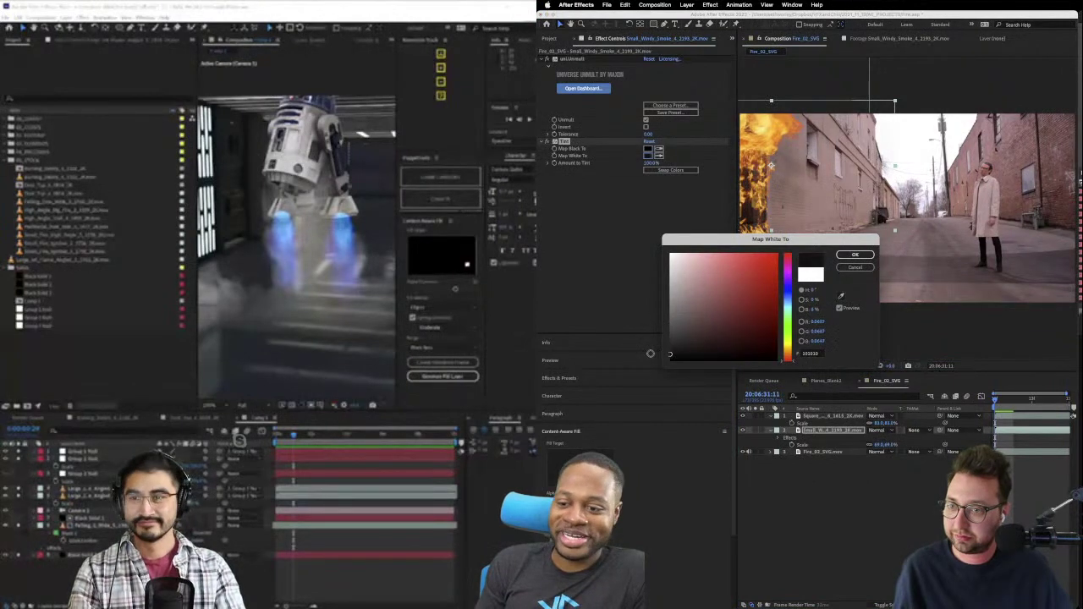
left_click(853, 257)
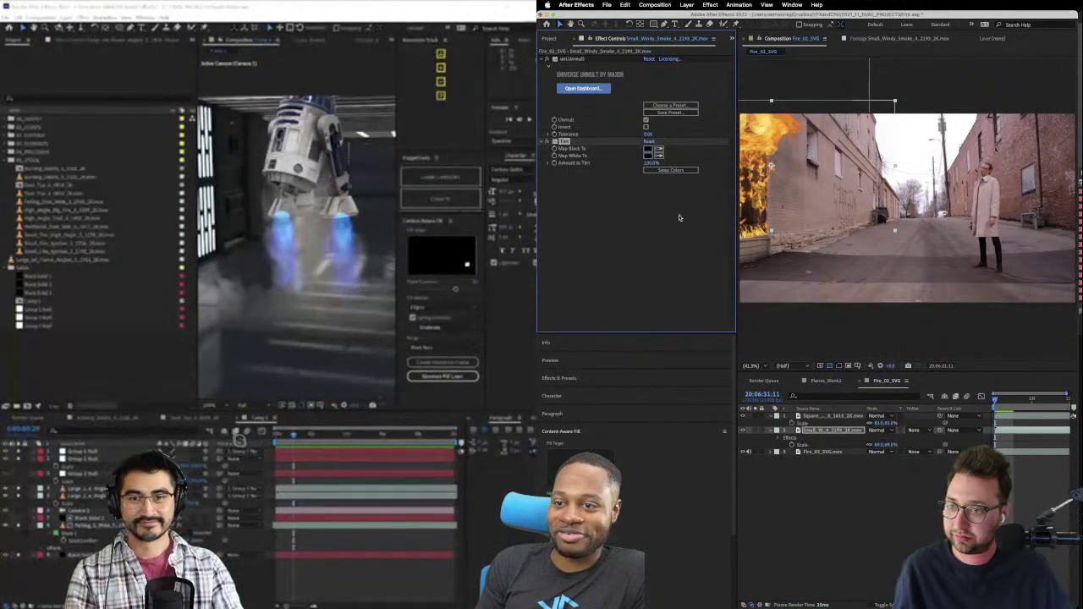
left_click(820, 511)
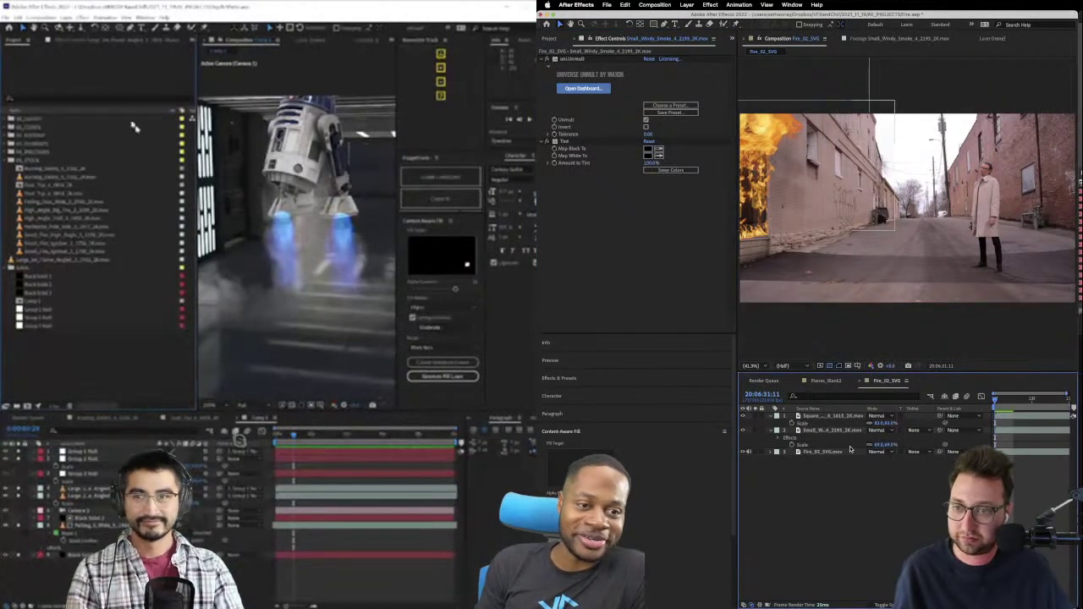
left_click(814, 431)
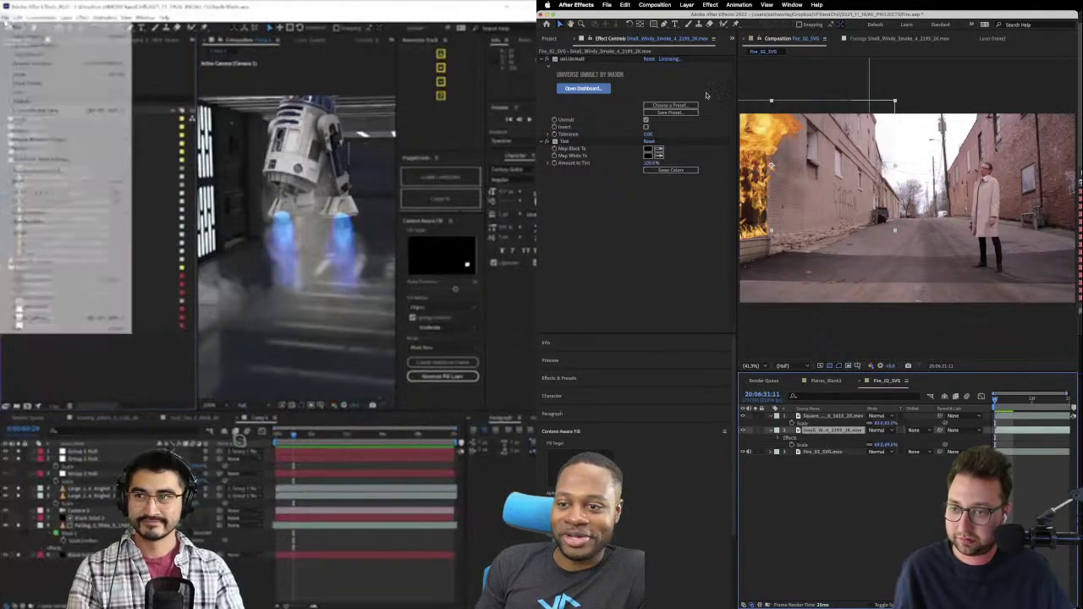
- Draw a closed Pen mask looping around the left-side fire, extending above the frame
left_click(748, 216)
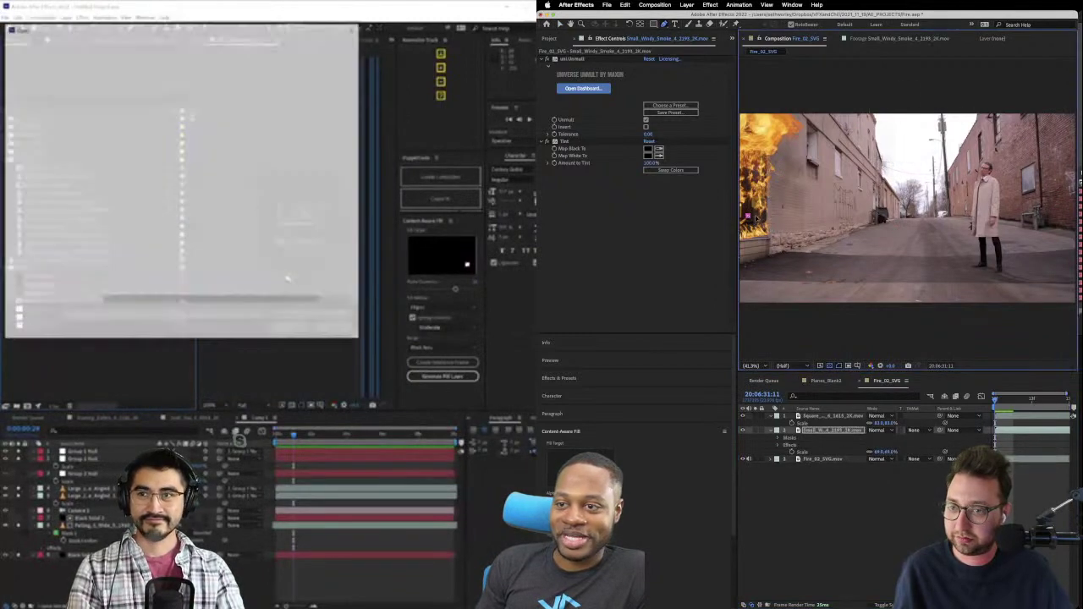
left_click(817, 209)
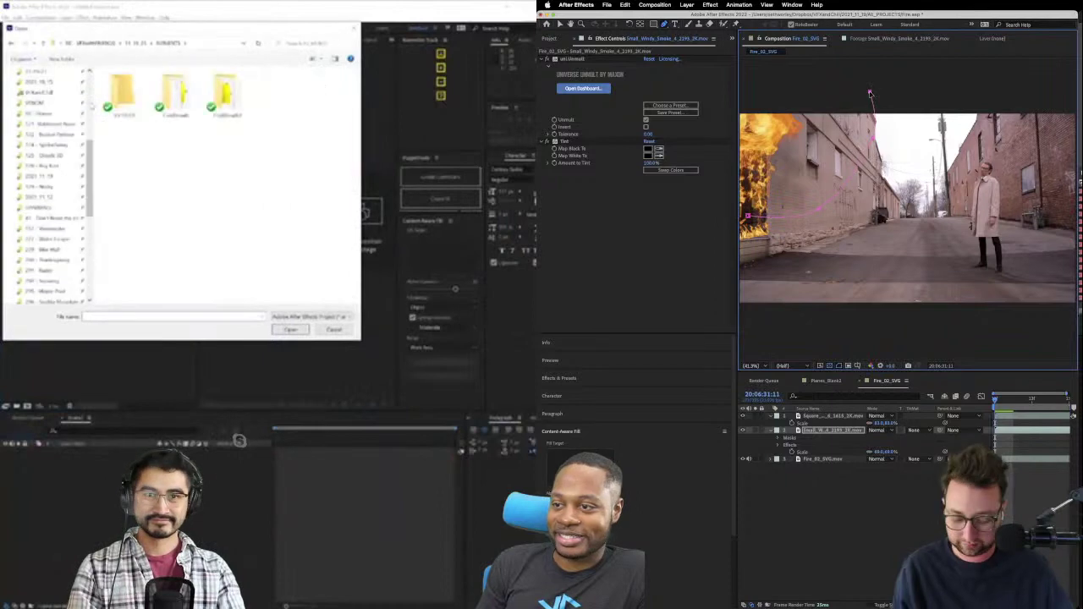
key("comma")
key("comma")
left_click(885, 138)
left_click(804, 107)
left_click(764, 165)
left_click(776, 205)
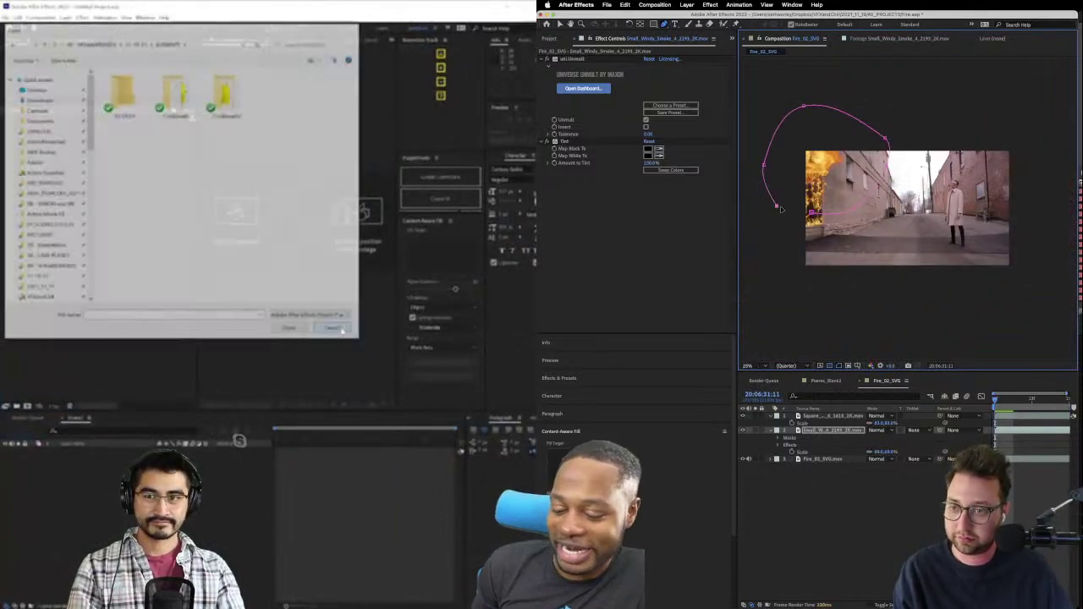
left_click(811, 211)
- Set Mask 1's feather to 72 pixels
left_click(783, 445)
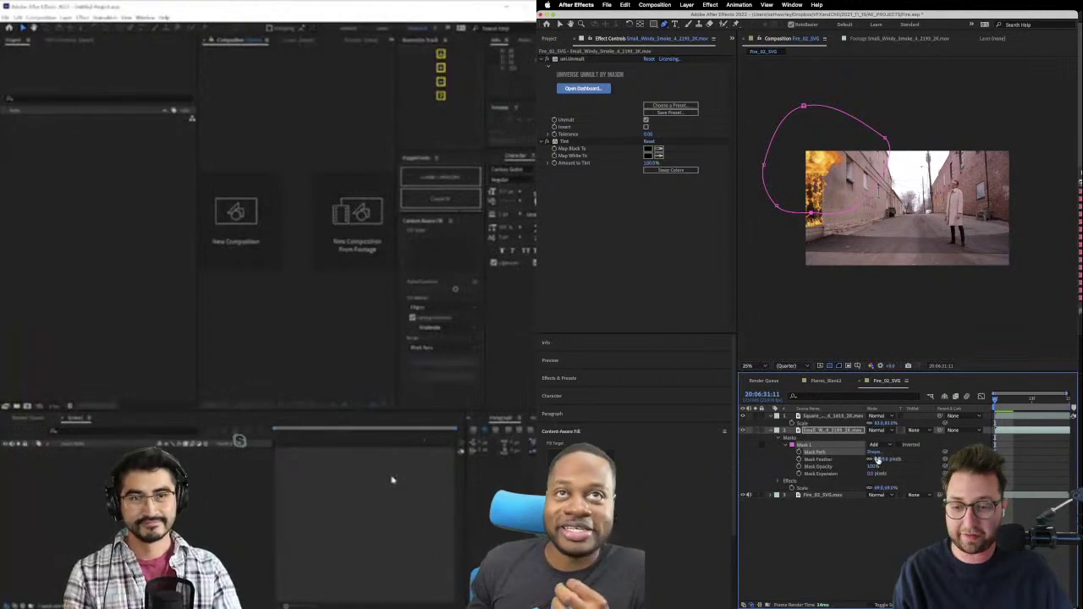
left_click_drag(880, 458, 902, 459)
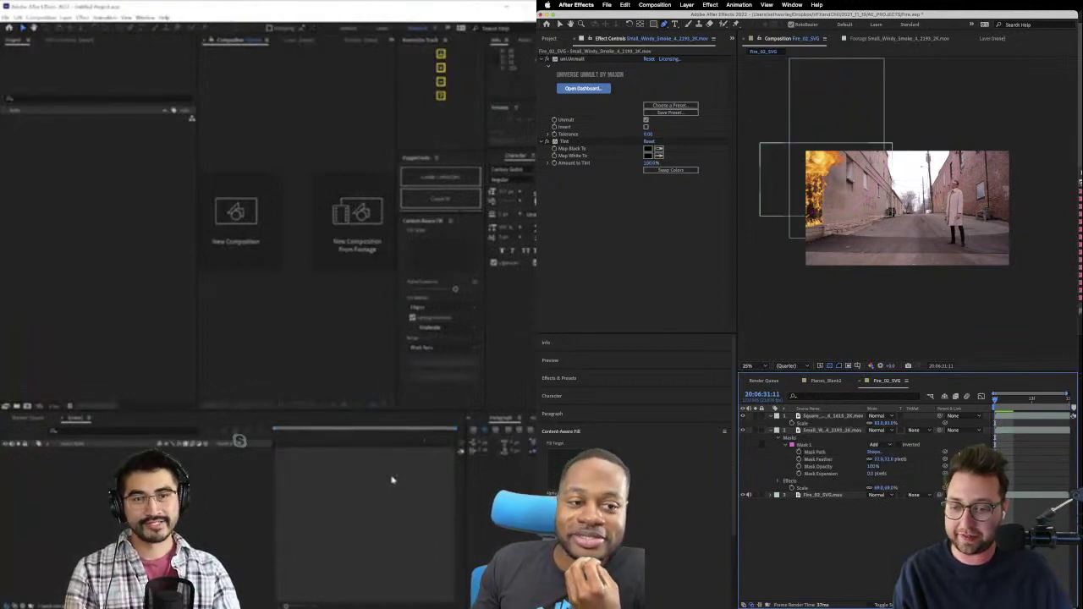
scroll(880, 339, "up", 4)
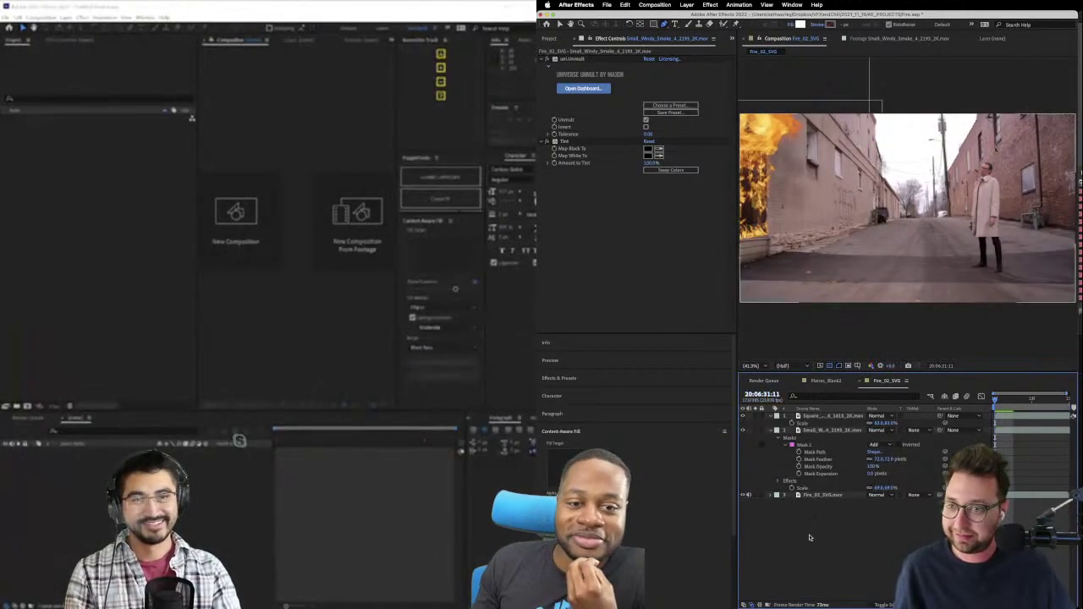
left_click(869, 441)
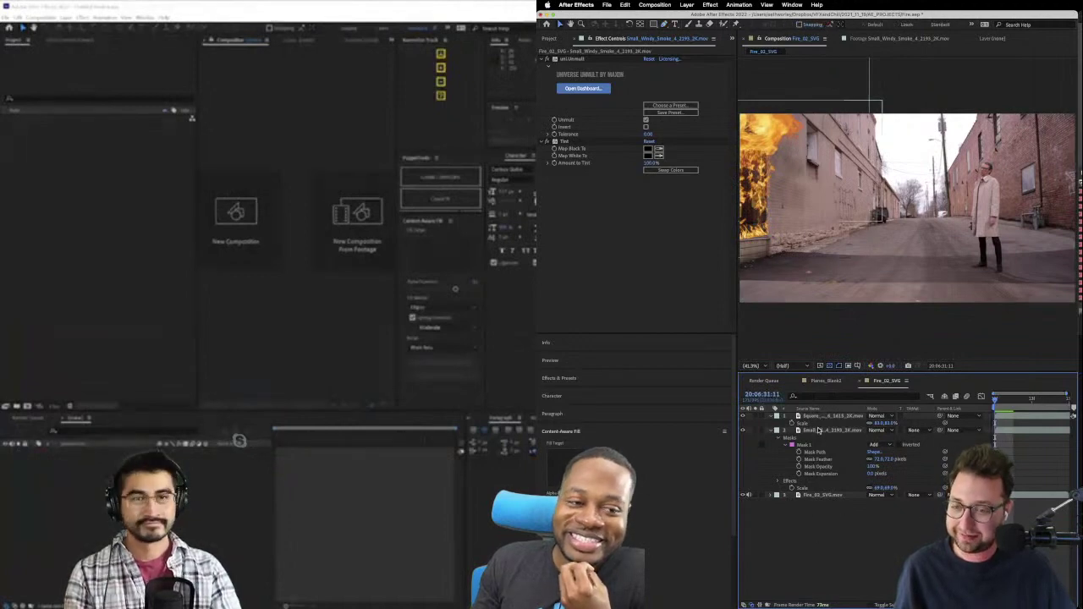
- Preview Falling_Ashes_Windy_1_0715_2K.mov from the Ashes folder in the Project panel
left_click(549, 39)
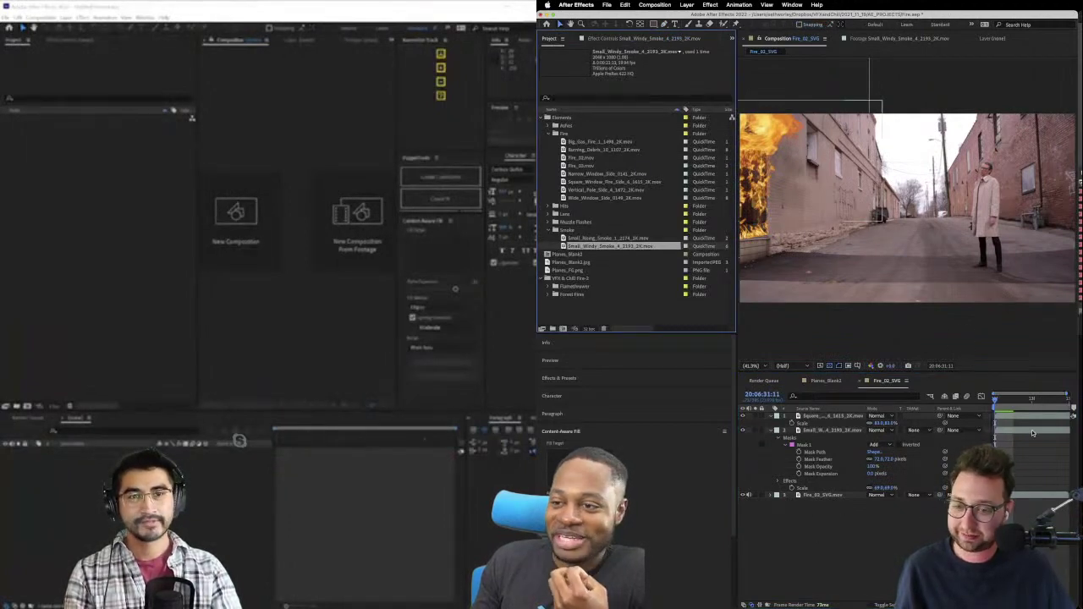
left_click(907, 417)
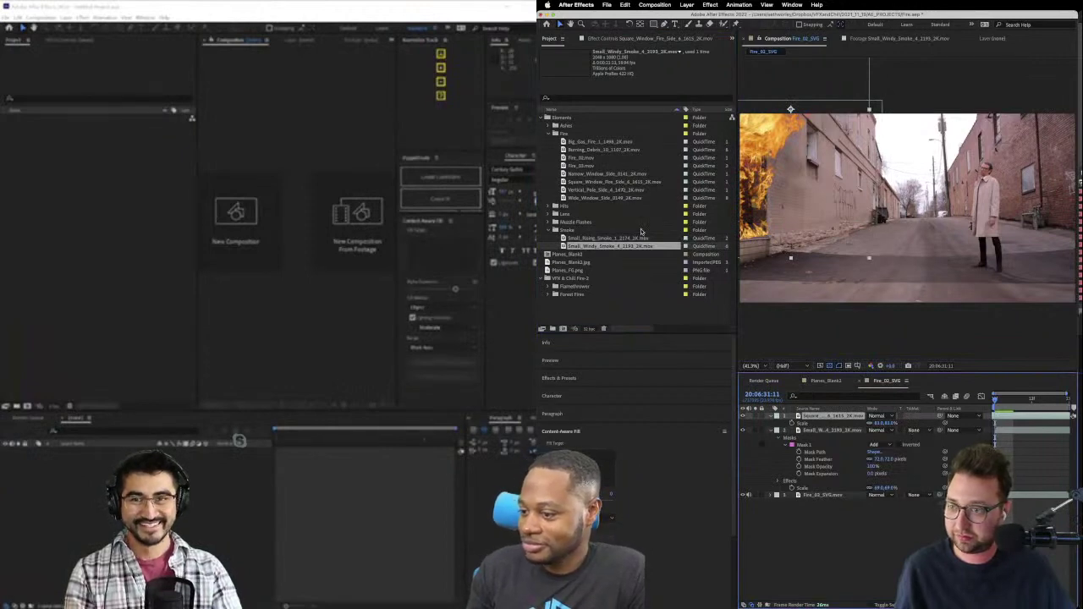
left_click(590, 174)
left_click(599, 182)
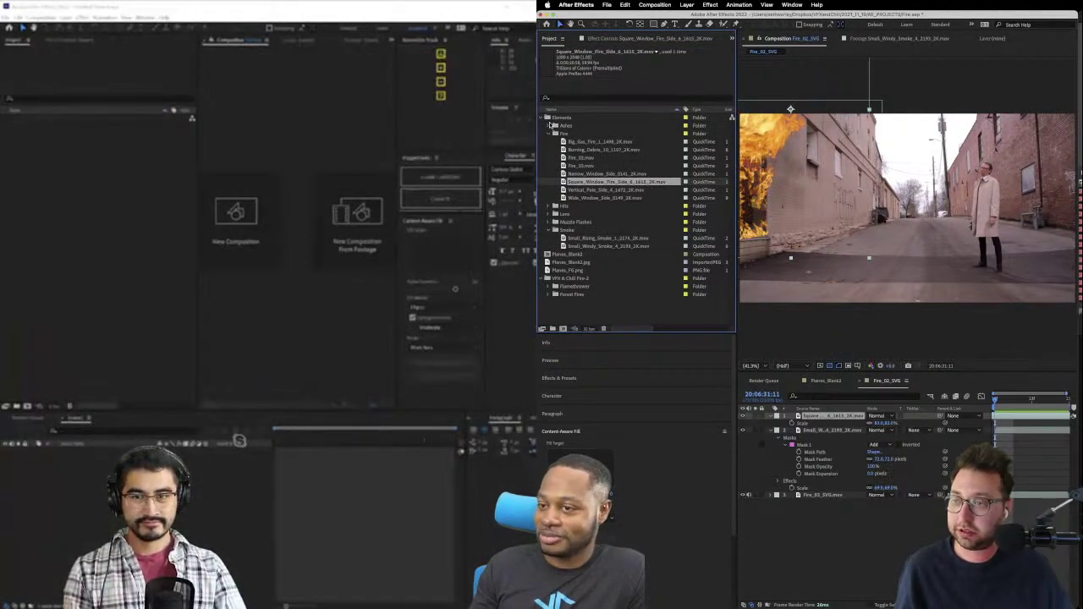
left_click(549, 126)
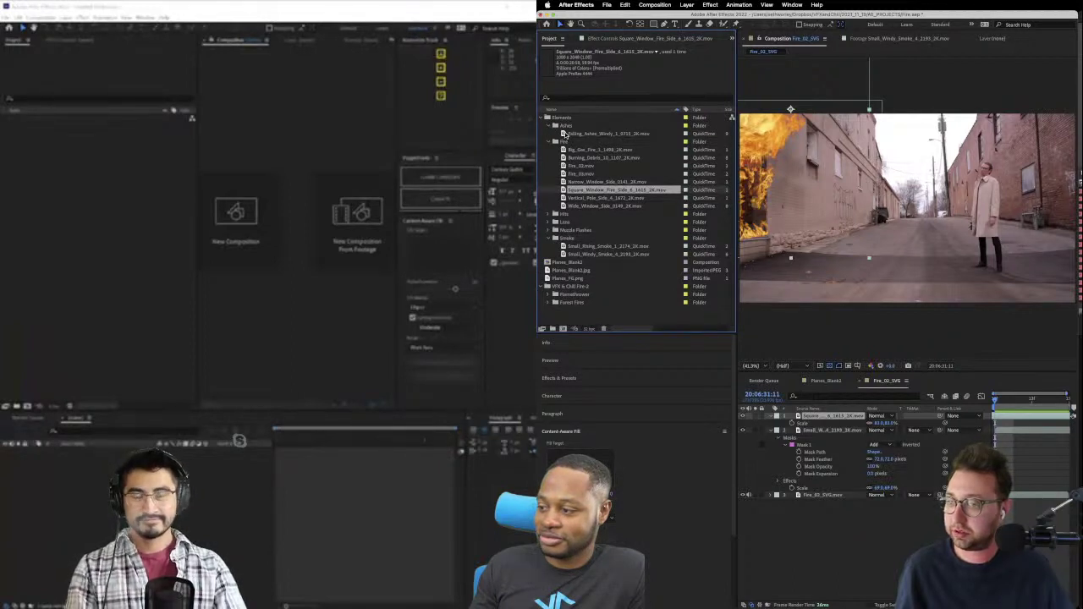
double_click(584, 133)
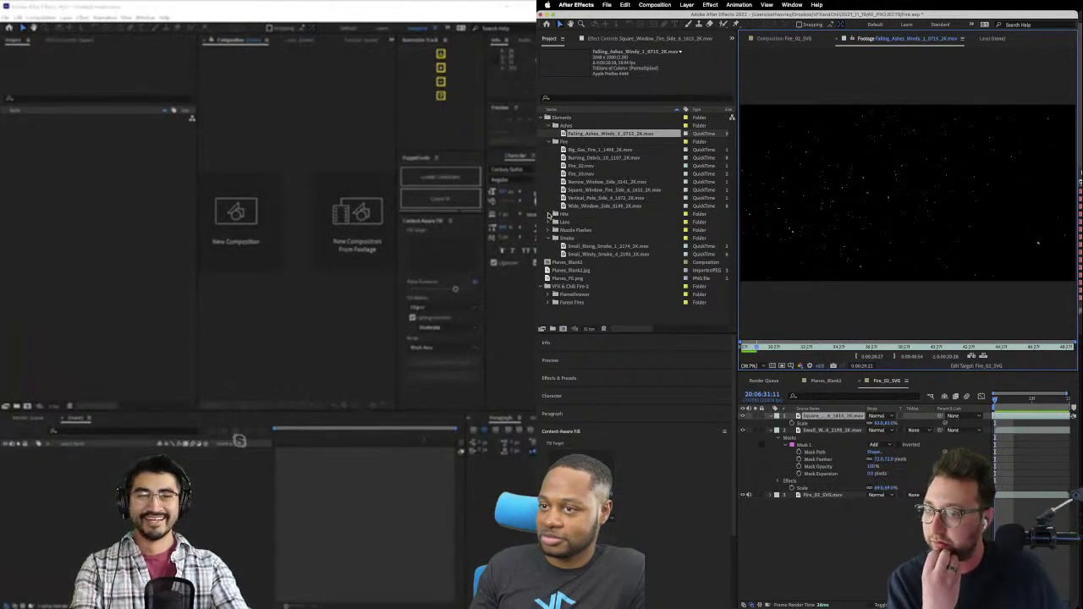
- Bring up the Import File dialog from empty Project panel space
left_click(550, 214)
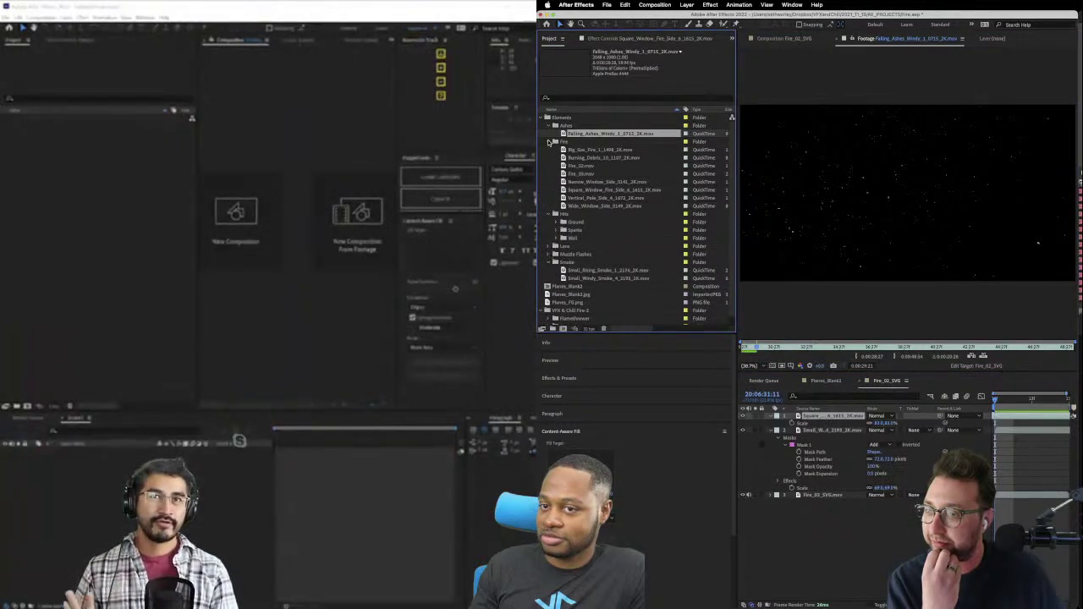
scroll(572, 178, "down", 1)
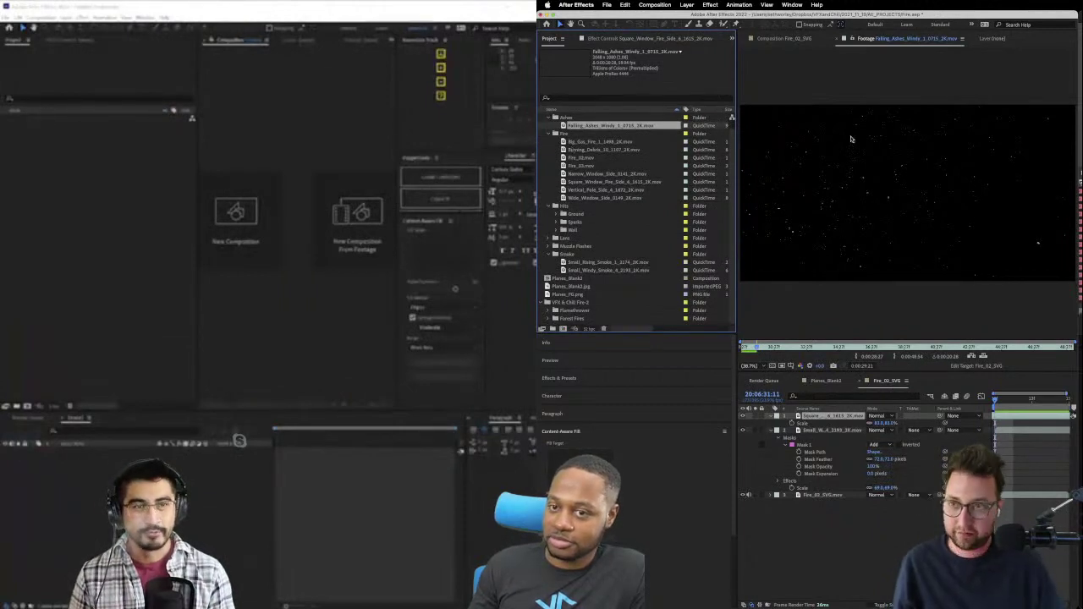
double_click(554, 199)
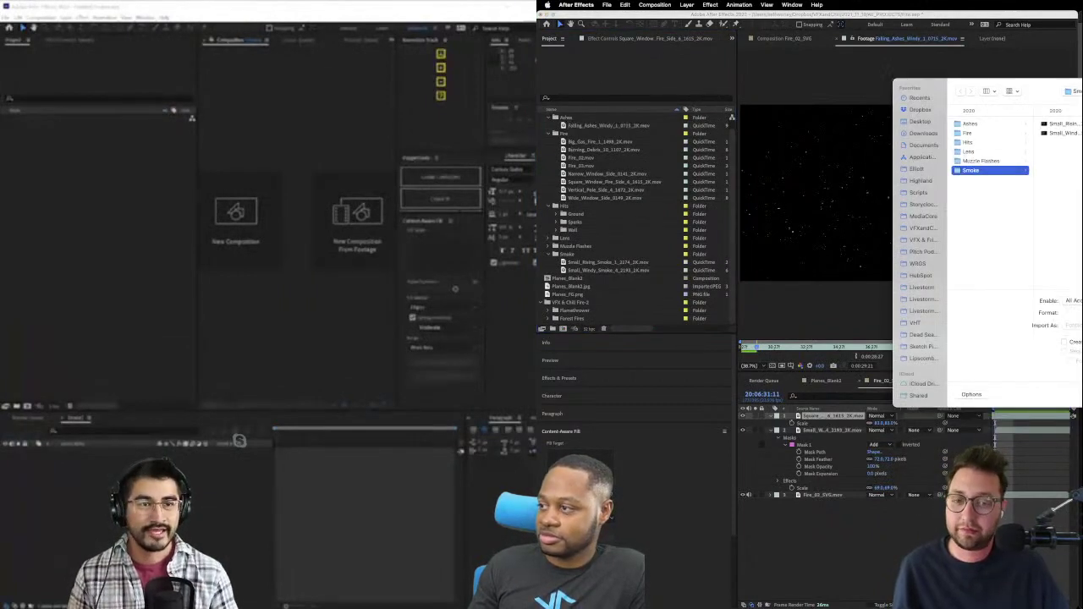
- Dismiss the import dialog and select the Elements folder in the Project panel
key("Escape")
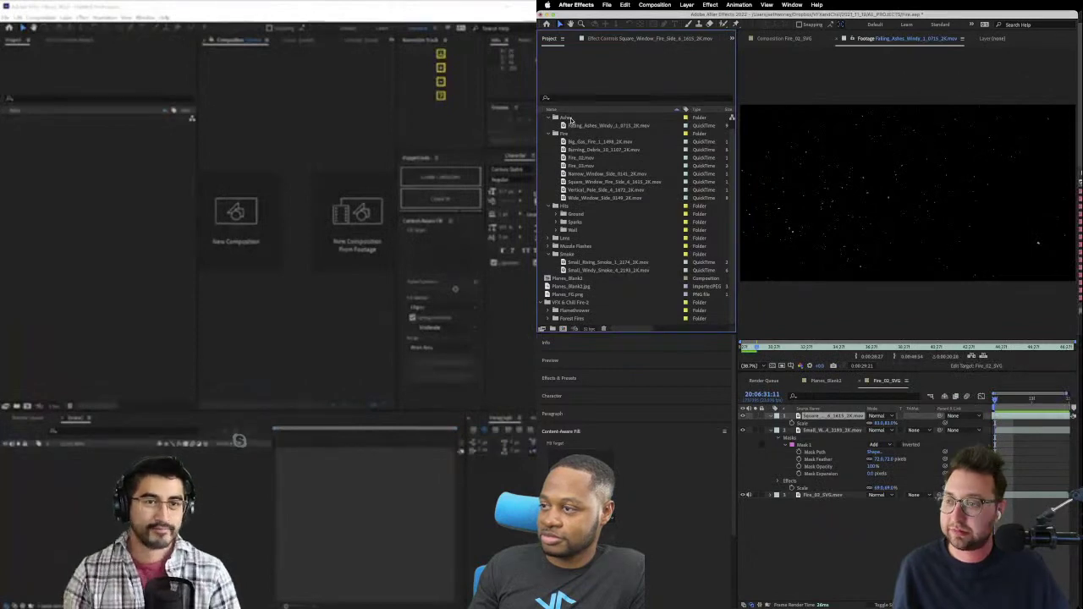
scroll(570, 120, "up", 1)
left_click(569, 119)
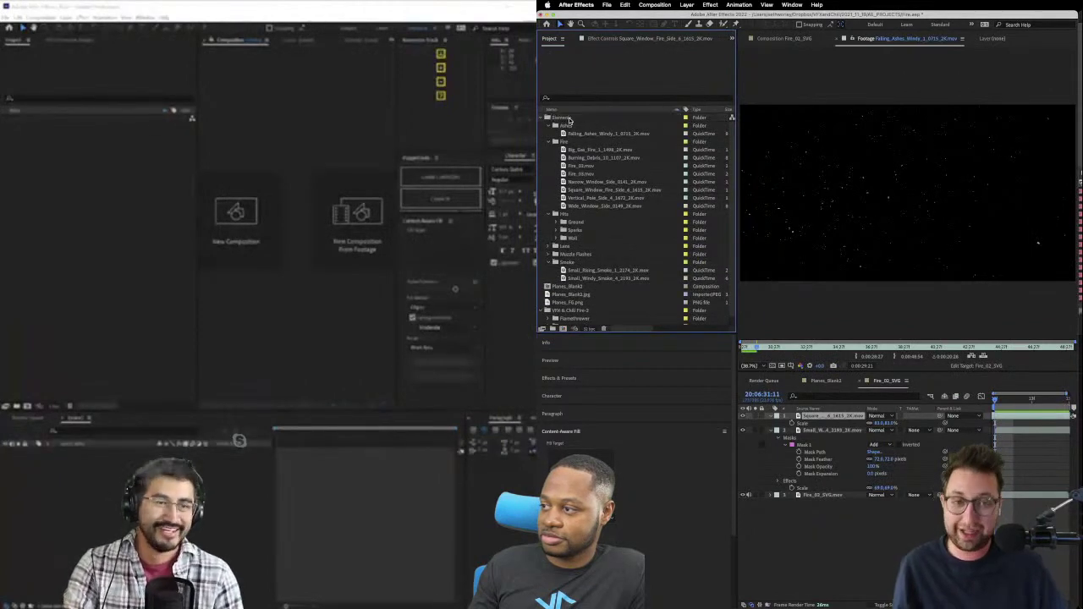
key("super+i")
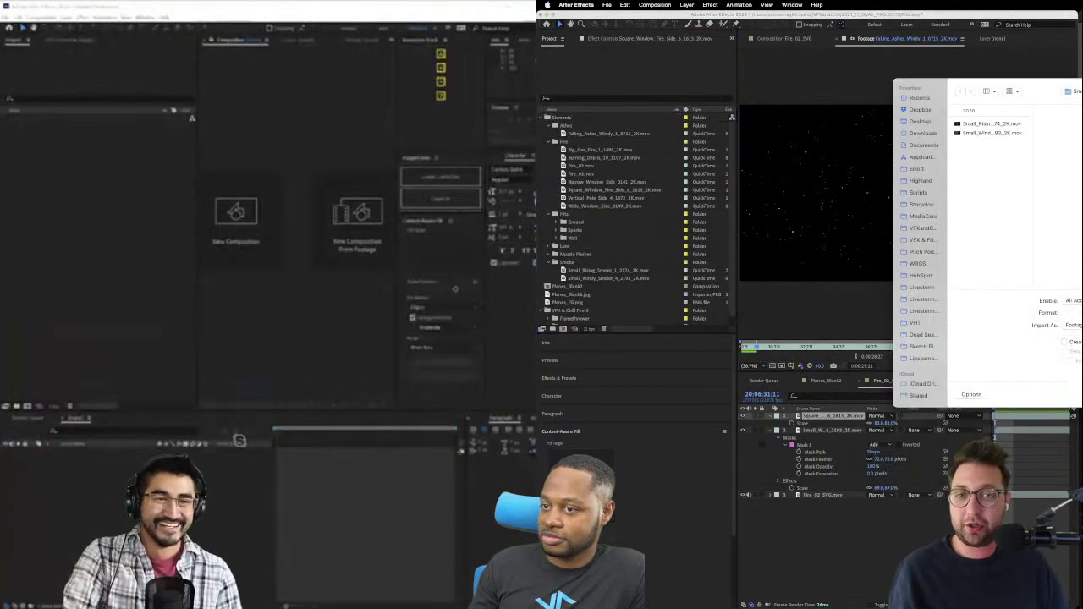
key("Escape")
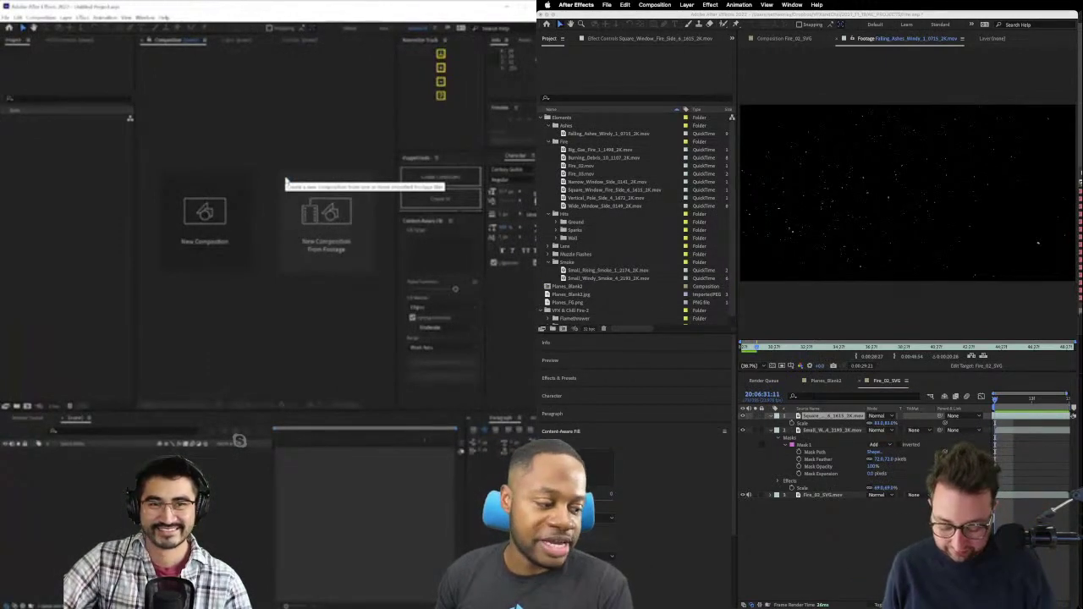
- Bring up the Open Project dialog, reposition it, and cancel without opening anything
left_click(10, 17)
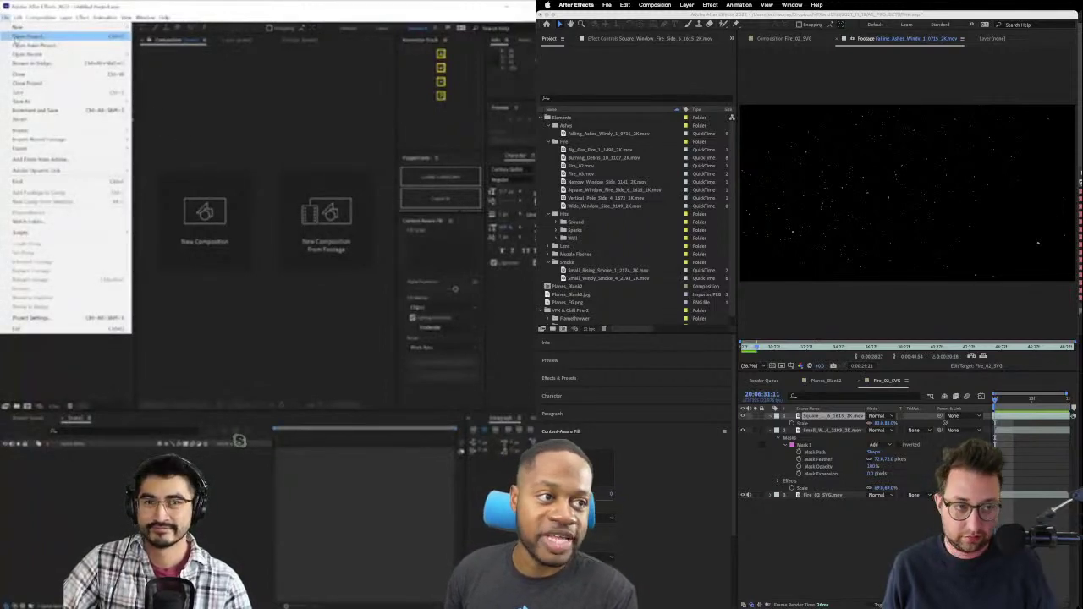
left_click(17, 38)
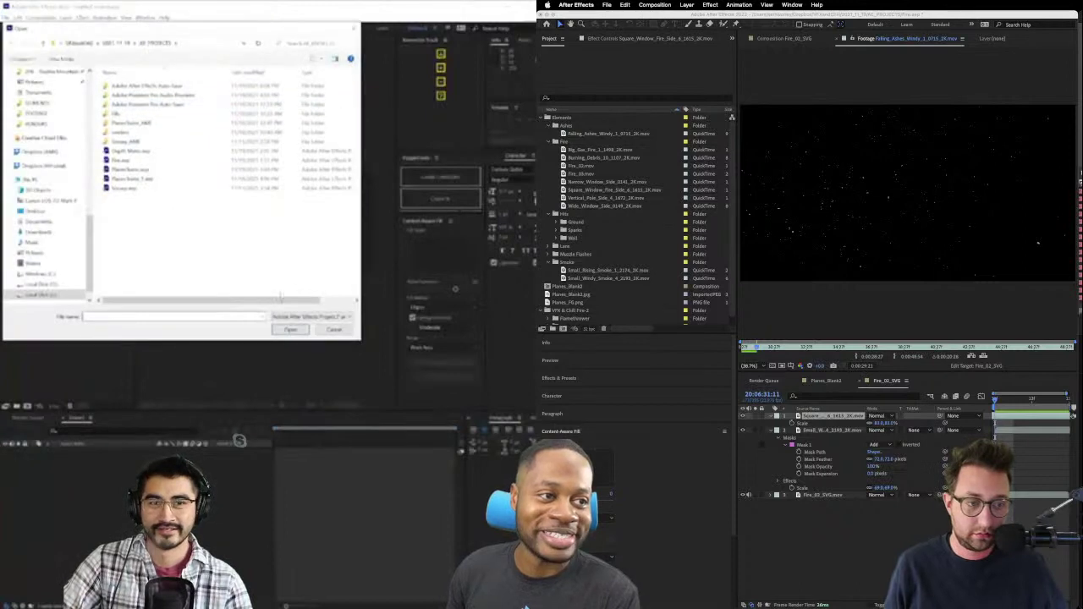
left_click_drag(272, 32, 329, 88)
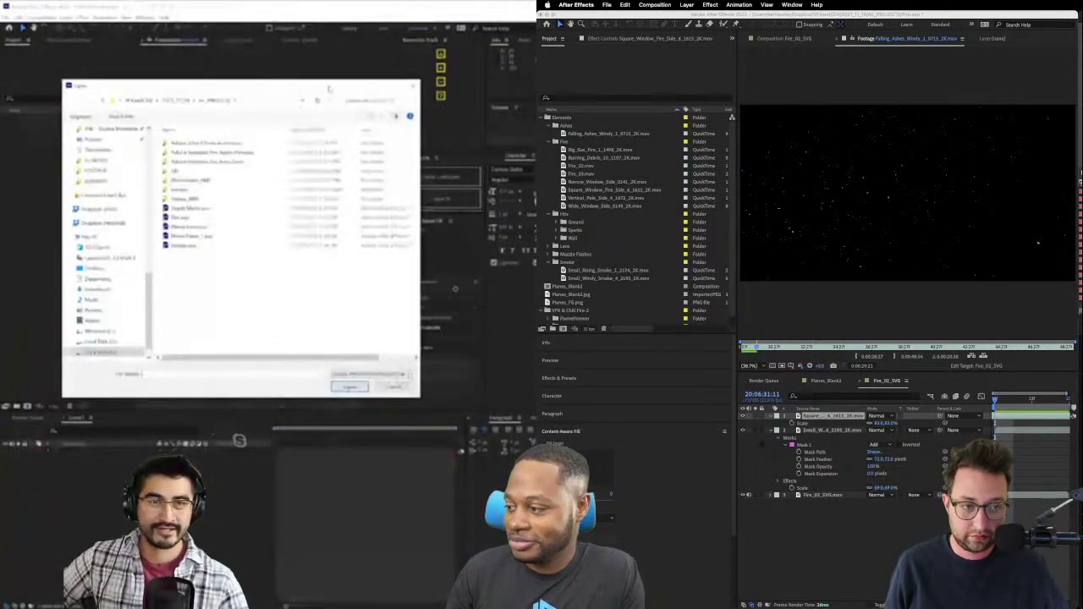
left_click_drag(329, 88, 345, 79)
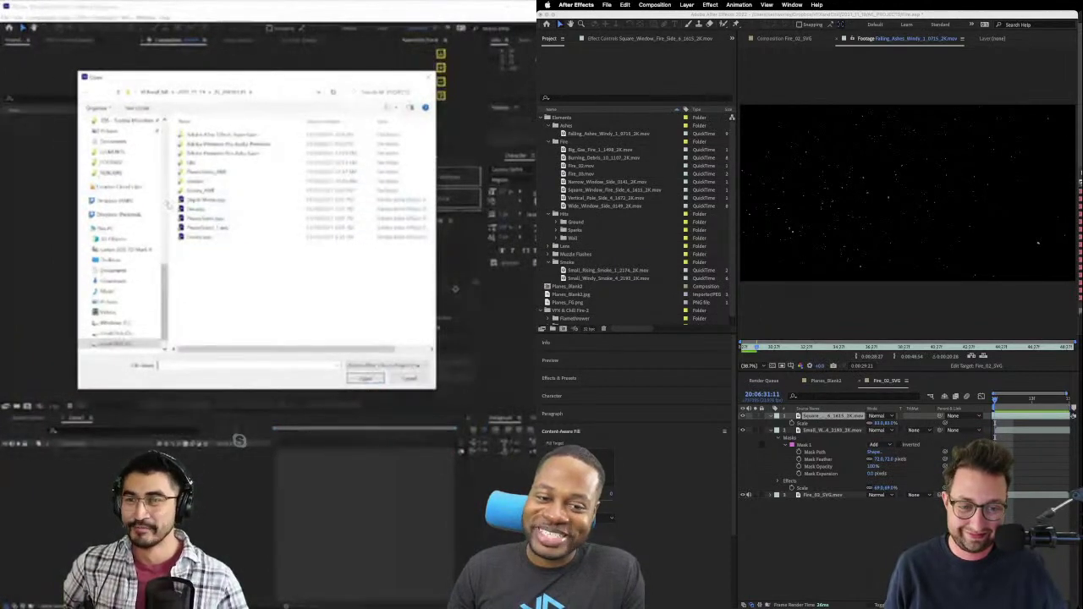
left_click(421, 382)
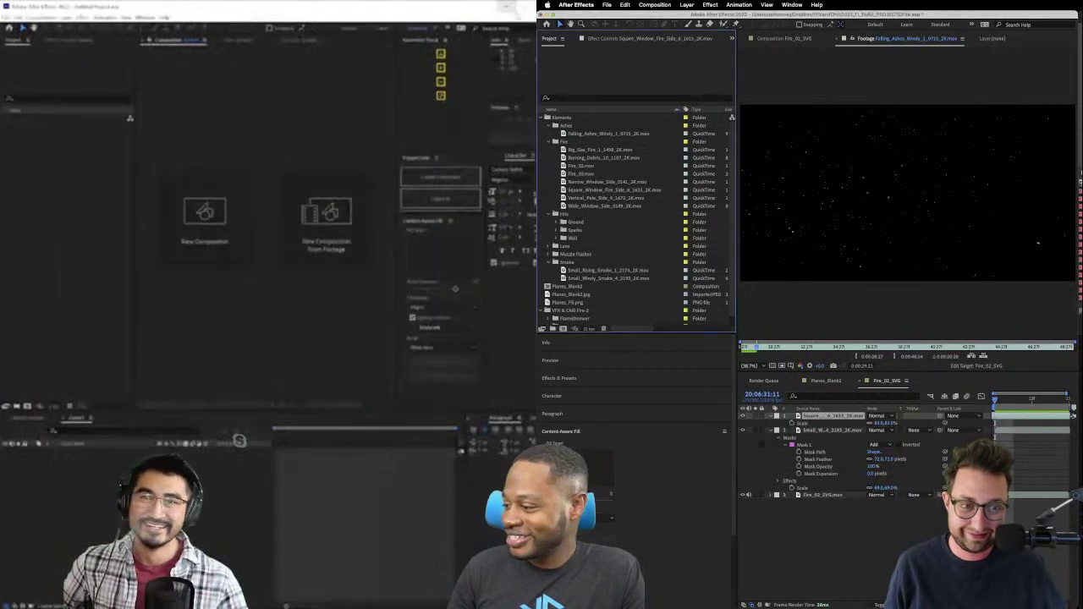
- Import the Burn Marks PNG folder and expand it to list Burn Mark 1–15
left_click(590, 198)
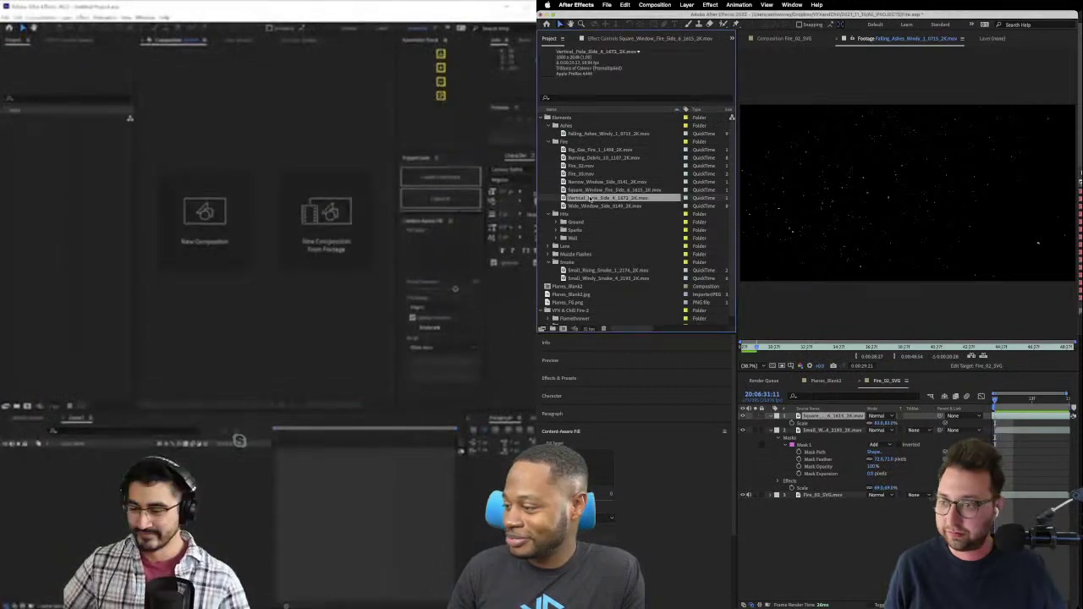
left_click(568, 117)
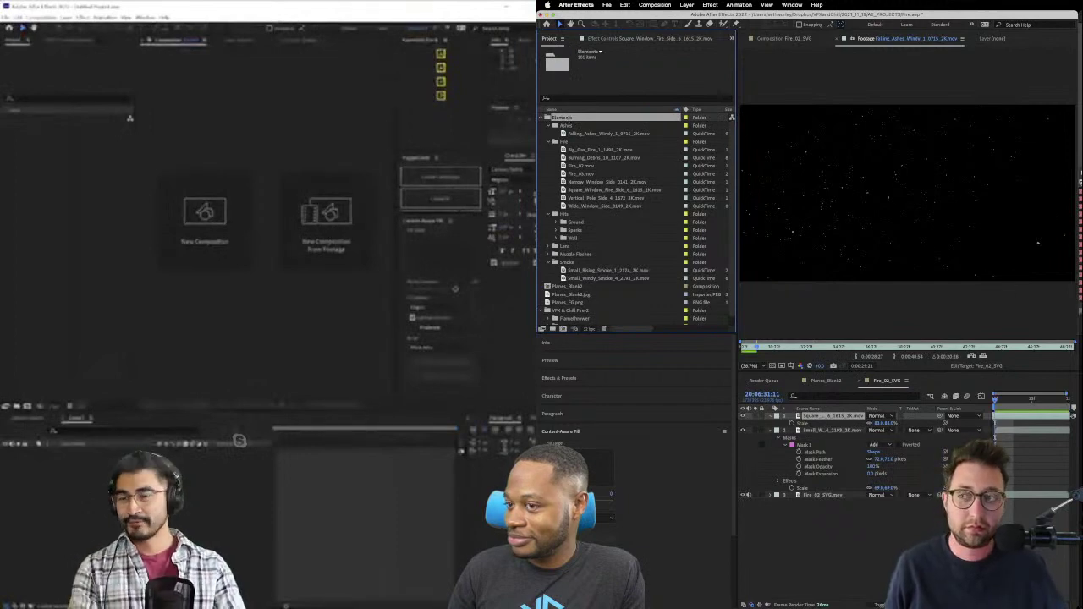
double_click(554, 207)
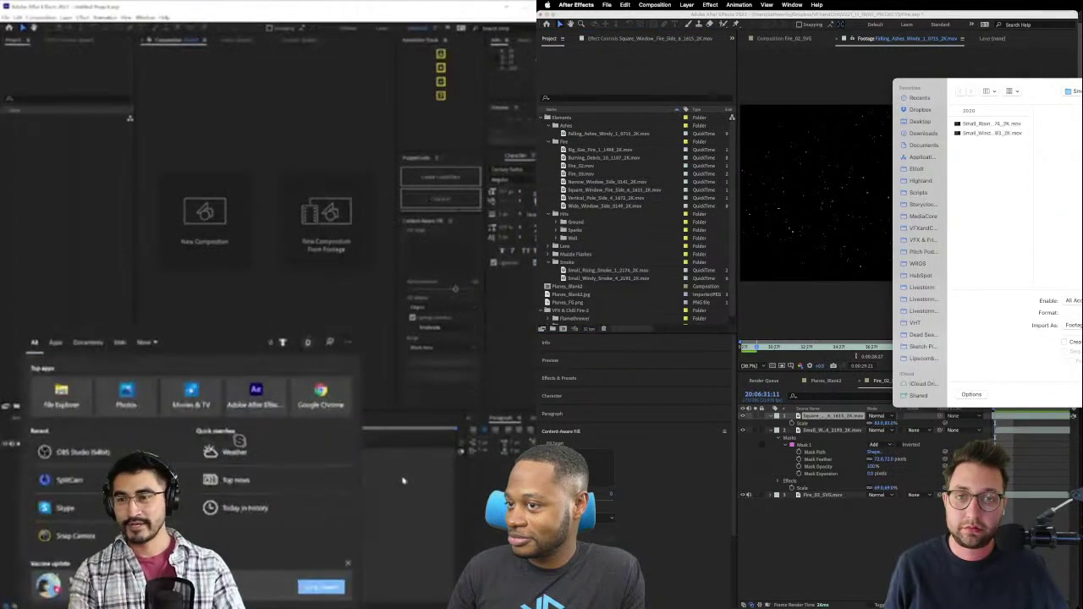
key("Escape")
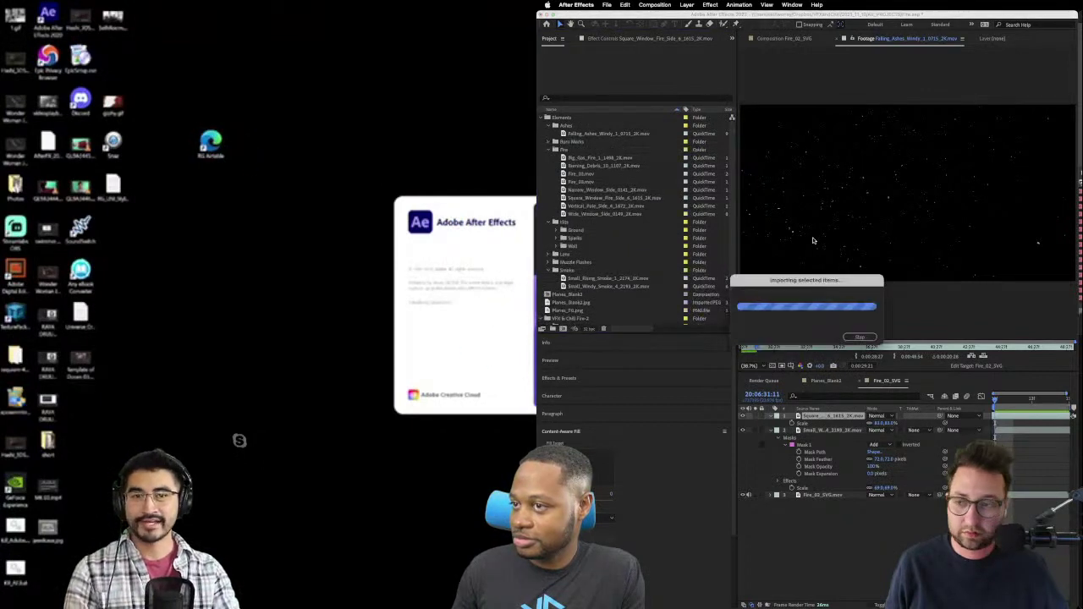
left_click(555, 142)
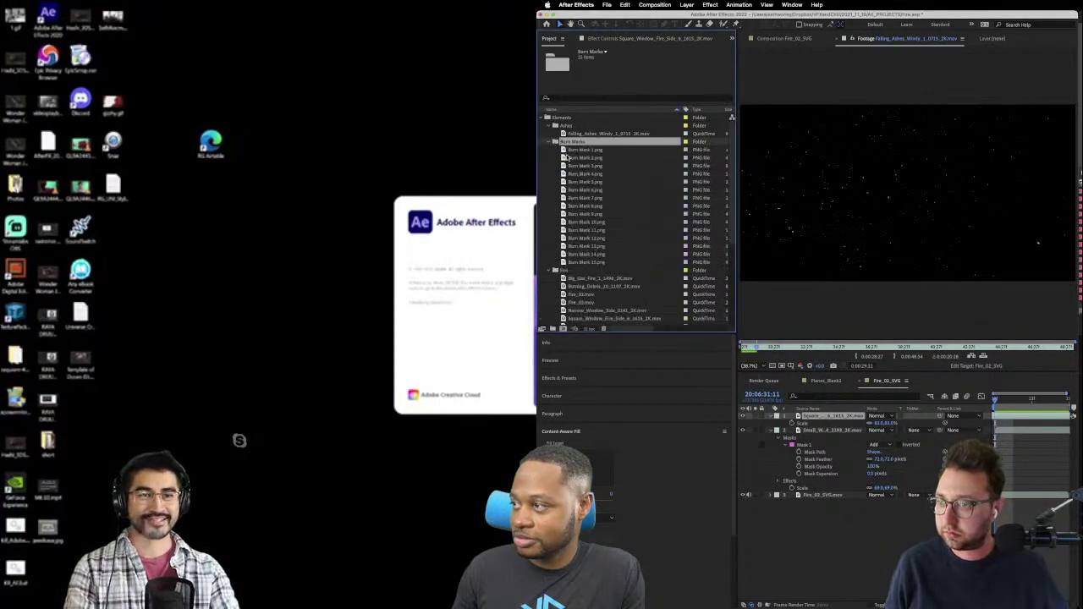
- Add Burn Mark 1.png to Fire_02_SVG and scale it down to about 39%
double_click(563, 150)
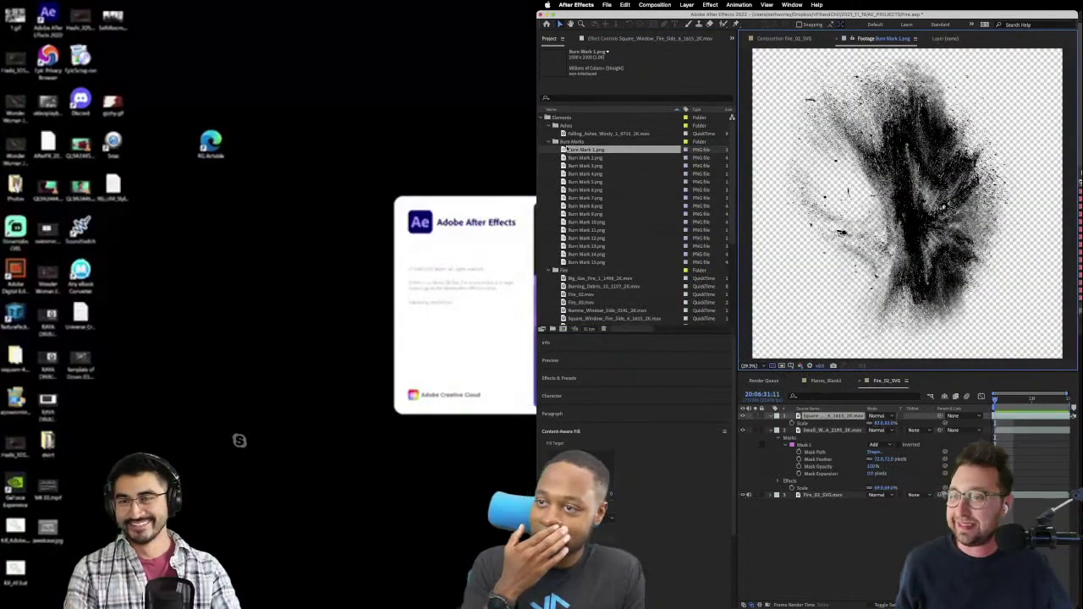
left_click_drag(563, 150, 857, 469)
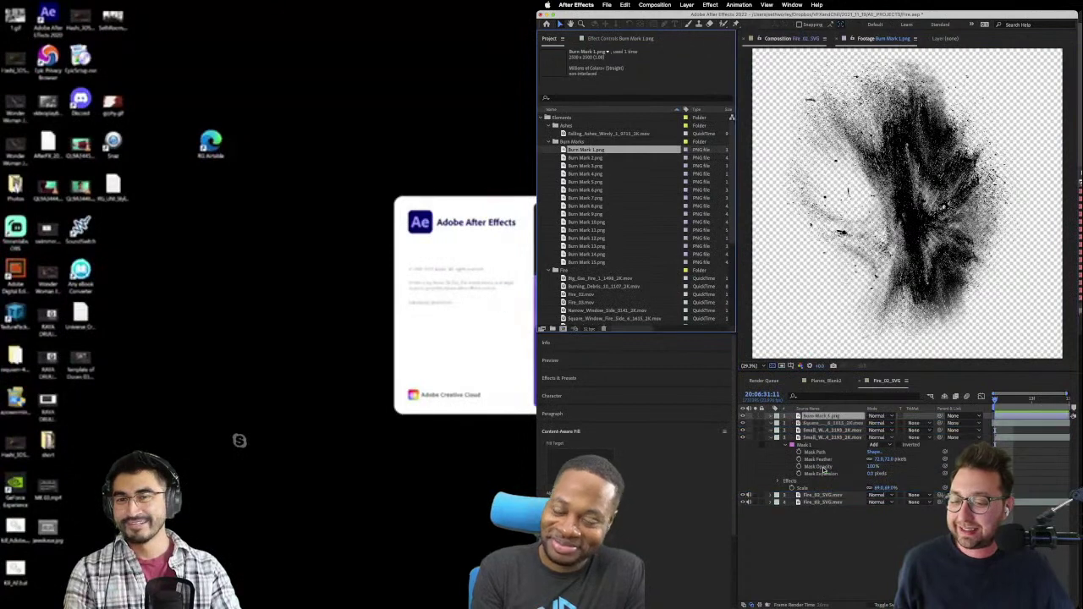
key("s")
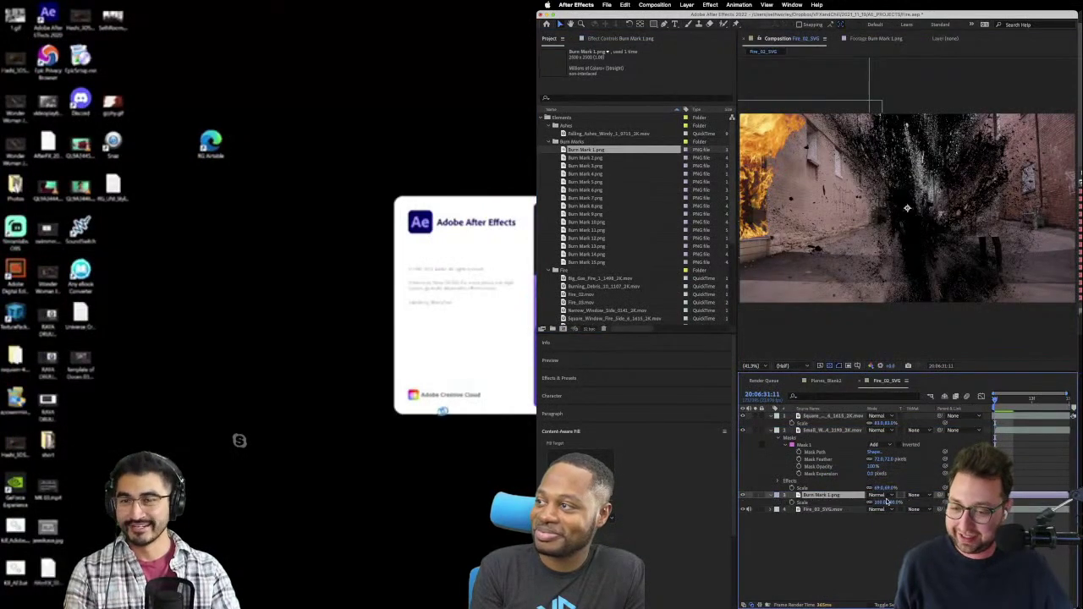
left_click_drag(885, 502, 842, 495)
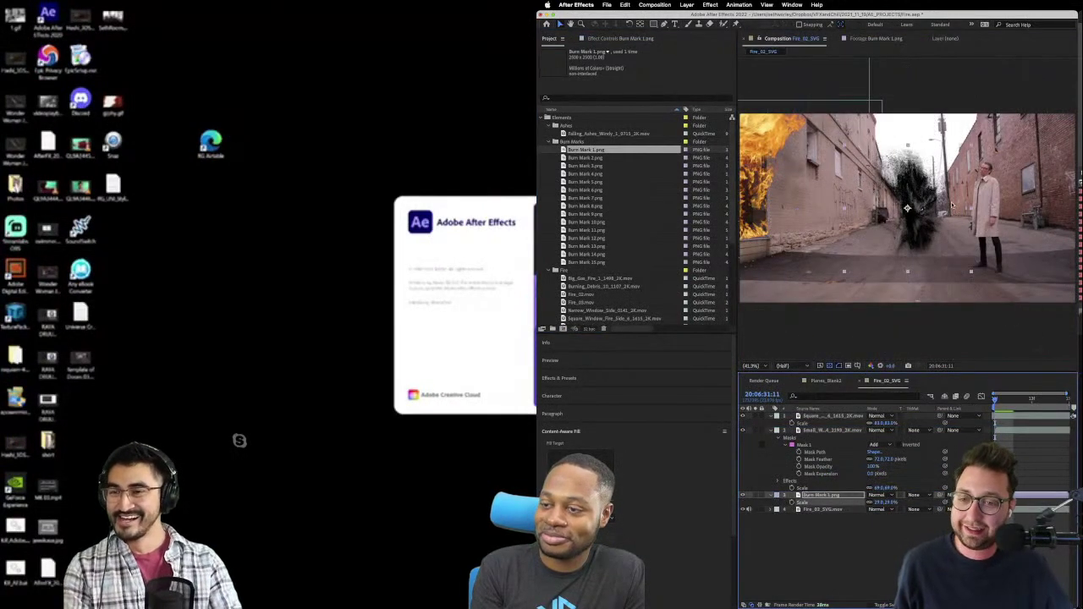
key("super")
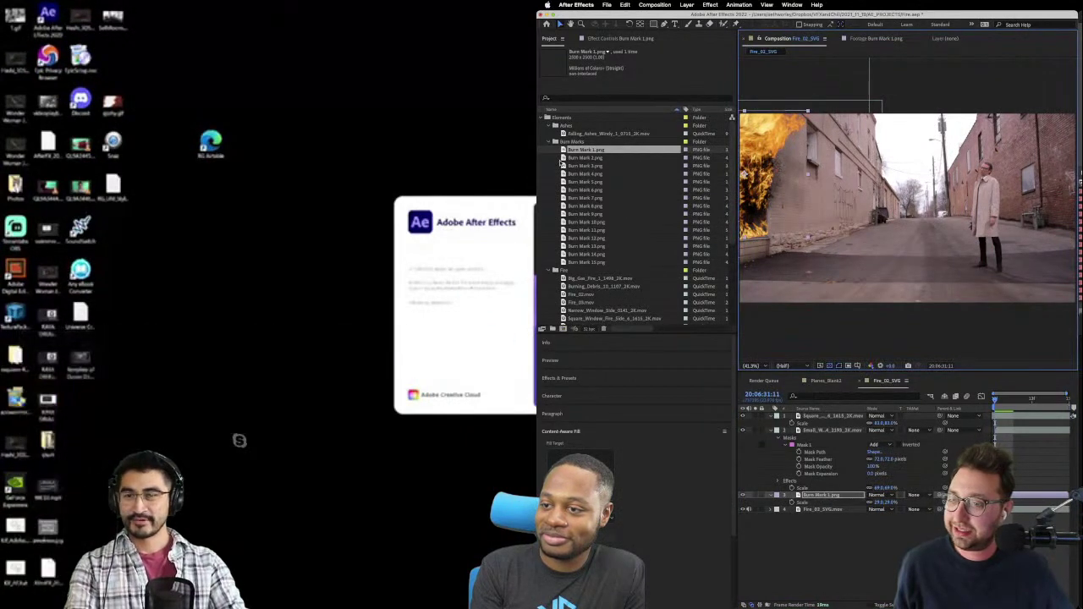
- Add Burn Mark 2.png to the composition, scale it down and set its rotation
double_click(585, 157)
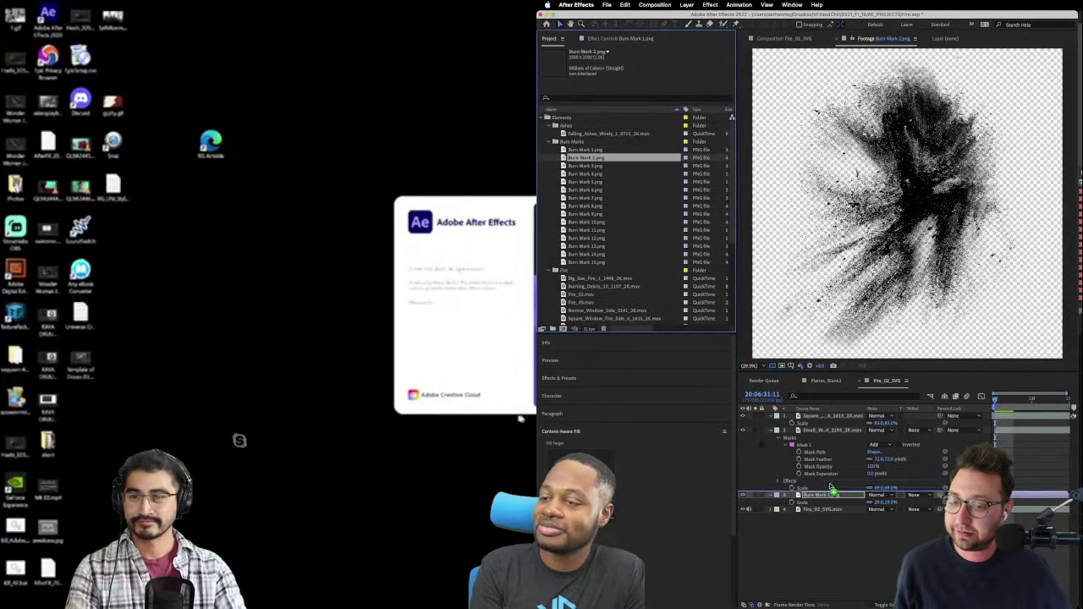
left_click_drag(587, 156, 832, 488)
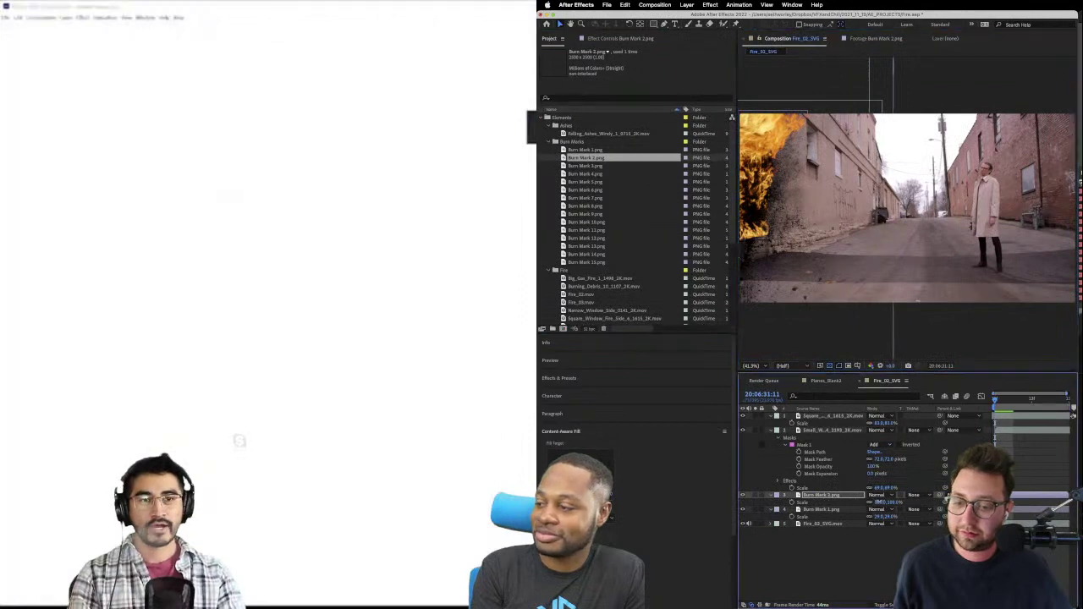
key("s")
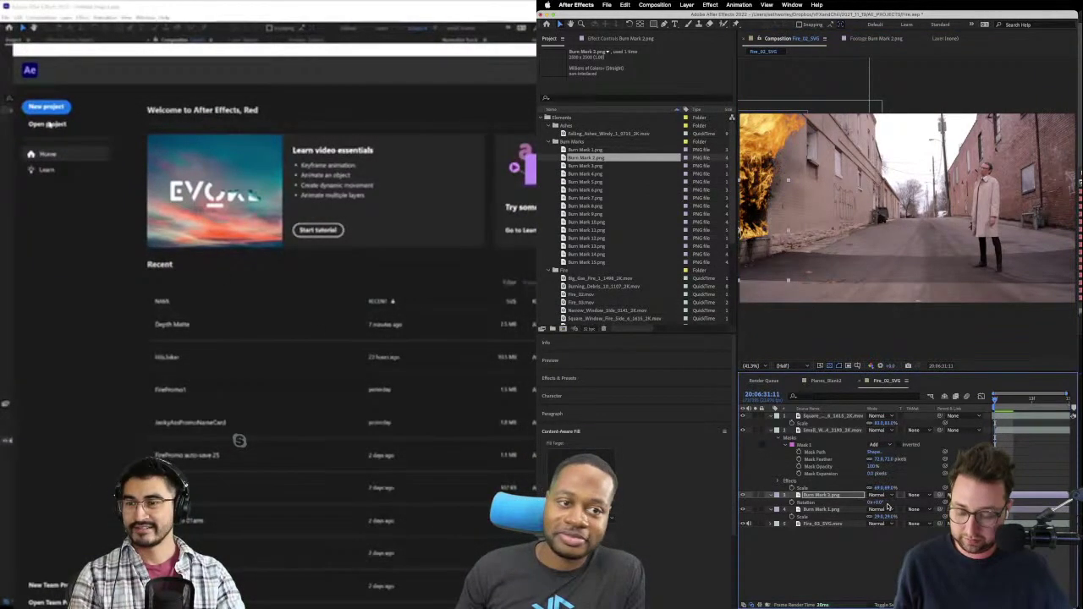
key("Return")
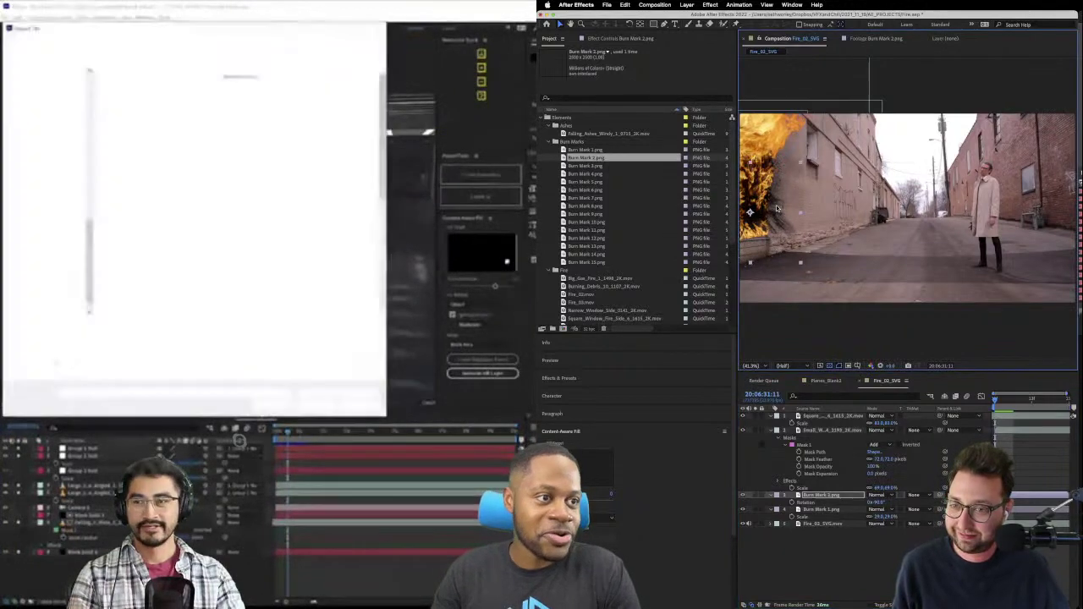
- Rotate the burn mark layer and collapse the expanded layer properties
left_click_drag(875, 501, 905, 502)
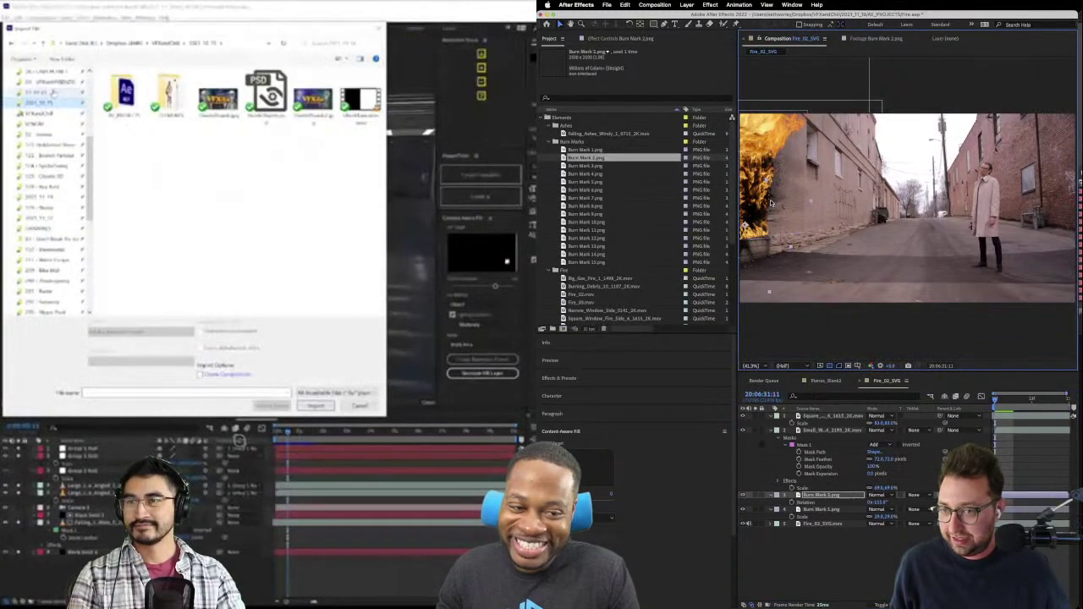
right_click(879, 508)
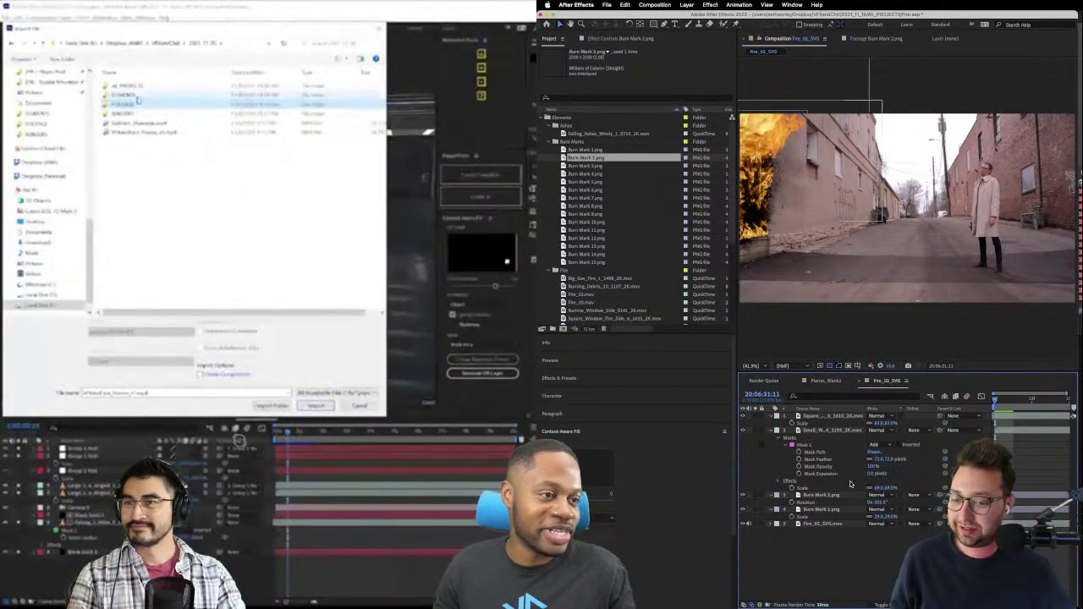
left_click(777, 430)
left_click(776, 417)
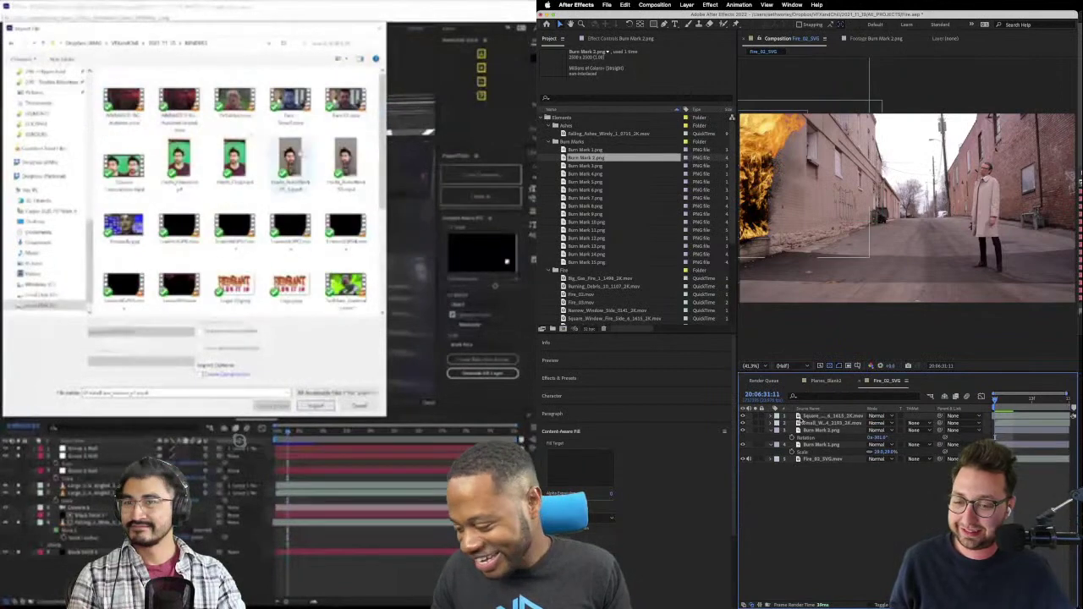
left_click(770, 432)
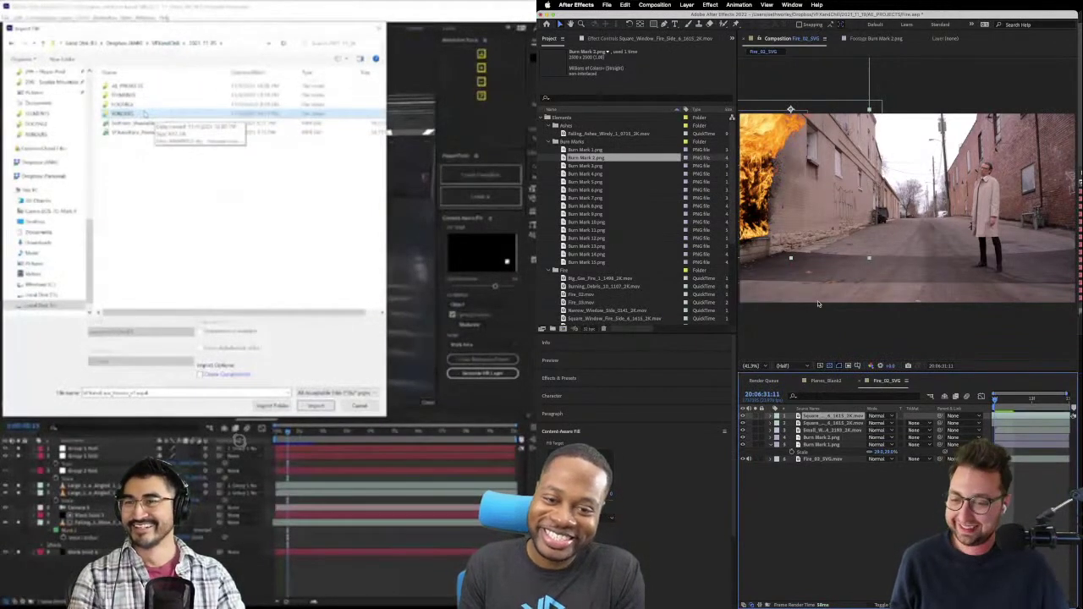
- Shrink the copied window fire and move it up and left onto the left building's wall
mouse_move(804, 170)
left_mouse_down()
mouse_move(775, 165)
mouse_move(873, 280)
left_mouse_up()
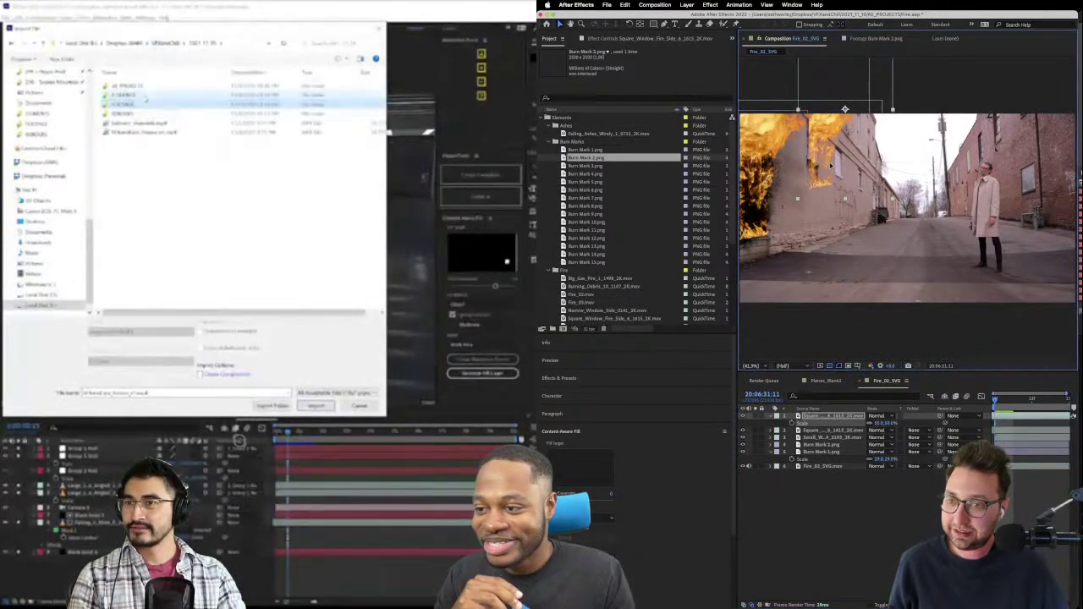
left_click(161, 43)
left_click_drag(880, 423, 869, 425)
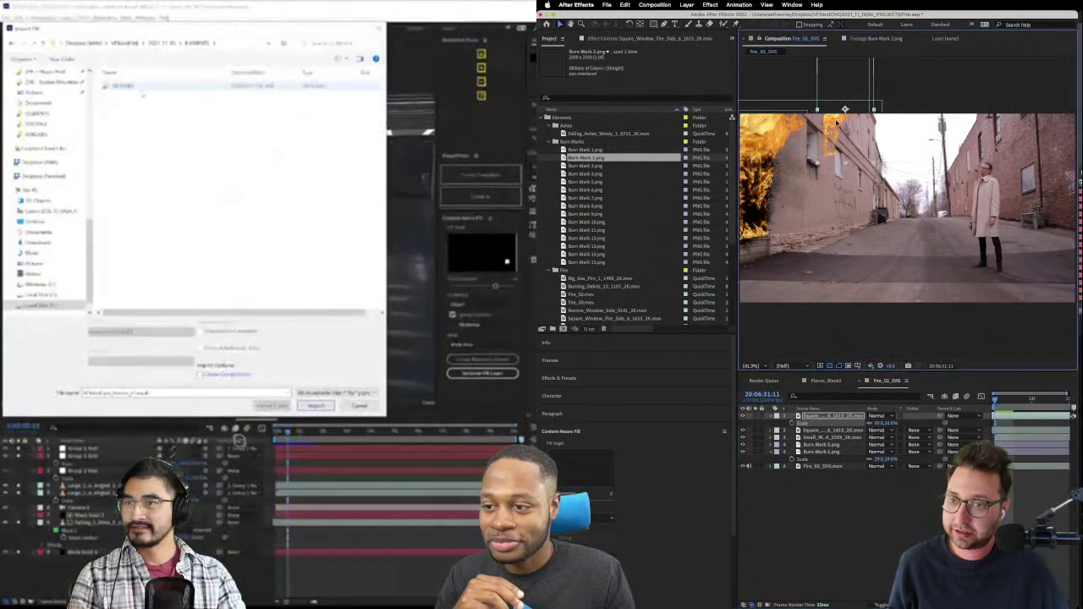
left_click_drag(835, 122, 821, 126)
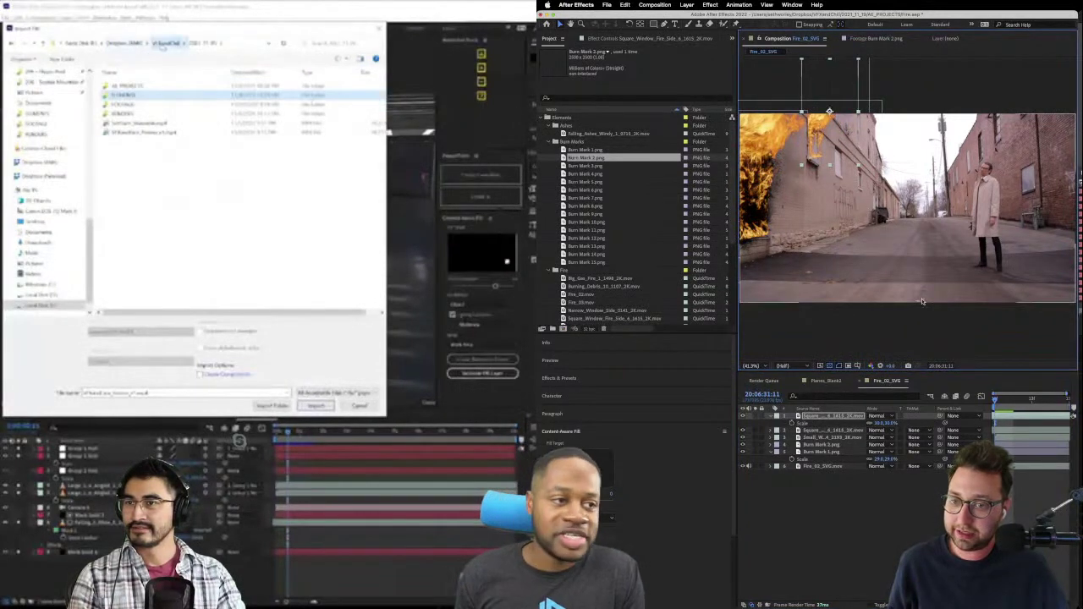
- Open a second project showing R2-D2 hovering down a corridor
left_click(178, 42)
scroll(229, 194, "down", 3)
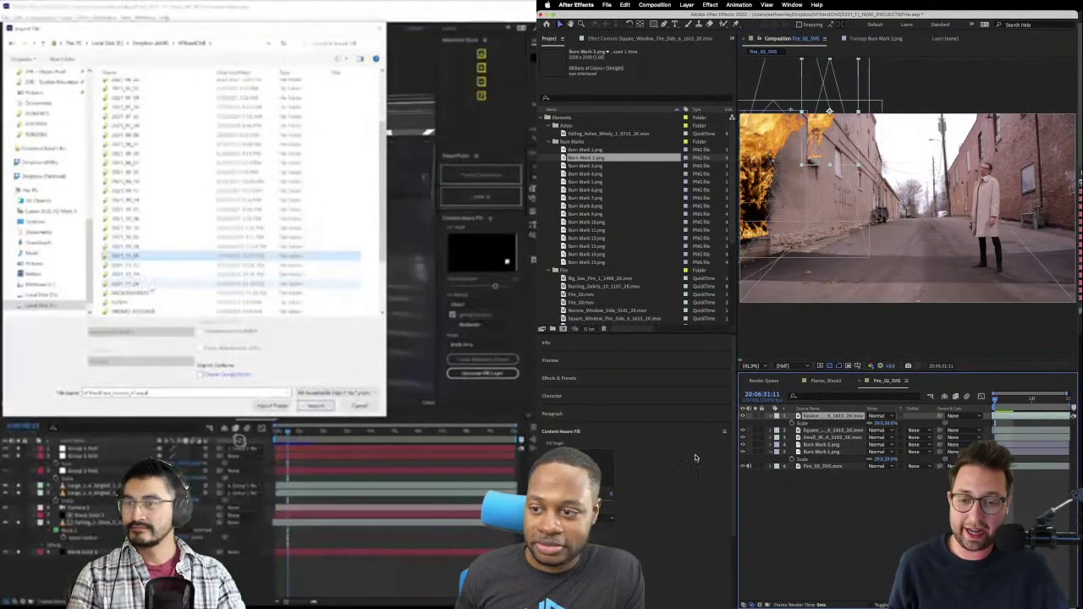
double_click(161, 256)
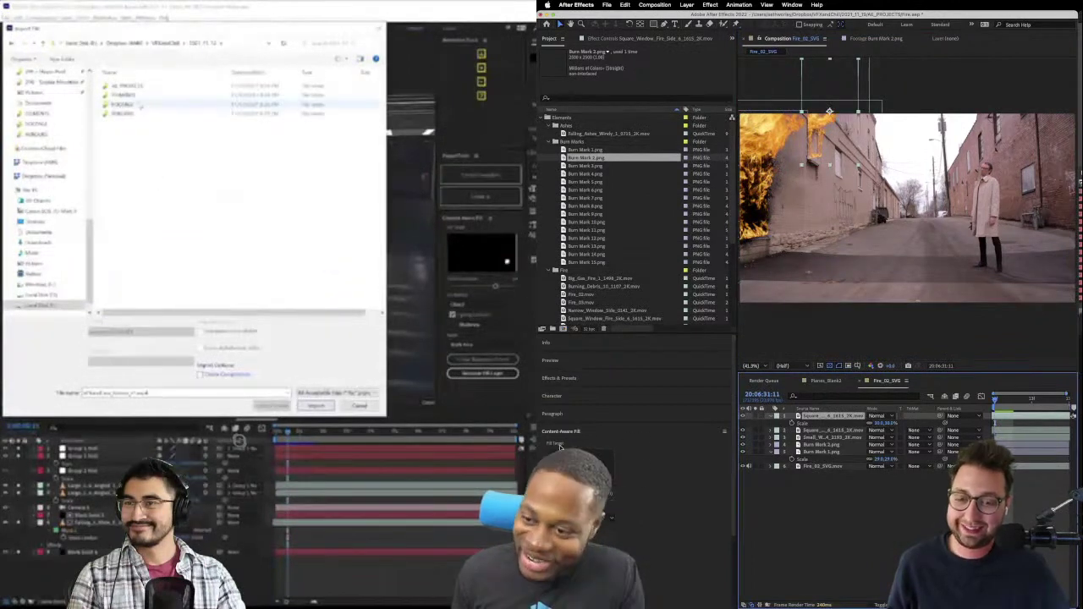
double_click(127, 106)
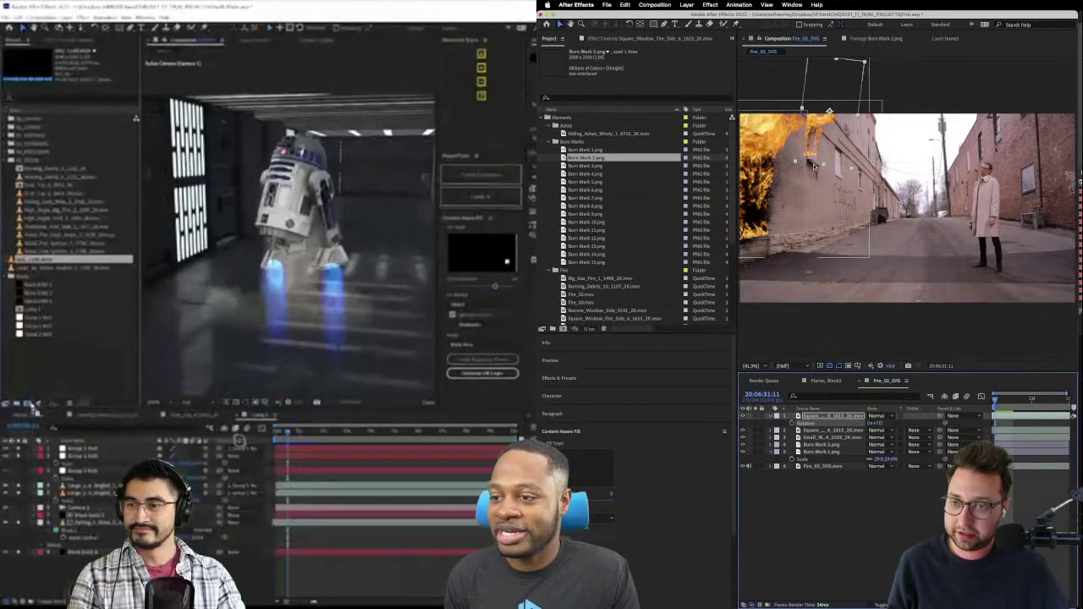
- Select the Small_Windy_Smoke layer and widen the layer name column
left_click_drag(37, 253, 37, 405)
double_click(68, 258)
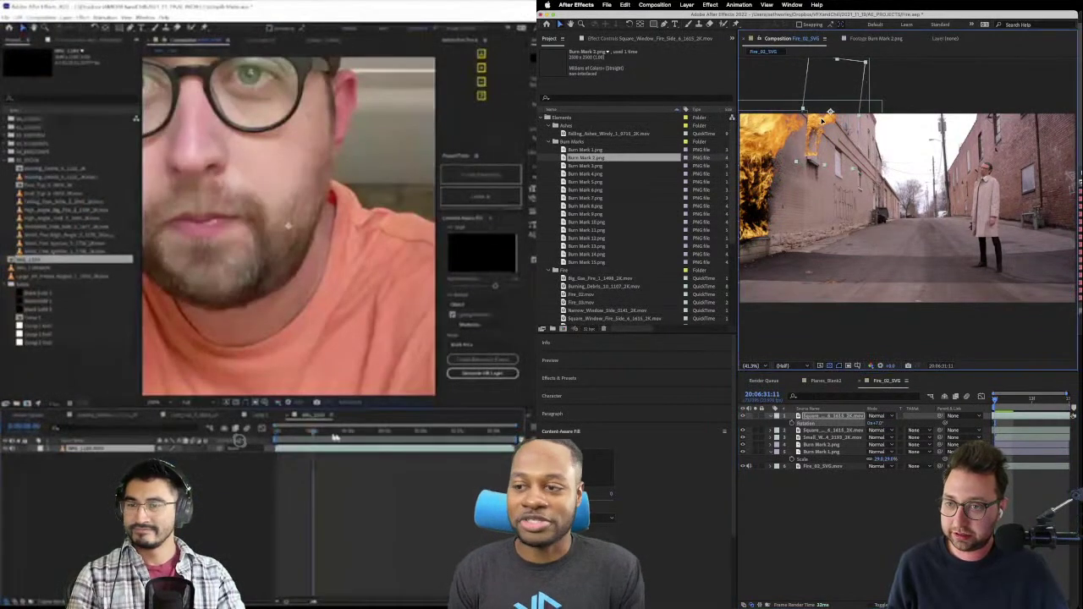
left_click_drag(290, 435, 361, 436)
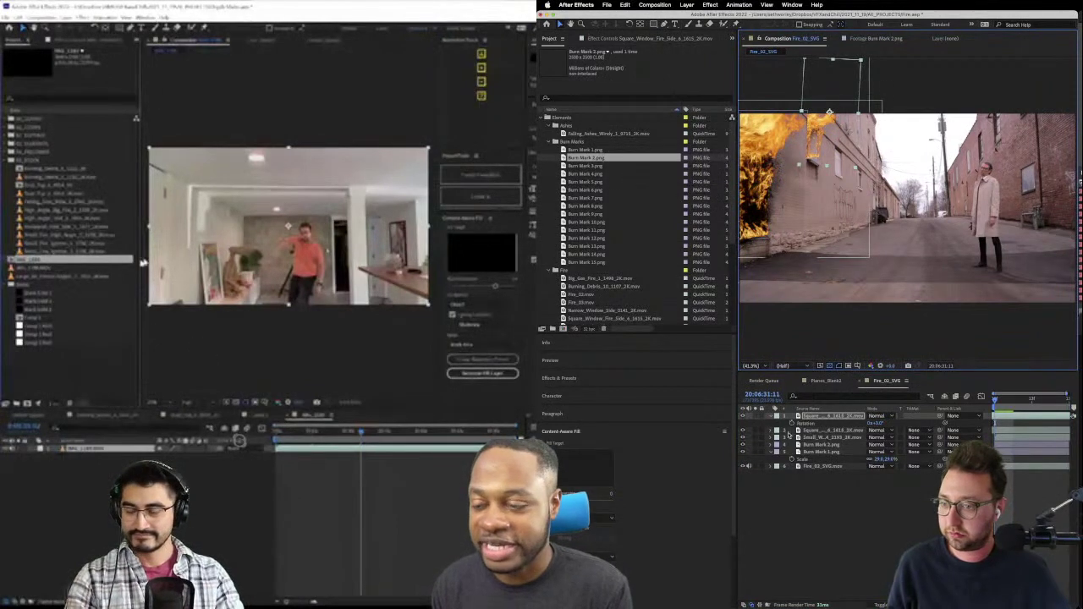
left_click(831, 437)
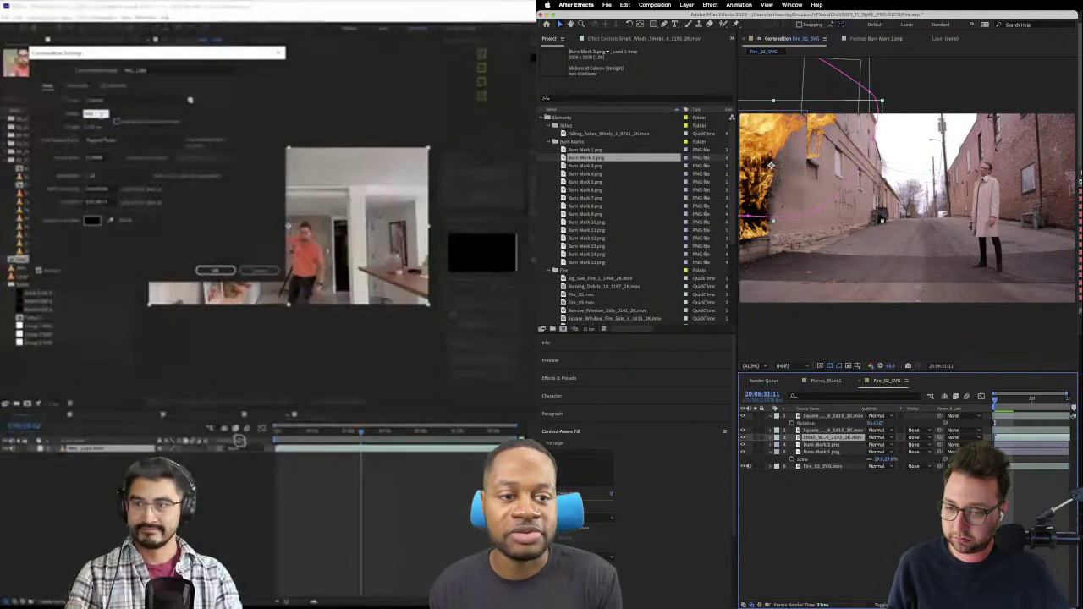
left_click_drag(863, 409, 914, 409)
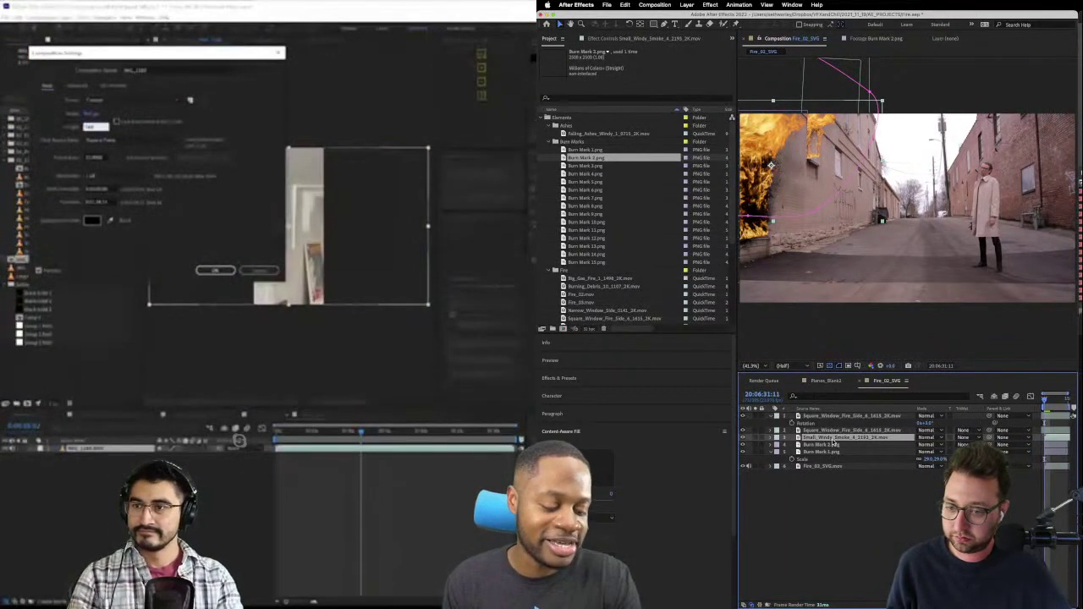
- Duplicate Small_Windy_Smoke and position the copy higher and to the right
key("ctrl+d")
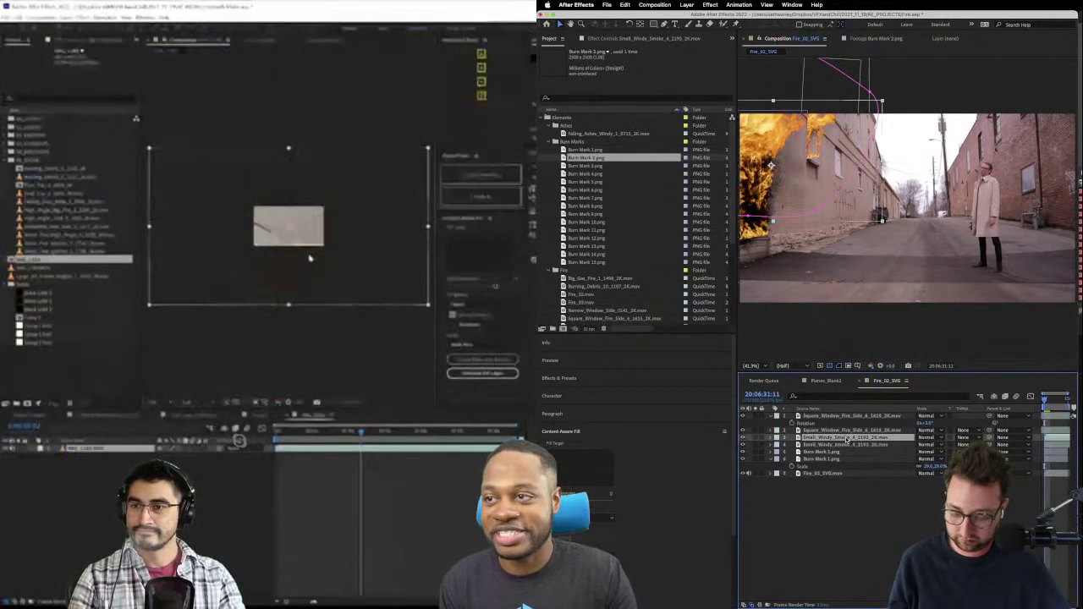
left_click_drag(830, 436, 831, 428)
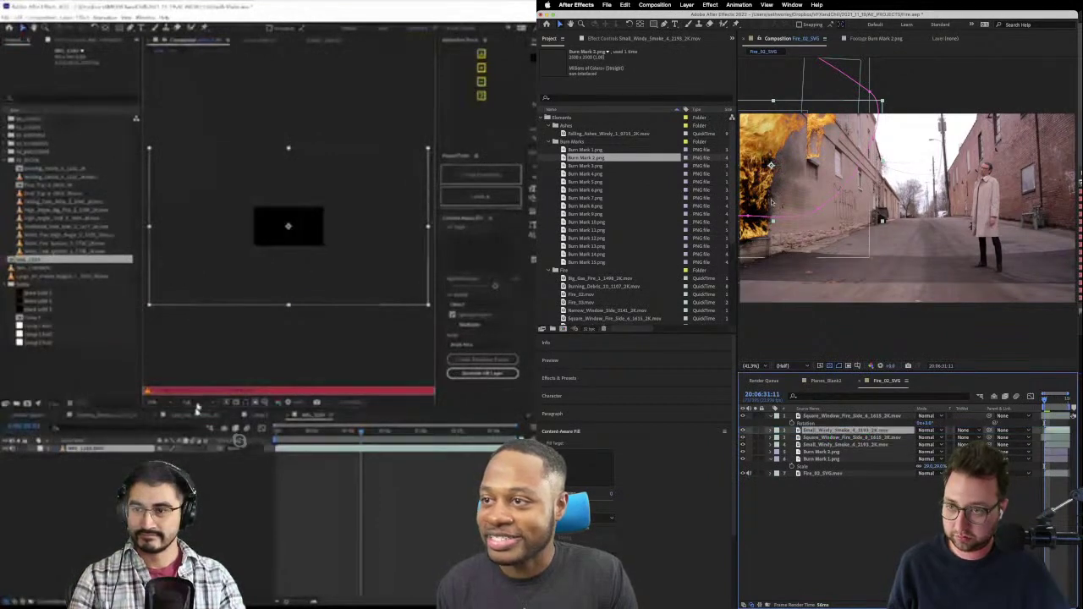
mouse_move(760, 129)
left_mouse_down()
mouse_move(834, 129)
mouse_move(884, 106)
left_mouse_up()
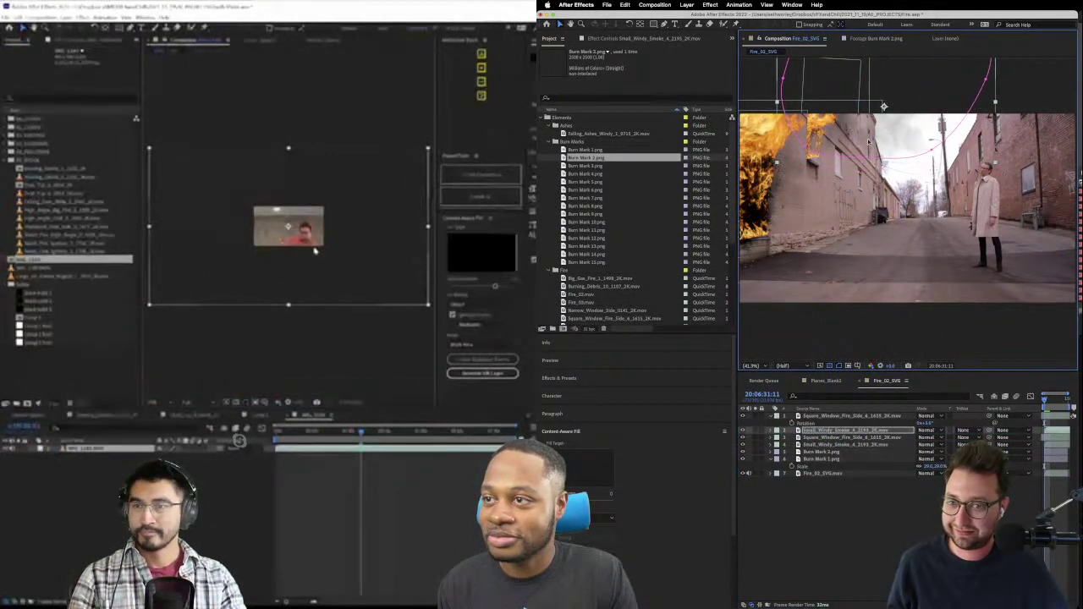
key("s")
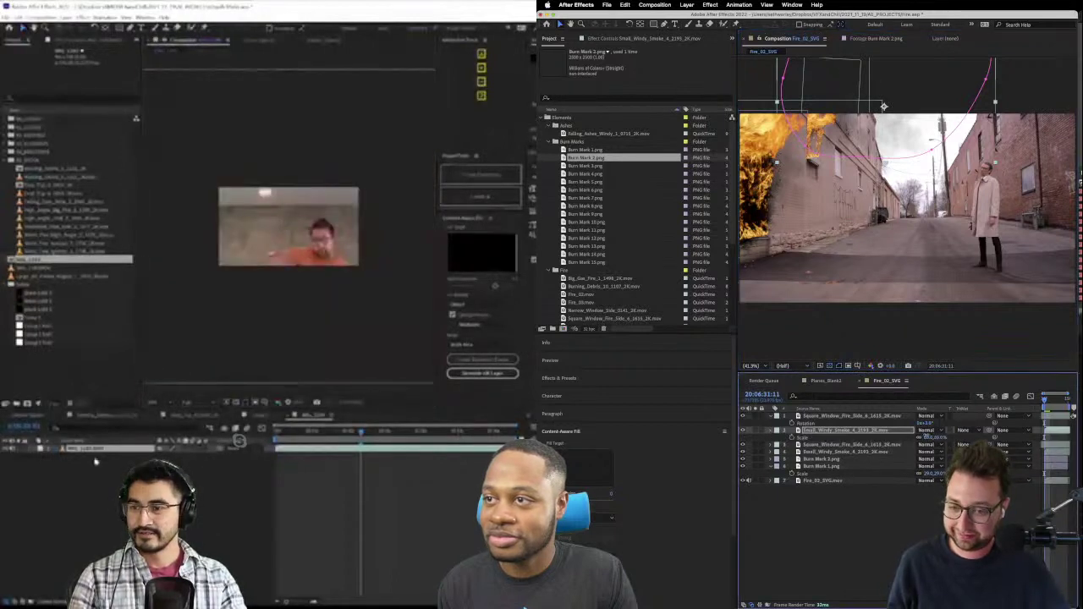
left_click(104, 451)
left_click_drag(857, 100, 832, 114)
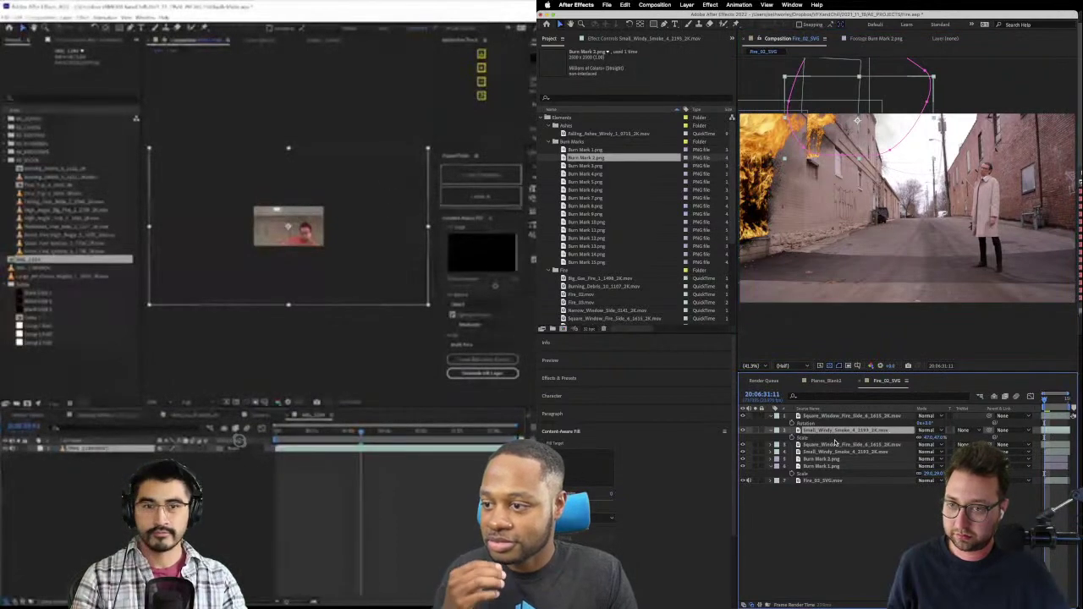
left_click_drag(839, 151, 843, 150)
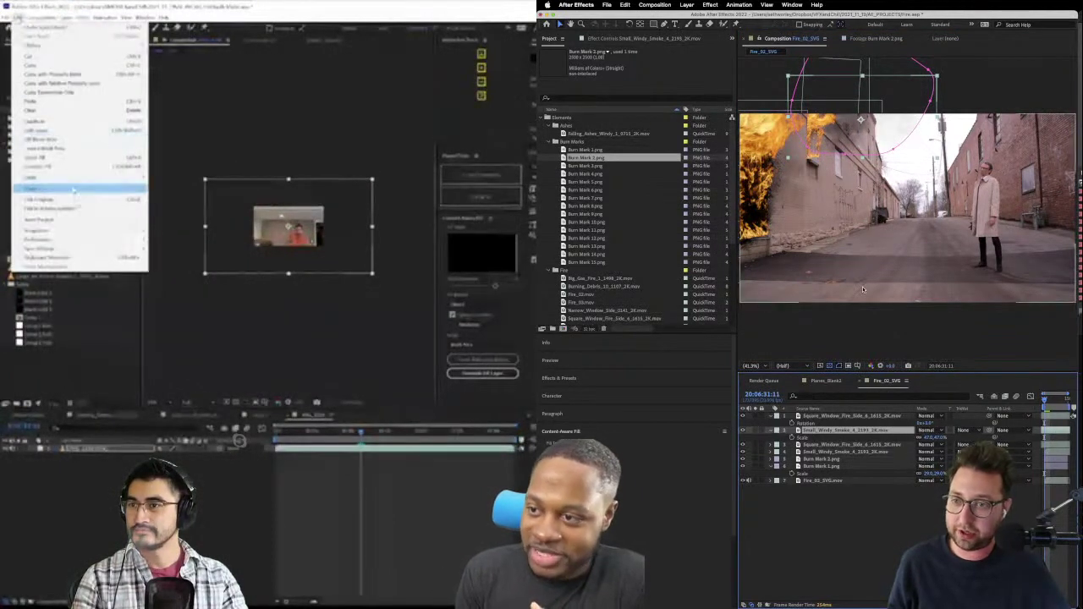
left_click_drag(842, 129, 836, 134)
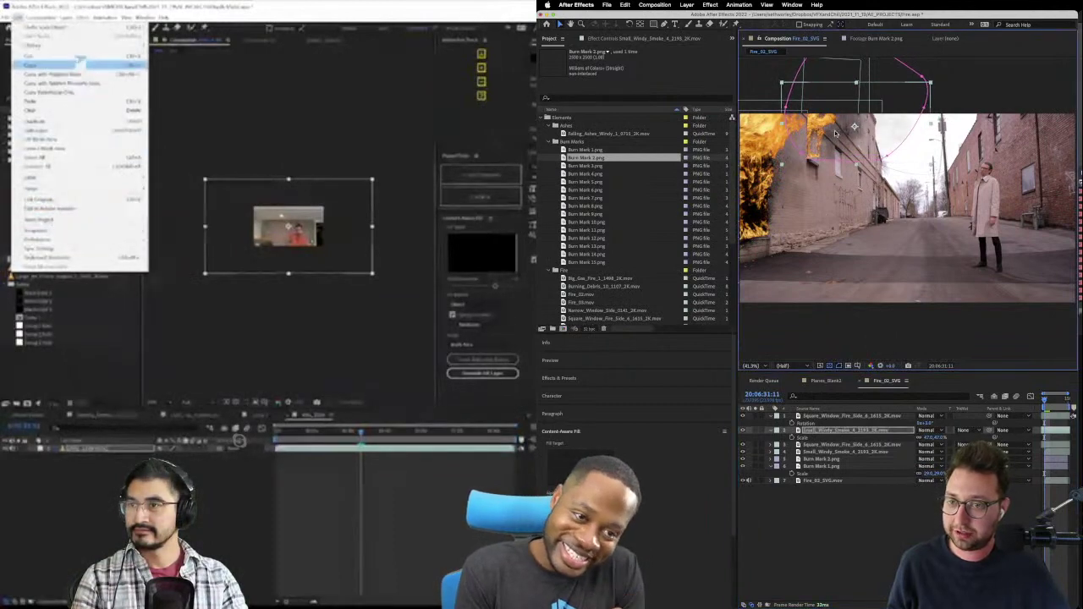
- Extend the smoke layer's mask with a new point, then add Burn Mark 5.png to Fire_02_SVG
left_click(809, 108)
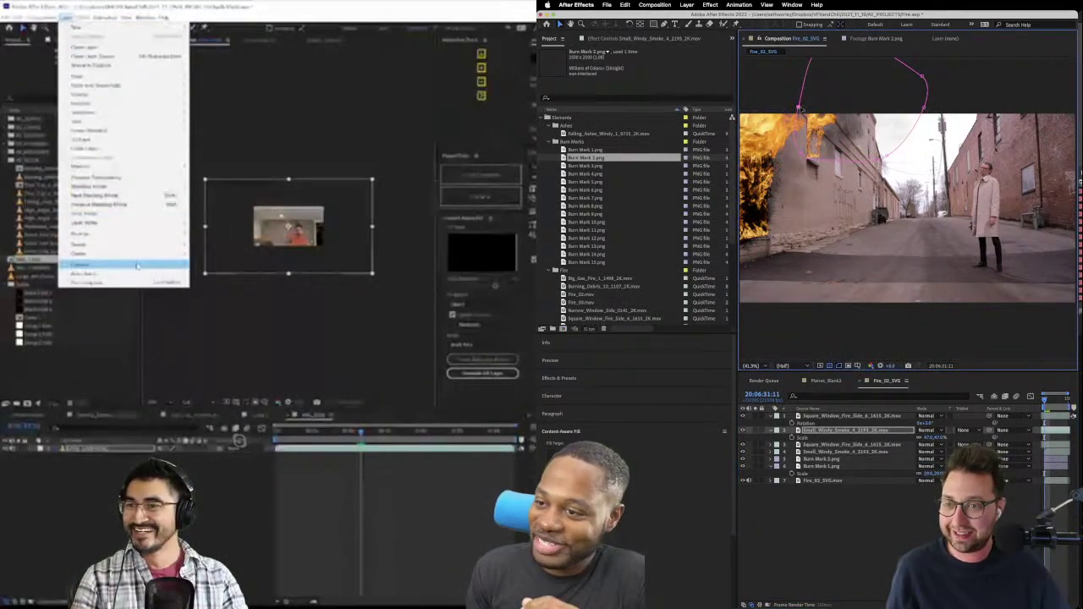
left_click(806, 157)
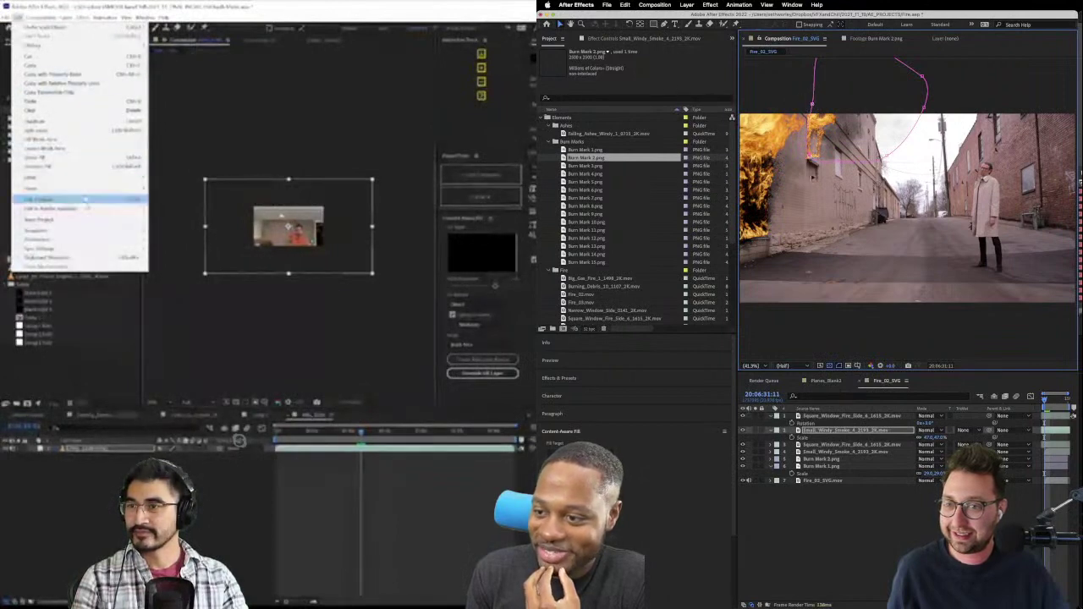
left_click(844, 528)
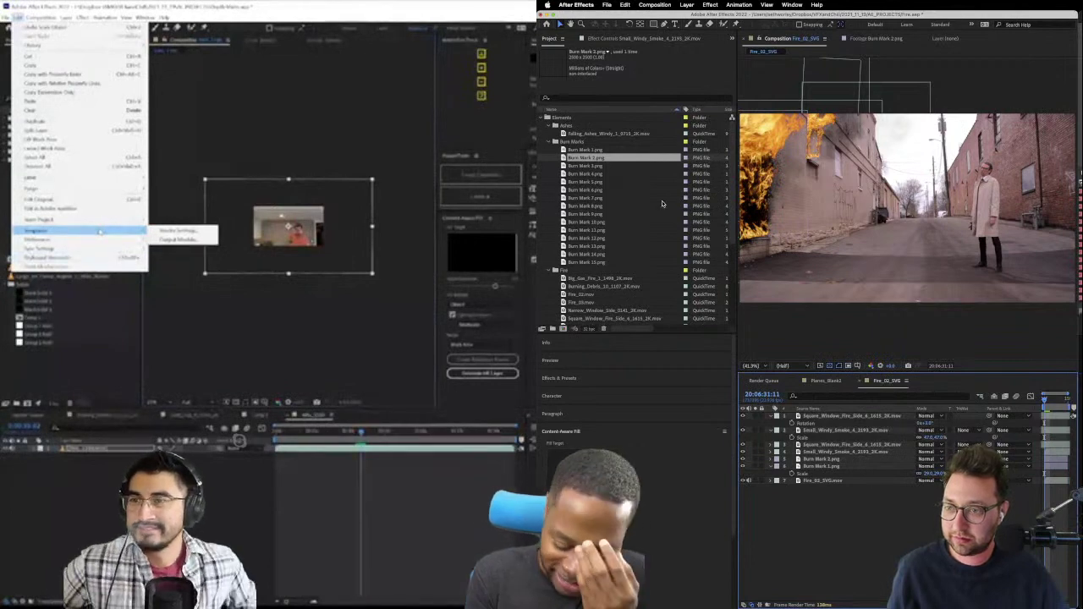
left_click_drag(577, 182, 828, 437)
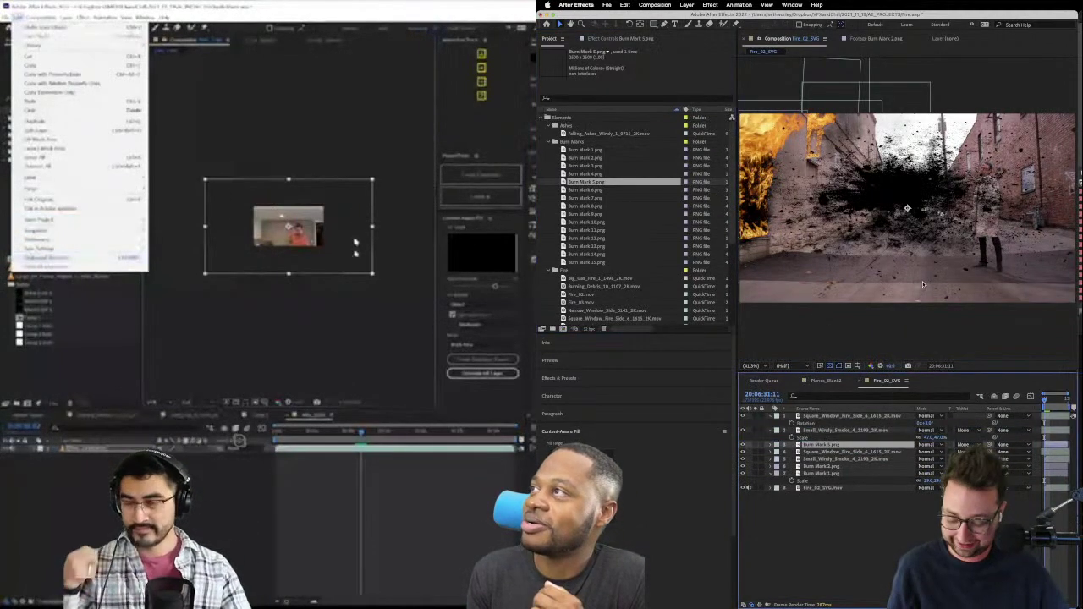
- Scale Burn Mark 5 down and return Square_Window_Fire_Side to the top of the stack
mouse_move(934, 451)
left_mouse_down()
mouse_move(885, 446)
mouse_move(954, 453)
left_mouse_up()
mouse_move(320, 247)
left_mouse_down()
mouse_move(438, 314)
mouse_move(431, 309)
left_mouse_up()
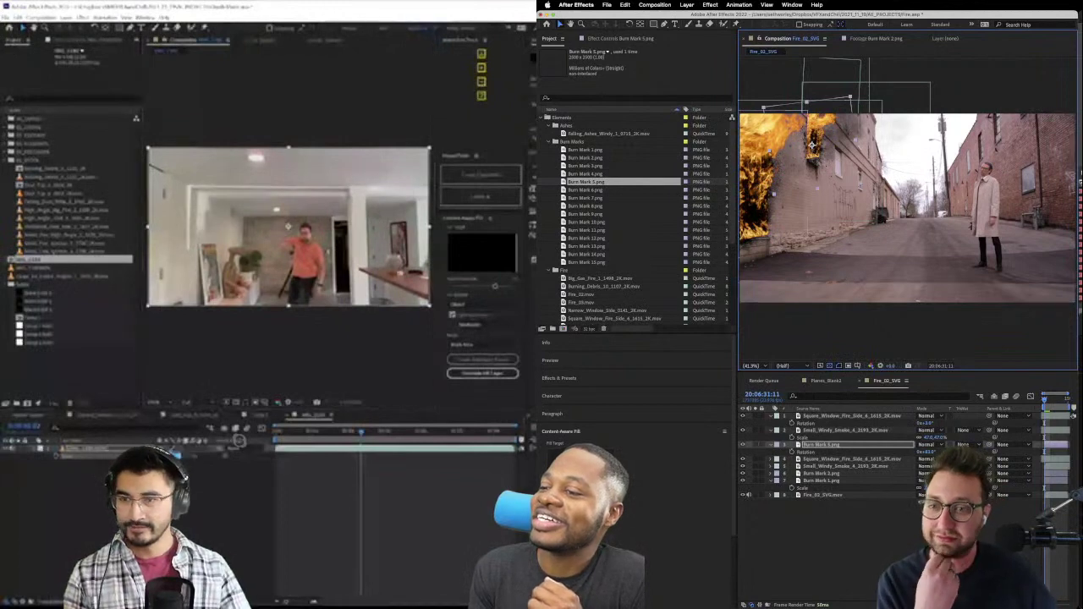
left_click(834, 399)
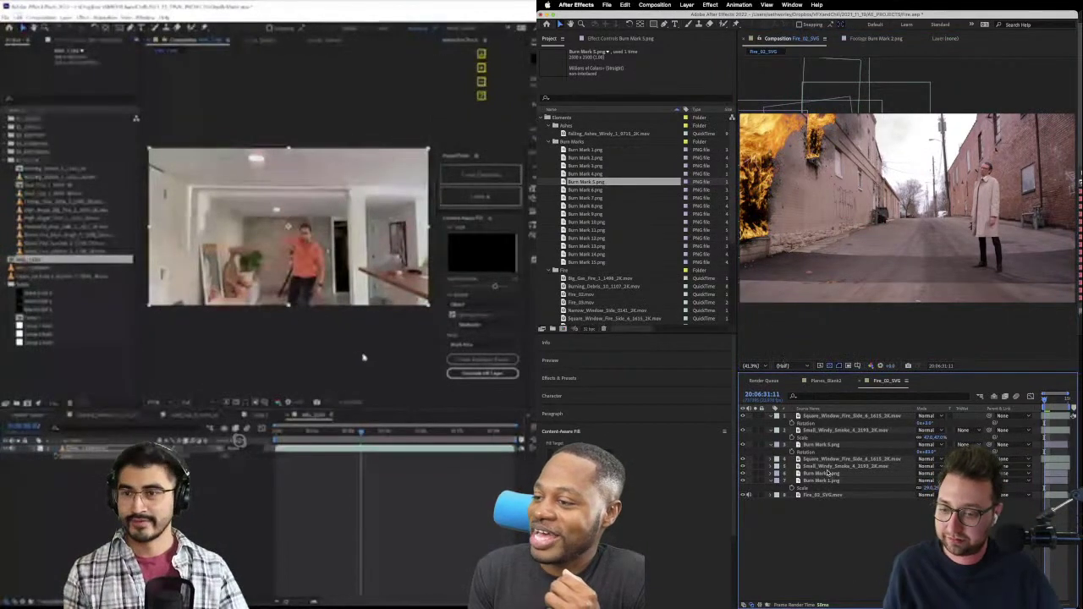
left_click(820, 417)
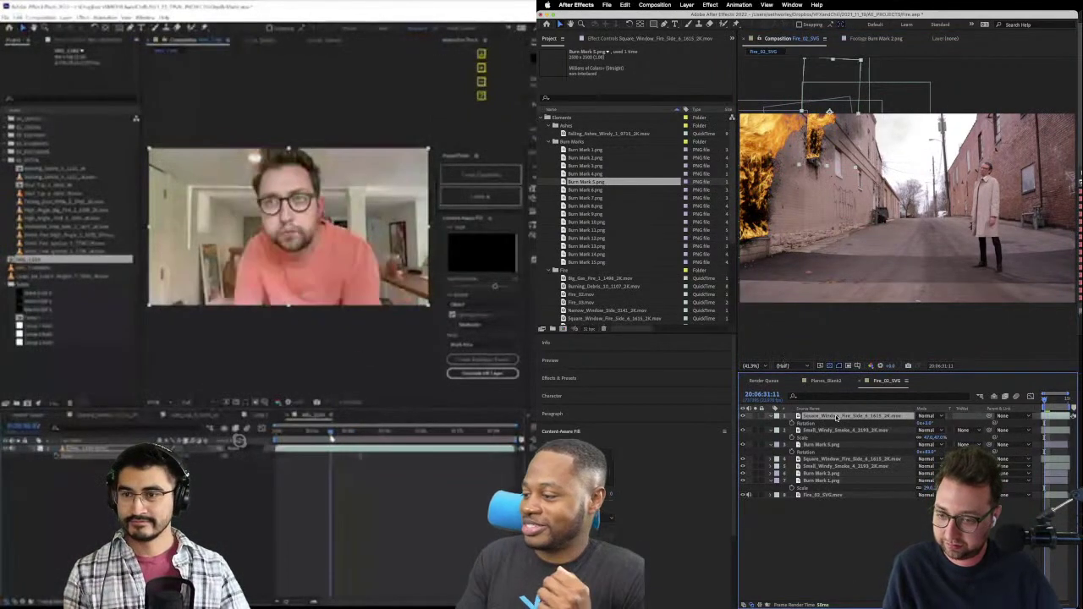
left_click(846, 459, "super")
left_click_drag(843, 460, 837, 414)
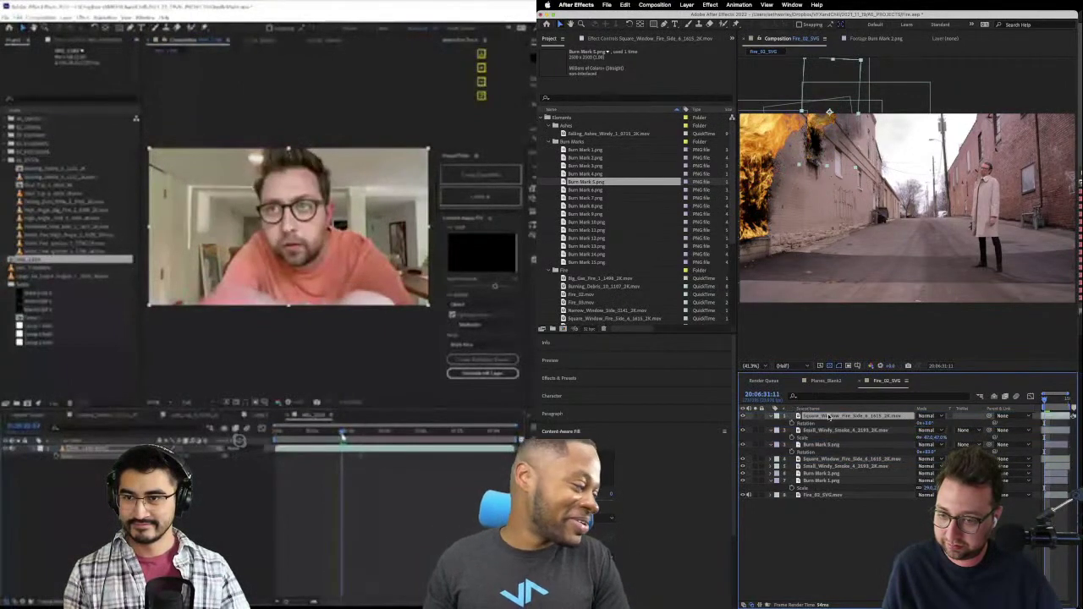
left_click(828, 494)
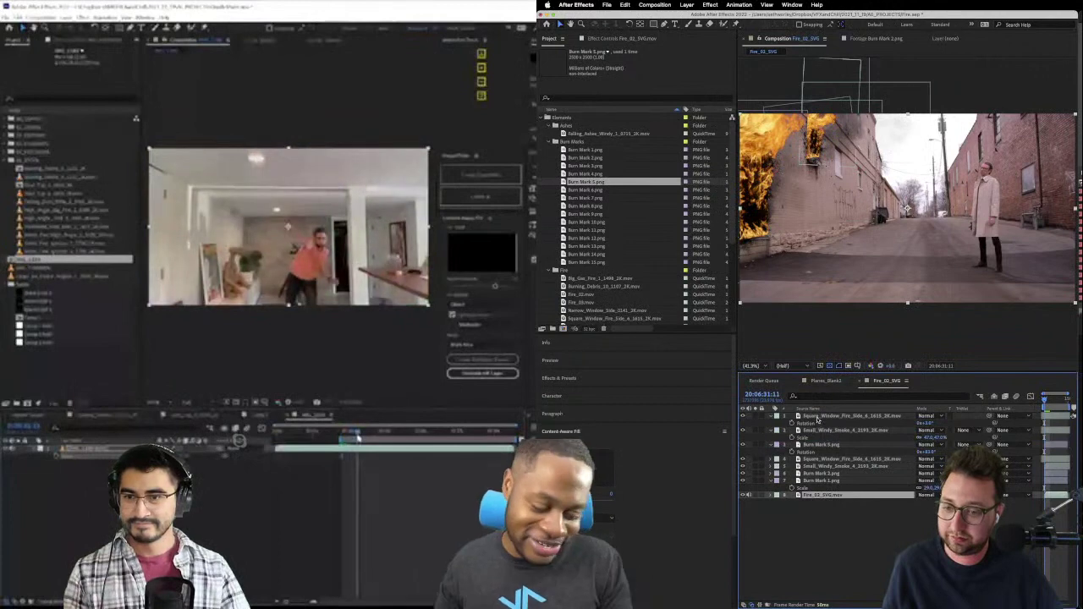
- Select all layers and apply Effect > RG VFX > Supercomp
key("super+a")
left_click(699, 4)
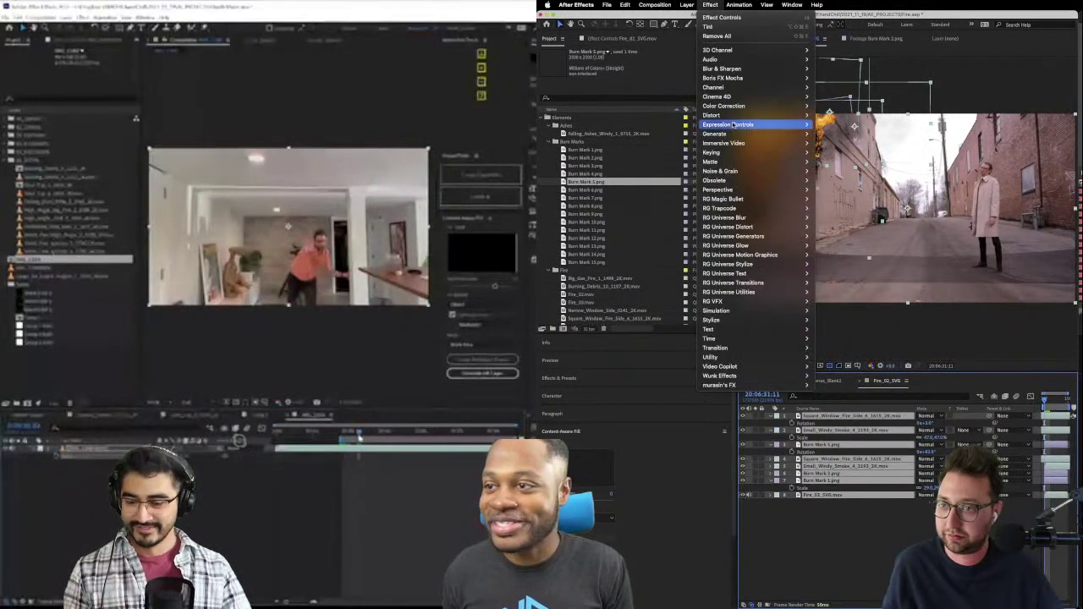
mouse_move(747, 301)
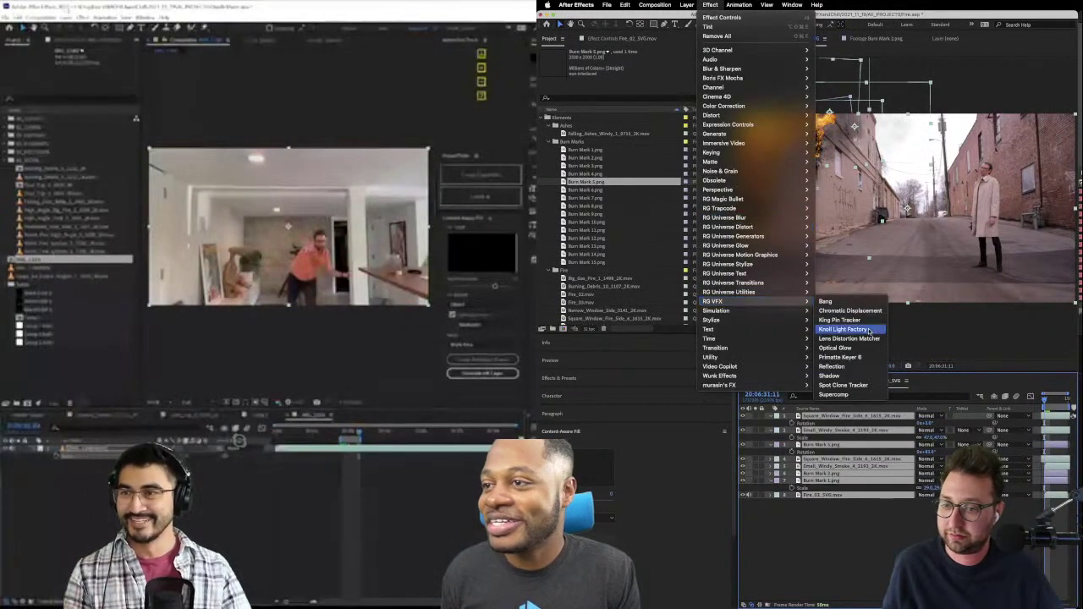
left_click(839, 395)
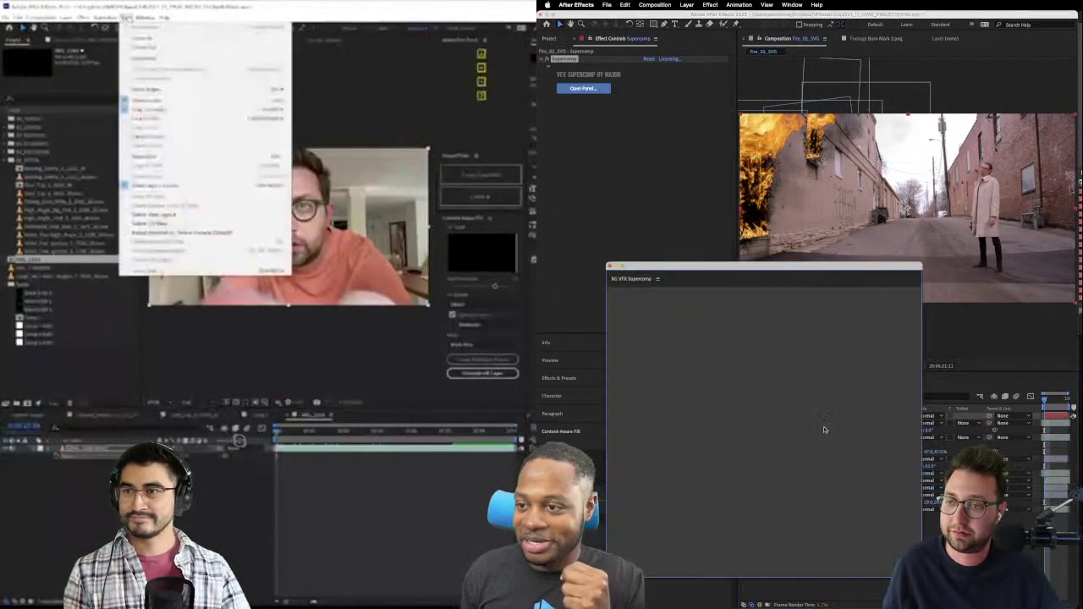
- Dock and enlarge the Supercomp panel beside the viewer, then select Square_Window_Fire_Side
mouse_move(724, 264)
left_mouse_down()
mouse_move(693, 241)
mouse_move(661, 183)
left_mouse_up()
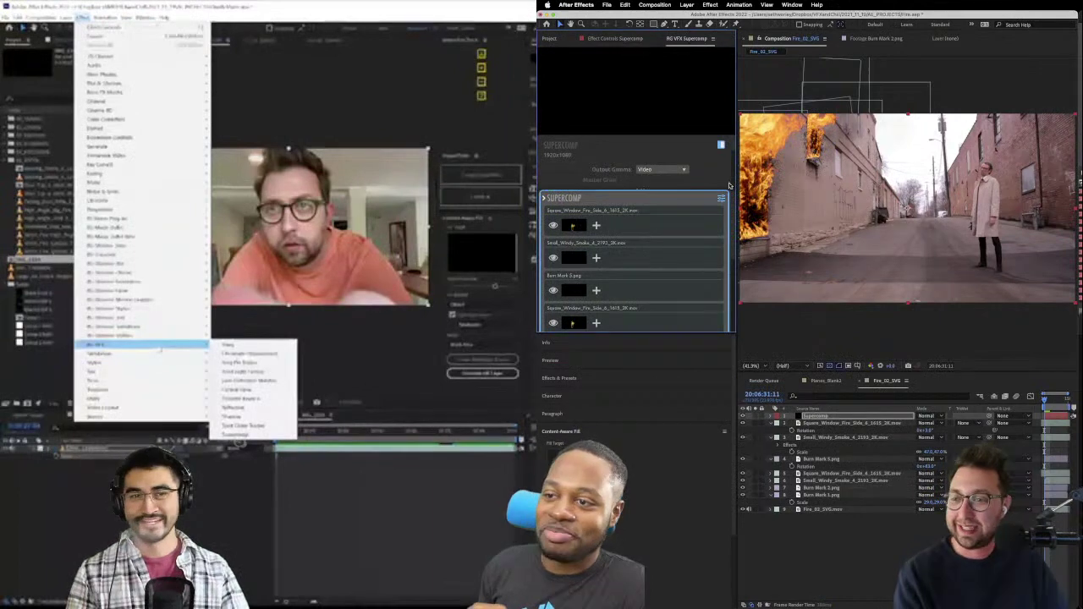
left_click_drag(637, 333, 637, 489)
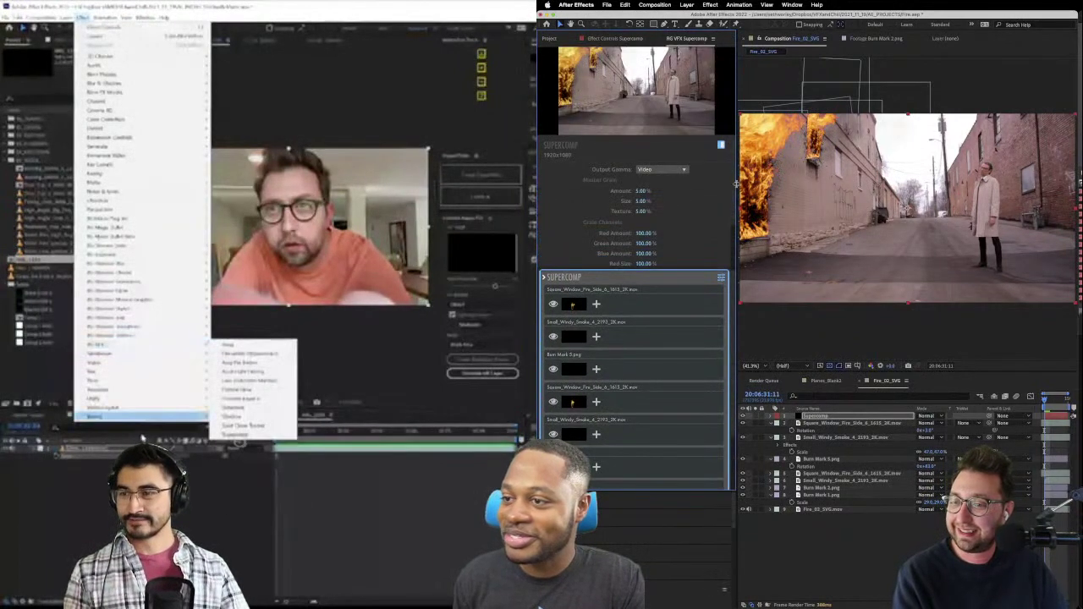
left_click_drag(735, 185, 844, 190)
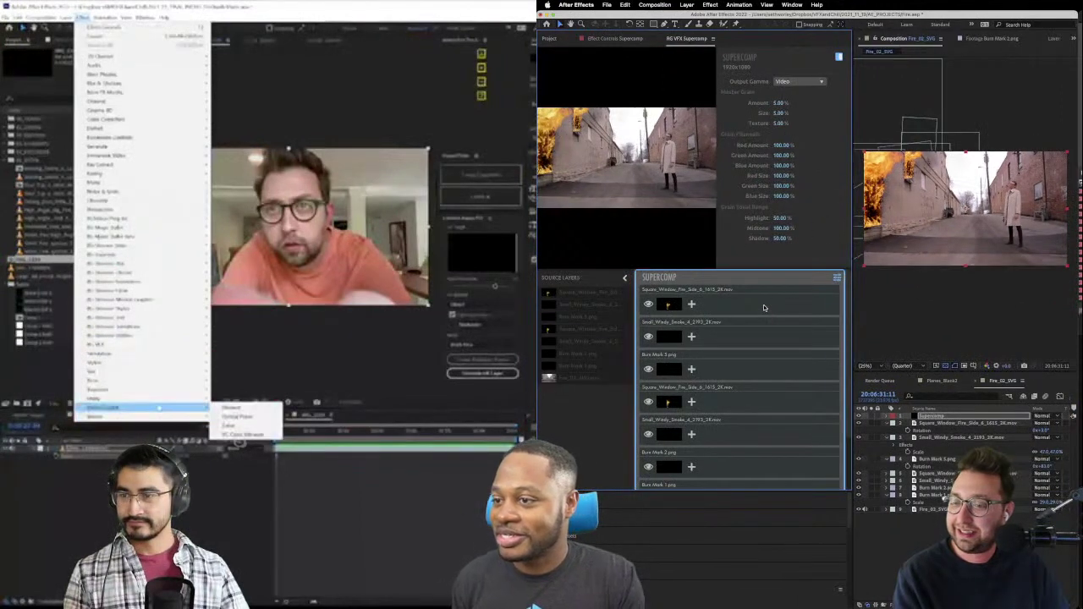
left_click(764, 307)
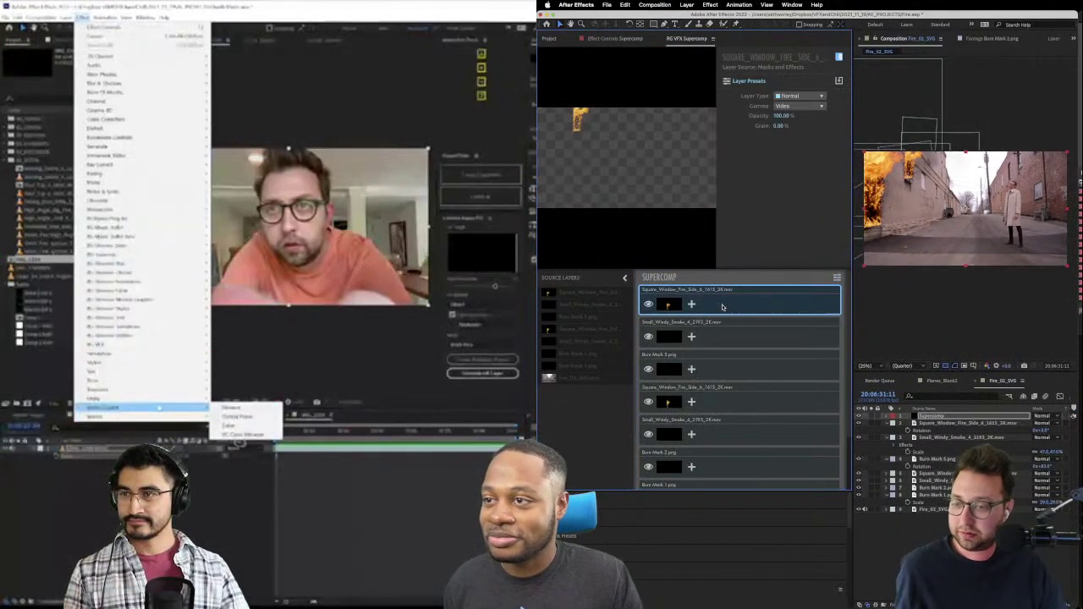
- Set Square_Window_Fire_Side to Additive with the Pyrotechnics Big Fire preset, then select Small_Windy_Smoke
left_click(691, 304)
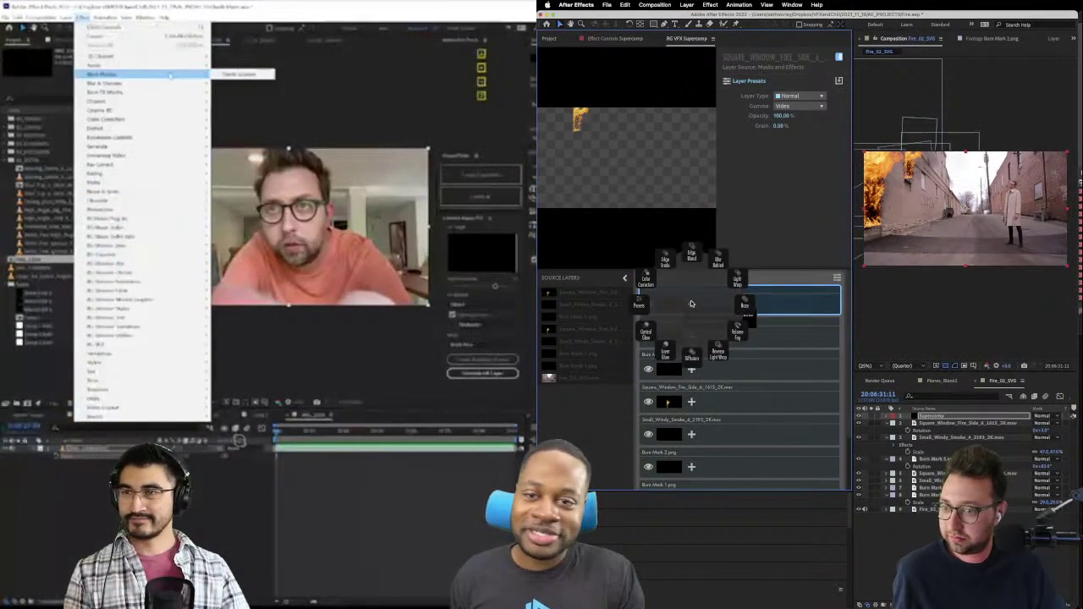
left_click(803, 302)
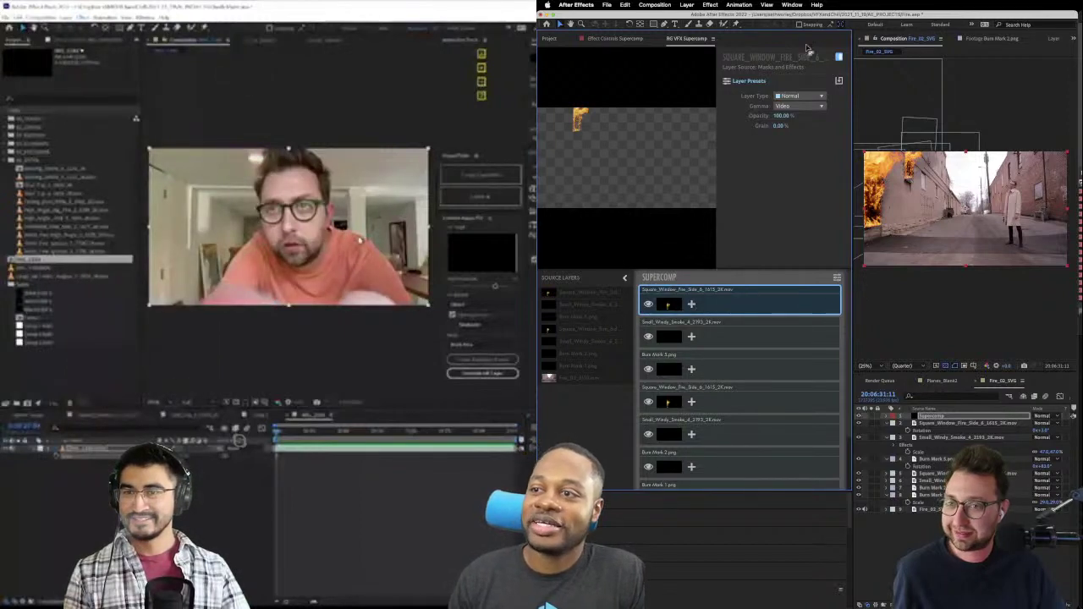
left_click(801, 114)
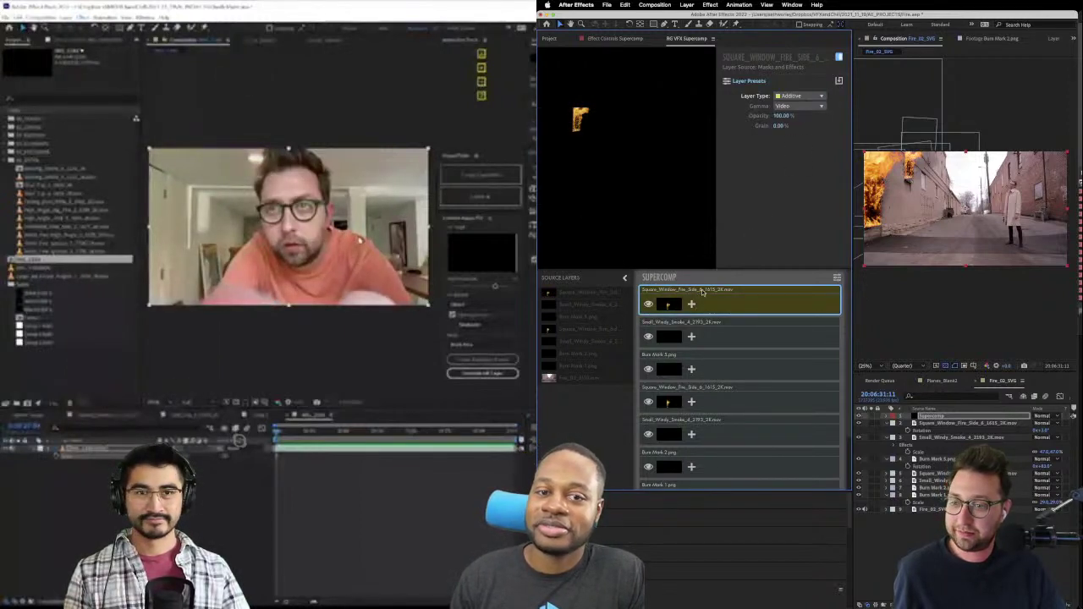
left_click(691, 304)
left_click(646, 305)
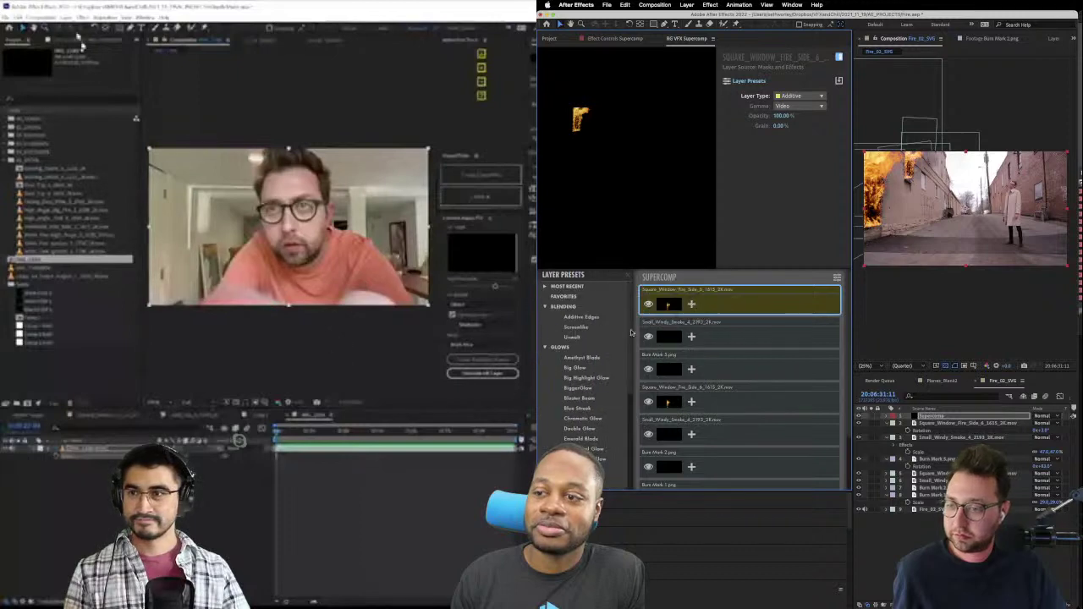
scroll(606, 395, "down", 5)
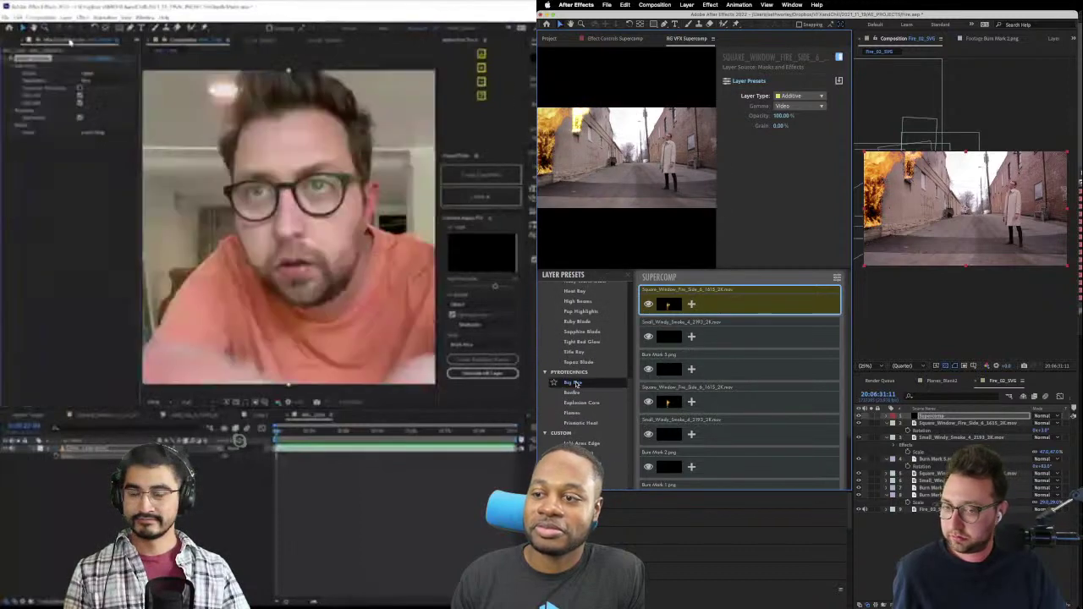
left_click(575, 383)
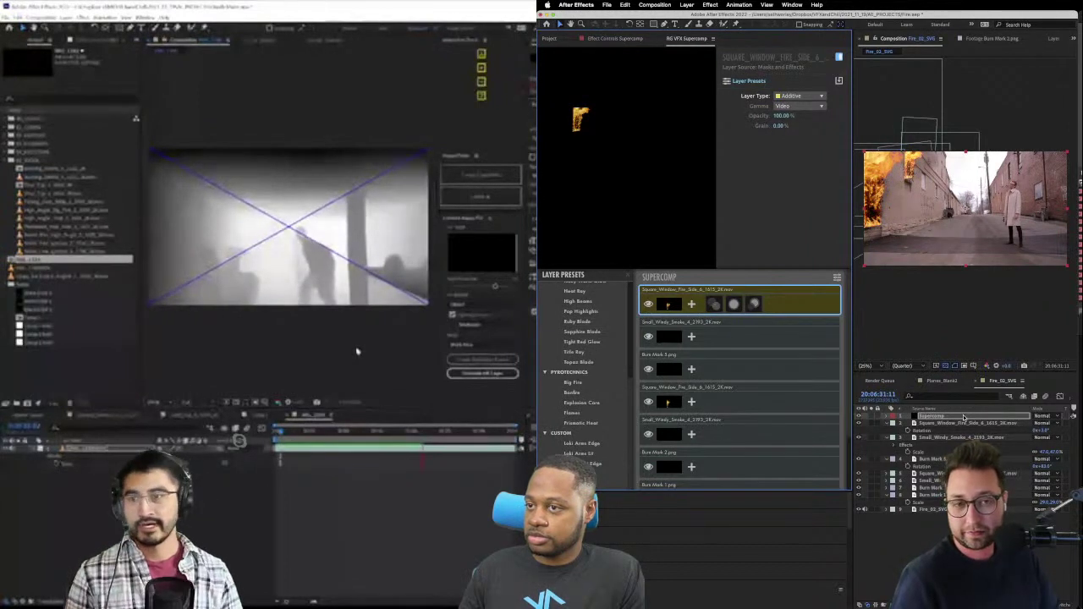
left_click(695, 336)
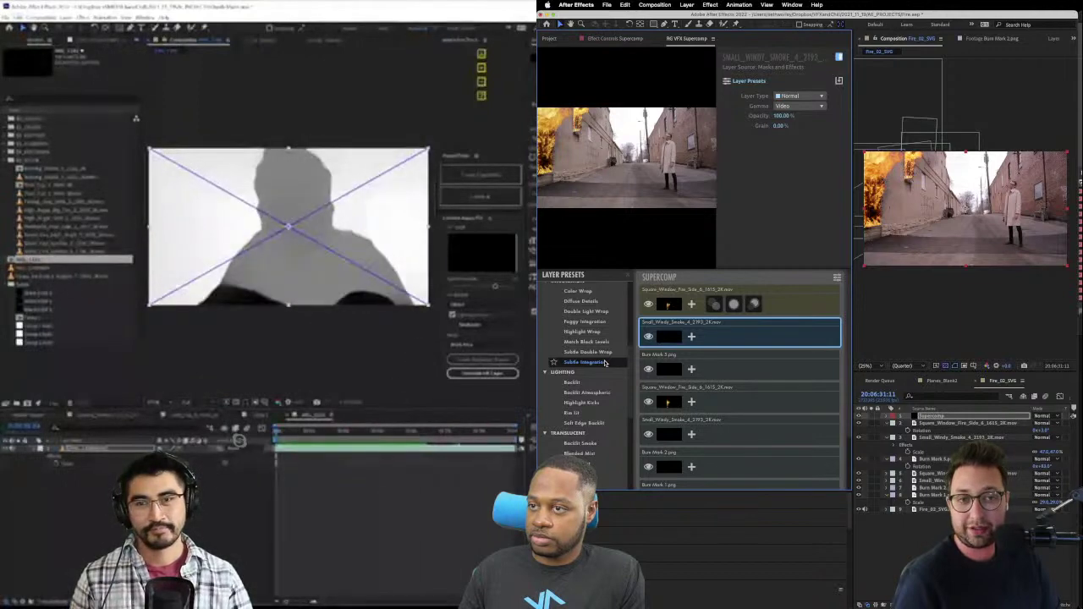
- Apply the Backlit Smoke and Blended Mist presets to Small_Windy_Smoke
scroll(605, 363, "down", 3)
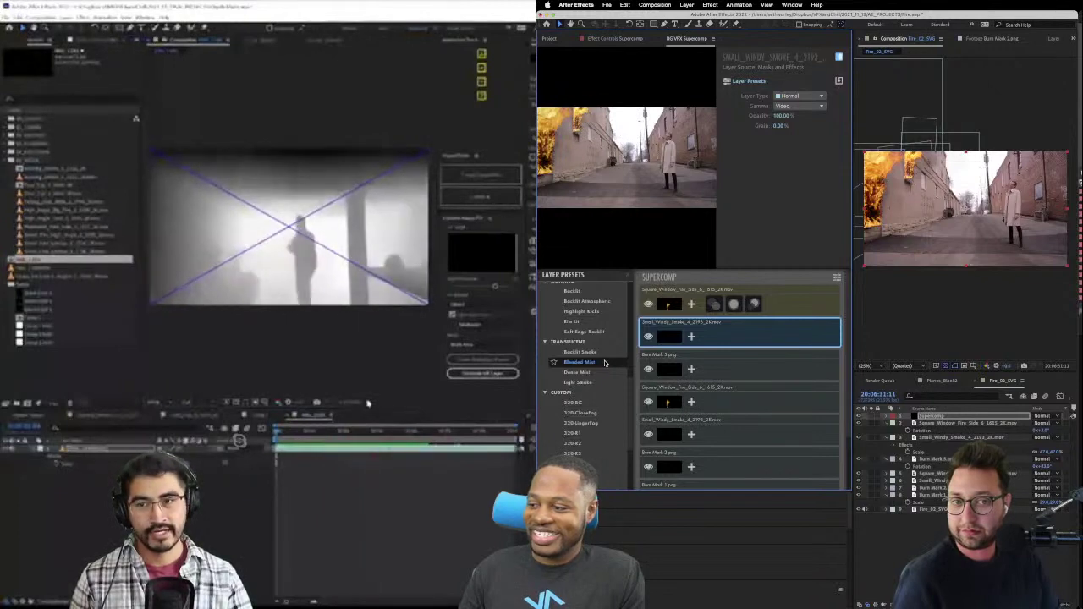
scroll(604, 363, "down", 3)
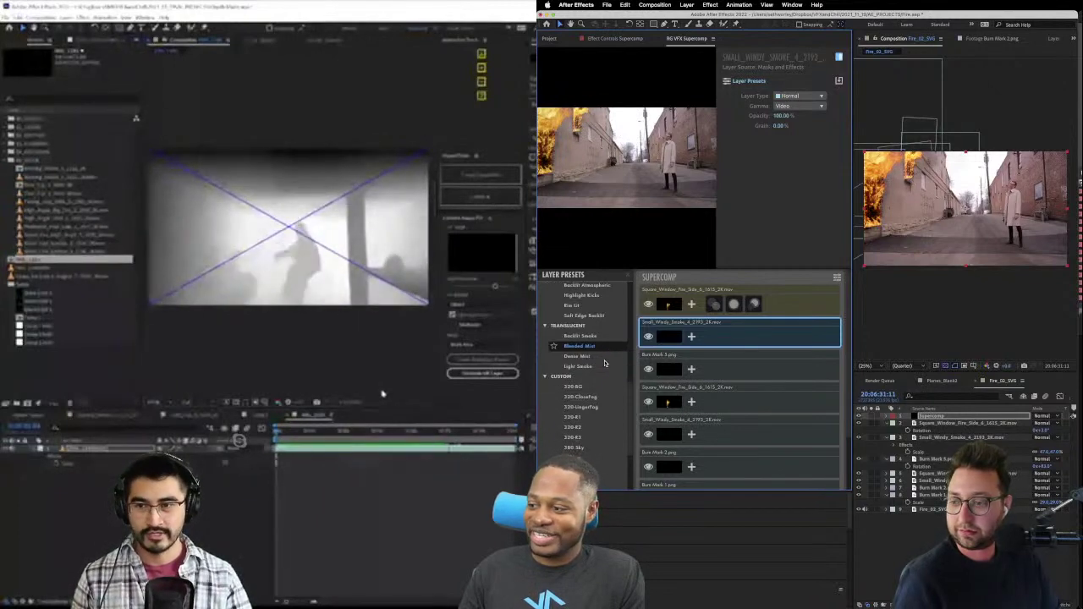
scroll(604, 363, "up", 3)
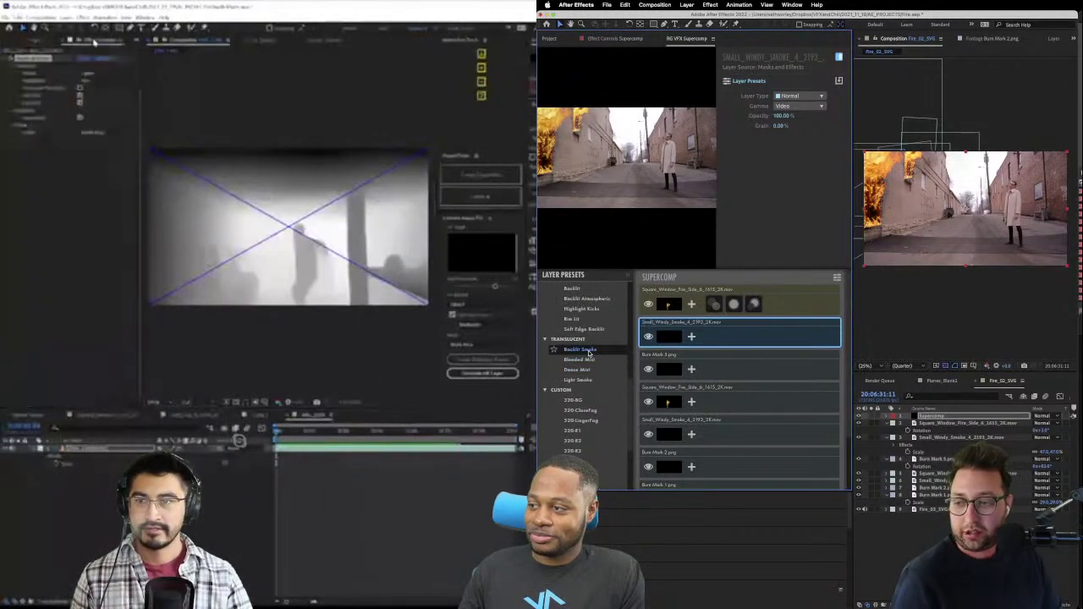
left_click(590, 352)
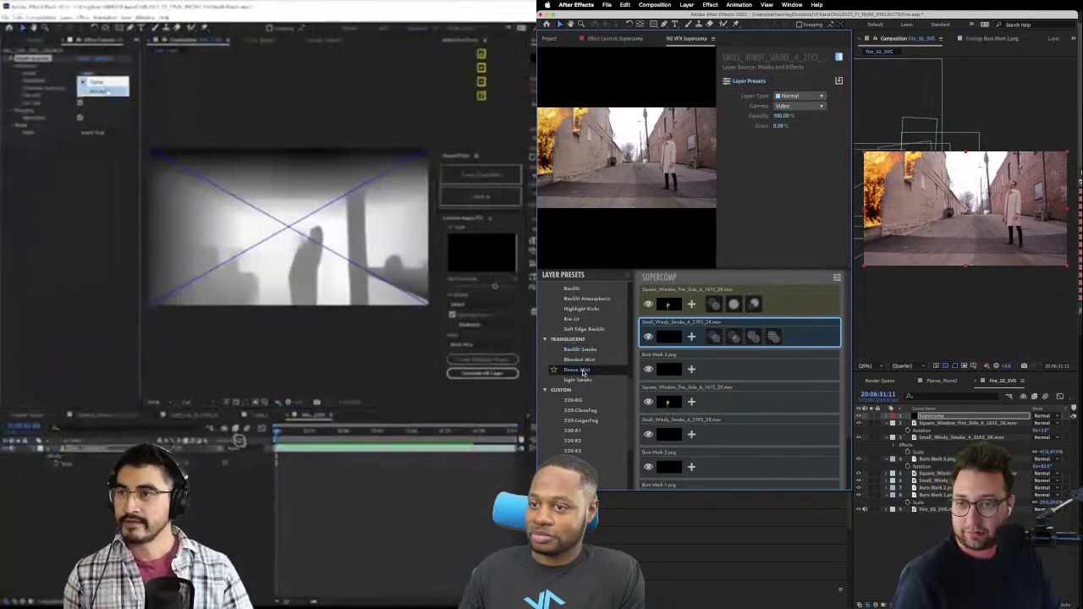
left_click(581, 363)
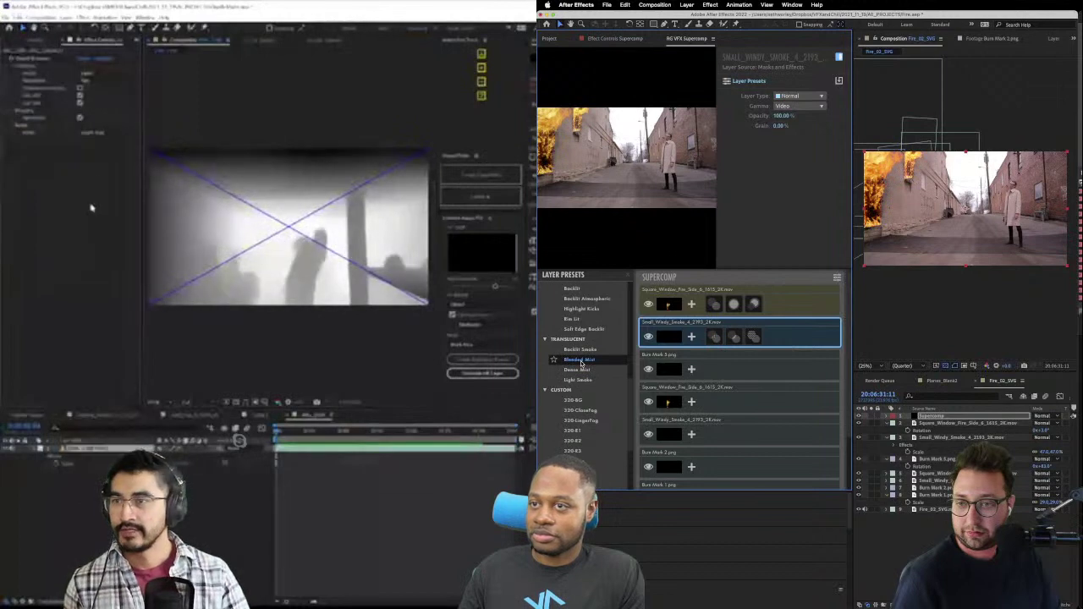
- Add Color Correction to the smoke layer and lower its exposure to about -3.50
left_click(715, 336)
left_click(691, 336)
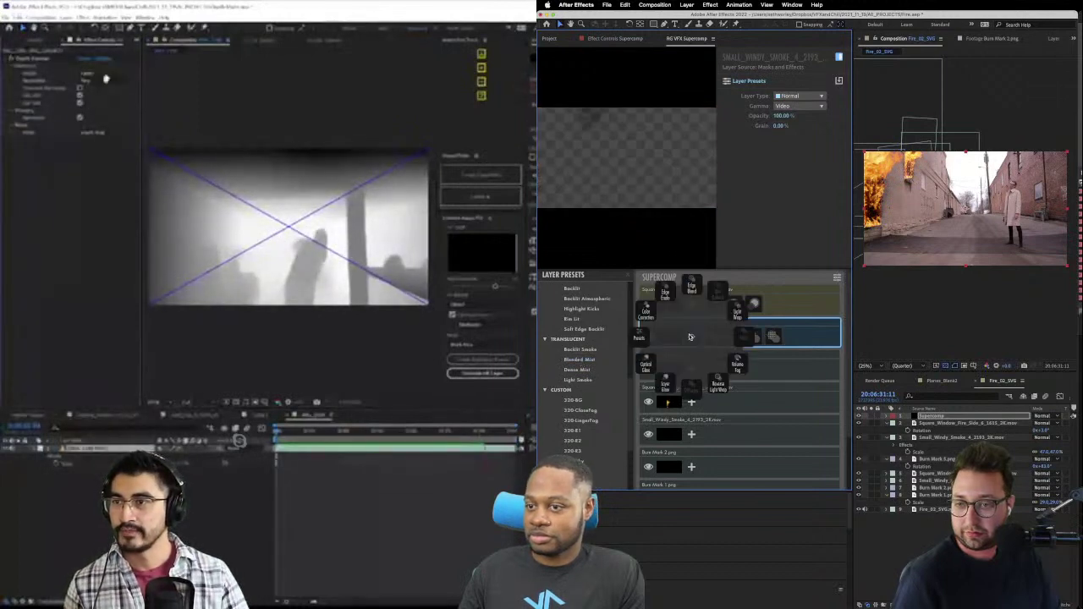
left_click(652, 318)
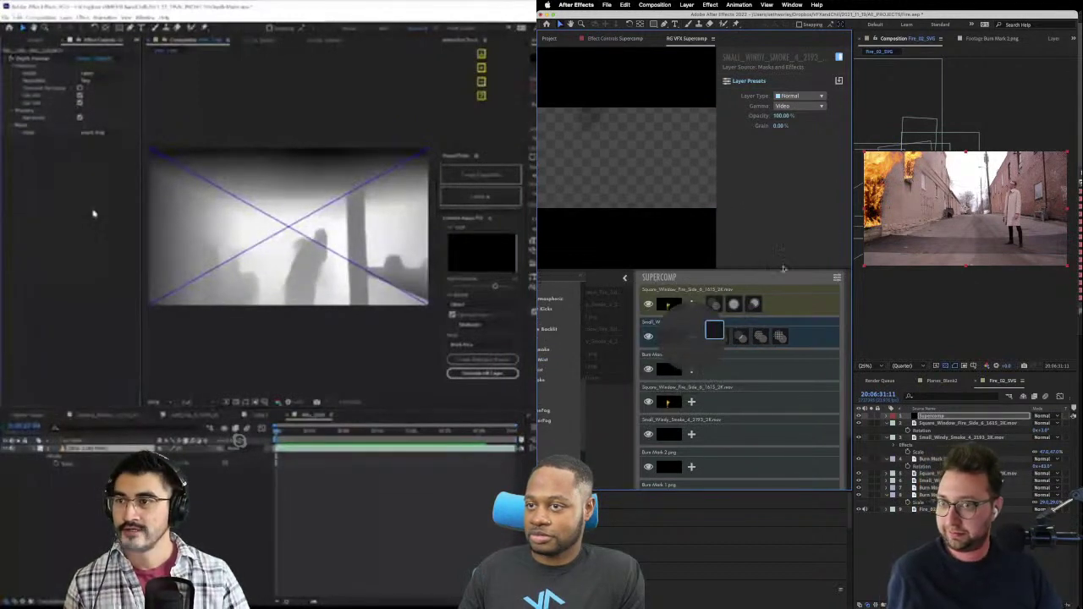
left_click_drag(773, 237, 758, 241)
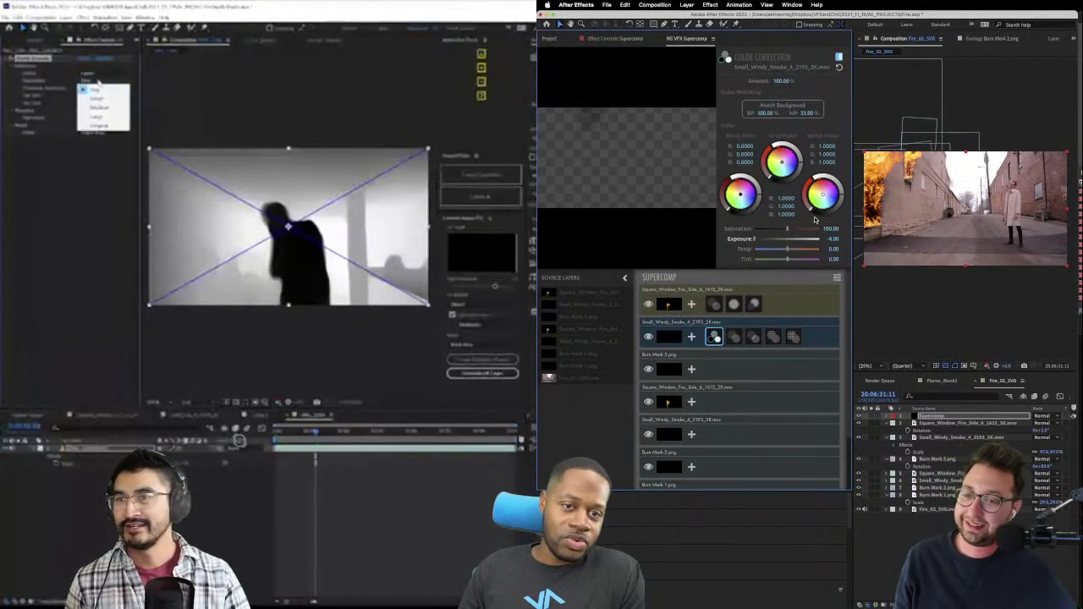
- Lower the smoke's white point to 0.6148 and switch off its Diffusion effect
left_click_drag(846, 196, 846, 222)
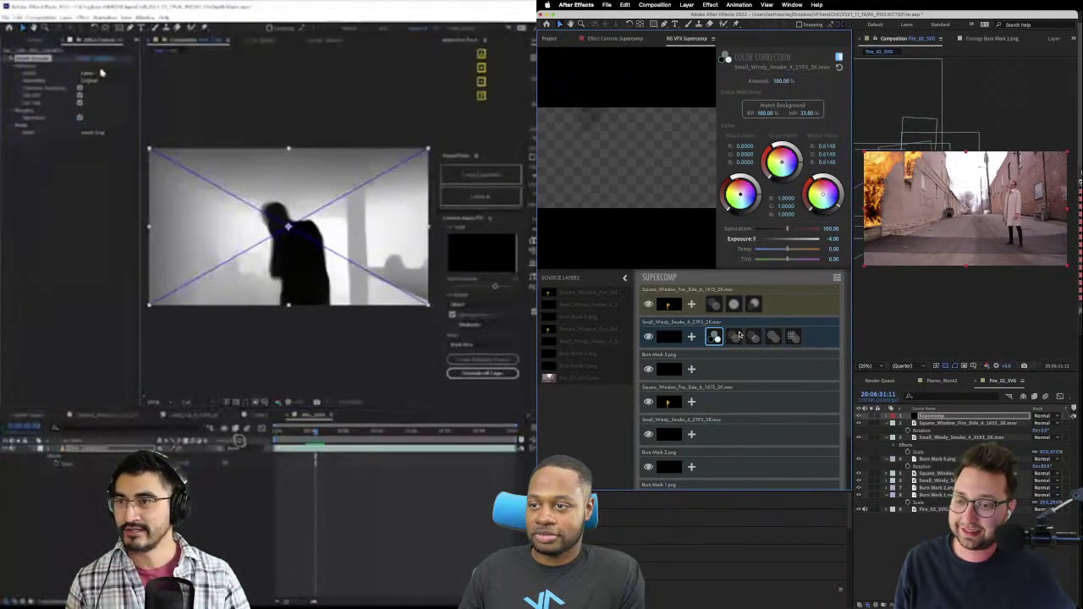
left_click(734, 336)
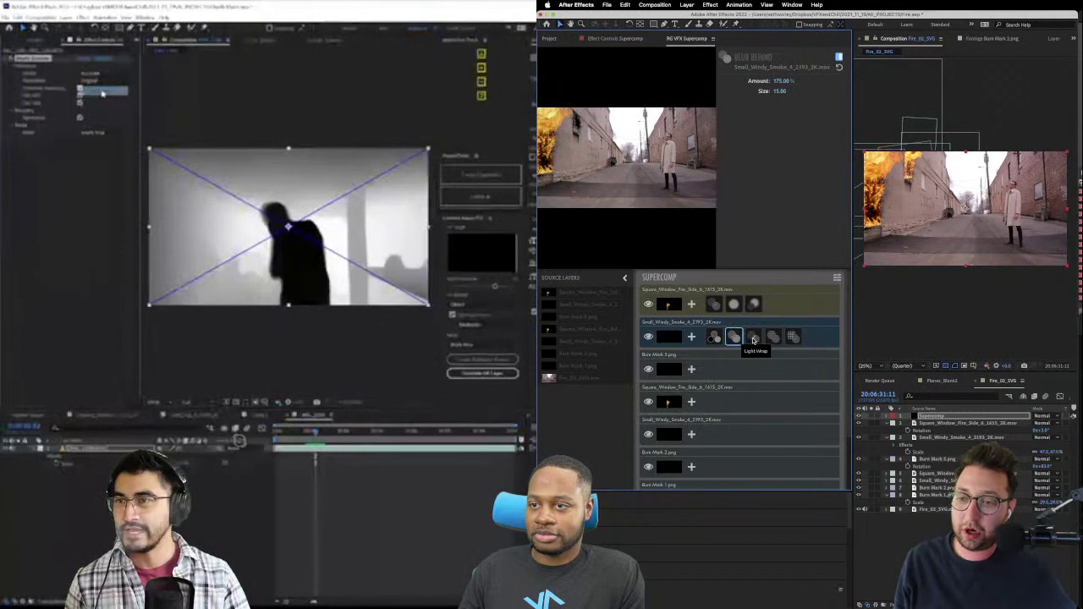
left_click(753, 339)
left_click(772, 338)
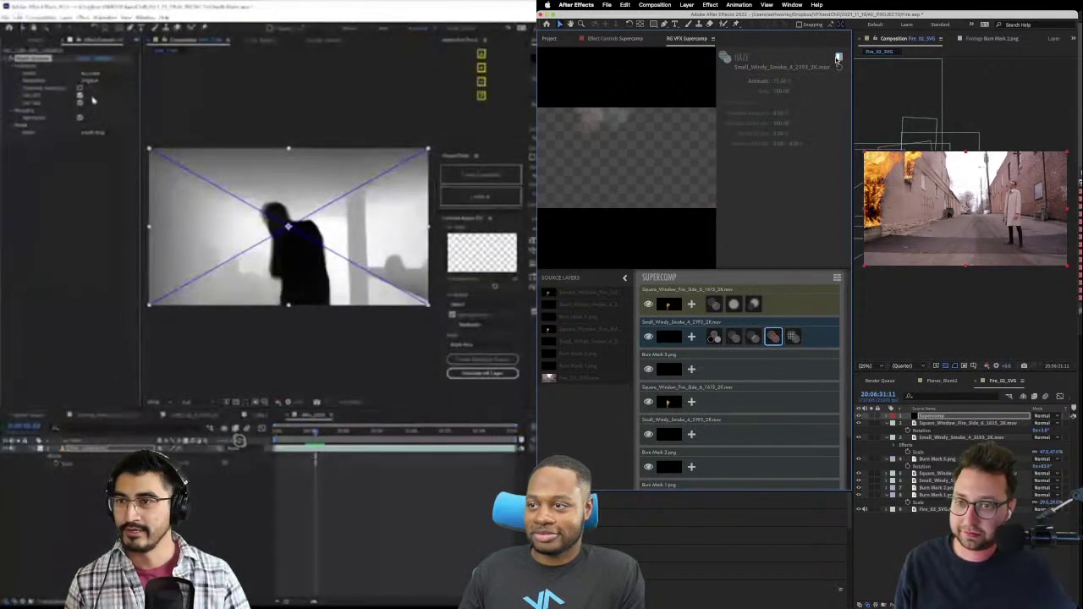
left_click(793, 337)
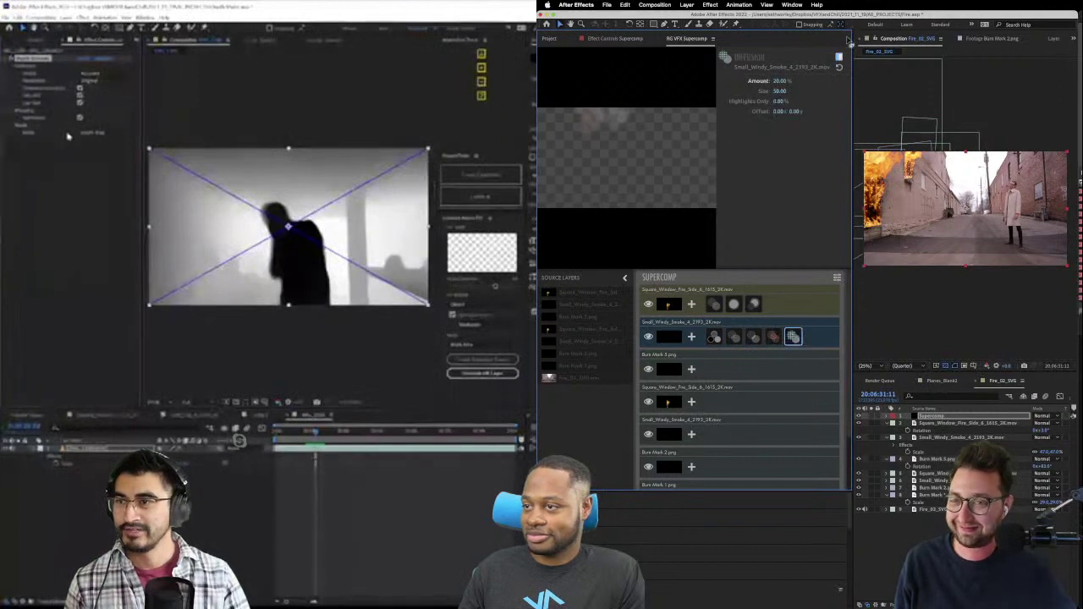
left_click(838, 58)
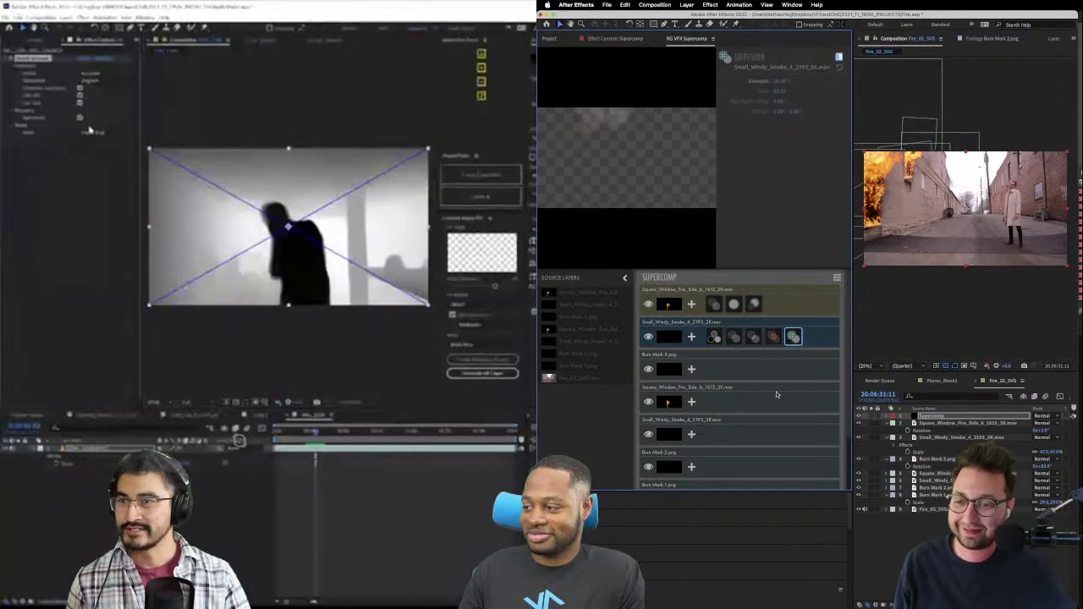
left_click(753, 337)
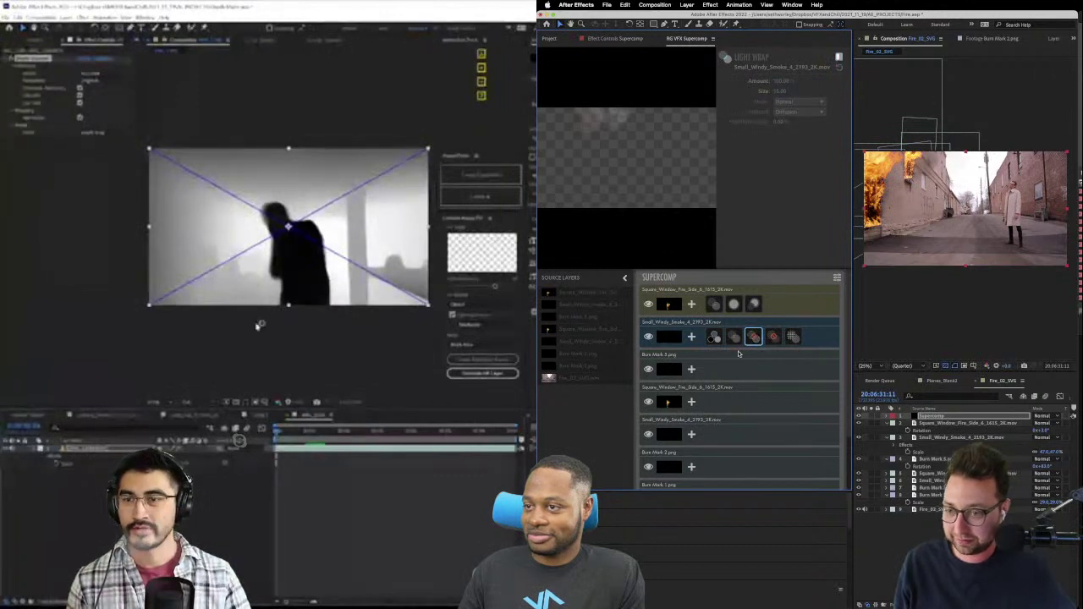
- Apply the Match Black Levels layer preset to Burn Mark 3
left_click(691, 370)
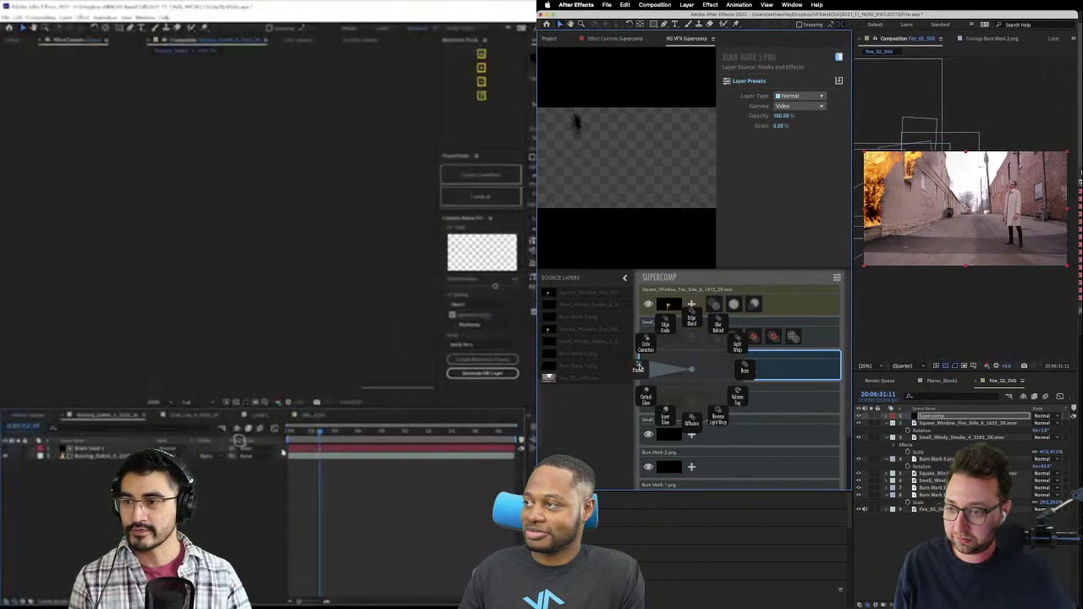
left_click(638, 367)
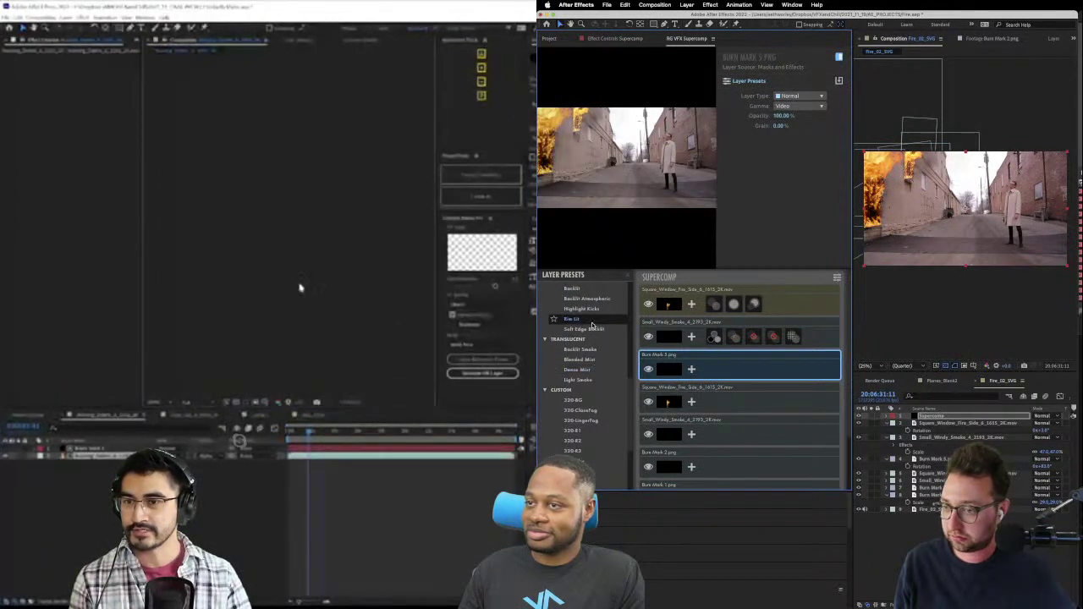
scroll(593, 324, "up", 3)
scroll(592, 339, "up", 3)
scroll(597, 363, "up", 3)
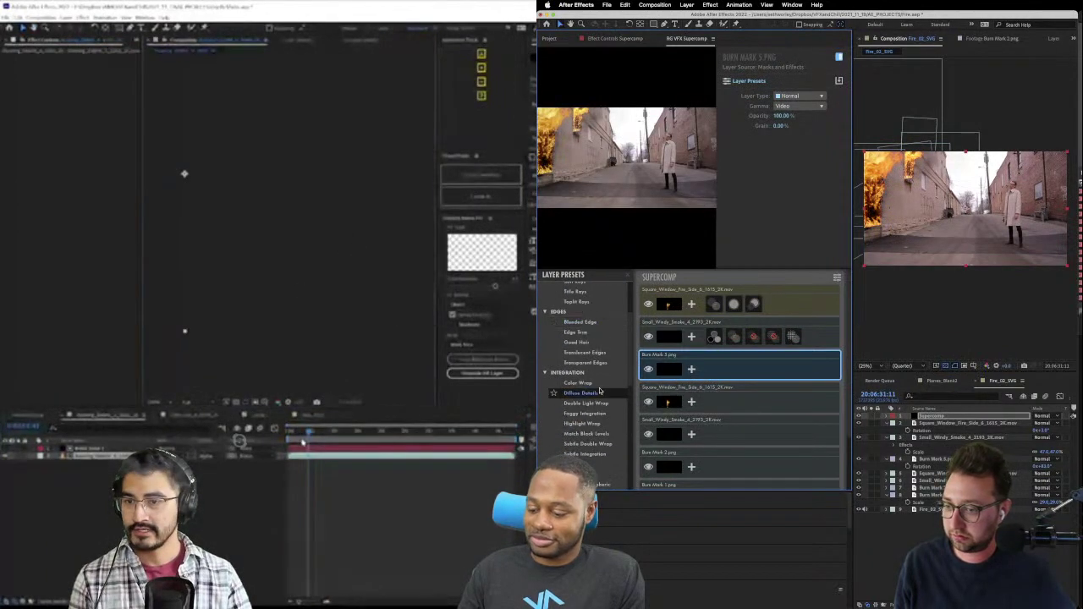
left_click(302, 443)
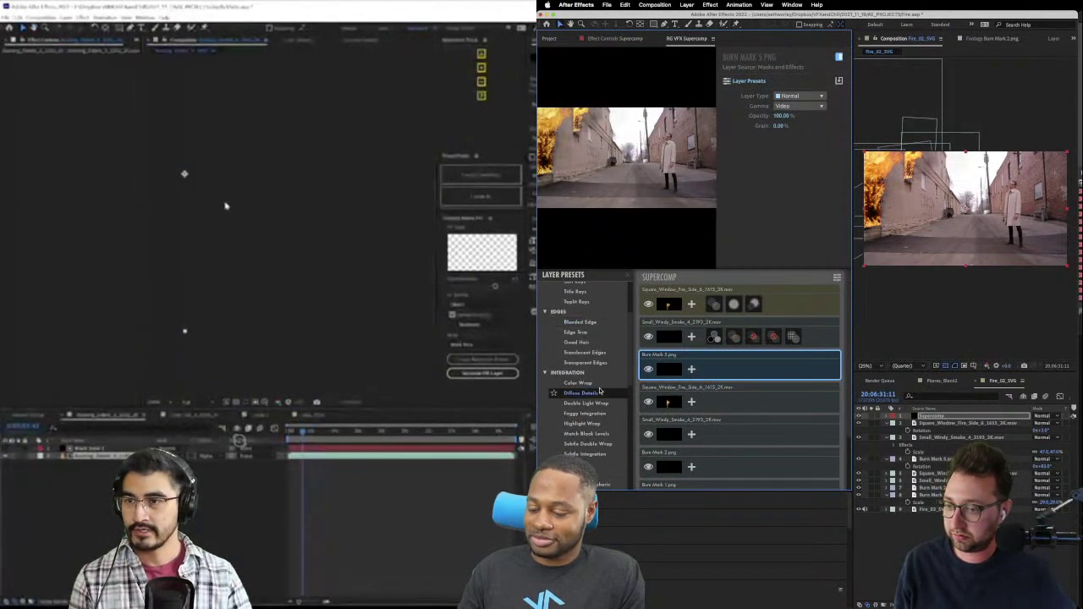
double_click(598, 433)
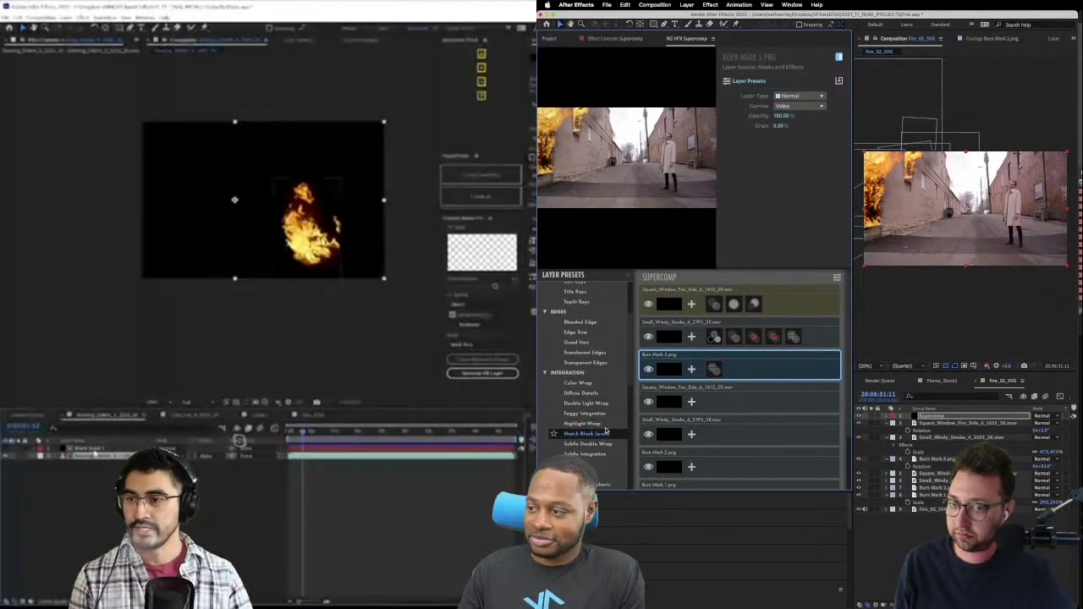
- Set the window fire layer's layer type to Additive
left_click(731, 400)
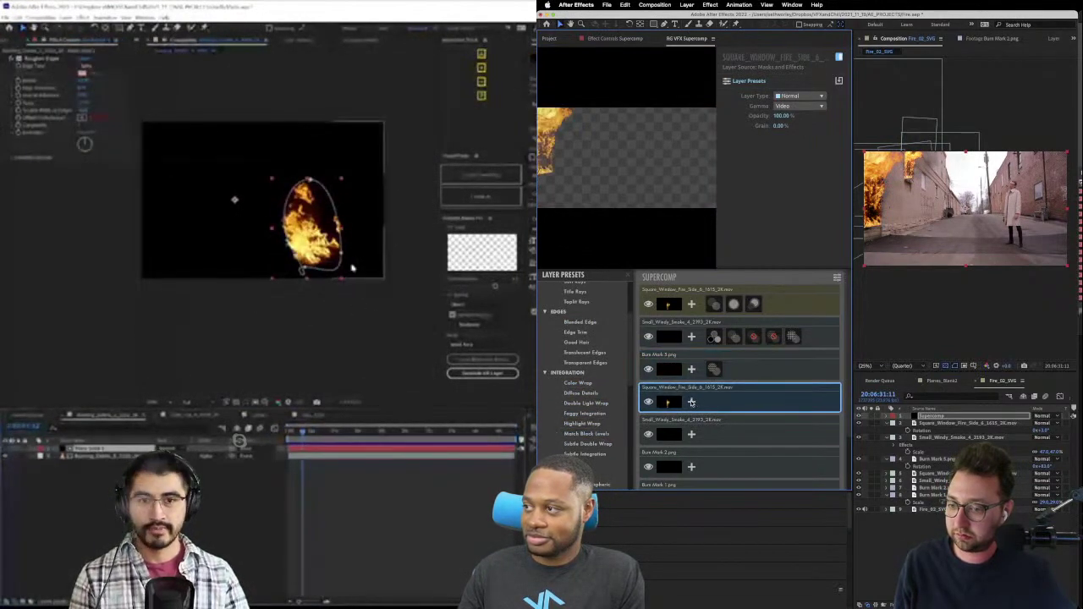
left_click(691, 402)
left_click(688, 394)
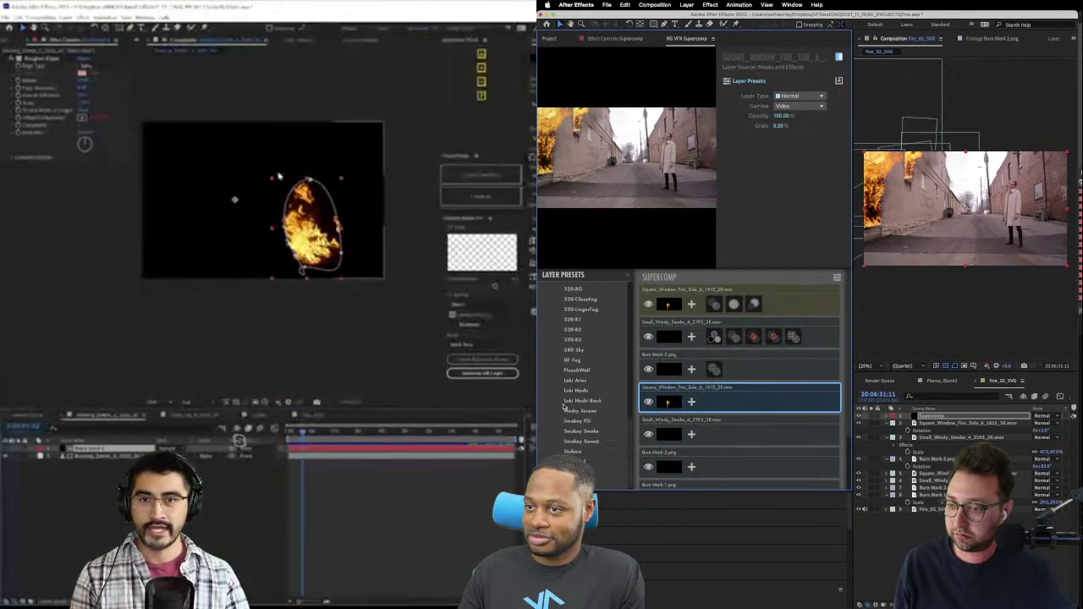
scroll(564, 408, "up", 5)
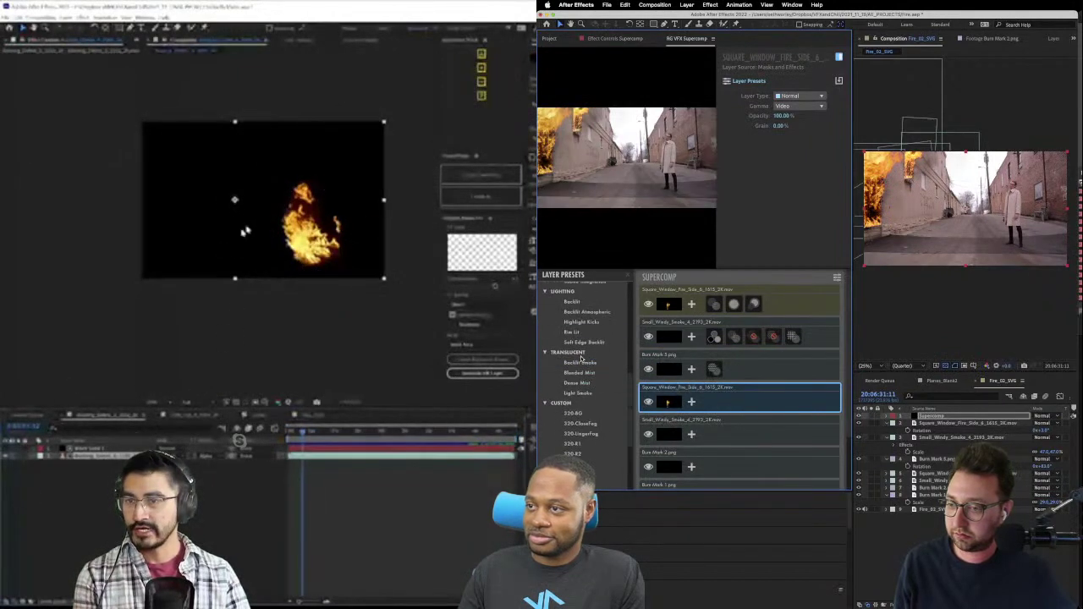
left_click(810, 98)
left_click(802, 115)
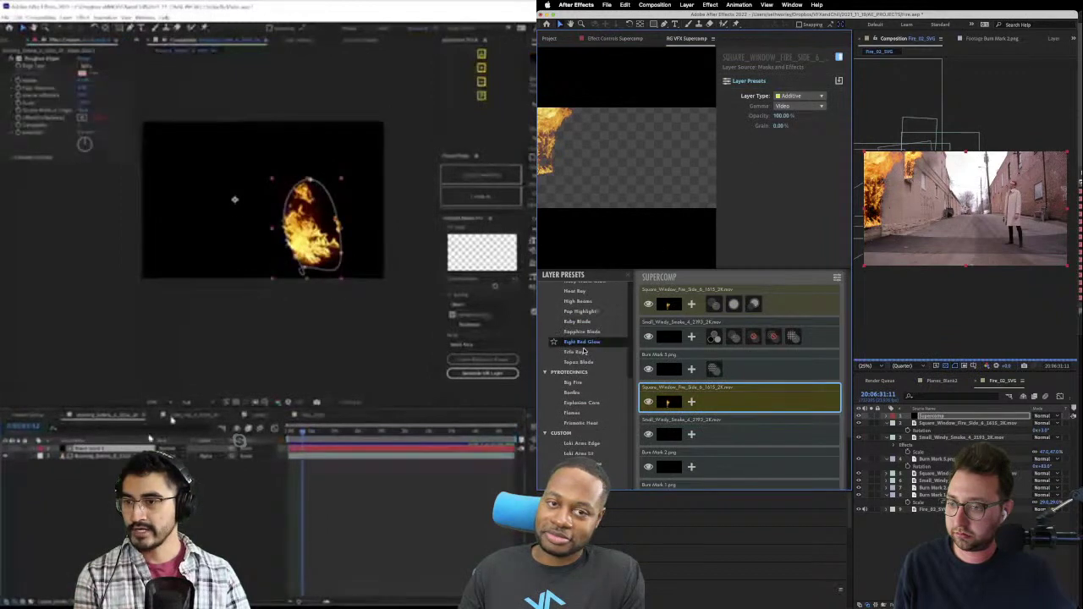
- Apply the Big Fire preset to the window fire layer, undoing the added Explosion Core preset
left_click(576, 385)
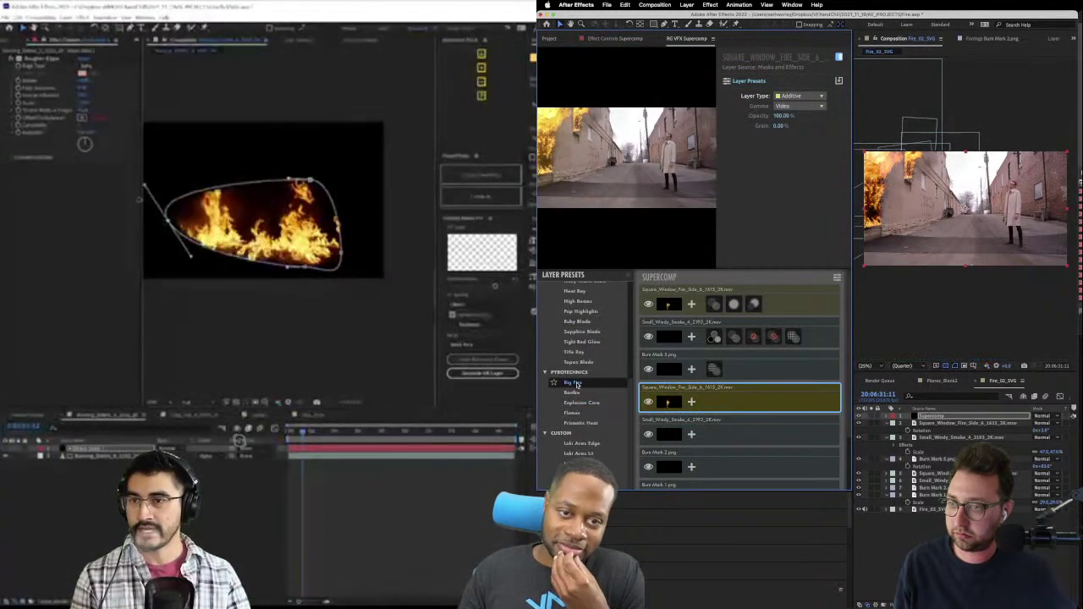
left_click(592, 403)
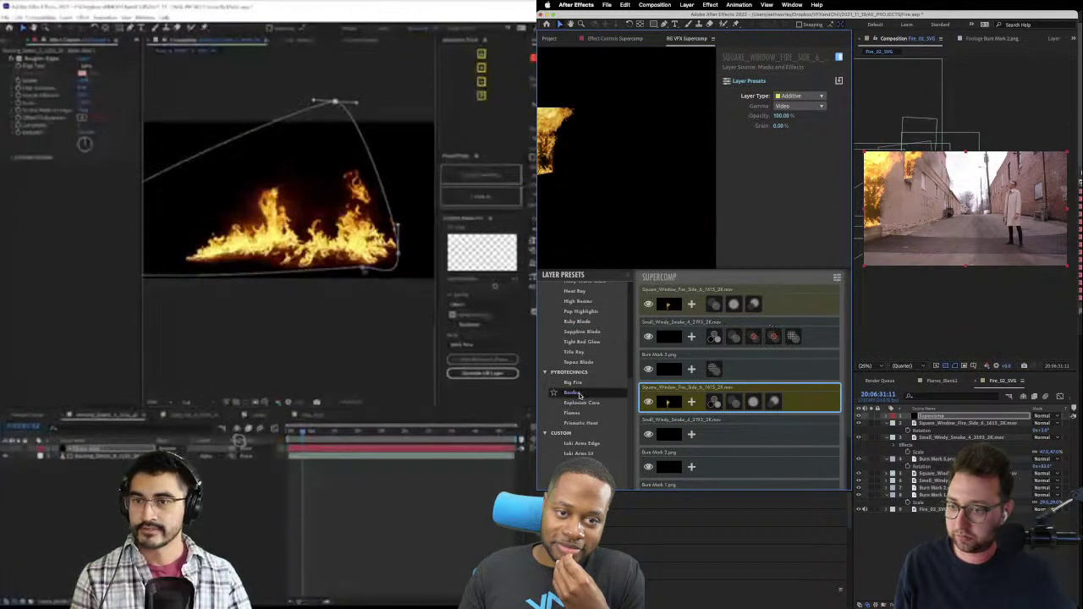
key("super+z")
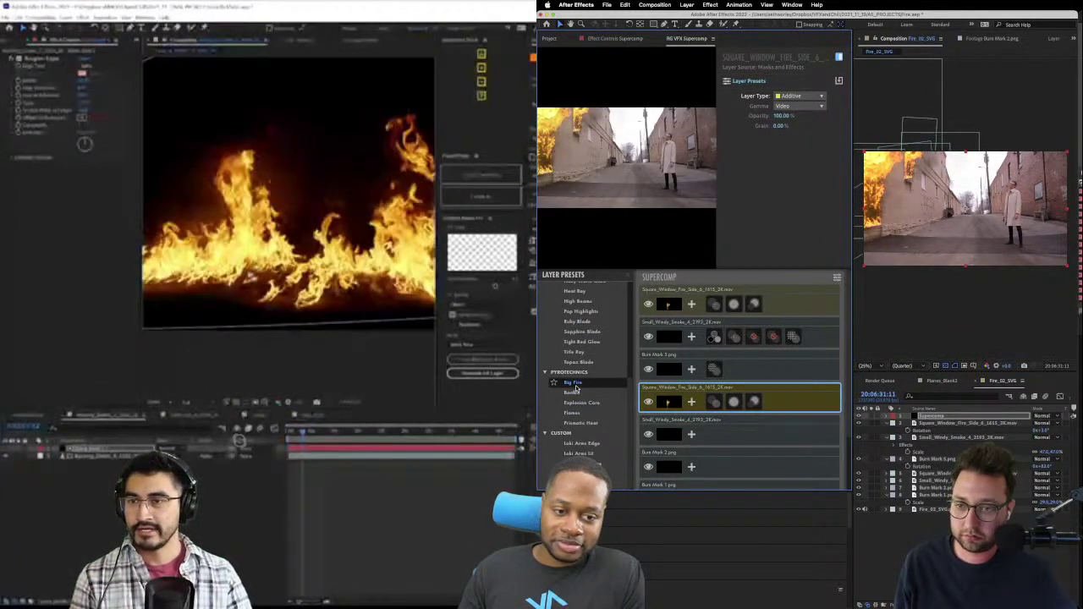
left_click(953, 423)
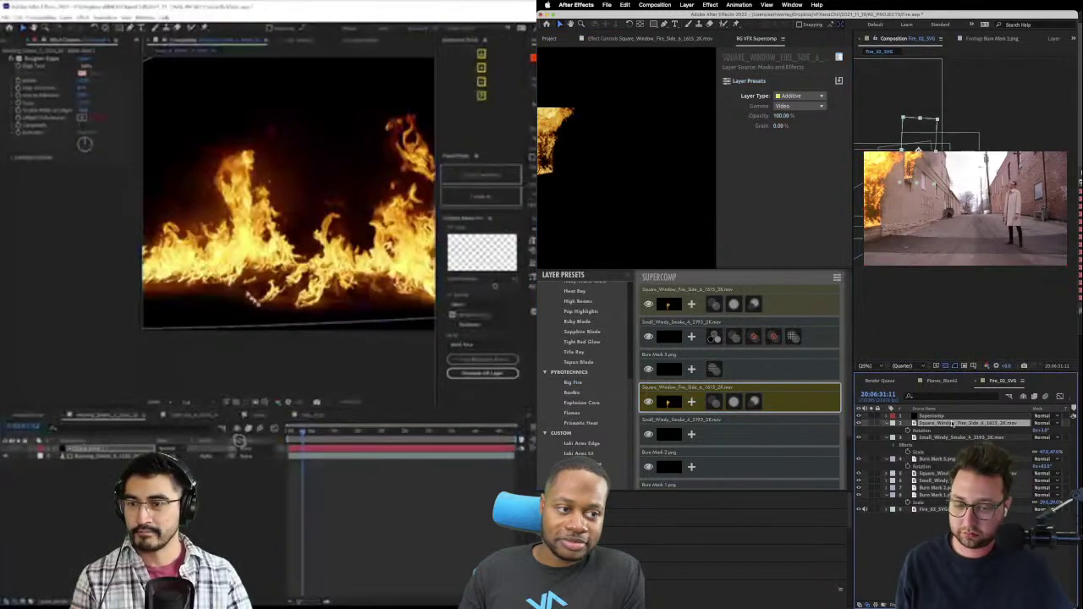
- Add Color Correction to the fire layer with temperature 1.94, tint -0.90 and darker midtones
left_click(692, 401)
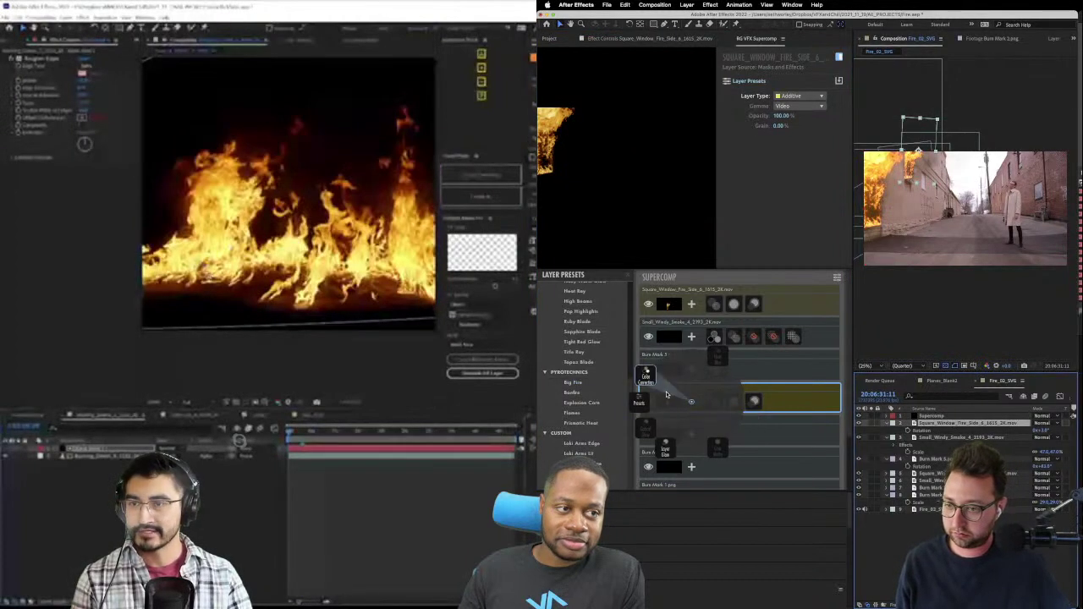
left_click(648, 376)
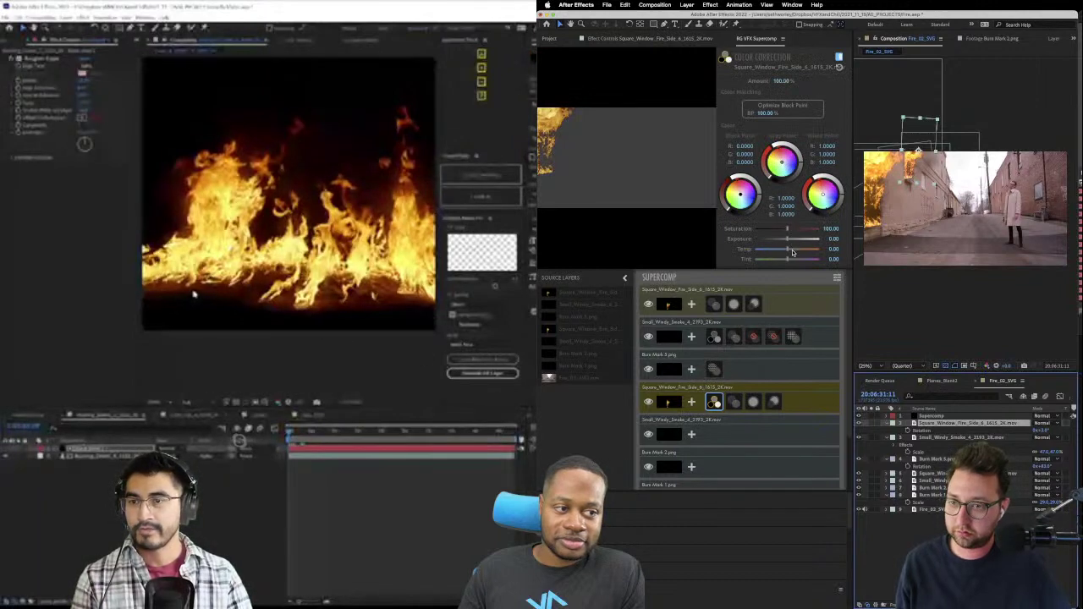
mouse_move(792, 251)
left_mouse_down()
mouse_move(785, 262)
mouse_move(774, 230)
left_mouse_up()
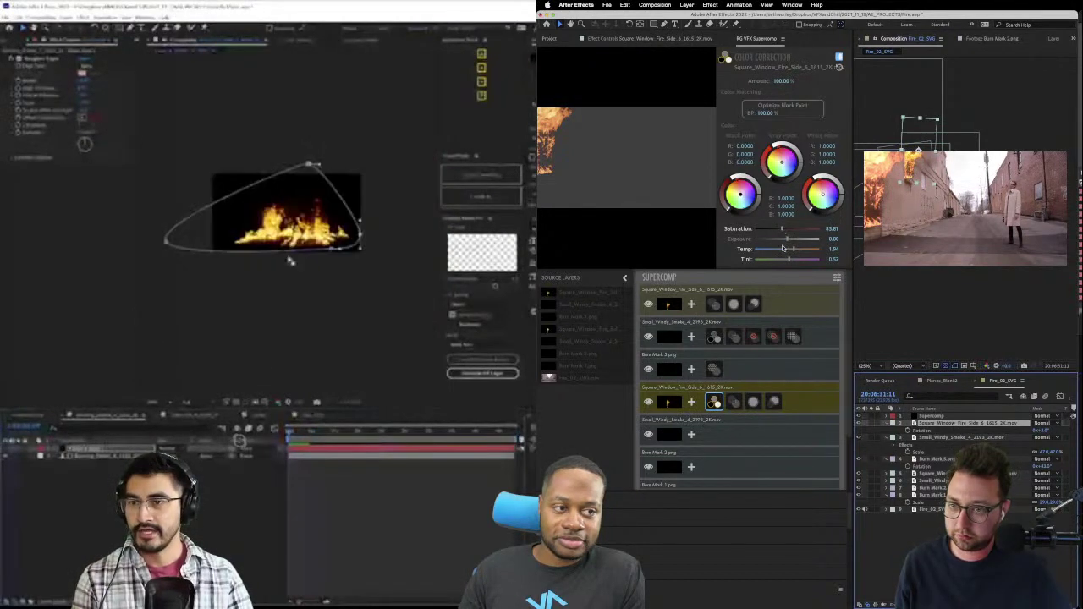
left_click_drag(785, 258, 783, 258)
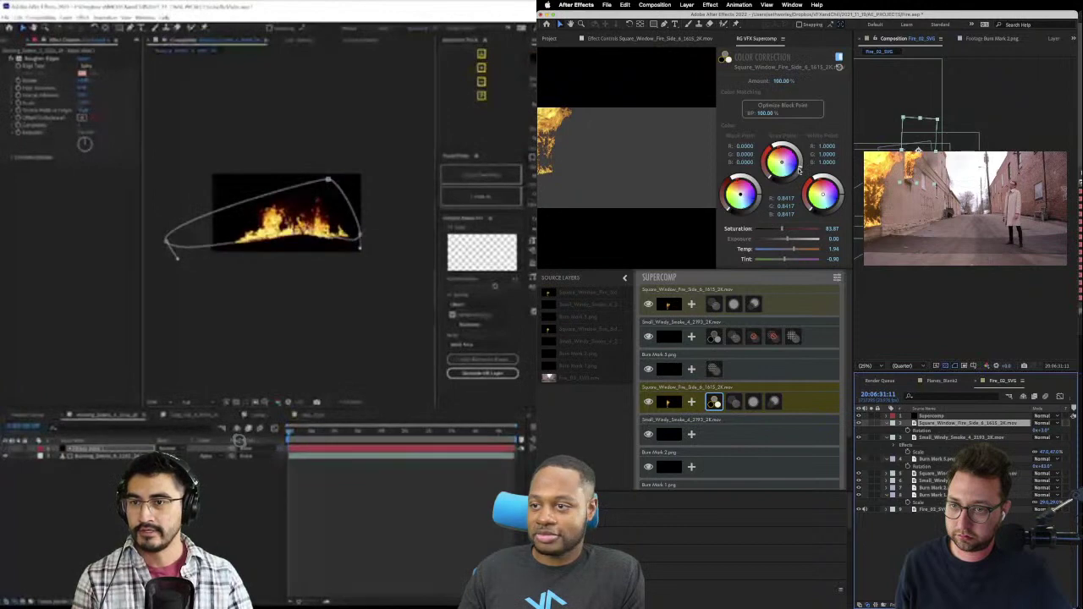
left_click_drag(798, 160, 798, 174)
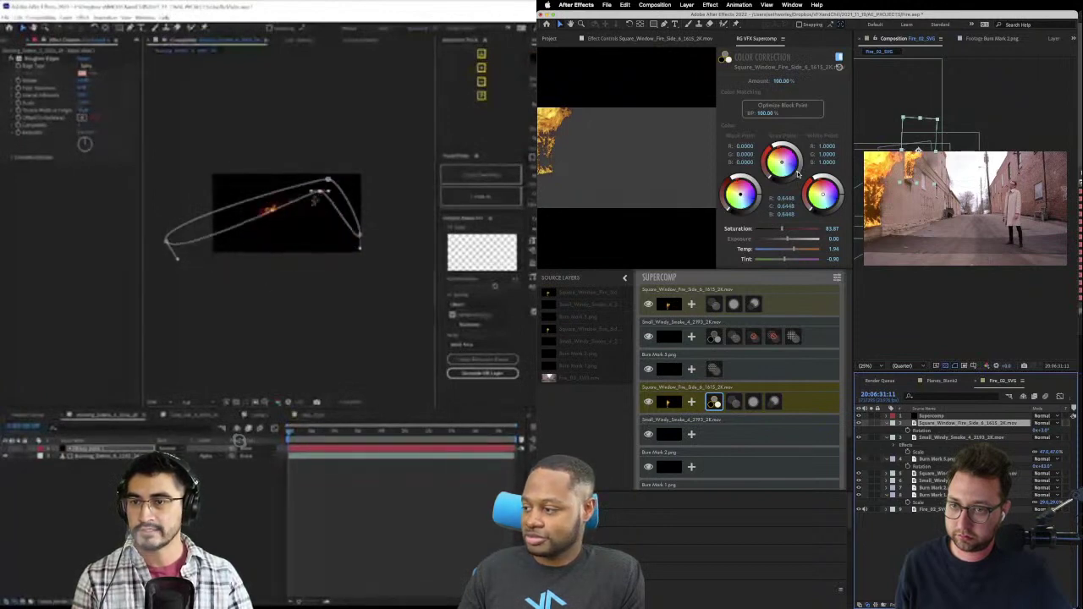
- Toggle the colour correction off and on to compare, then enlarge the composition viewer
left_click(839, 59)
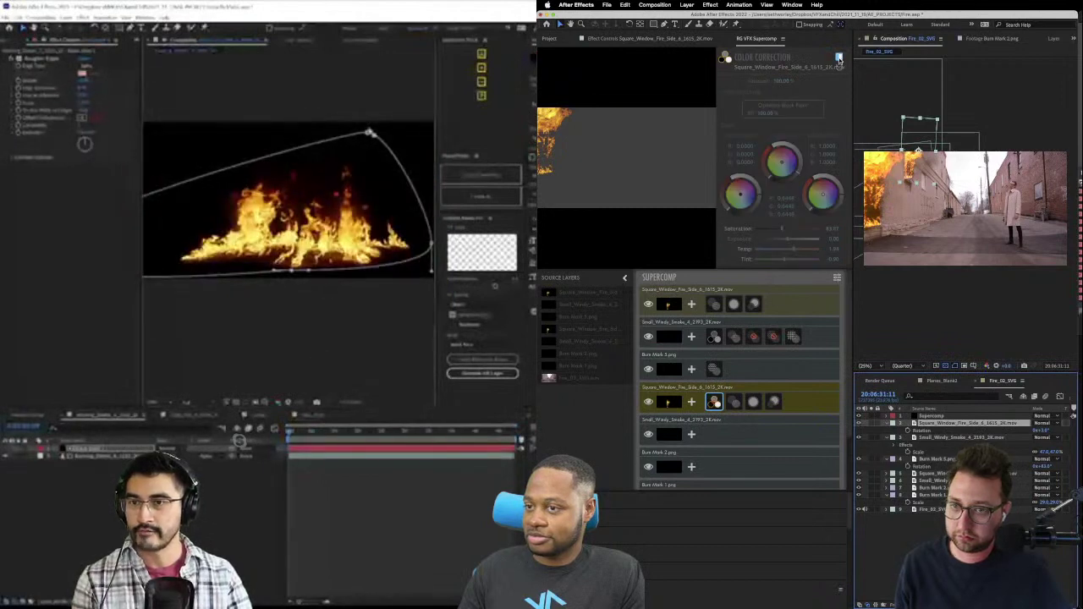
left_click(838, 58)
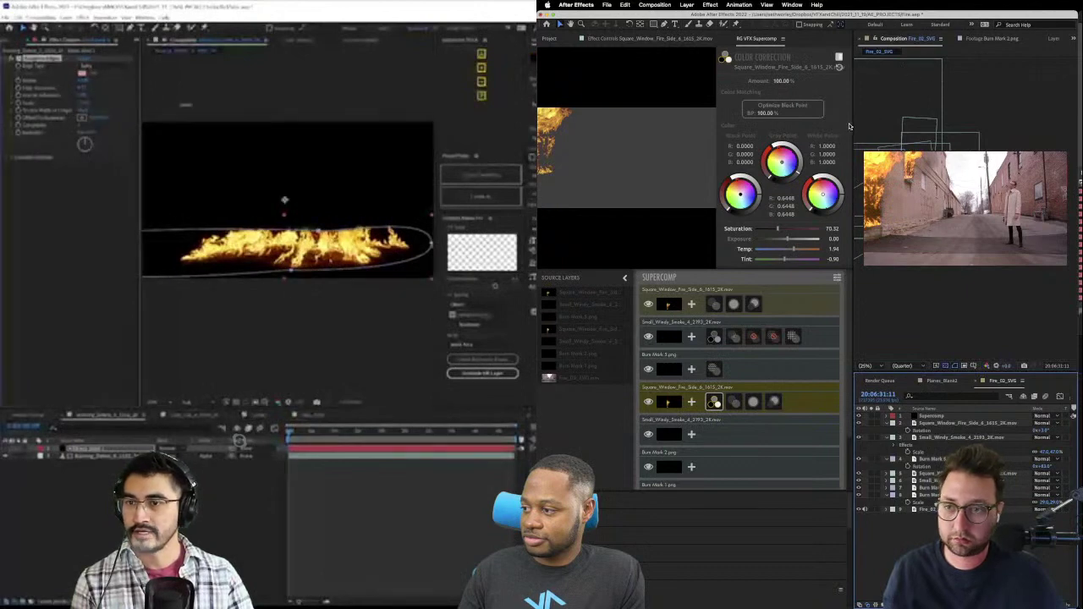
left_click_drag(853, 125, 744, 126)
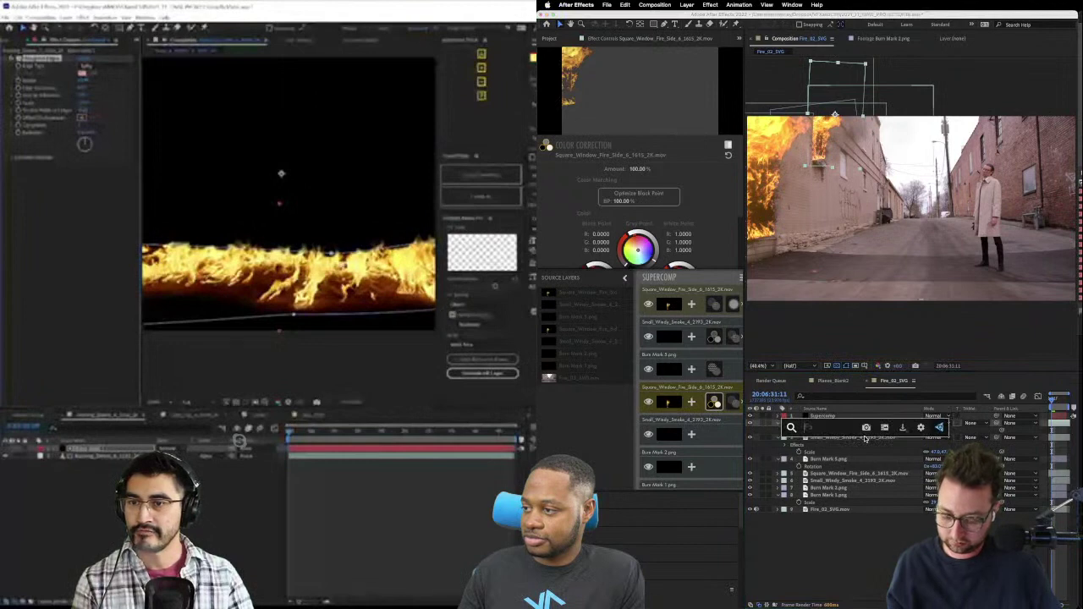
left_click(859, 423)
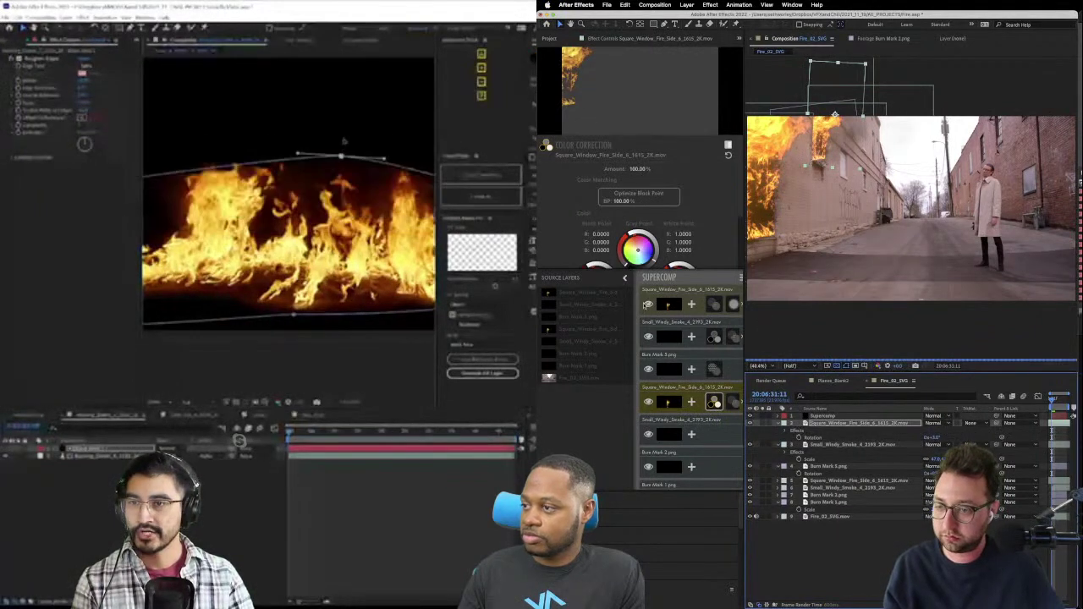
- Review the fire layer's effect settings and select its Tint effect
left_click(602, 40)
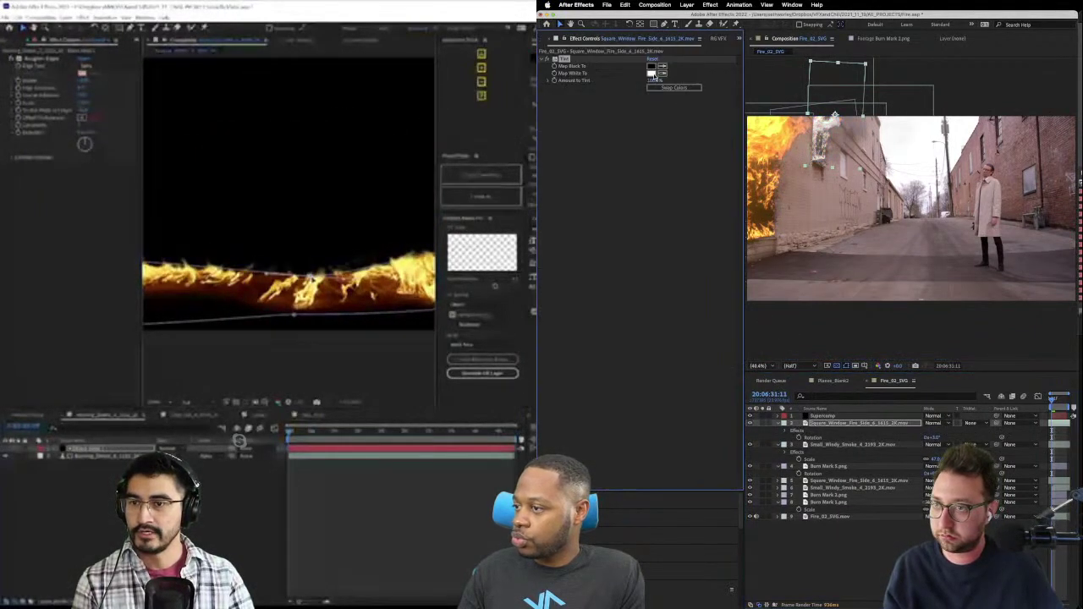
mouse_move(322, 316)
left_mouse_down()
mouse_move(431, 215)
mouse_move(327, 282)
left_mouse_up()
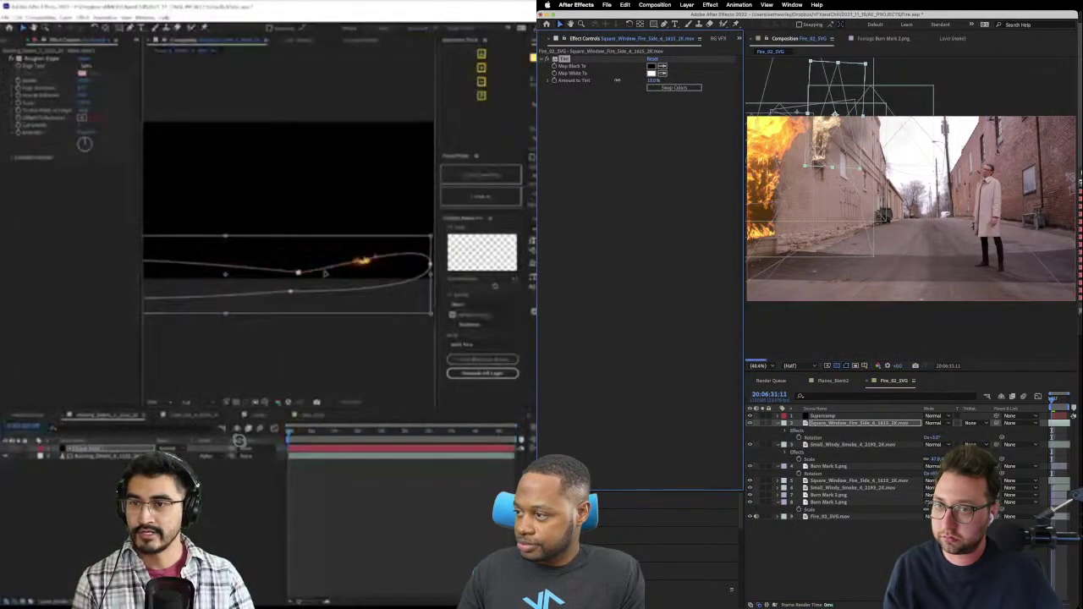
left_click(292, 483)
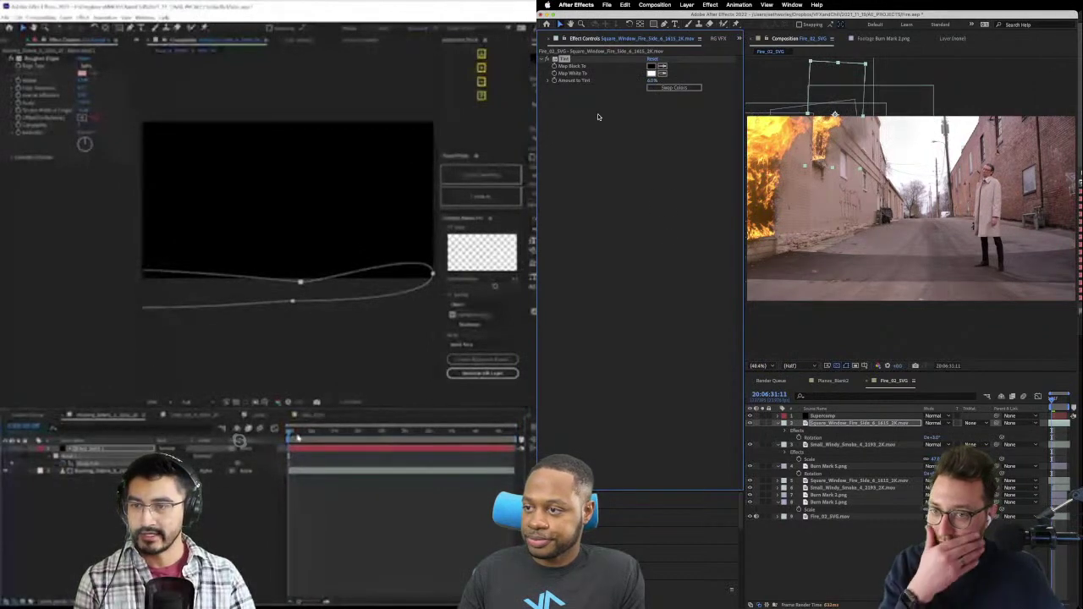
left_click(564, 57)
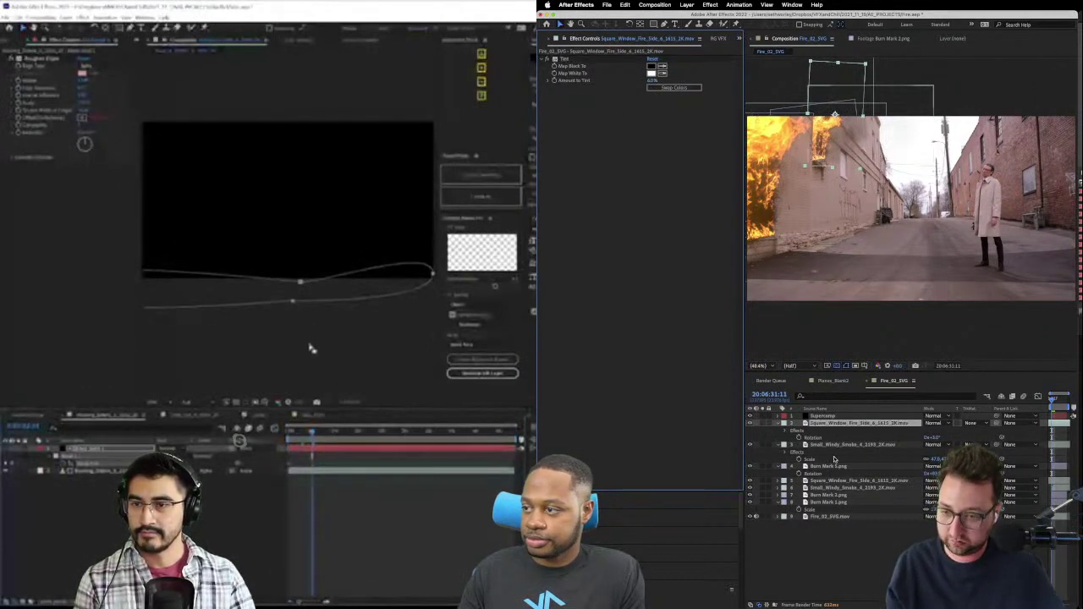
- Duplicate the square window fire layer and switch to the Planes_Blank2 composition
left_click(803, 480)
mouse_move(300, 280)
left_mouse_down()
mouse_move(299, 206)
mouse_move(339, 150)
mouse_move(311, 337)
left_mouse_up()
key("ctrl+d")
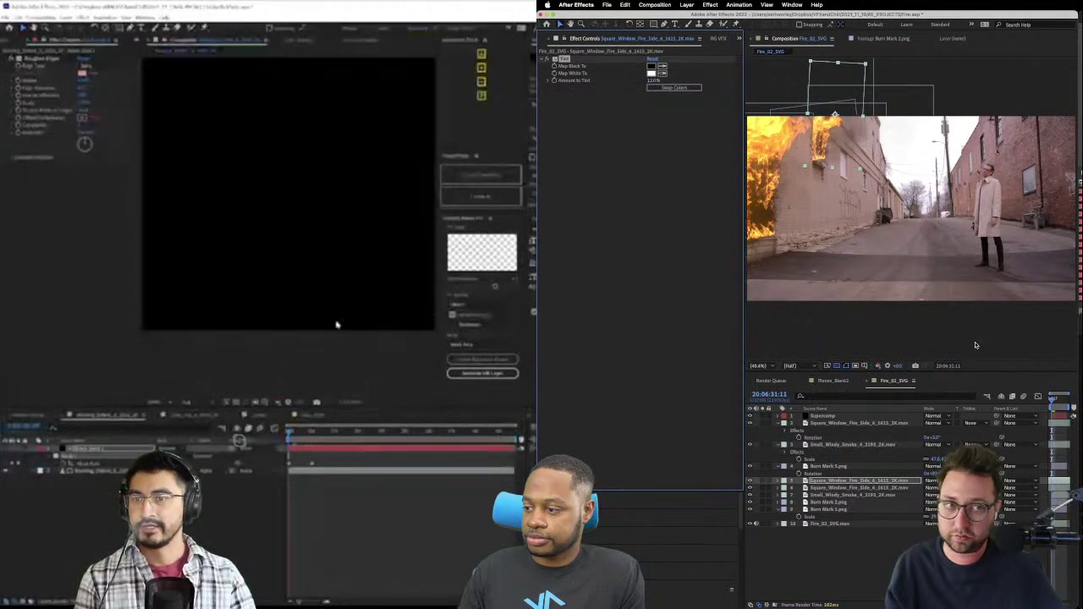
left_click_drag(336, 324, 332, 217)
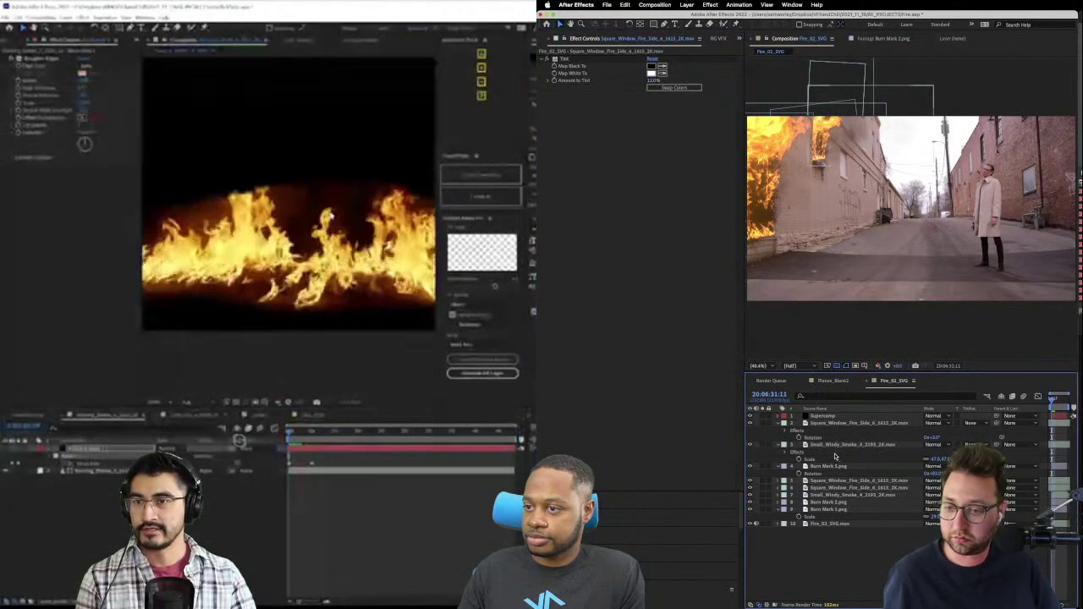
left_click(832, 380)
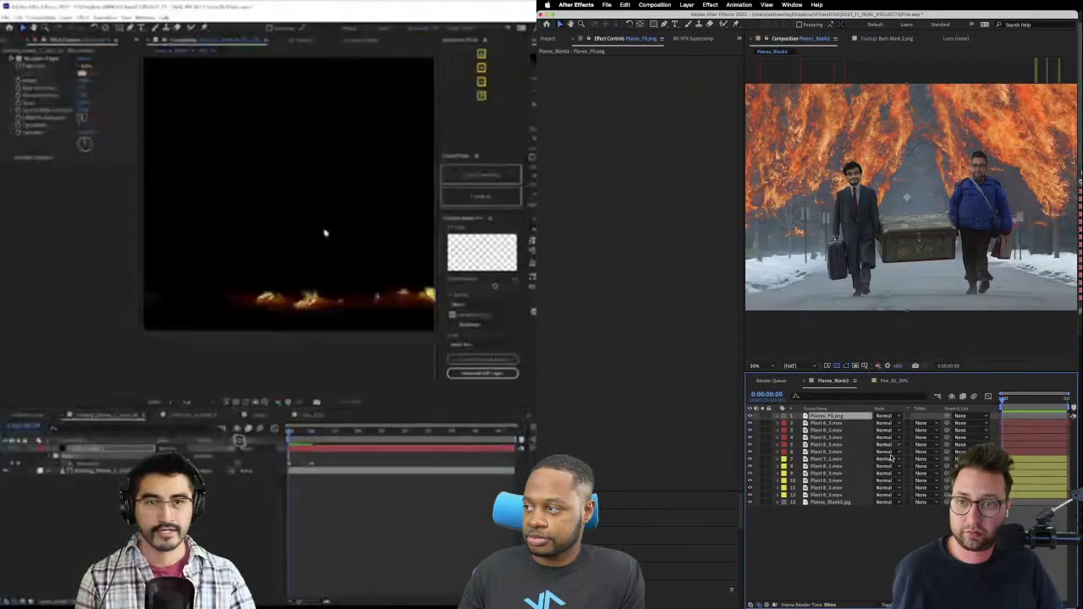
- Zoom out the composition and collapse the Elements folder in the Project panel
key("comma")
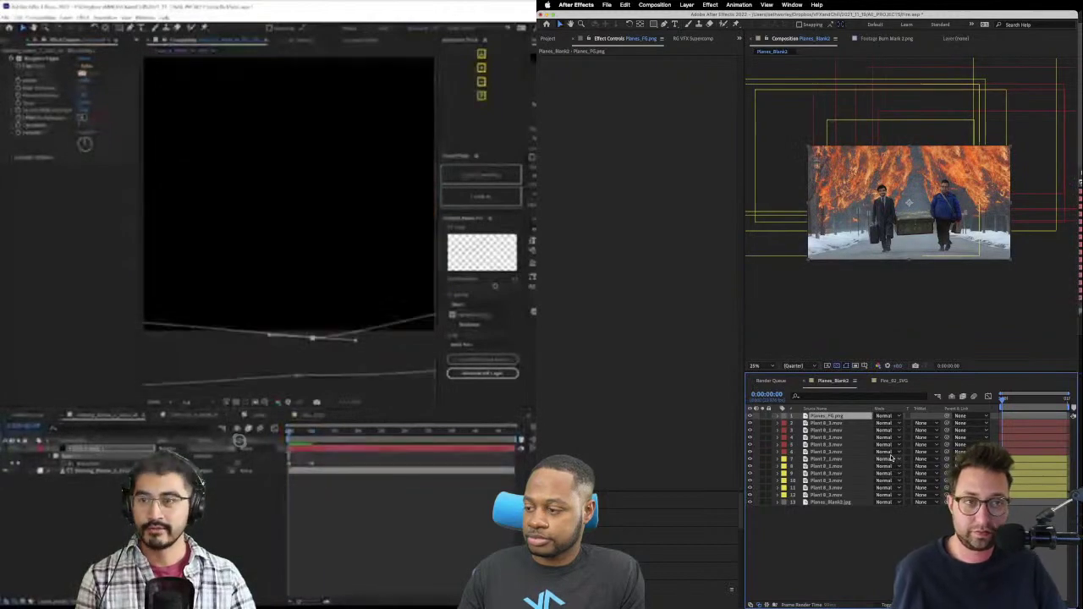
left_click_drag(294, 434, 302, 433)
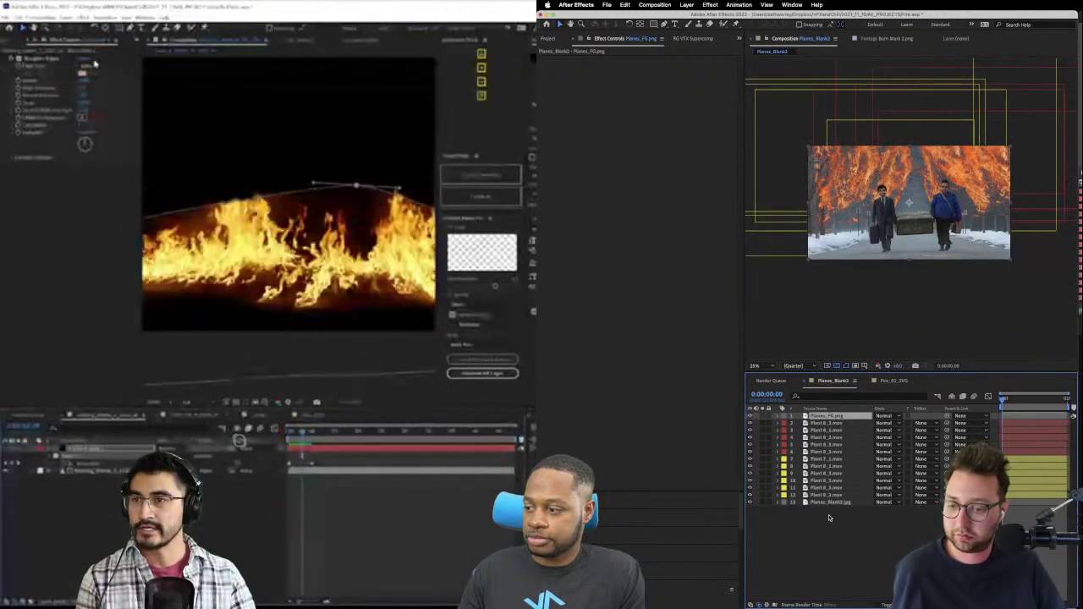
left_click(541, 38)
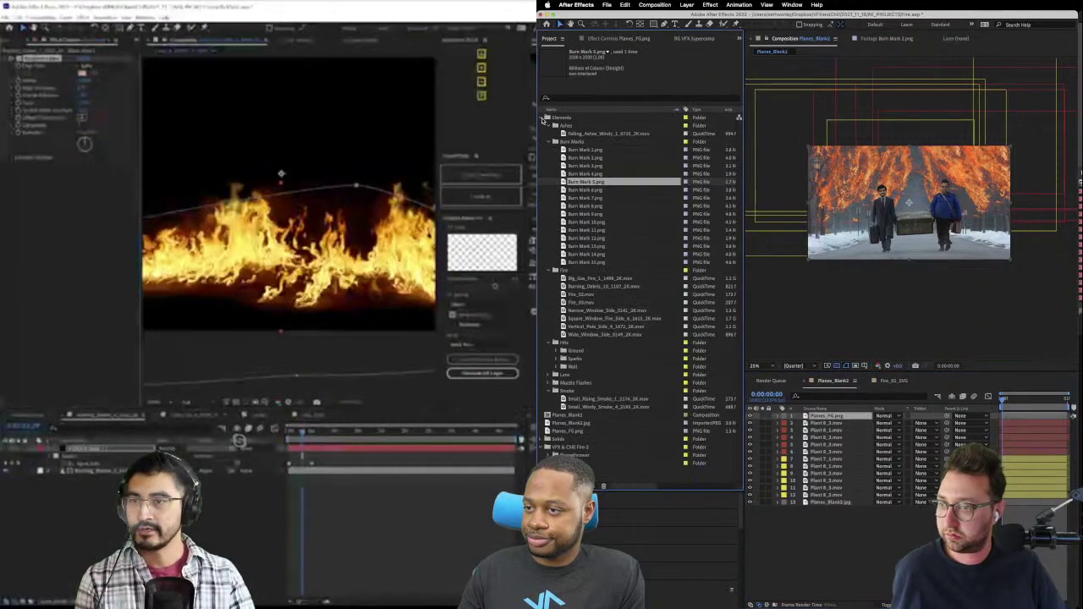
left_click(545, 118)
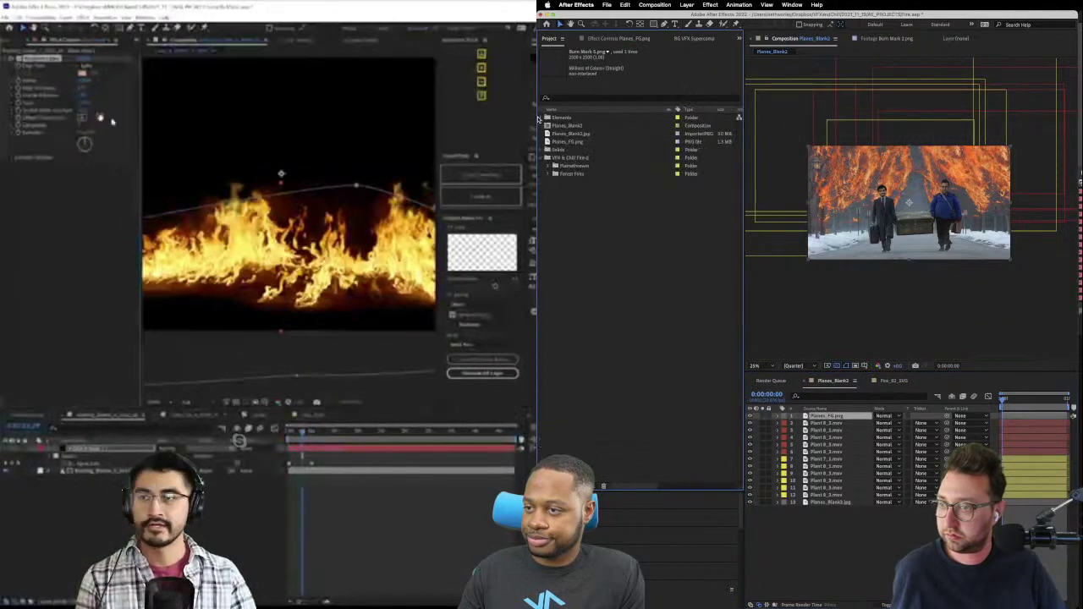
- Import the falling ash, side fog, ember, small fire, sparks and smoke plume clips from Downloads
double_click(571, 249)
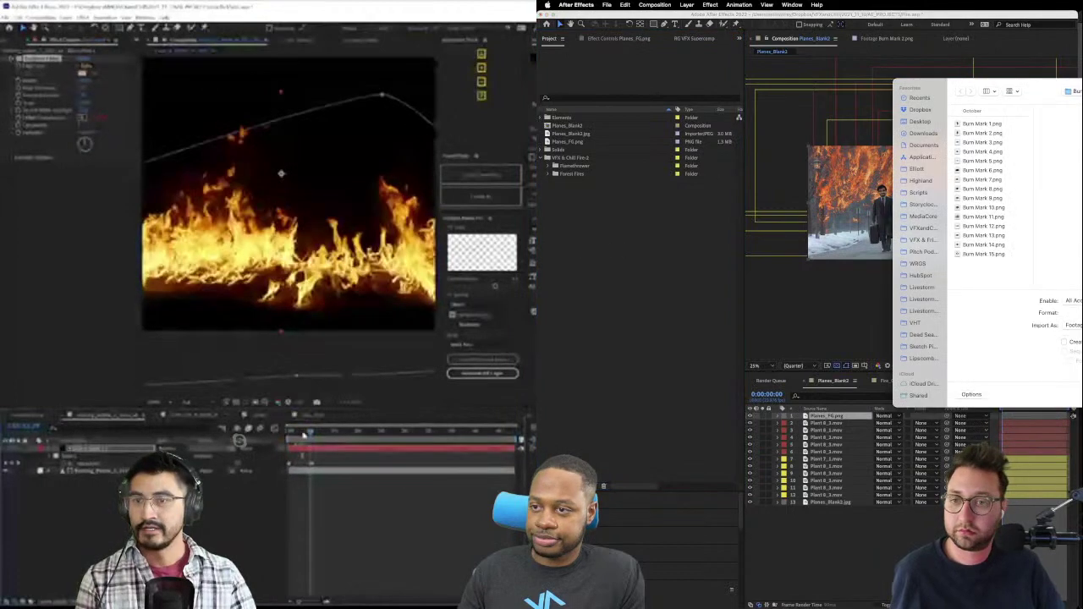
left_click_drag(303, 434, 300, 435)
left_click(924, 134)
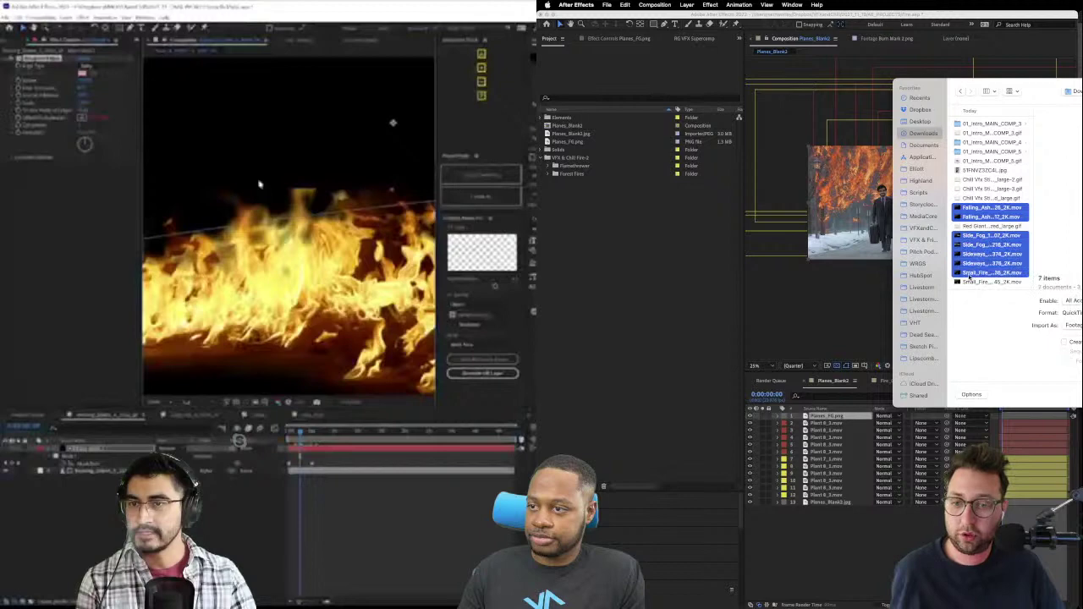
scroll(970, 278, "down", 3)
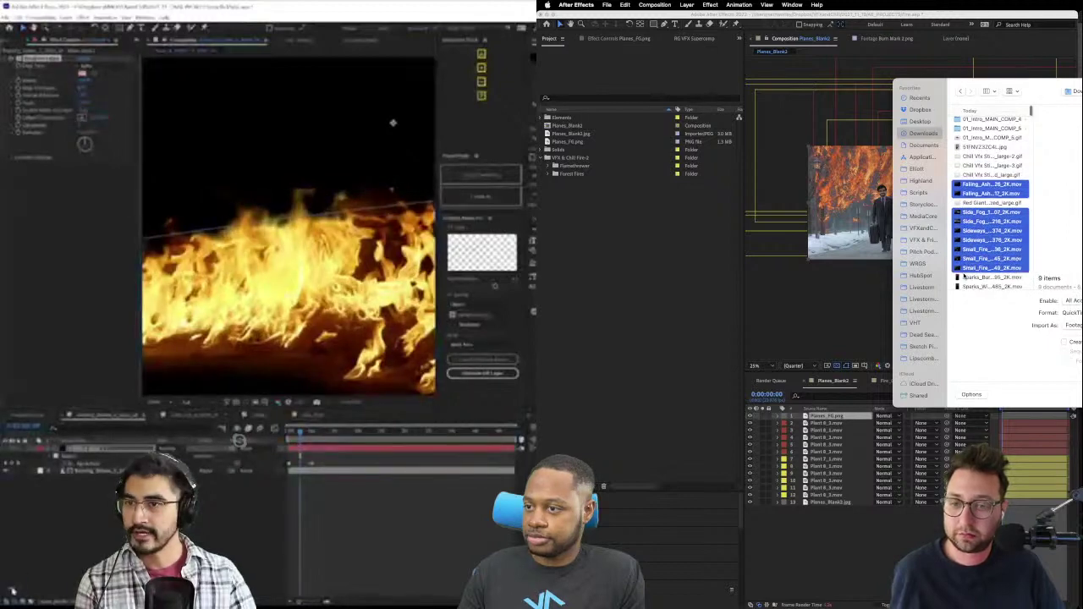
scroll(963, 279, "down", 4)
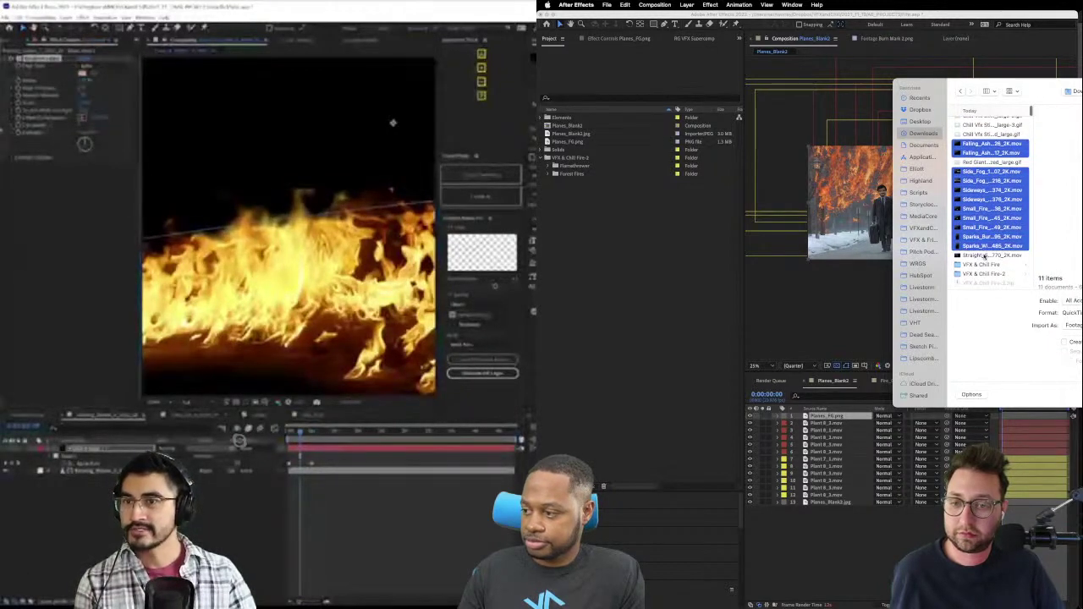
left_click(983, 255, "super")
scroll(973, 245, "down", 5)
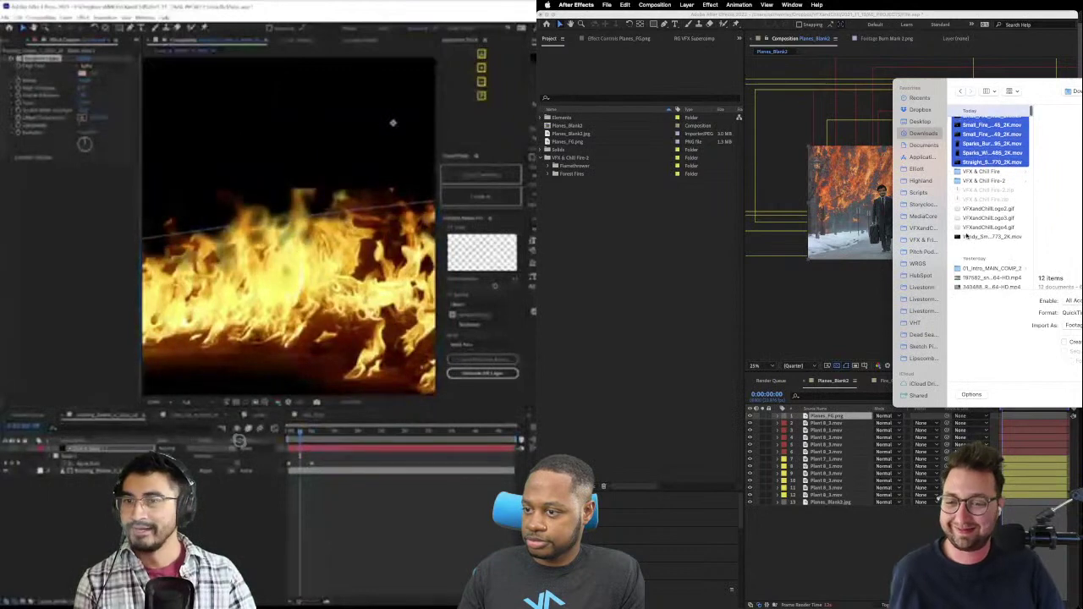
left_click(966, 236, "super")
scroll(982, 237, "up", 8)
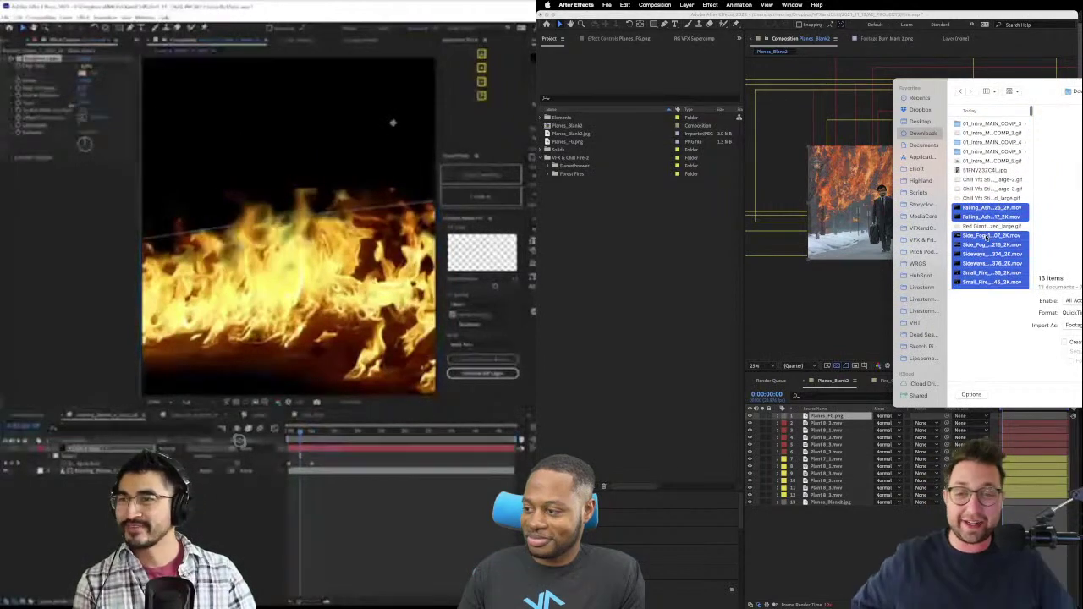
left_click(1073, 396)
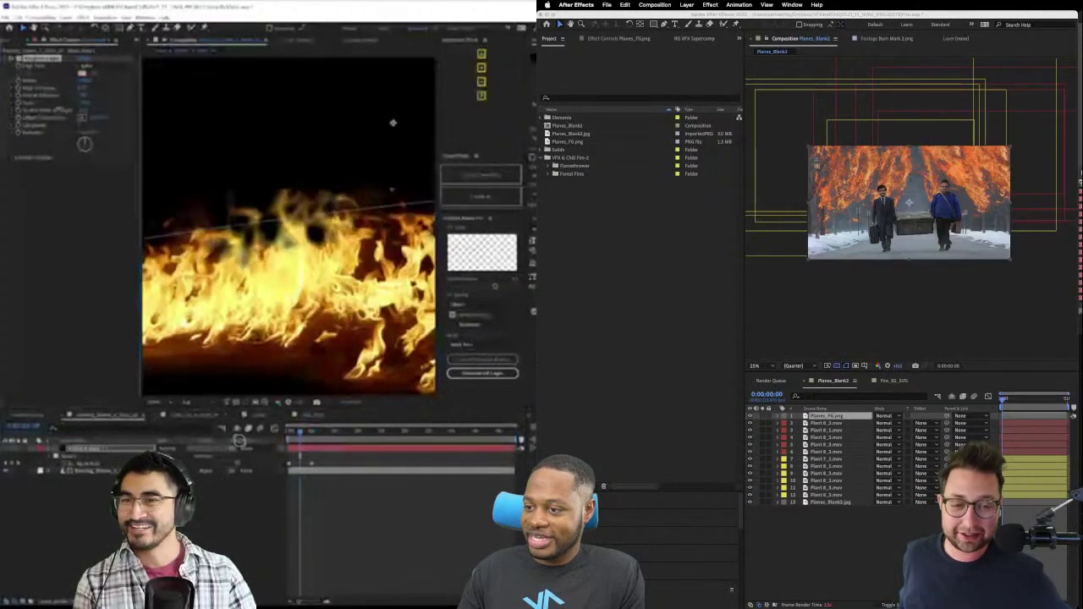
- Preview the straight and windy smoke plume clips, then add Windy_Smoke_Plume_2_0773_2K to Planes_Blank2
left_click(558, 304)
left_click(561, 246)
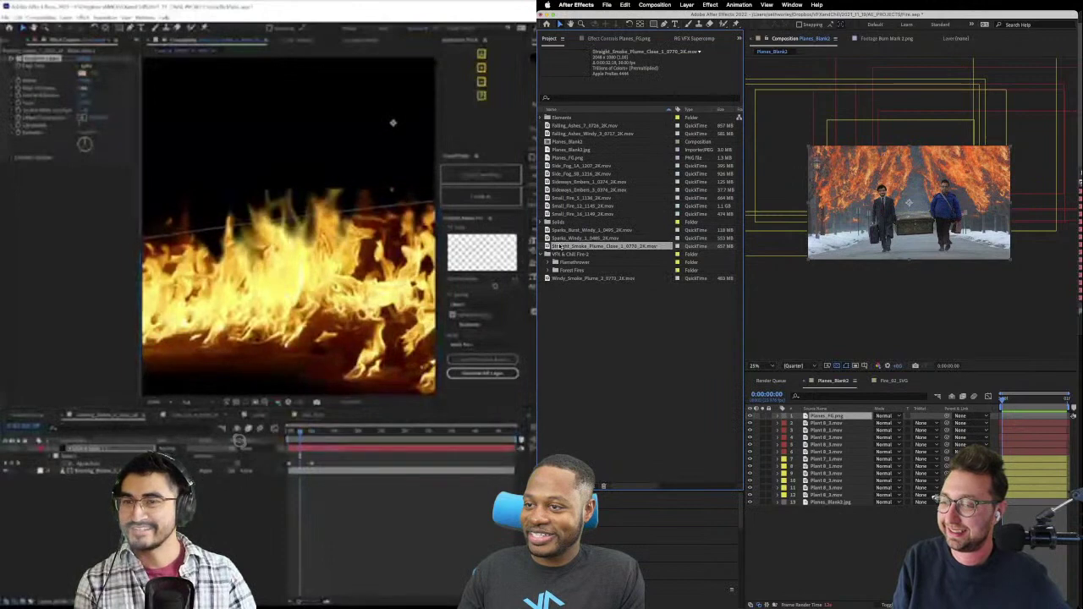
double_click(558, 247)
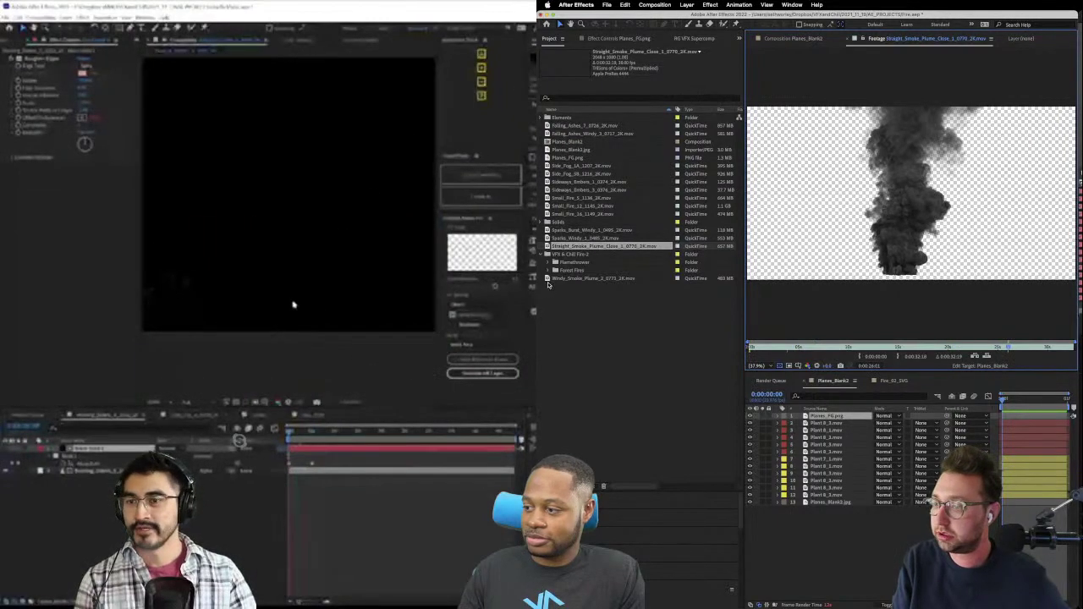
double_click(592, 279)
left_click(820, 348)
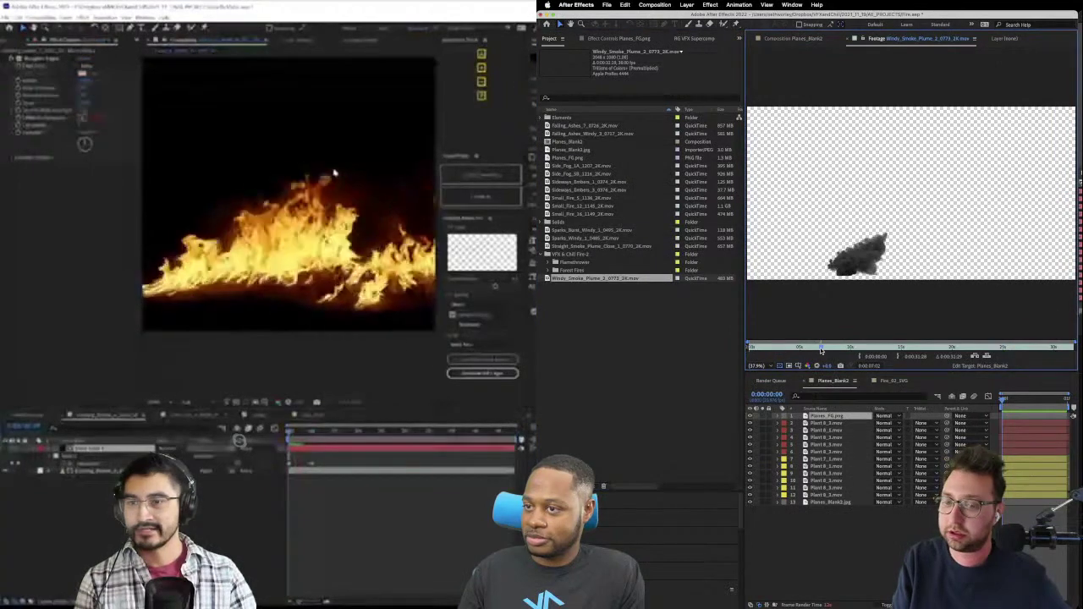
left_click_drag(820, 348, 974, 347)
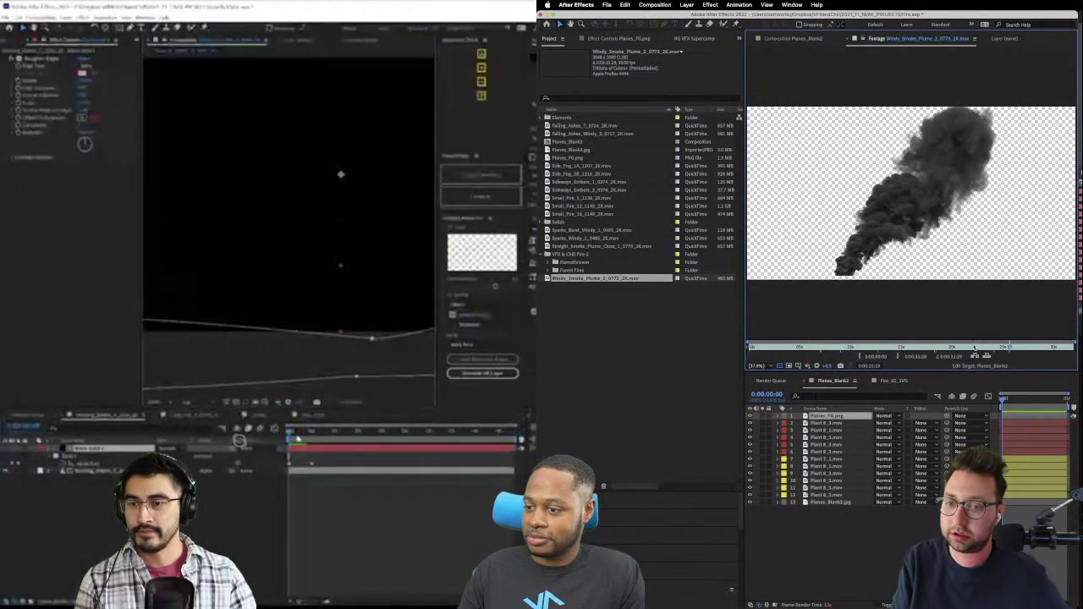
left_click_drag(563, 282, 836, 503)
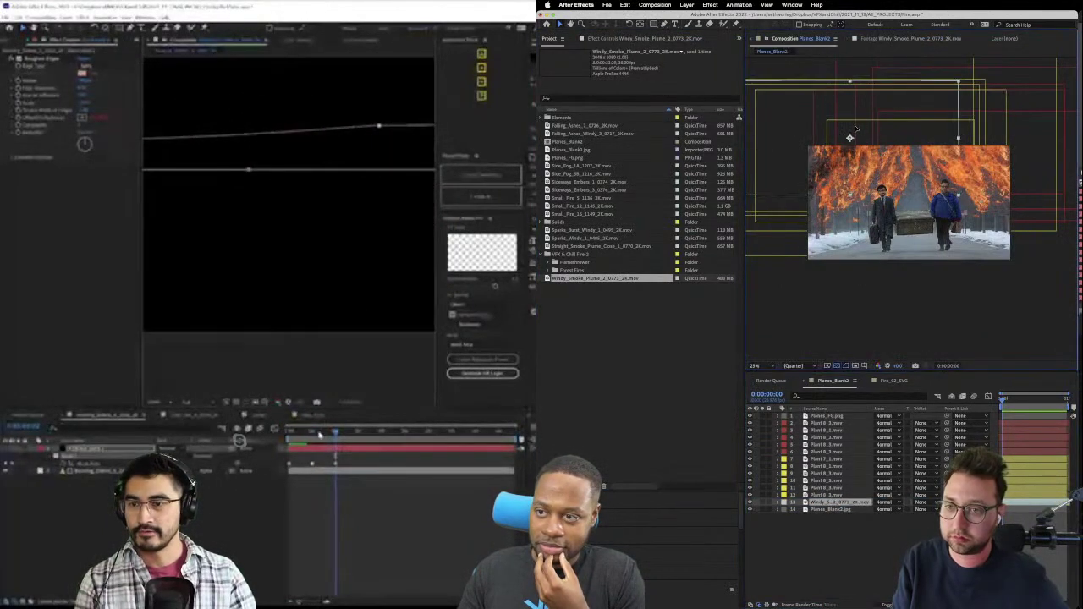
- Scale the windy smoke plume layer up to about 140% and reposition it in the viewer
key("s")
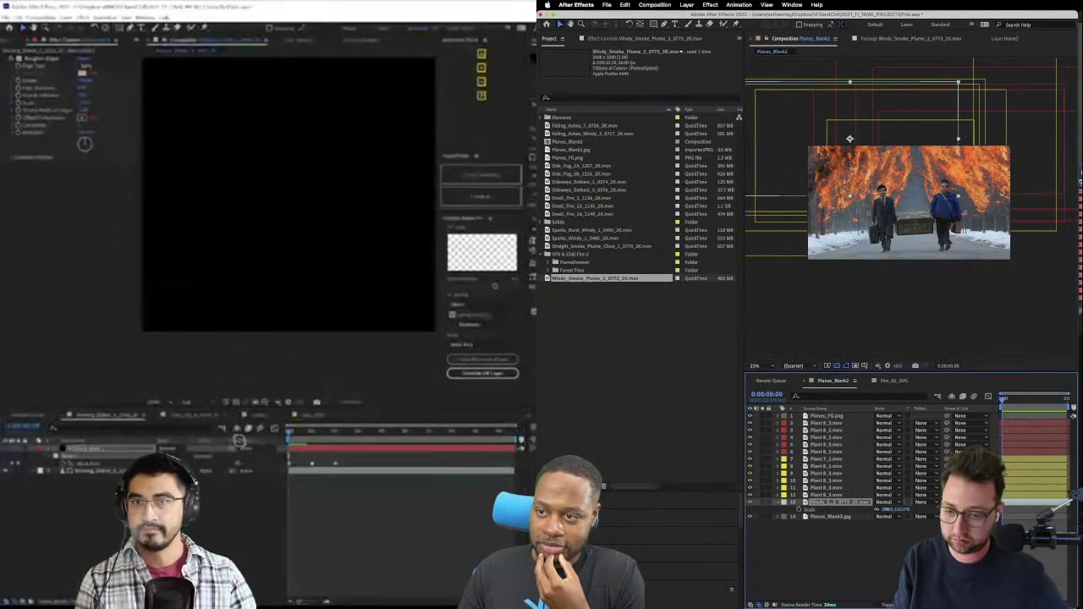
left_click_drag(957, 138, 1040, 138)
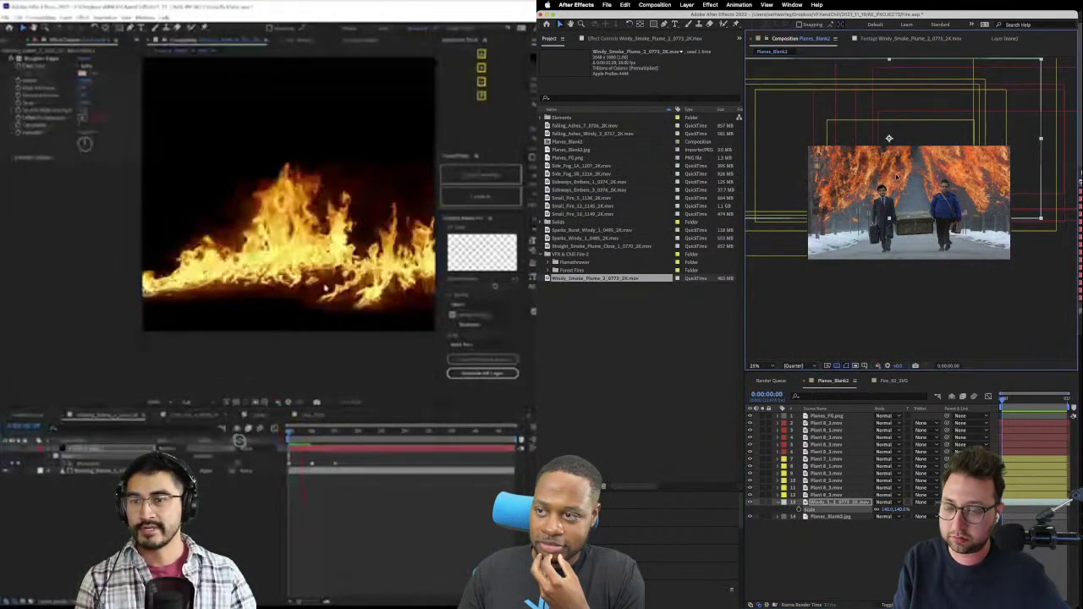
mouse_move(896, 176)
left_mouse_down()
mouse_move(831, 177)
mouse_move(866, 173)
left_mouse_up()
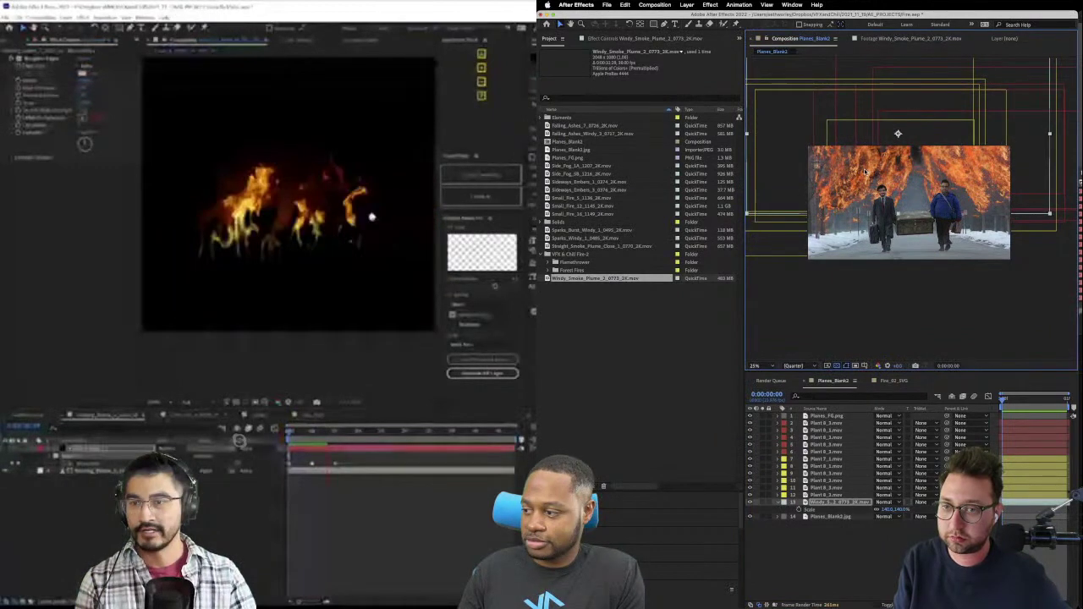
key("period")
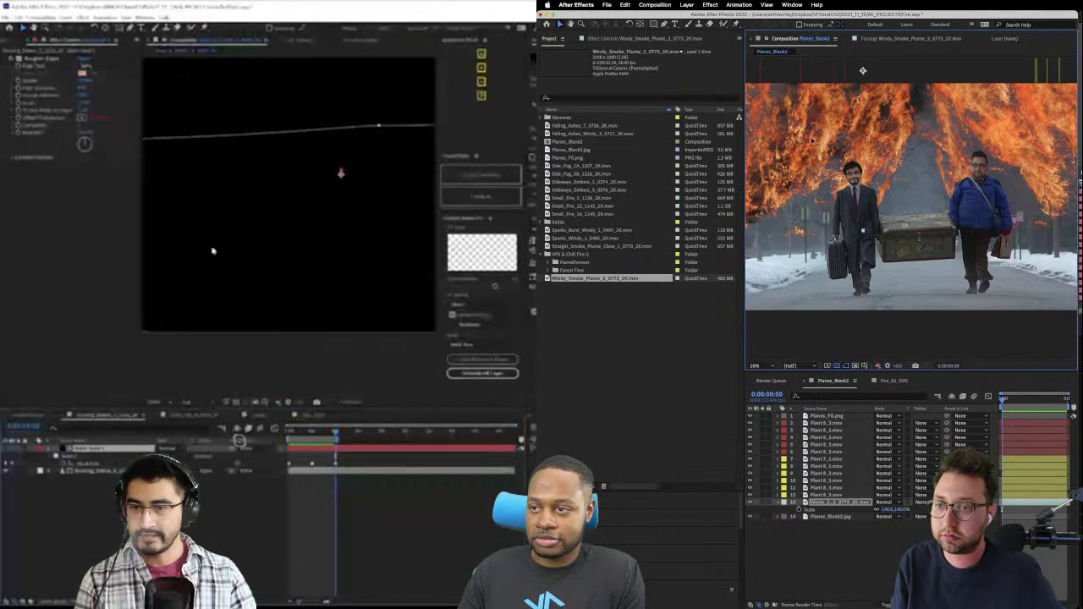
left_click_drag(834, 146, 895, 156)
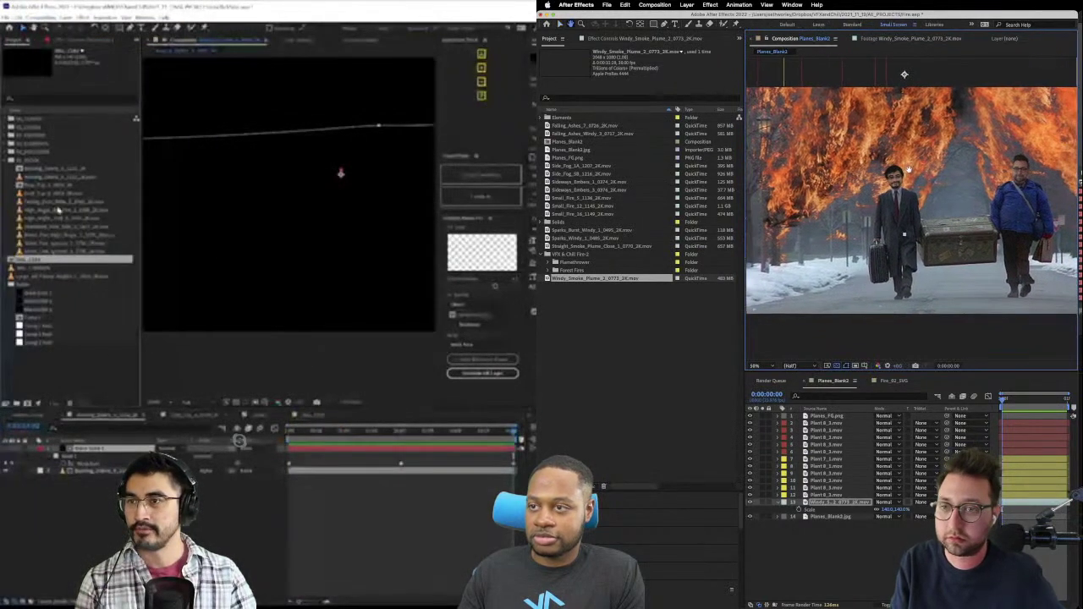
key("comma")
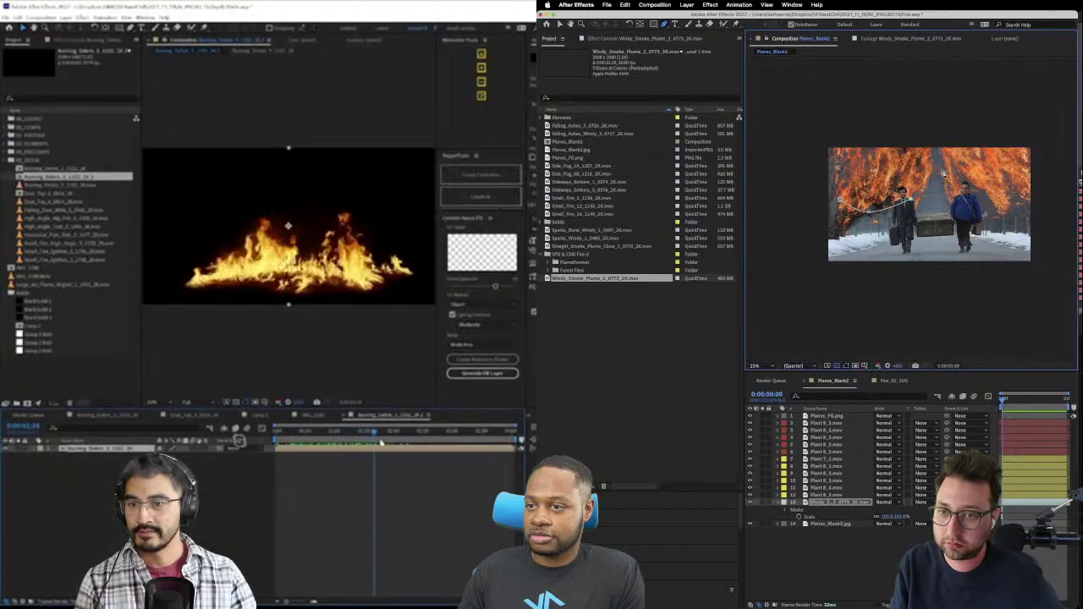
- Mask the upper left of the windy smoke plume layer and reveal Mask 1's properties
left_click_drag(357, 446, 449, 438)
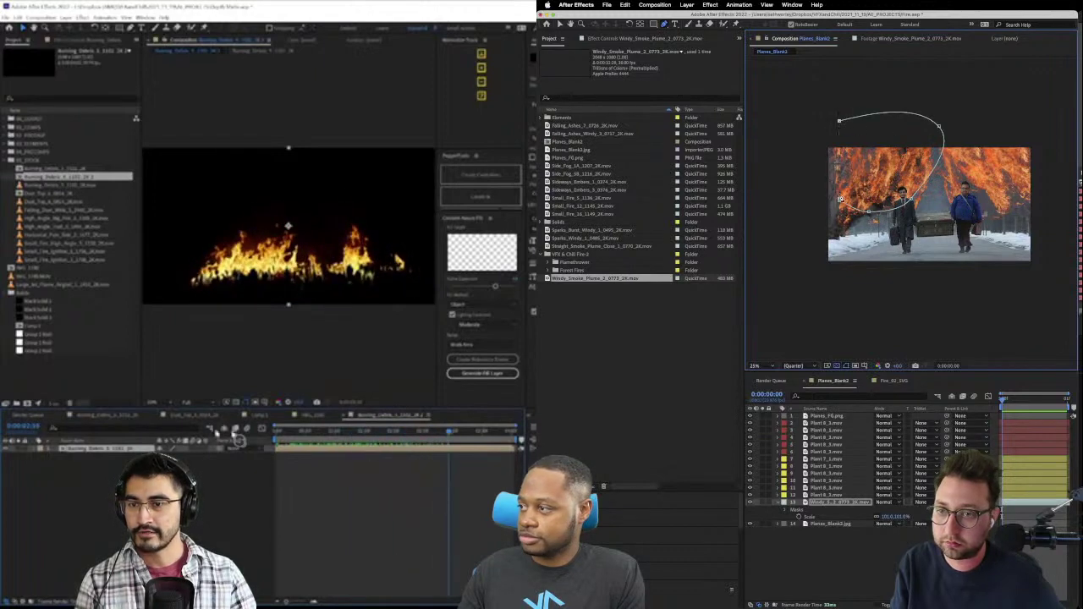
key("ctrl+d")
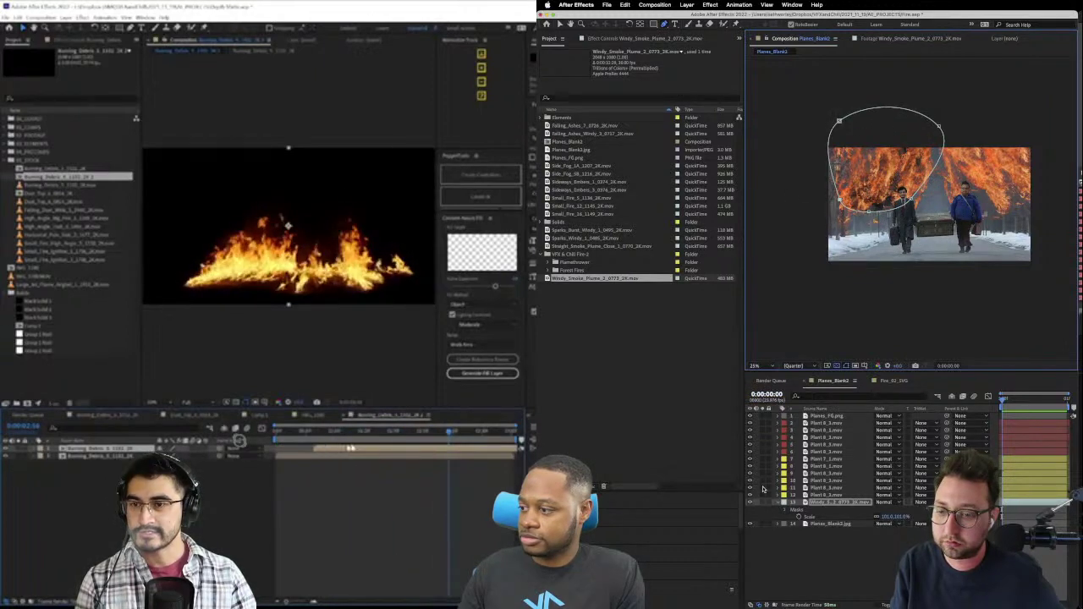
left_click_drag(350, 447, 455, 443)
left_click(792, 510)
left_click(792, 517)
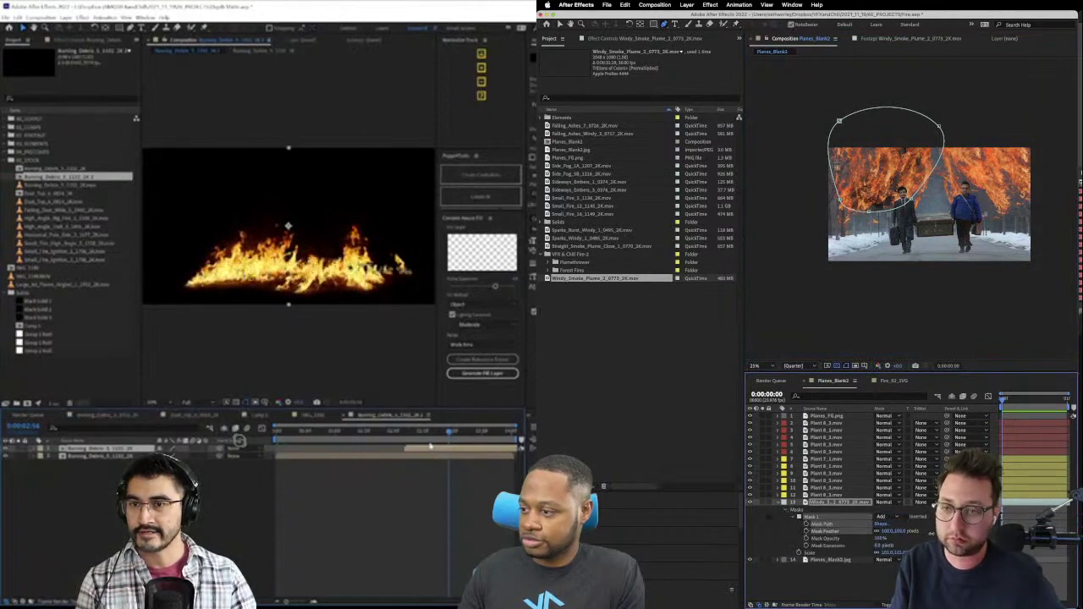
key("ctrl+a")
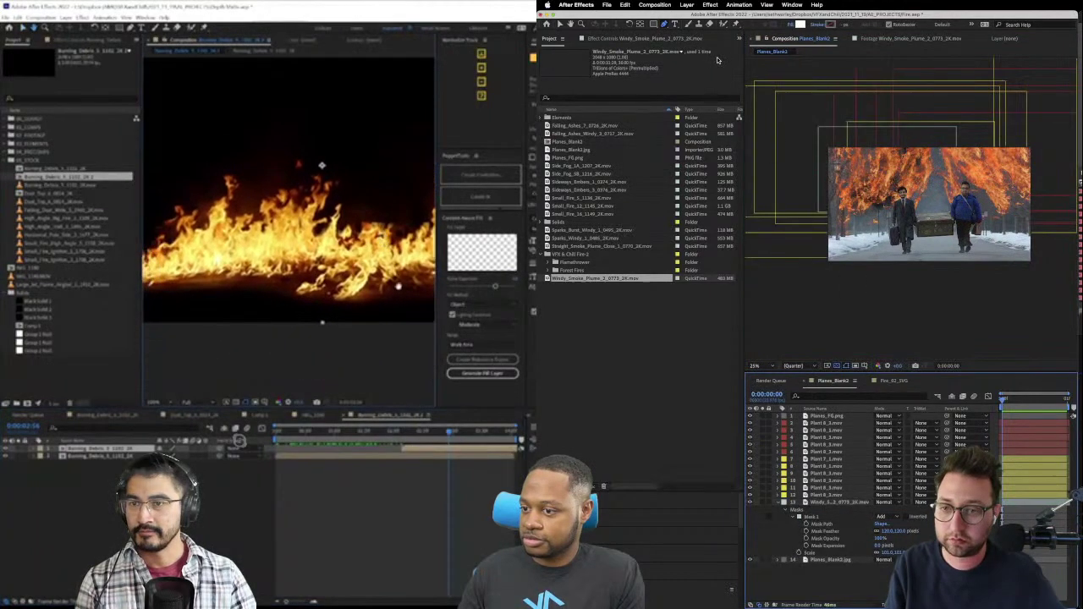
left_click_drag(437, 446, 484, 447)
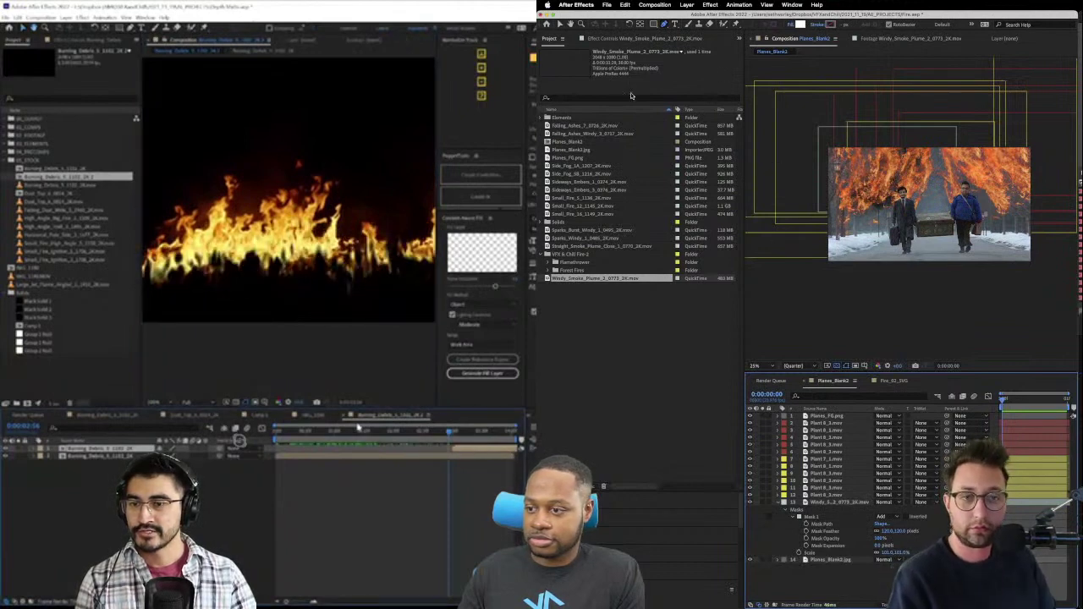
key("space")
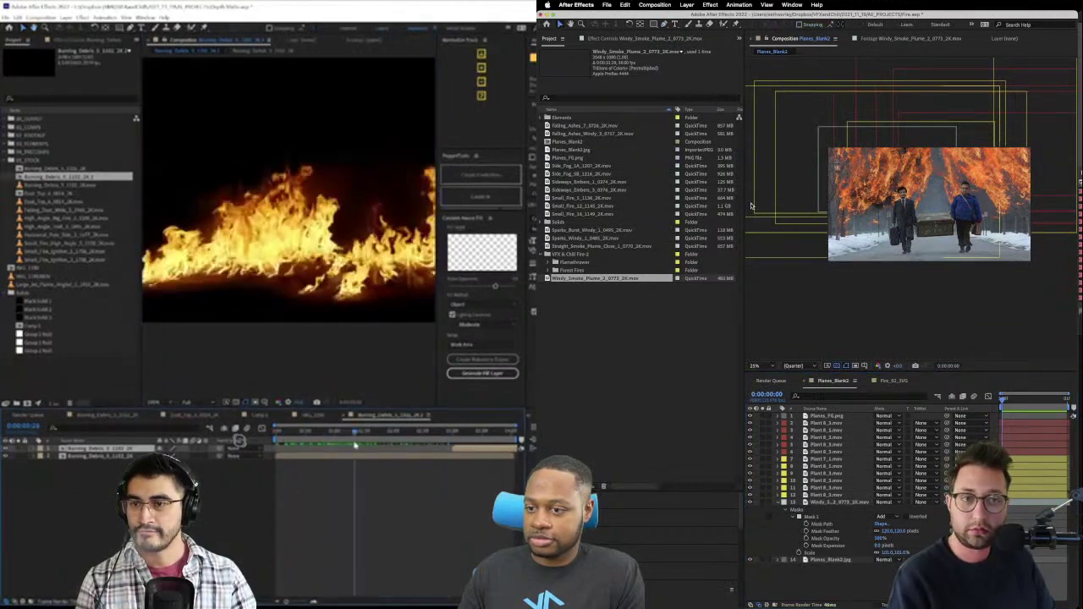
left_click_drag(427, 451, 445, 461)
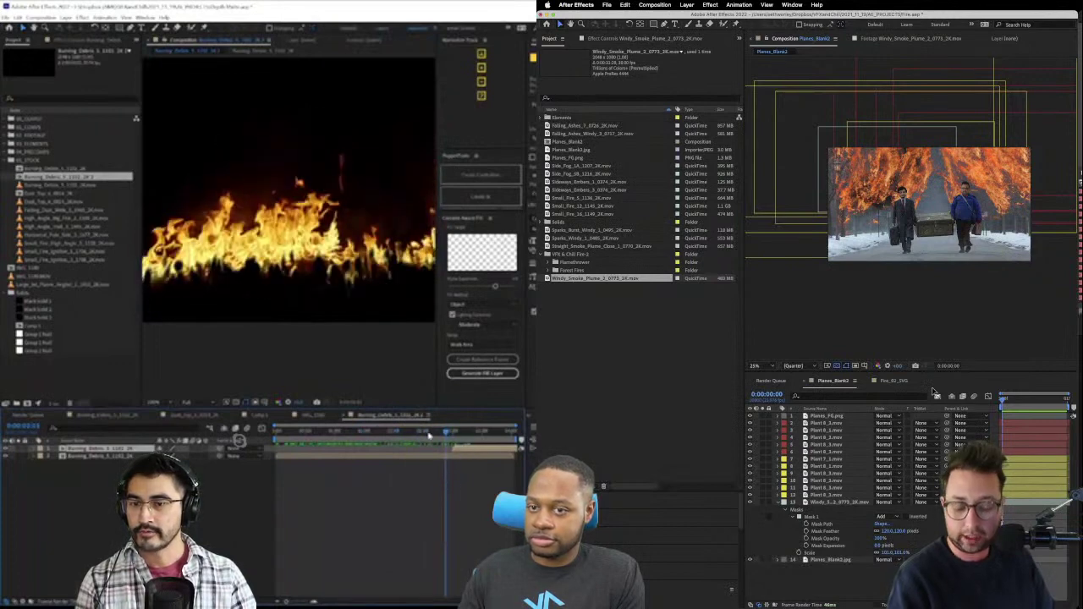
key("period")
key("period")
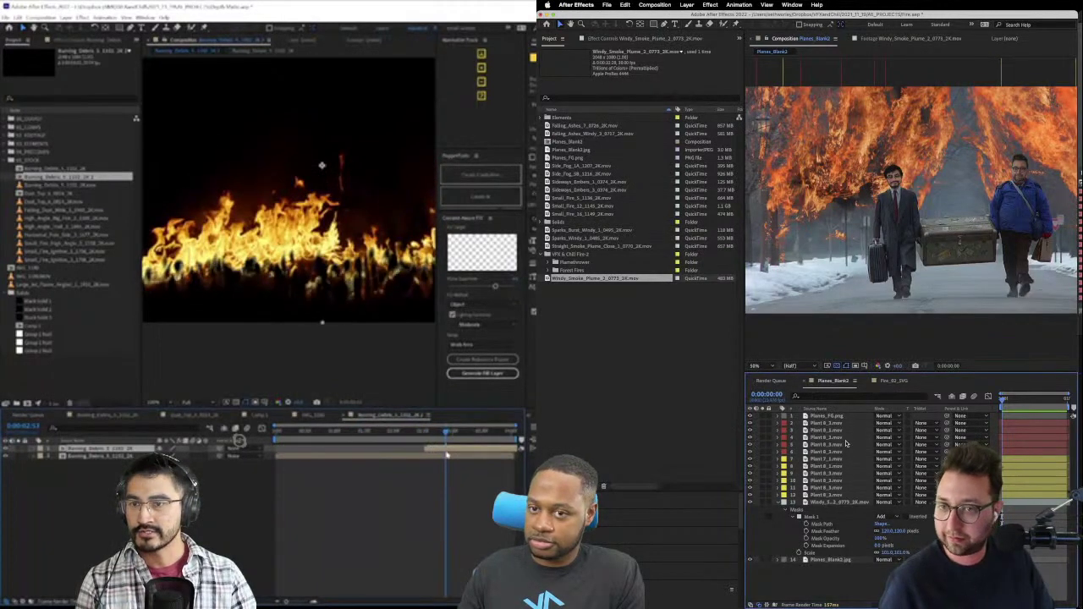
- Duplicate the windy smoke plume and move the copy's mask over the left fire
left_click(833, 502)
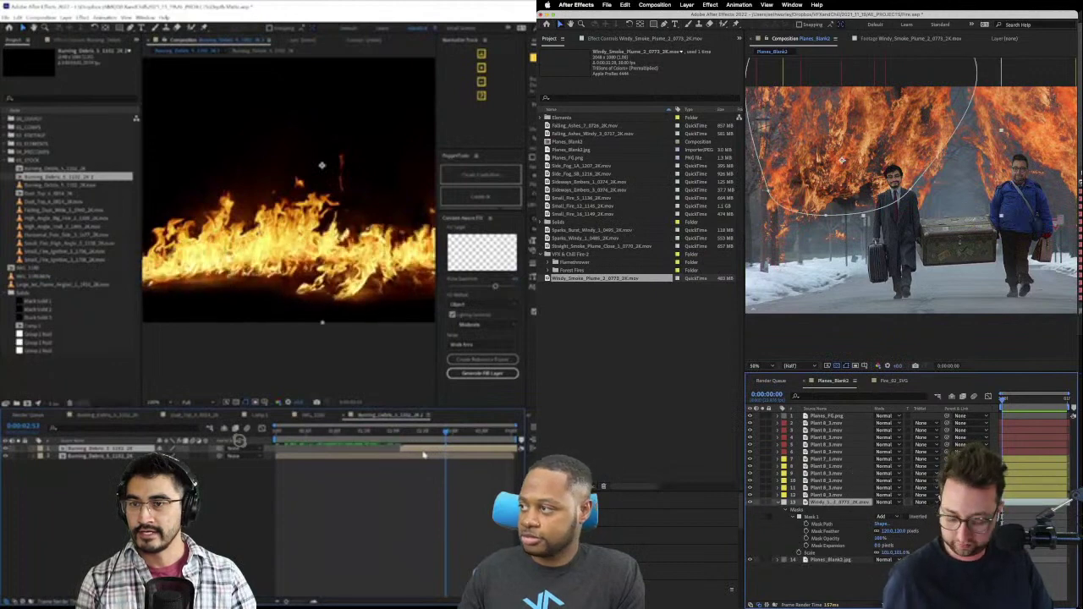
key("ctrl+d")
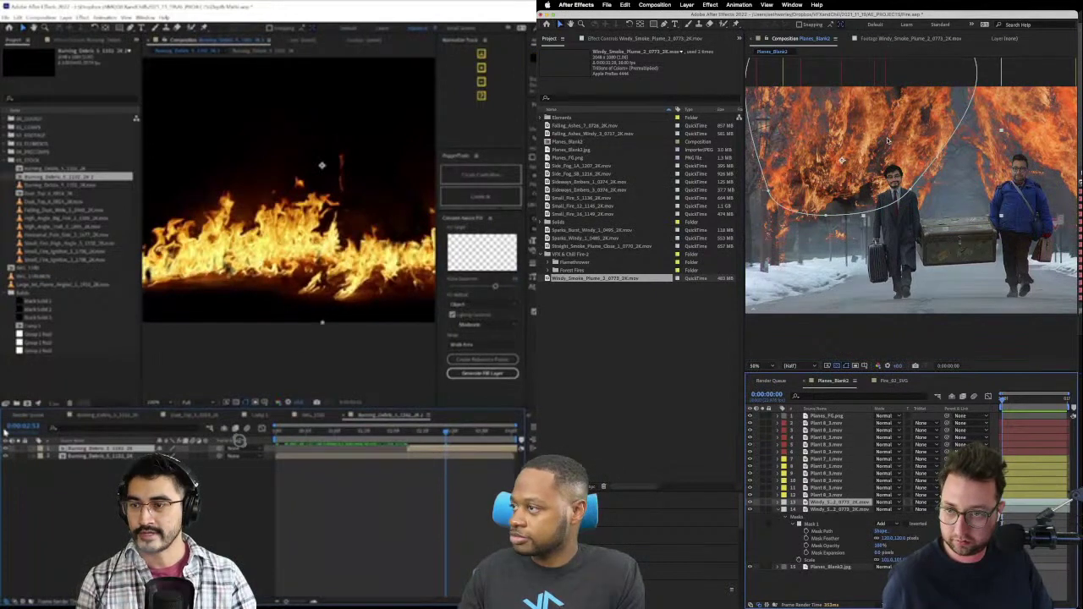
left_click_drag(887, 140, 817, 133)
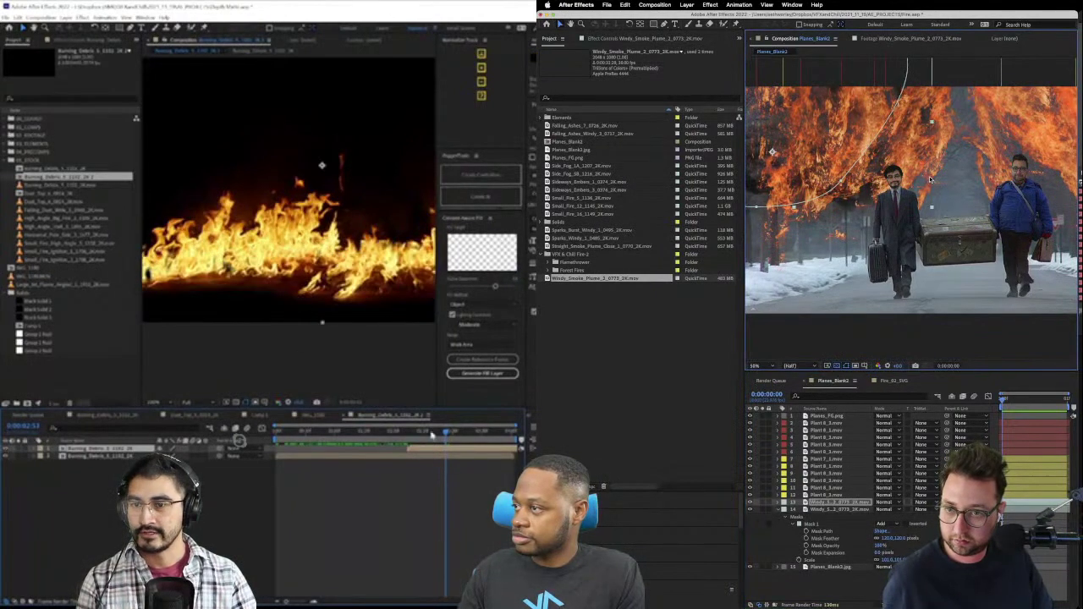
scroll(930, 179, "down", 2)
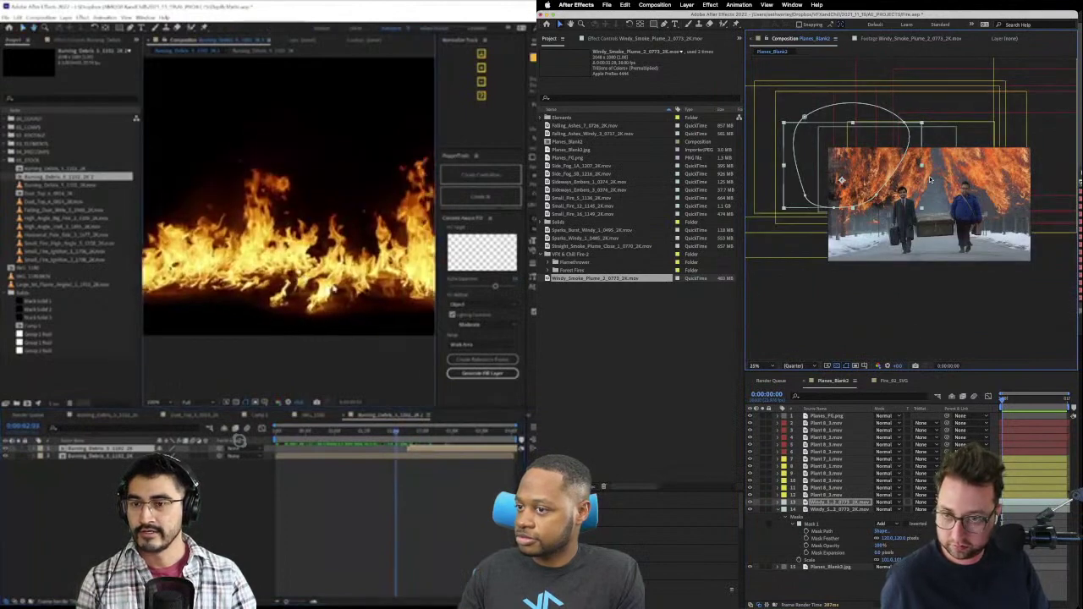
key("F2")
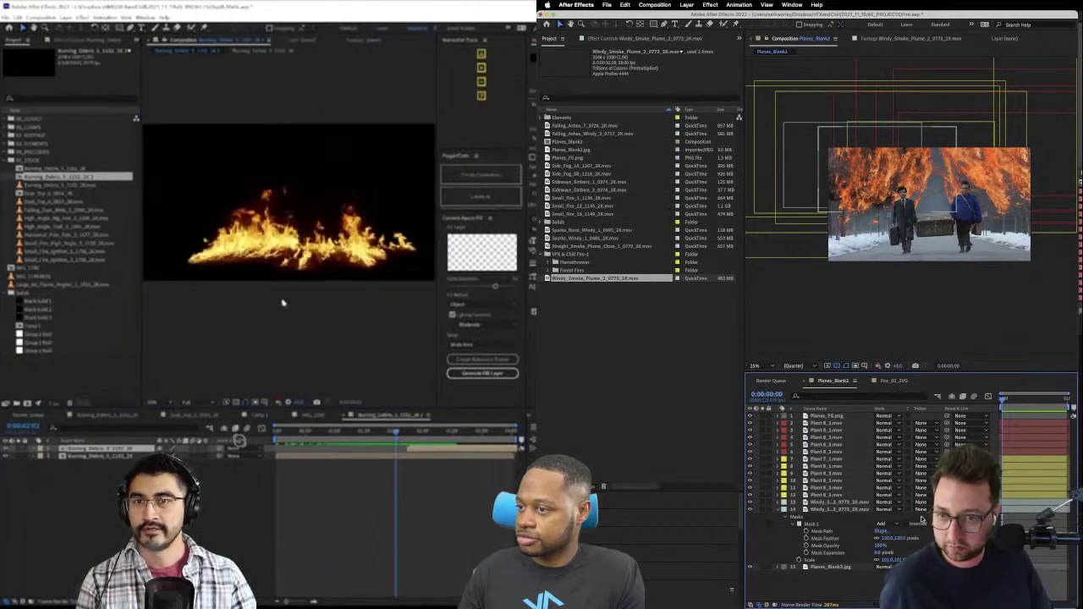
- Duplicate the smoke plume again and place the new copy's mask over the right fire
left_click(840, 503)
key("ctrl+d")
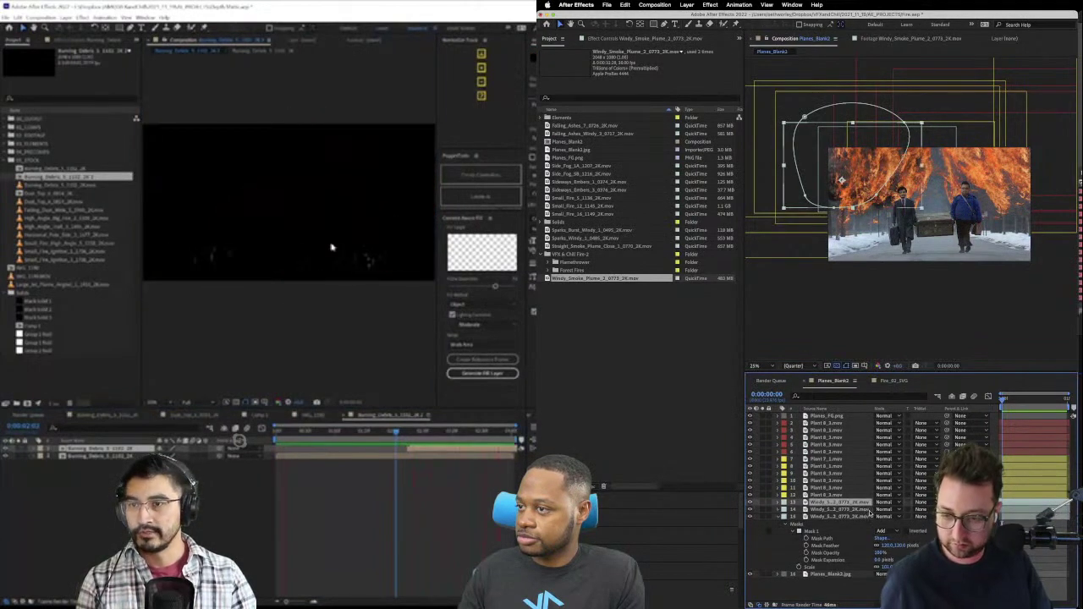
key("s")
mouse_move(407, 441)
left_mouse_down()
mouse_move(486, 436)
mouse_move(448, 446)
left_mouse_up()
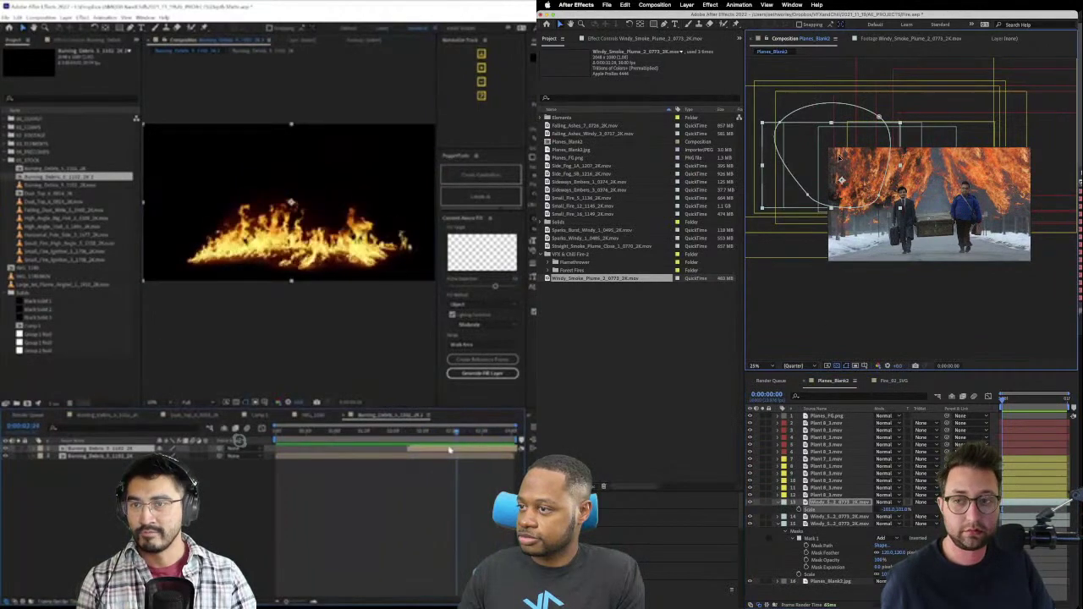
left_click_drag(840, 160, 987, 172)
left_click_drag(448, 446, 437, 456)
left_click_drag(987, 171, 986, 163)
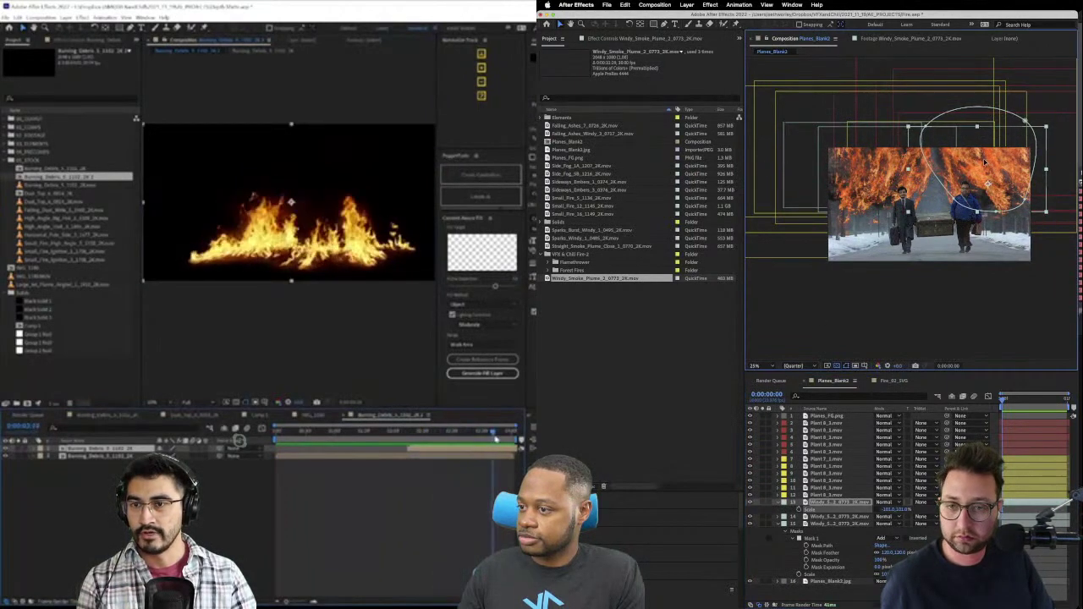
left_click_drag(437, 457, 482, 460)
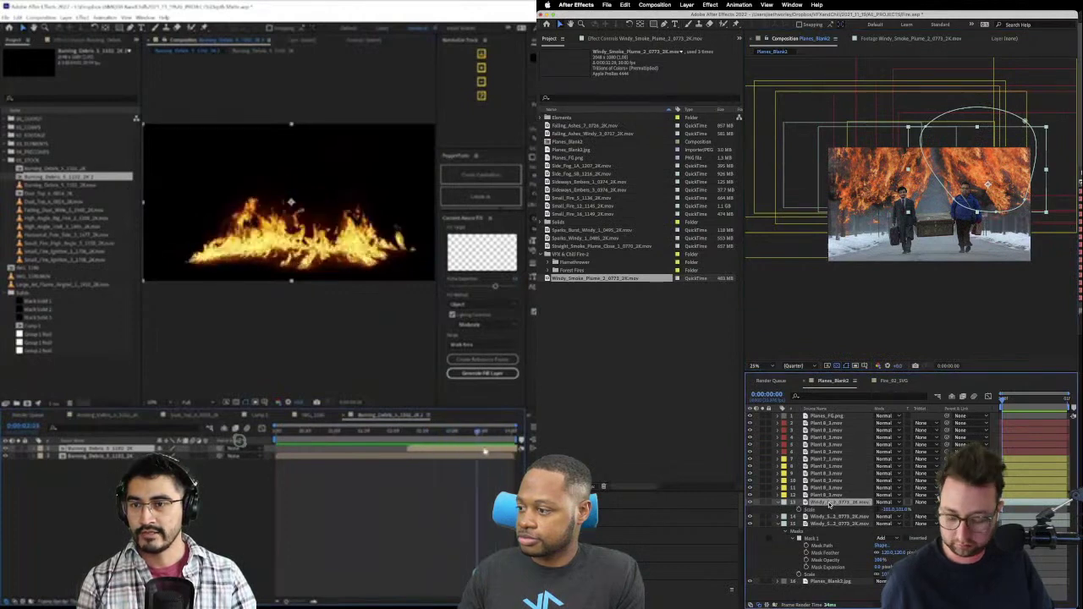
left_click_drag(988, 185, 1026, 175)
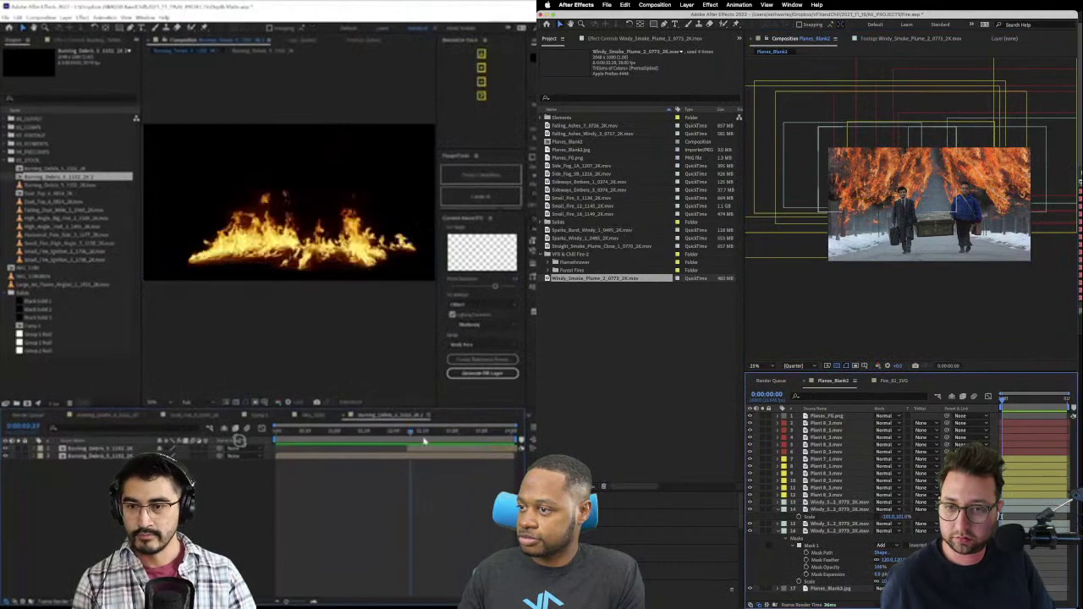
left_click(959, 201)
- Check the flame layer's keyframes, then open the Sparks_Windy_1_0485_2K footage in its viewer
left_click(489, 456)
scroll(963, 203, "up", 4)
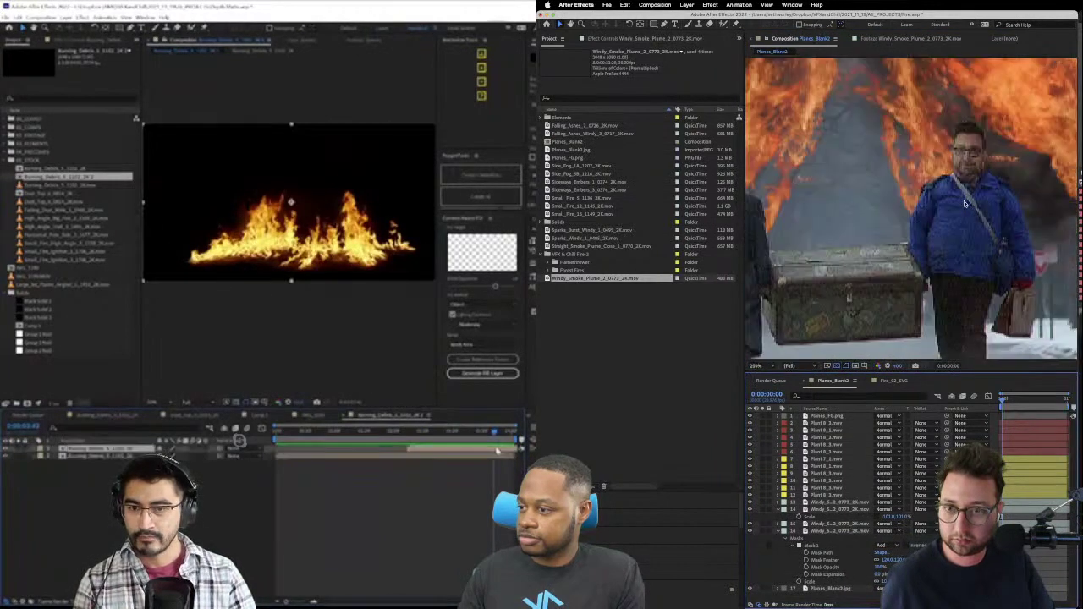
scroll(963, 203, "down", 2)
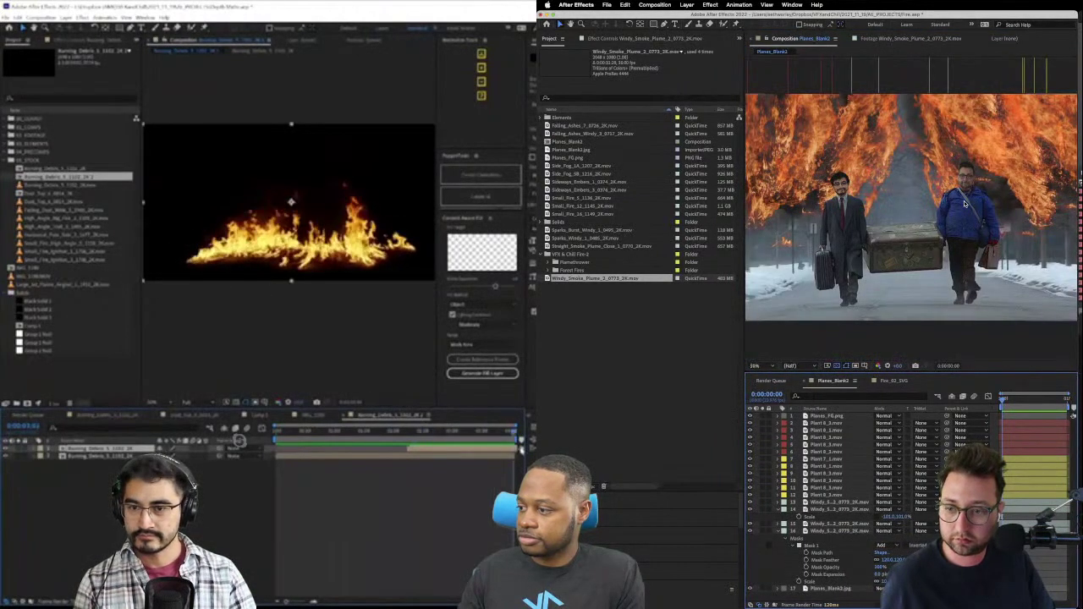
scroll(963, 204, "down", 2)
scroll(964, 203, "up", 2)
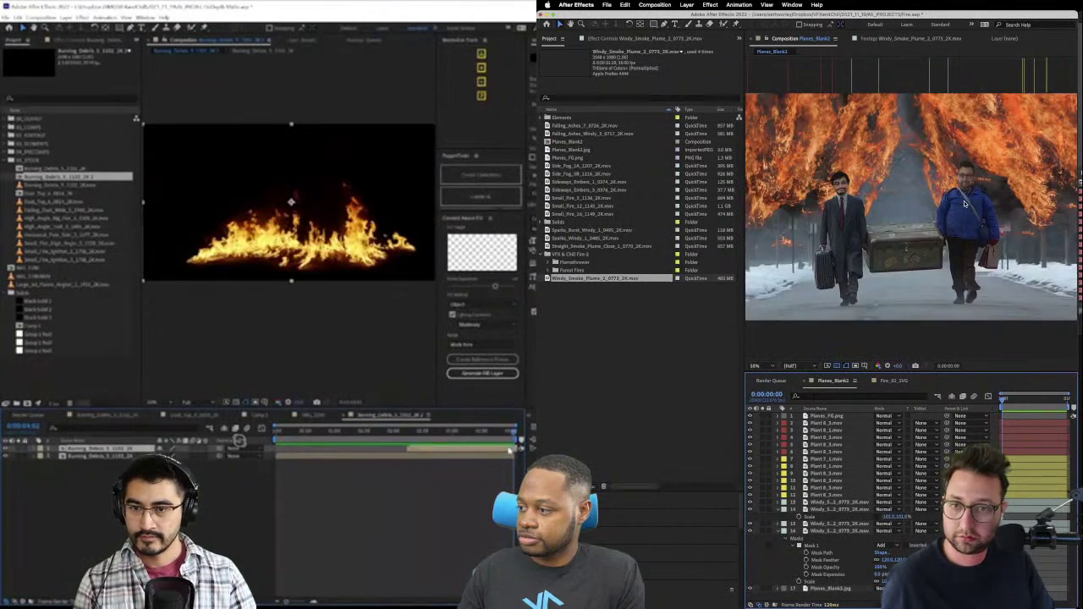
key("u")
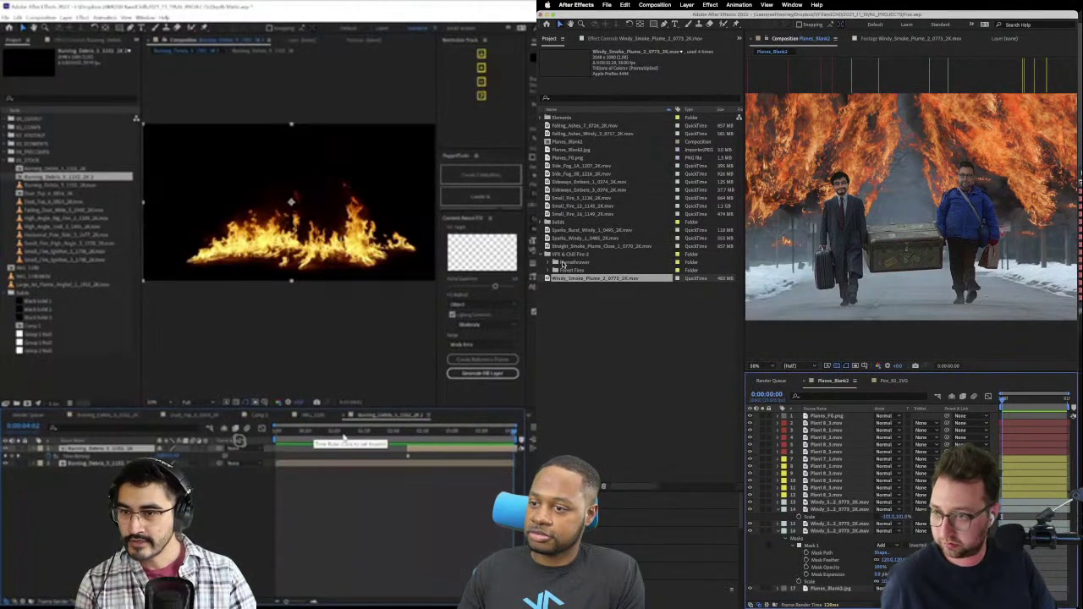
left_click(336, 434)
left_click_drag(336, 434, 384, 434)
left_click(549, 238)
double_click(547, 239)
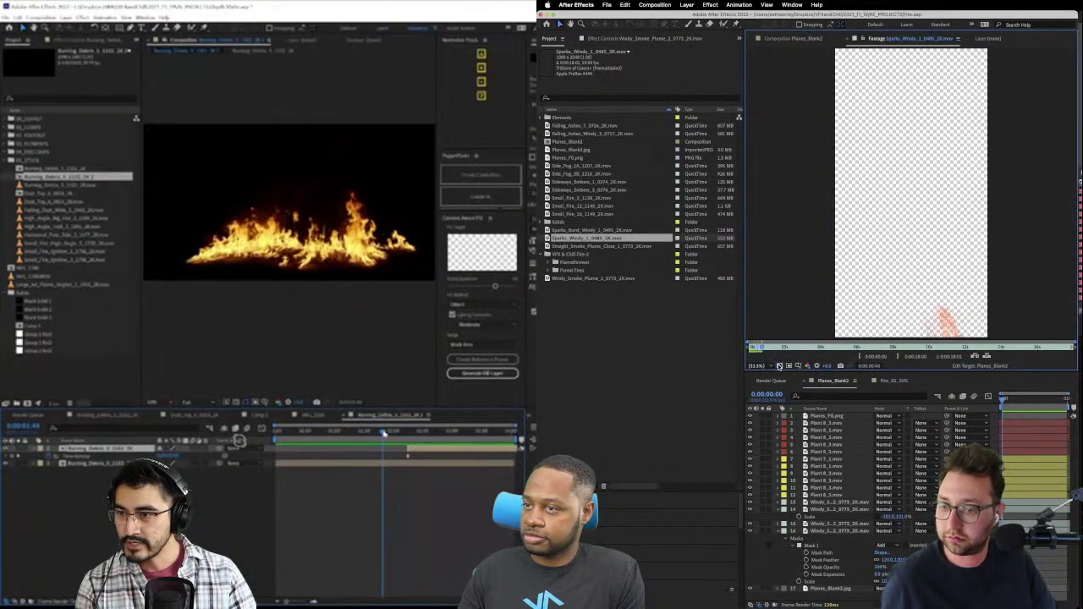
- Preview the sparks on black and add them to Planes_Blank2, one level lower in the stack
left_click(778, 365)
left_click_drag(973, 350, 956, 349)
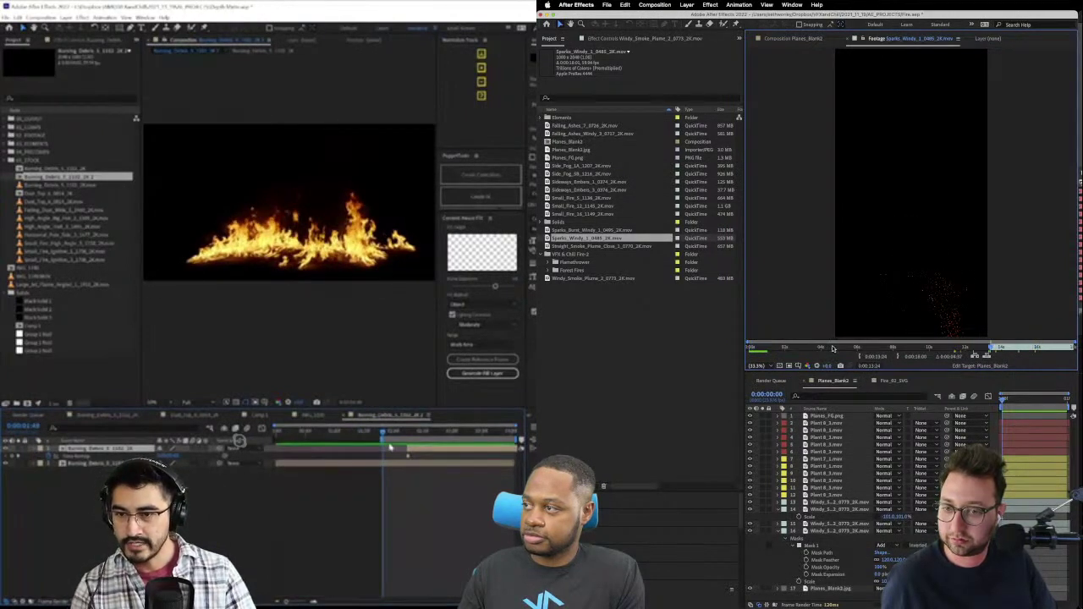
left_click(690, 319)
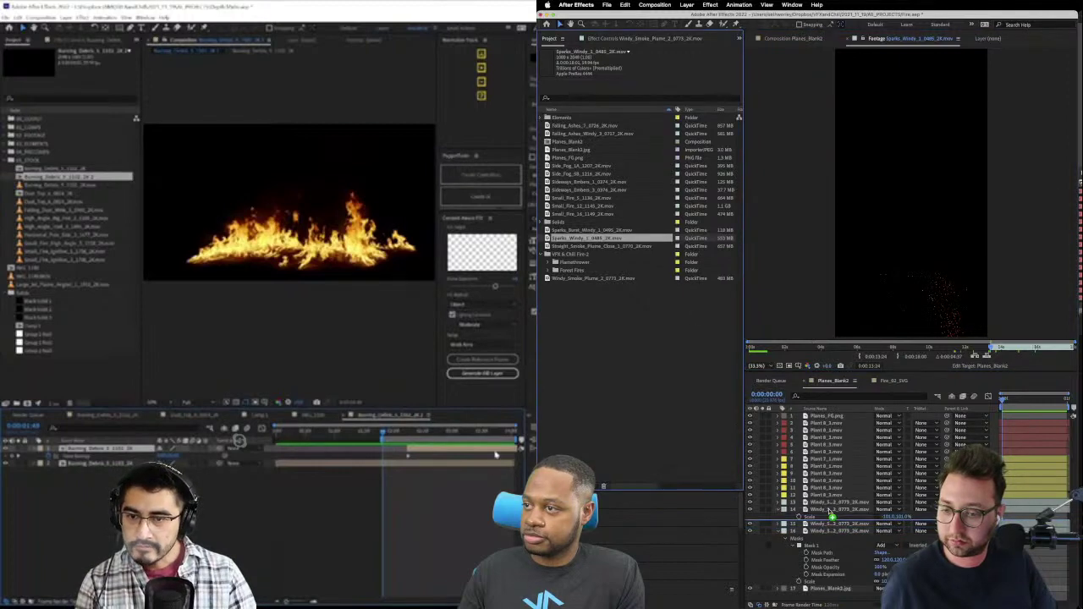
left_click(829, 503)
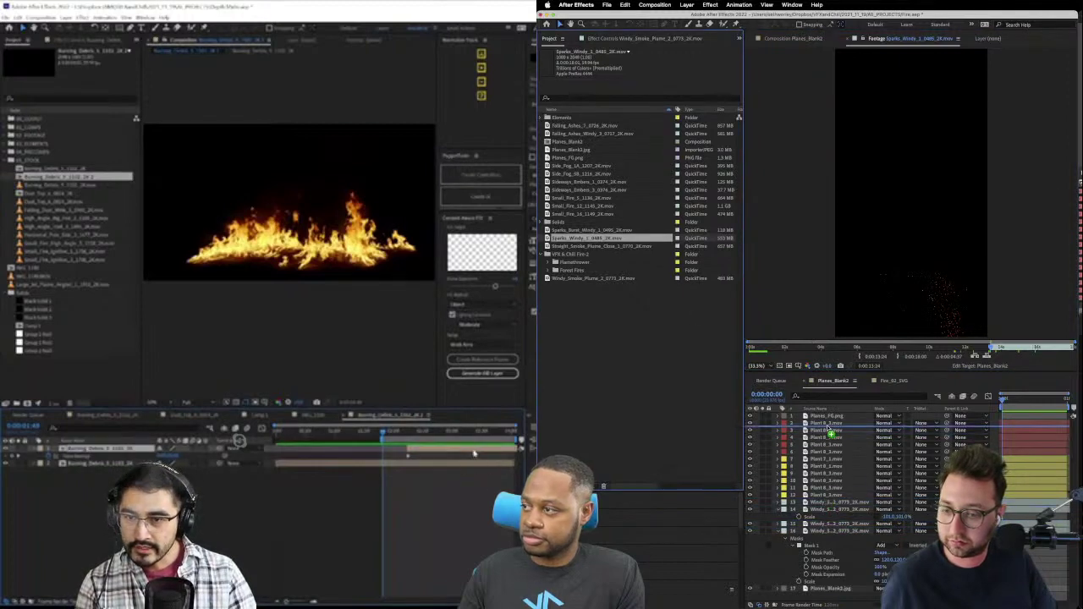
left_click_drag(829, 502, 854, 385)
key("ctrl+bracketleft")
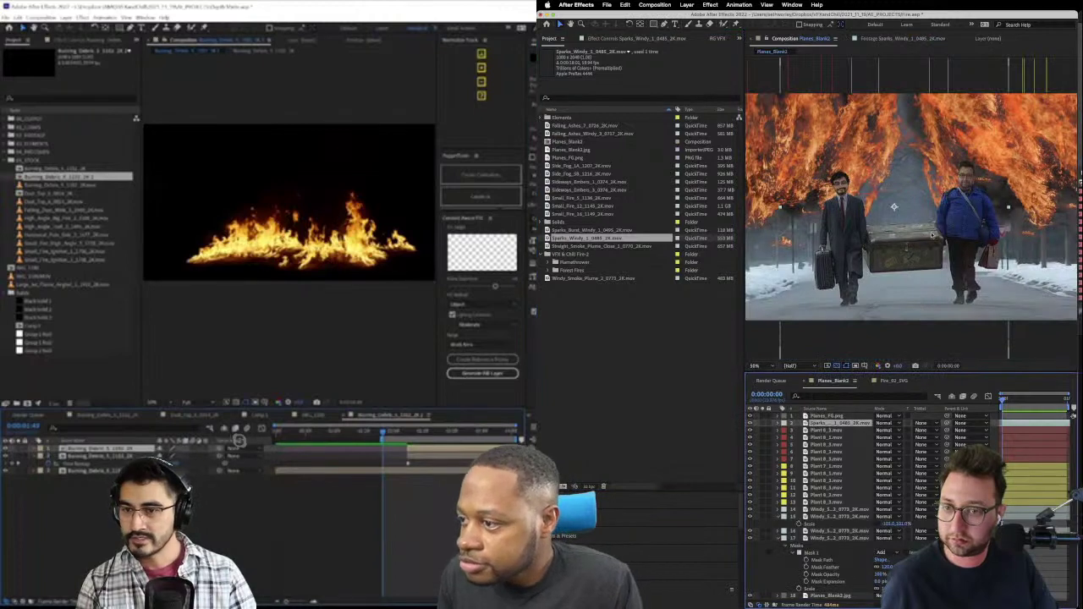
- Set the sparks layer to Screen blending and play back the composition preview
left_click(287, 451)
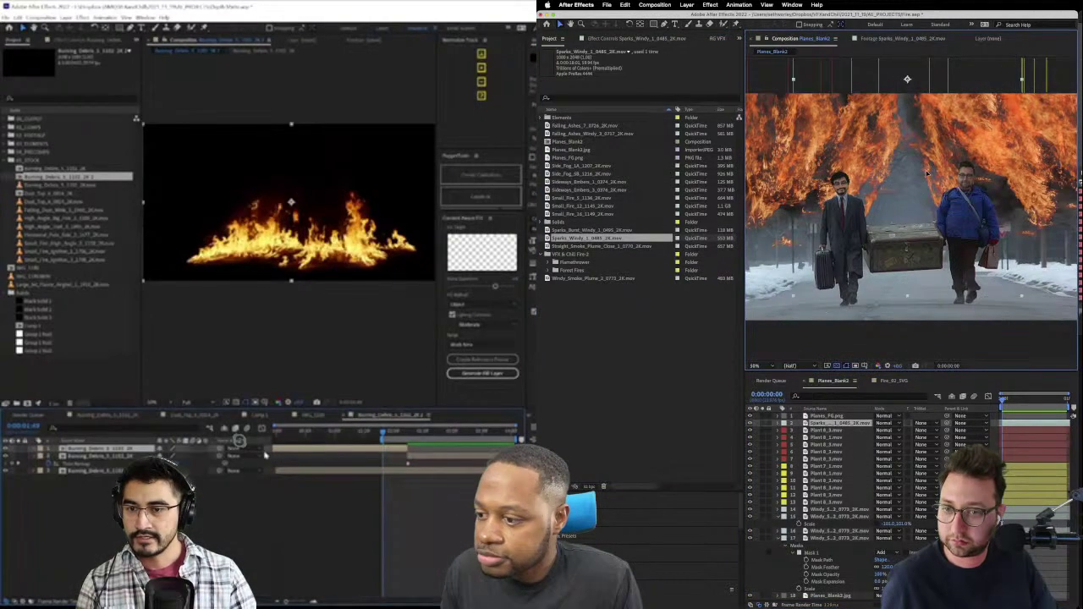
left_click(925, 169)
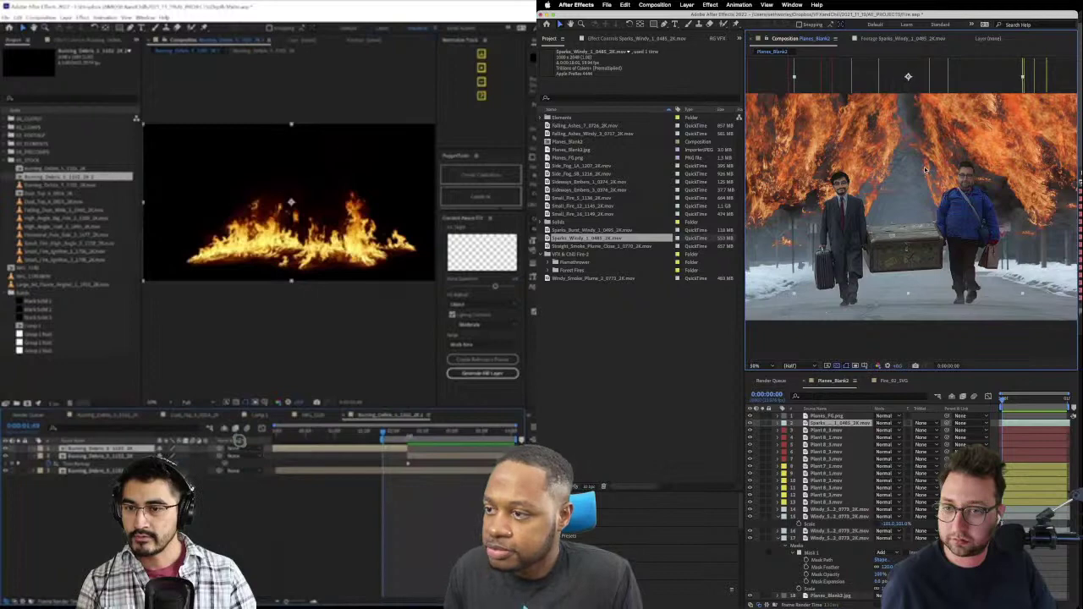
left_click(883, 422)
left_click(908, 335)
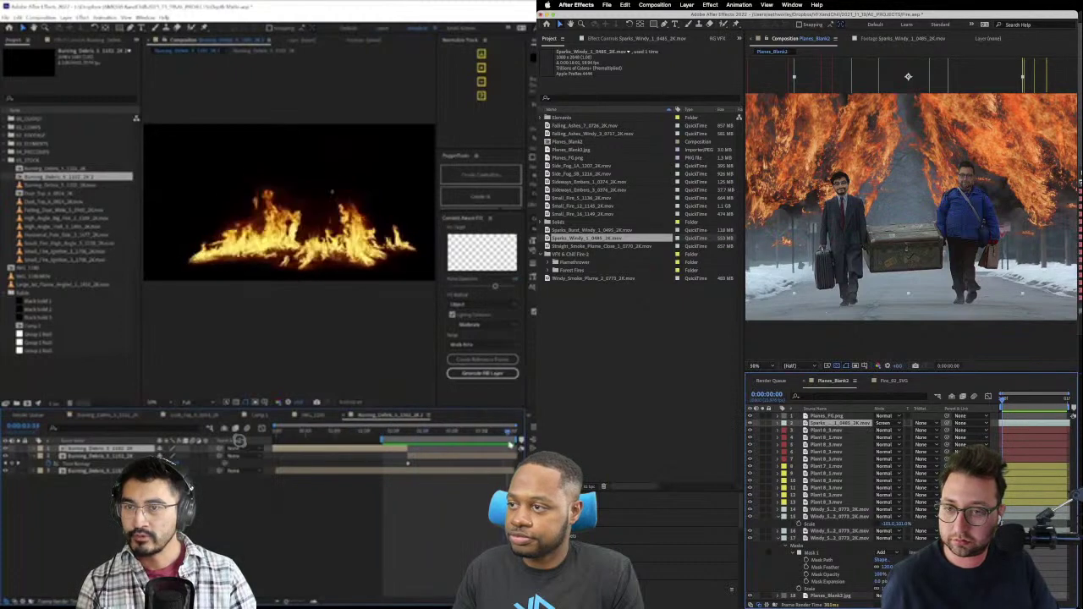
left_click(393, 451)
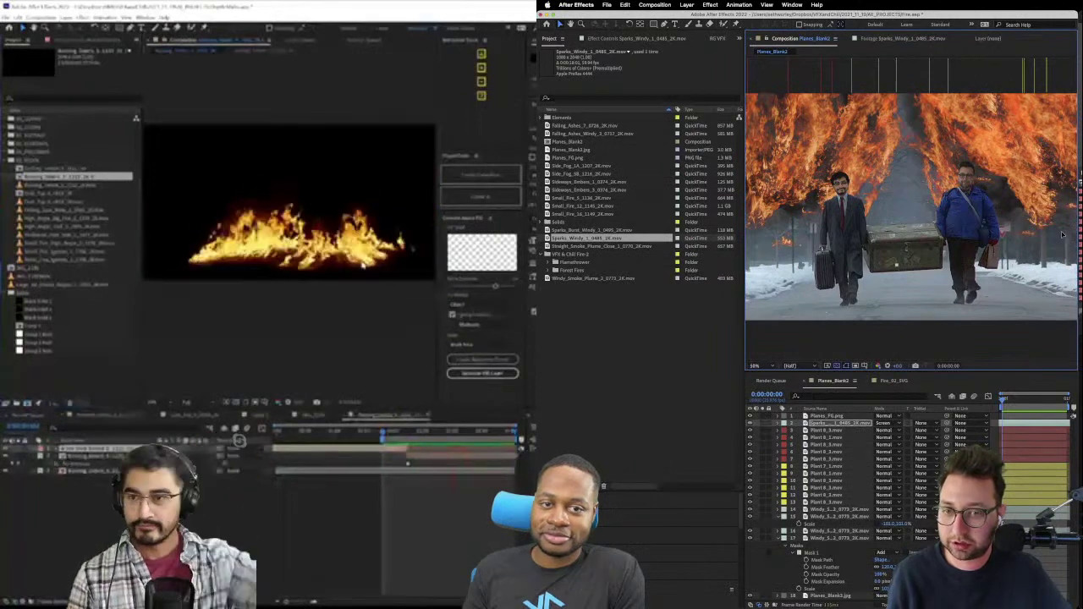
key("space")
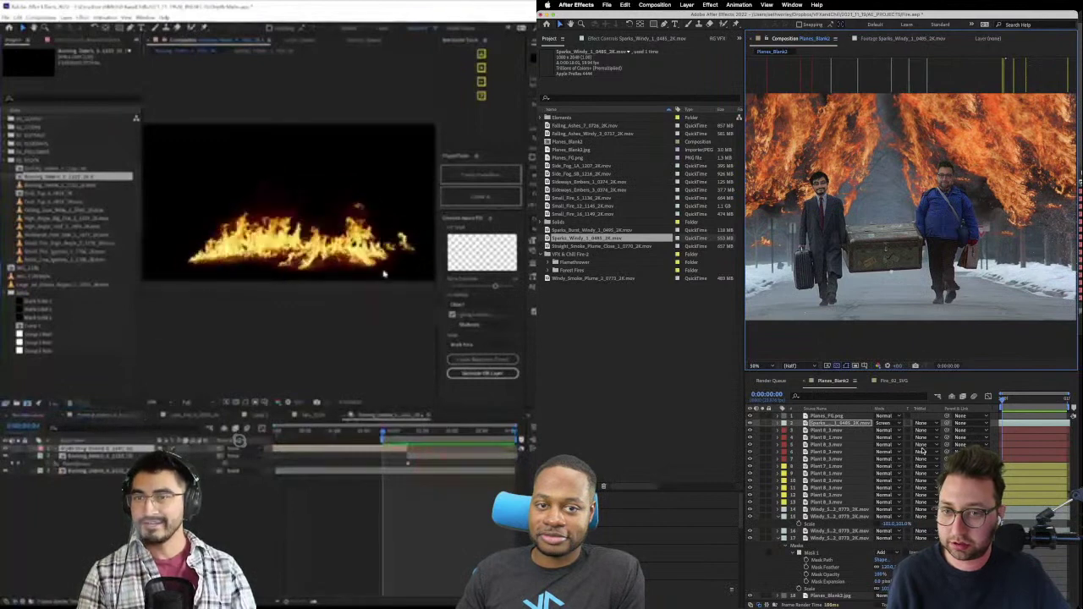
- Enlarge the sparks layer's scale and browse other fire clips in the project
key("s")
left_click_drag(885, 431, 906, 431)
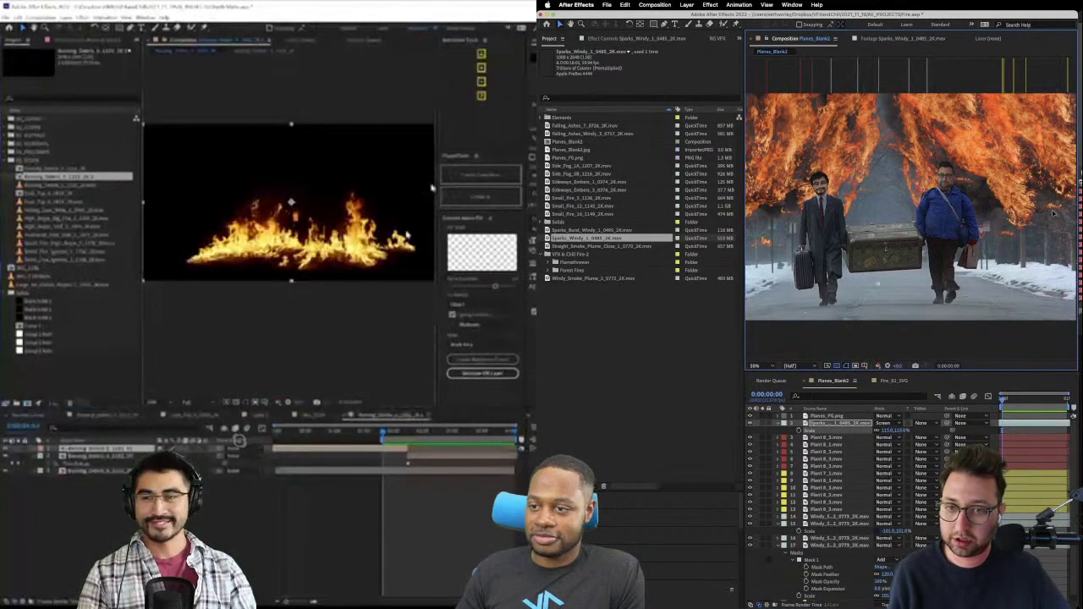
left_click(84, 243)
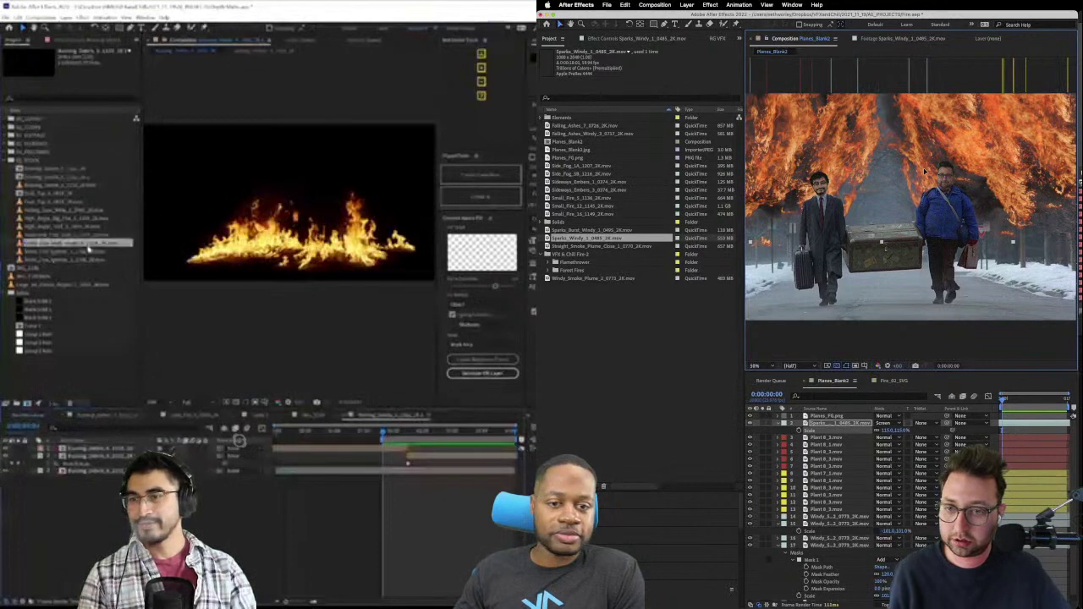
left_click(71, 218)
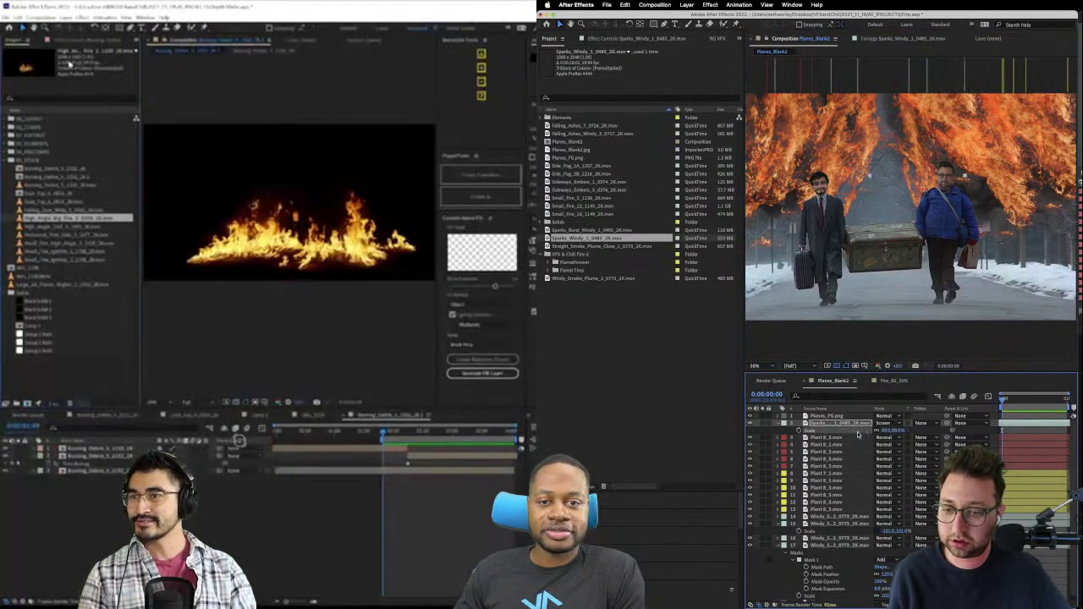
- Duplicate the sparks layer, give the copy a new scale and reposition it horizontally
left_click(928, 197)
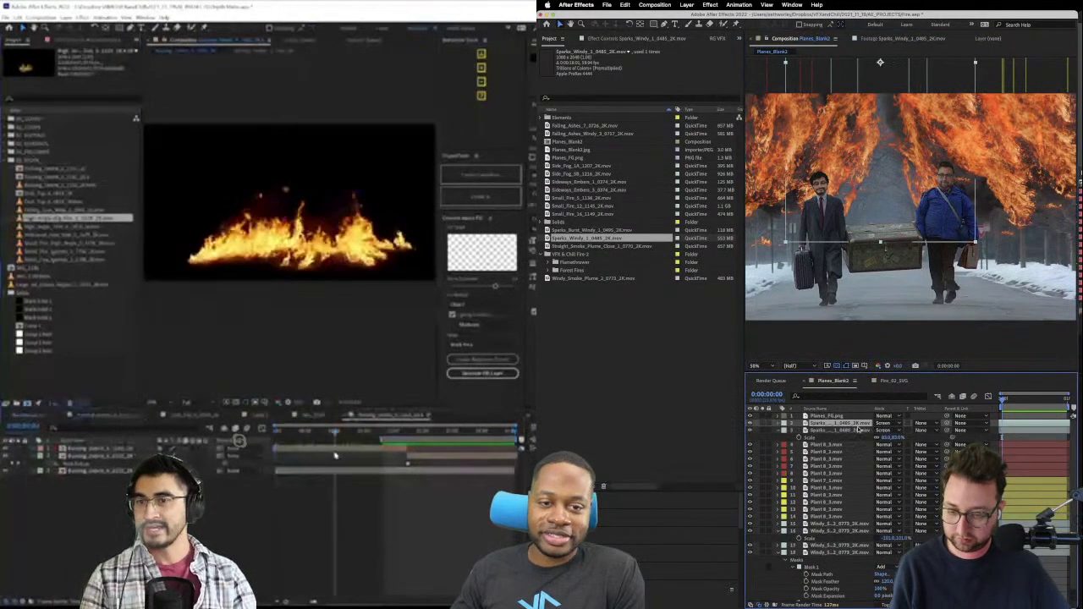
key("ctrl+d")
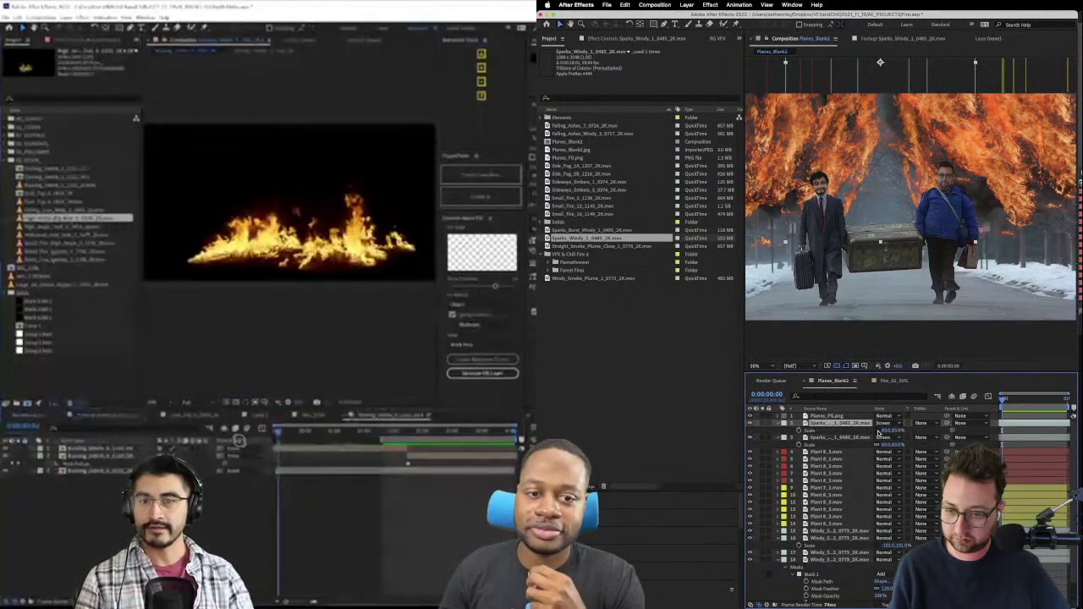
left_click(887, 430)
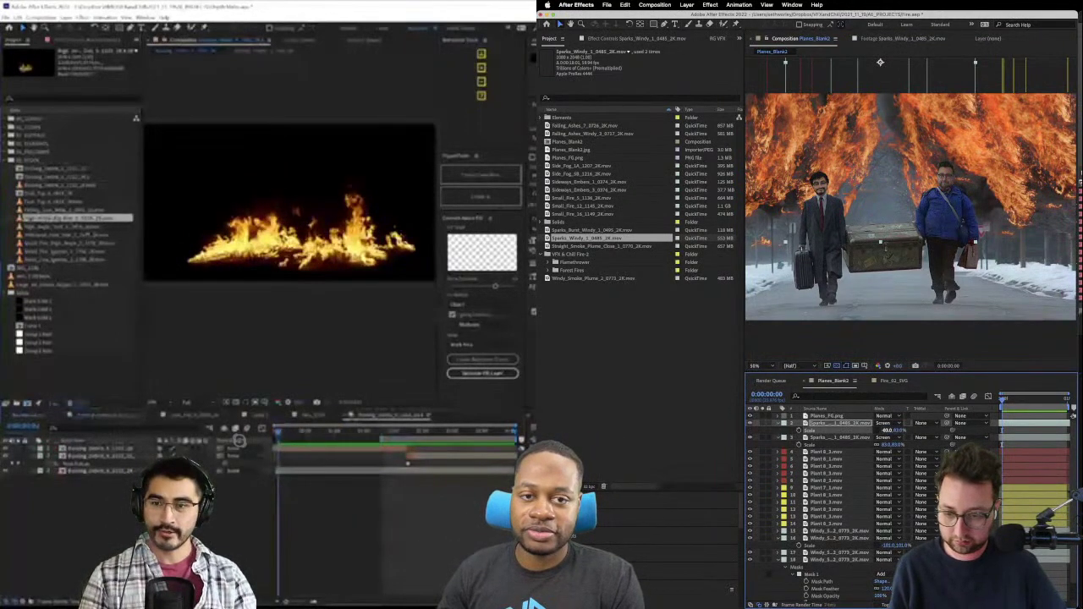
key("Return")
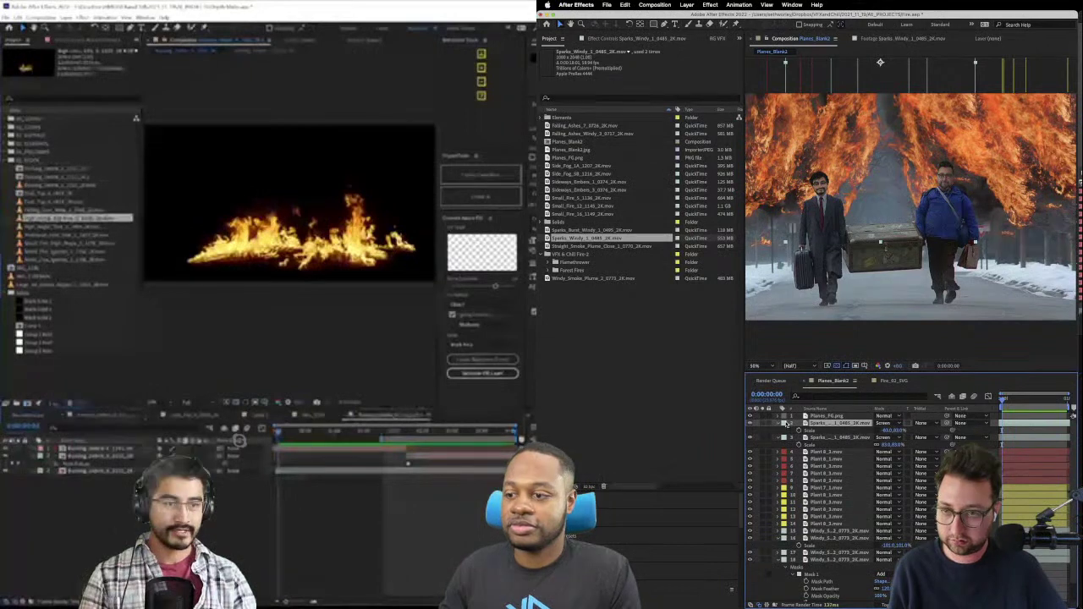
left_click_drag(902, 173, 862, 178)
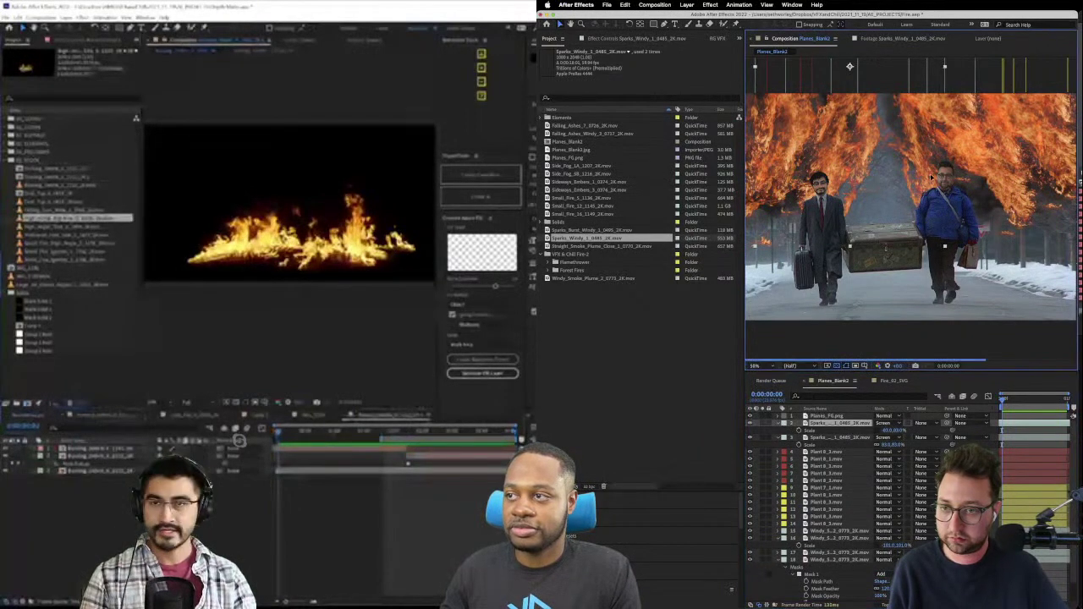
left_click_drag(930, 177, 996, 177)
left_click(47, 376)
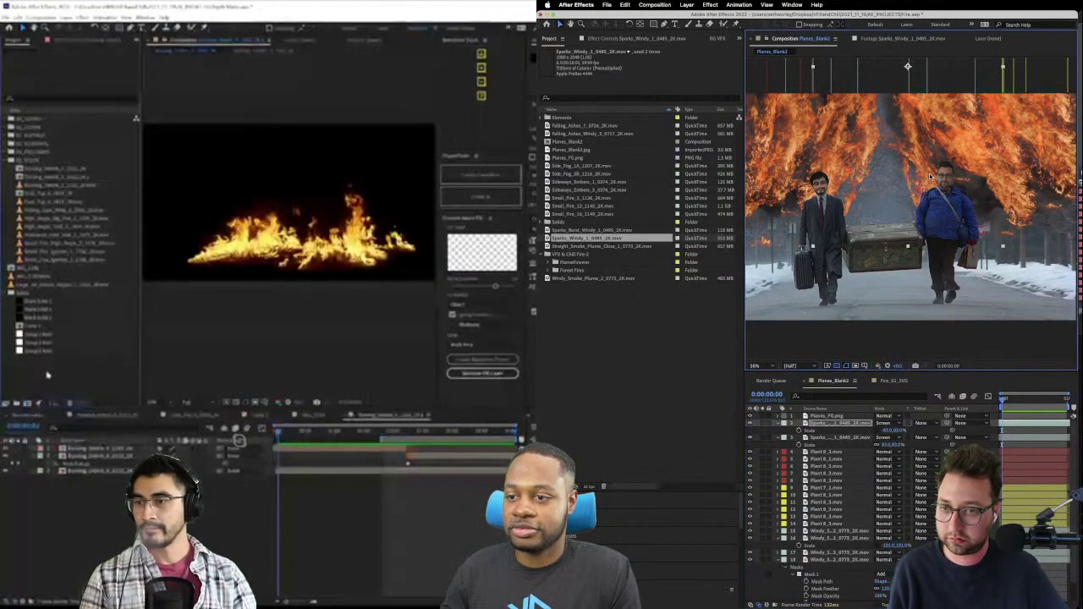
scroll(929, 176, "down", 2)
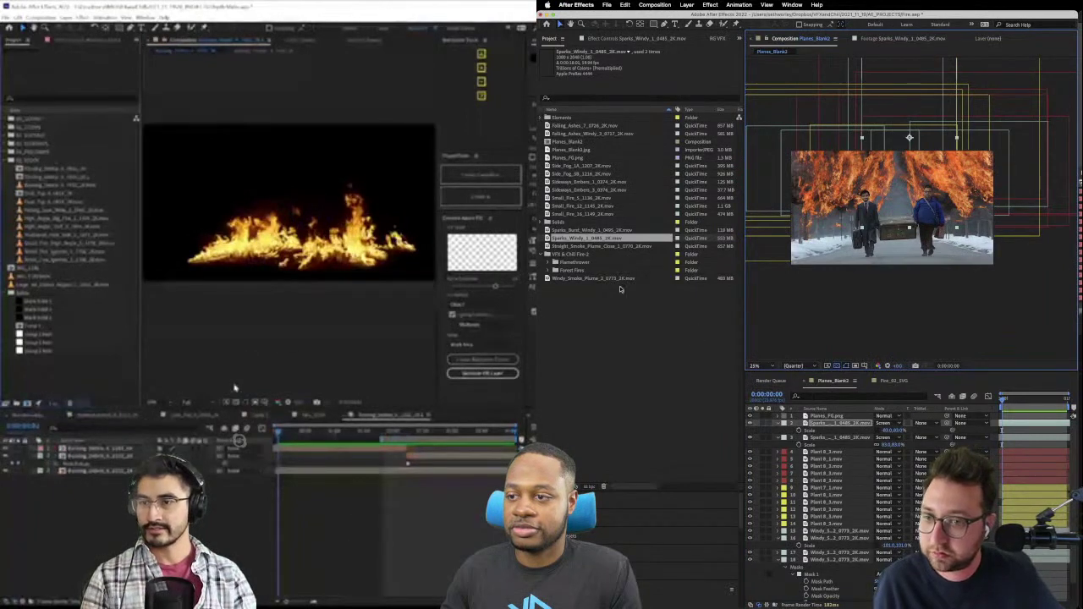
- Switch compositions and preview the Falling_Ashes_7_0726 and Falling_Ashes_Windy_3_0717 clips
left_click(318, 417)
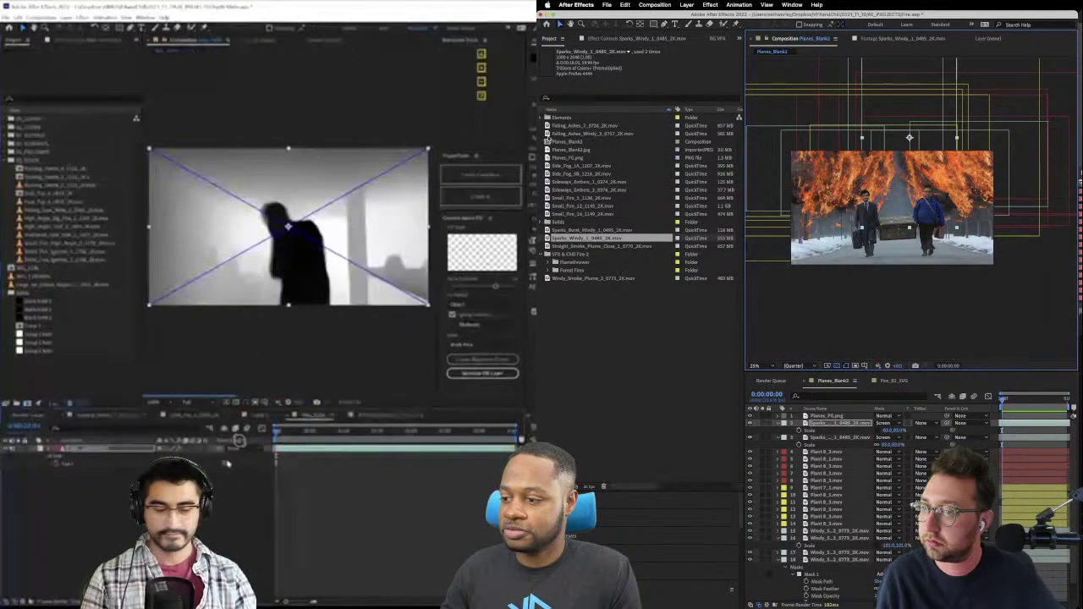
double_click(558, 125)
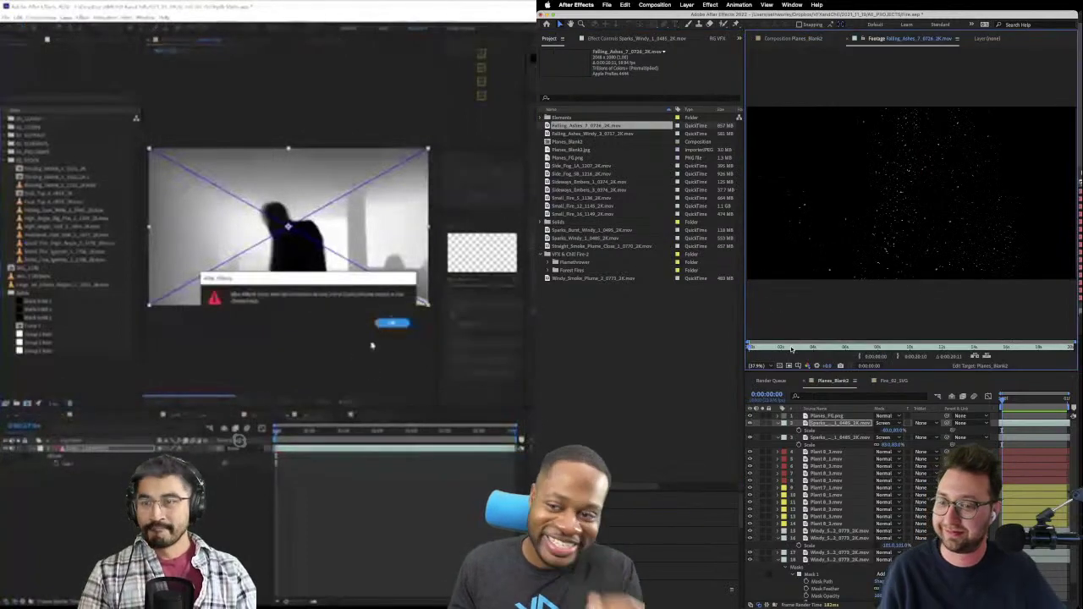
double_click(584, 133)
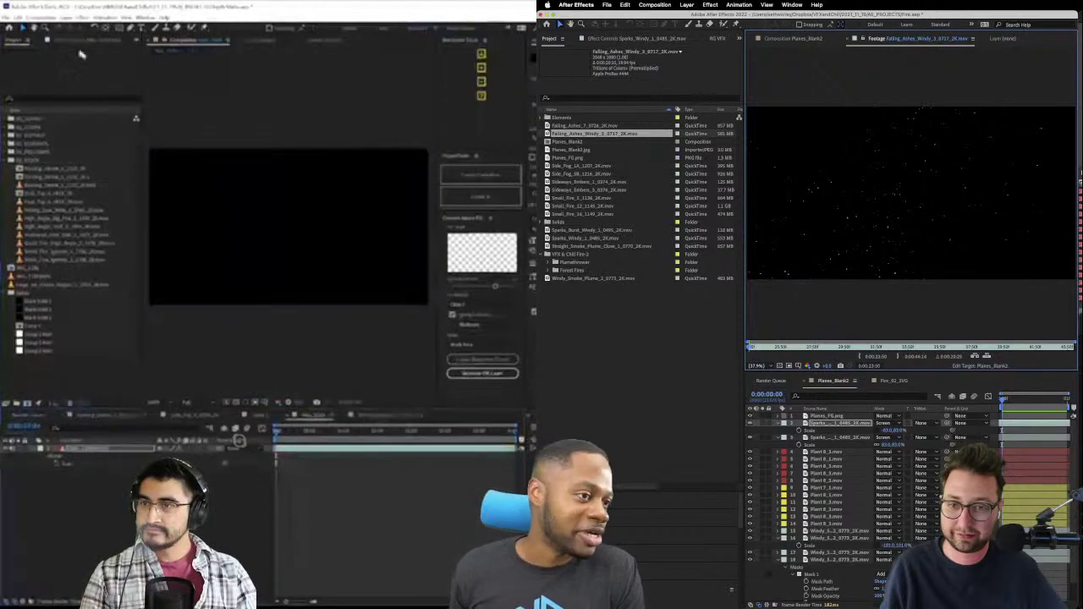
left_click(38, 40)
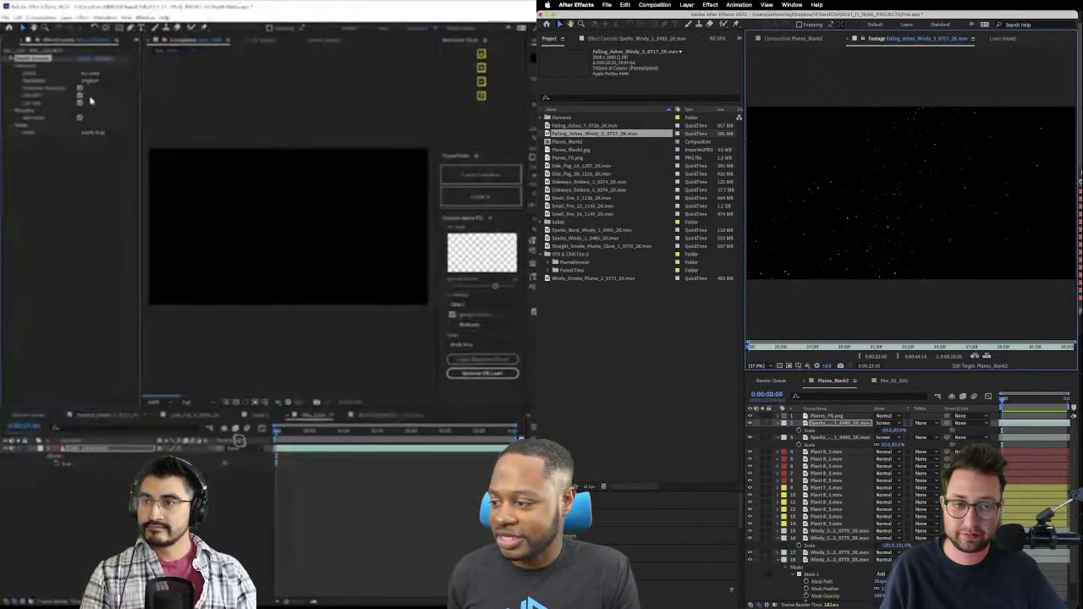
left_click_drag(779, 349, 817, 350)
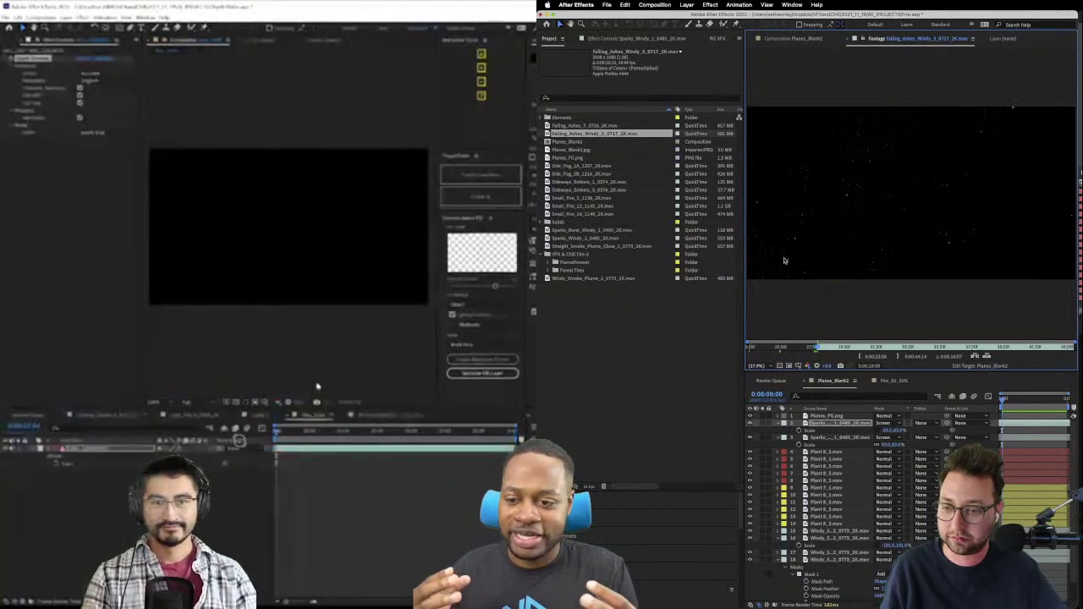
- Add Falling_Ashes_Windy_3_0717 as the top layer of Planes_Blank2 and reveal its Scale property
left_click(392, 322)
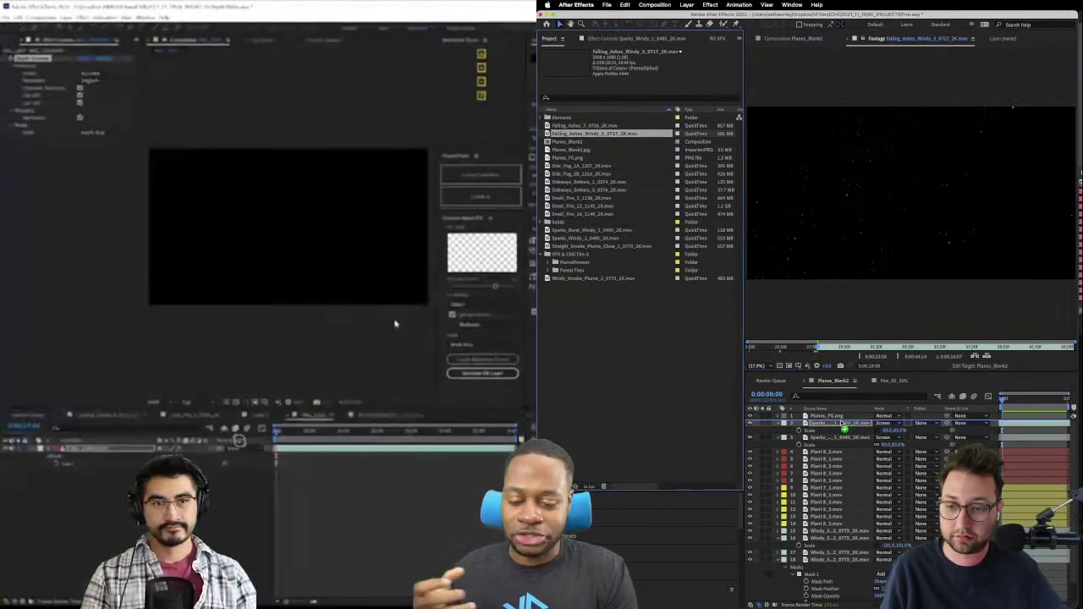
left_click_drag(833, 416, 833, 417)
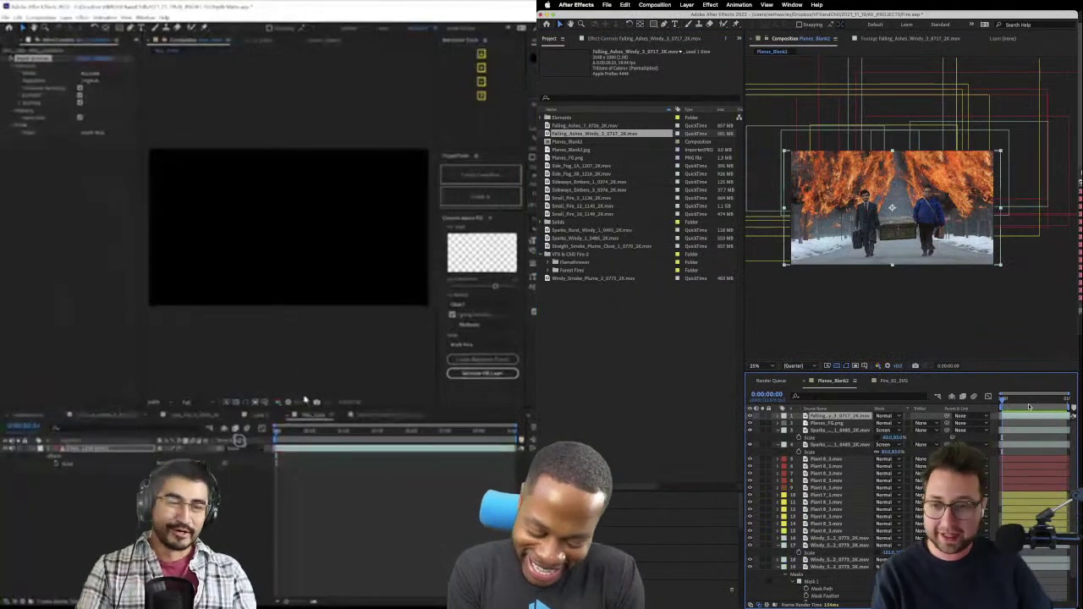
key("period")
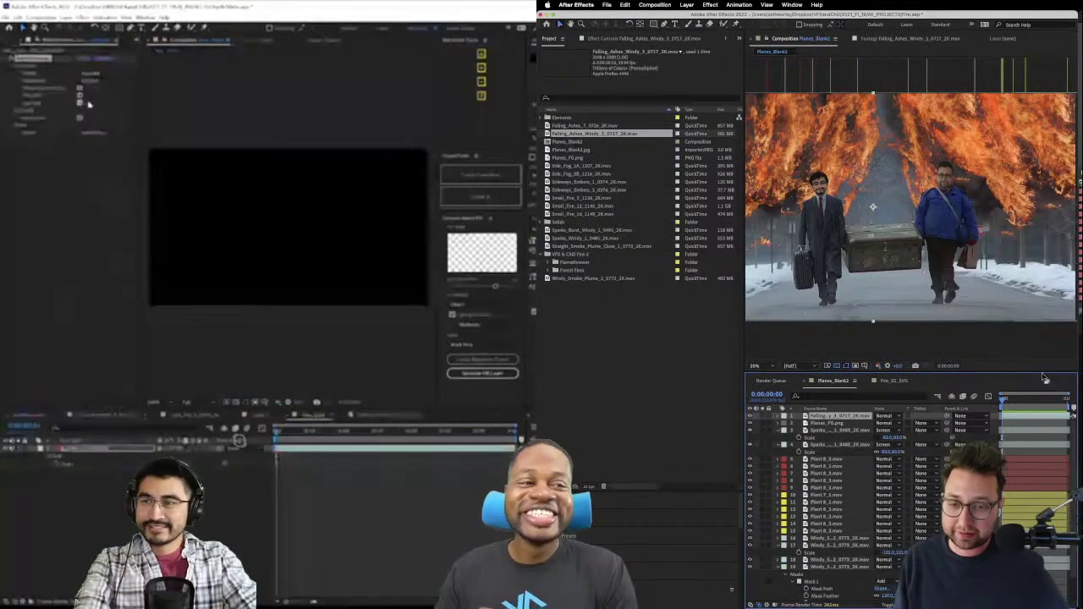
key("comma")
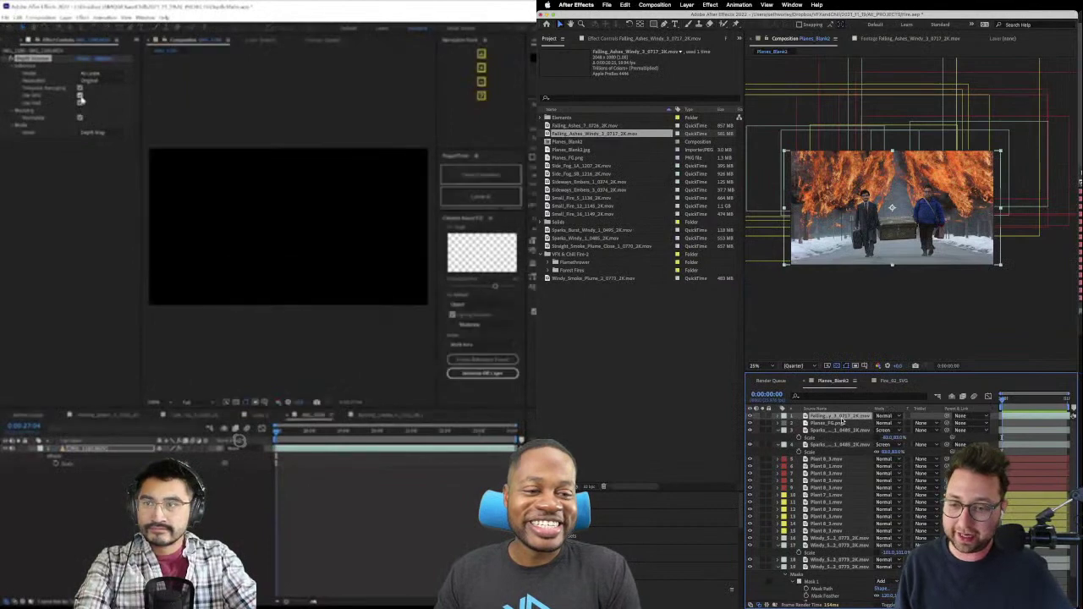
key("s")
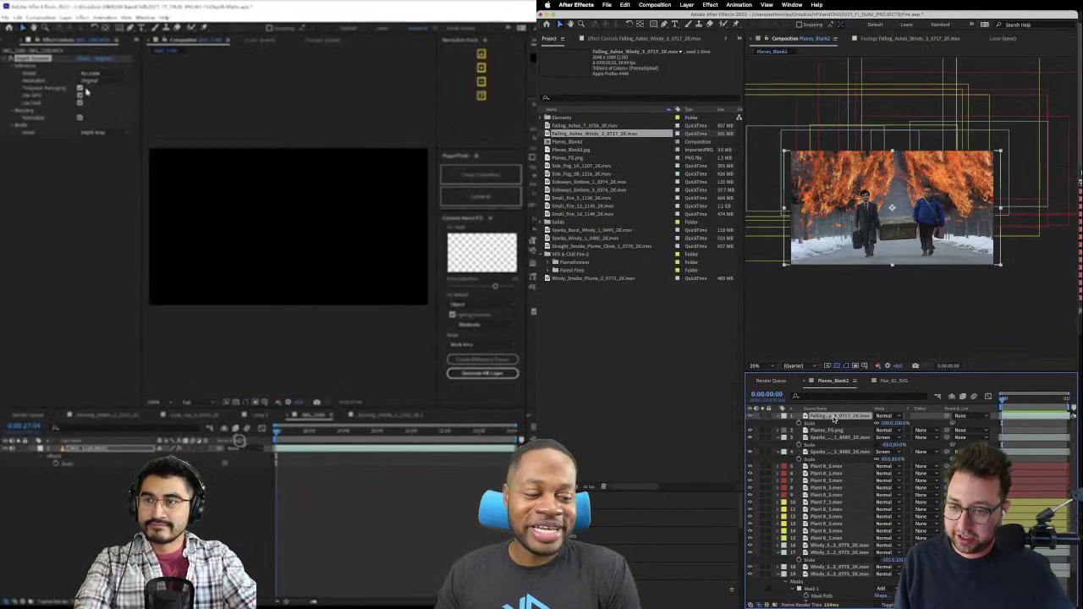
- Change the mode setting from Accurate, set viewer magnification to 50%, and preview Side_Fog_1A_1207_2K
left_click(99, 75)
left_click(108, 85)
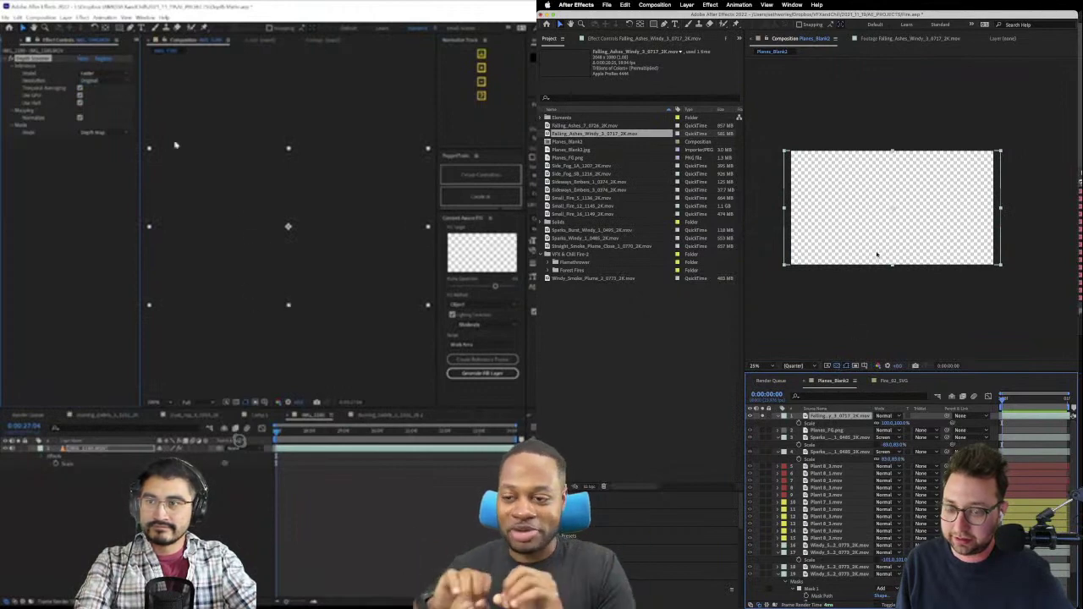
key("period")
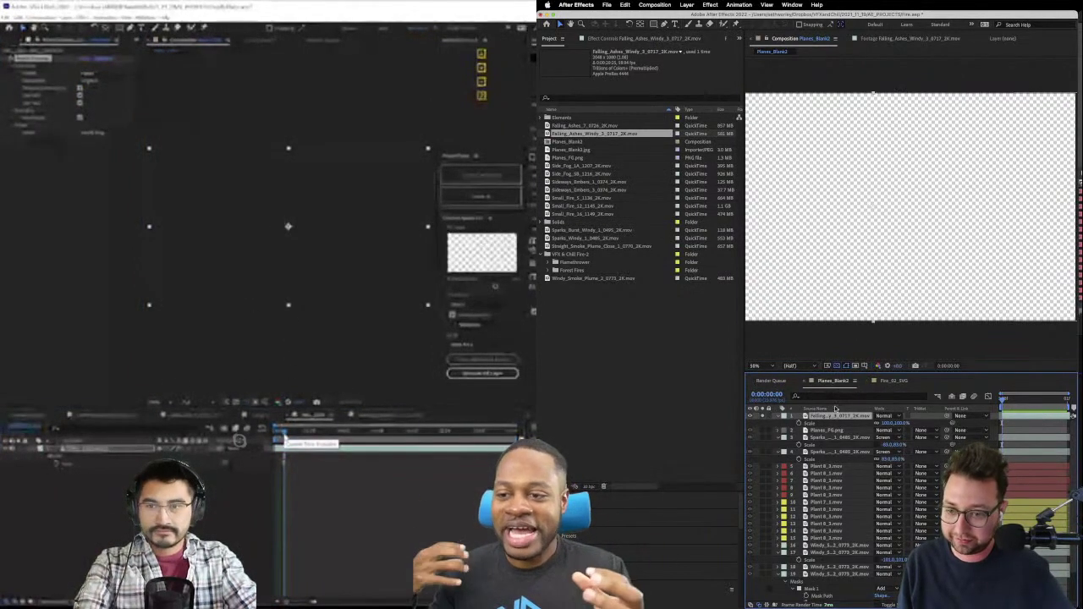
right_click(838, 417)
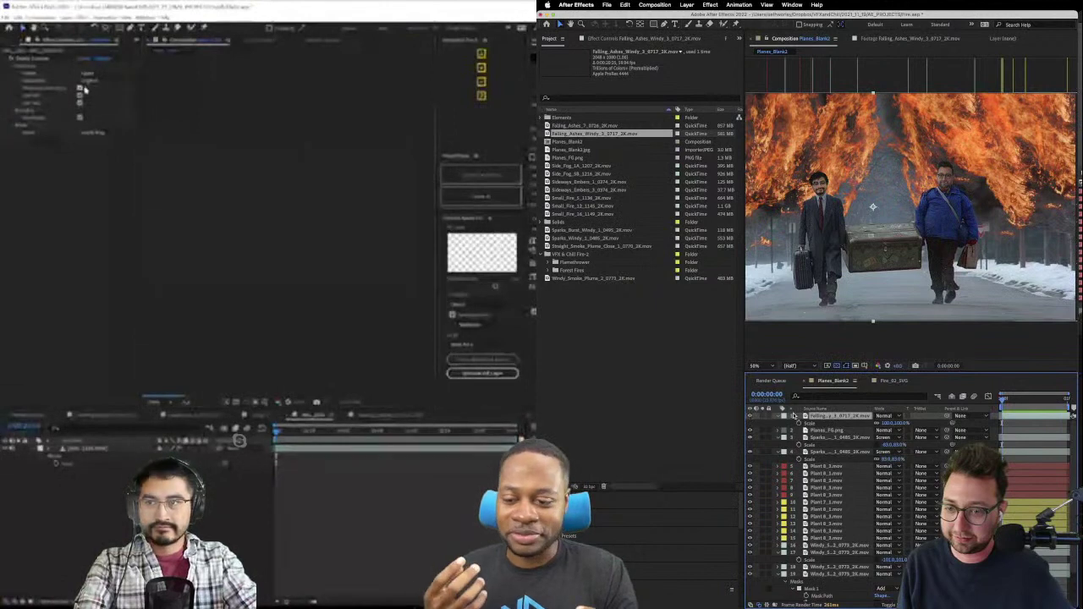
key("comma")
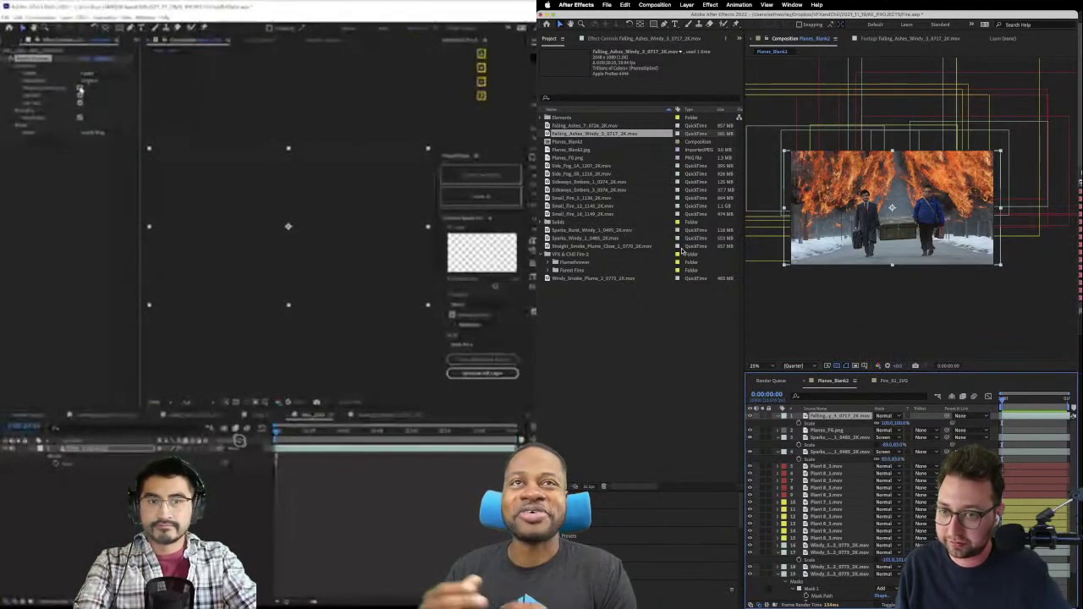
scroll(850, 217, "up", 4)
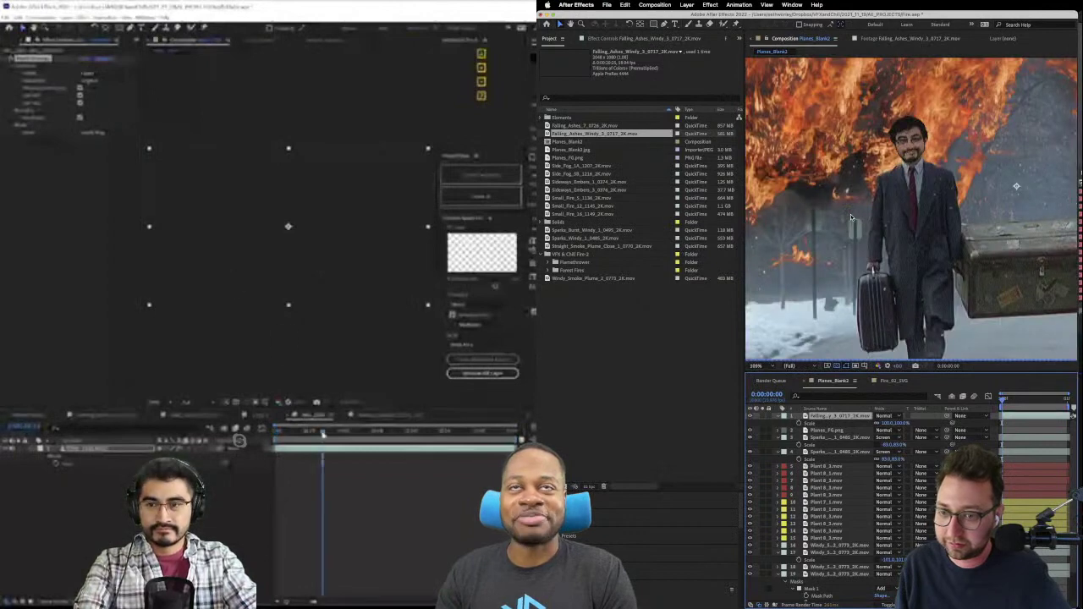
scroll(851, 216, "down", 4)
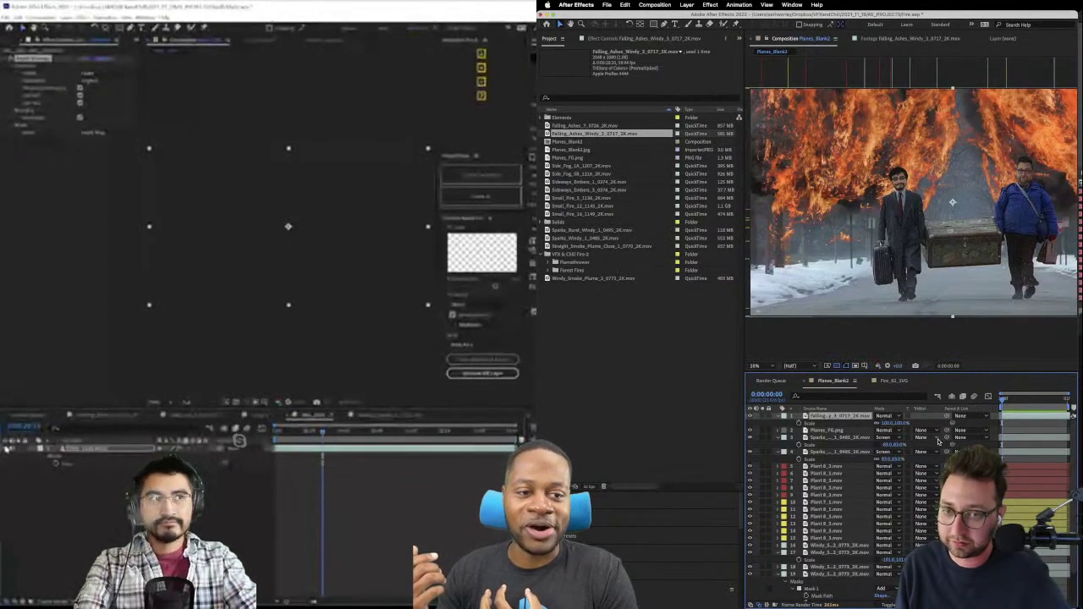
left_click(754, 366)
left_click(796, 305)
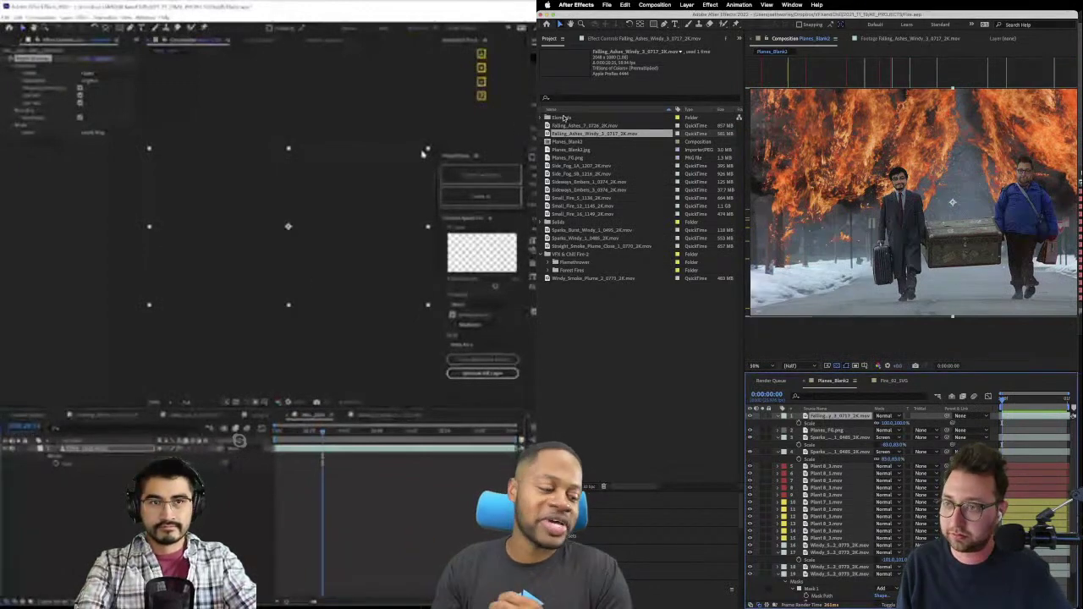
double_click(567, 167)
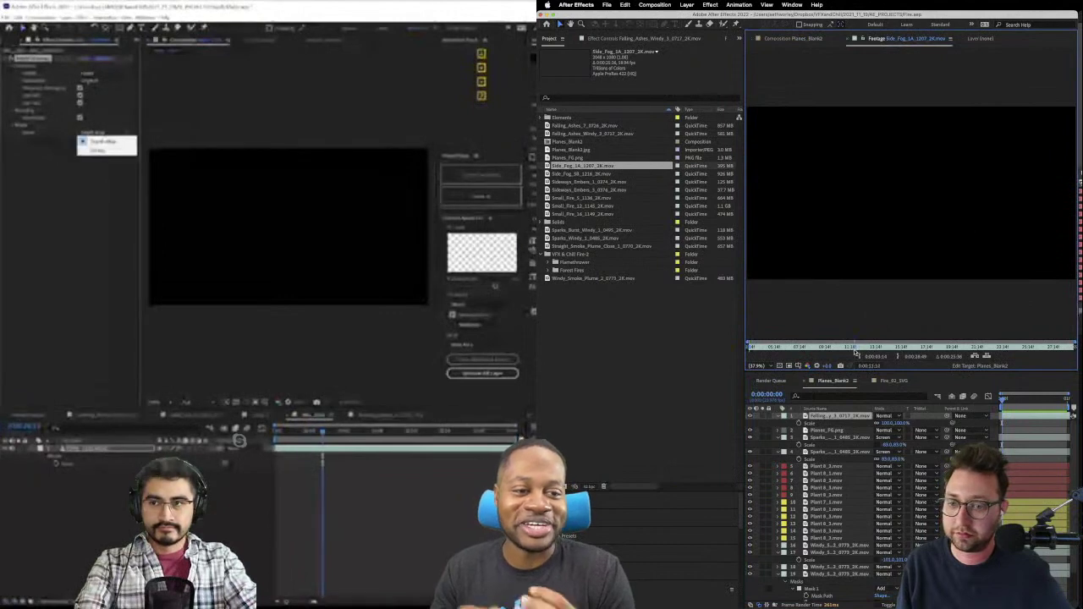
- Scrub through the Side_Fog_1A_1207_2K clip, then open and cancel the Import File dialog
left_click_drag(863, 351, 1020, 352)
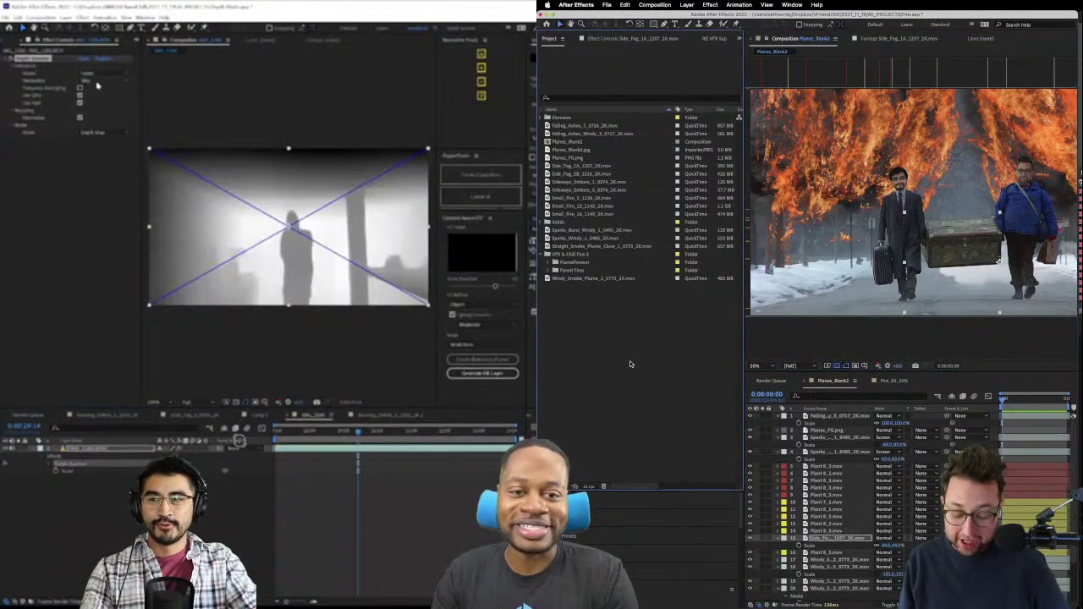
double_click(630, 364)
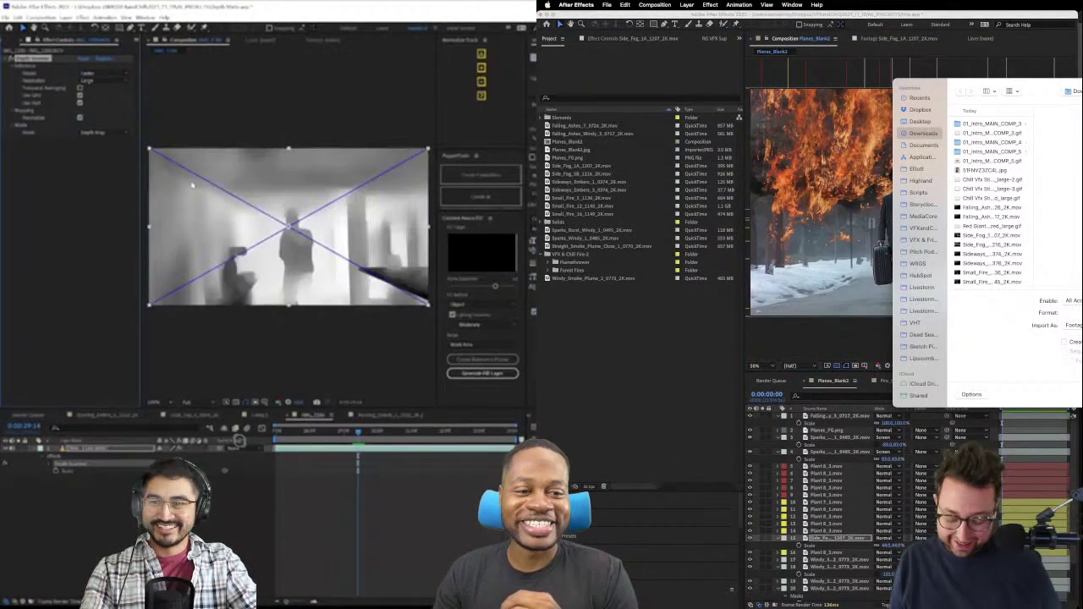
key("super+f")
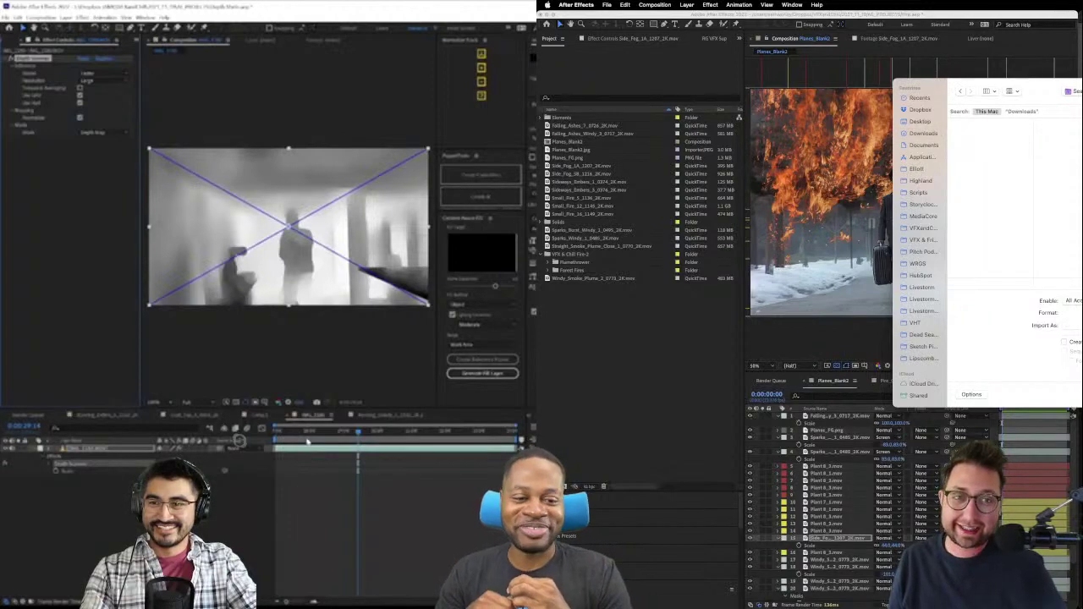
key("Escape")
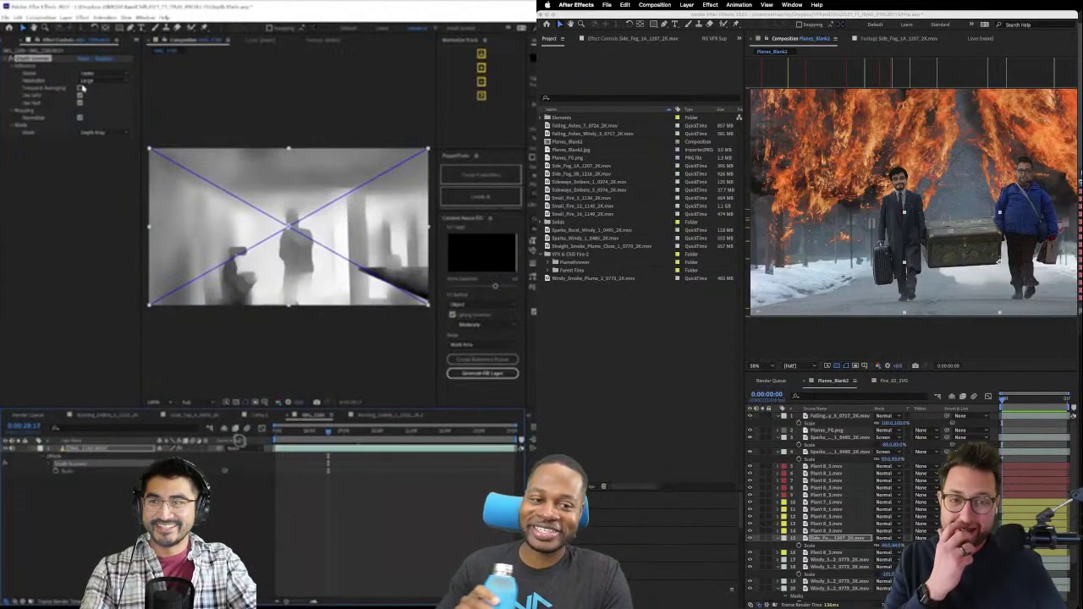
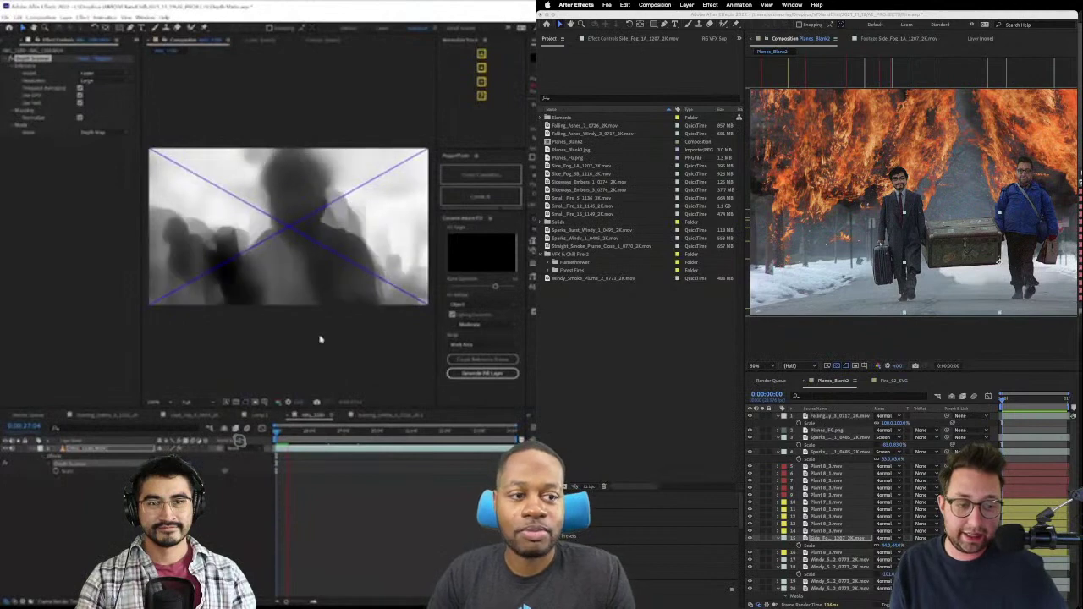
- Import Films - Tempo.mov into the Project panel and open it in the Footage viewer
left_click_drag(558, 254, 609, 165)
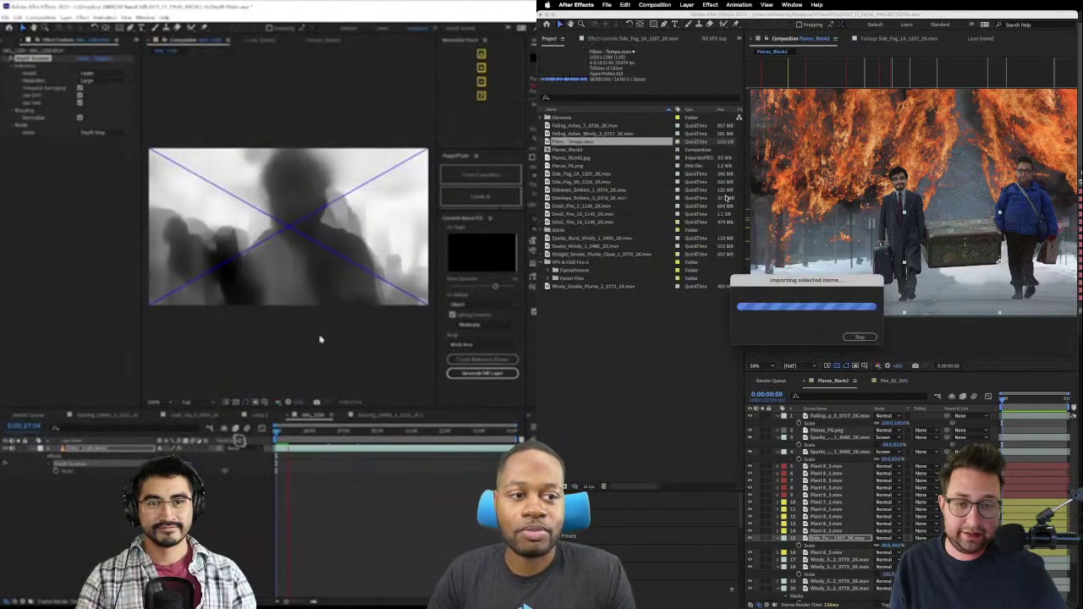
double_click(548, 142)
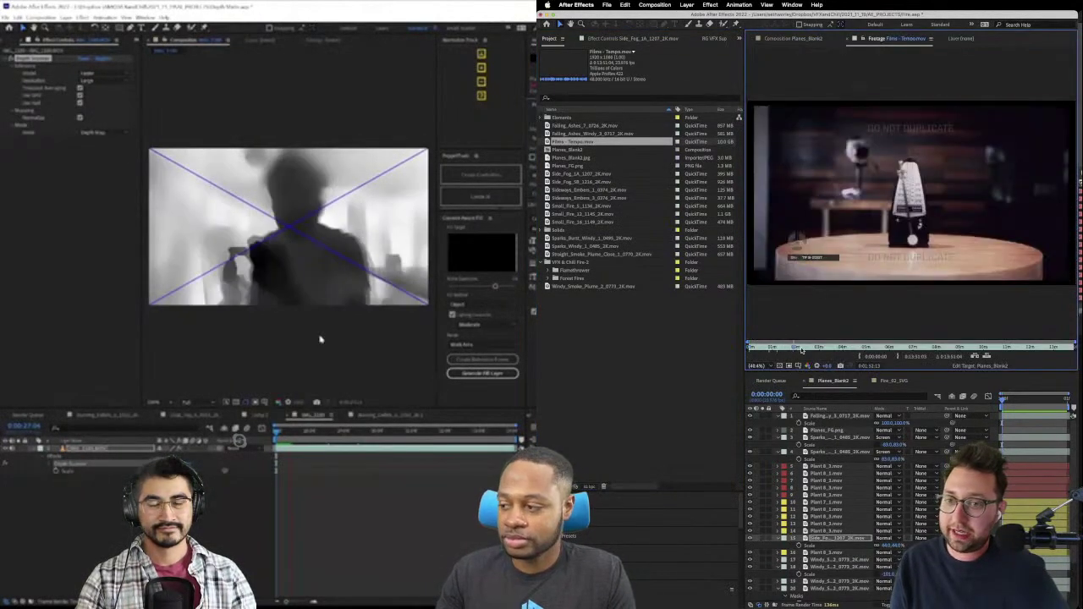
mouse_move(802, 350)
left_mouse_down()
mouse_move(876, 352)
mouse_move(853, 354)
left_mouse_up()
- Maximize the footage view and scrub to the man's close-up and the lab shot
key("grave")
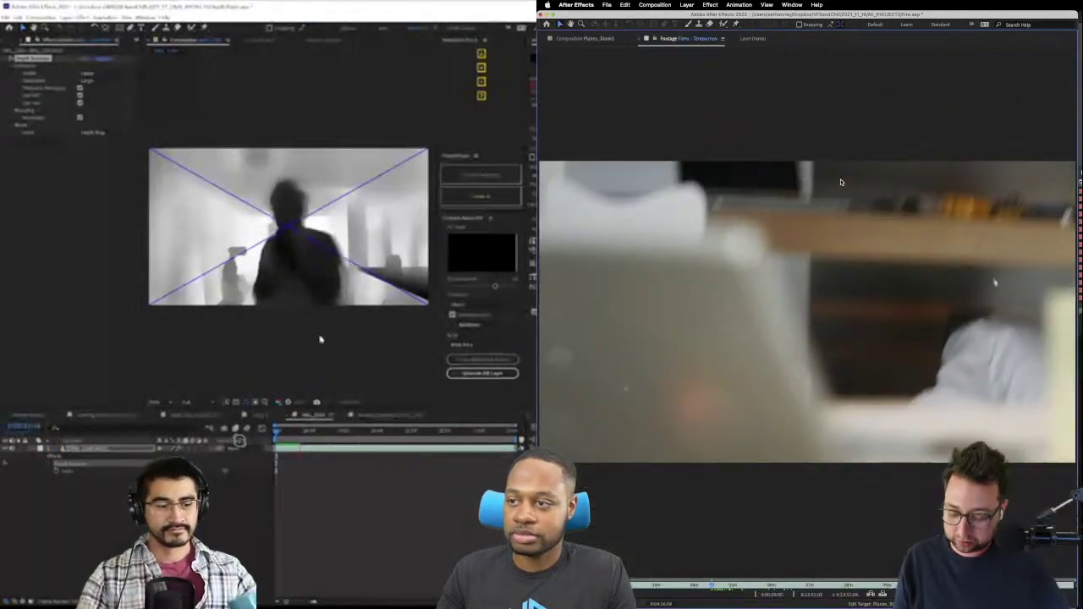
left_click_drag(695, 590, 700, 588)
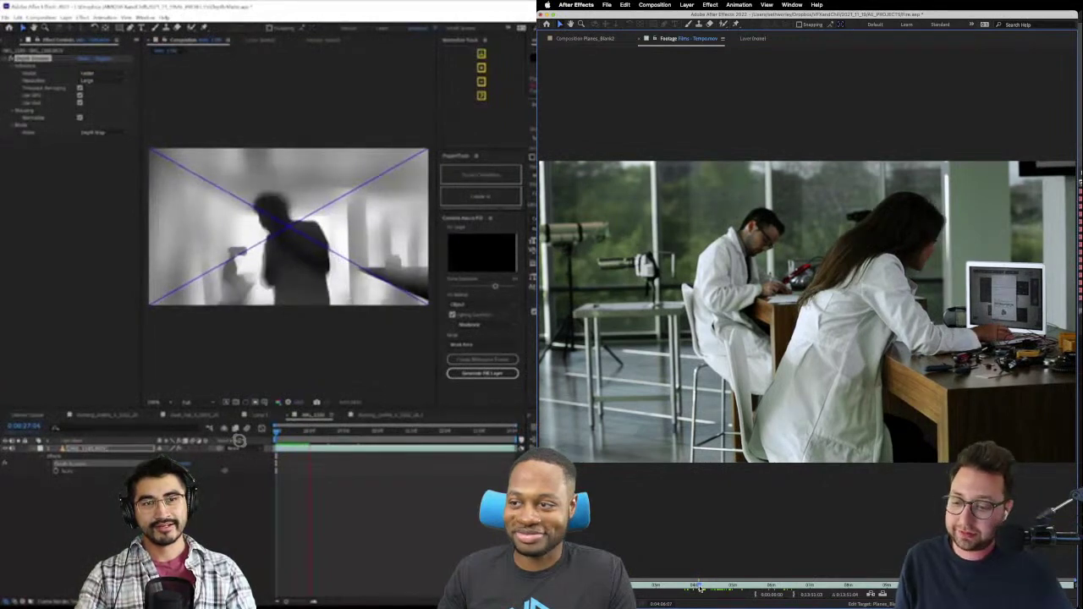
left_click_drag(699, 588, 702, 589)
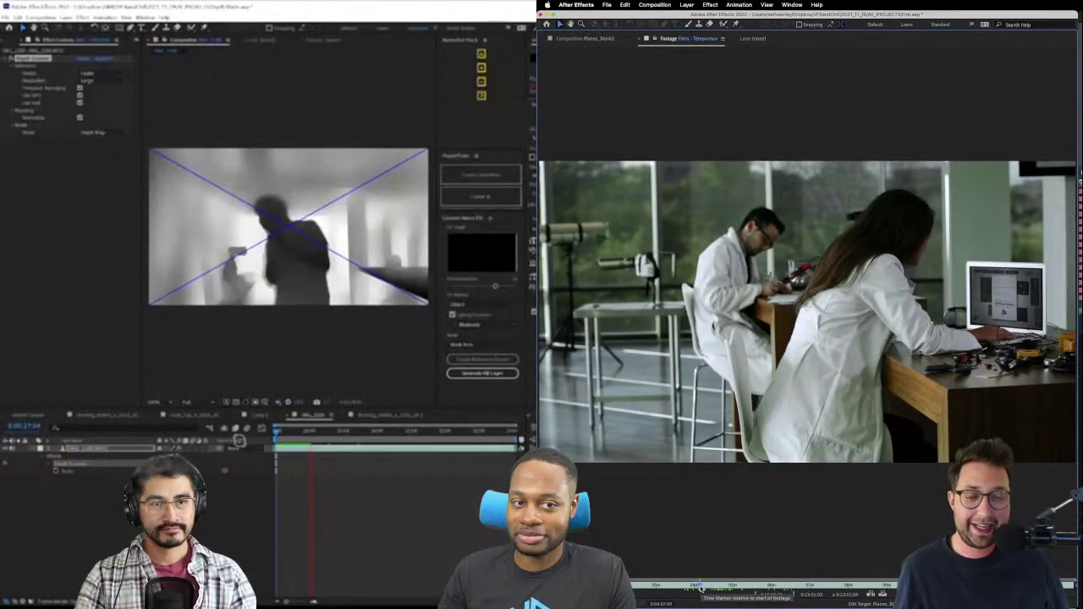
left_click_drag(702, 589, 701, 589)
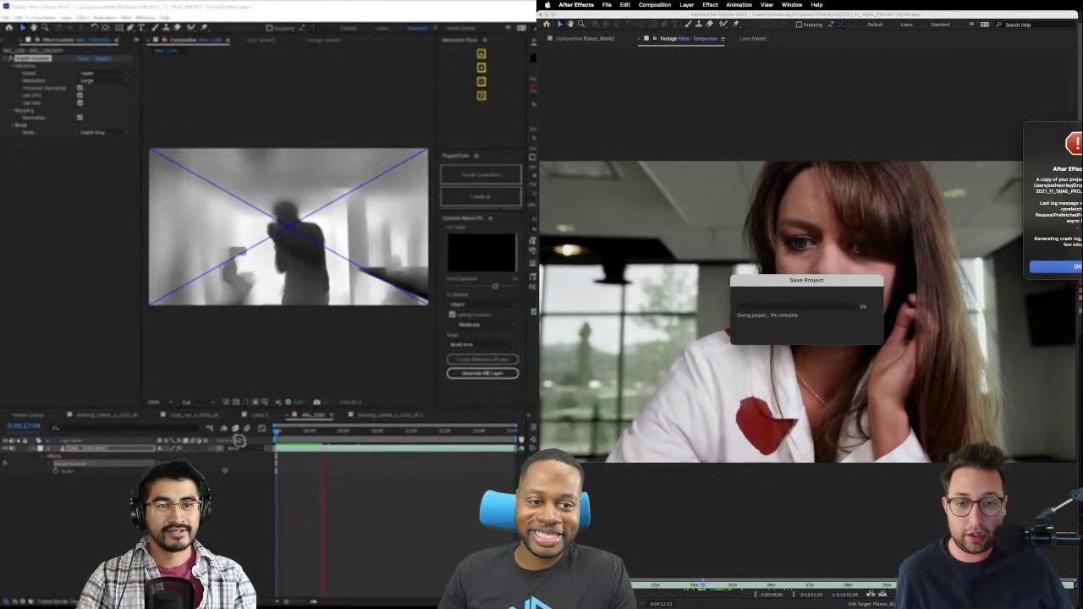
- Dismiss the crash alert, then bring OBS forward and scrub through the depth-map shot
left_click_drag(1081, 156, 930, 129)
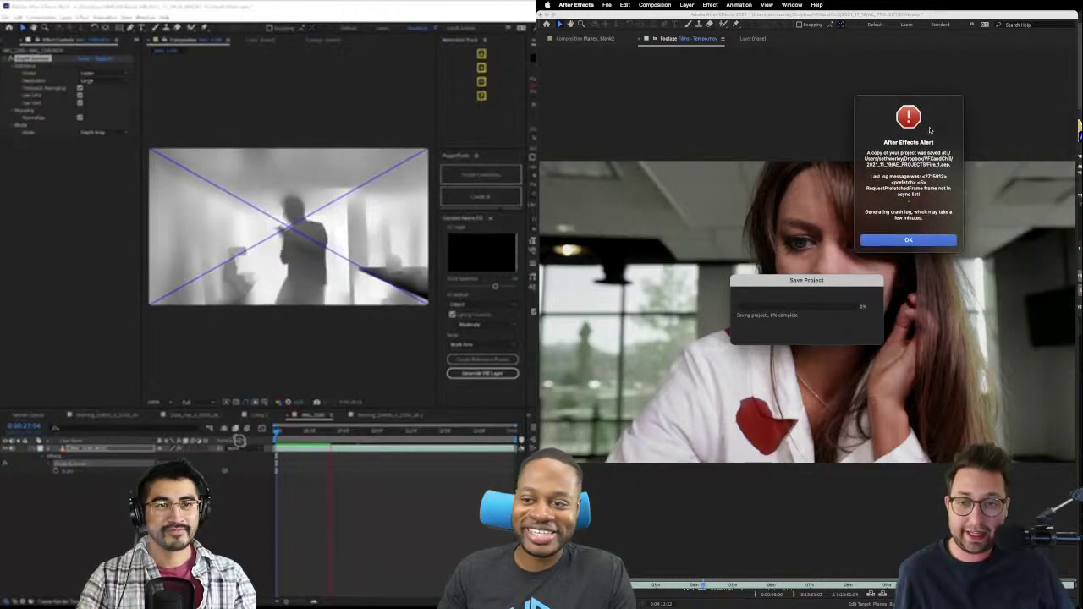
left_click(901, 241)
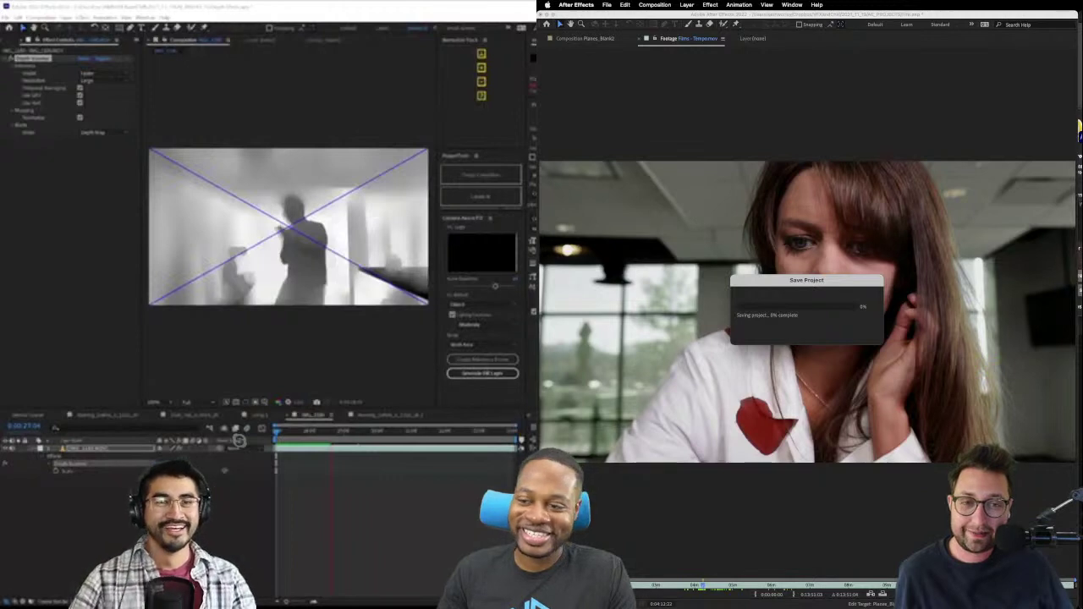
mouse_move(741, 592)
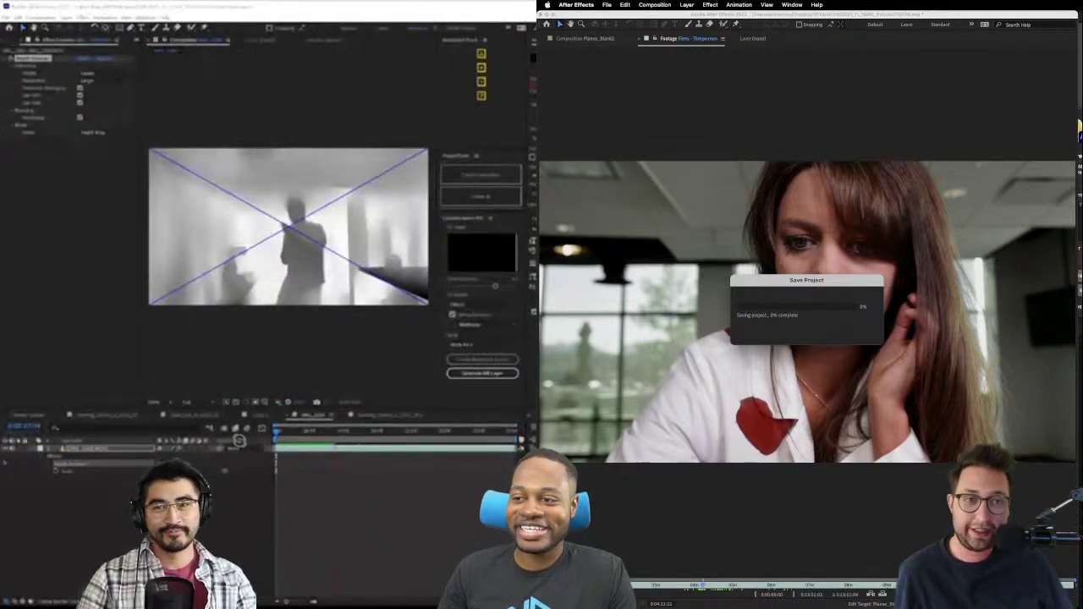
left_click(412, 276)
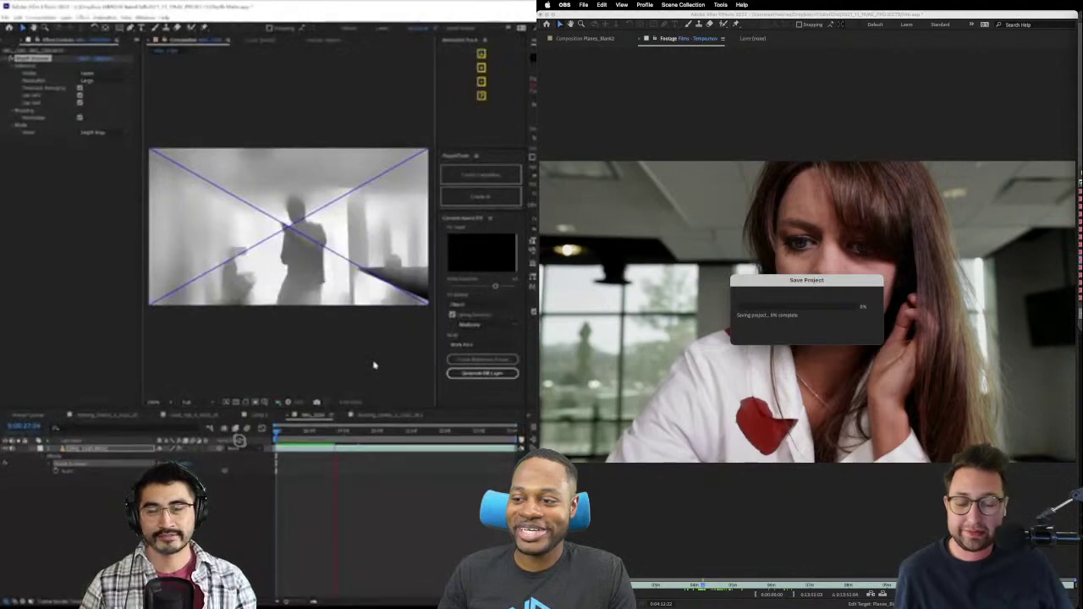
left_click(291, 434)
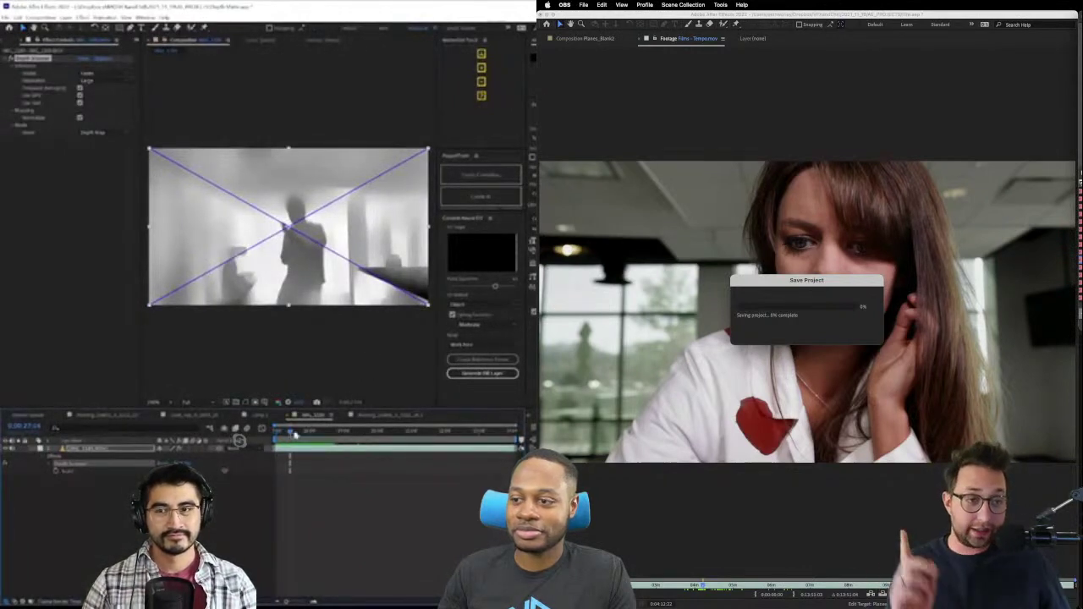
mouse_move(295, 434)
left_mouse_down()
mouse_move(314, 439)
mouse_move(298, 446)
left_mouse_up()
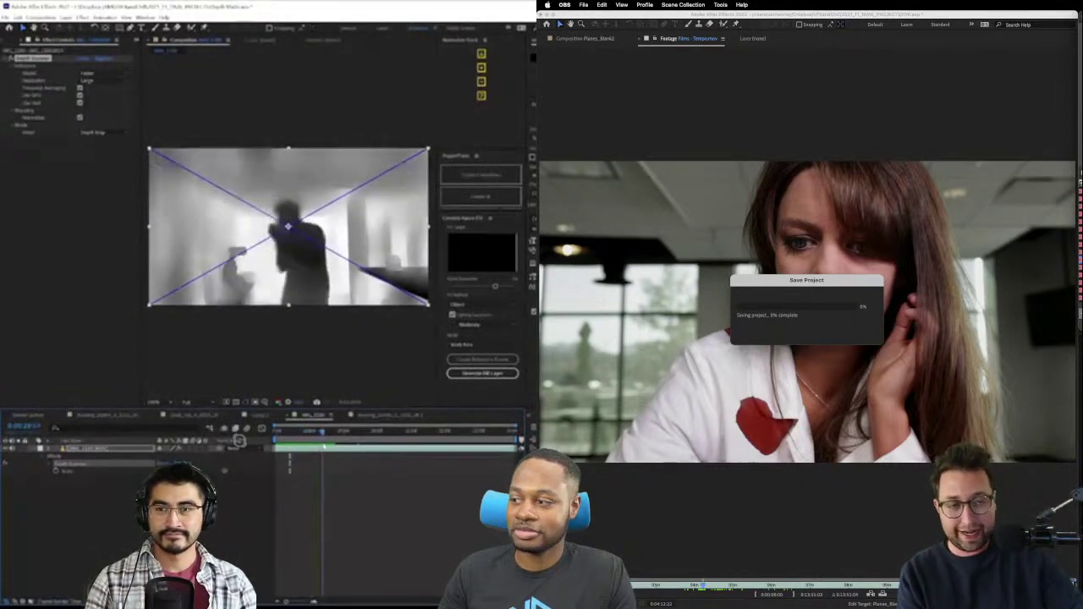
left_click_drag(297, 445, 306, 449)
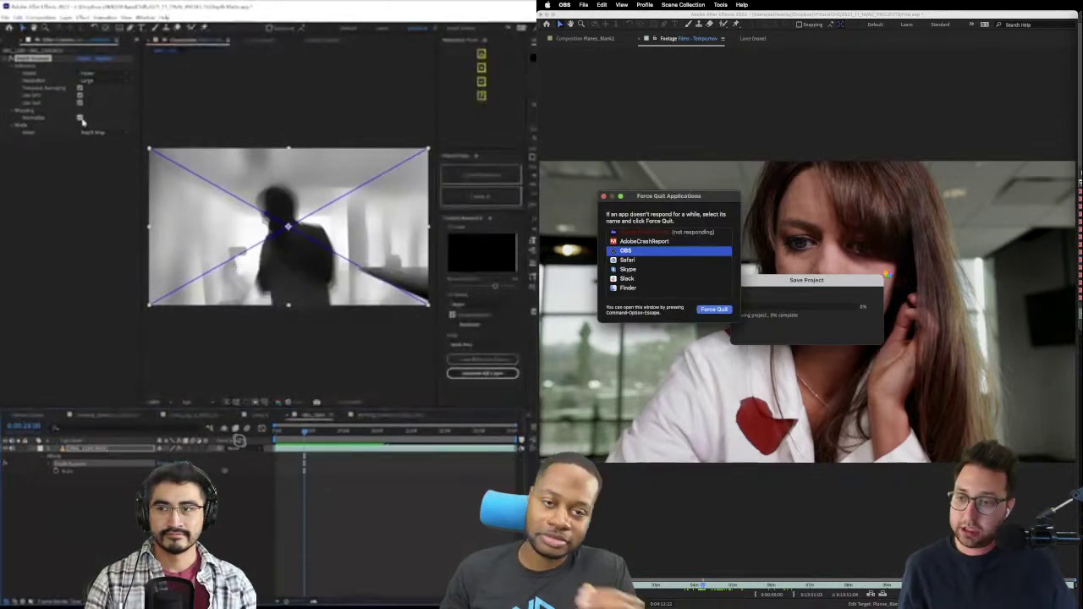
- Force quit the hung AdobeCrashReport and close the Force Quit Applications window
left_click(81, 118)
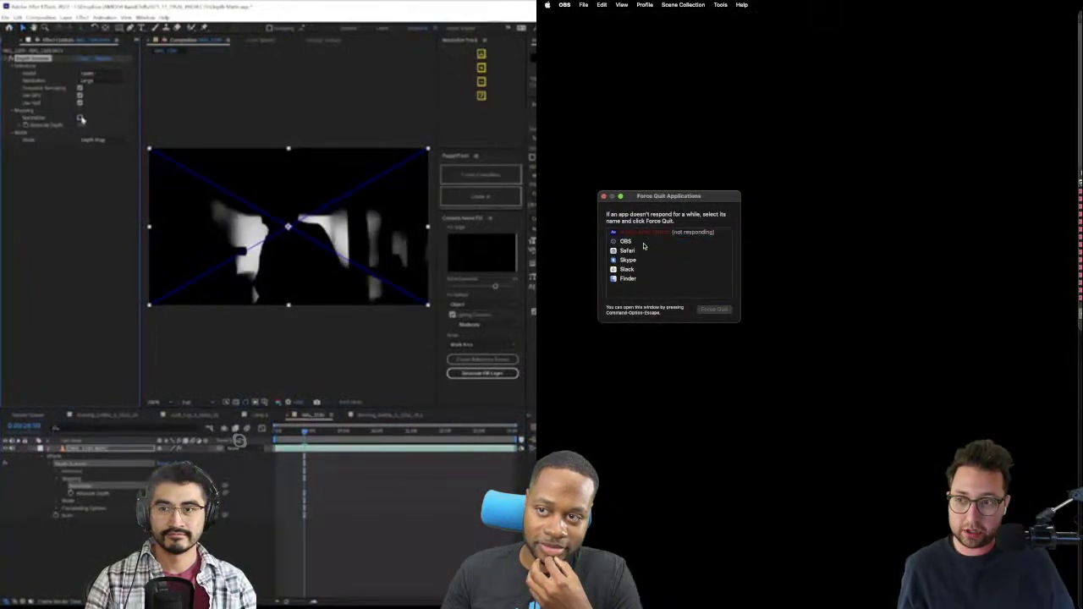
left_click(80, 119)
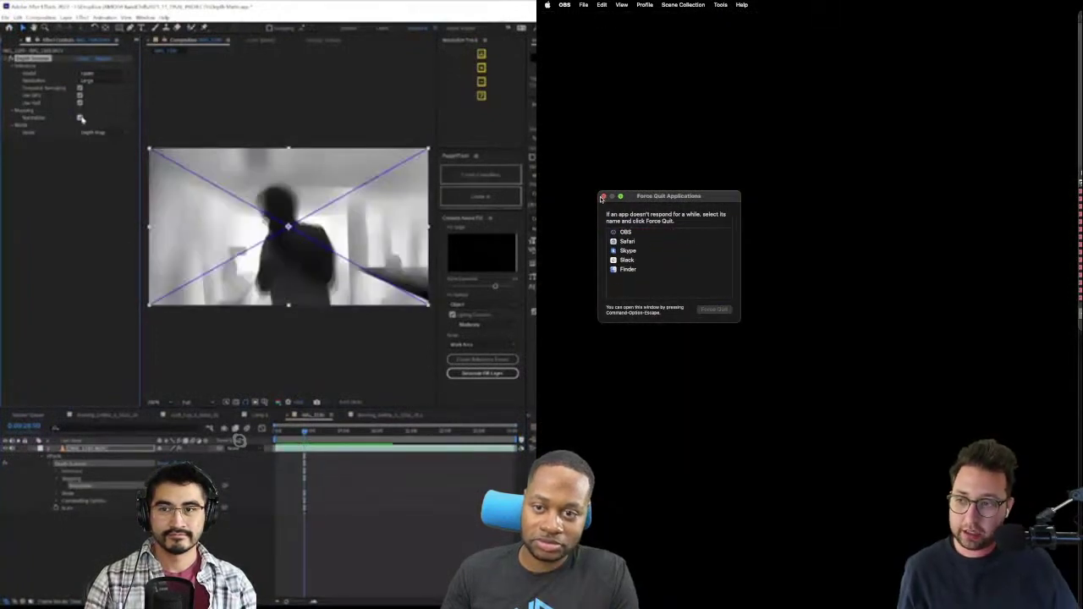
left_click(602, 196)
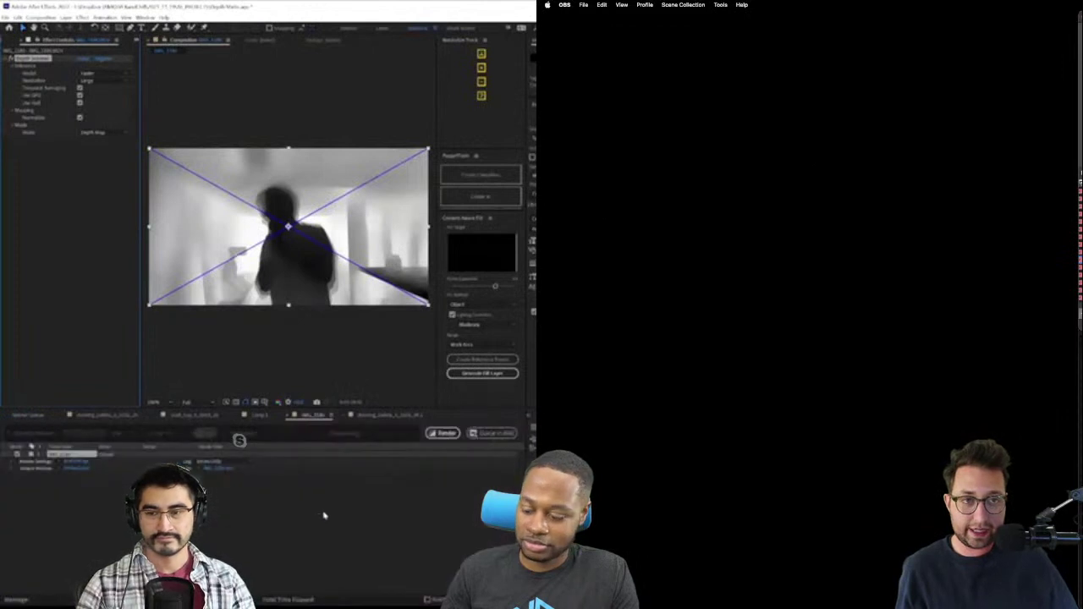
- Queue the depth-map comp with a chosen Output Module template and render it
key("ctrl+m")
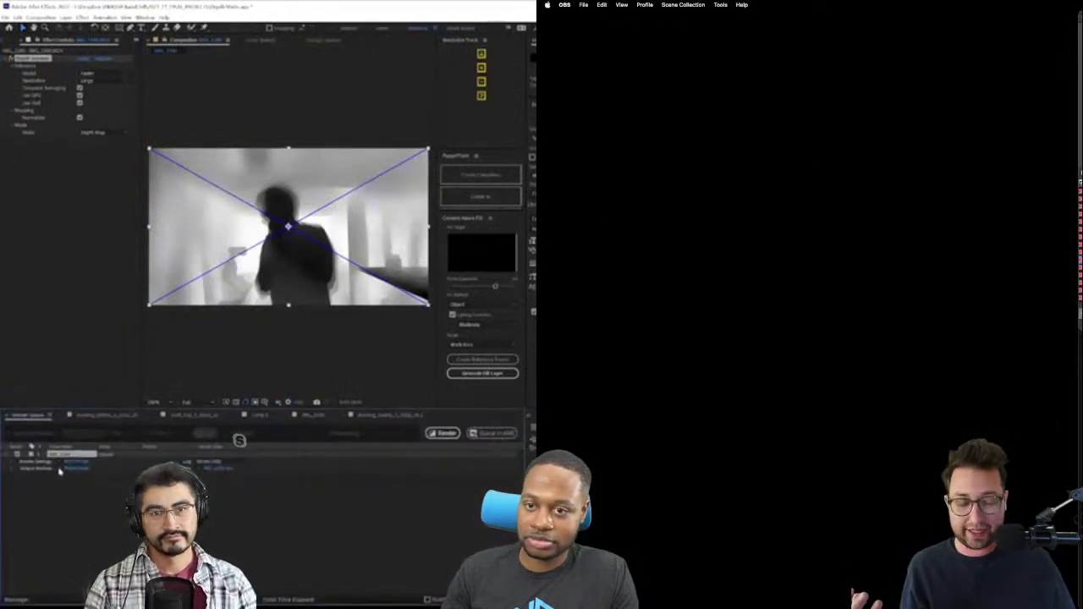
left_click(60, 470)
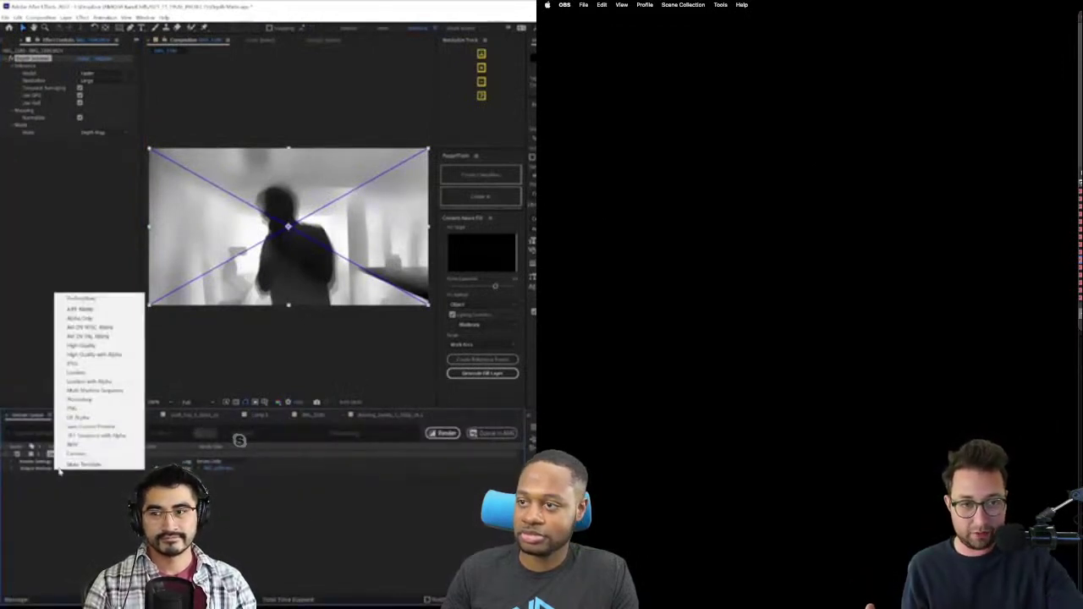
left_click(107, 363)
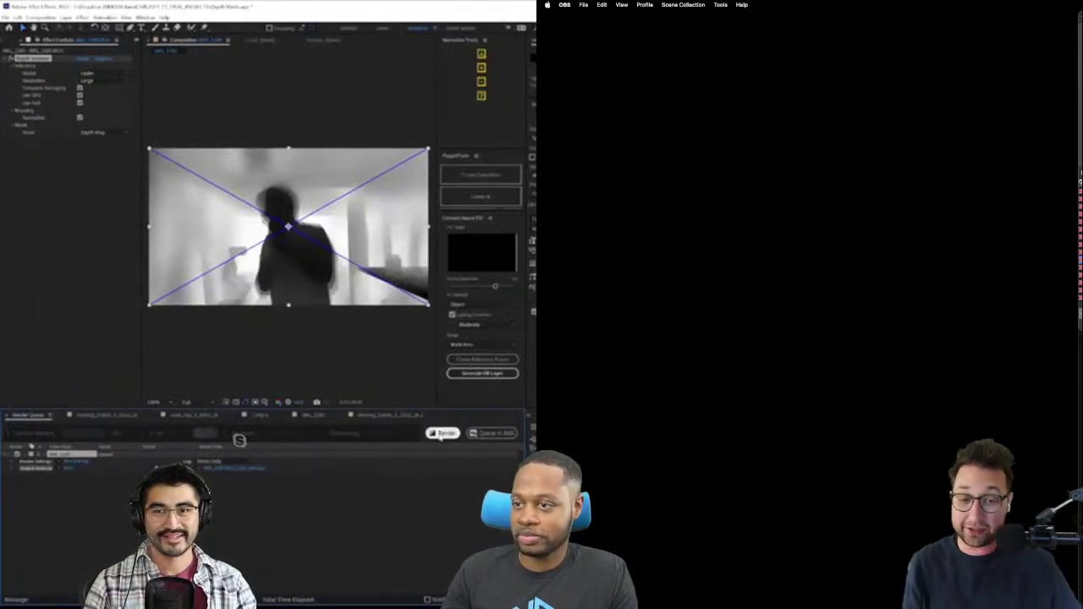
left_click(441, 434)
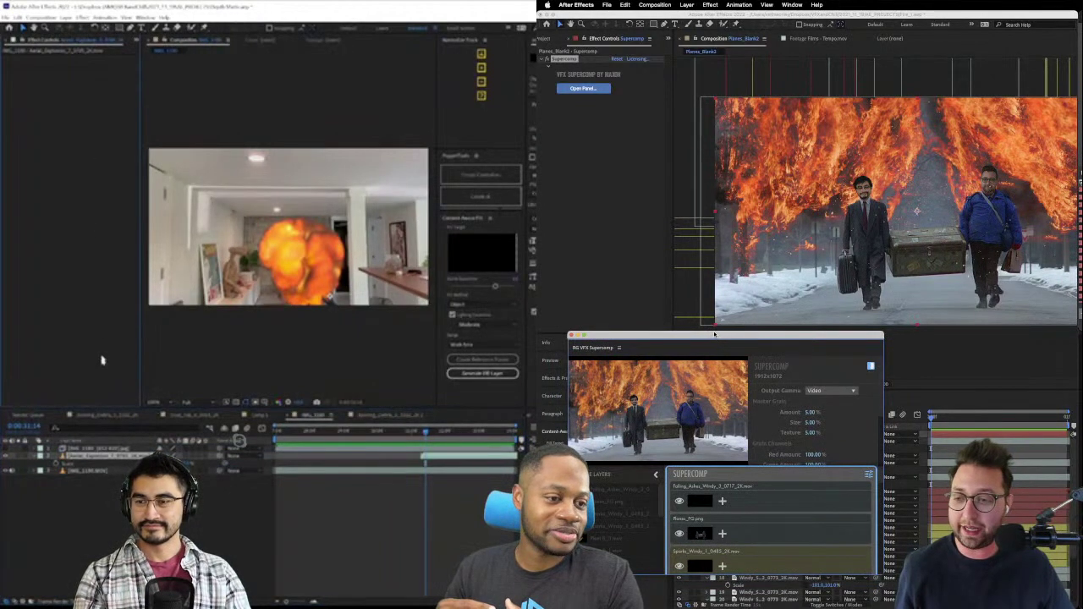
- Add Brightness & Contrast to the room comp's layer, resizing and moving the Supercomp window aside
mouse_move(713, 331)
left_mouse_down()
mouse_move(707, 305)
mouse_move(716, 309)
left_mouse_up()
left_click(245, 503)
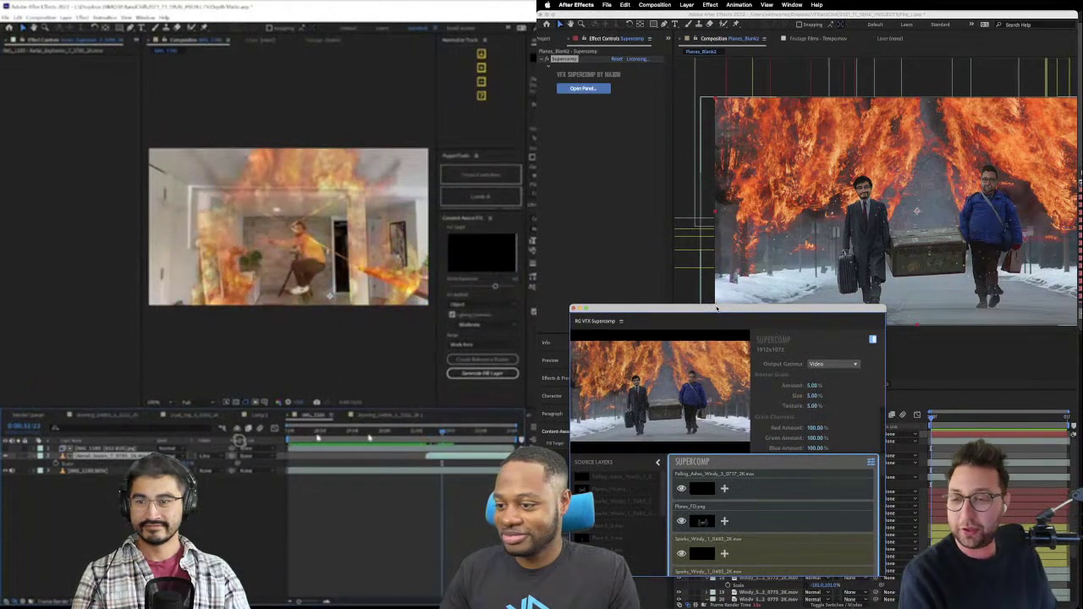
right_click(72, 449)
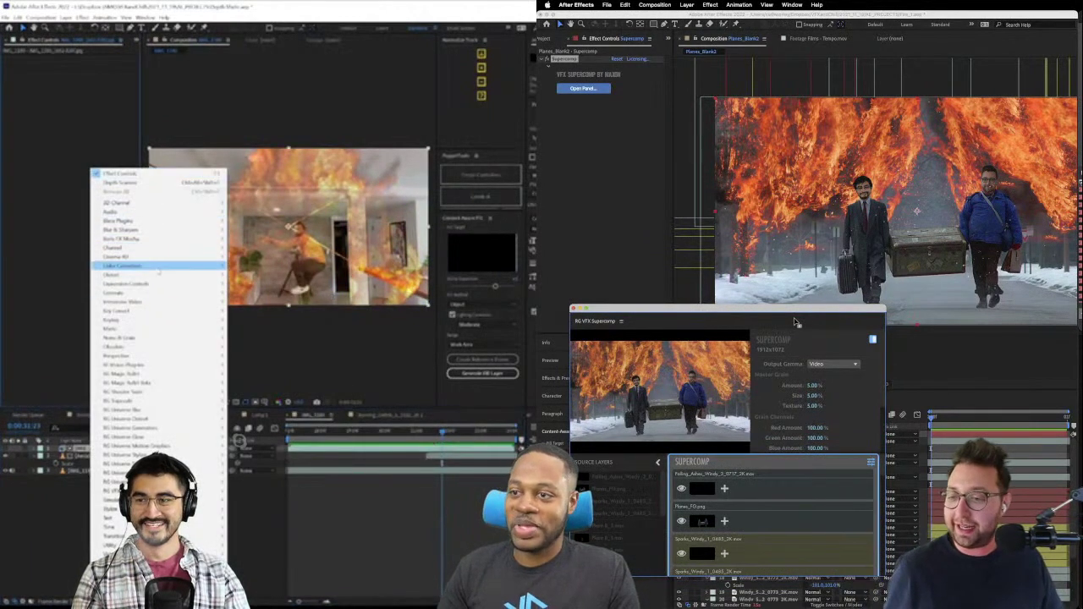
mouse_move(158, 269)
mouse_move(729, 311)
left_mouse_down()
mouse_move(718, 332)
mouse_move(715, 319)
left_mouse_up()
left_click(263, 301)
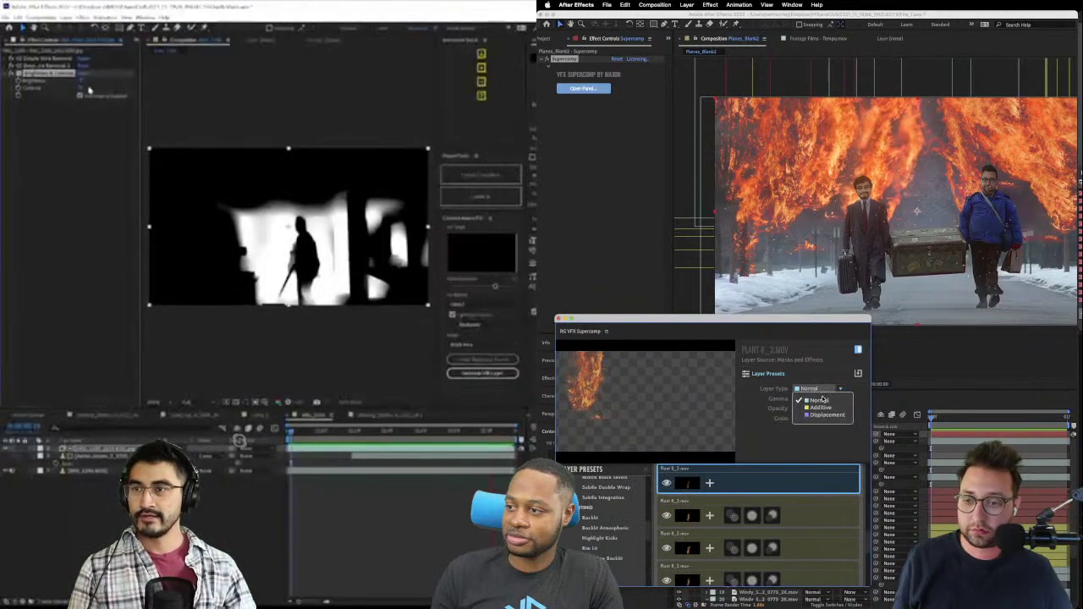
- Set Plant 8_3 to Additive with the Big Fire layer preset
left_click(818, 408)
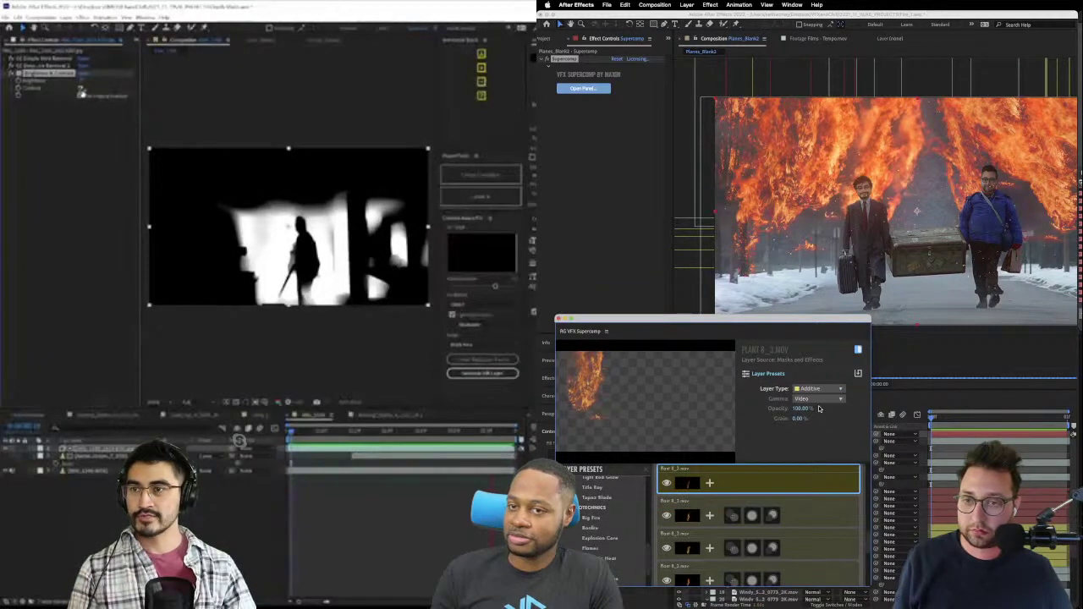
left_click(590, 520)
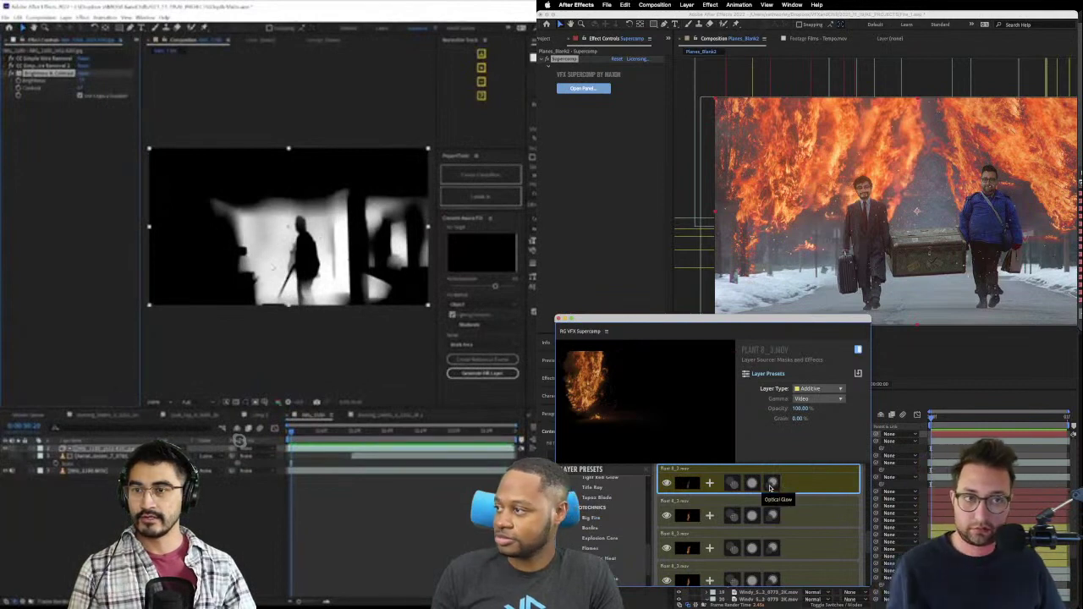
scroll(770, 488, "up", 1)
- Set Plant 8_1 to Additive and scrub through the explosion frames
left_click(744, 474)
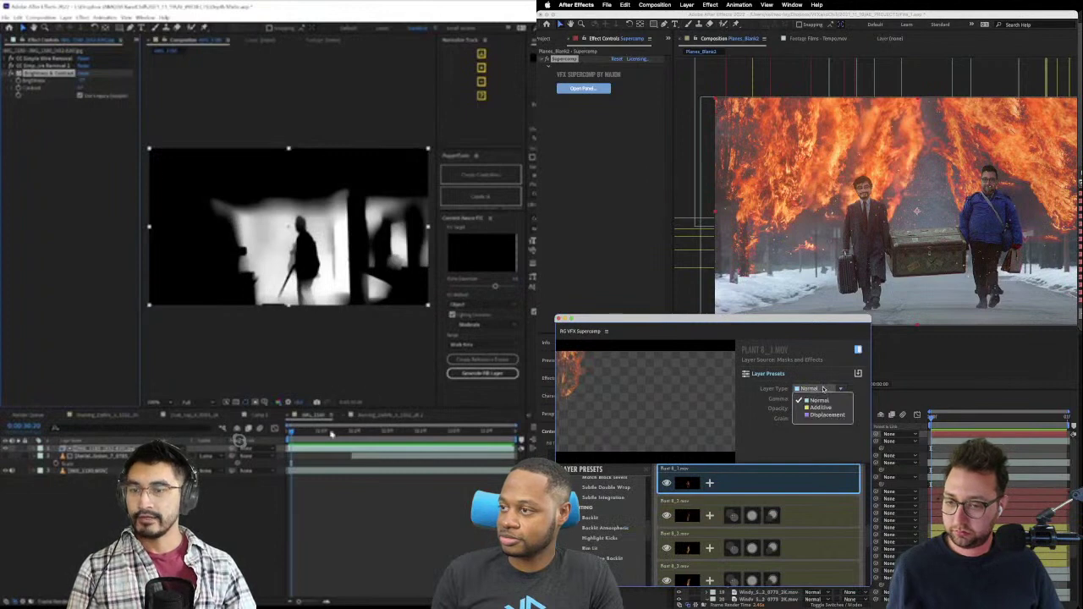
left_click(820, 408)
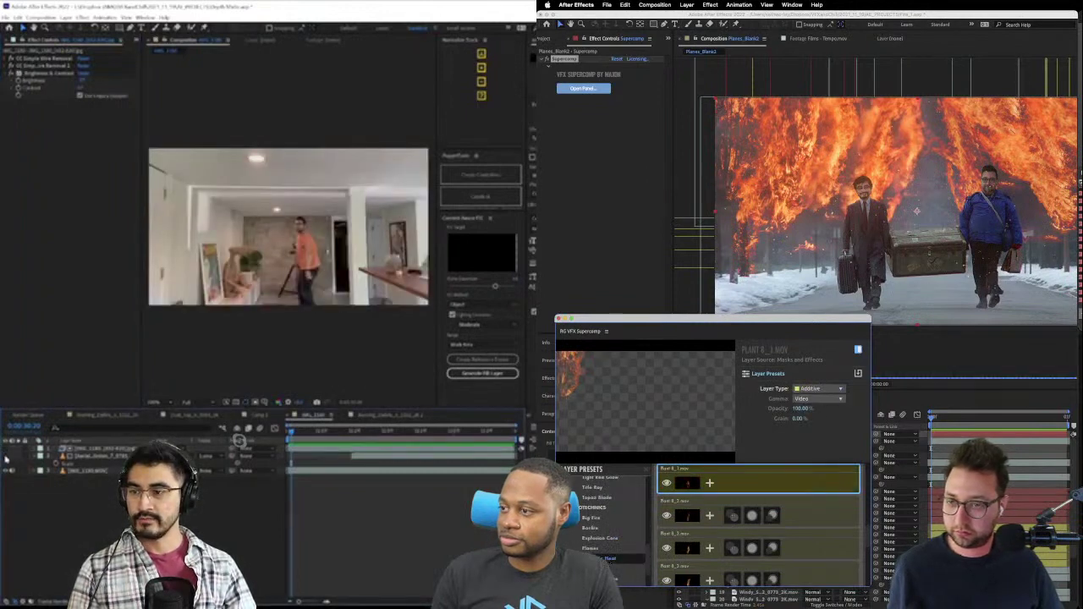
left_click(366, 439)
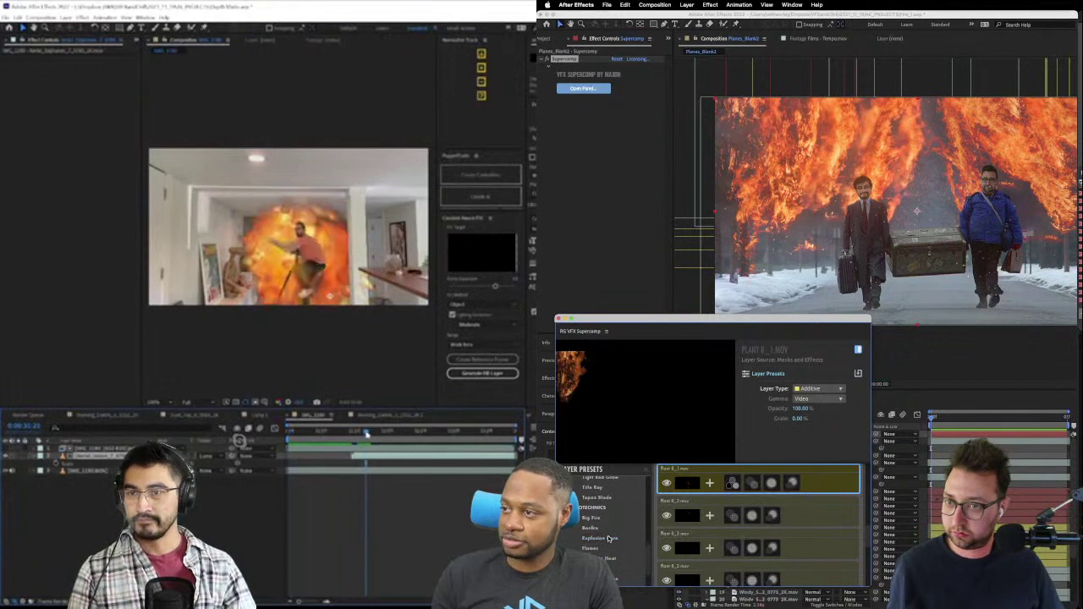
mouse_move(369, 436)
left_mouse_down()
mouse_move(401, 432)
mouse_move(365, 446)
mouse_move(439, 440)
mouse_move(361, 449)
left_mouse_up()
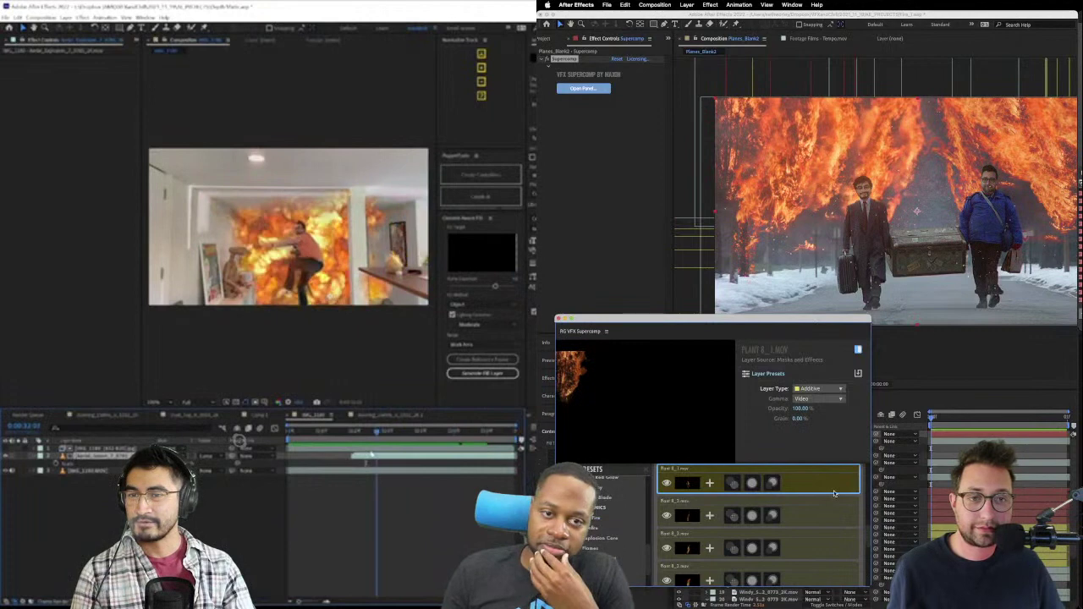
- Switch Plant 7_1 and another Plant fire layer from Normal to Additive, previewing the depth matte
left_click(95, 449)
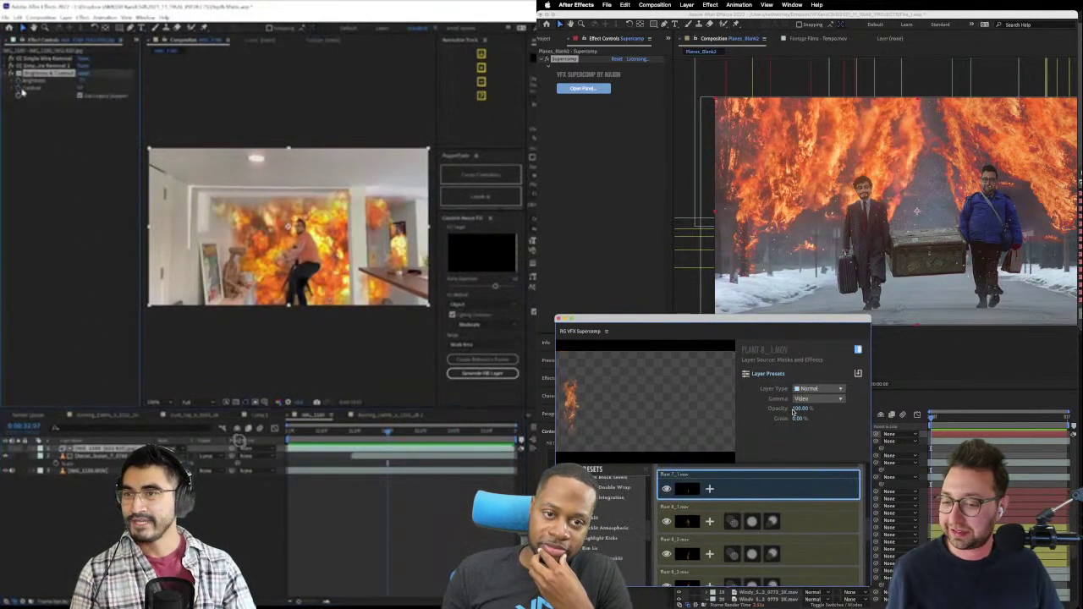
left_click(821, 408)
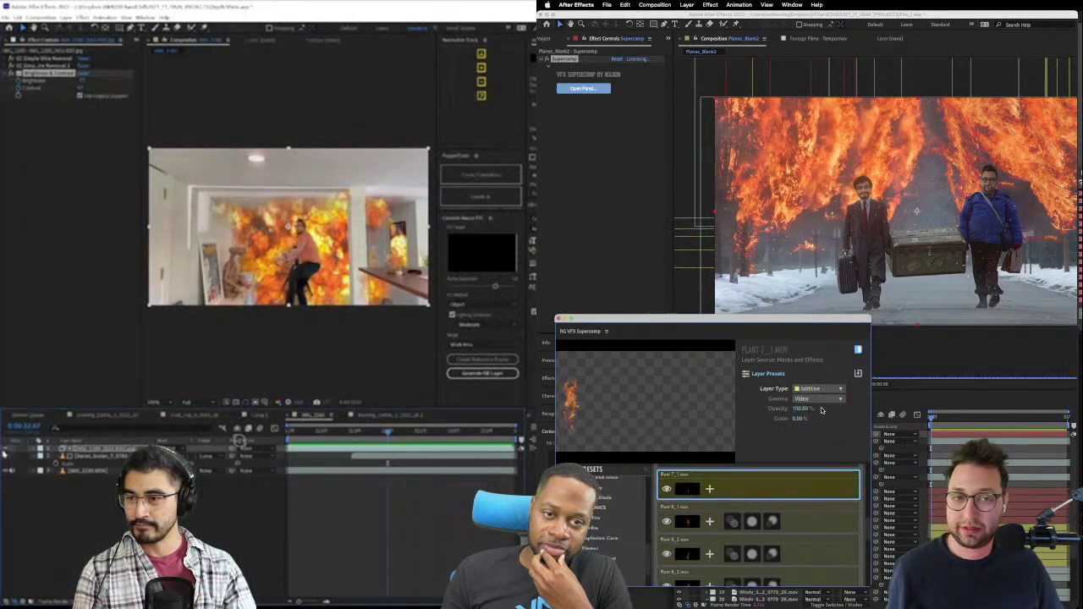
key("e")
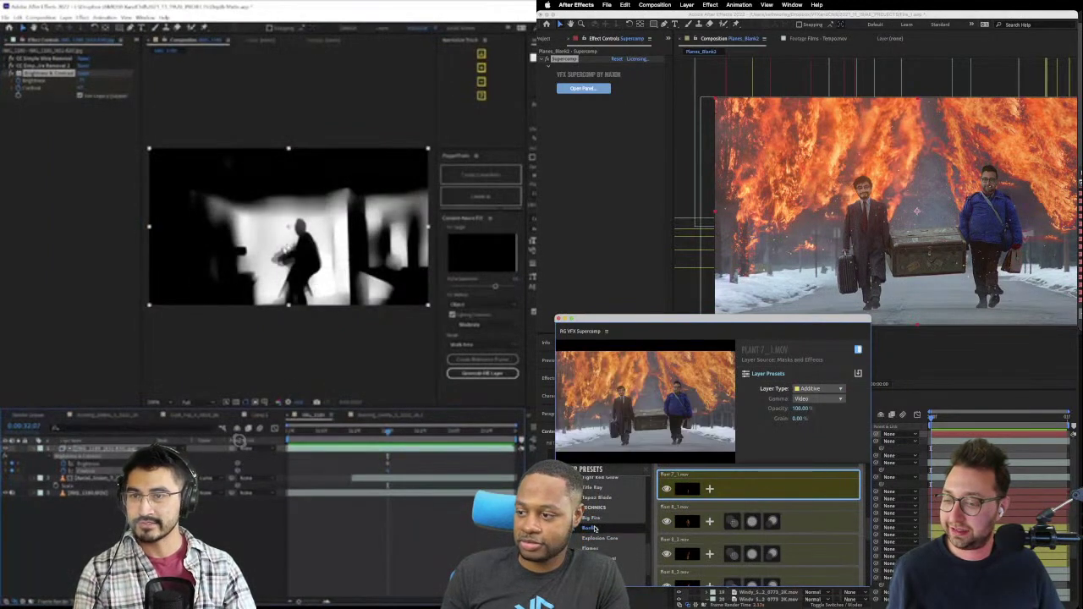
key("space")
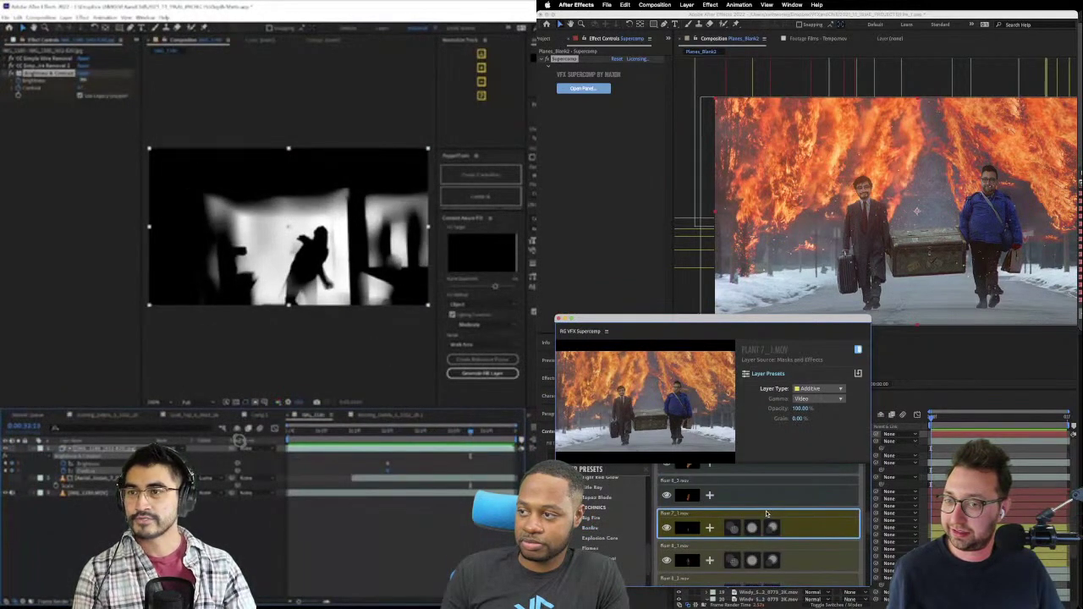
left_click(810, 387)
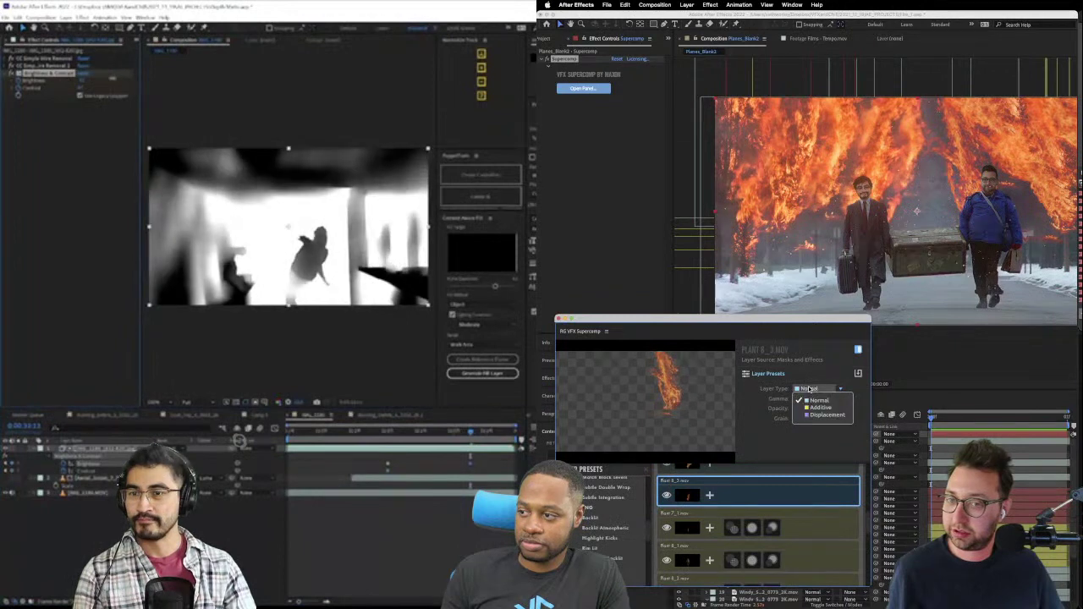
left_click(809, 399)
scroll(648, 530, "down", 5)
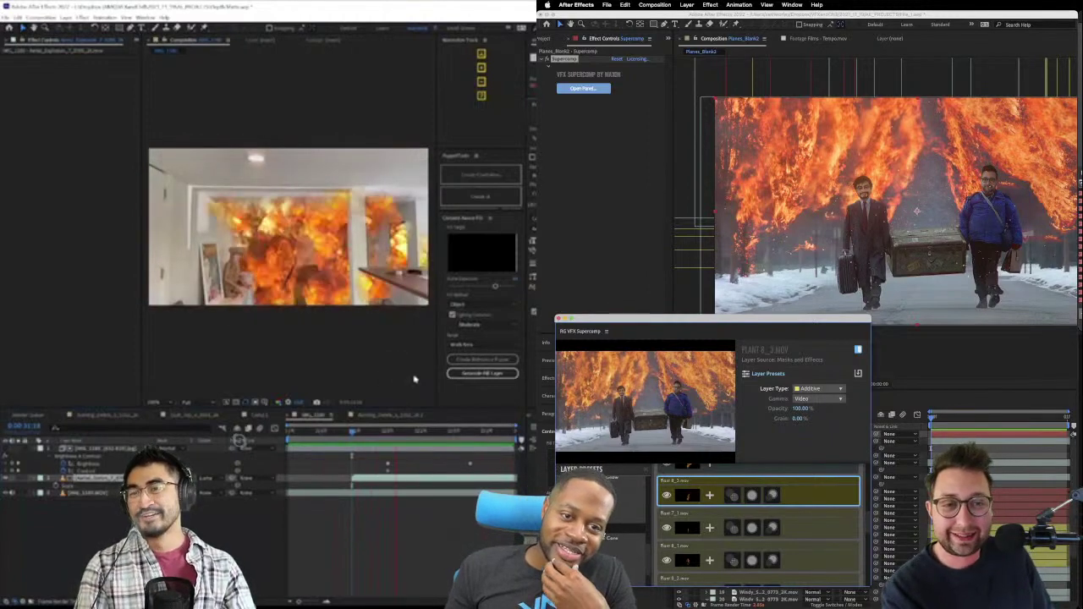
- Shift the explosion layer later in the timeline, select the next fire layer, and play forward
left_click_drag(352, 432, 394, 434)
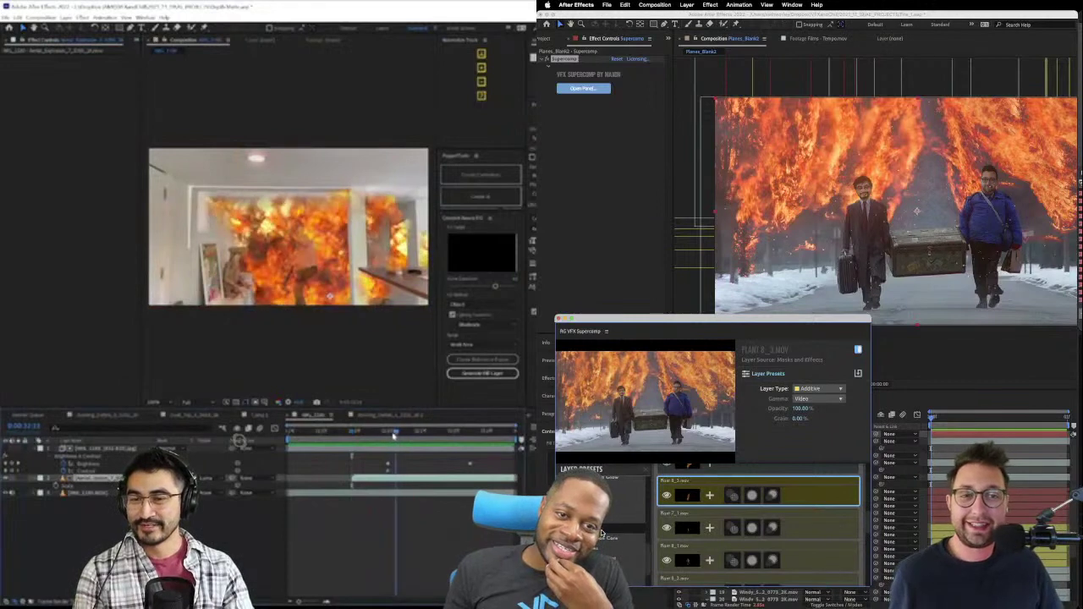
left_click_drag(391, 482, 429, 480)
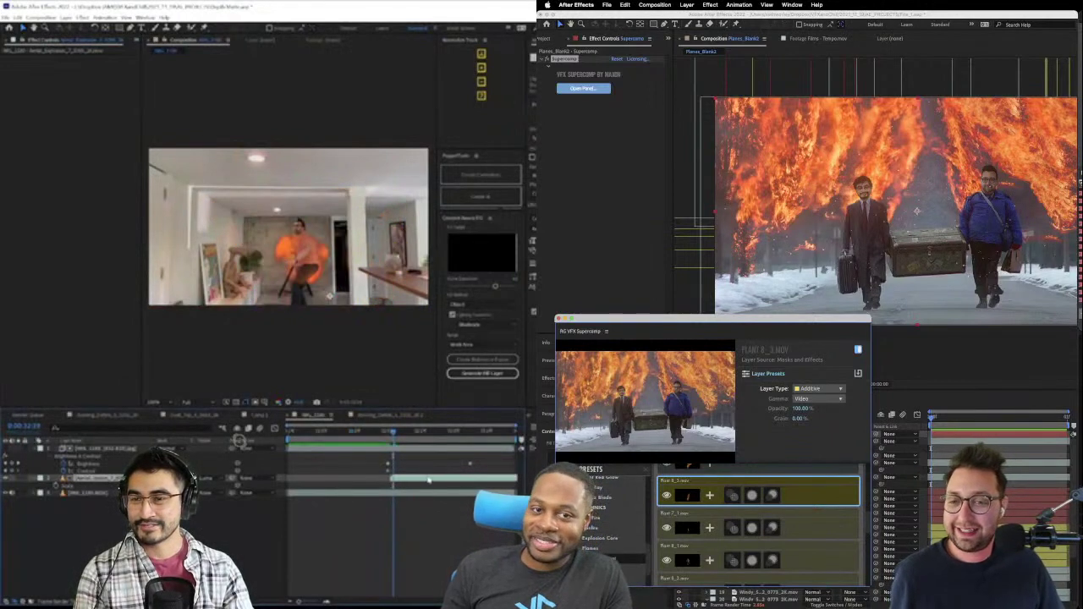
left_click(692, 469)
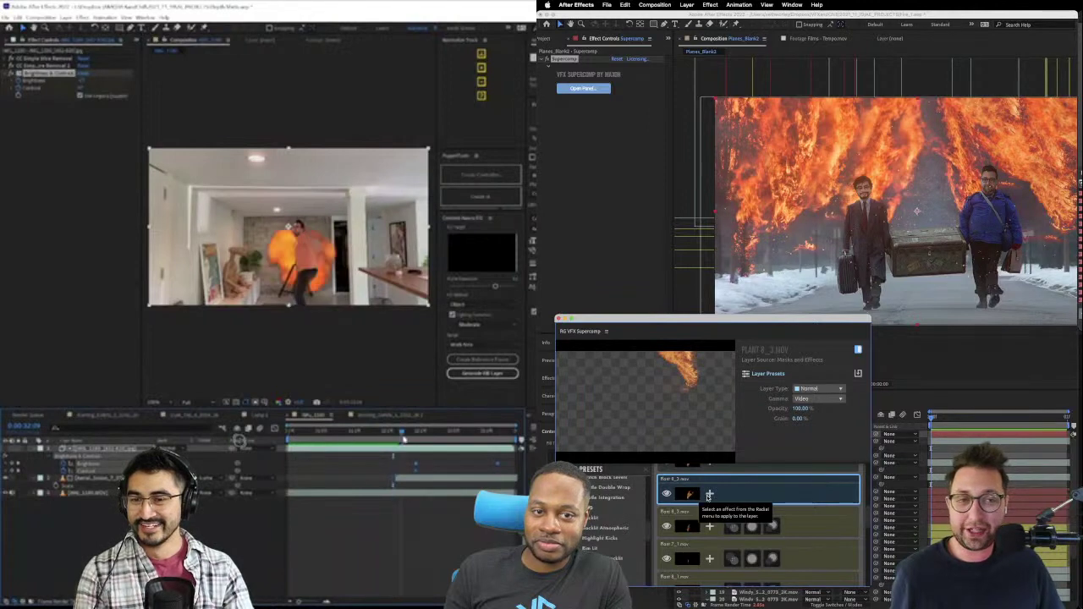
left_click_drag(403, 439, 429, 441)
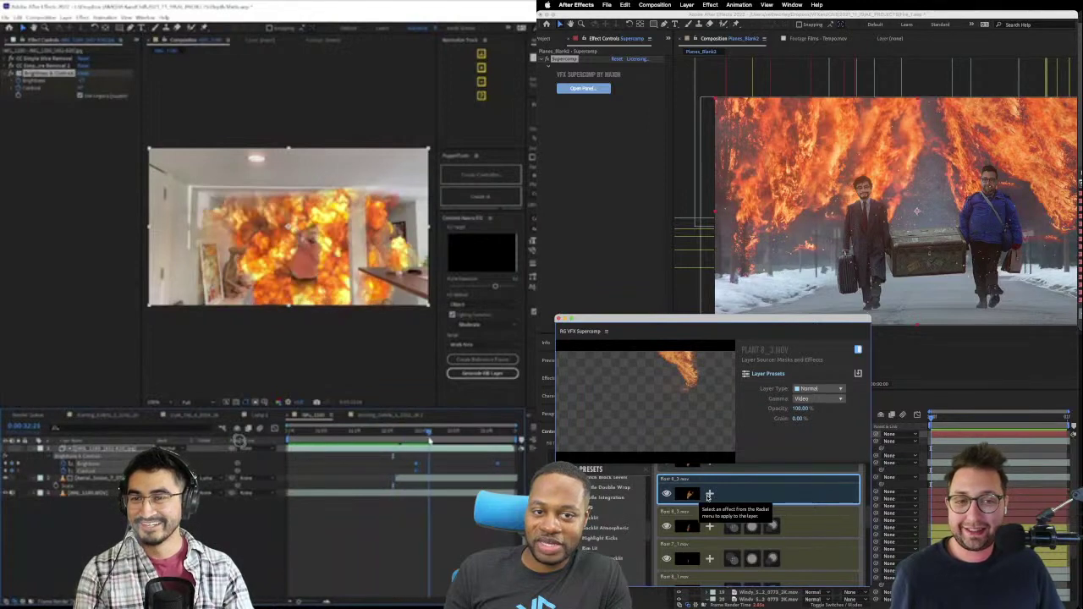
key("space")
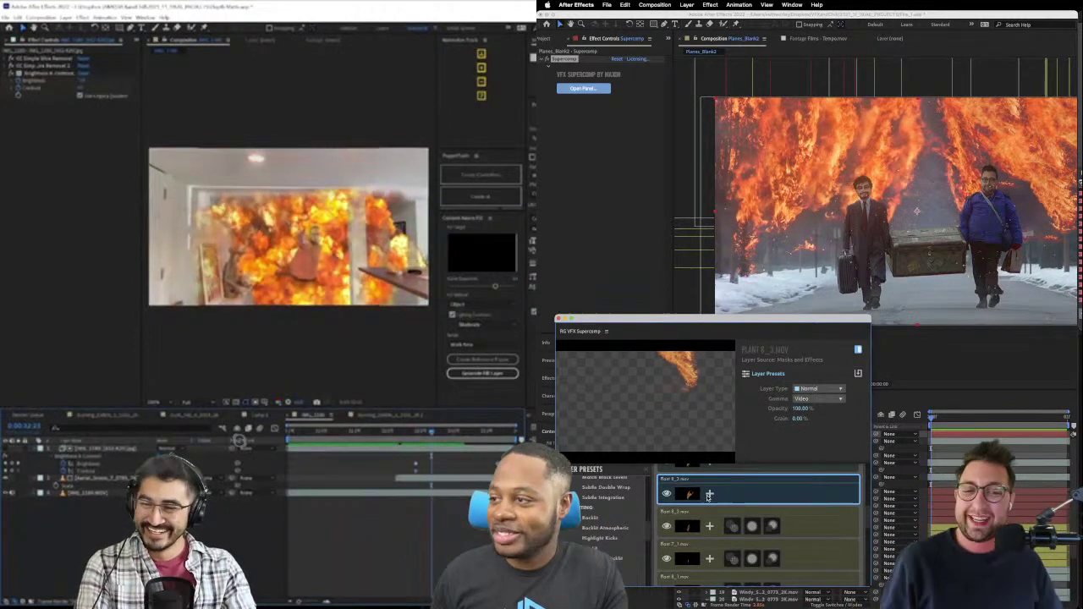
- Set the top Plant fire layer's Layer Type to Additive
left_click(102, 449)
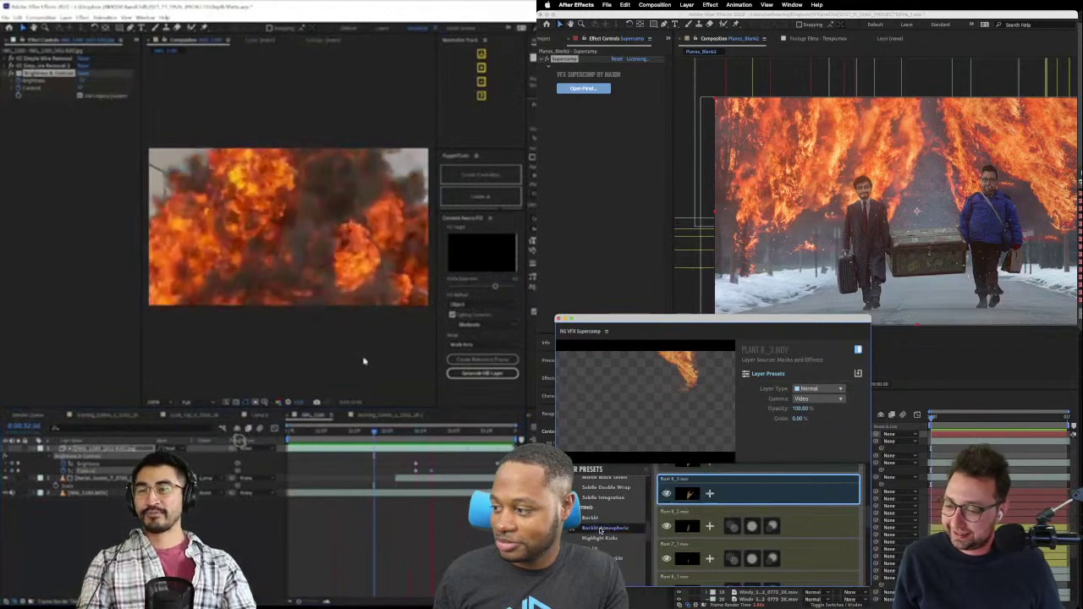
left_click(842, 388)
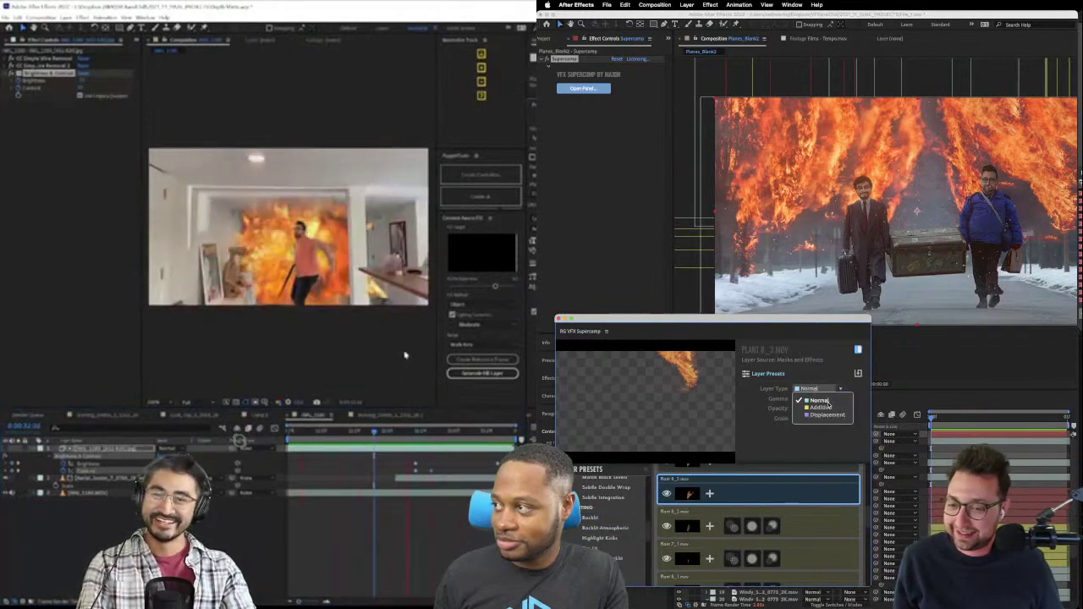
left_click(812, 398)
scroll(606, 524, "down", 3)
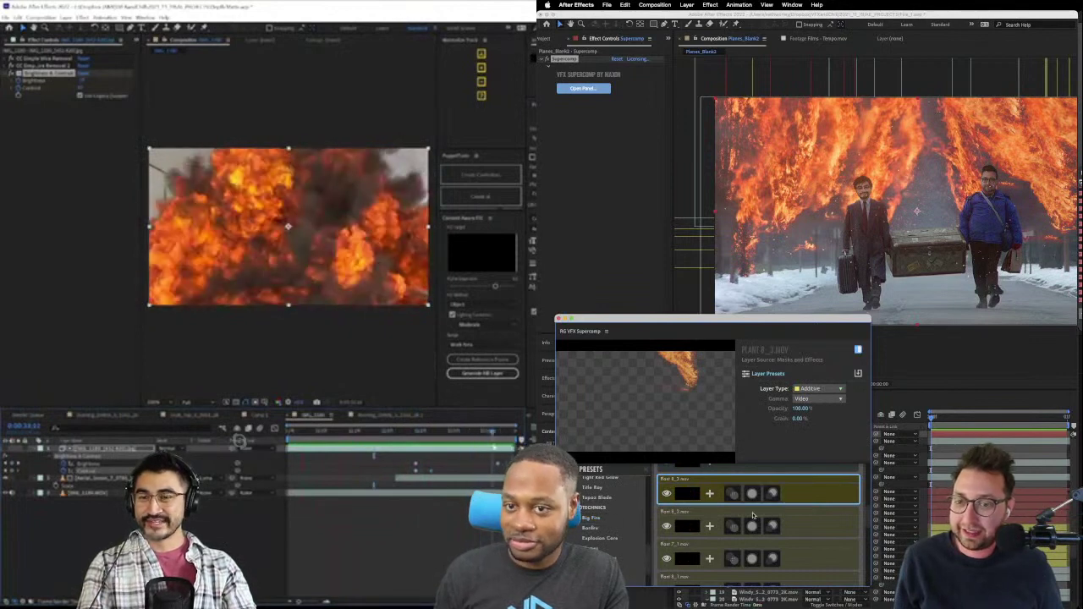
- Set the next Plant fire layer to Additive and try the Big Fire preset on it
left_click(812, 523)
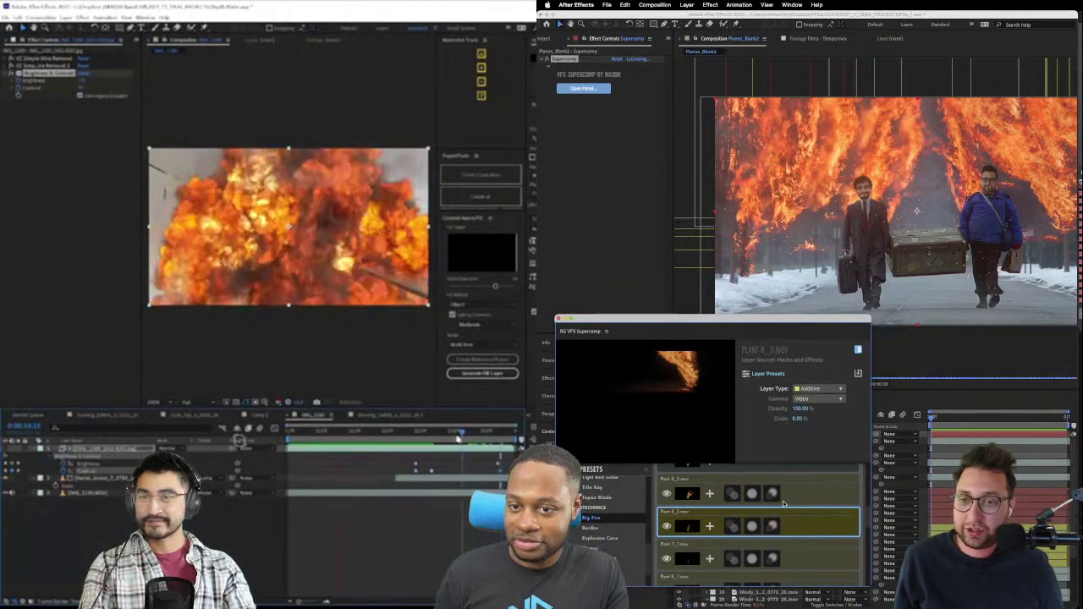
left_click(810, 550)
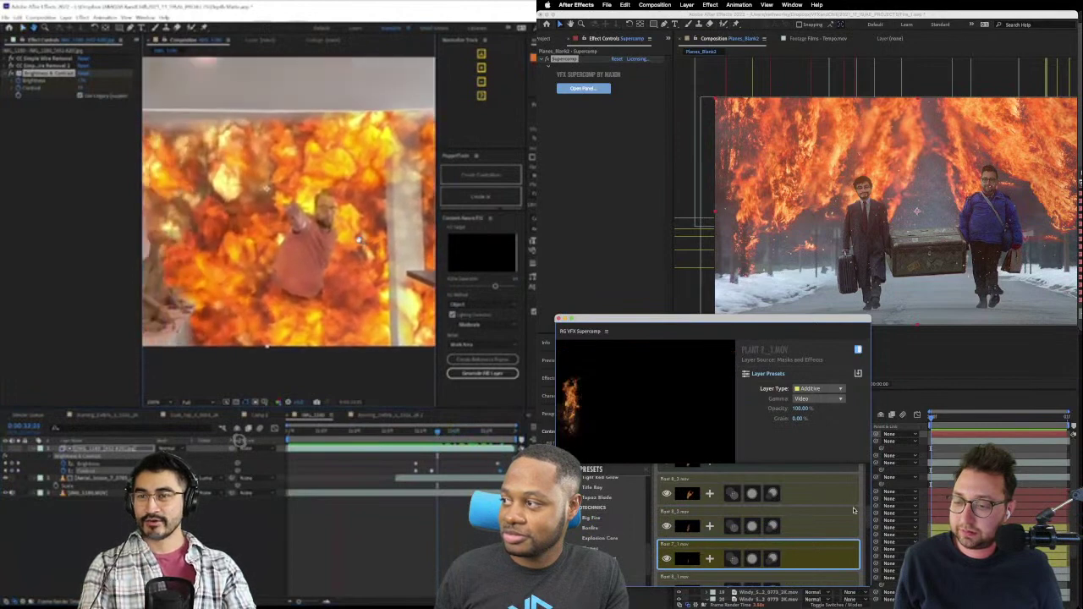
left_click(820, 526)
scroll(819, 526, "up", 1)
left_click(817, 489)
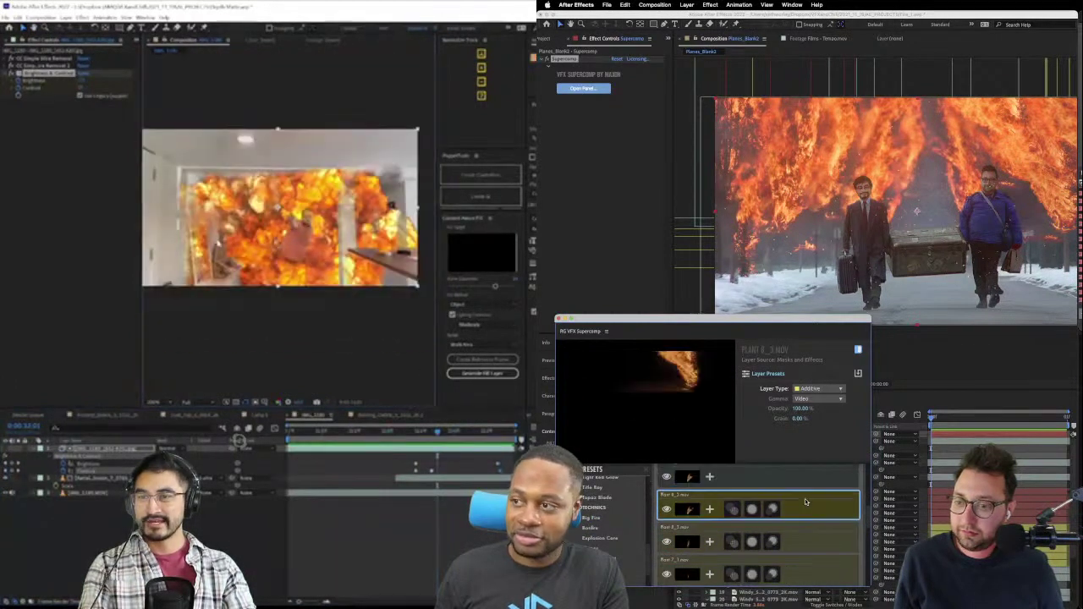
left_click(816, 389)
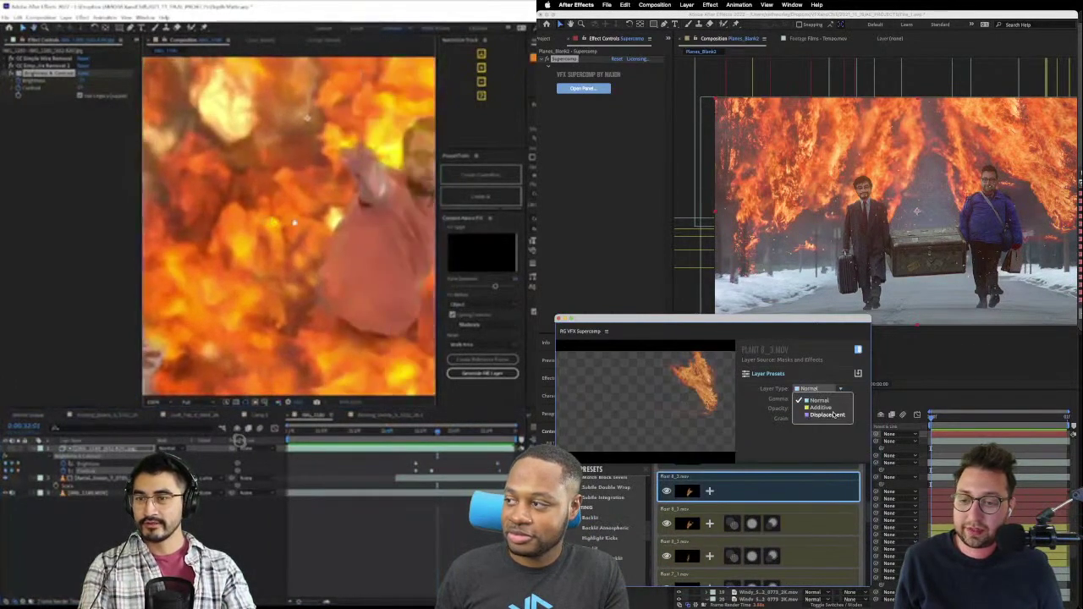
left_click(799, 433)
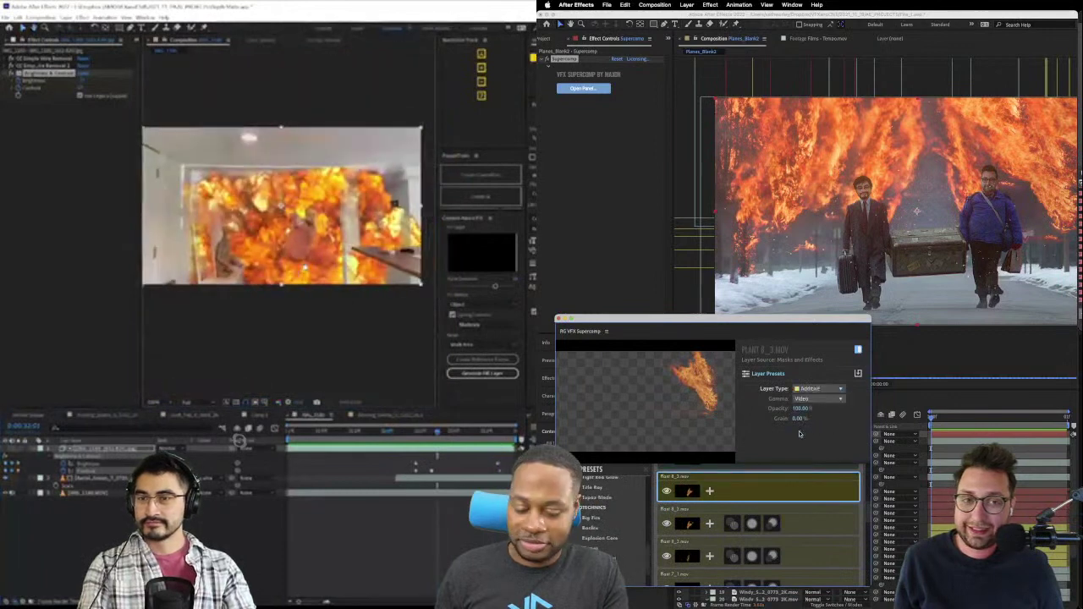
left_click(590, 517)
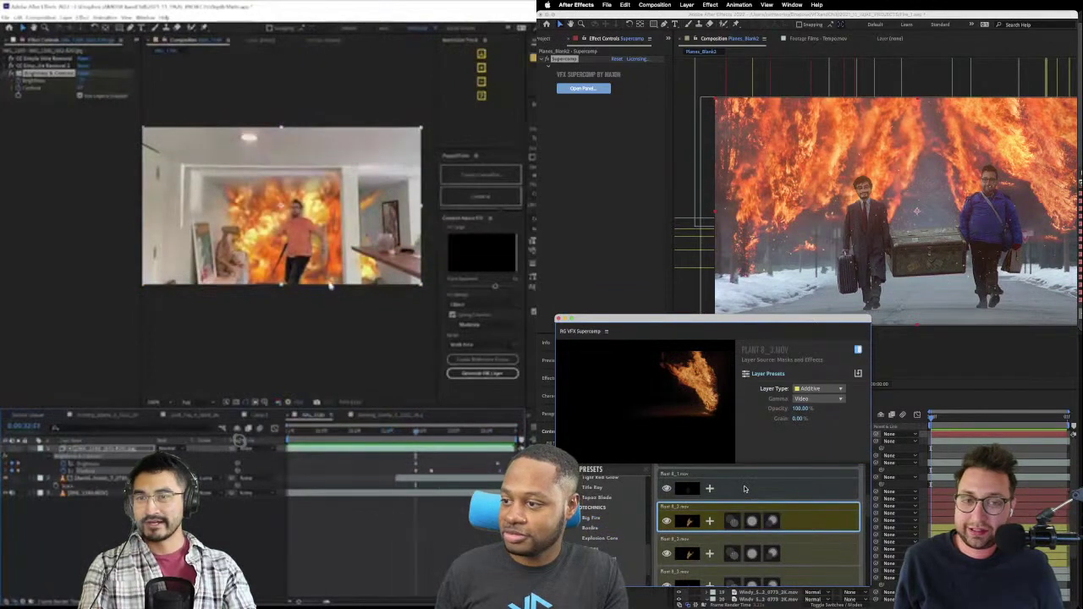
- Make two more Plant layers, including Plant 8_3, Additive and move Supercomp aside
left_click(745, 488)
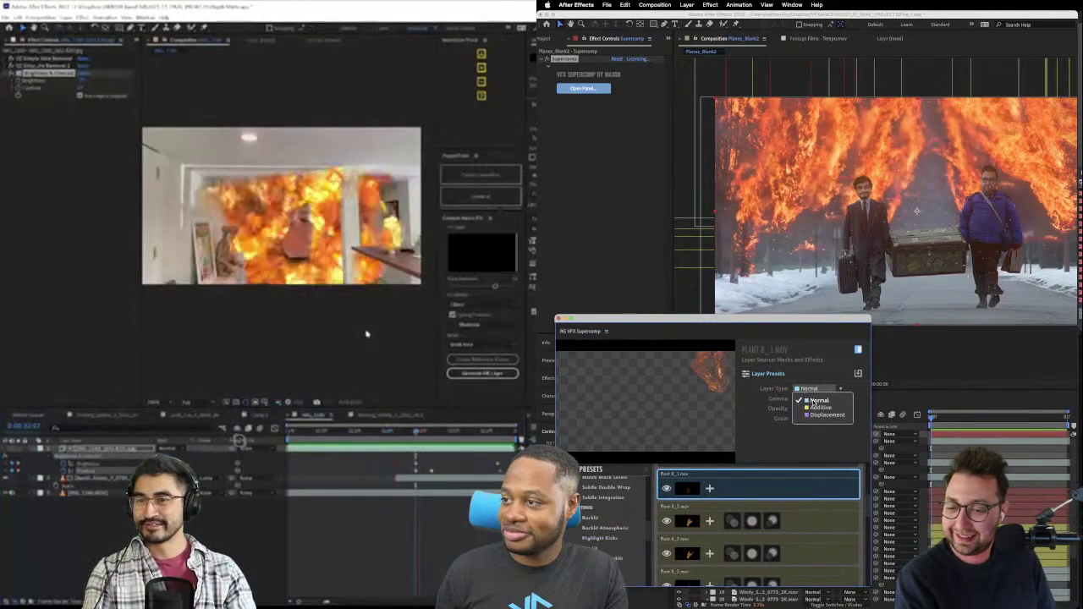
left_click(817, 407)
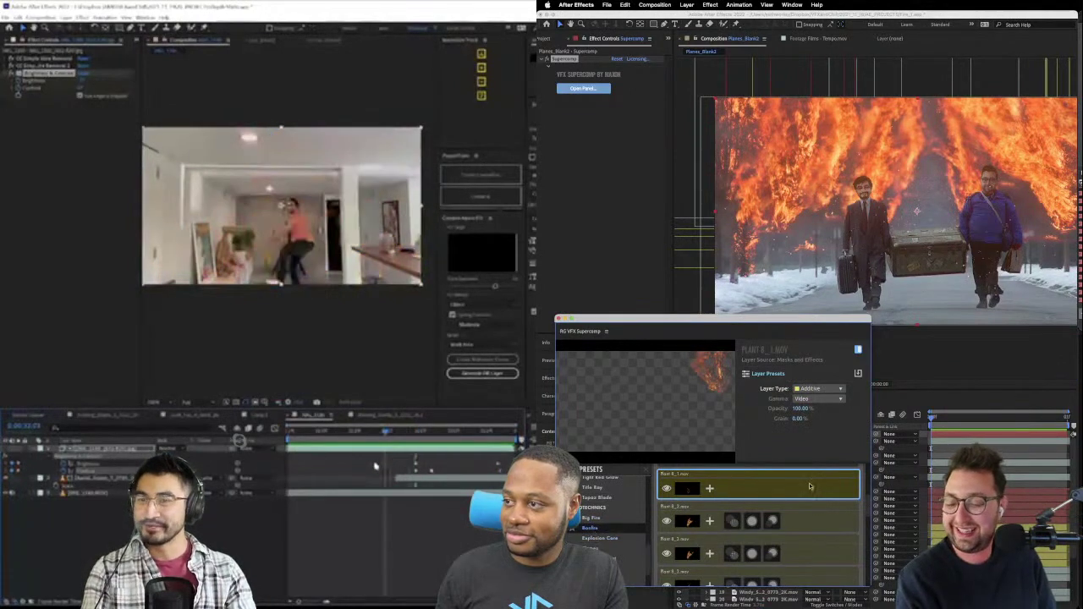
scroll(813, 482, "up", 2)
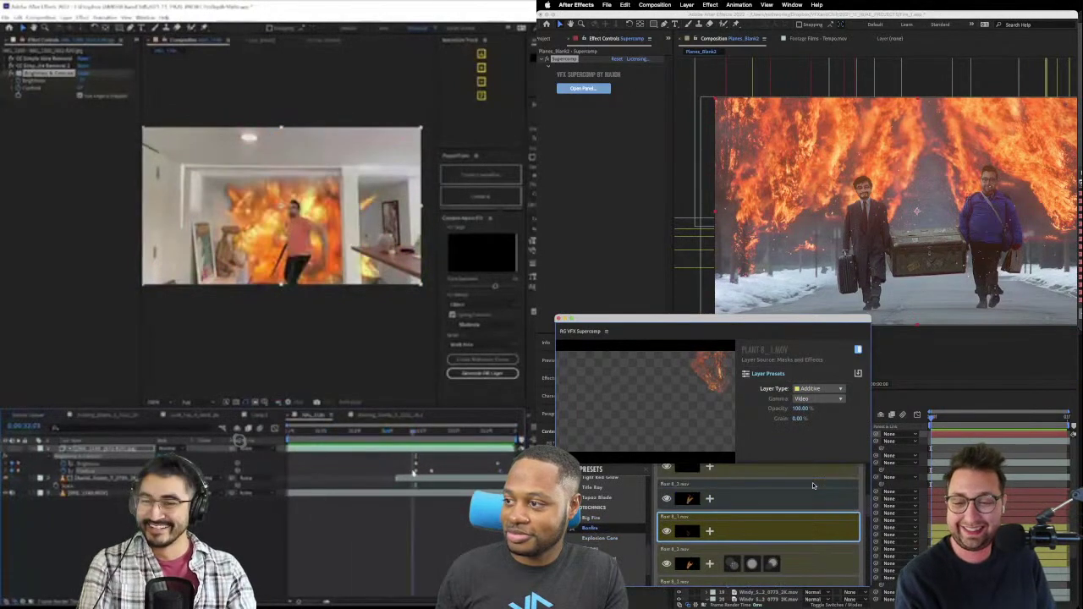
left_click(764, 509)
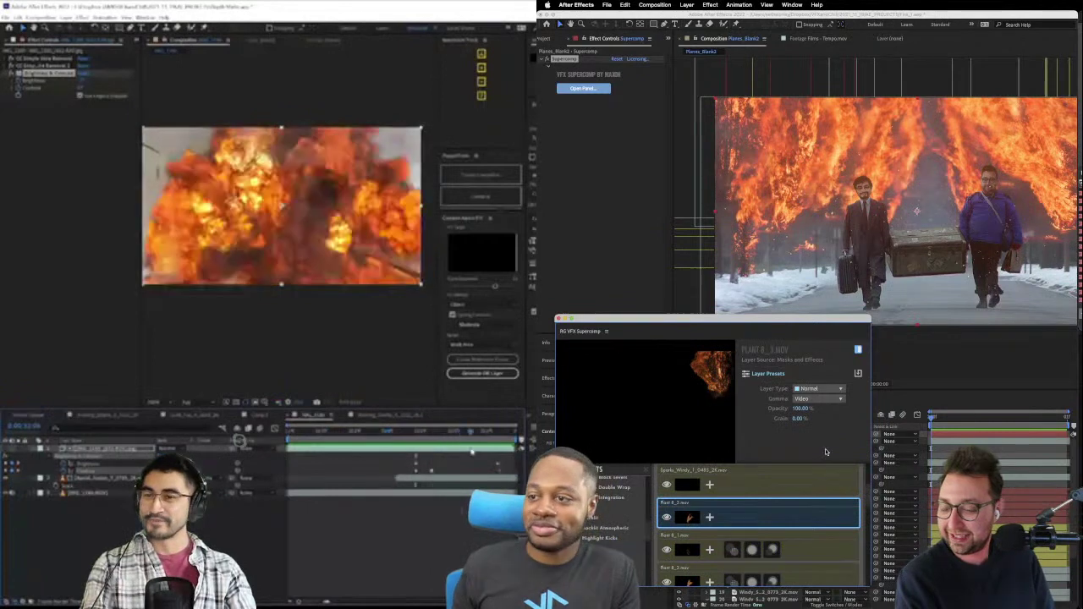
left_click(819, 390)
left_click(820, 408)
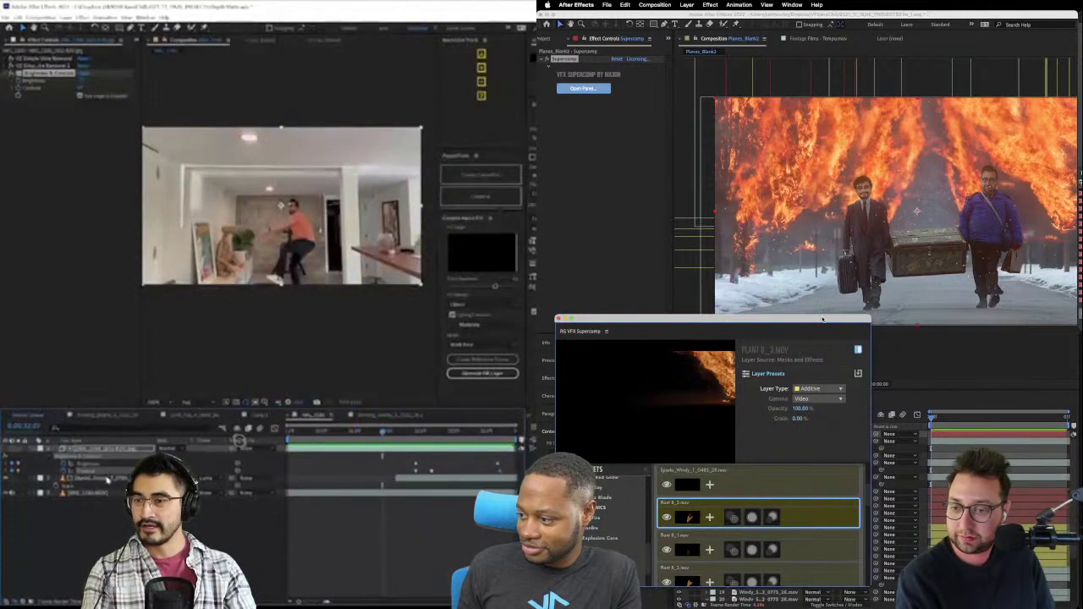
left_click_drag(822, 319, 602, 306)
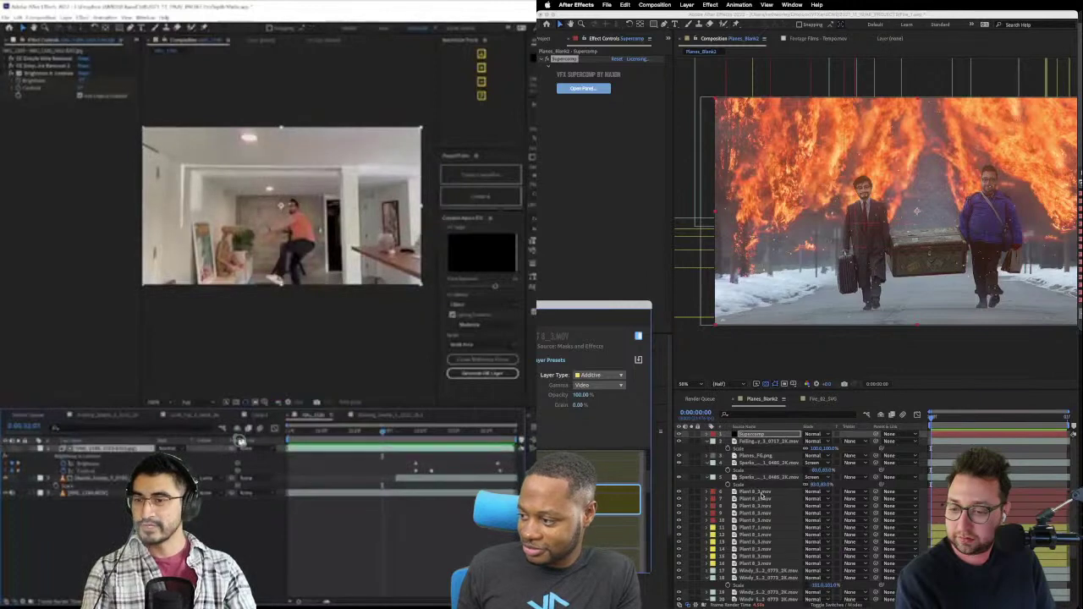
- Toggle solo on the Plant 8_3 layer to compare it with the full composition
left_click(759, 492)
left_click(692, 492)
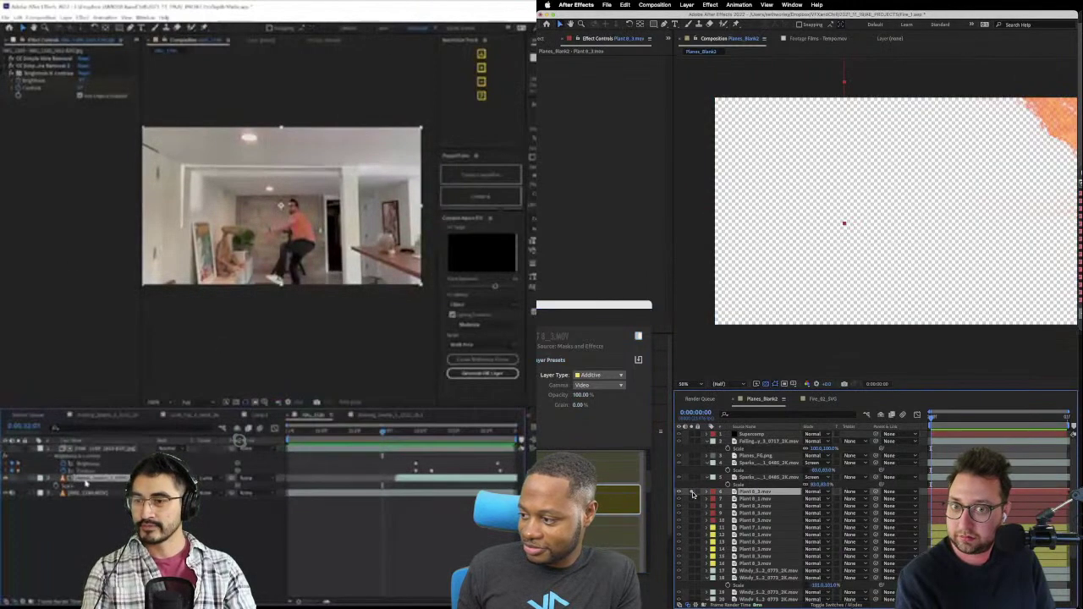
left_click(692, 493)
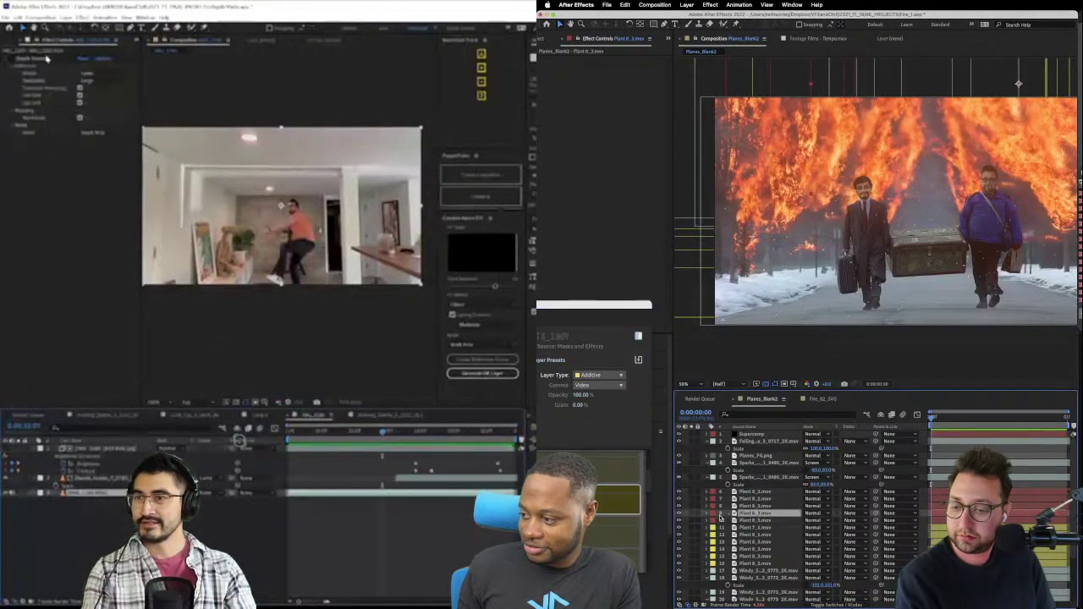
left_click(693, 513)
left_click(690, 513)
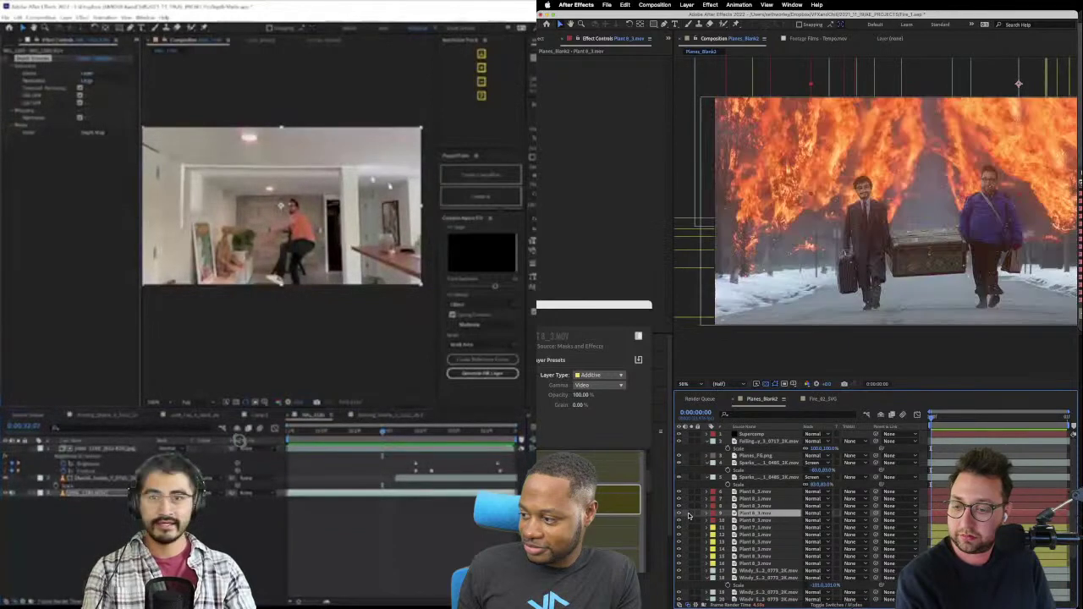
left_click(691, 509)
left_click(691, 509)
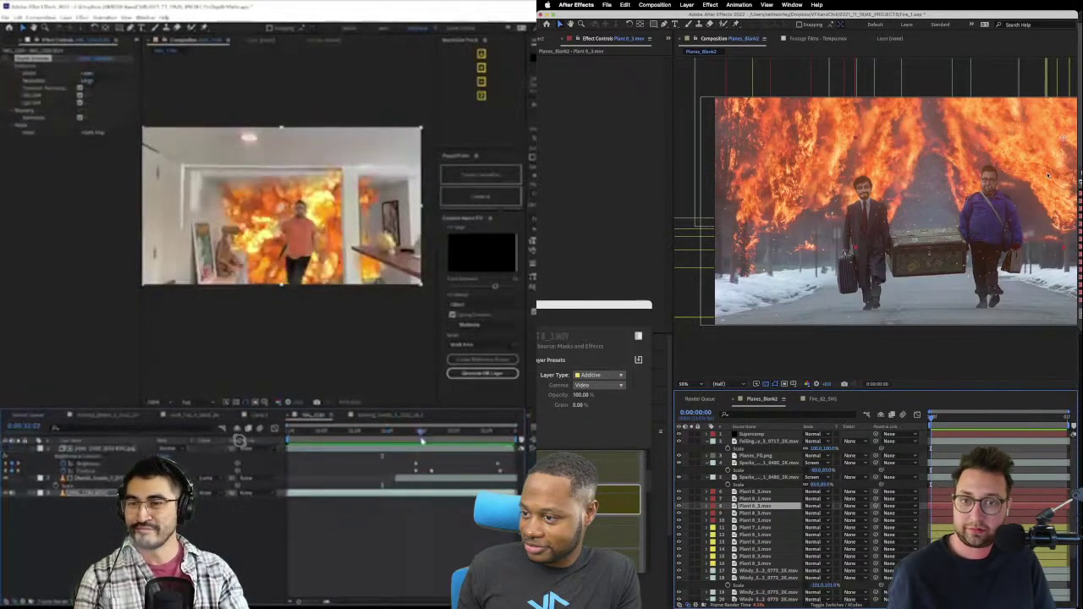
- Select the Plant 8 fire layers and reopen Supercomp with its Pyrotechnics presets
key("ctrl+a")
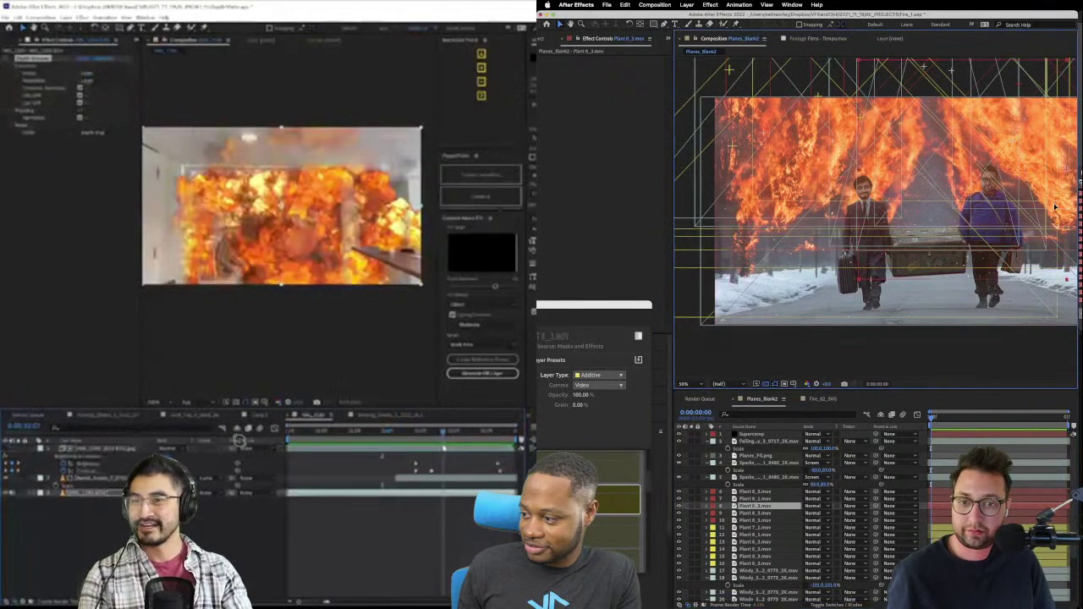
left_click(1055, 207)
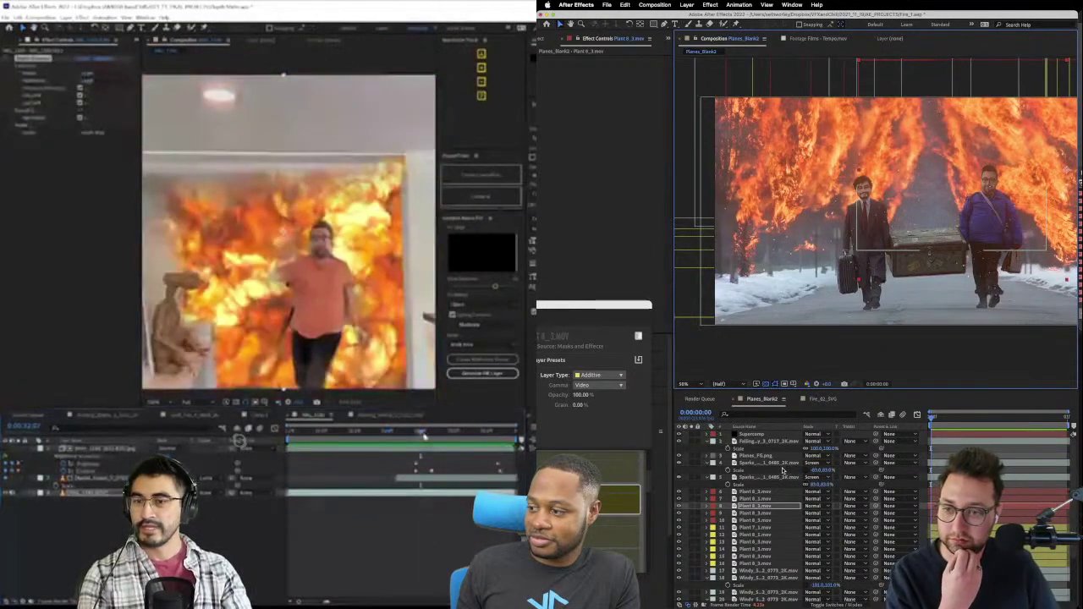
left_click(688, 548)
left_click(688, 547)
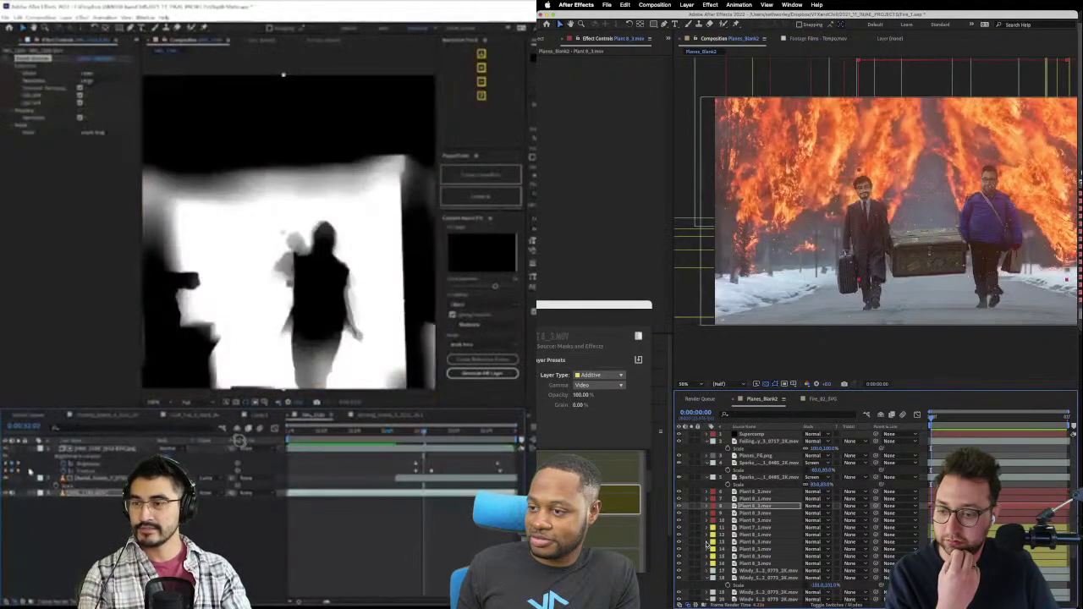
left_click(99, 451)
left_click(751, 543)
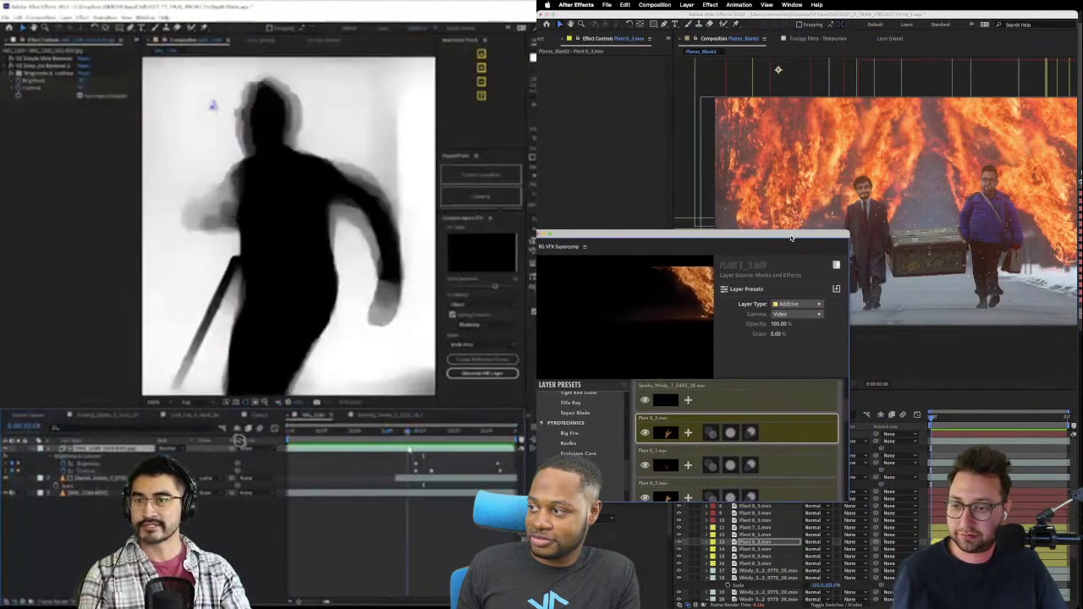
- Add an Optical Glow to the first Sparks_Windy layer and set its Size to 100
left_click(734, 405)
left_click(687, 400)
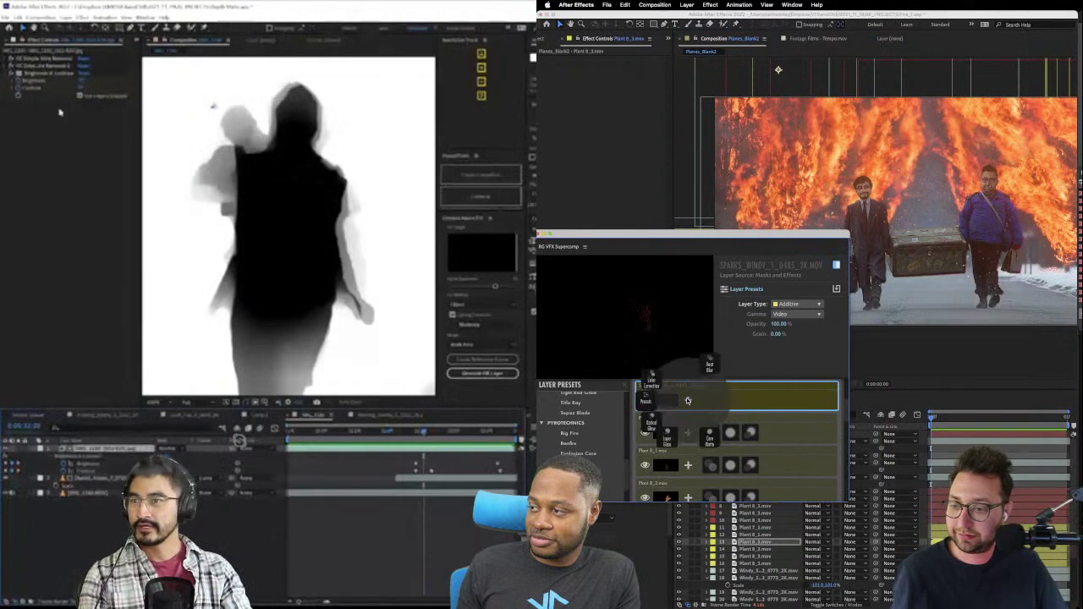
left_click(643, 401)
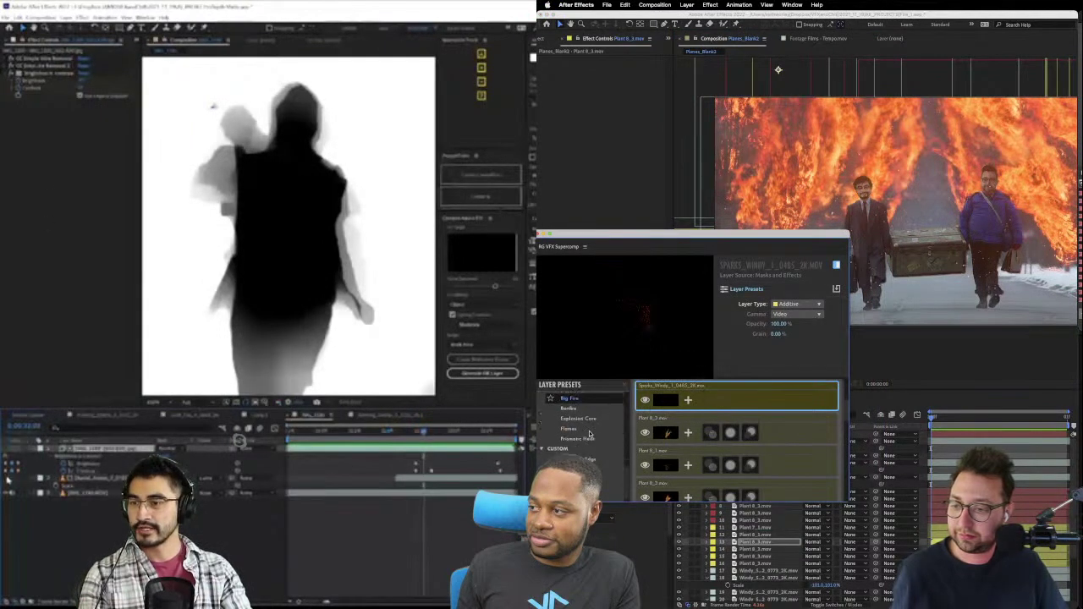
scroll(589, 434, "up", 5)
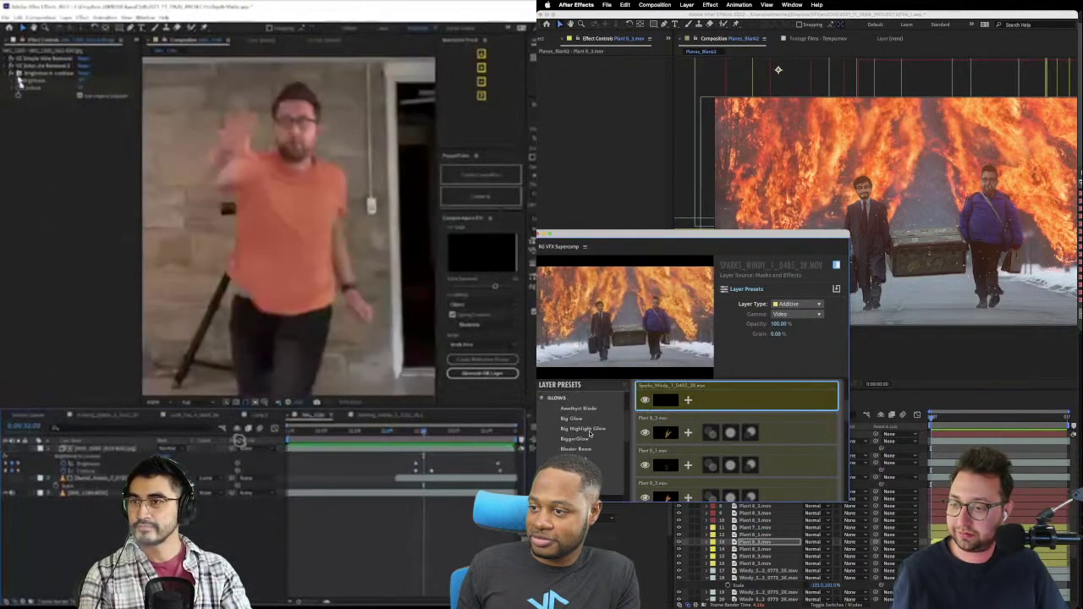
left_click(688, 398)
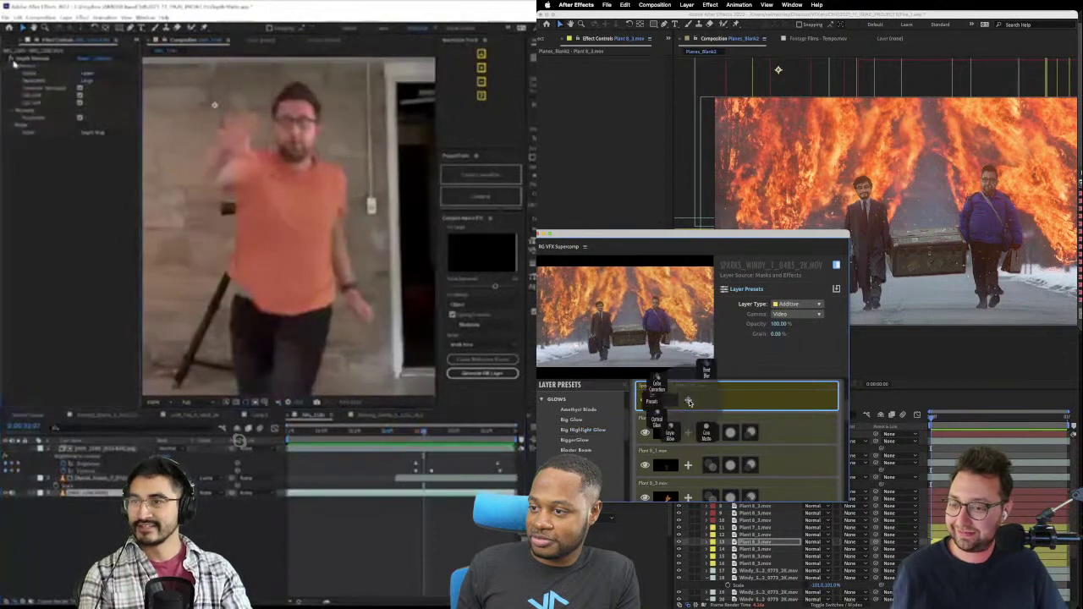
left_click(643, 423)
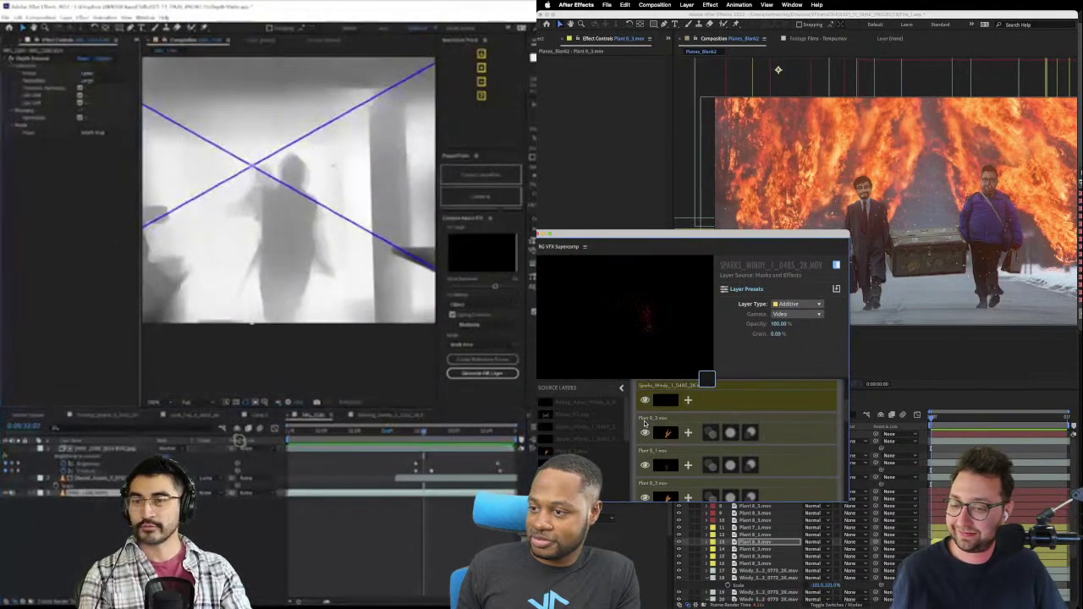
left_click(711, 400)
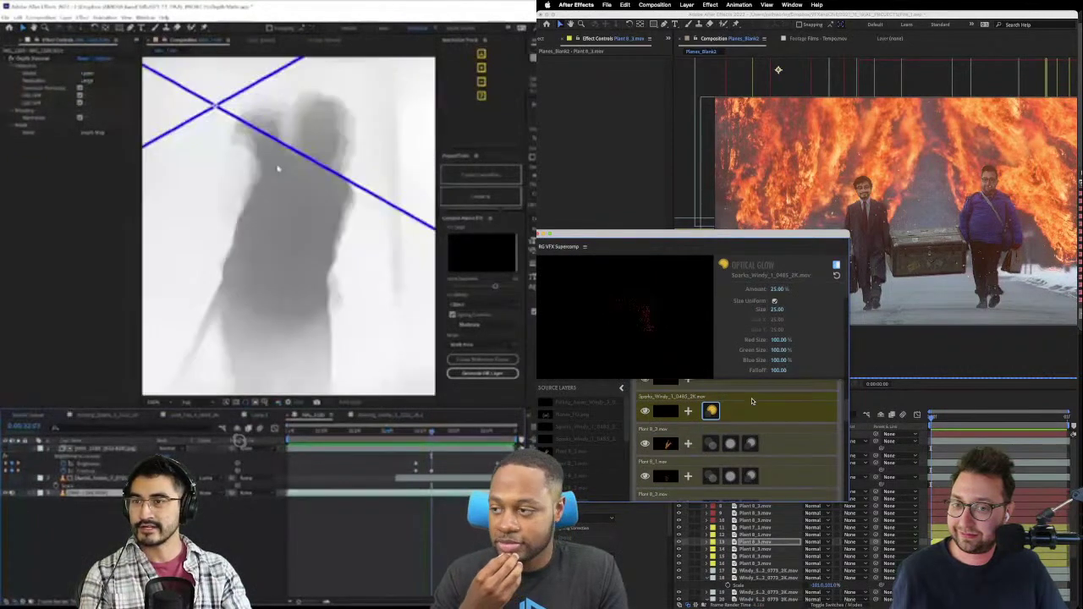
scroll(751, 401, "up", 1)
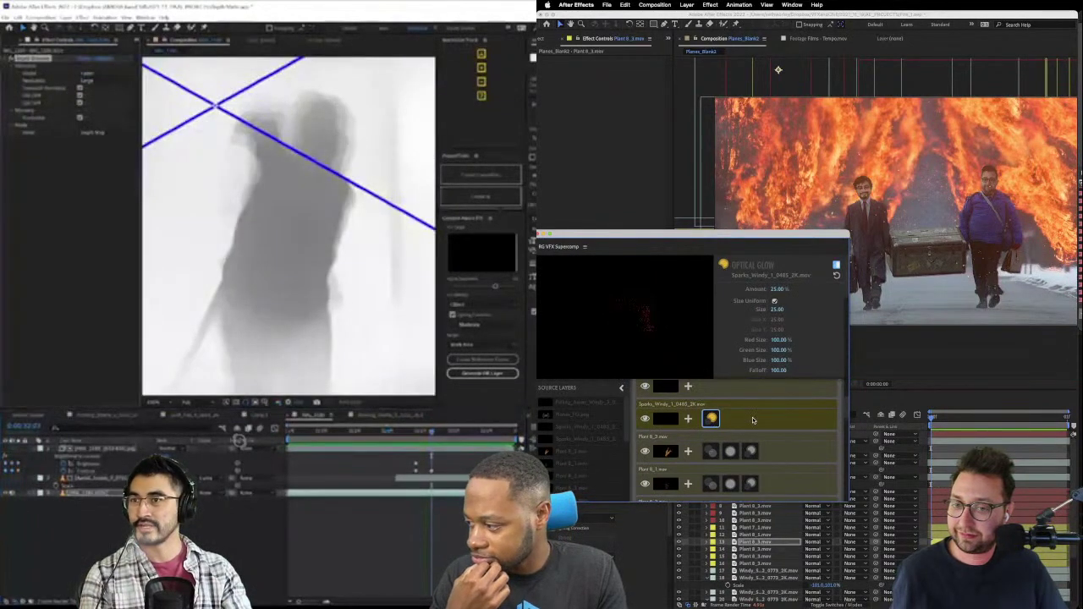
left_click(93, 71)
left_click(777, 309)
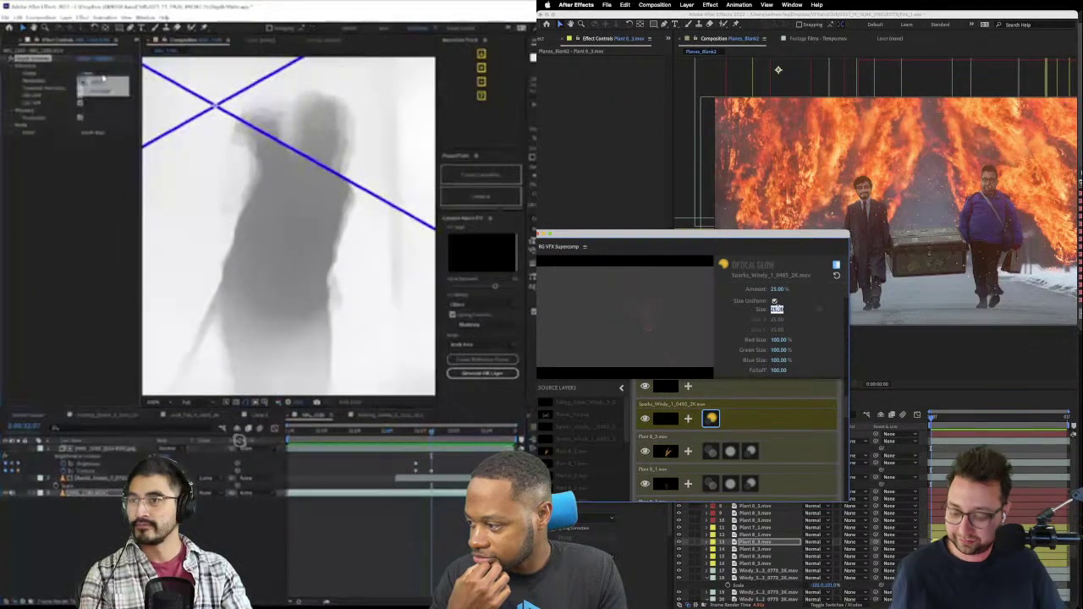
type("100")
key("Return")
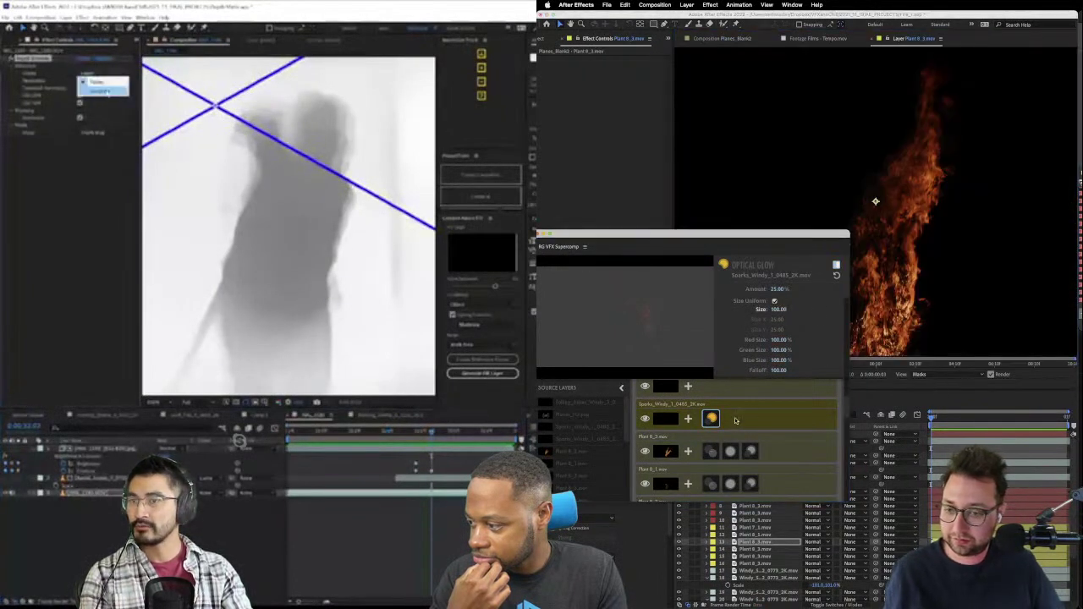
- Copy the glowing Sparks layer's effects and paste them onto the other Sparks_Windy layer
left_click(121, 98)
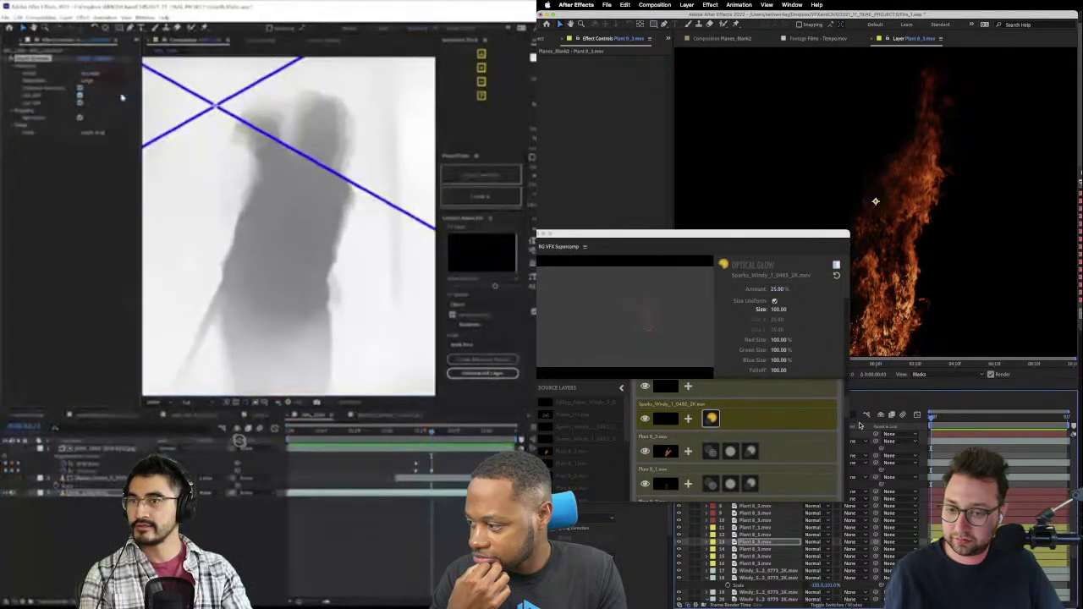
left_click(722, 39)
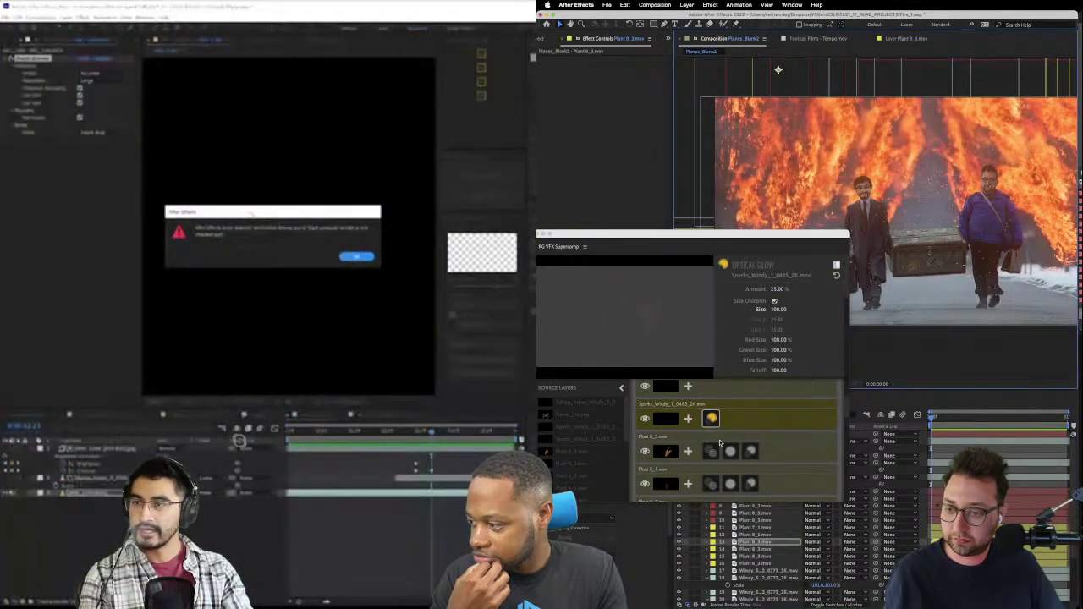
left_click(742, 421)
right_click(742, 422)
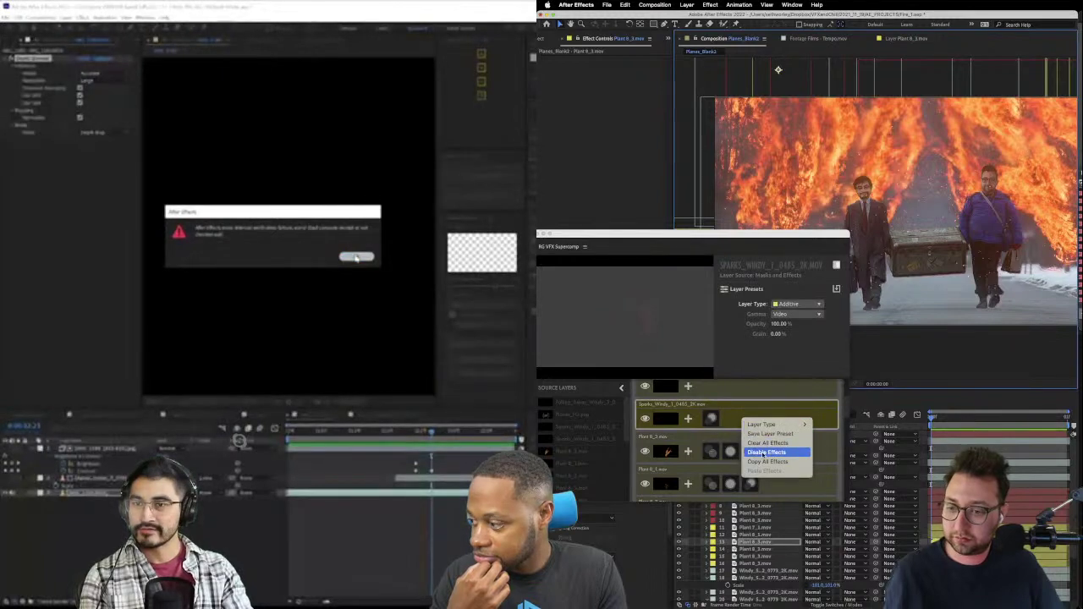
left_click(766, 452)
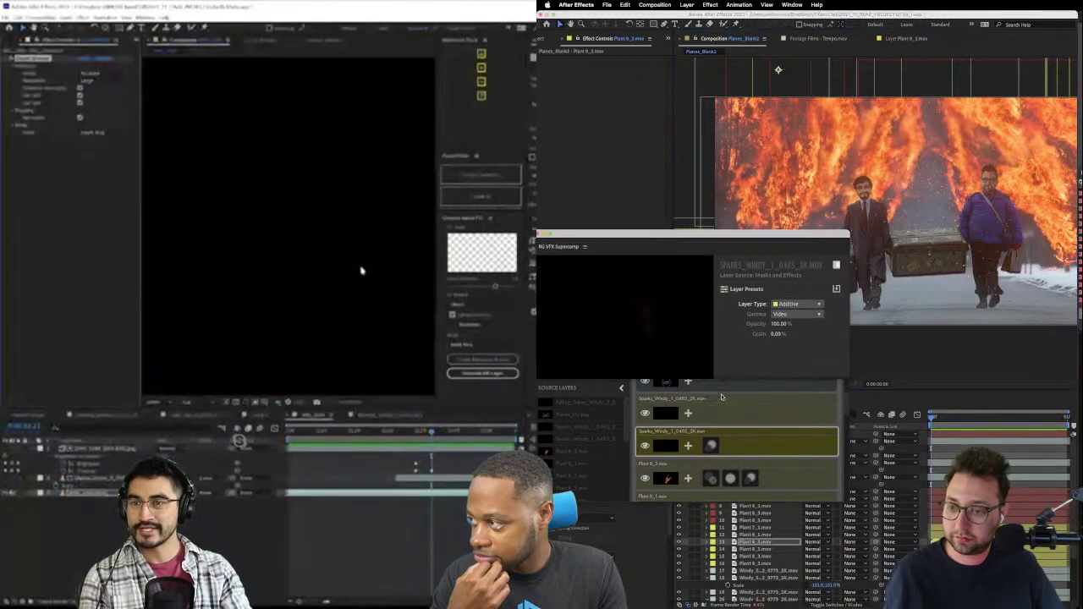
left_click(723, 400)
right_click(732, 415)
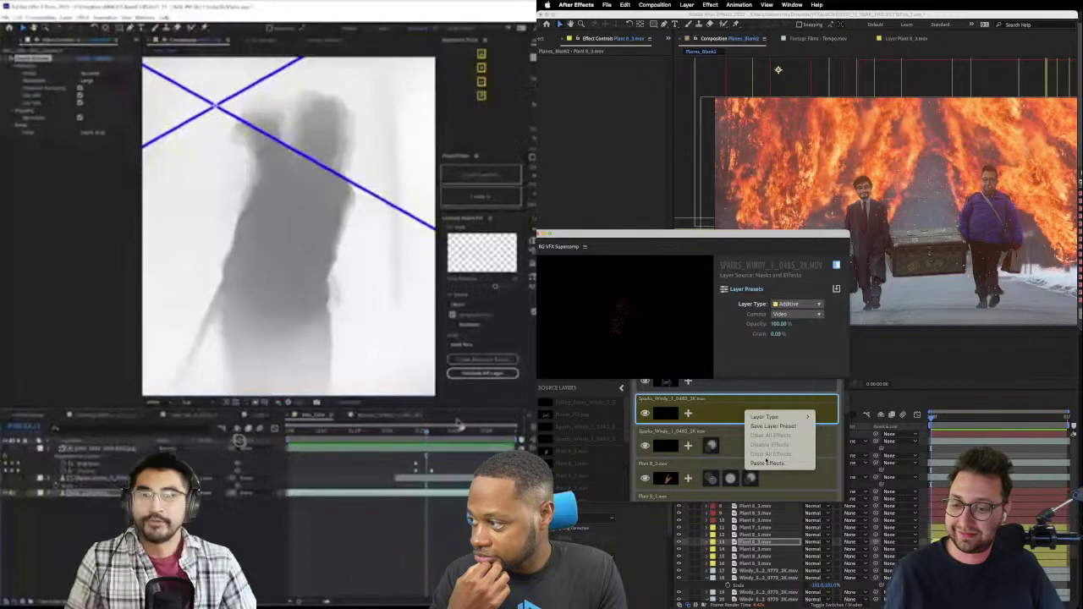
left_click(767, 463)
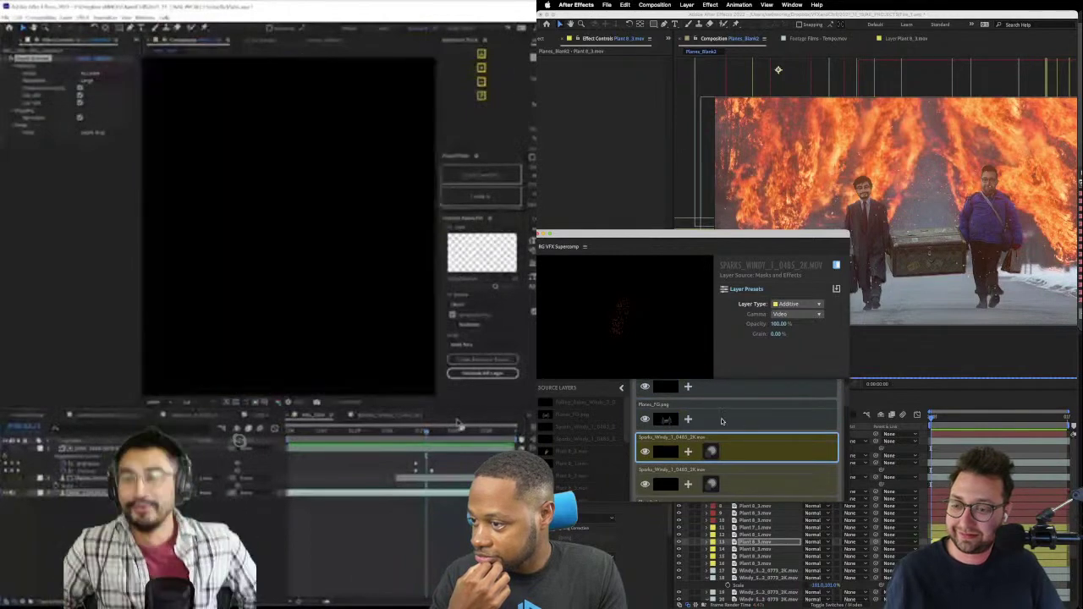
left_click(722, 420)
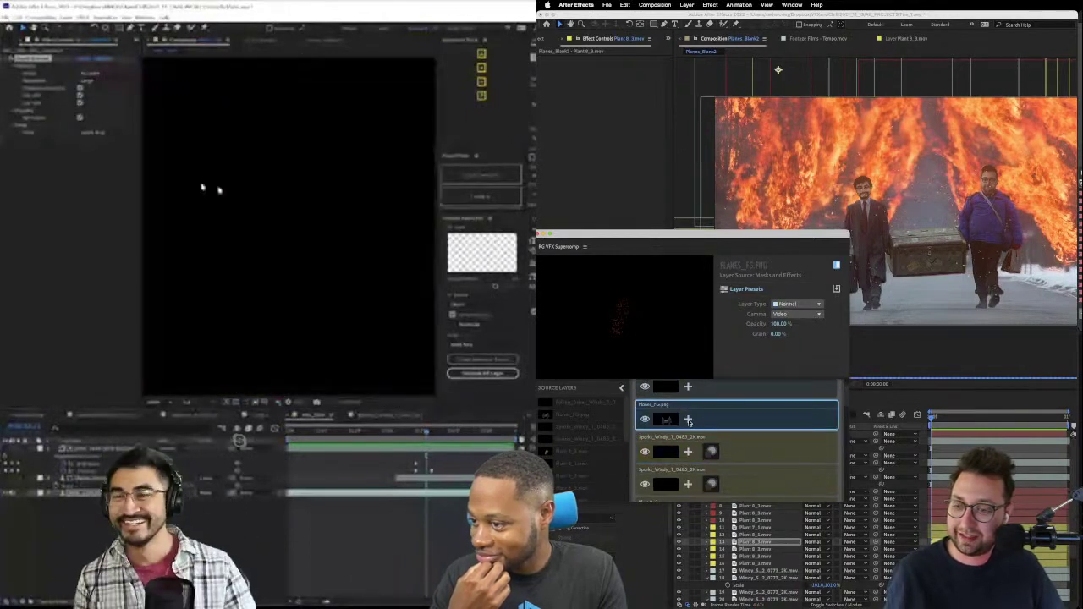
- Apply the Double Light Wrap preset to the Planes_FG.png layer in Supercomp
left_click(688, 421)
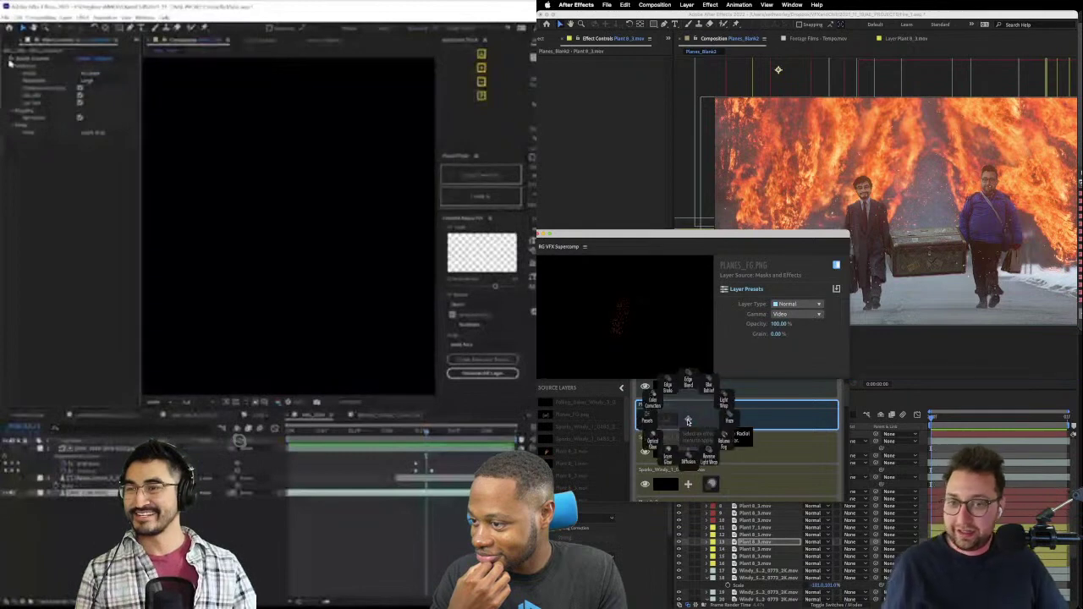
left_click(647, 420)
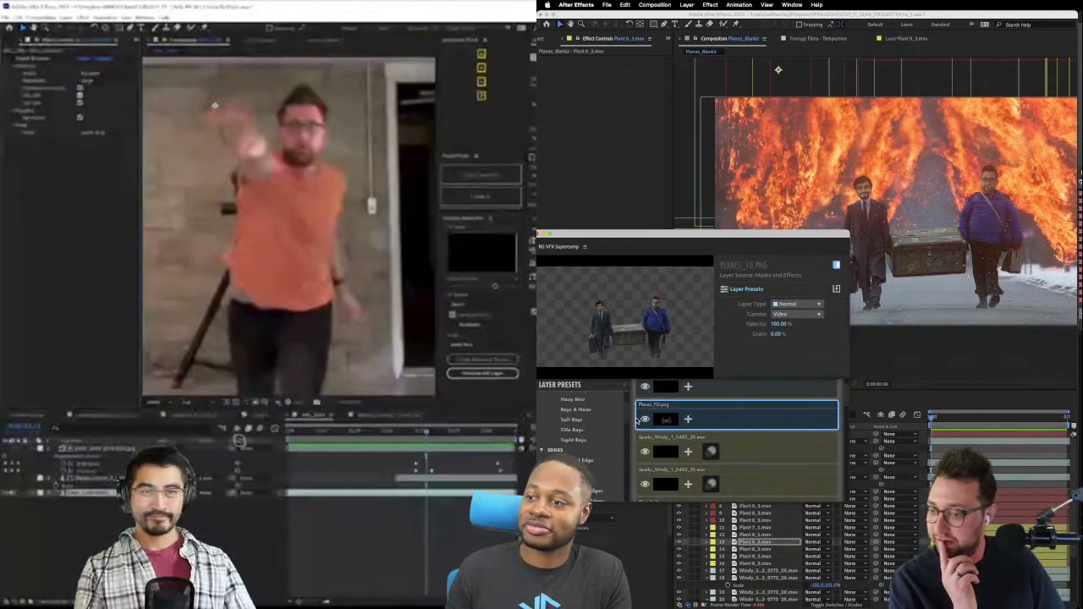
scroll(593, 438, "up", 3)
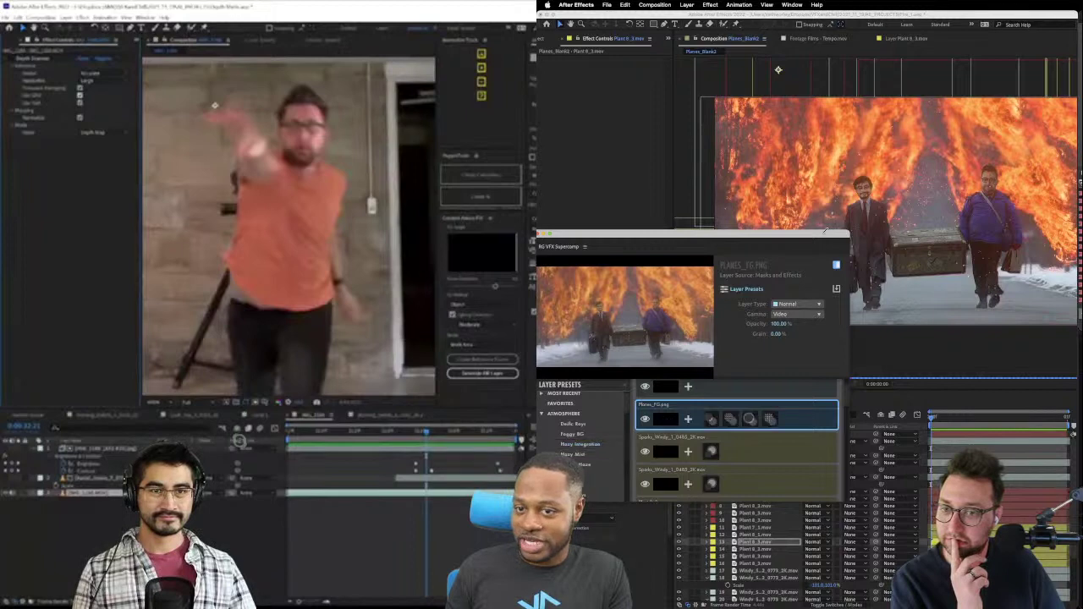
mouse_move(771, 235)
left_mouse_down()
mouse_move(903, 288)
mouse_move(839, 208)
left_mouse_up()
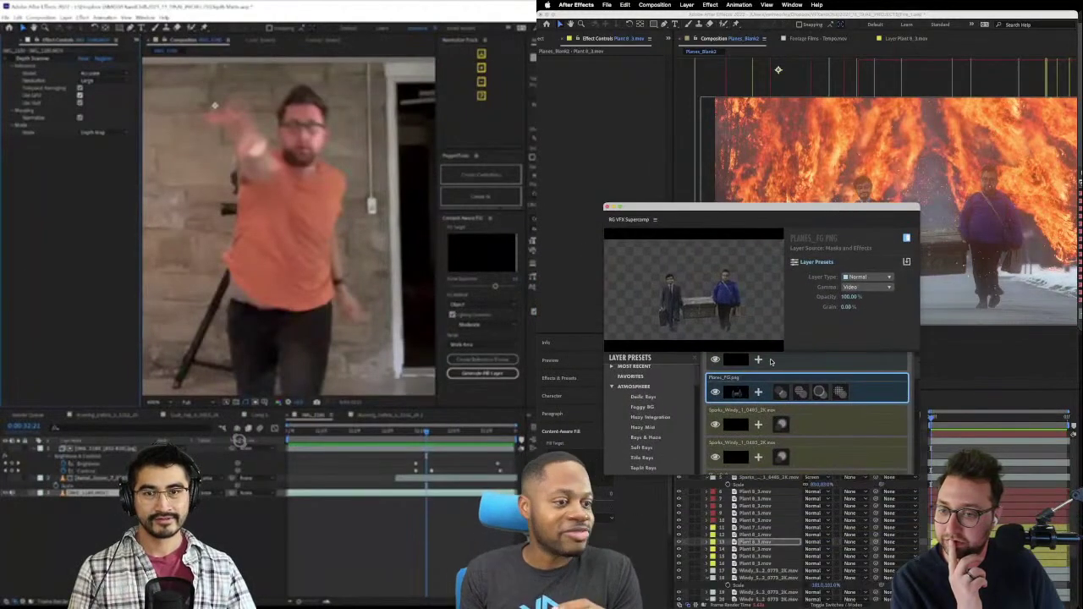
right_click(874, 384)
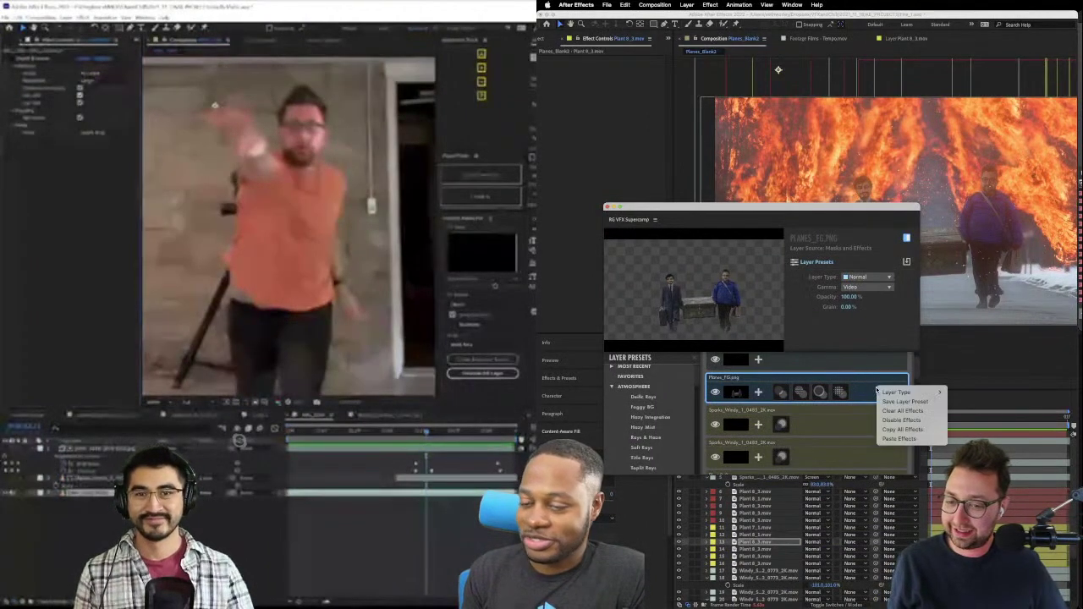
left_click(886, 413)
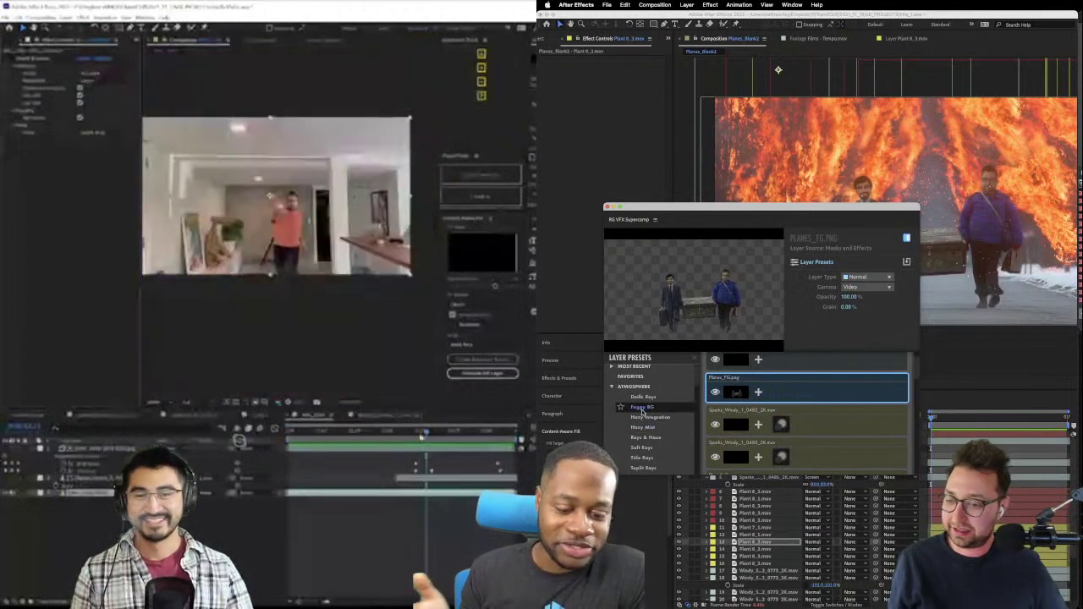
scroll(642, 412, "down", 5)
scroll(642, 412, "down", 2)
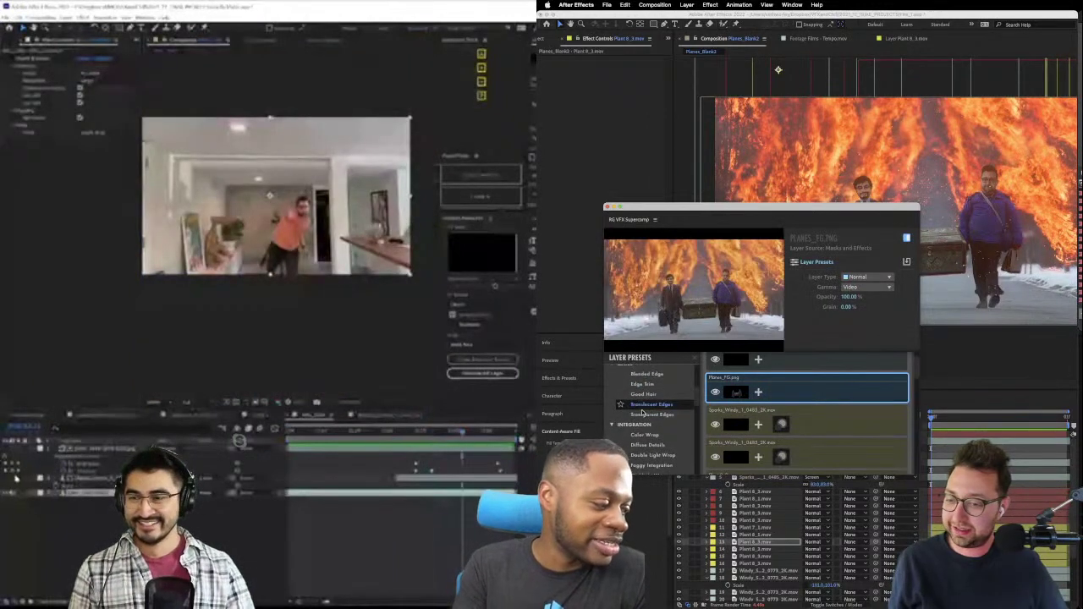
scroll(642, 412, "down", 2)
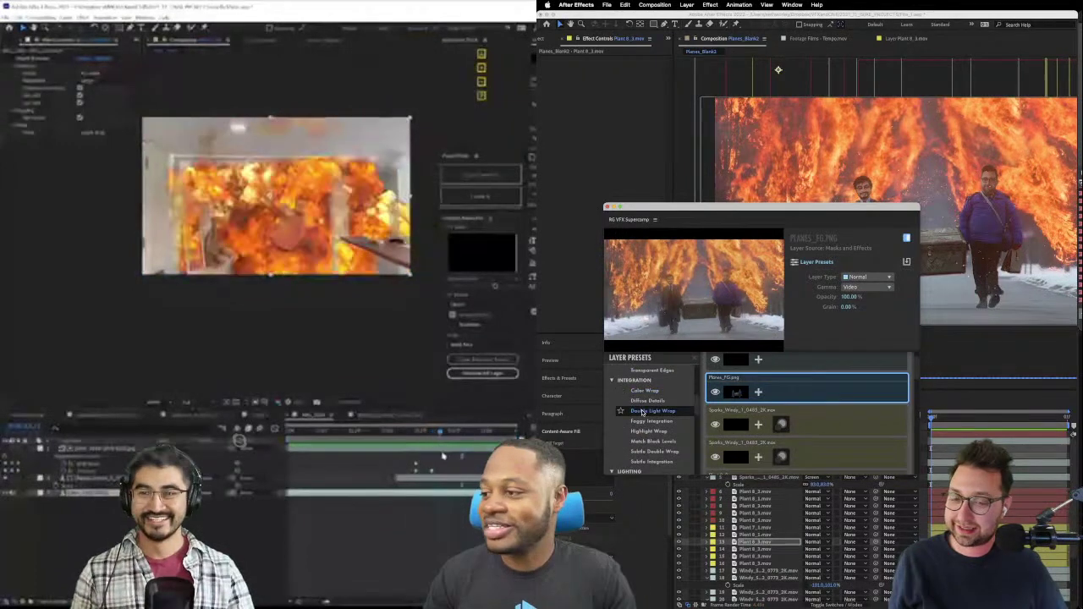
left_click(642, 412)
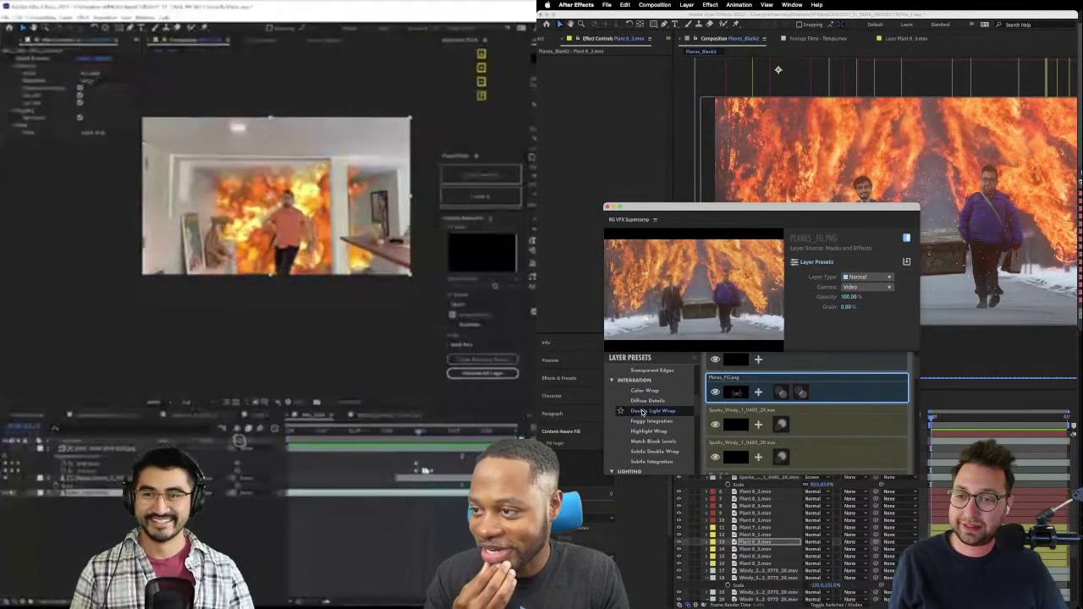
- Show the Falling_Ashes layer's settings and narrow the Supercomp window from its right edge
scroll(826, 416, "up", 2)
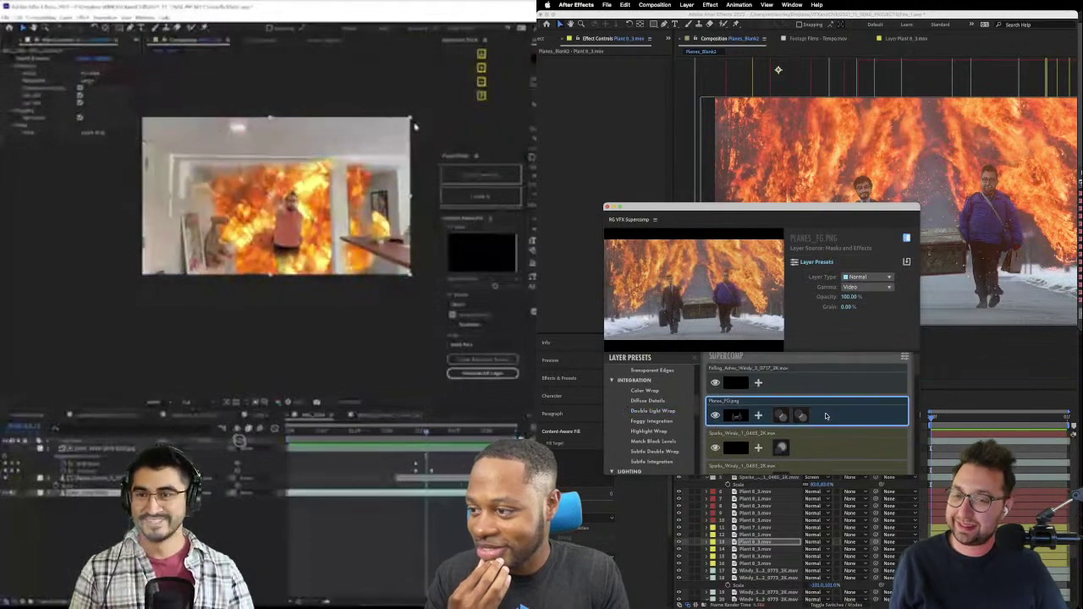
left_click(825, 381)
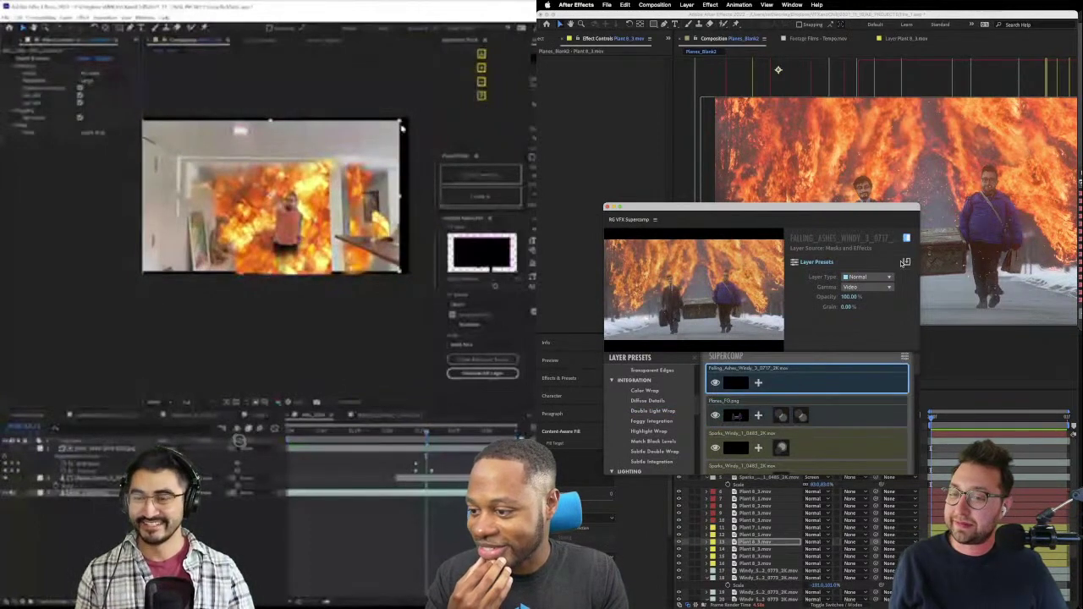
left_click_drag(925, 303, 832, 298)
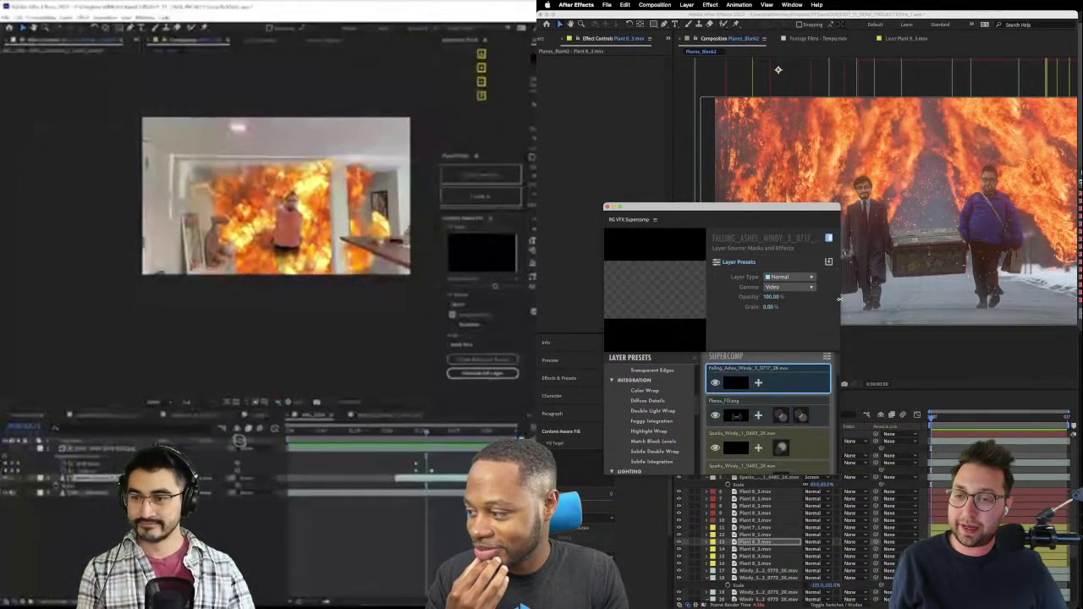
- Enlarge and raise the floating Supercomp window, then close it to restore the Planes_Blank2 layout
mouse_move(700, 190)
left_mouse_down()
mouse_move(699, 117)
mouse_move(662, 125)
left_mouse_up()
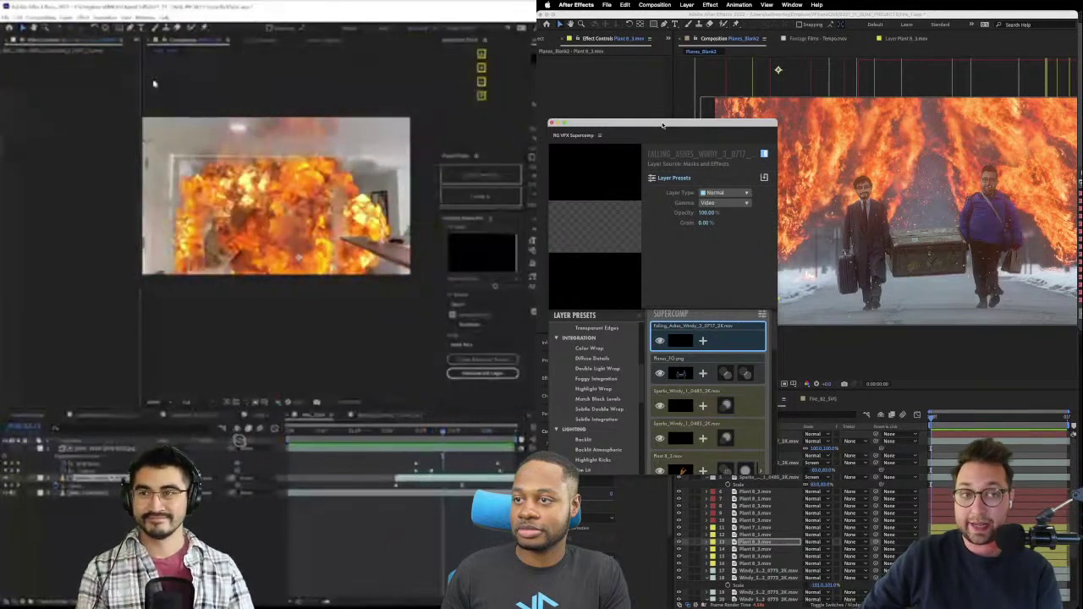
left_click_drag(142, 79, 180, 81)
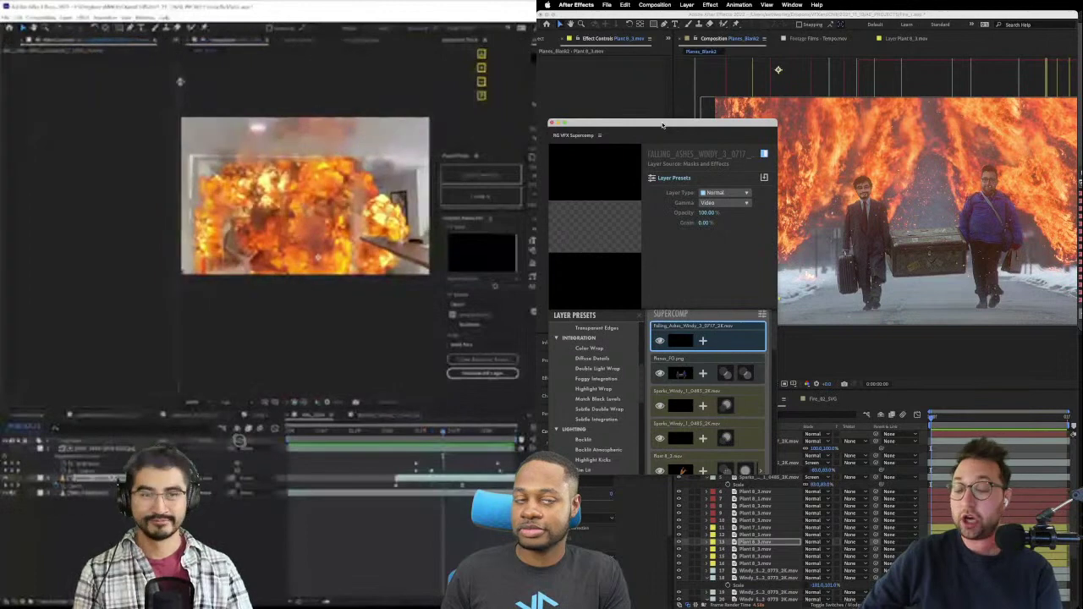
left_click(6, 42)
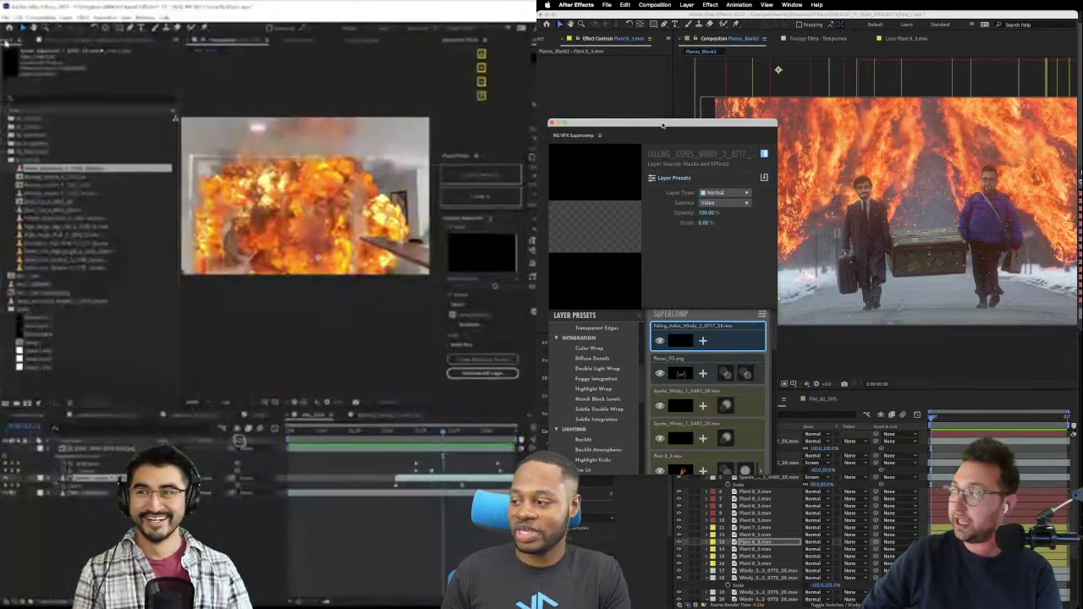
left_click(78, 385)
double_click(77, 385)
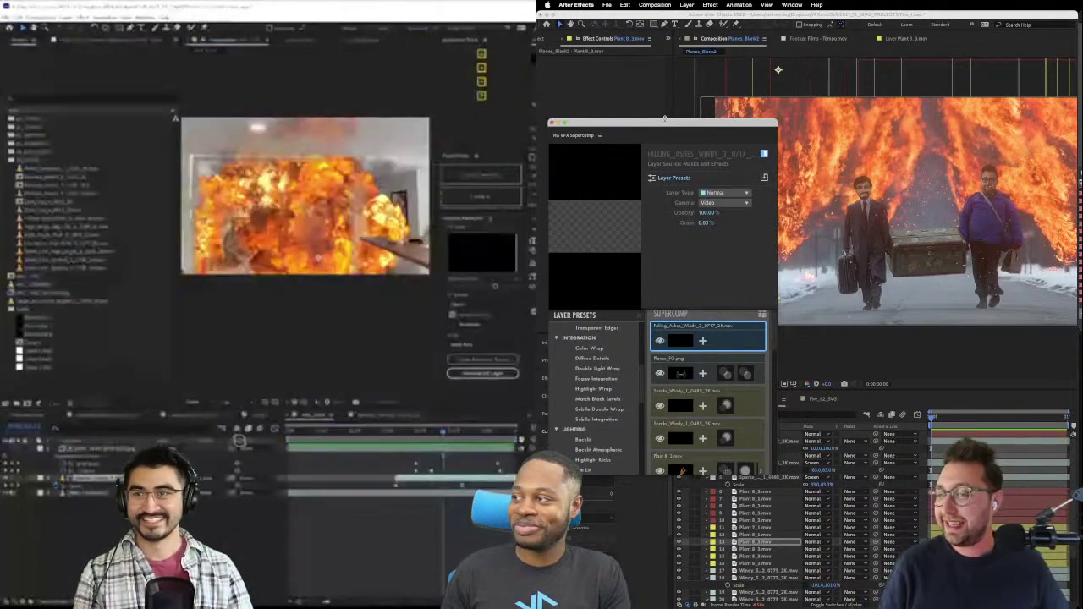
left_click_drag(663, 125, 649, 64)
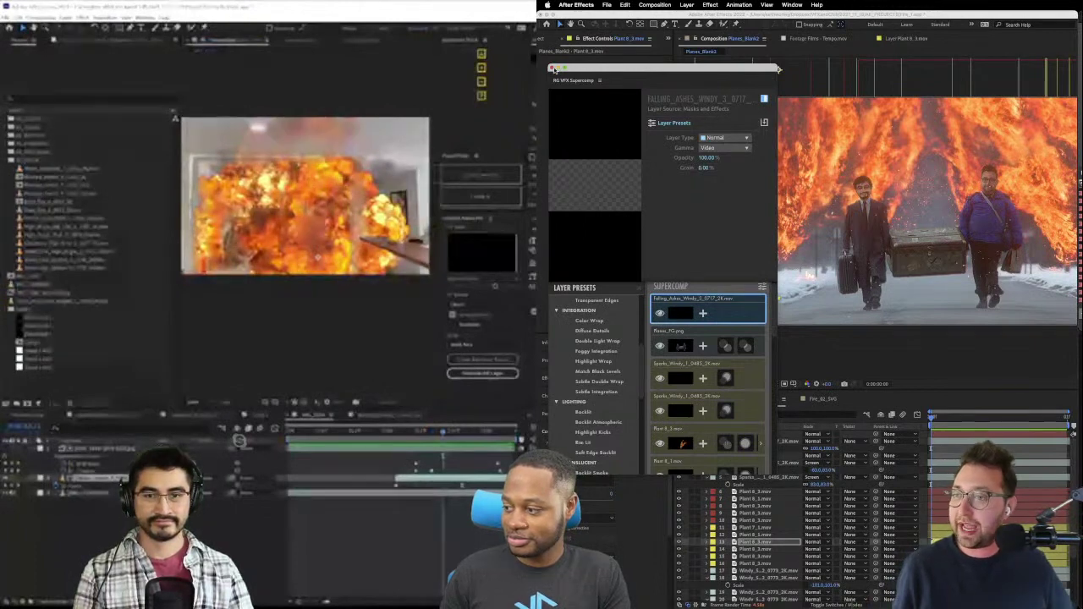
left_click(552, 69)
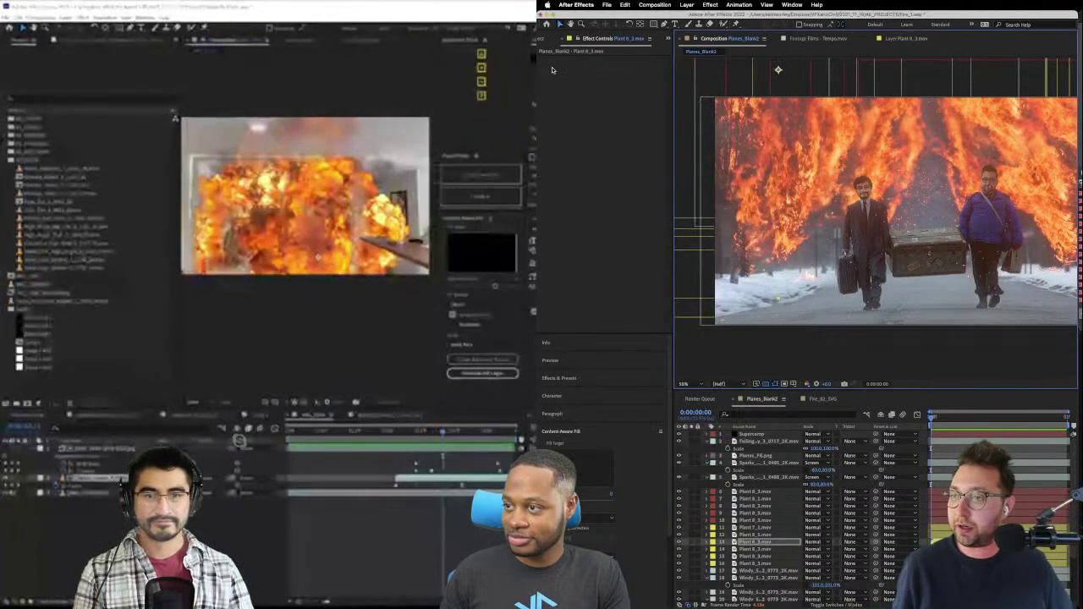
- Fit the full Planes_Blank2 frame in the viewer, then select the Supercomp layer to show its controls
left_click(758, 520)
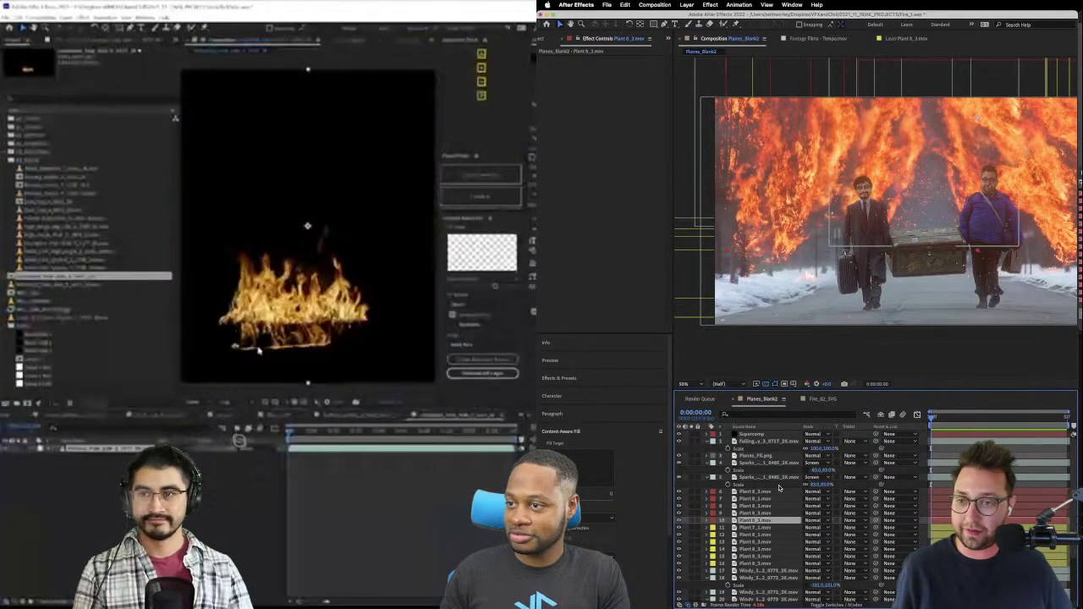
key("shift+slash")
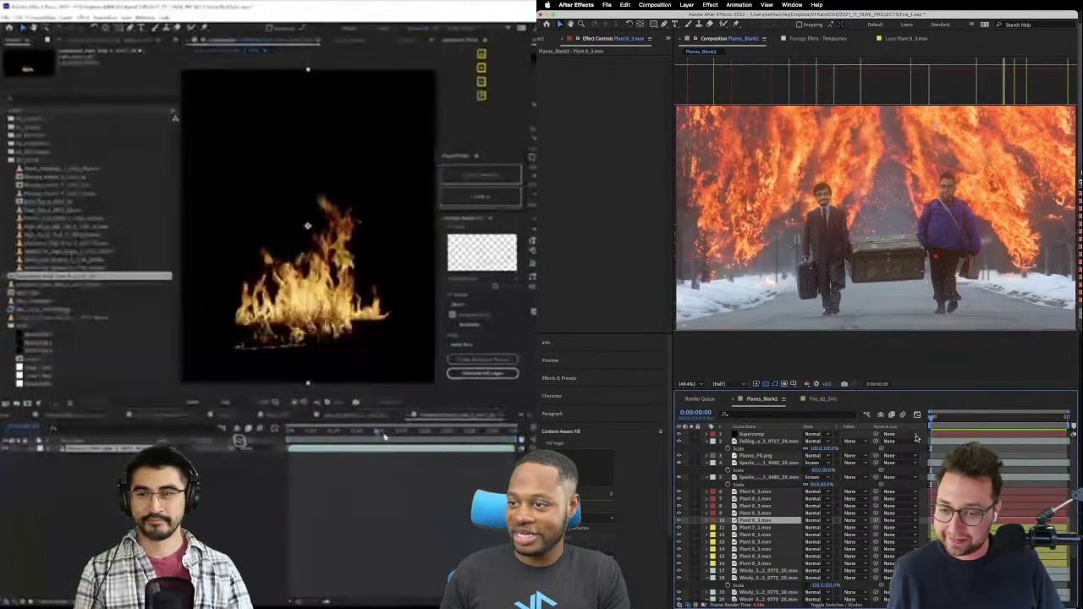
key("F2")
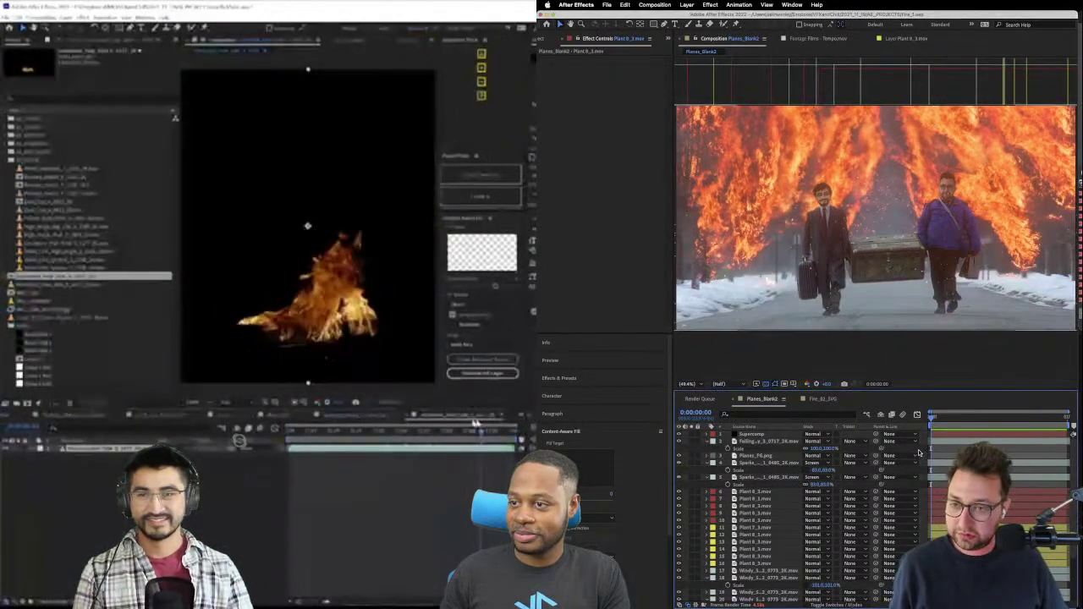
left_click(771, 478)
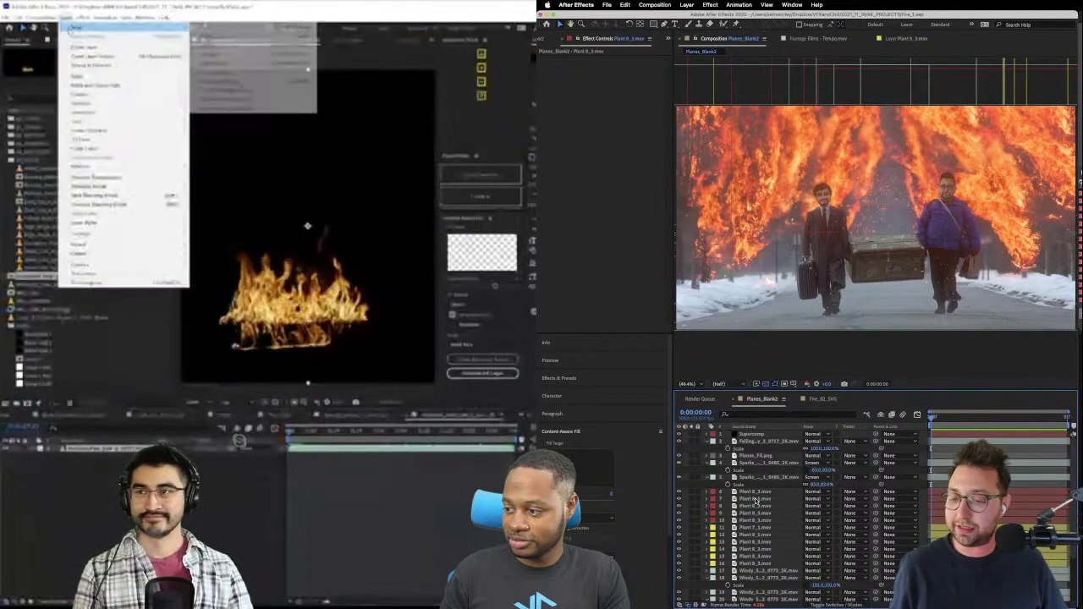
left_click(767, 435)
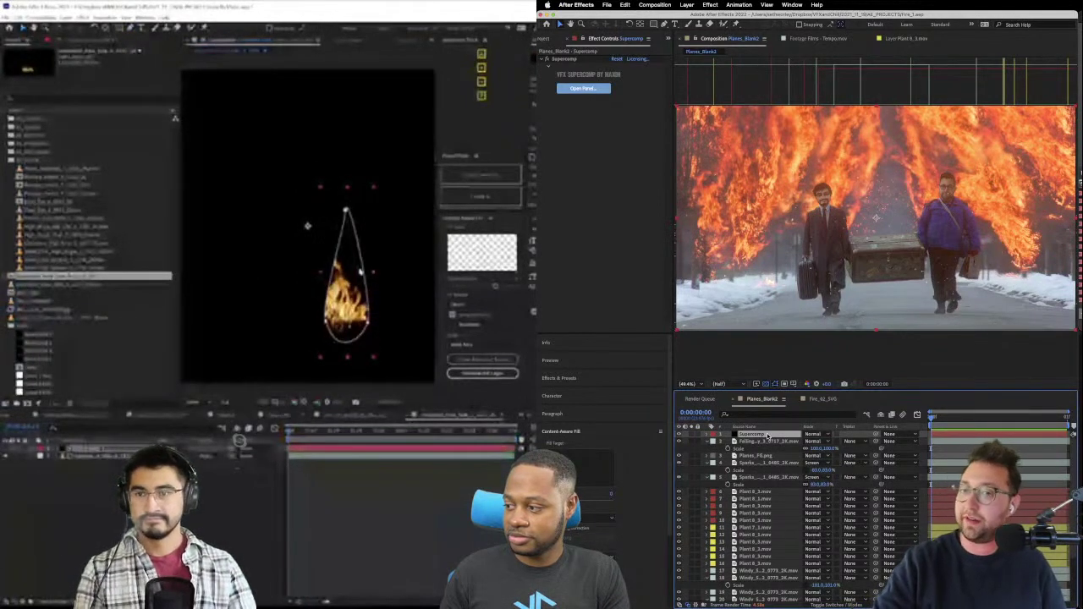
- Collapse Scale on the Sparks, Falling and layer 18 layers and layer 20's Masks, then select Falling_Ashes
left_click(771, 456)
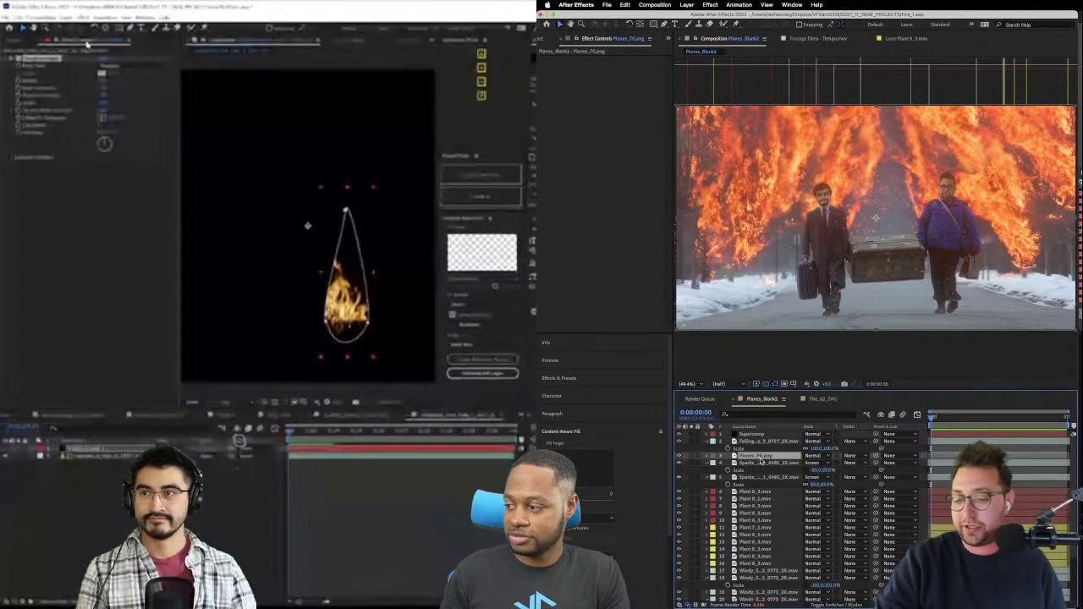
left_click(760, 463)
left_click(707, 463)
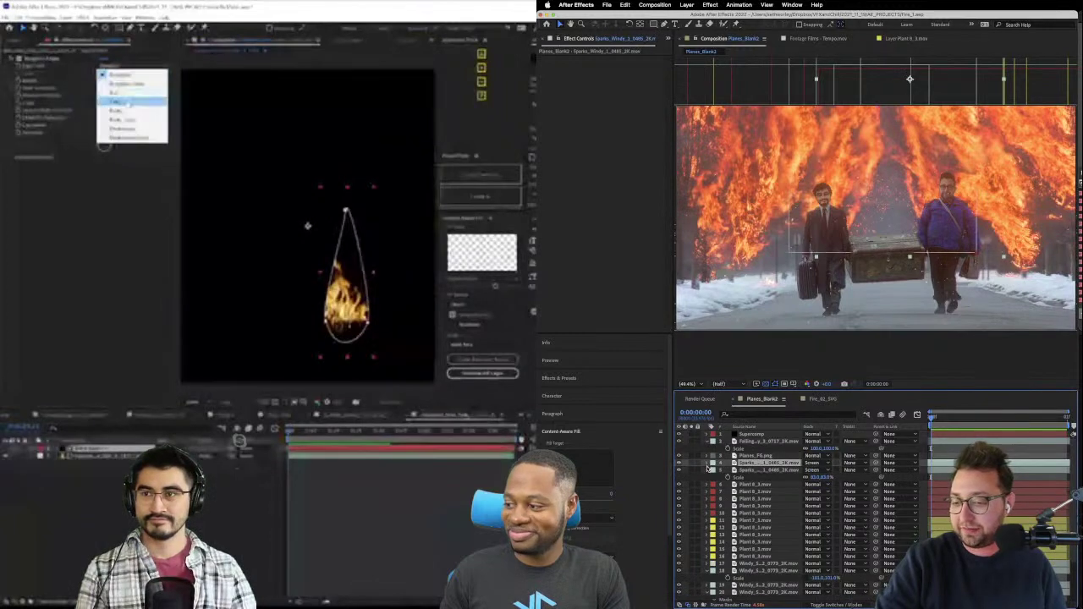
left_click(707, 442)
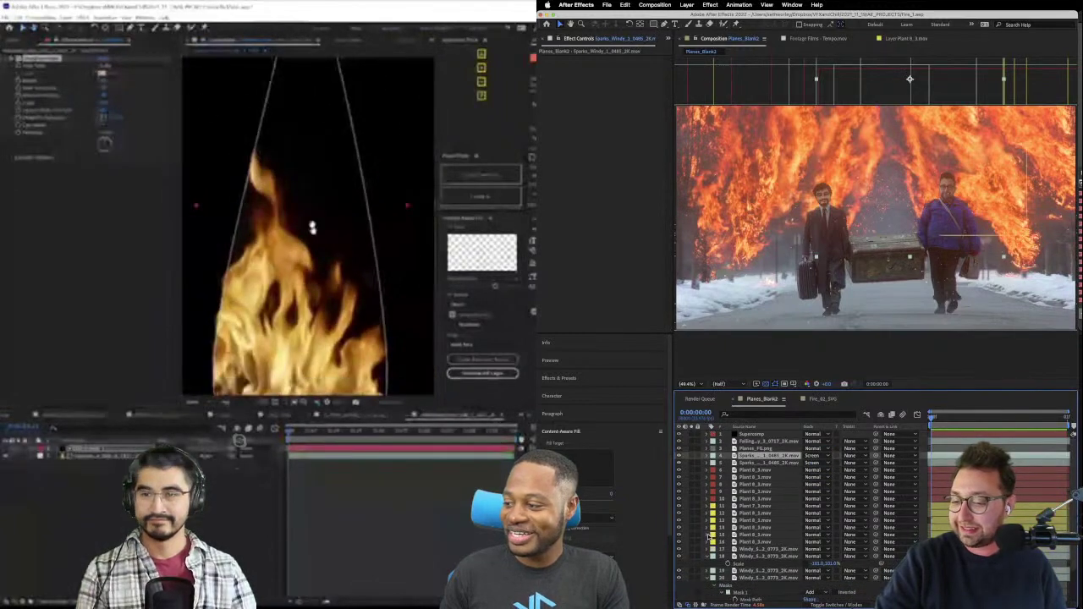
left_click(707, 556)
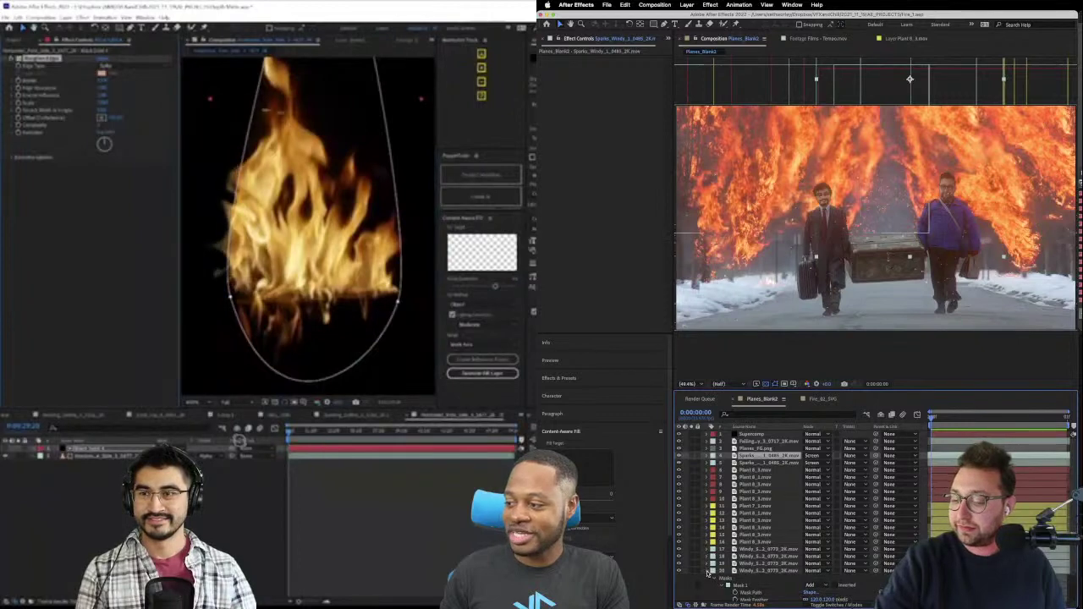
left_click(708, 571)
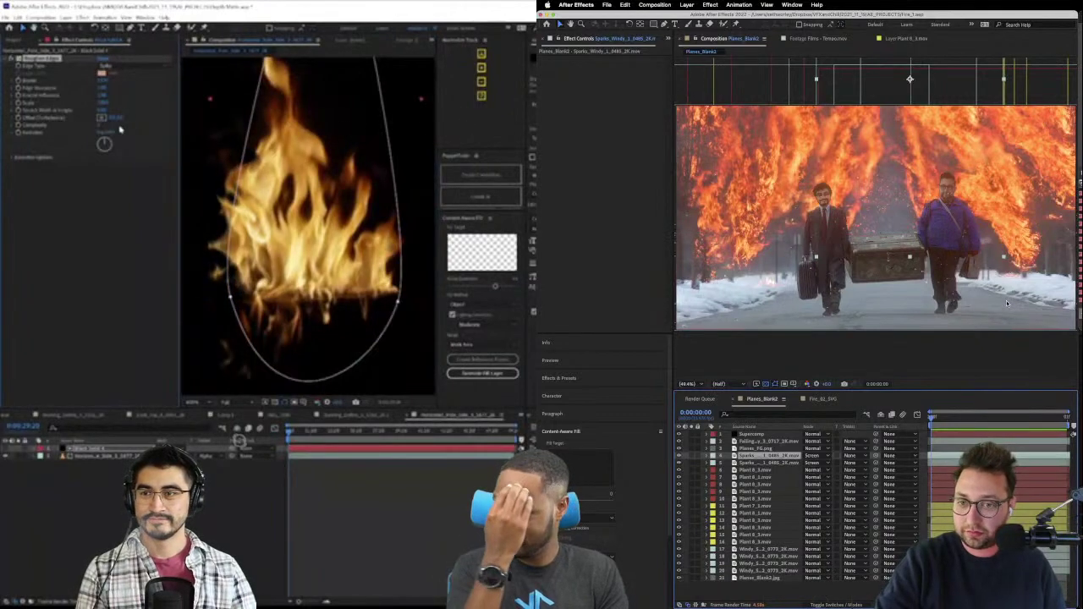
left_click(819, 597)
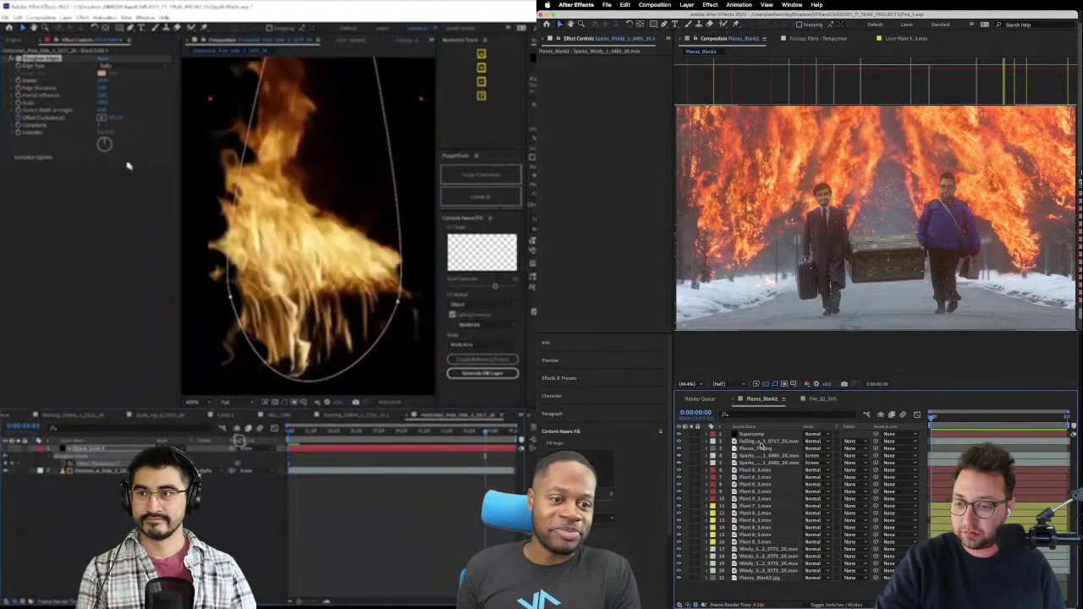
left_click(759, 442)
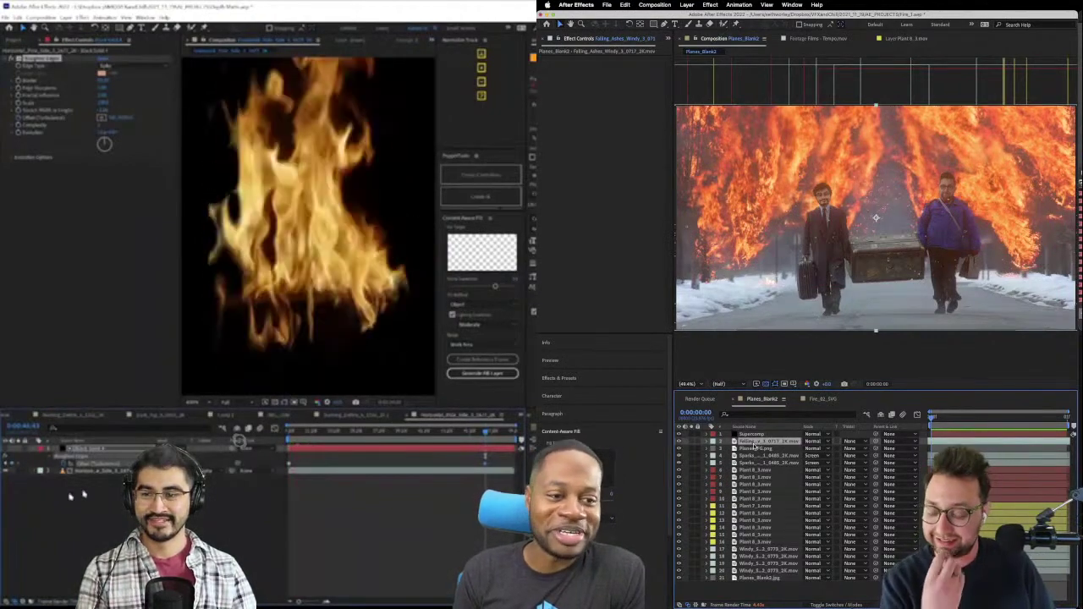
- Apply Levels to Falling_Ashes by searching 'leve', then drag its gamma down to darken the ashes
key("ctrl+space")
type("leve")
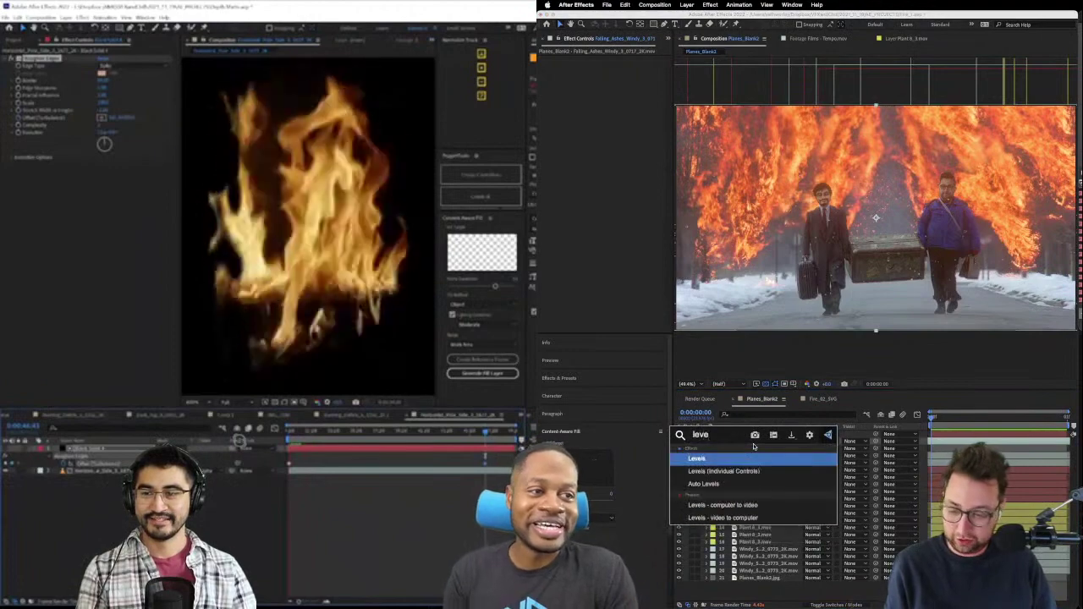
key("Return")
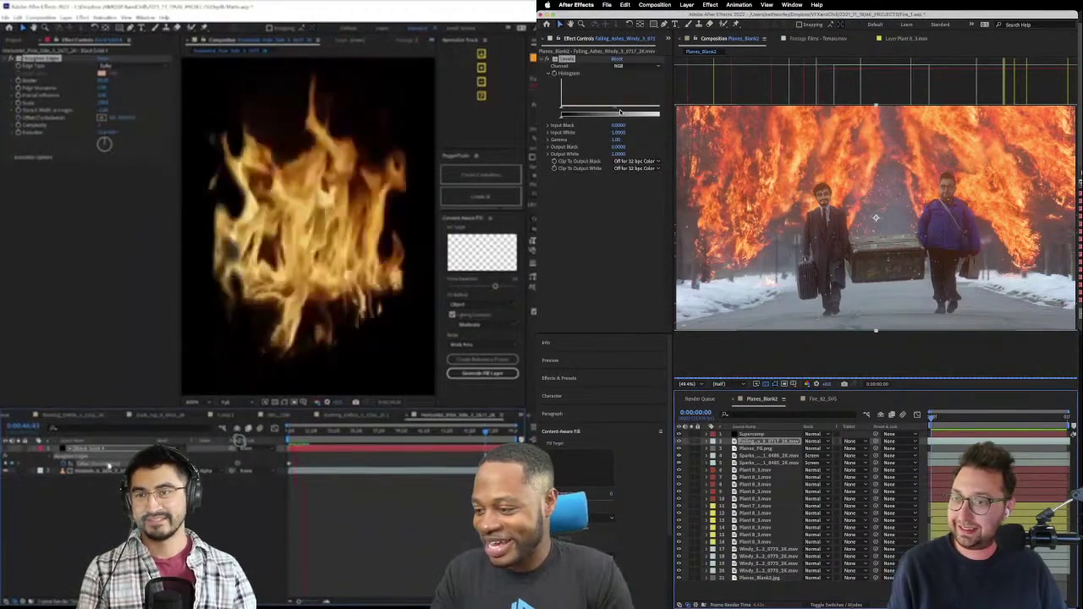
left_click_drag(620, 110, 729, 118)
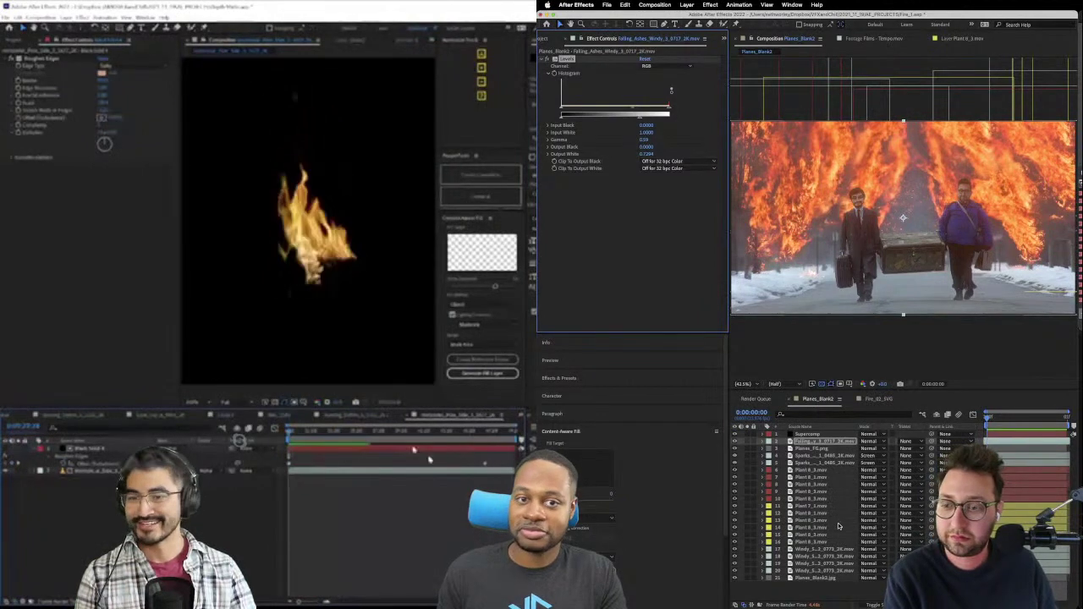
- Import VFX&Chill_Logo.png and drop it at the top of the comp's layer stack
left_click(548, 39)
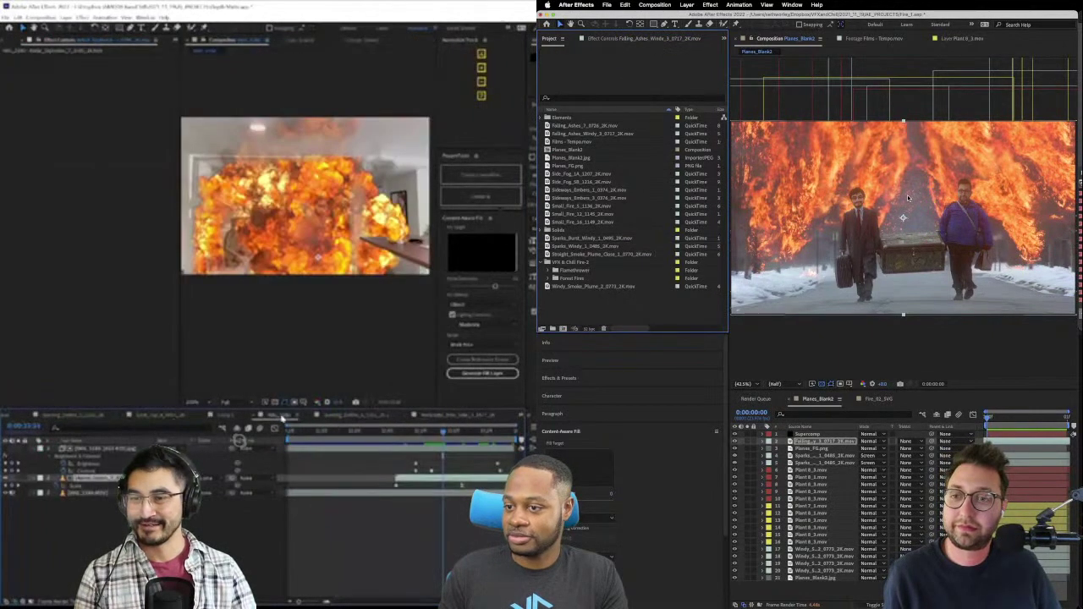
key("super+i")
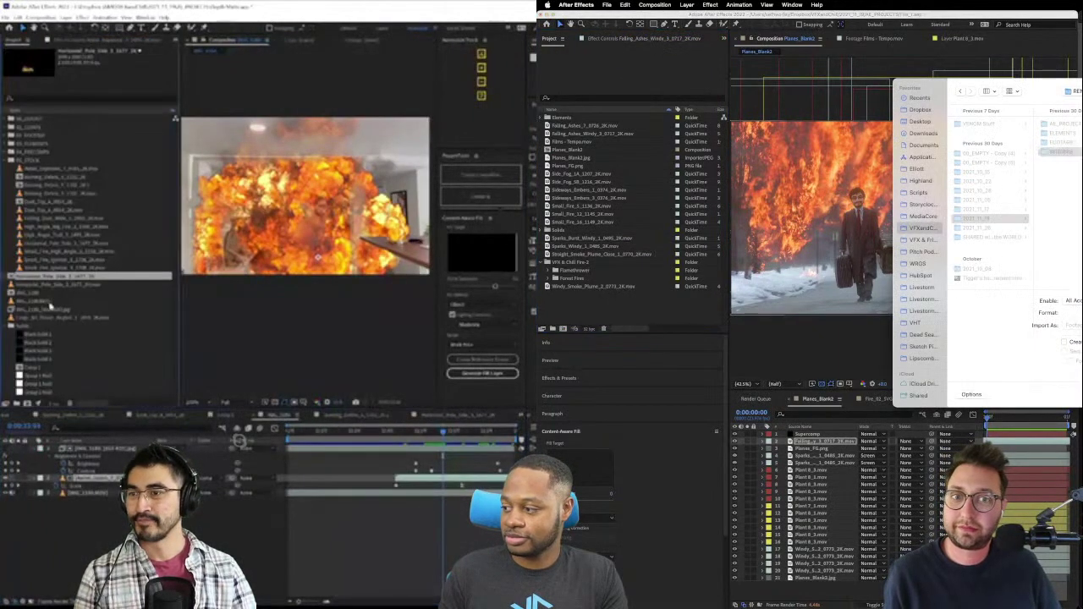
key("Escape")
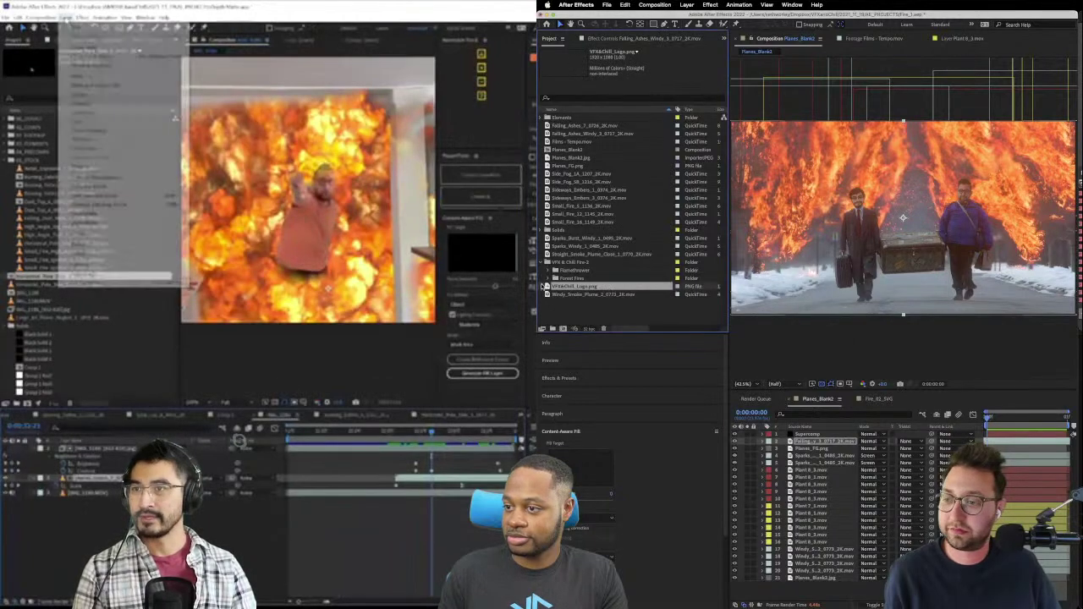
left_click_drag(811, 441, 814, 513)
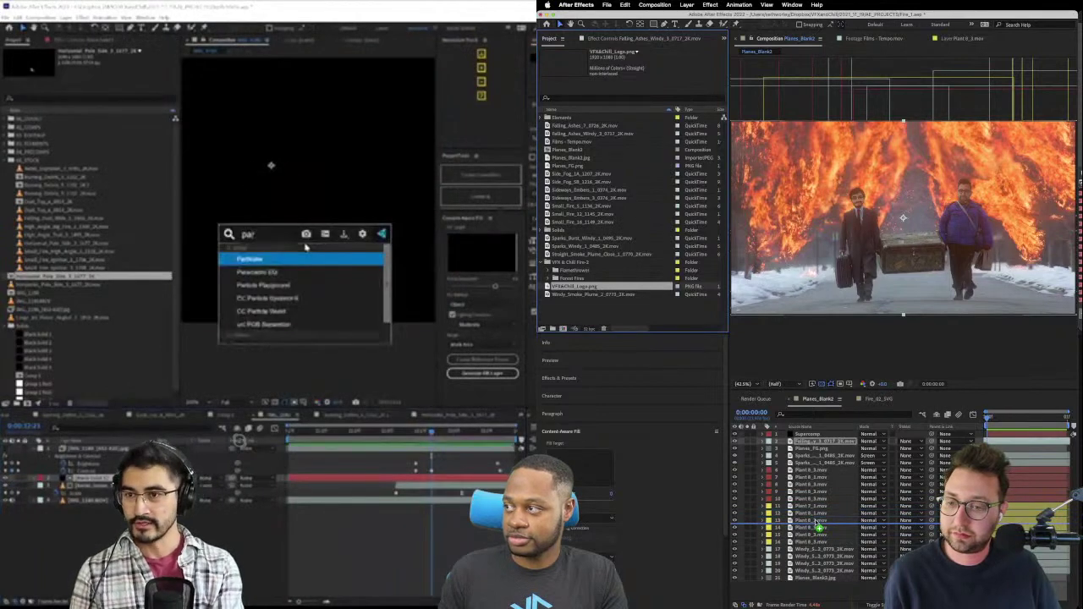
left_click_drag(819, 527, 808, 434)
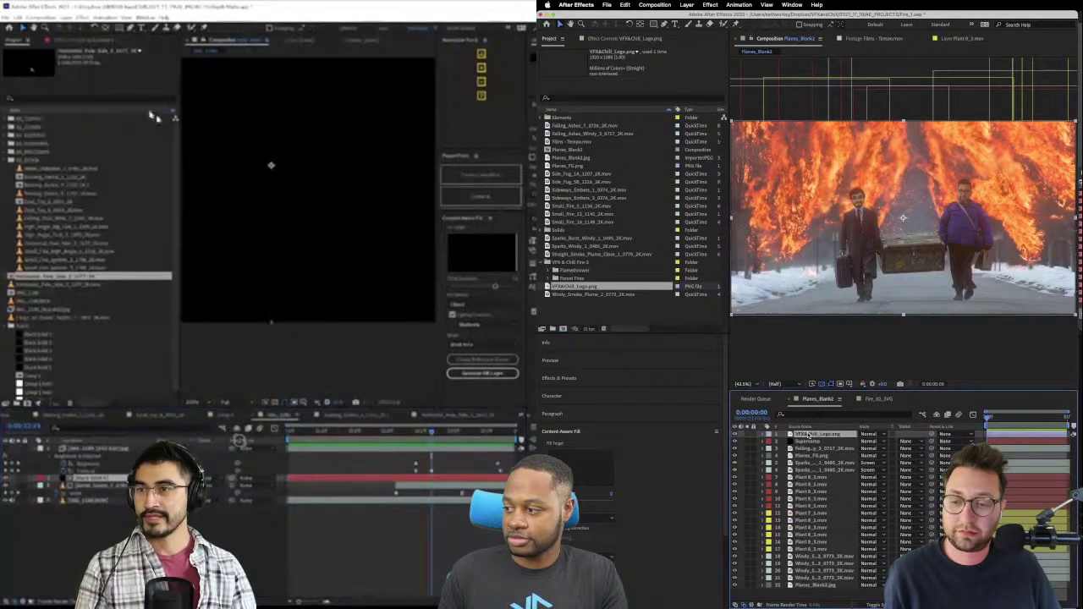
- Show the Supercomp layer's effect controls and open the Window menu
left_click(609, 38)
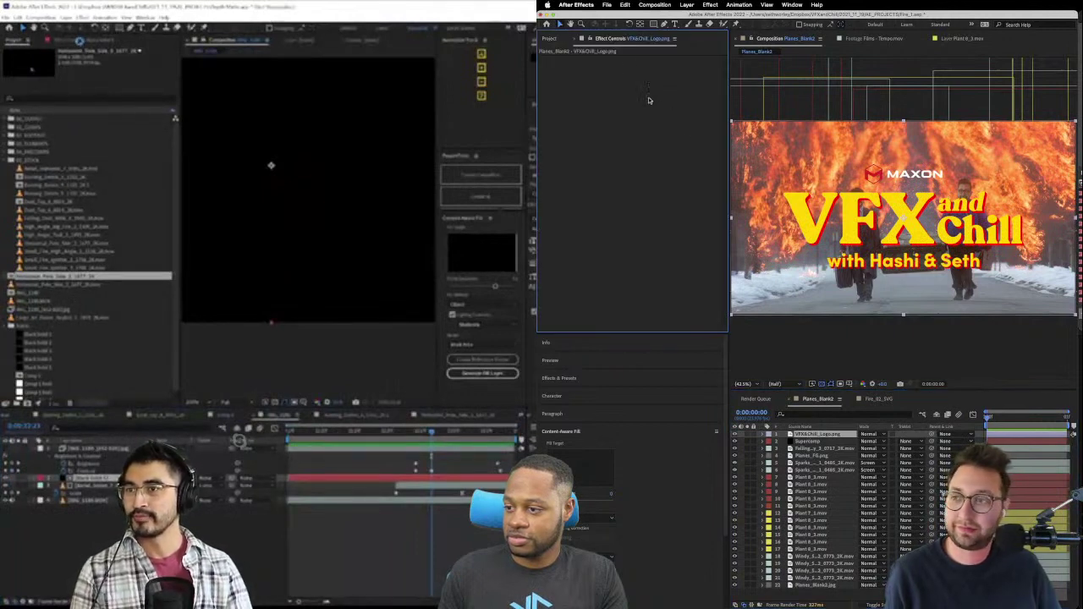
left_click(810, 441)
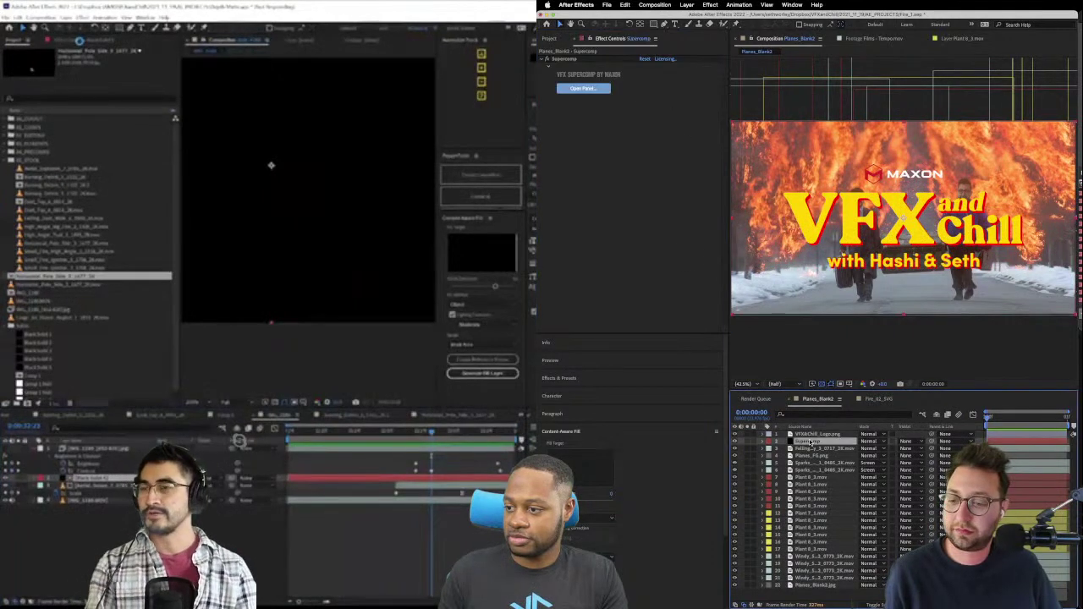
left_click(792, 4)
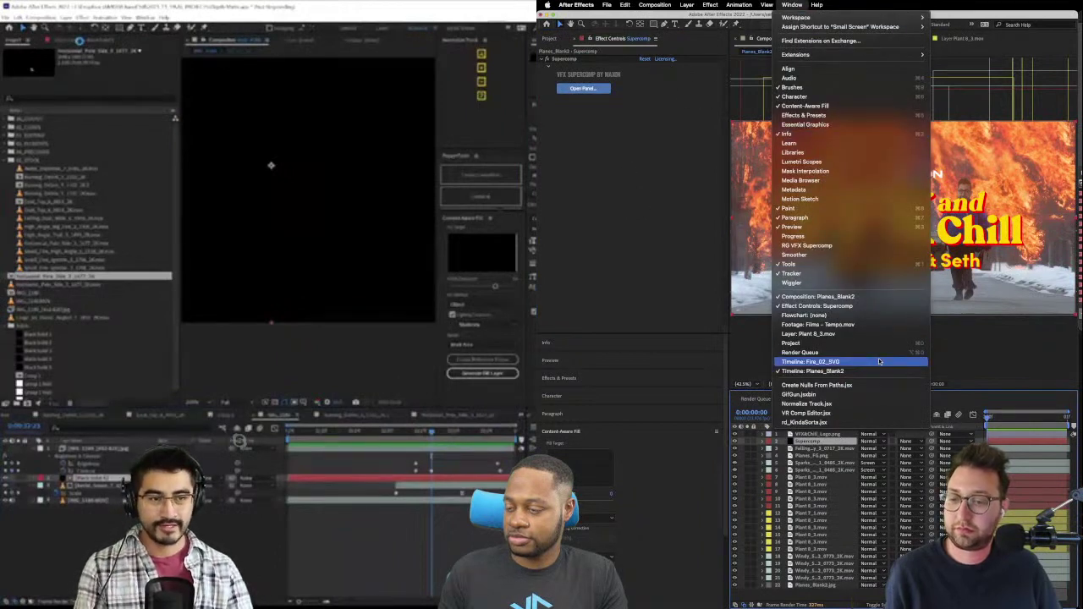
- Open the RG VFX Supercomp panel, add VFX&Chill_Logo.png to its stack, and enlarge the window
left_click(825, 246)
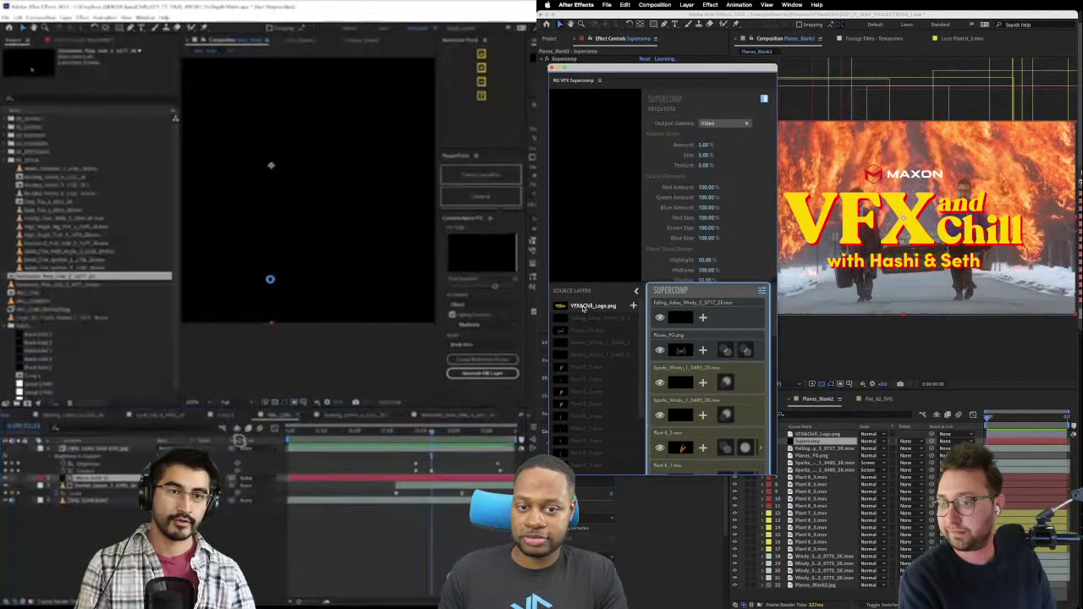
left_click_drag(582, 309, 700, 465)
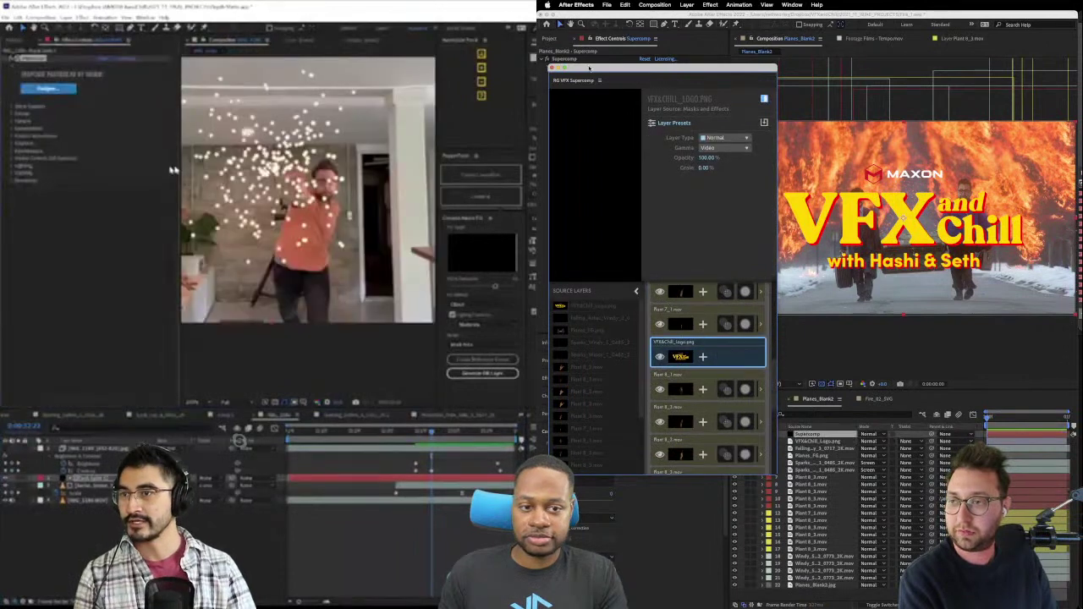
left_click_drag(589, 68, 587, 18)
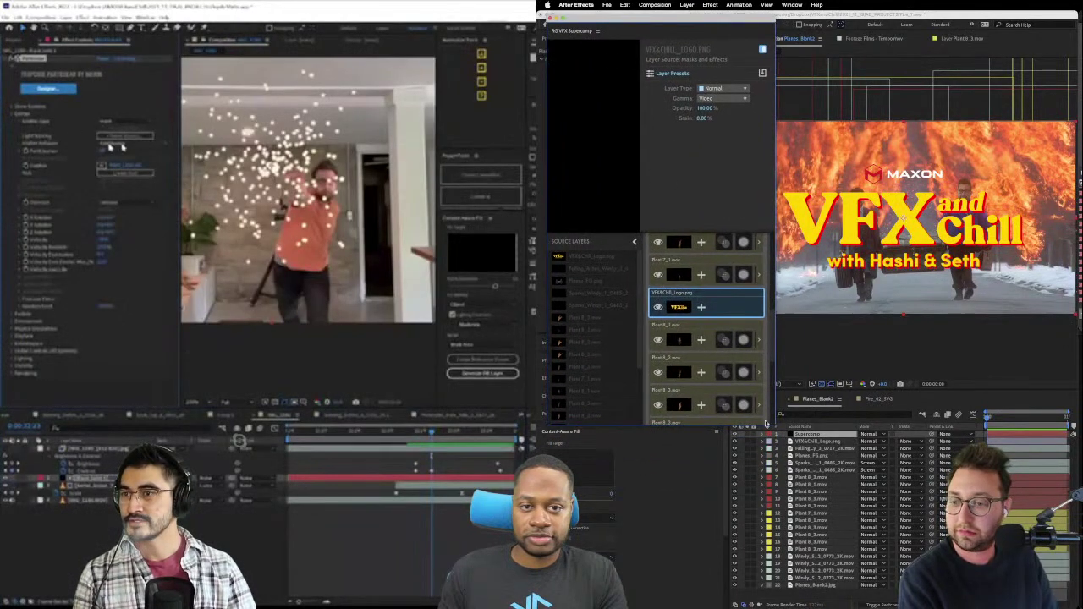
left_click_drag(773, 423, 811, 569)
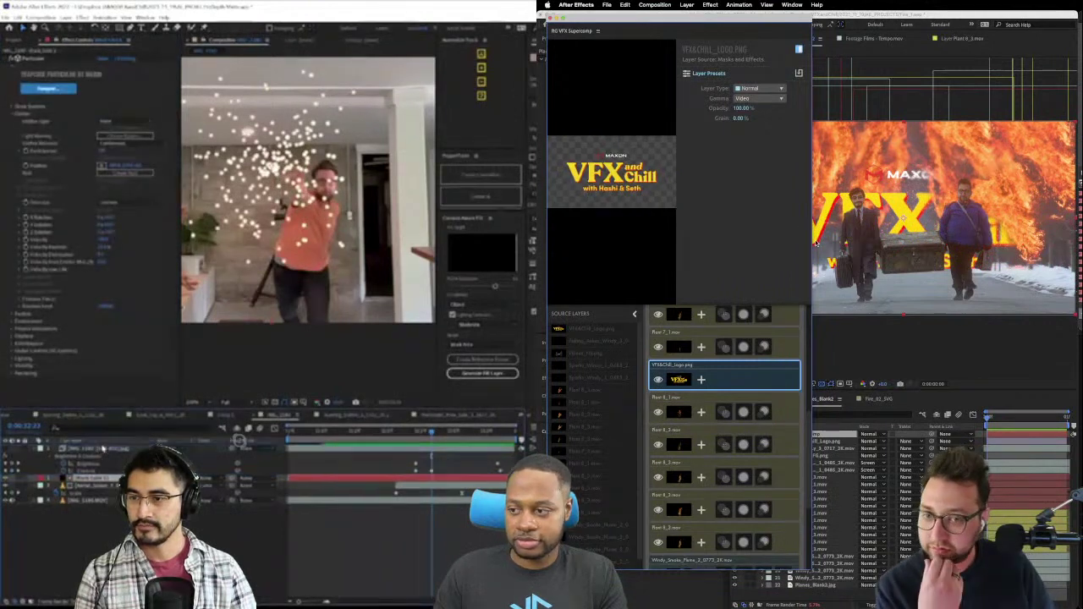
- Move the logo layer higher in the Supercomp stack, narrow the window, then delete the logo layer
left_click_drag(713, 380, 726, 345)
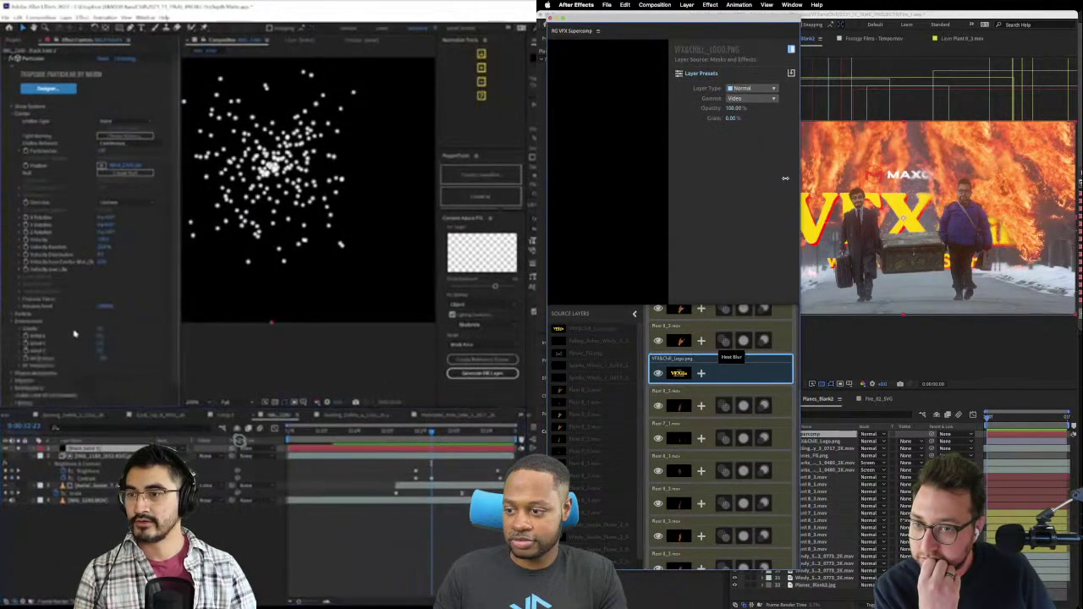
left_click_drag(785, 178, 759, 205)
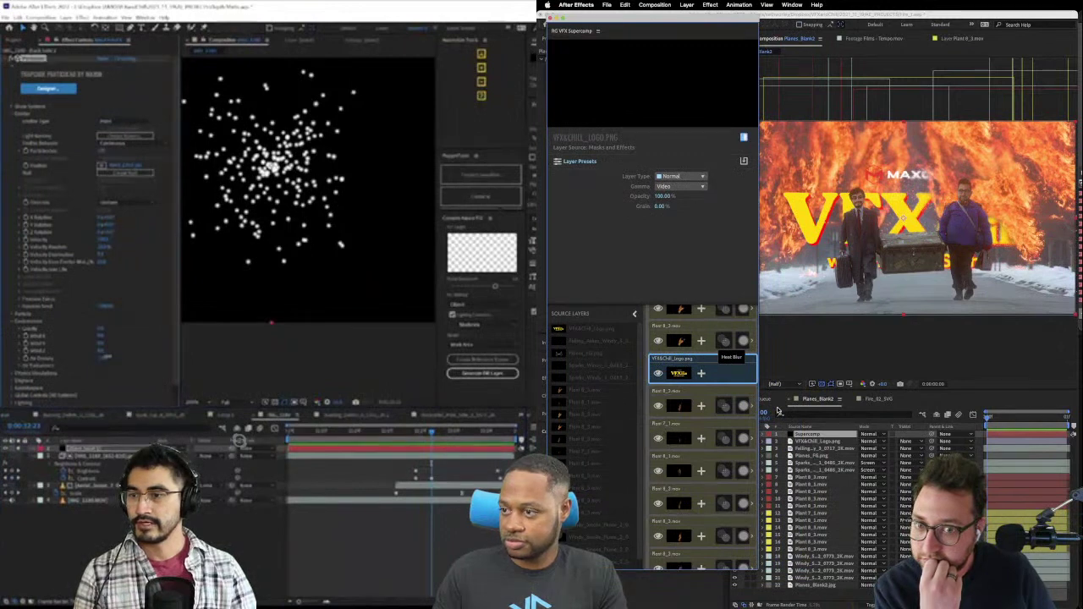
scroll(718, 426, "up", 2)
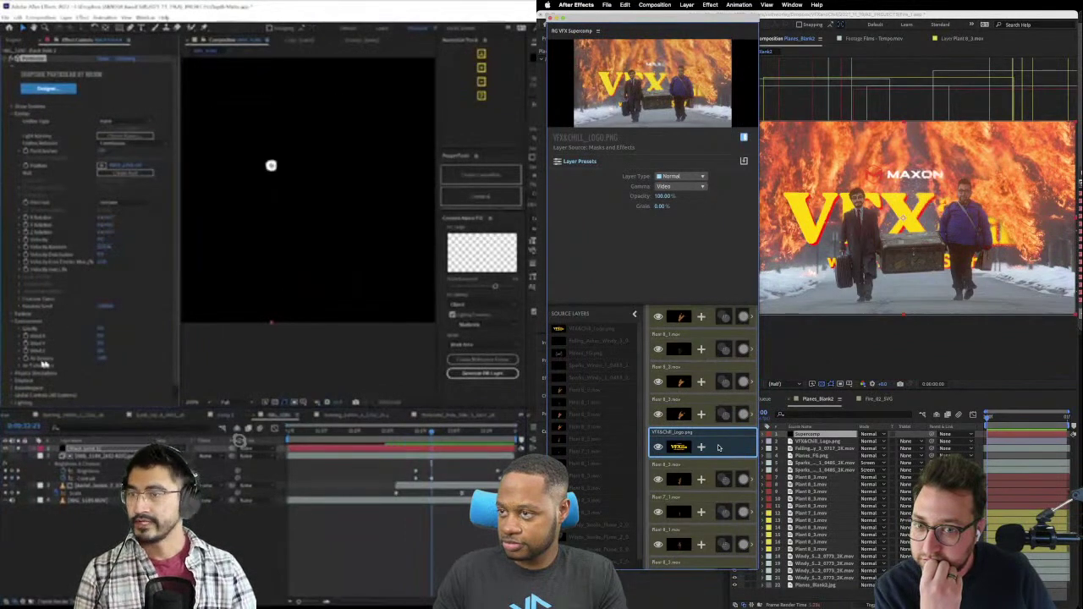
key("Delete")
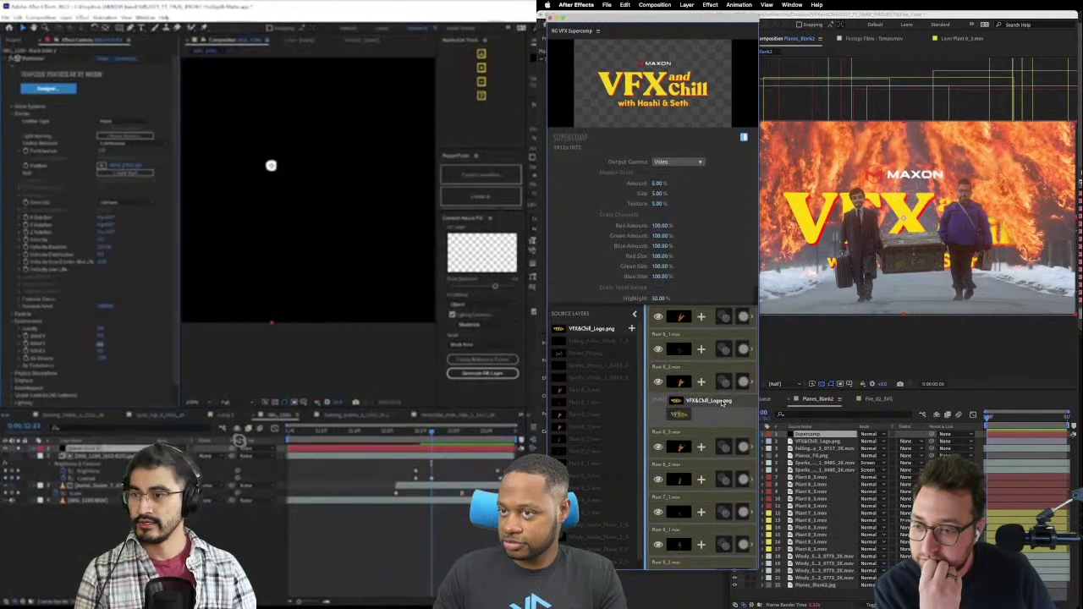
- Undo to restore the VFX&Chill logo in Supercomp, reorder it, and drag the title higher in frame
key("ctrl+z")
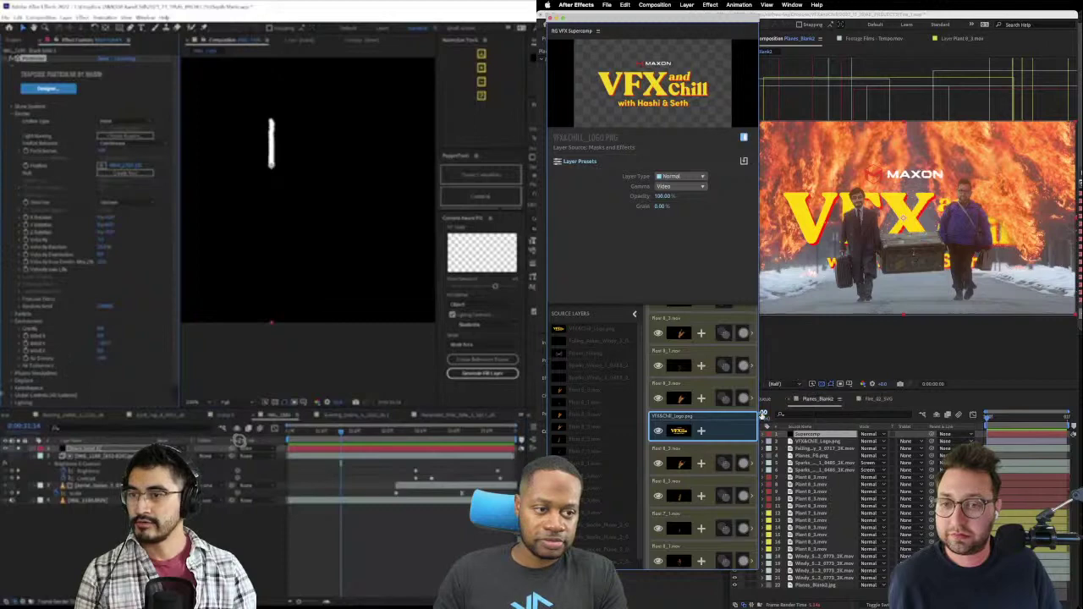
left_click_drag(730, 426, 714, 358)
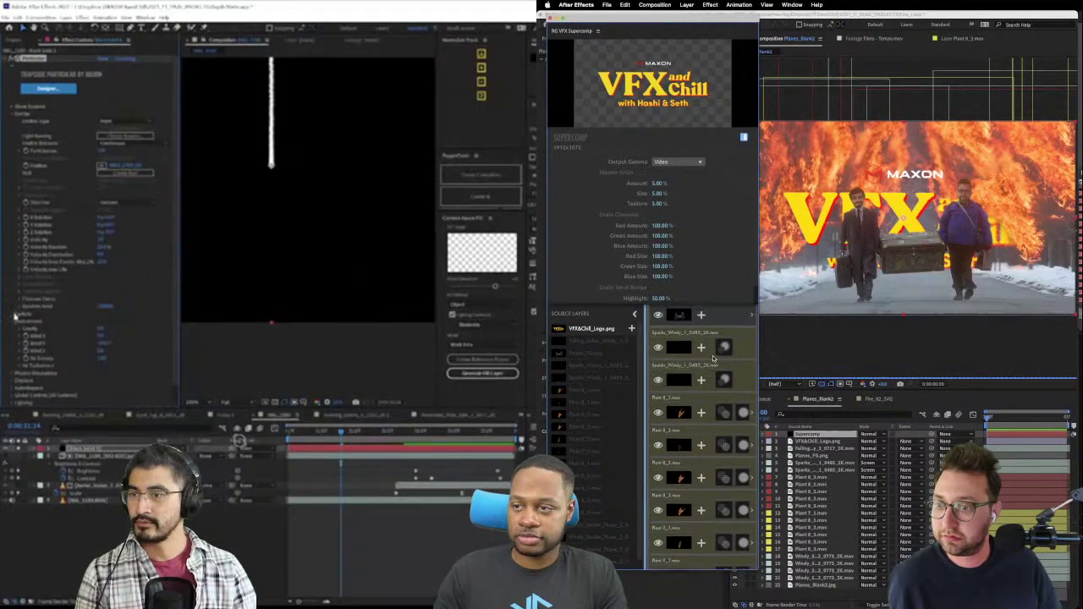
scroll(99, 228, "down", 5)
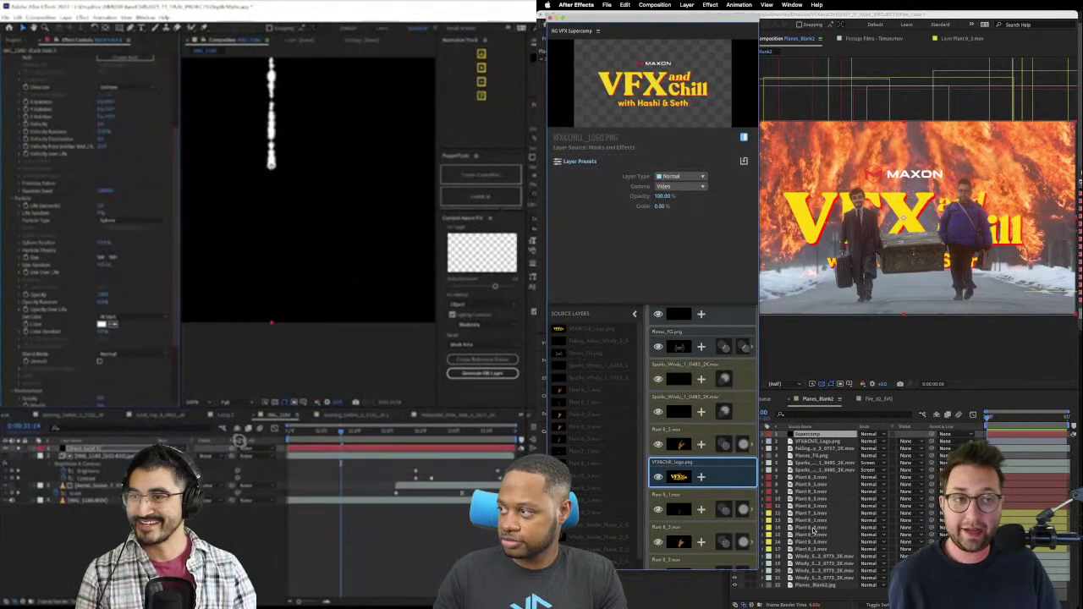
left_click_drag(103, 257, 114, 261)
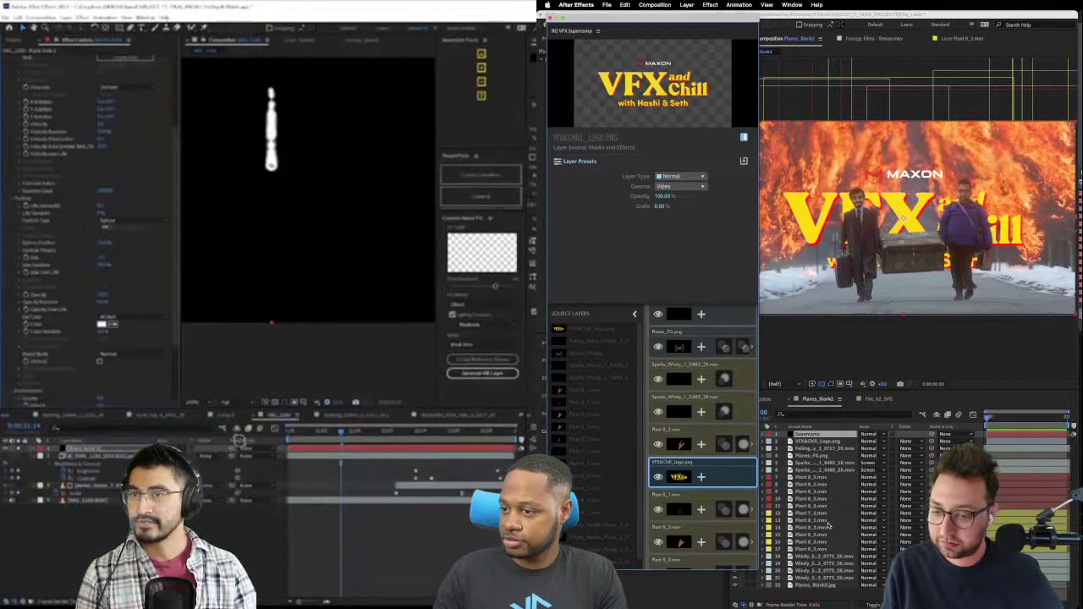
left_click(810, 443)
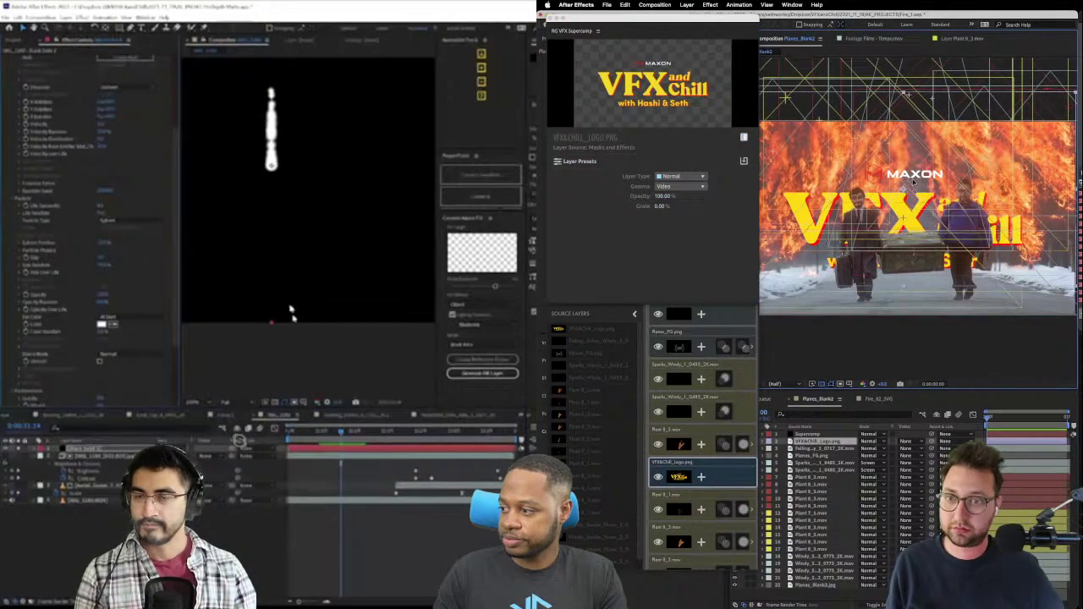
left_click_drag(914, 195, 914, 180)
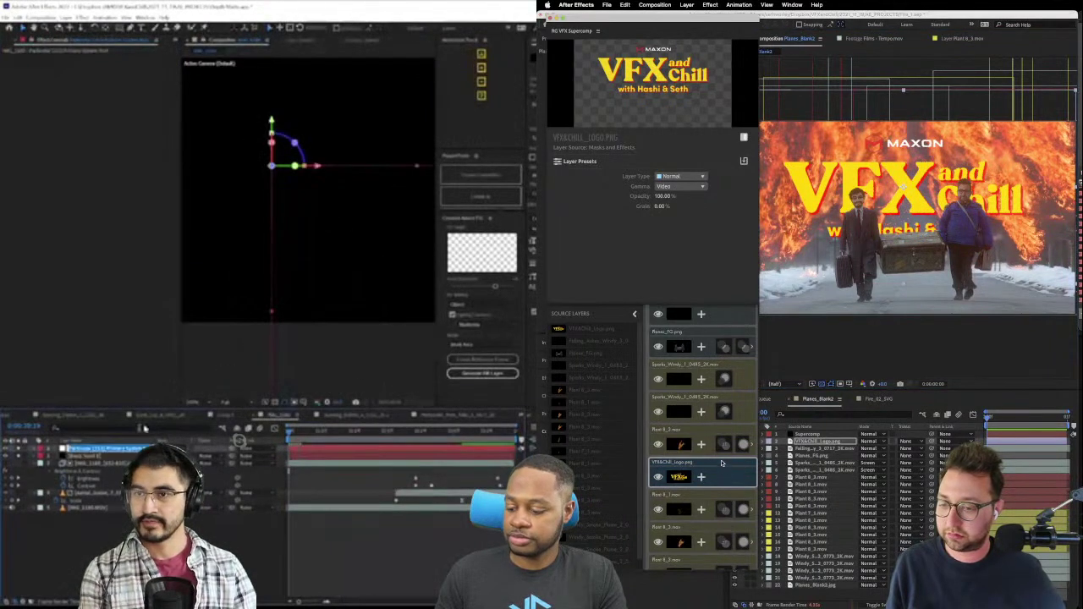
- Remove the VFX&Chill_Logo layer from the Supercomp stack and add it back in
scroll(720, 476, "down", 2)
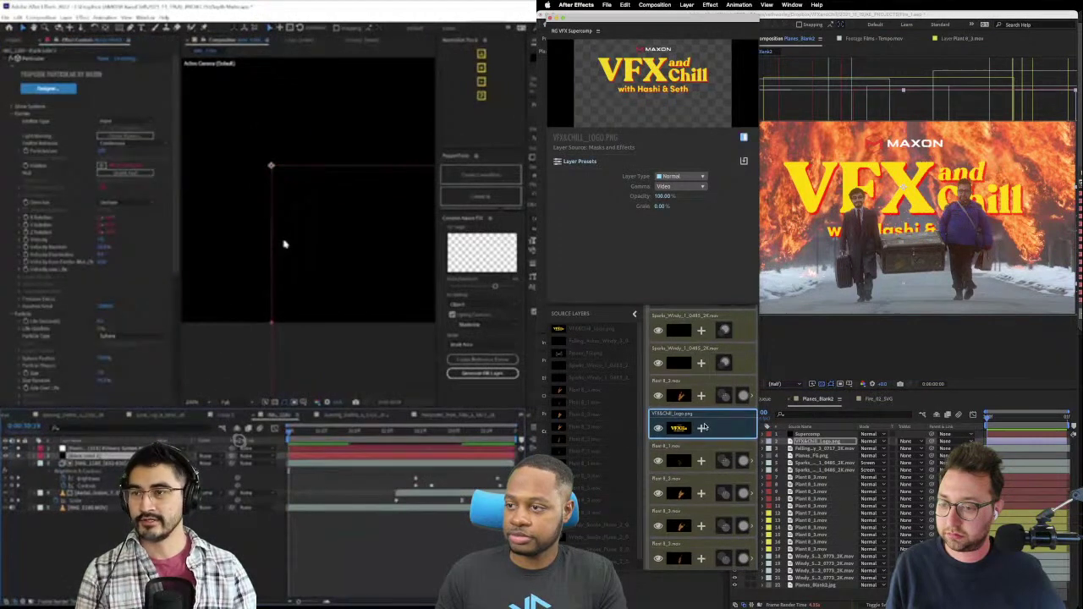
key("Delete")
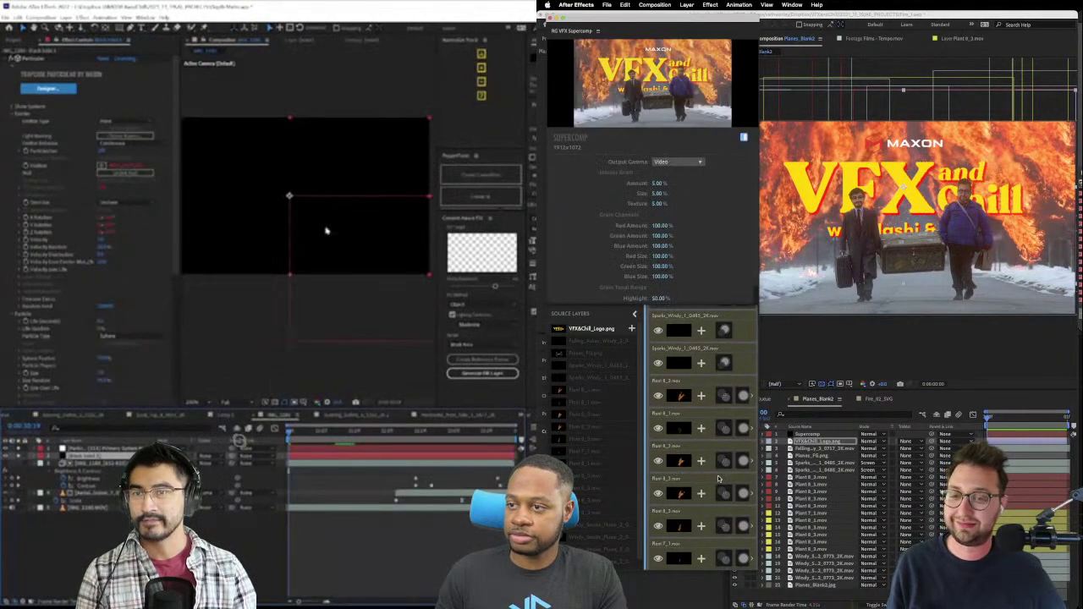
key("ctrl+z")
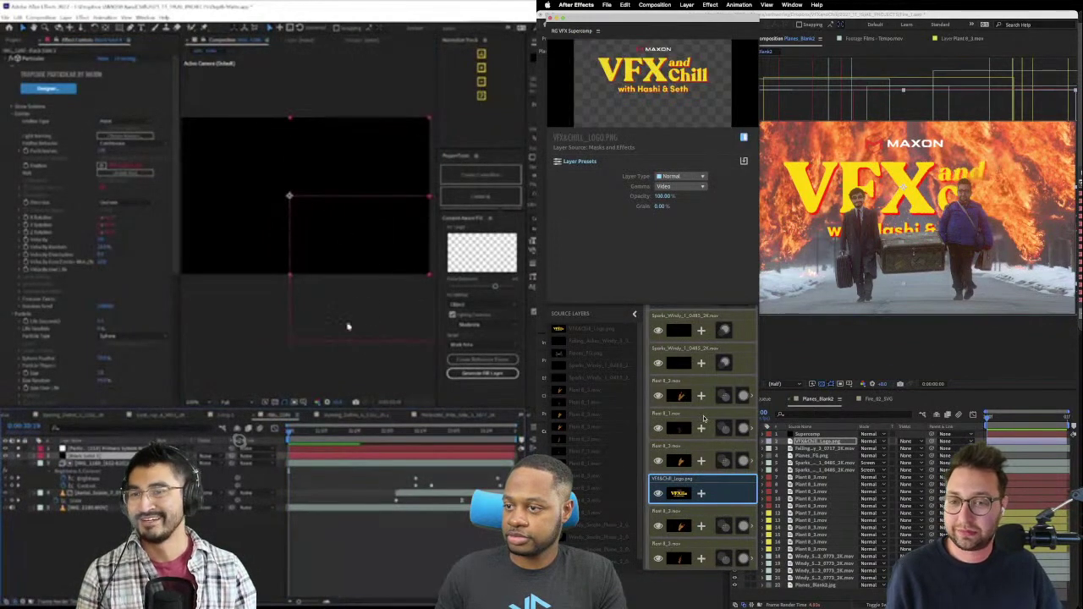
key("Delete")
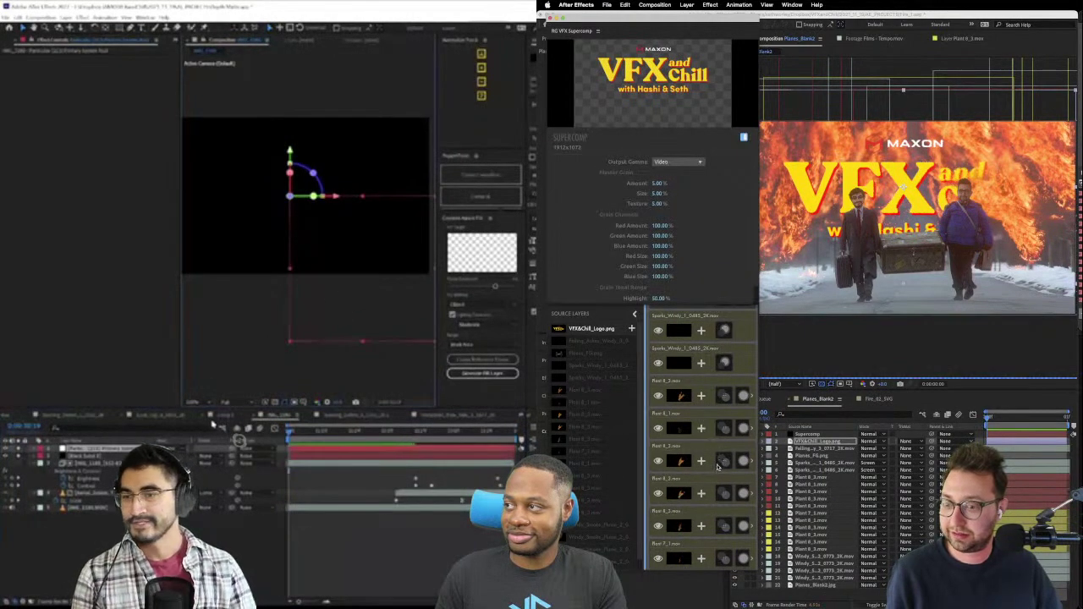
left_click(717, 466)
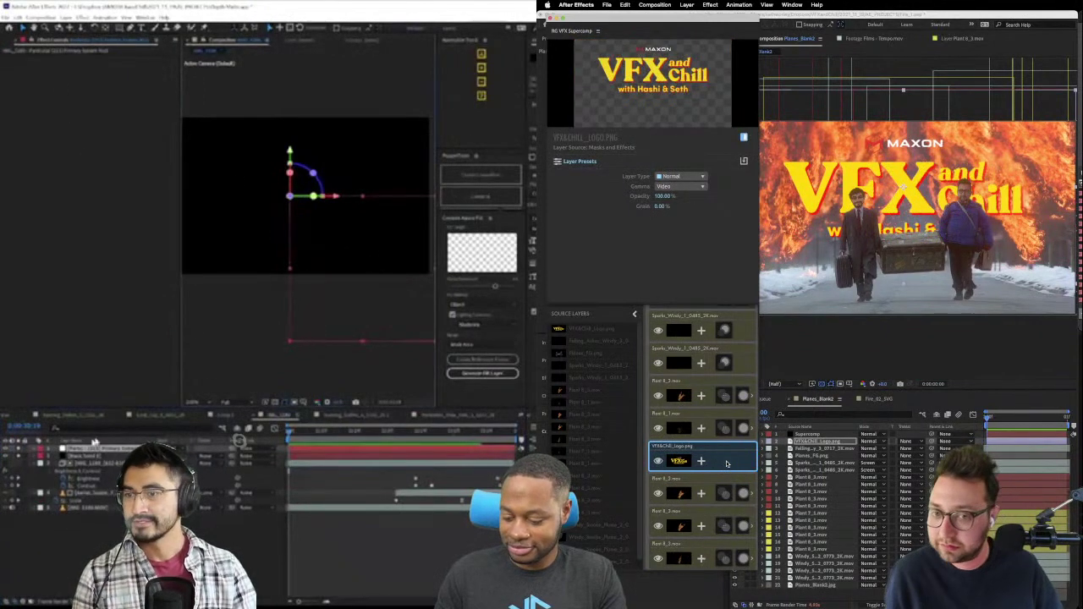
- Drag Plant 7_1.mov and Plant 8_1 above the VFX&Chill logo in the Supercomp stack
left_click_drag(322, 265, 337, 335)
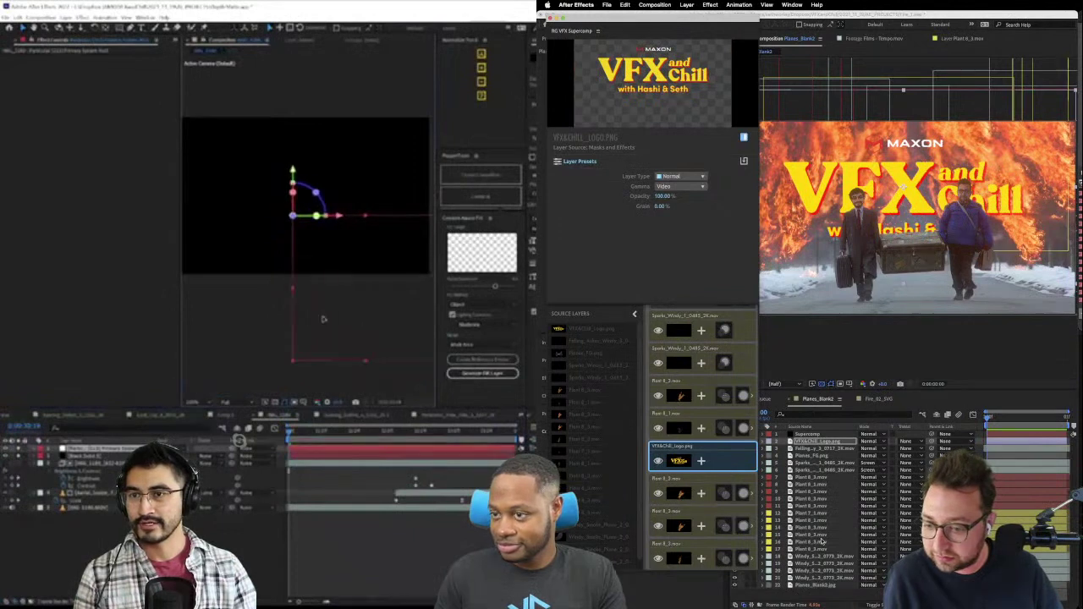
scroll(729, 519, "down", 4)
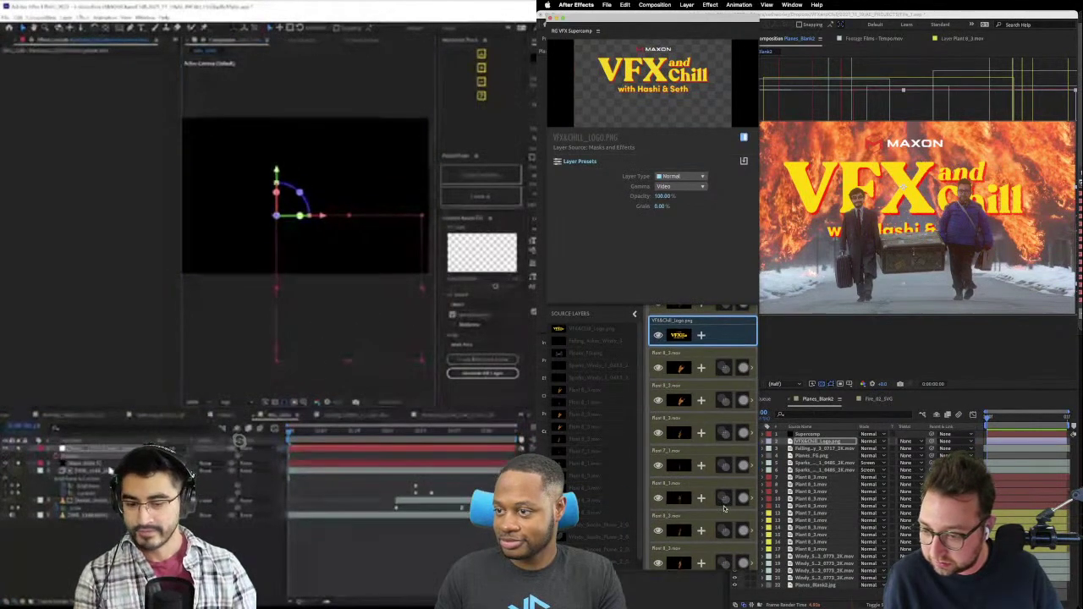
left_click_drag(696, 447, 699, 457)
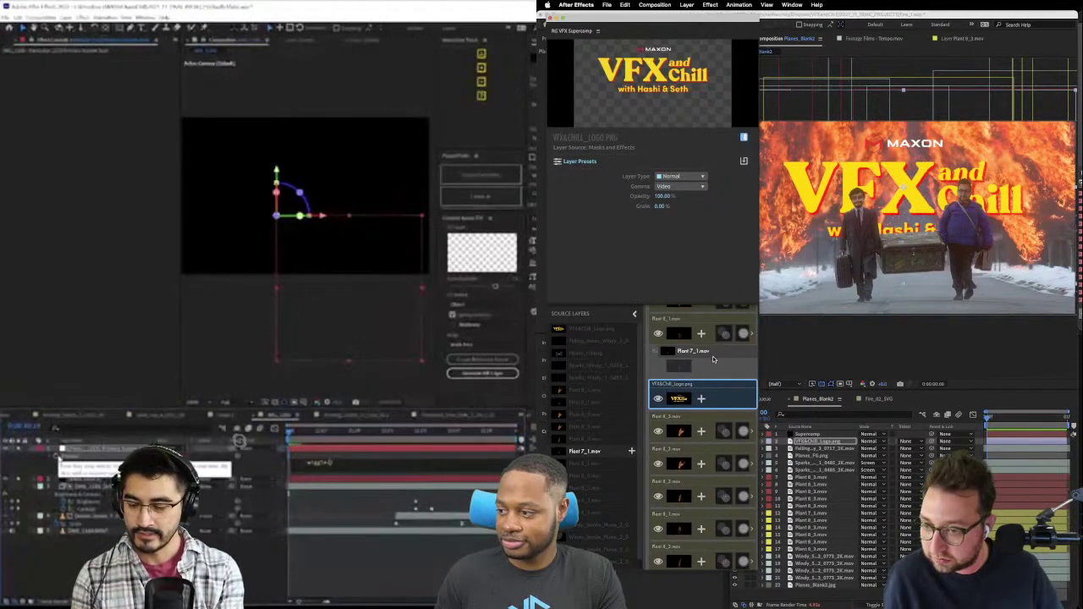
left_click_drag(699, 457, 713, 368)
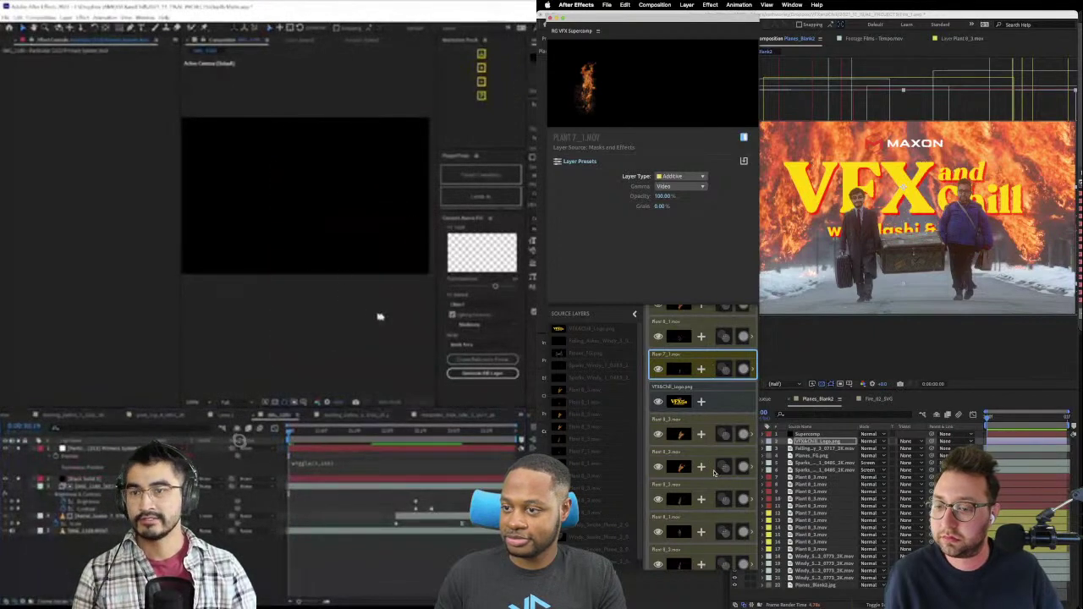
scroll(713, 472, "down", 3)
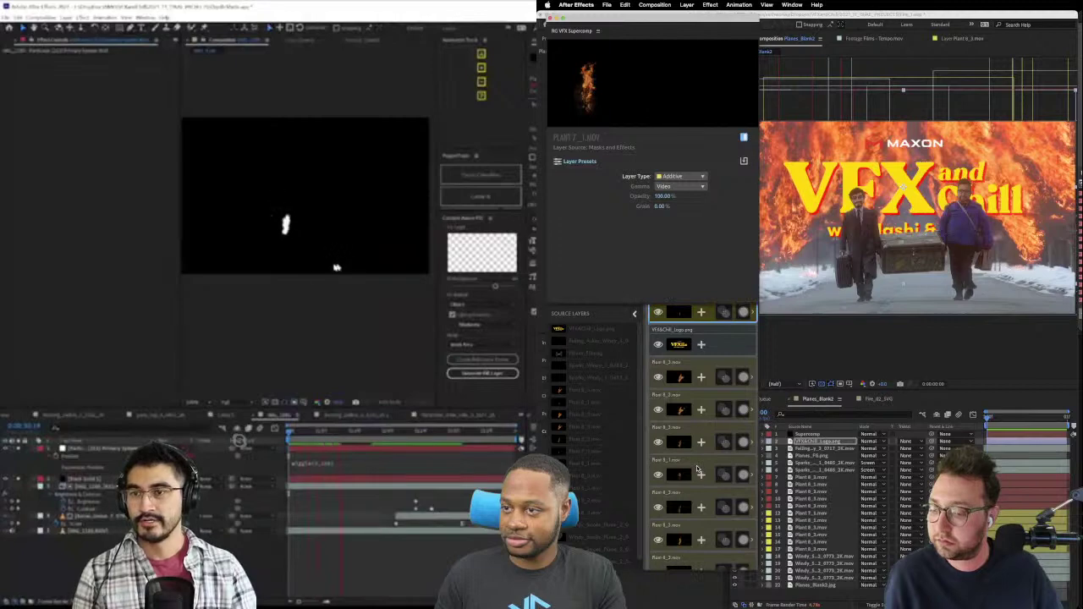
left_click(681, 463)
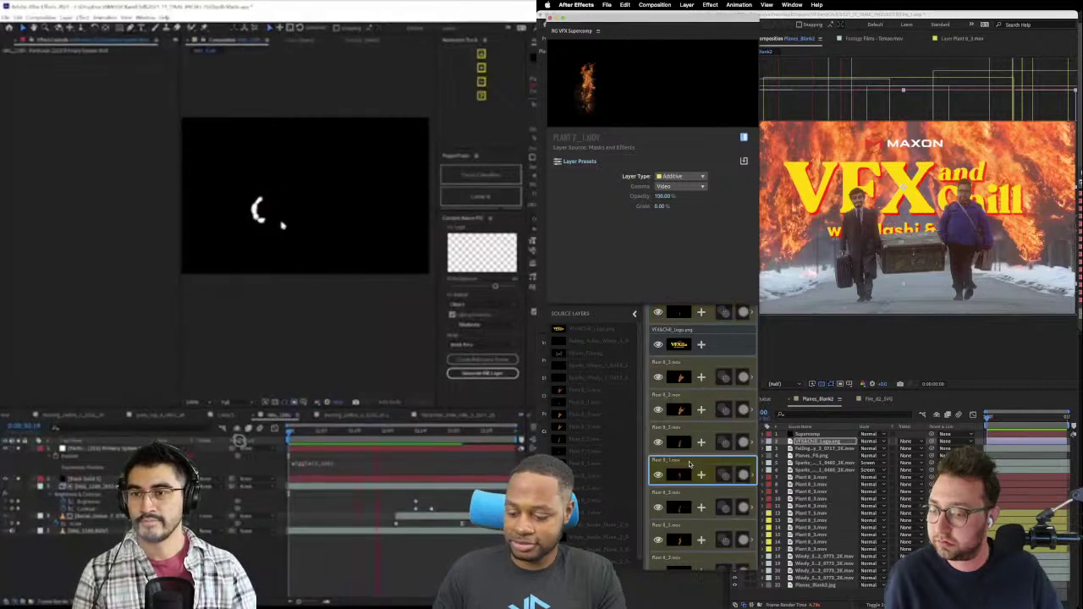
left_click_drag(681, 463, 704, 360)
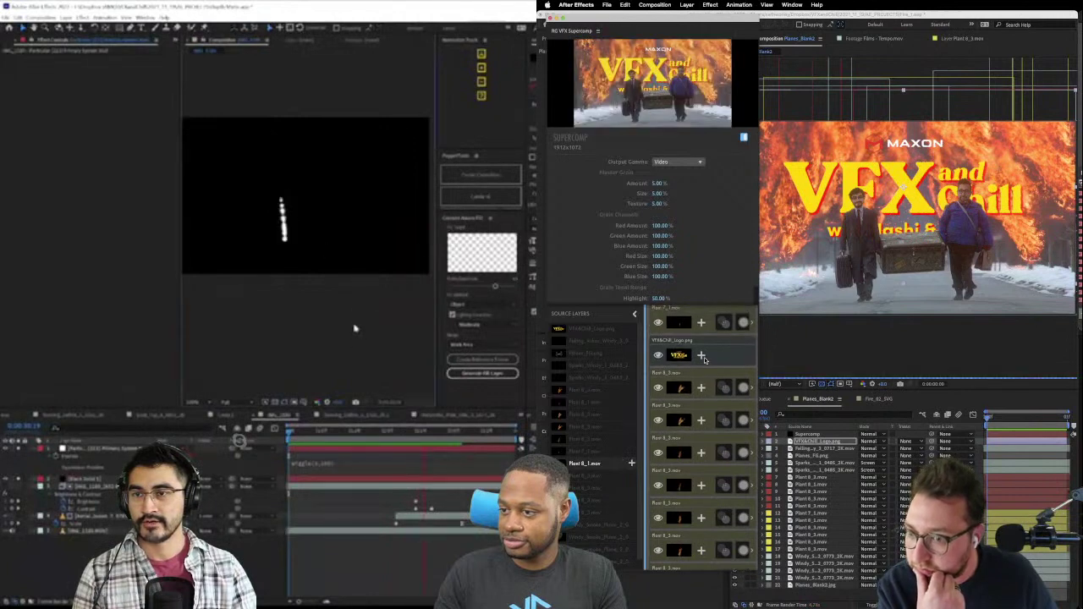
left_click_drag(704, 360, 704, 360)
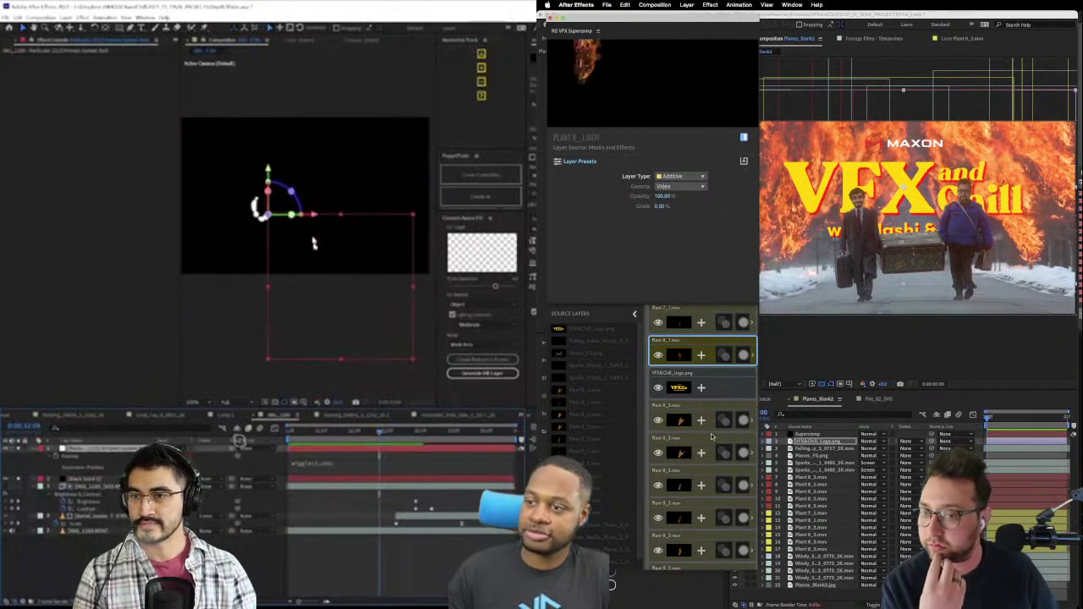
- Move Plant 8_3.mov above the VFX&Chill logo and reveal the logo layer's Scale property
scroll(710, 433, "down", 1)
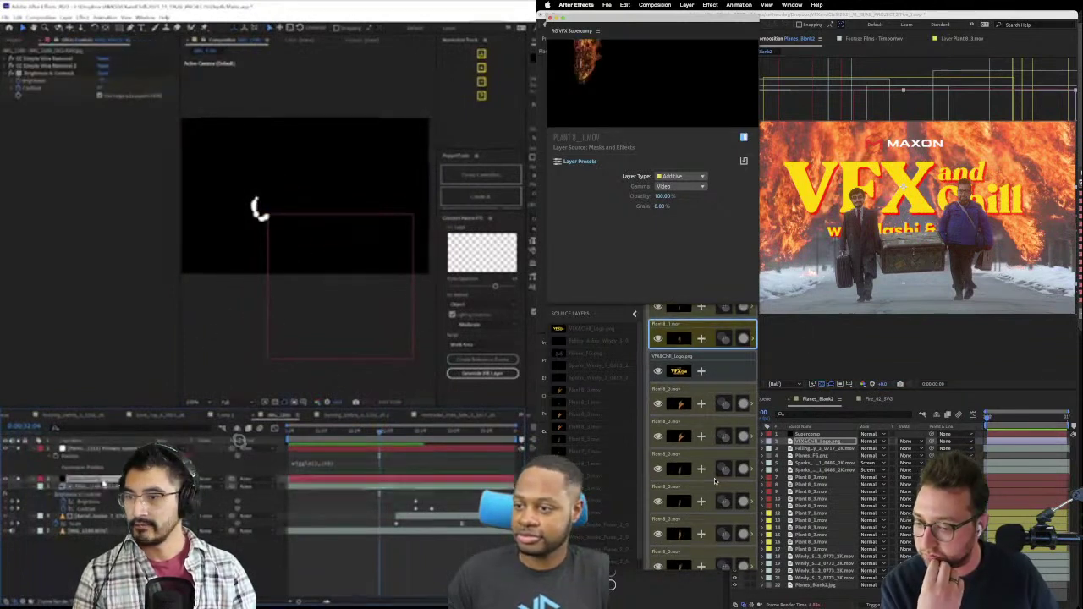
left_click(659, 533)
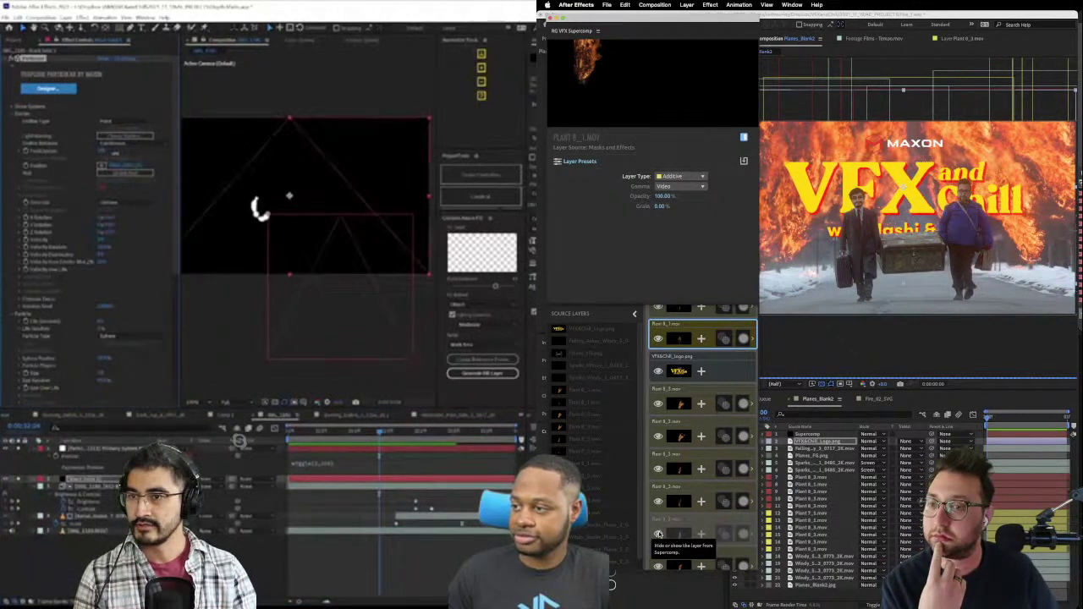
left_click(659, 534)
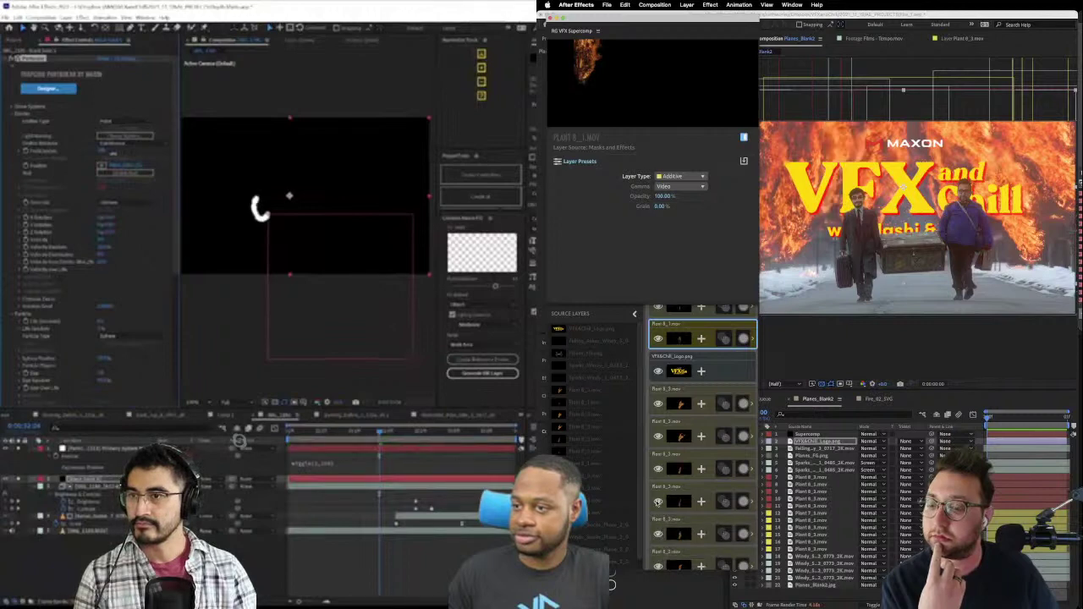
left_click_drag(677, 490, 701, 369)
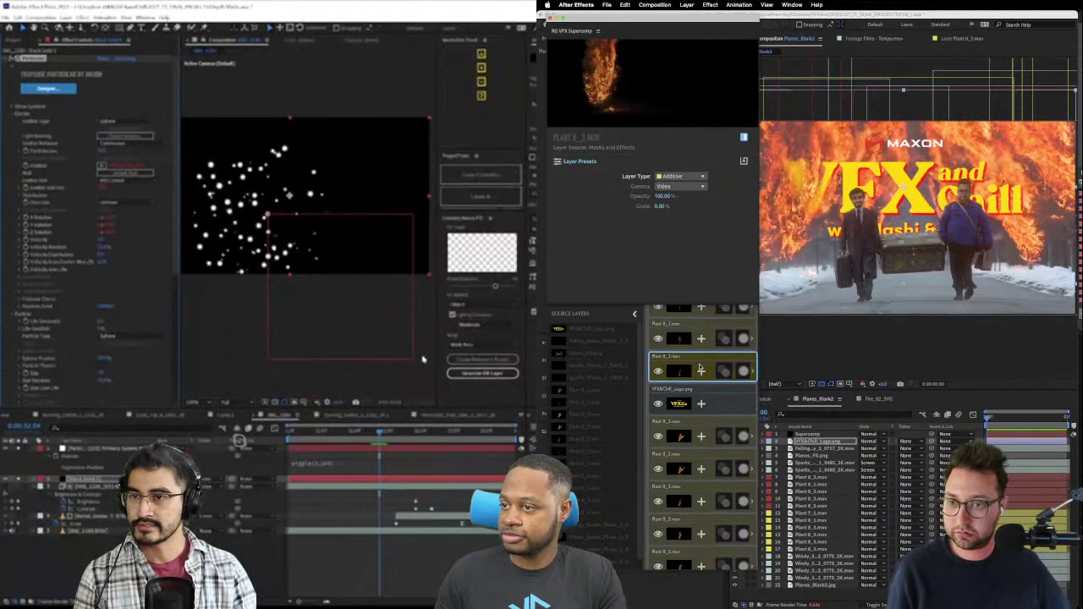
left_click(90, 467)
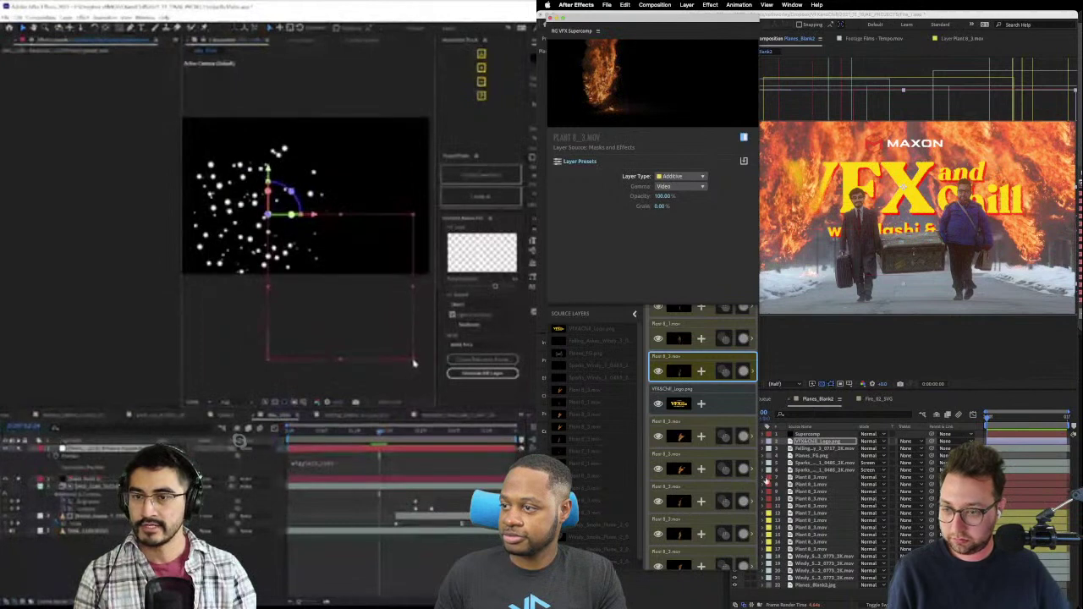
left_click_drag(699, 422, 700, 398)
key("s")
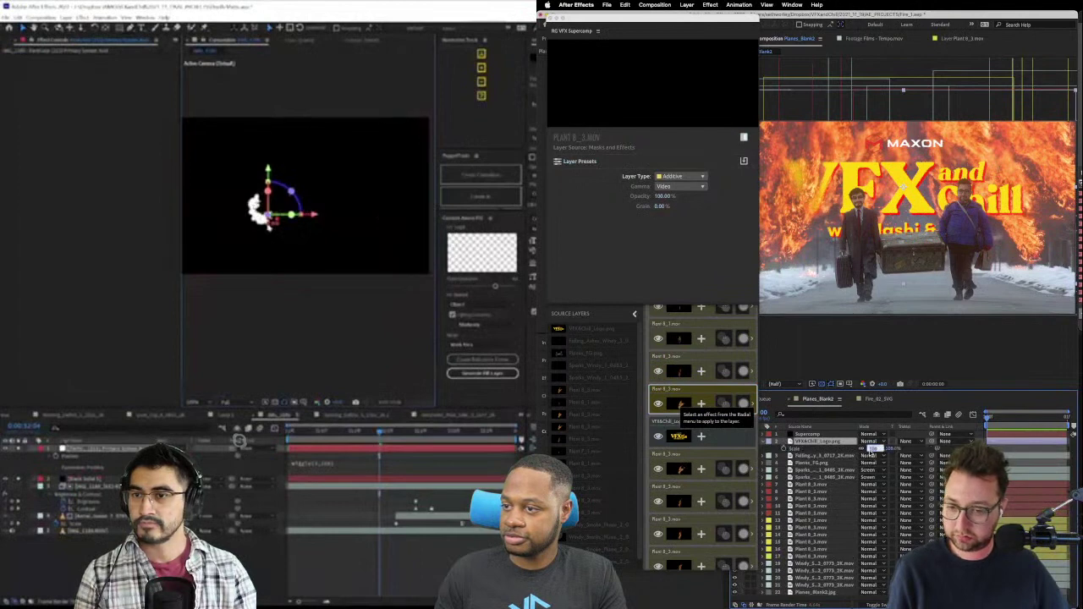
- Set the VFX&Chill logo layer's Scale to 75%
type("75.0,75.0")
key("Return")
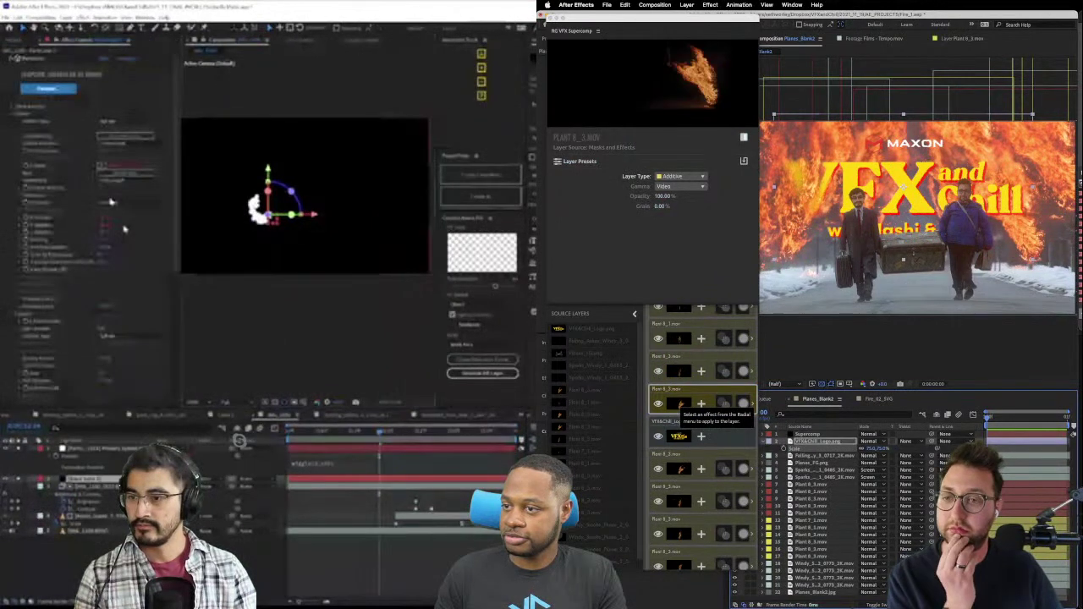
scroll(112, 312, "down", 5)
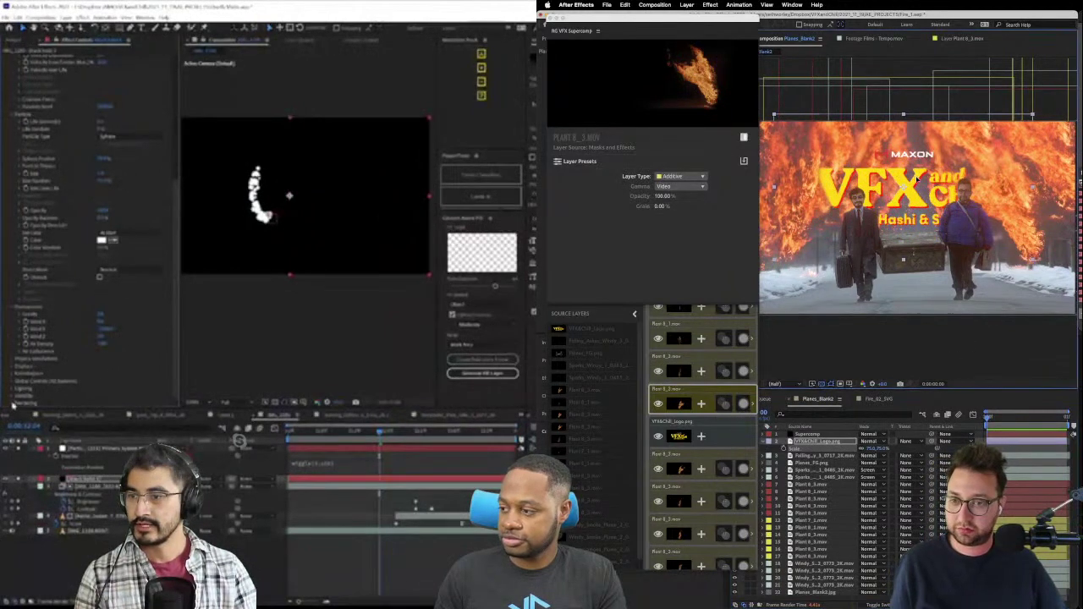
scroll(24, 404, "down", 3)
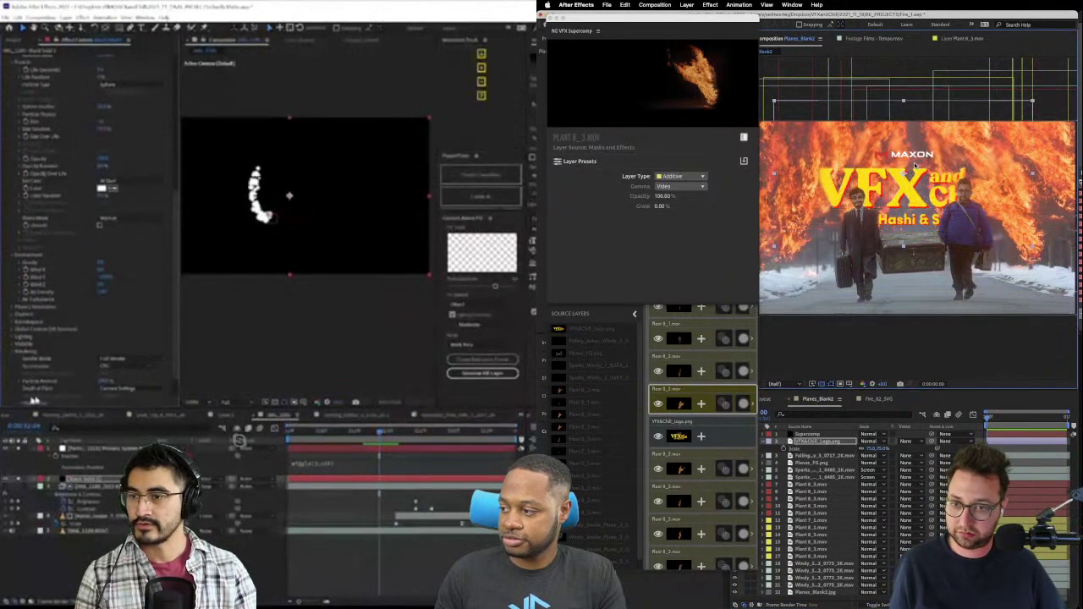
scroll(24, 398, "down", 2)
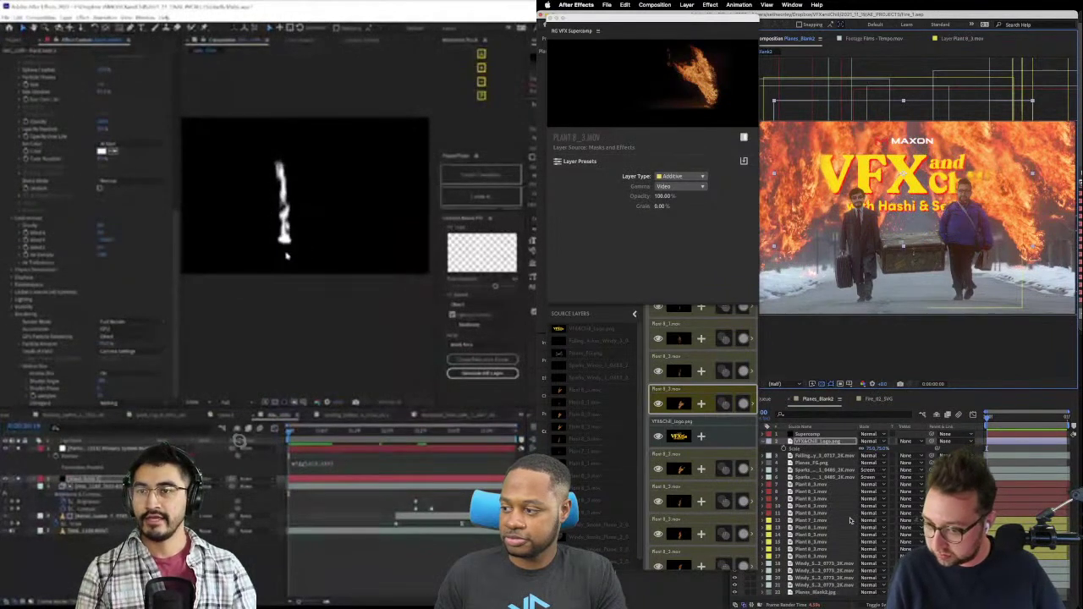
- Select the VFX&Chill_Logo.png layer instead of the Plant layers and bring up the quick effect search
left_click(812, 505)
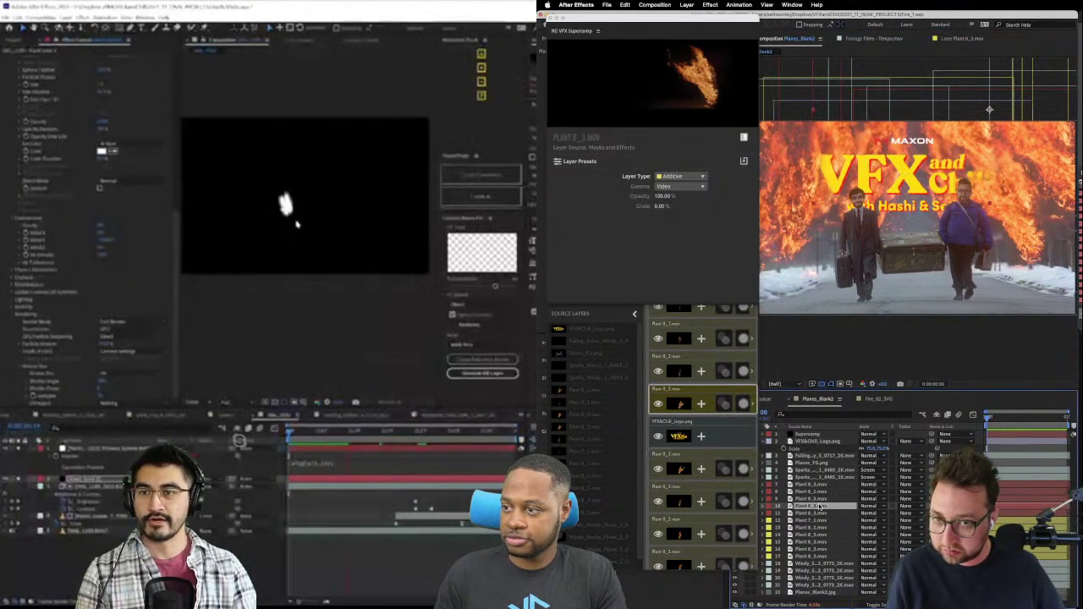
left_click(810, 498)
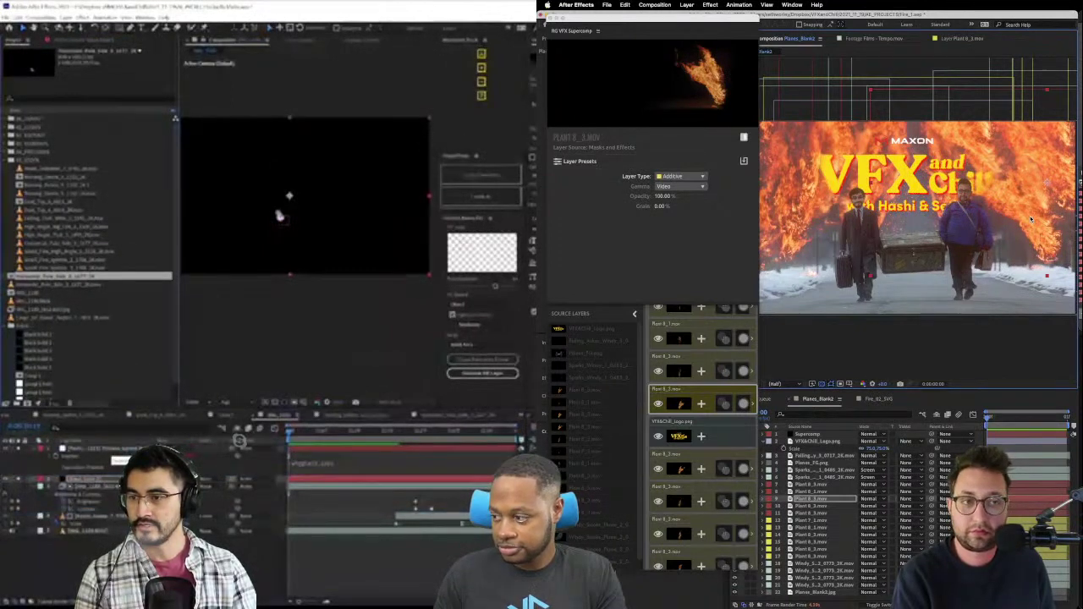
left_click(825, 443)
key("super+space")
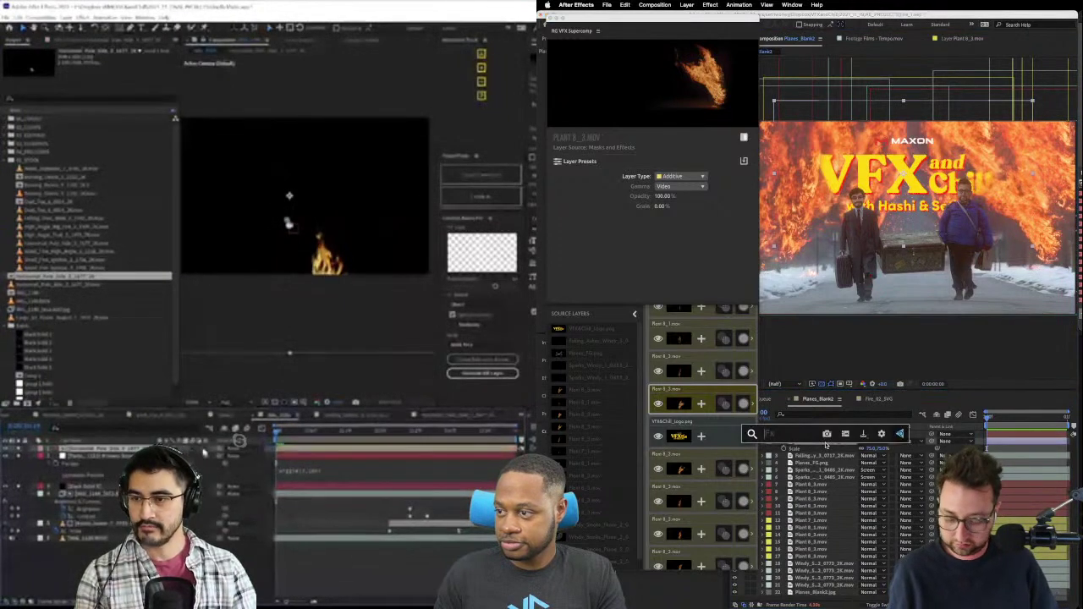
- Apply Levels to the soloed logo, lowering gamma to about 0.62 and output white to 0.7922
type("leve")
key("Return")
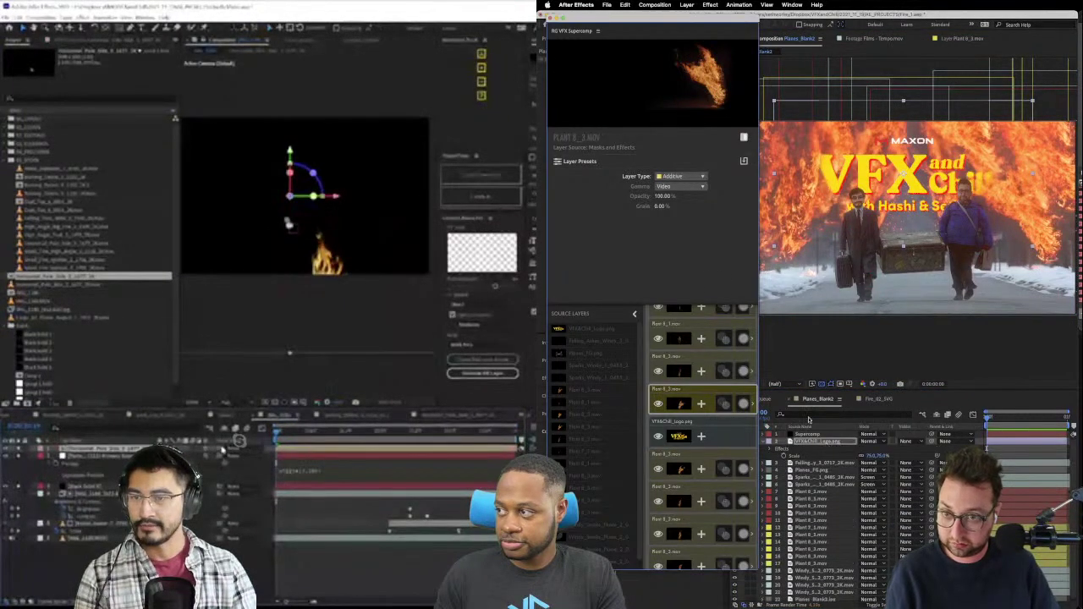
left_click(113, 461)
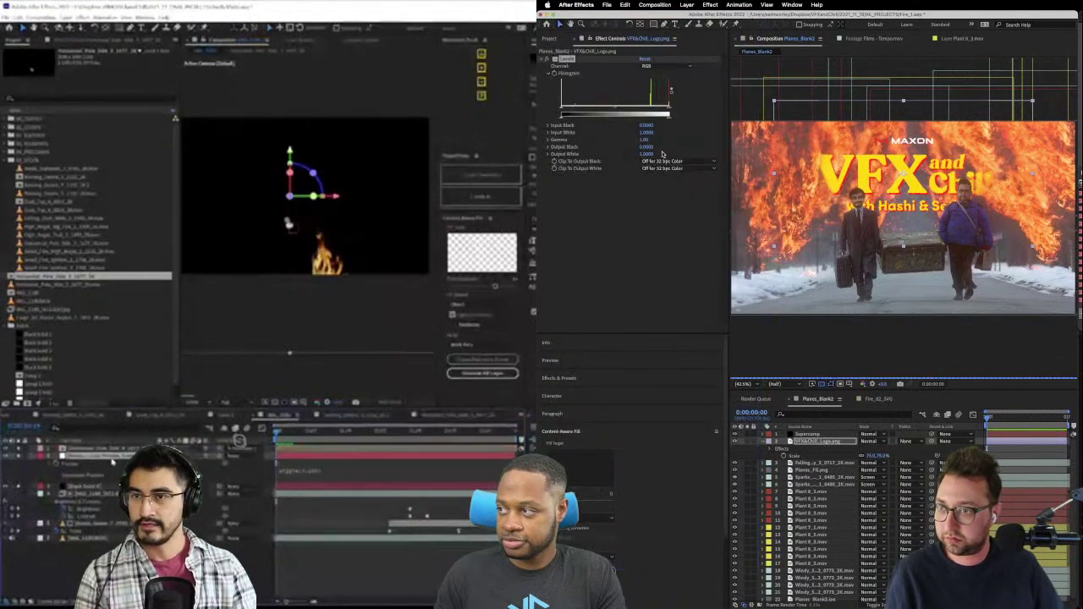
left_click_drag(629, 108, 630, 110)
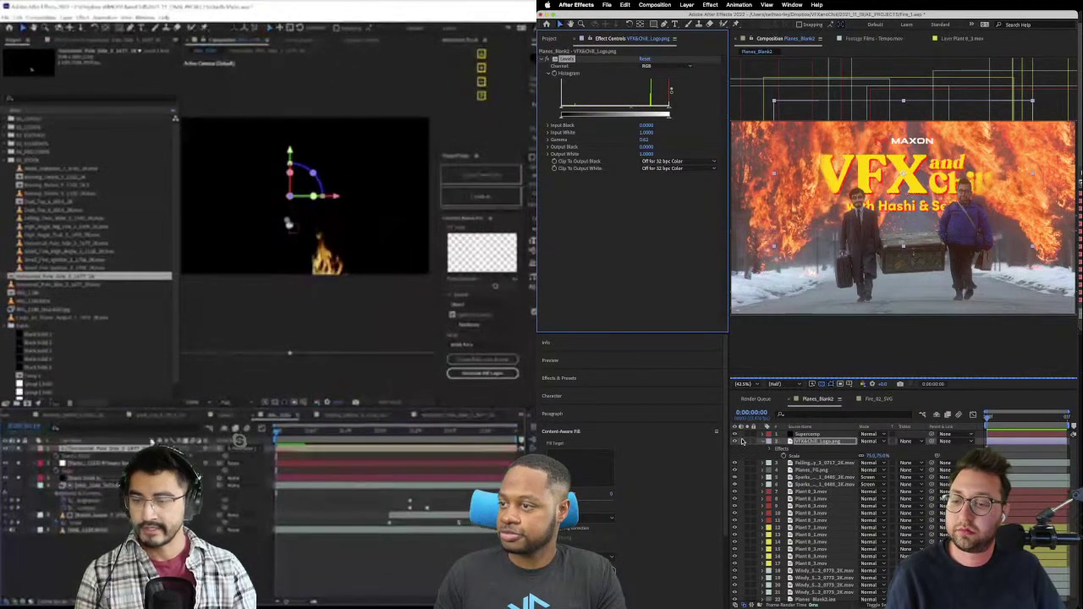
left_click(748, 441)
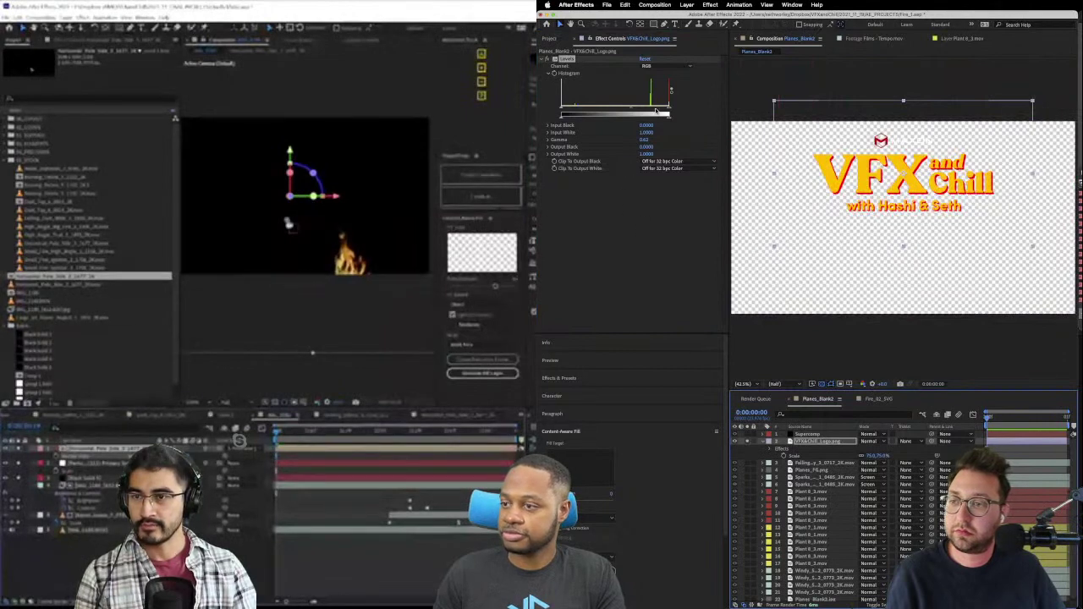
left_click_drag(668, 116, 628, 118)
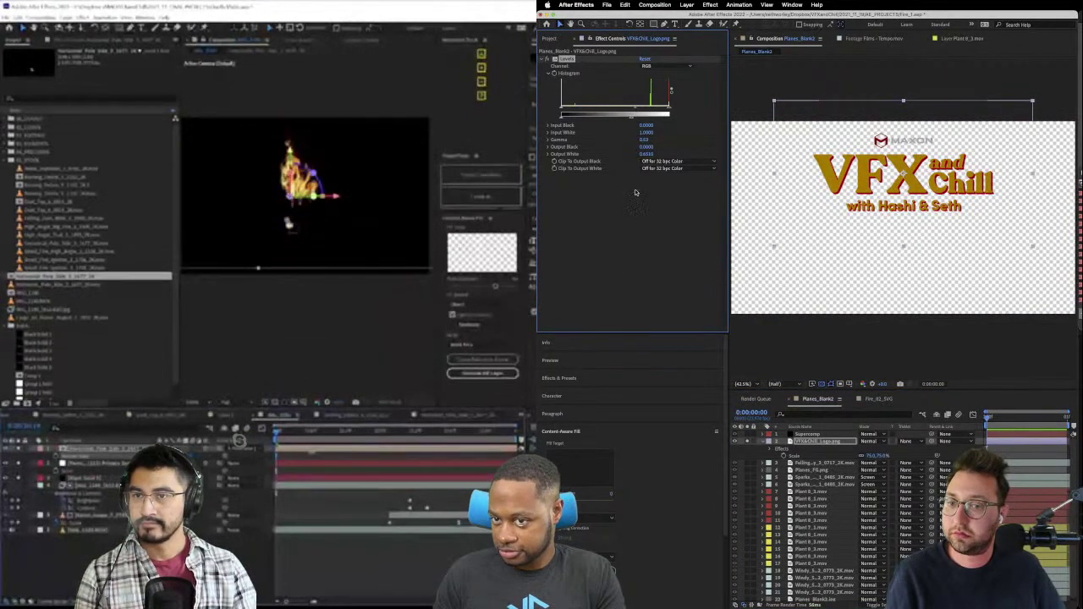
- Apply CC Light Sweep to the logo and set its Shape to Smooth
left_click(571, 379)
left_click(572, 391)
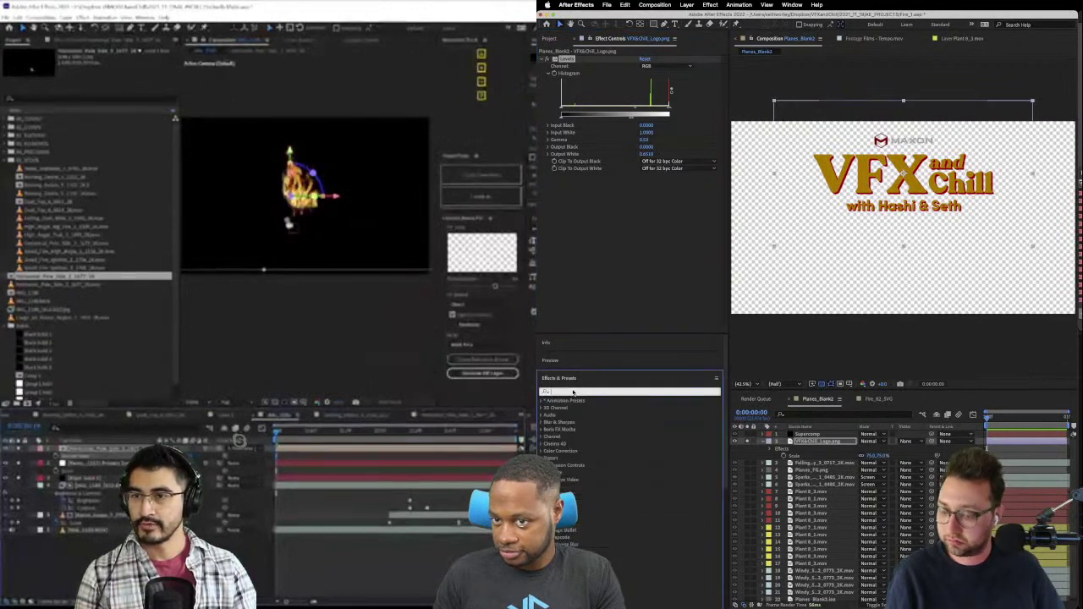
type("lights")
key("BackSpace")
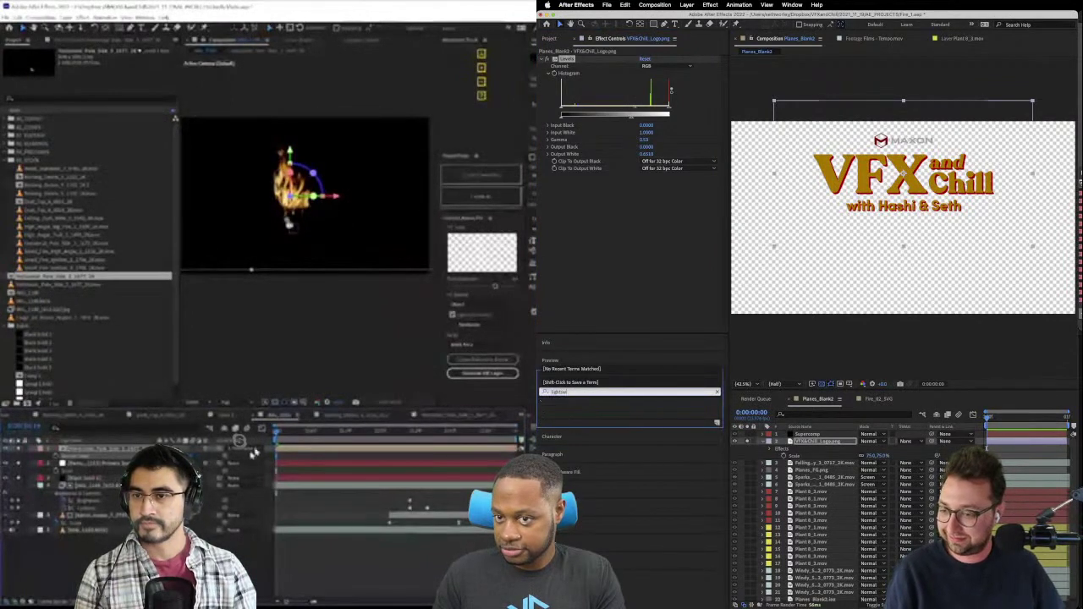
type(" sw")
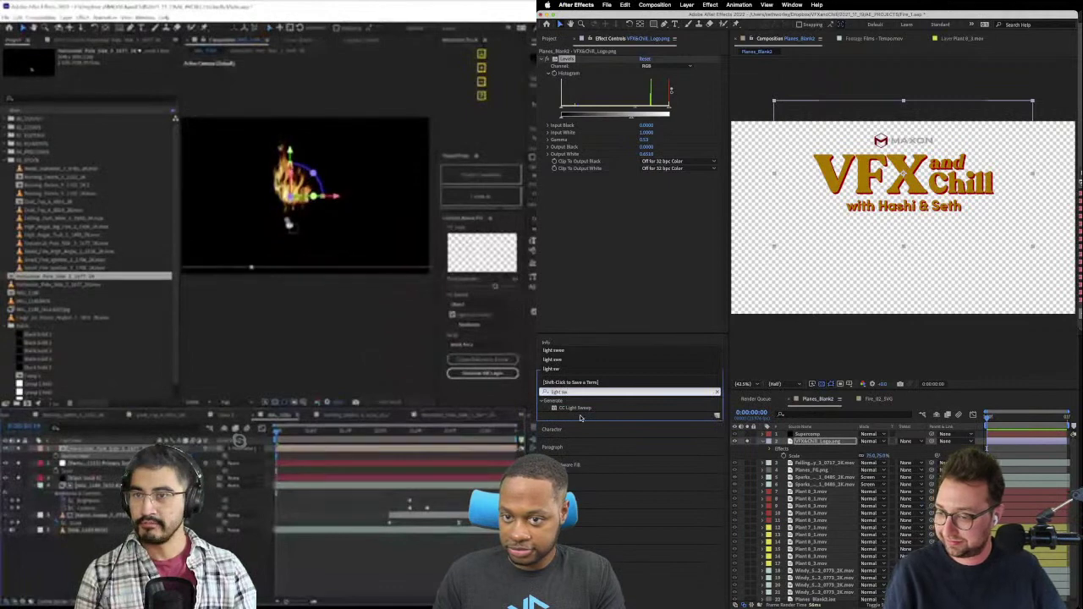
left_click_drag(573, 407, 608, 256)
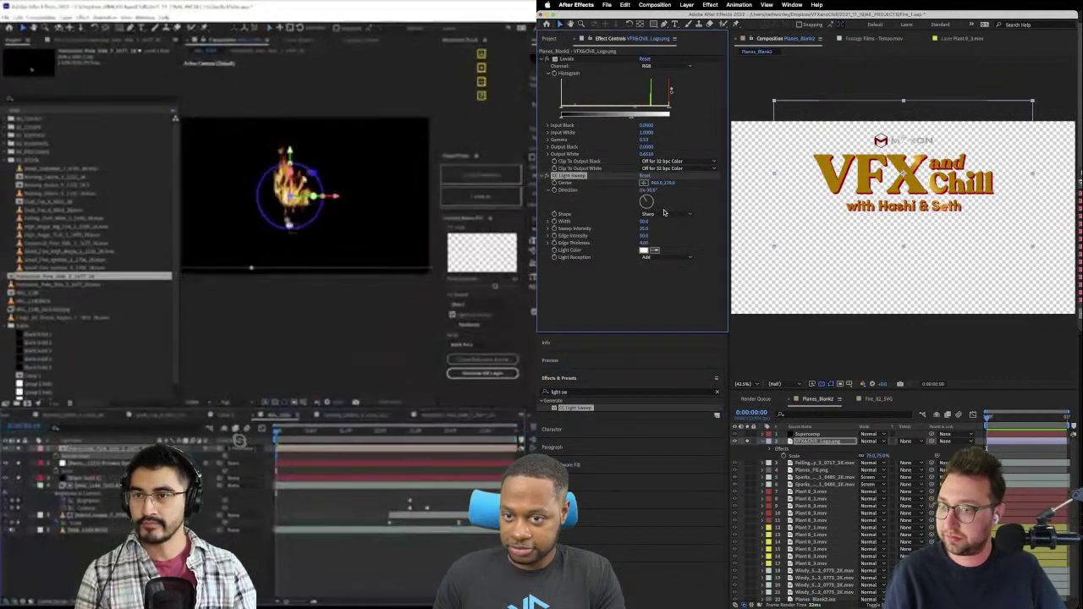
left_click(666, 215)
left_click(665, 217)
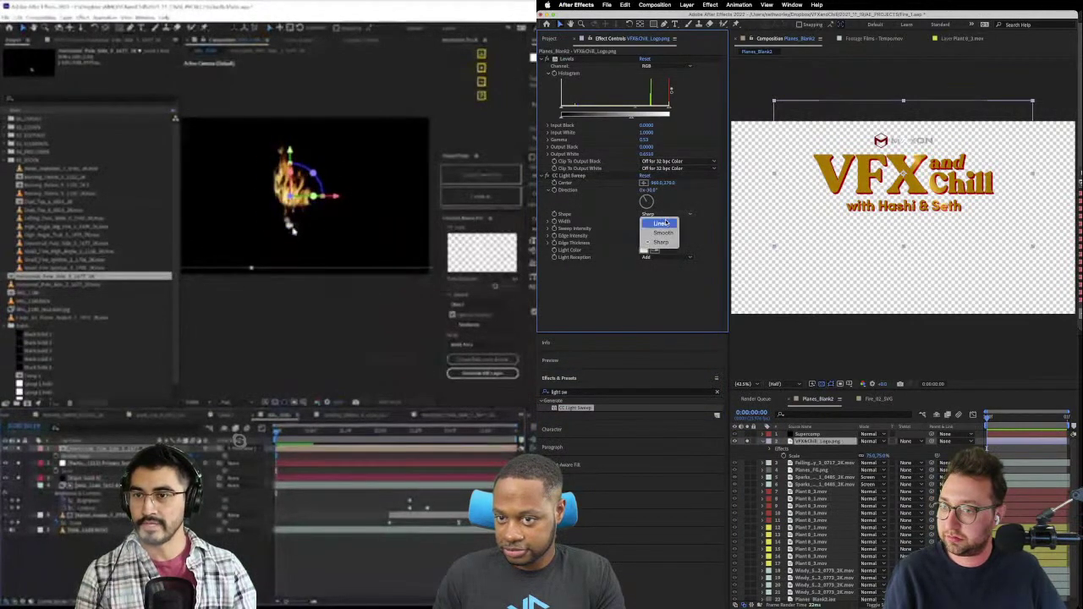
left_click(667, 233)
- Move and widen the sweep, then duplicate it and shift the copy's centre to 1213
left_click_drag(903, 172, 841, 188)
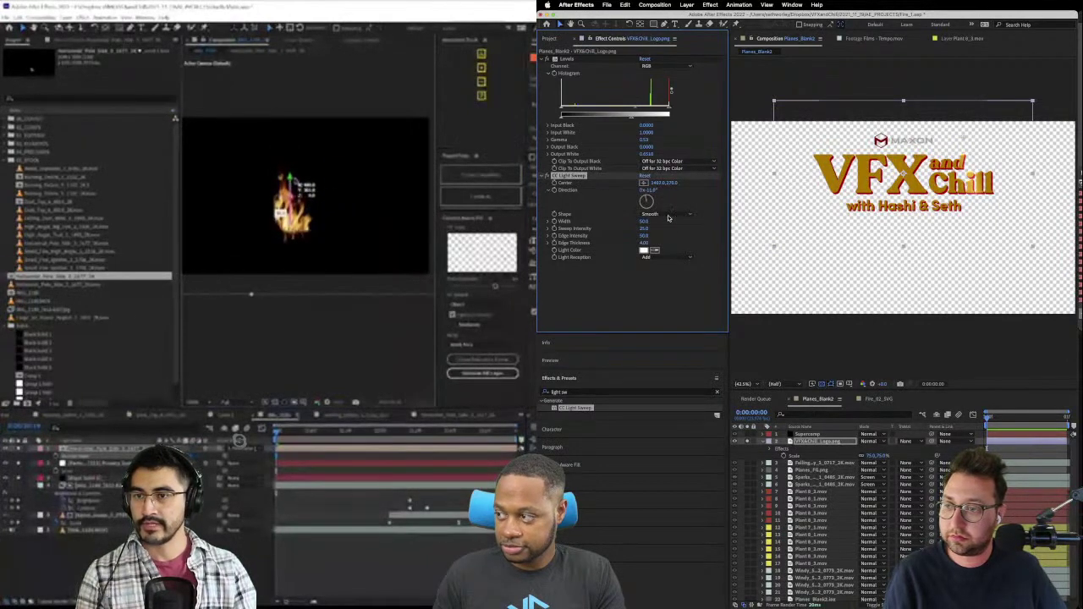
mouse_move(646, 225)
left_mouse_down()
mouse_move(829, 212)
mouse_move(744, 212)
left_mouse_up()
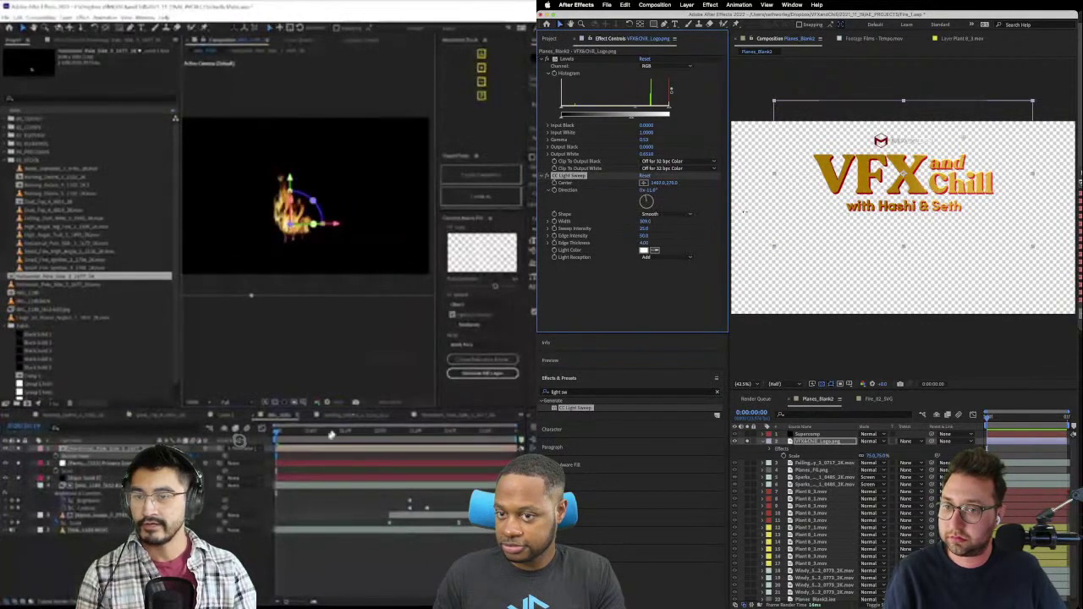
left_click_drag(281, 434, 414, 439)
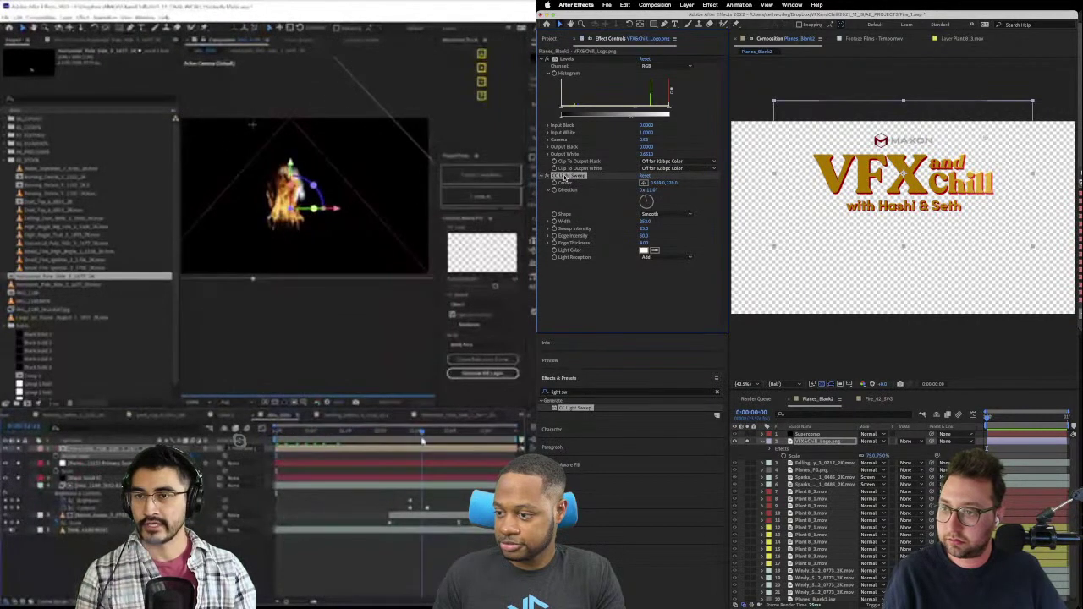
key("ctrl+d")
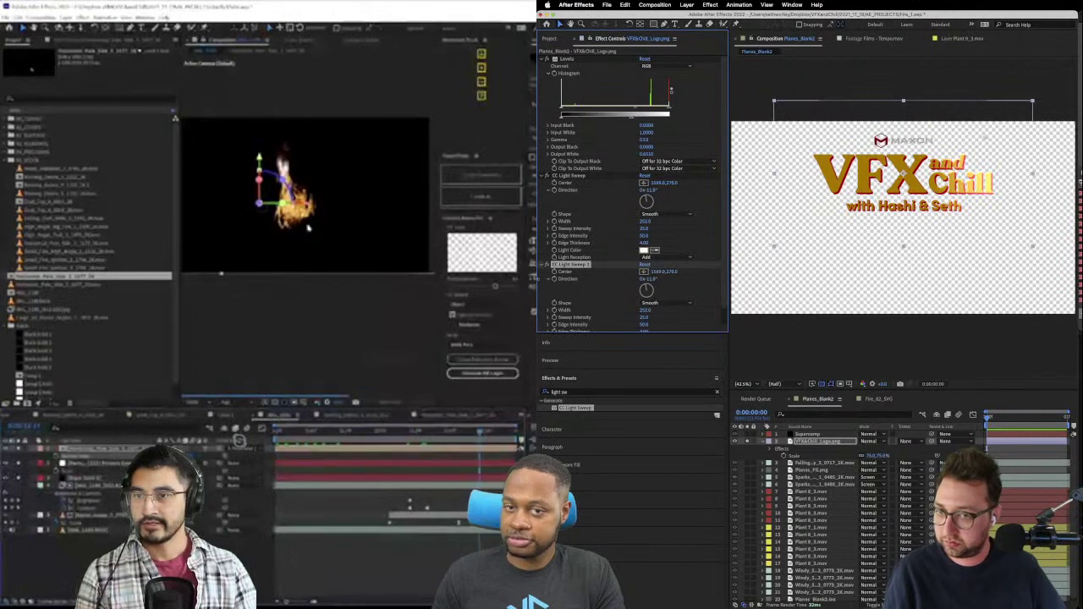
mouse_move(654, 272)
left_mouse_down()
mouse_move(652, 290)
mouse_move(656, 276)
mouse_move(618, 271)
mouse_move(643, 275)
left_mouse_up()
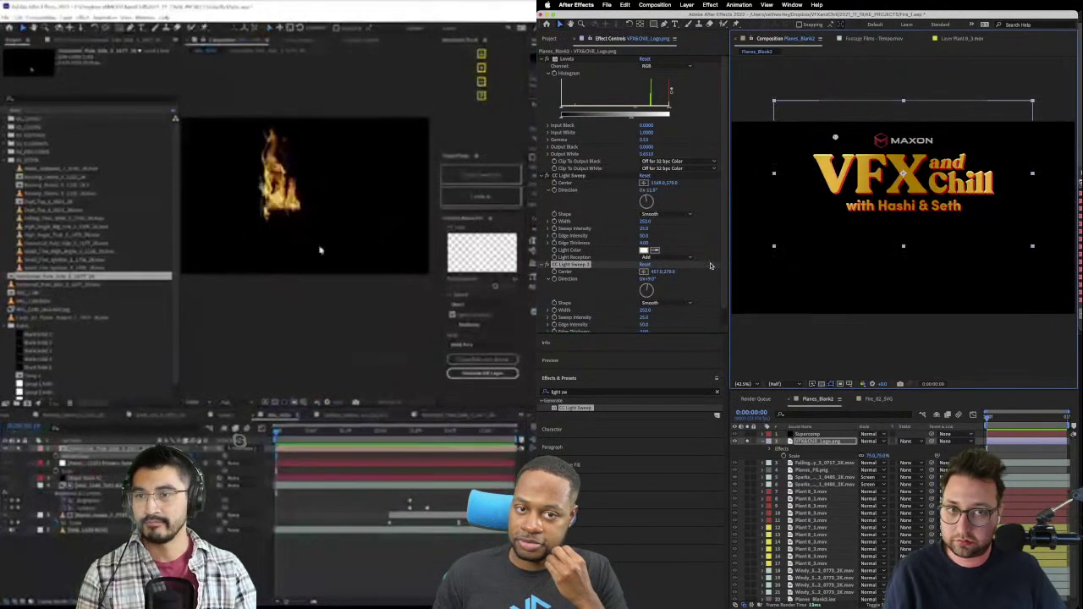
- Change the Light Color of both light sweeps to a saturated orange
scroll(677, 285, "down", 1)
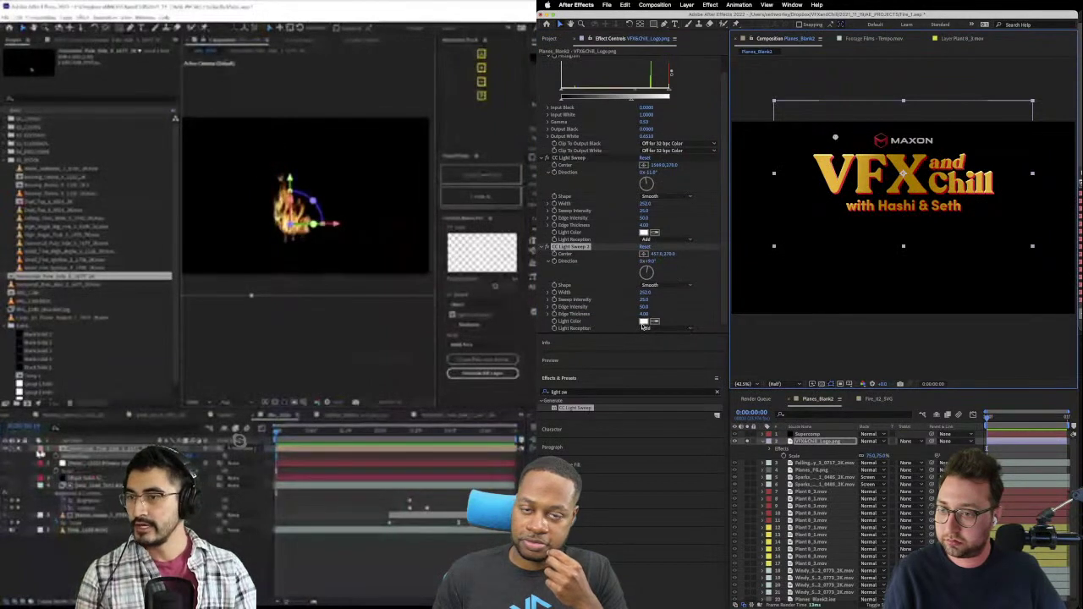
left_click(651, 322)
left_click(787, 350)
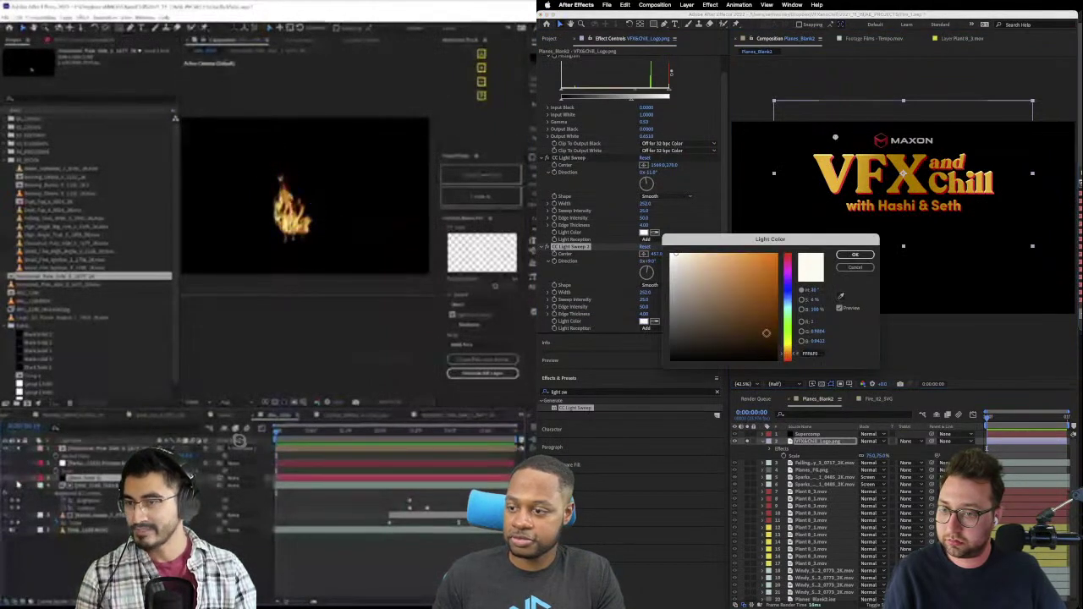
left_click(753, 255)
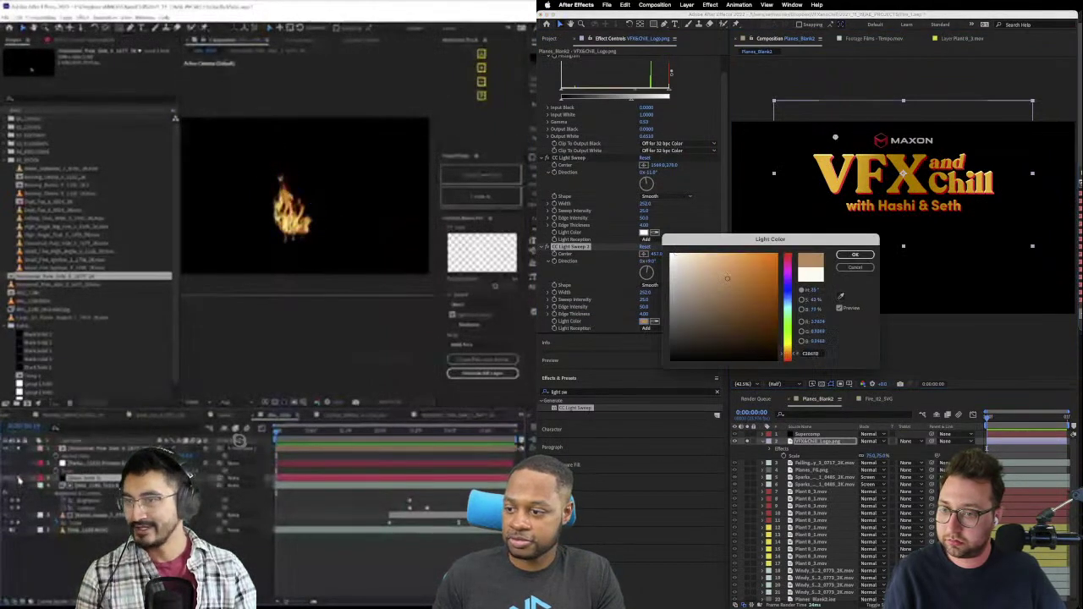
left_click(855, 256)
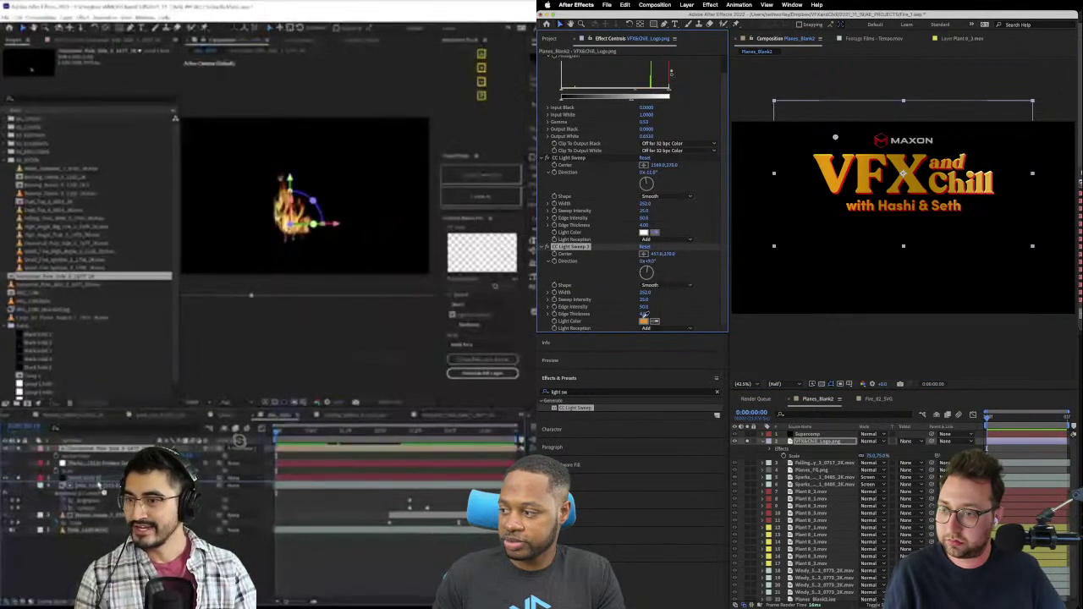
left_click(656, 232)
left_click(644, 320)
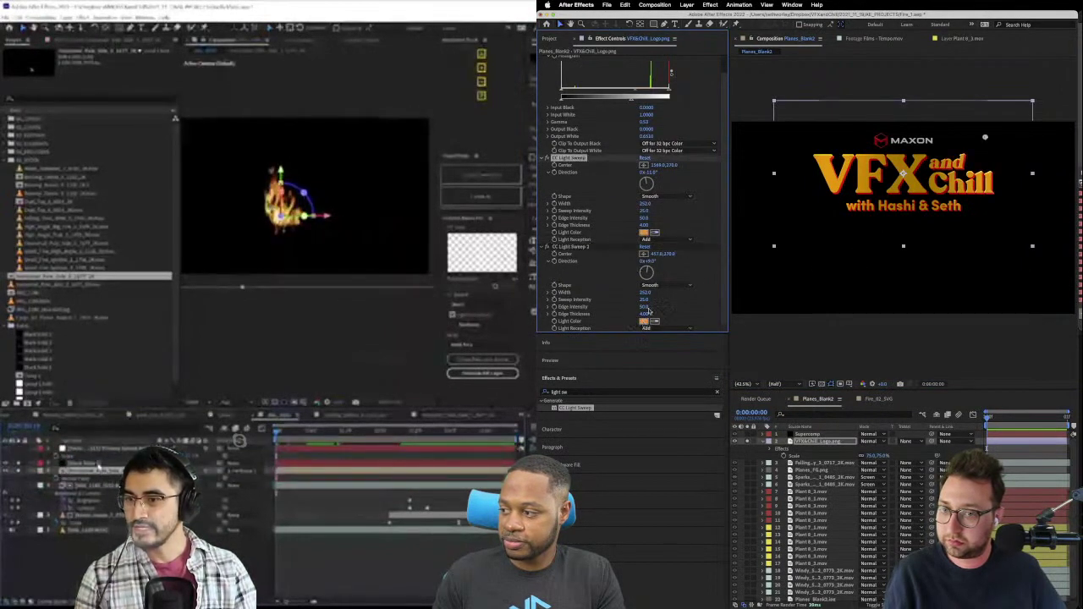
left_click(697, 224)
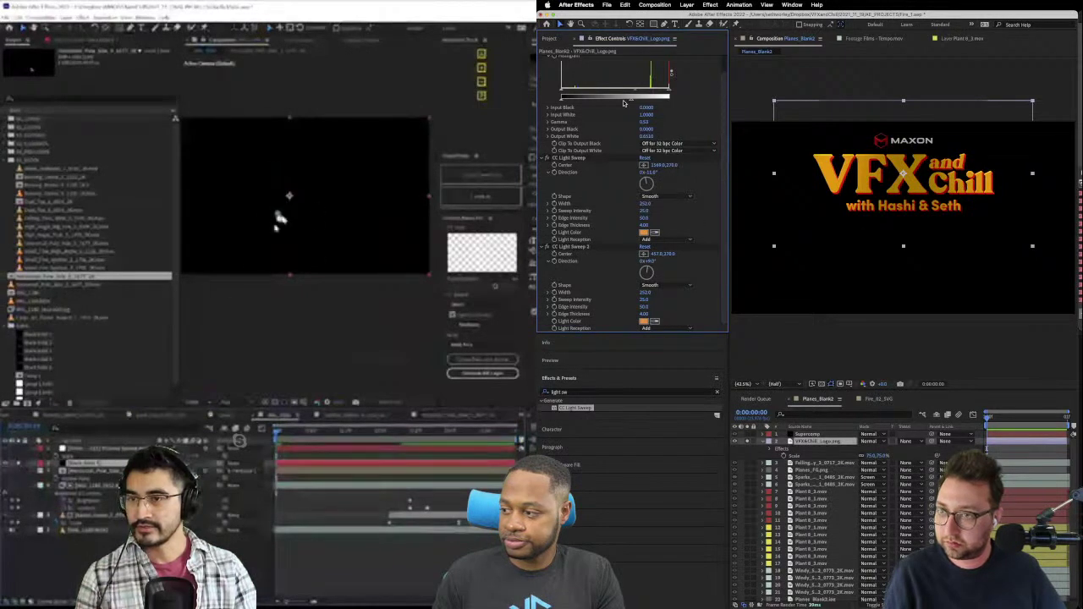
- Lower Levels output white to 0.5451, reposition the first sweep's centre, and unsolo the logo
left_click_drag(623, 102, 614, 101)
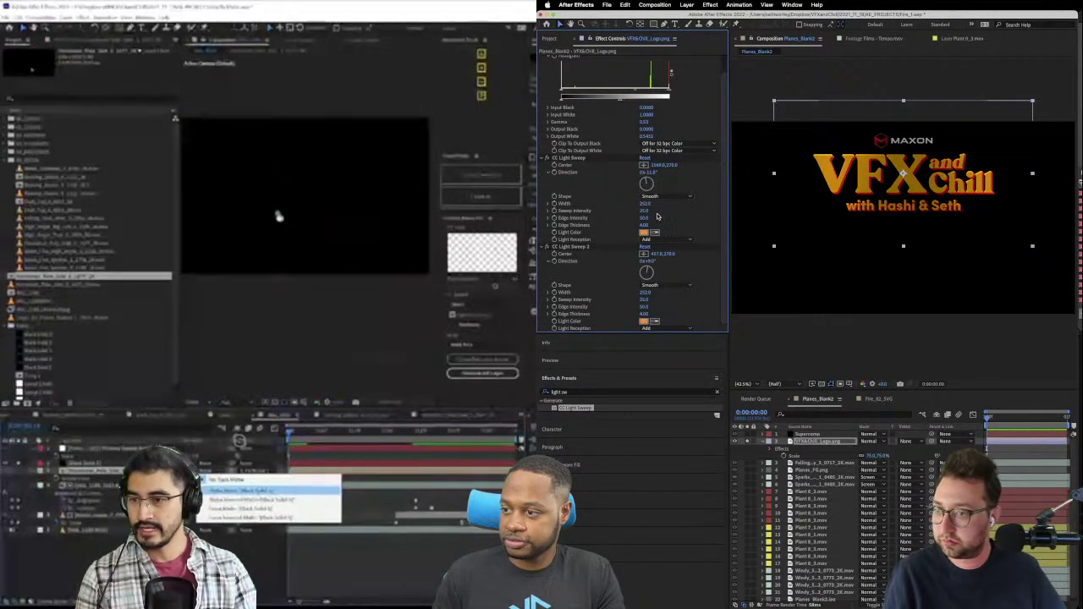
left_click(569, 157)
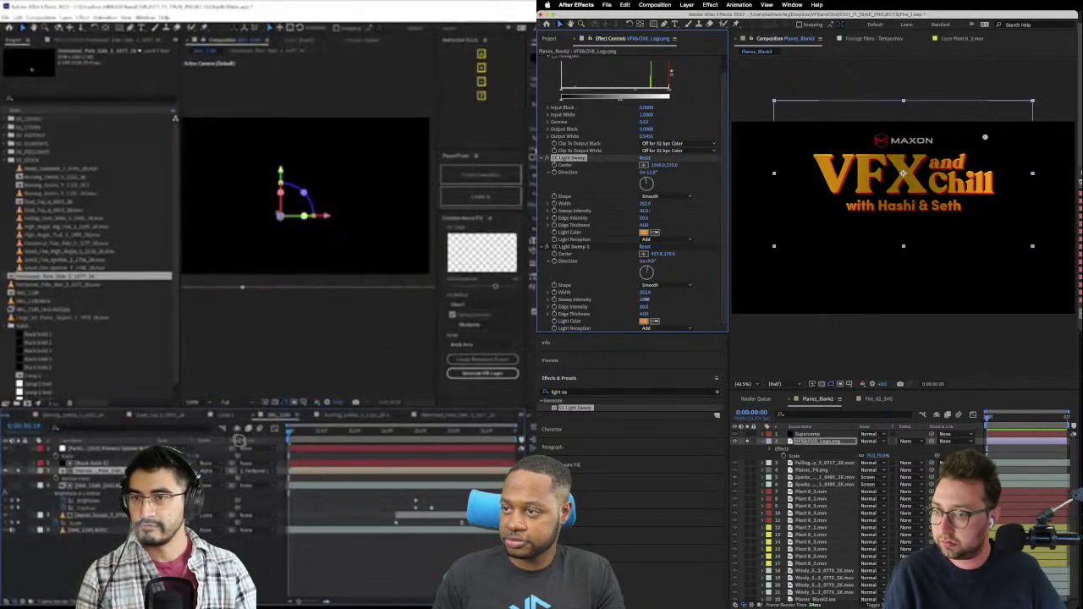
left_click(649, 299)
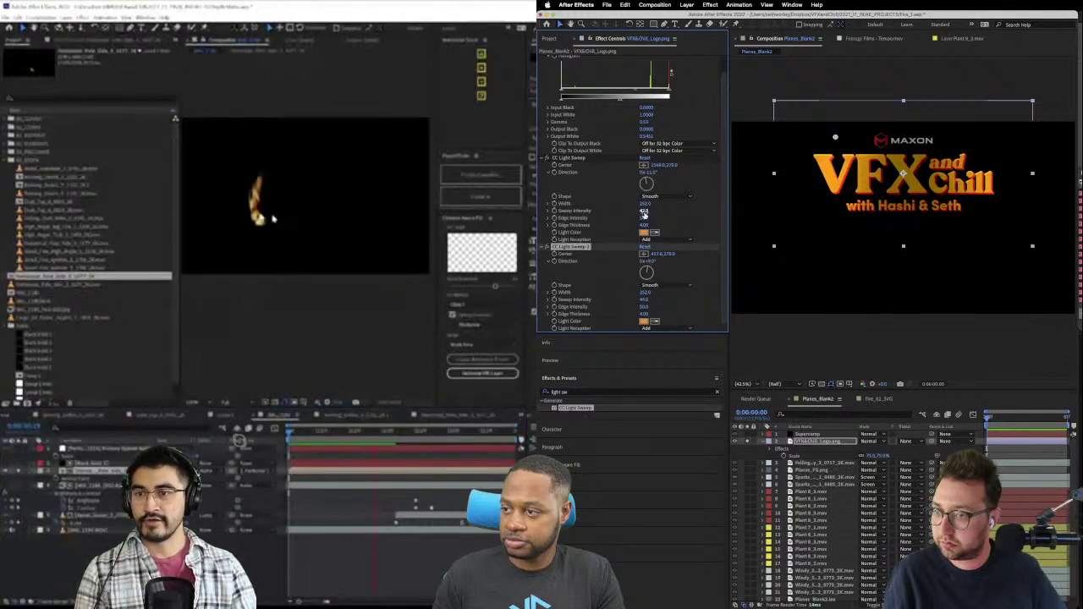
left_click(644, 213)
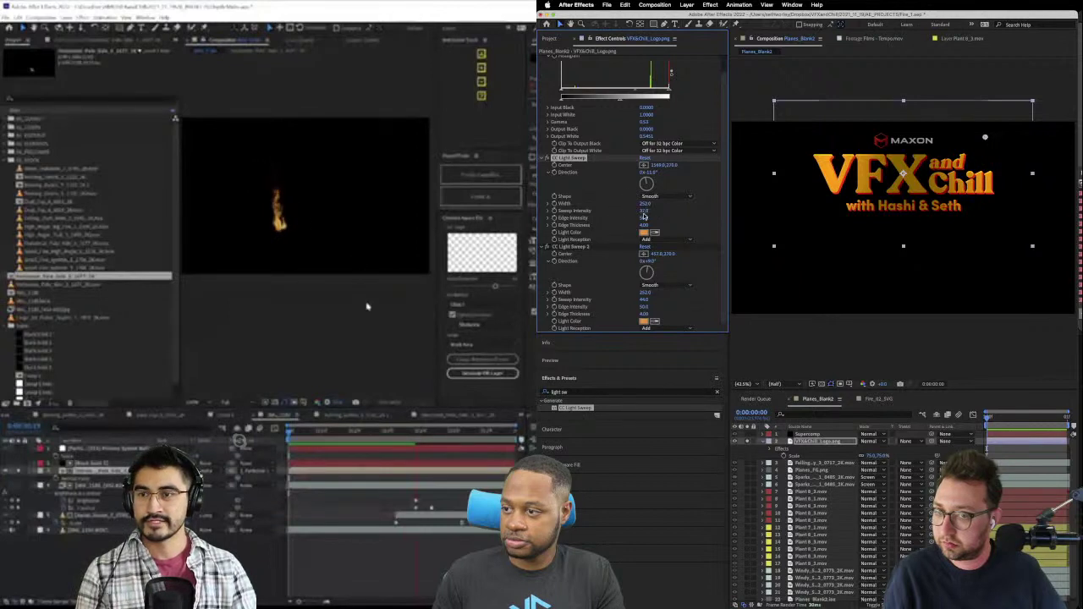
left_click(984, 137)
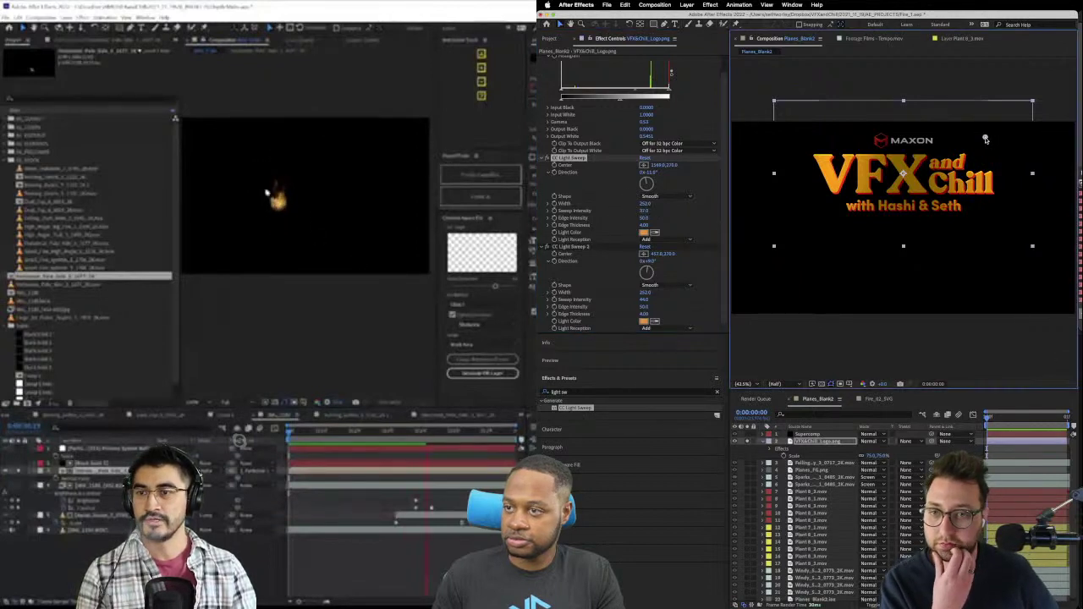
mouse_move(985, 138)
left_mouse_down()
mouse_move(1021, 168)
mouse_move(981, 170)
left_mouse_up()
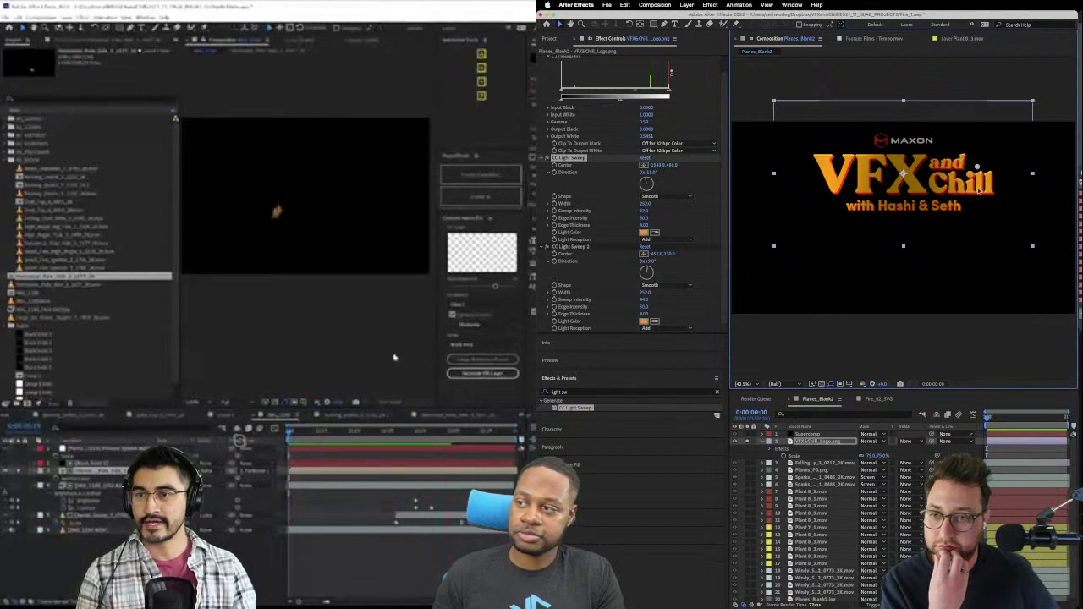
left_click(748, 442)
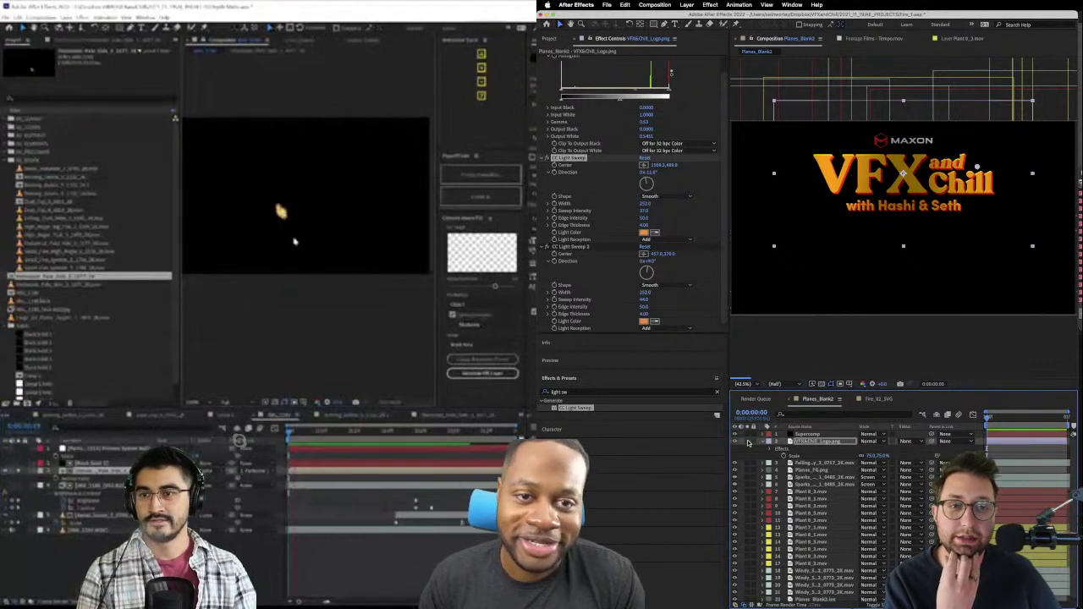
left_click(748, 443)
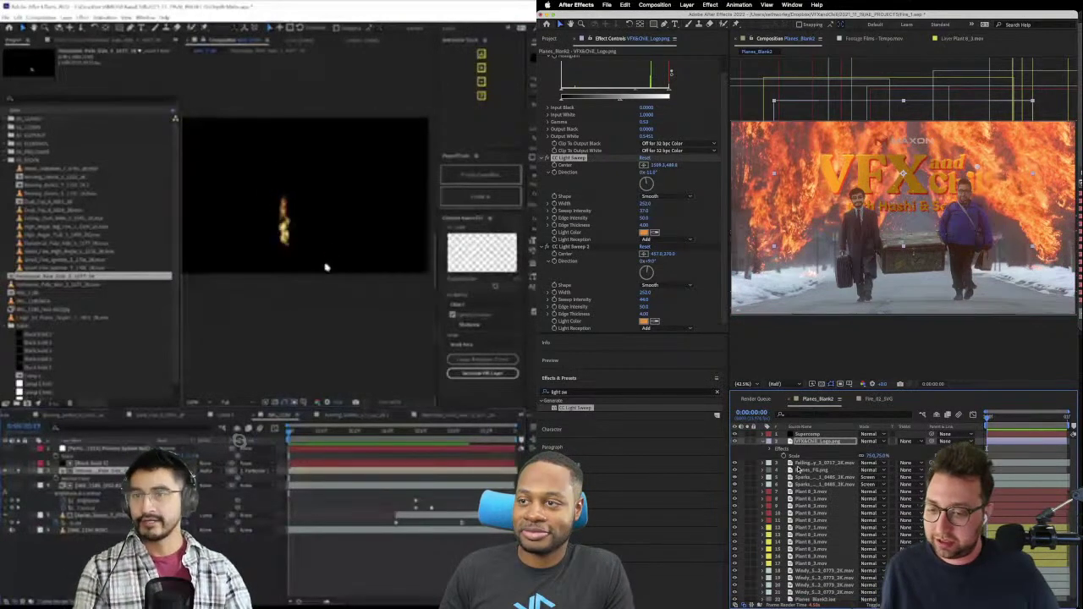
- Add a third CC Light Sweep to the logo with its Shape set to Smooth
left_click(803, 442)
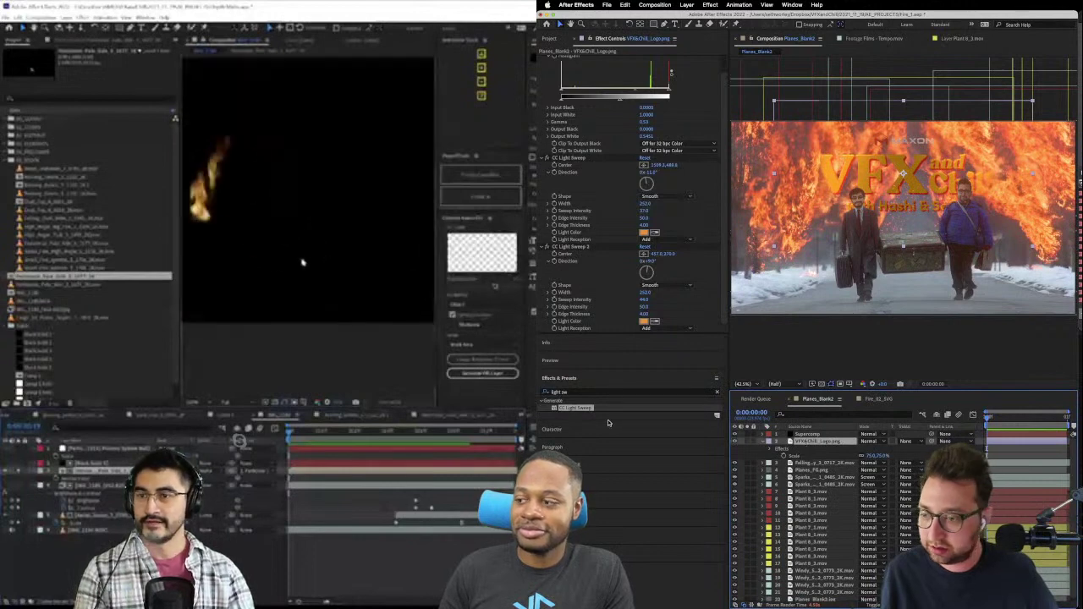
left_click(565, 409)
left_click_drag(566, 409, 654, 246)
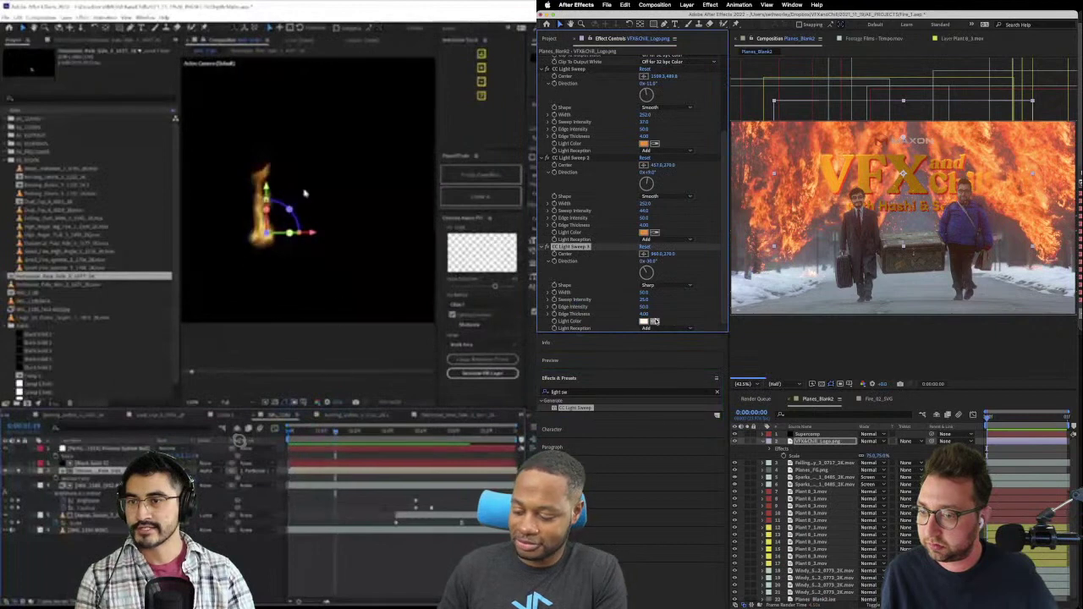
left_click(658, 286)
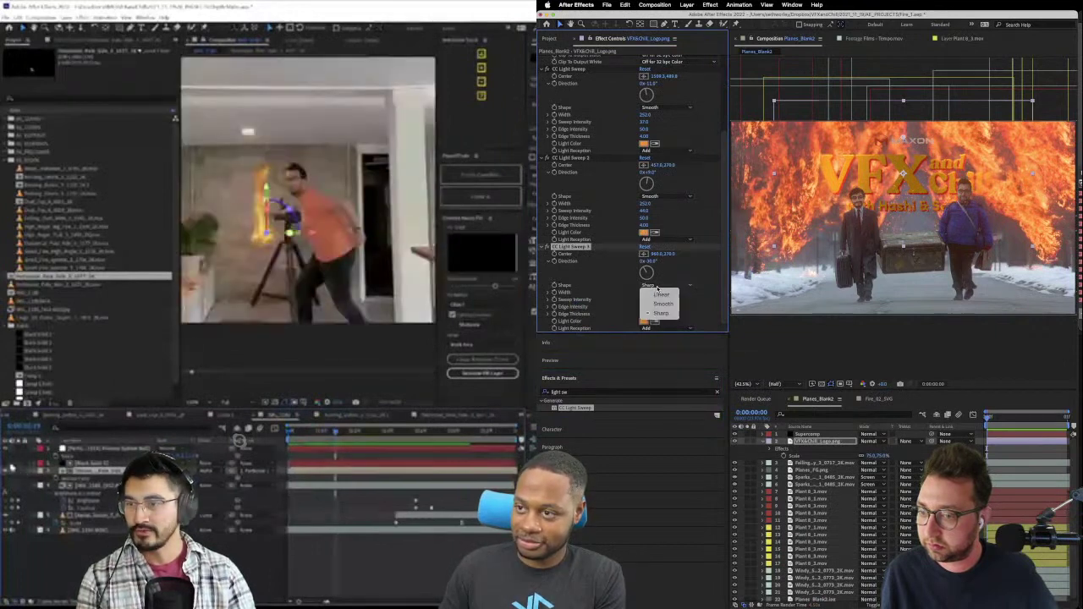
left_click(663, 302)
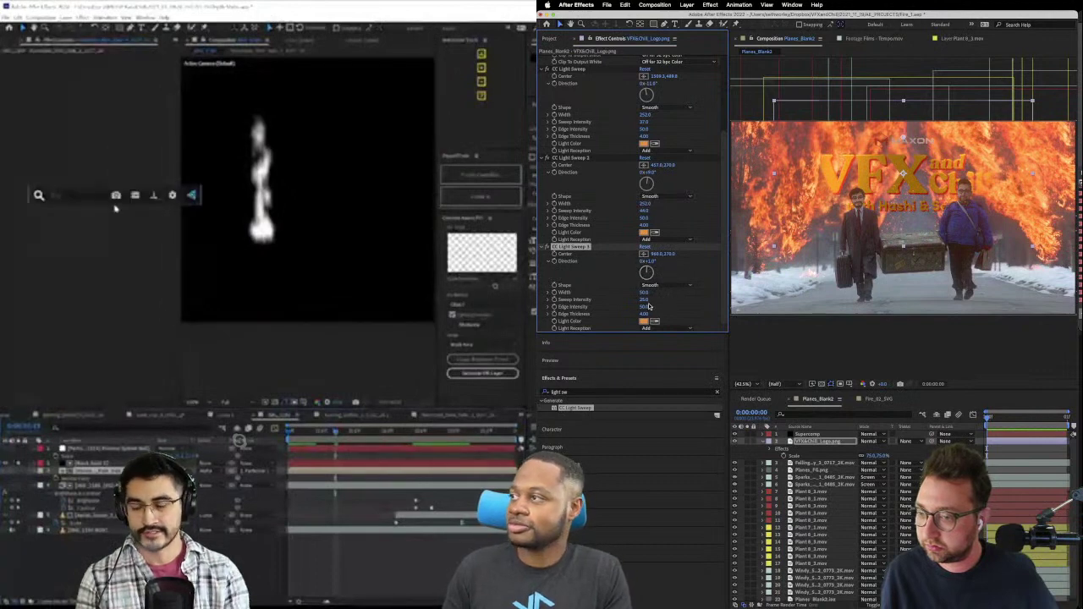
- Tweak the third sweep's Sweep Intensity and Edge Intensity, then start pre-composing the logo layer
left_click(646, 299)
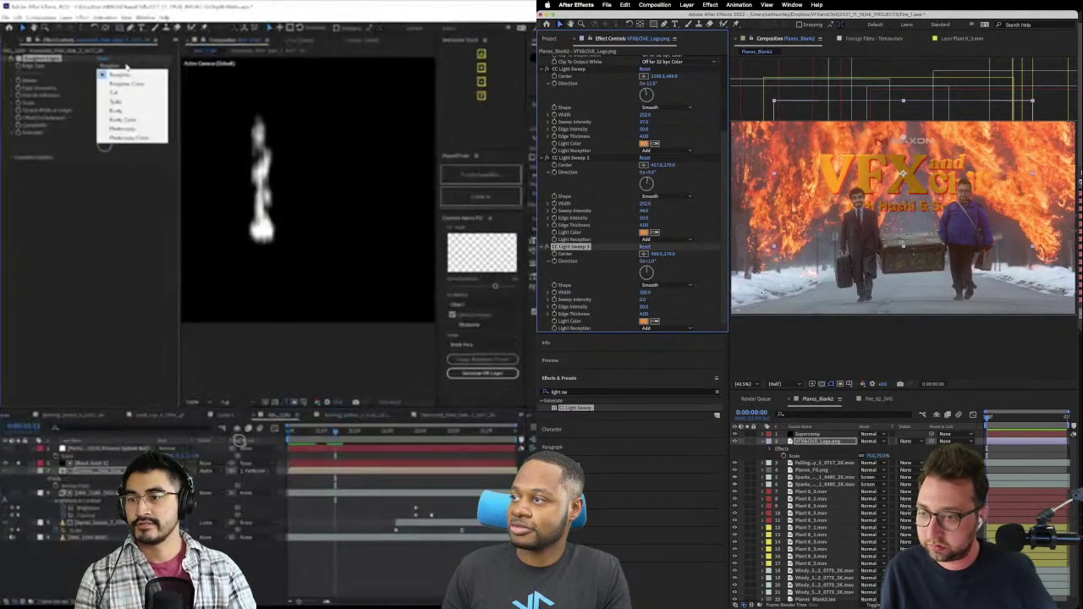
left_click(746, 443)
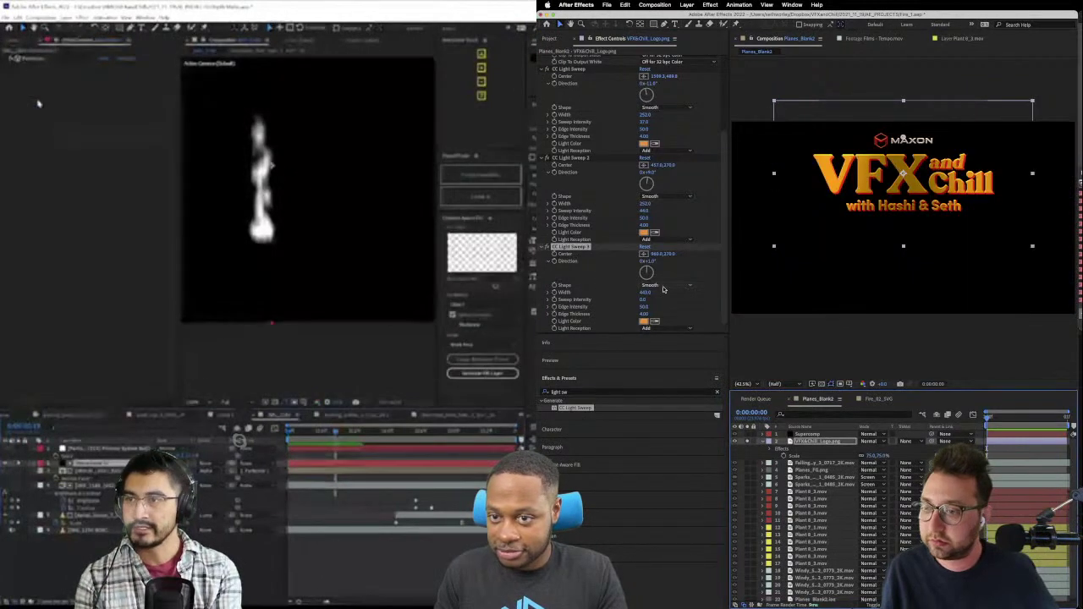
left_click_drag(643, 306, 683, 295)
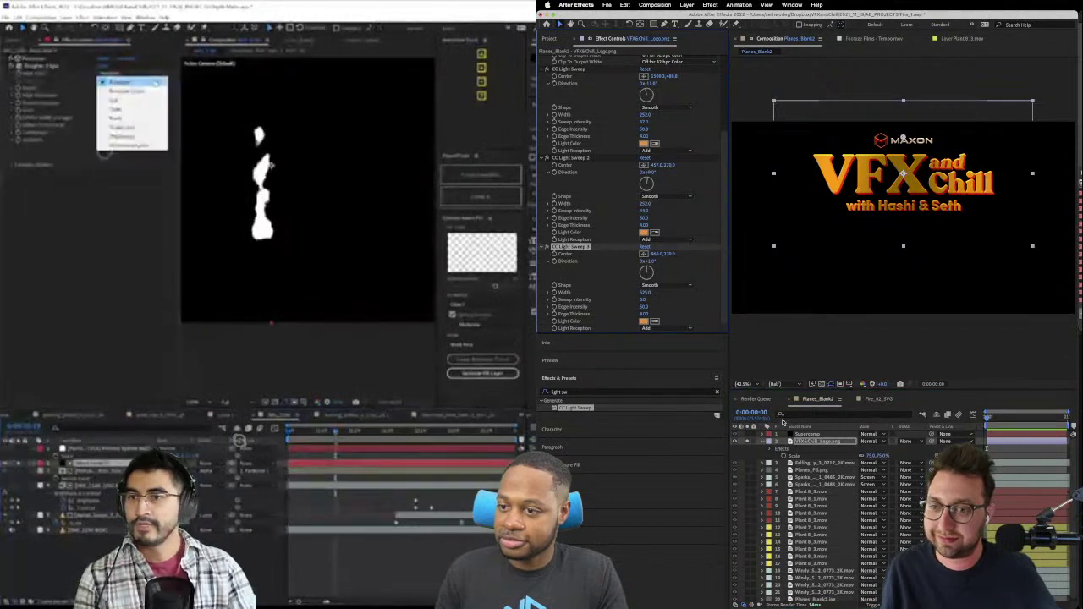
left_click(745, 444)
key("super+a")
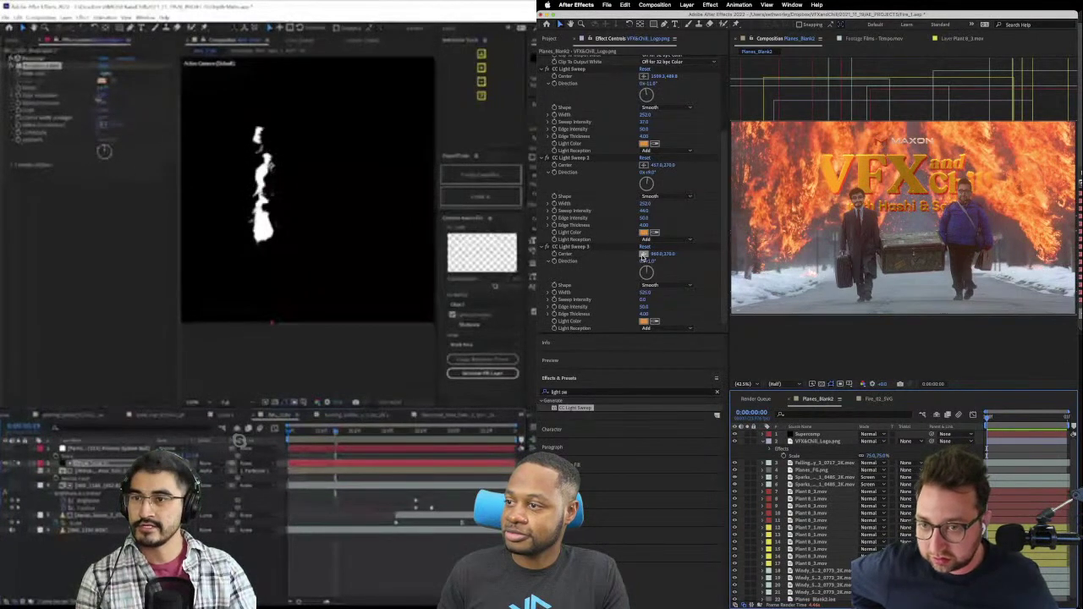
left_click(647, 307)
key("Return")
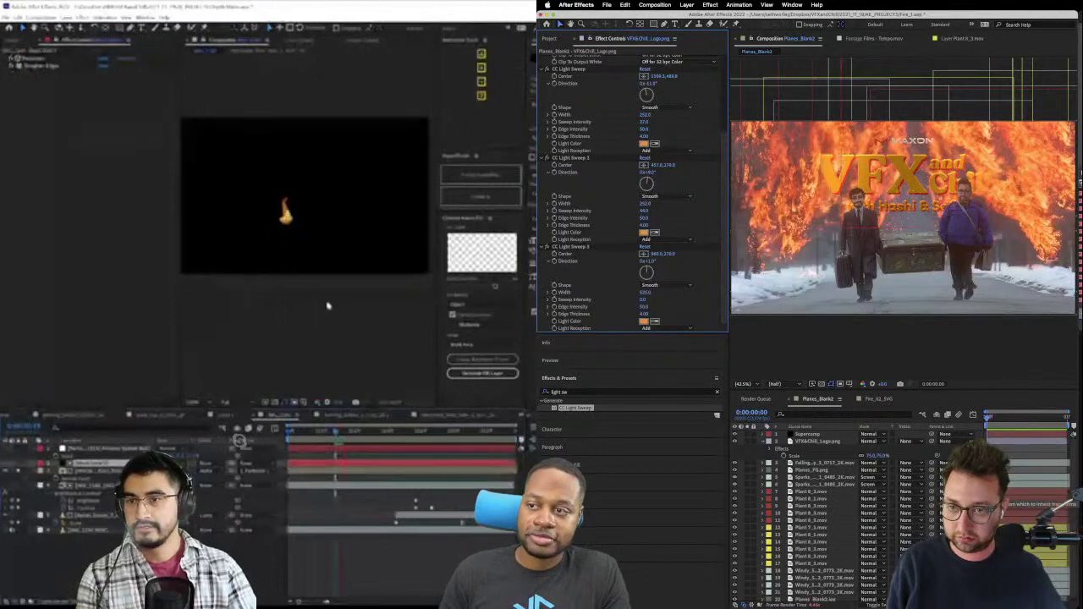
left_click(809, 442)
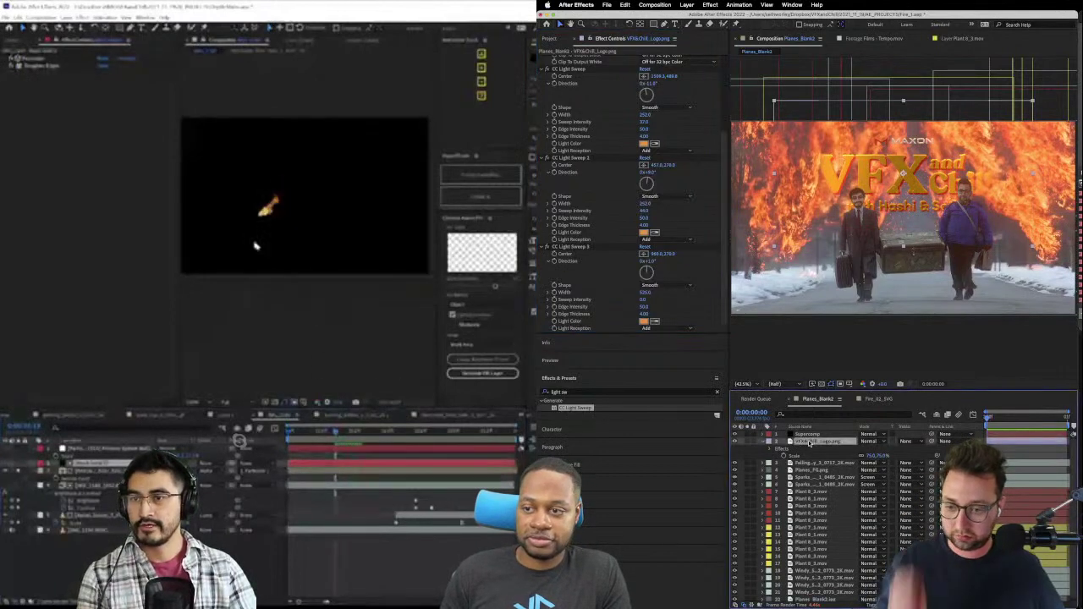
key("super+shift+c")
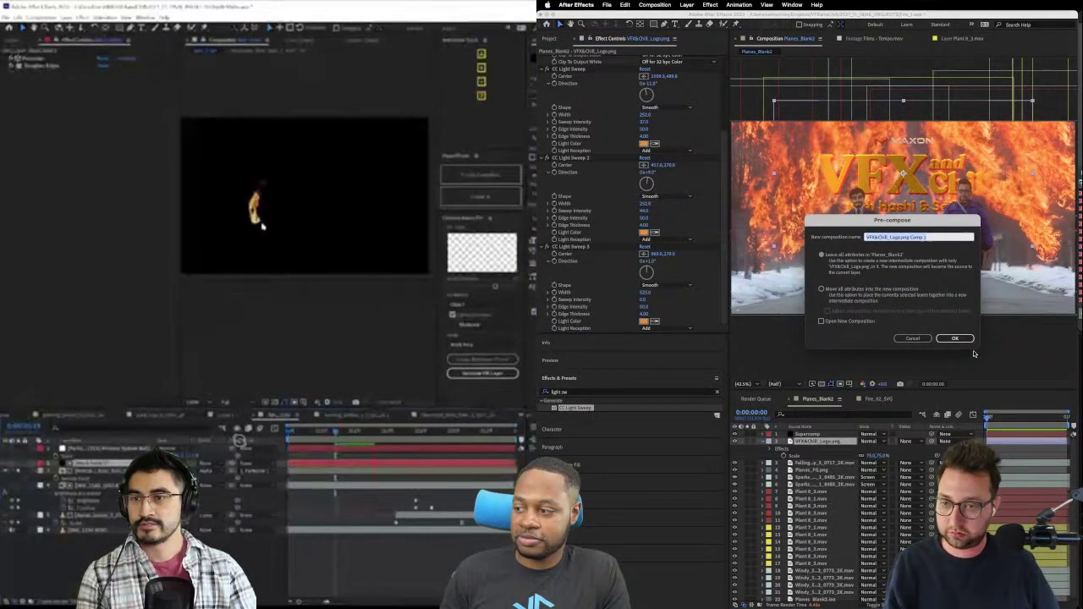
- Pre-compose the logo layer with all attributes moved into the new composition
left_click(956, 338)
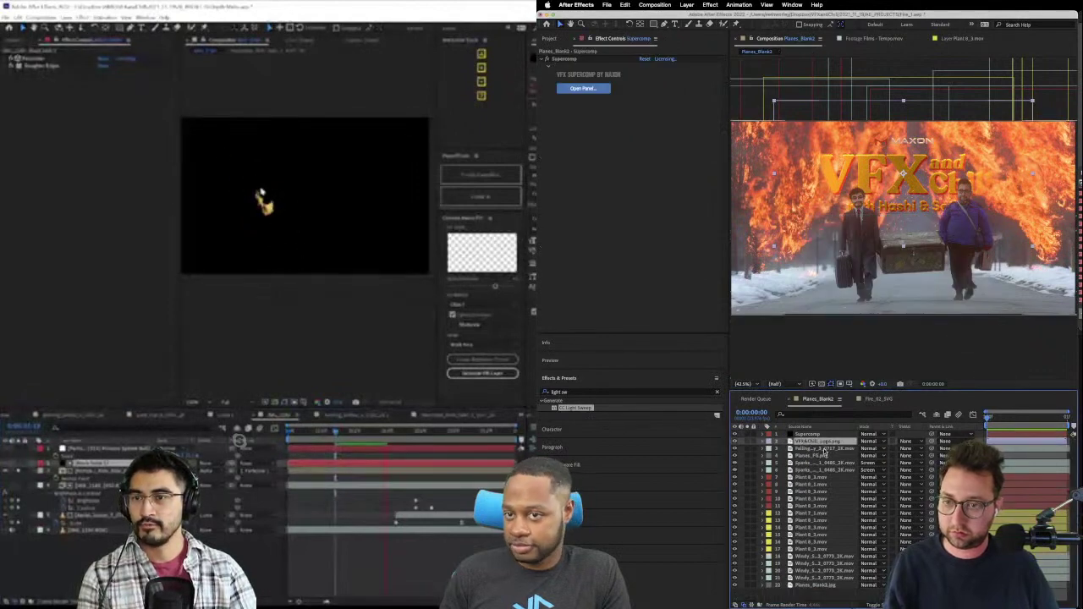
key("super+z")
key("super+shift+c")
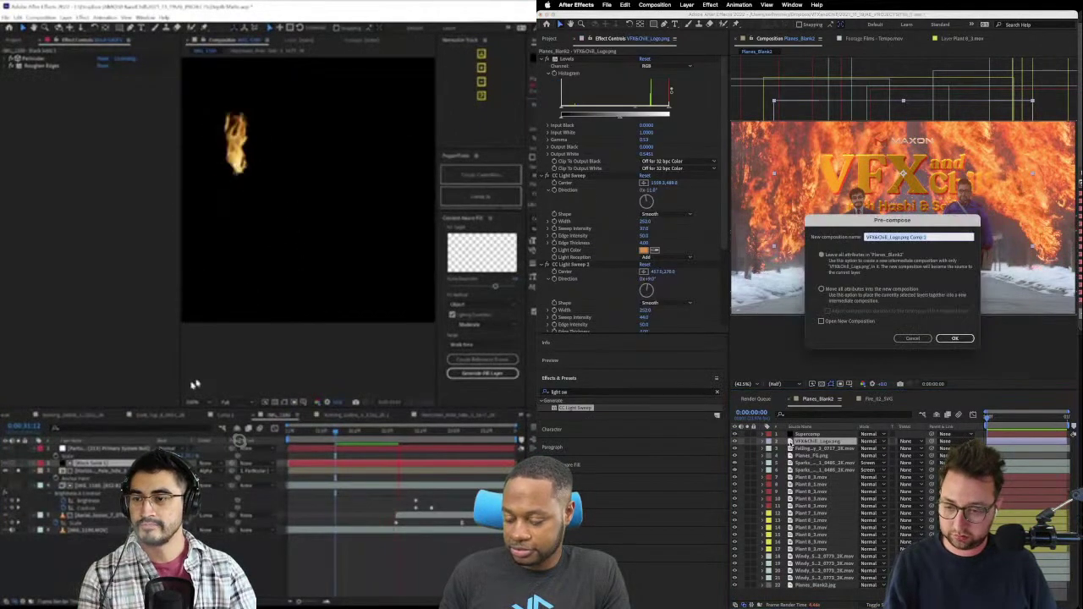
left_click(837, 290)
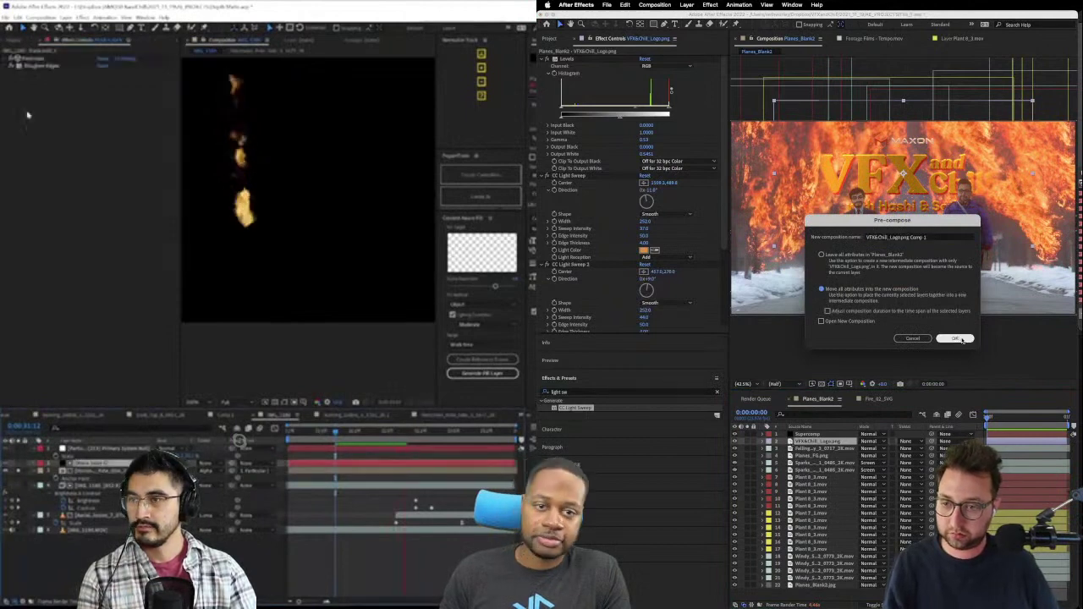
left_click(955, 338)
- Open the logo precomp and remove the Levels and light sweep effects from its inner logo layer
scroll(131, 372, "down", 5)
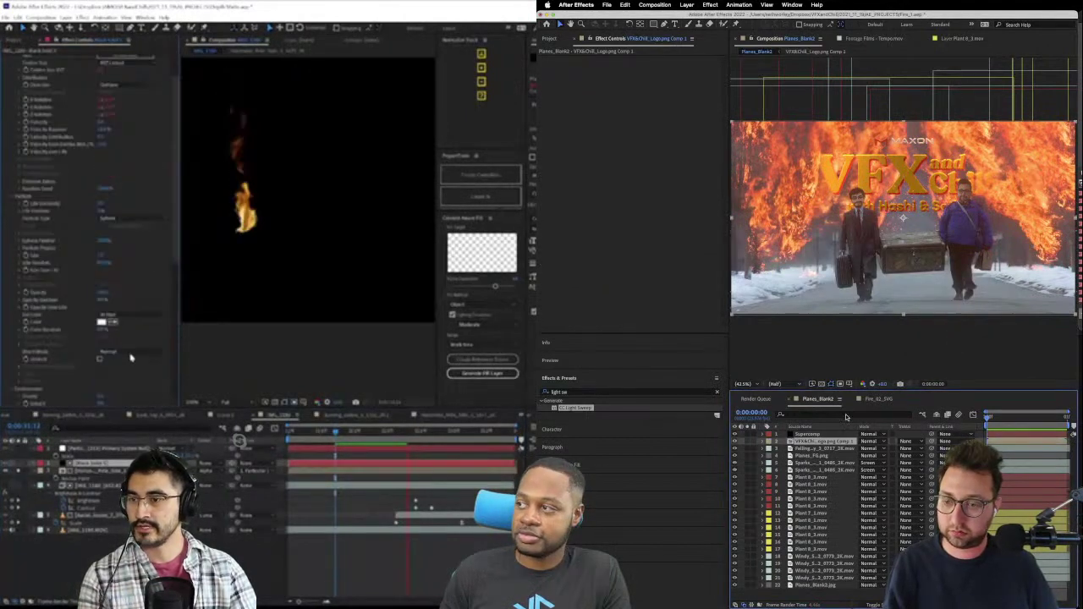
scroll(129, 319, "down", 5)
scroll(129, 326, "down", 3)
double_click(788, 440)
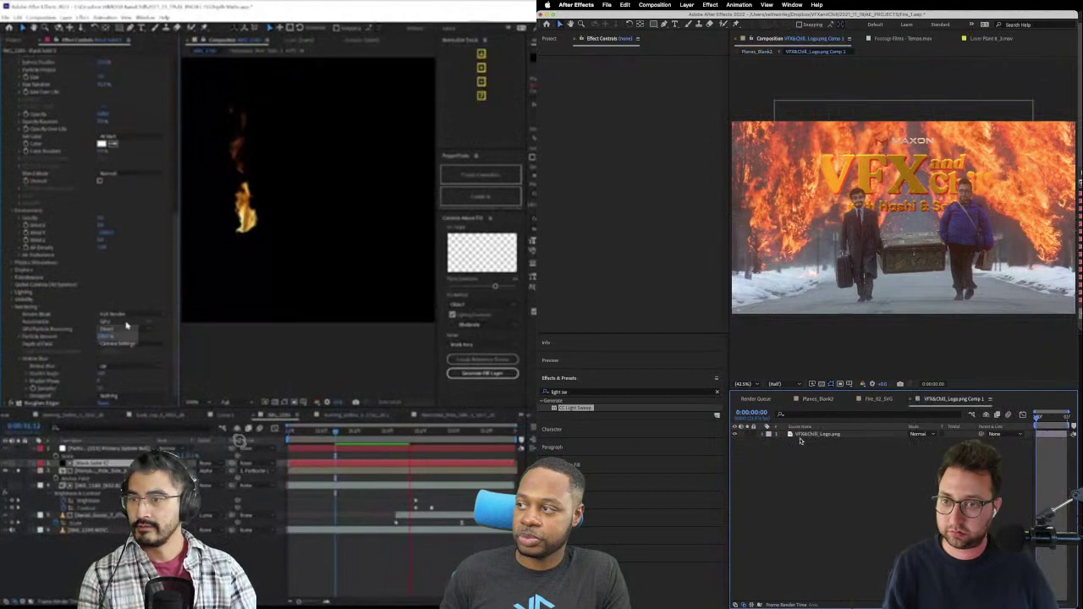
left_click(126, 324)
left_click(816, 435)
left_click(566, 60)
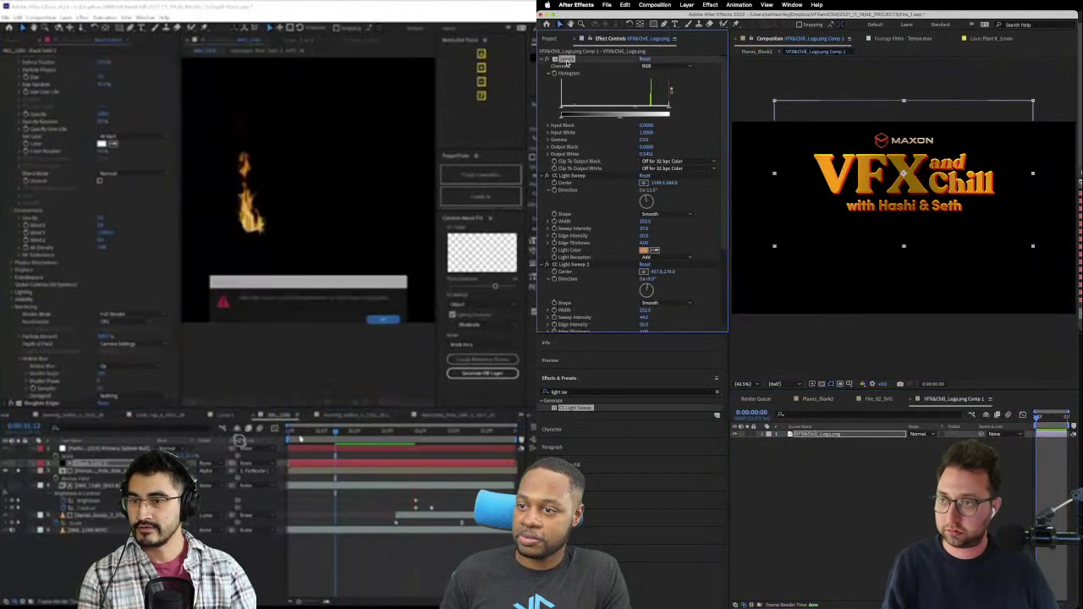
key("ctrl+a")
left_click(383, 320)
key("Delete")
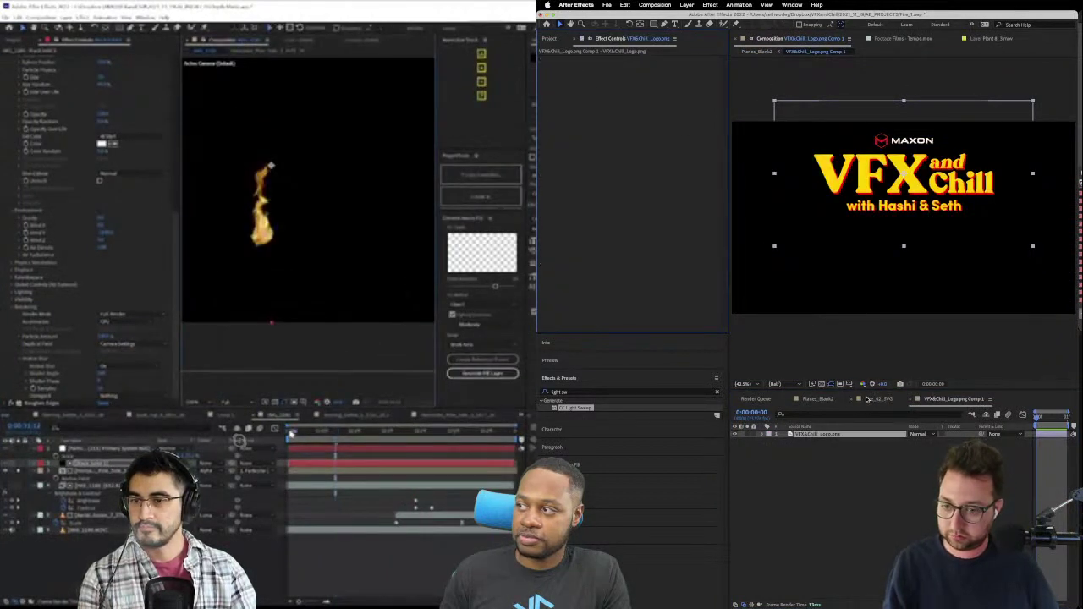
- Paste the effects onto the logo precomp layer in Planes_Blank2, then open VFX&Chill_Logo.png Comp 1
left_click(818, 399)
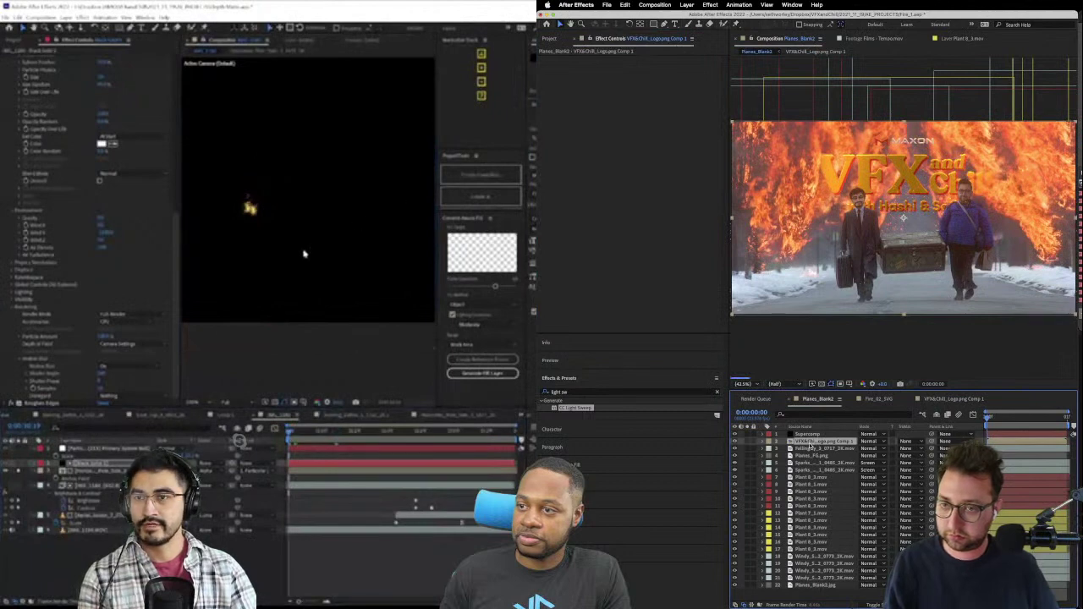
key("ctrl+v")
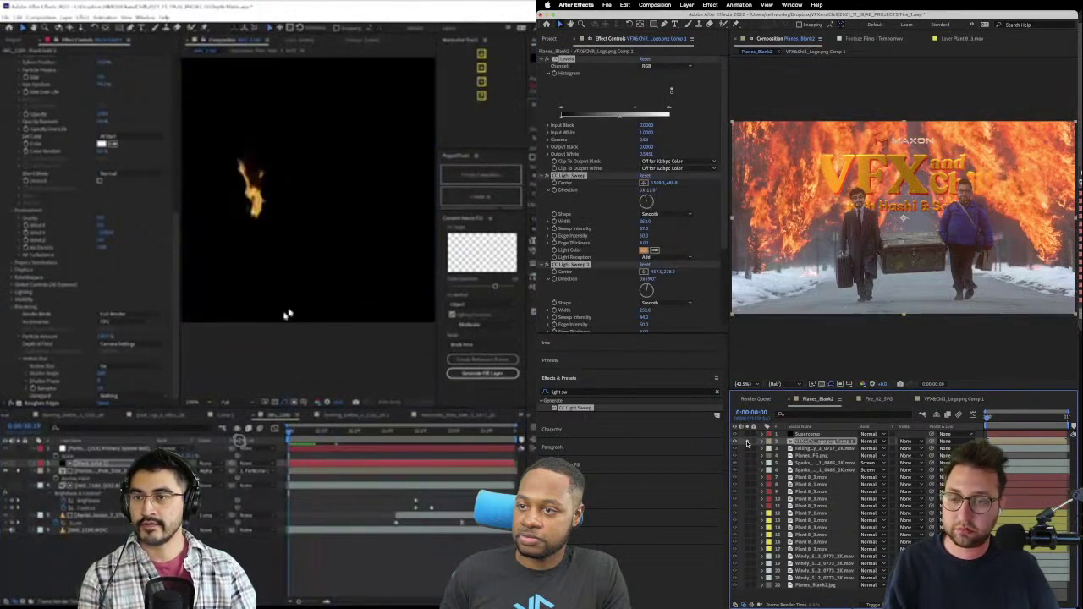
left_click(747, 442)
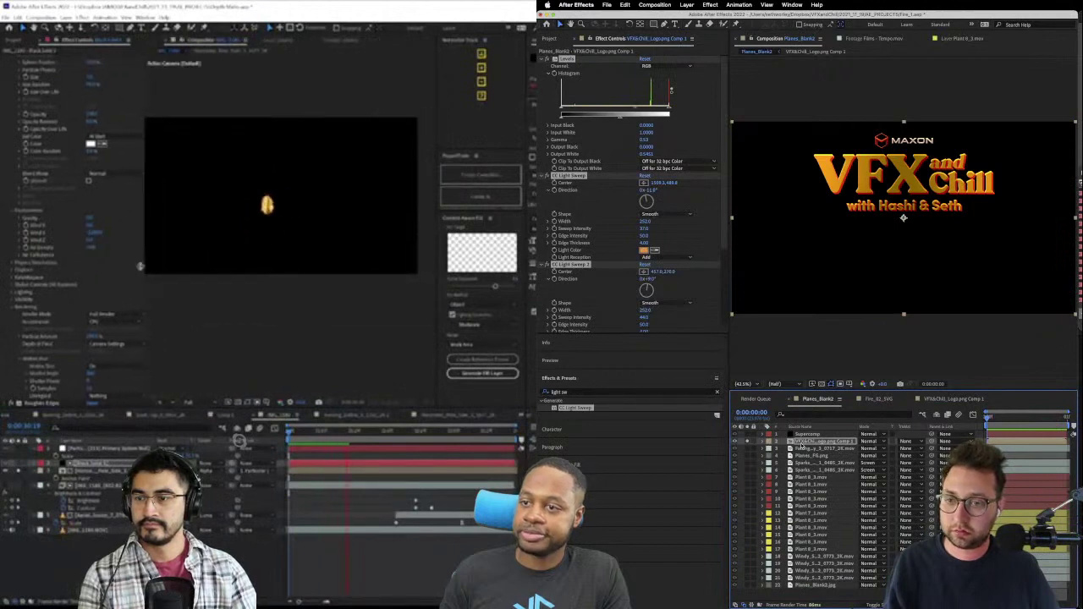
left_click(819, 441)
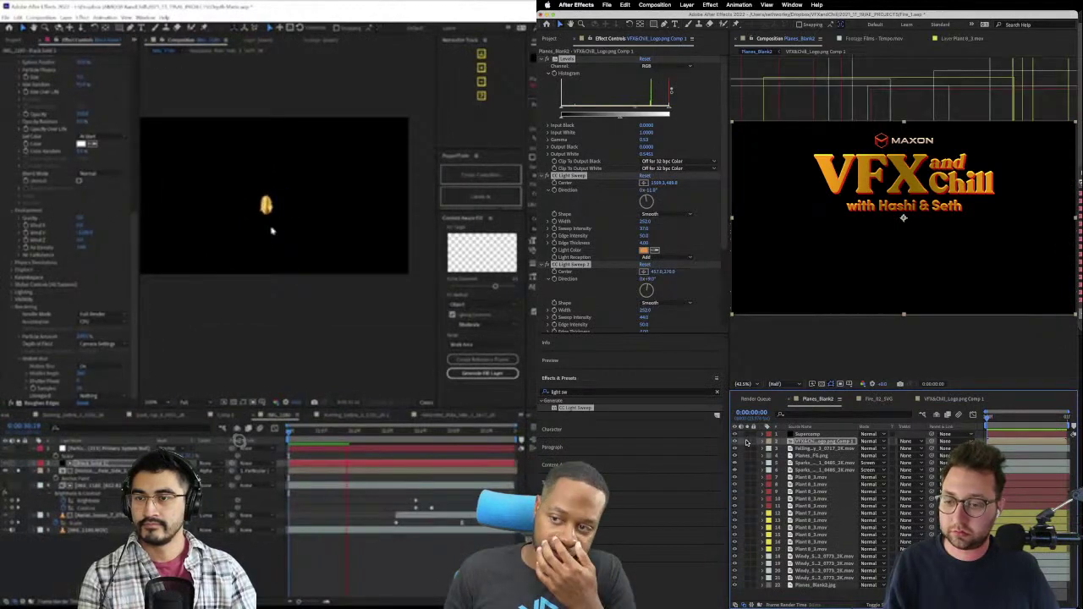
left_click(819, 442)
left_click(939, 401)
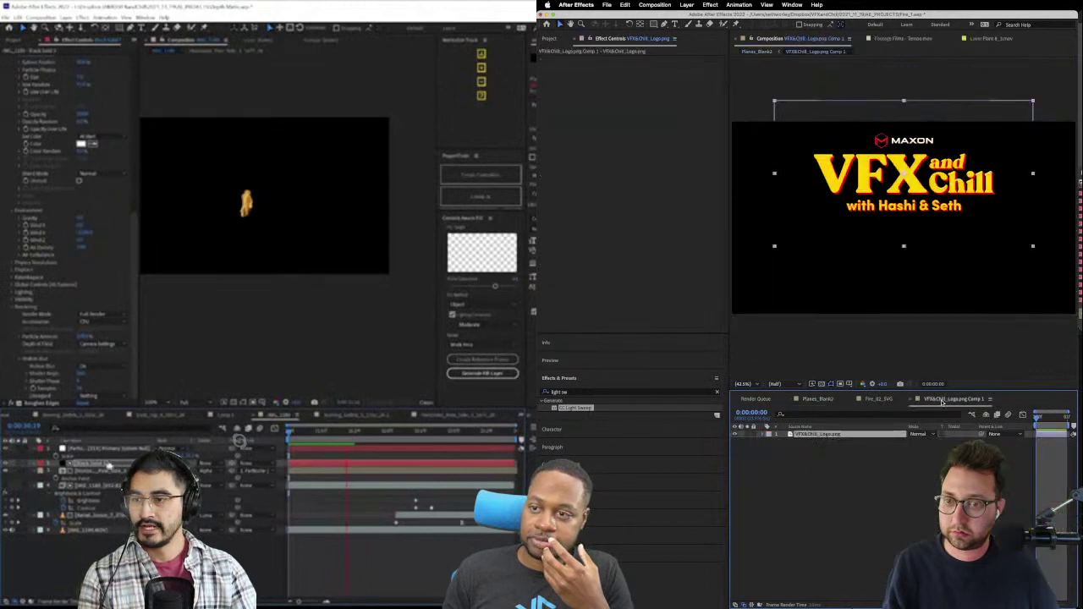
- Hide the logo, type the title 'Happy Thanksgiving, Chilldren.' in the precomp, and return to Planes_Blank2
key("ctrl+t")
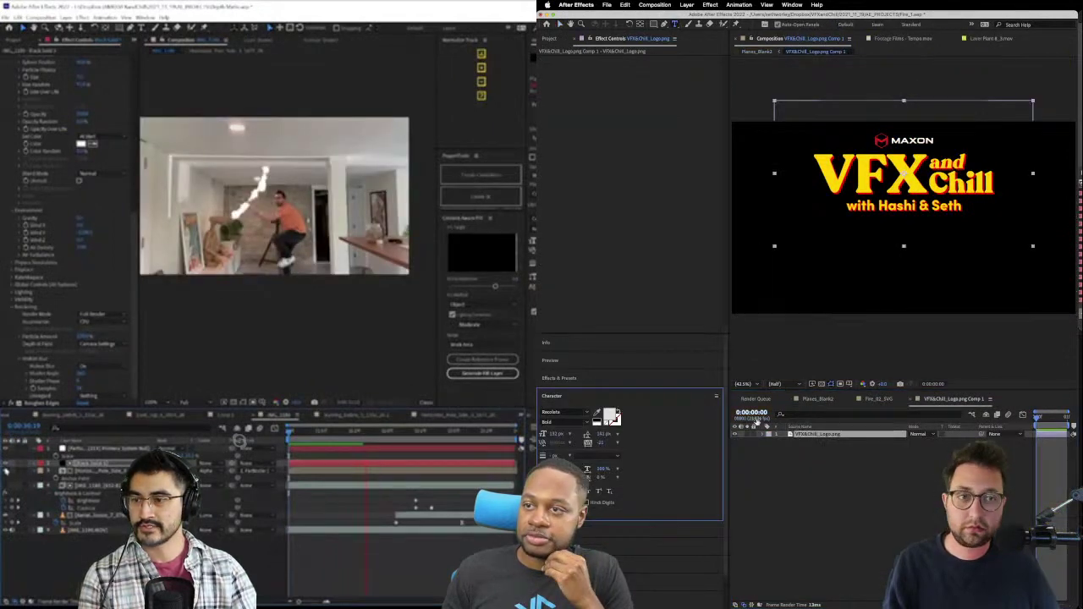
left_click(734, 436)
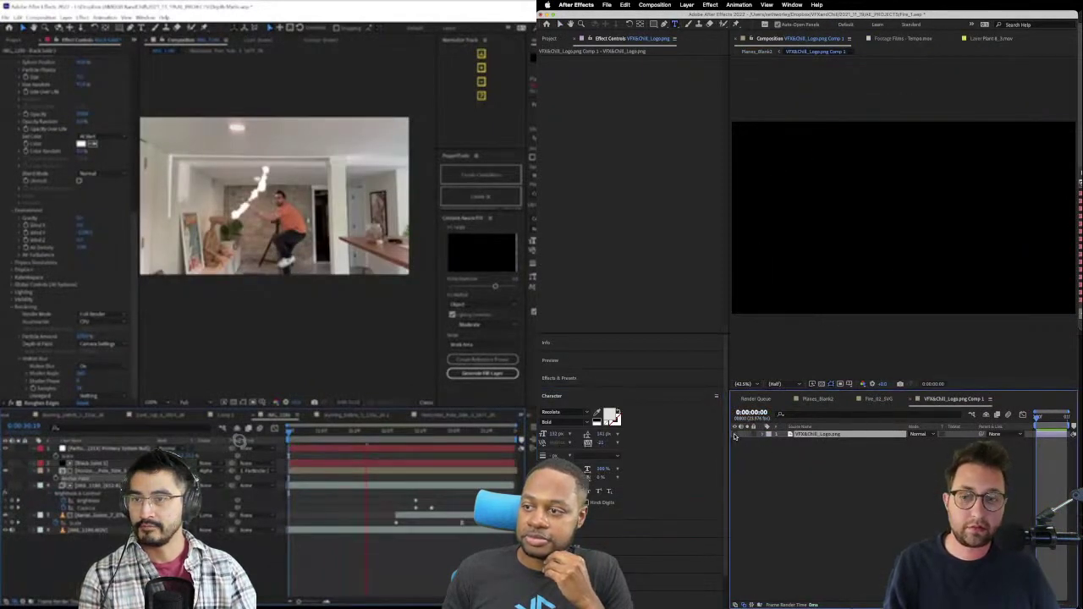
left_click(898, 162)
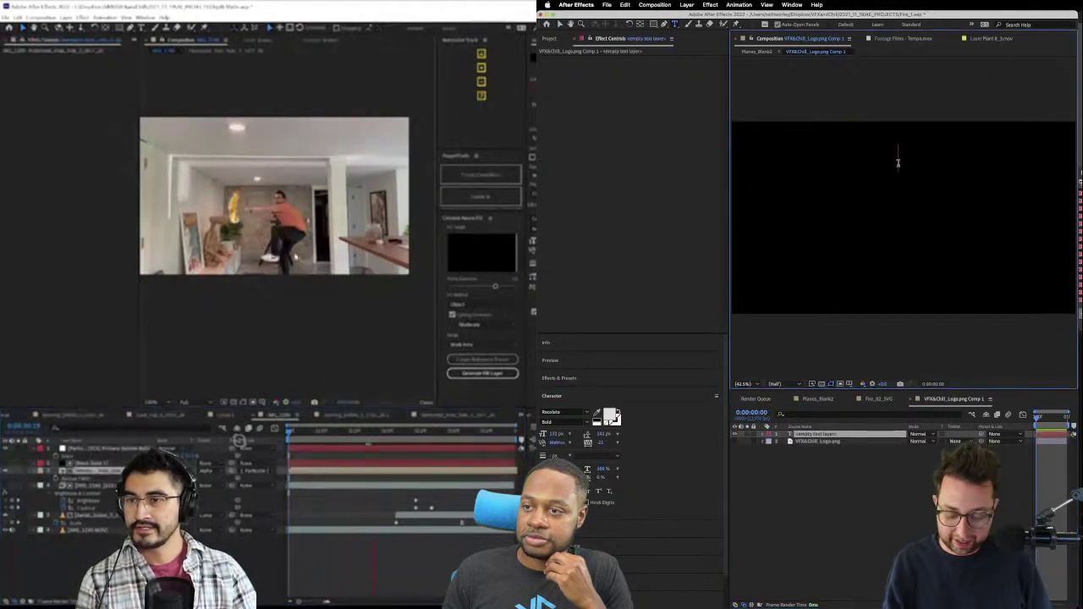
type("Happy thank")
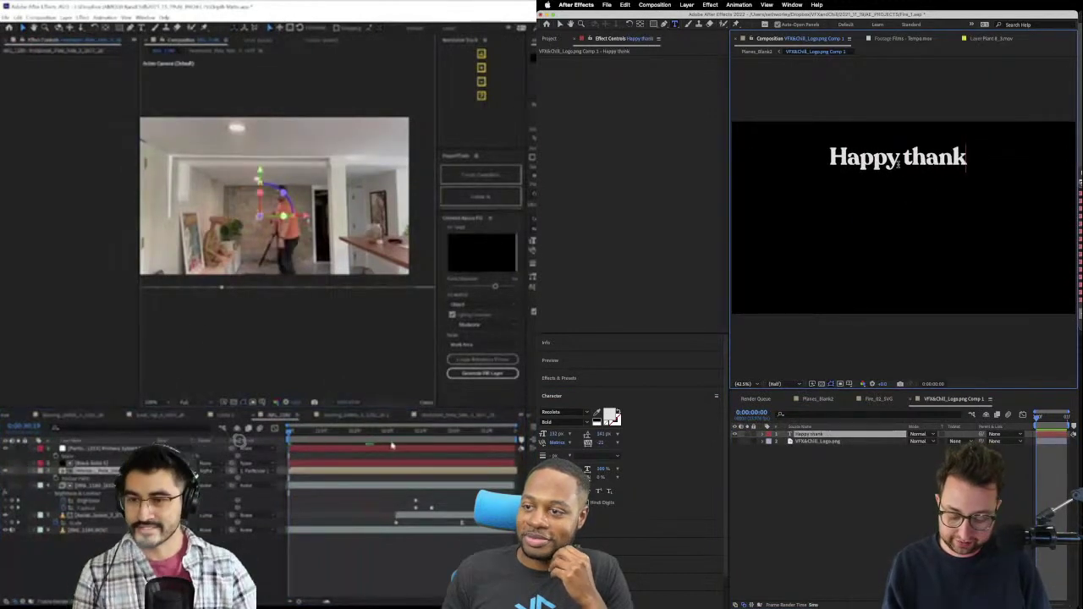
type("sgiving")
key("BackSpace")
key("BackSpace")
key("BackSpace")
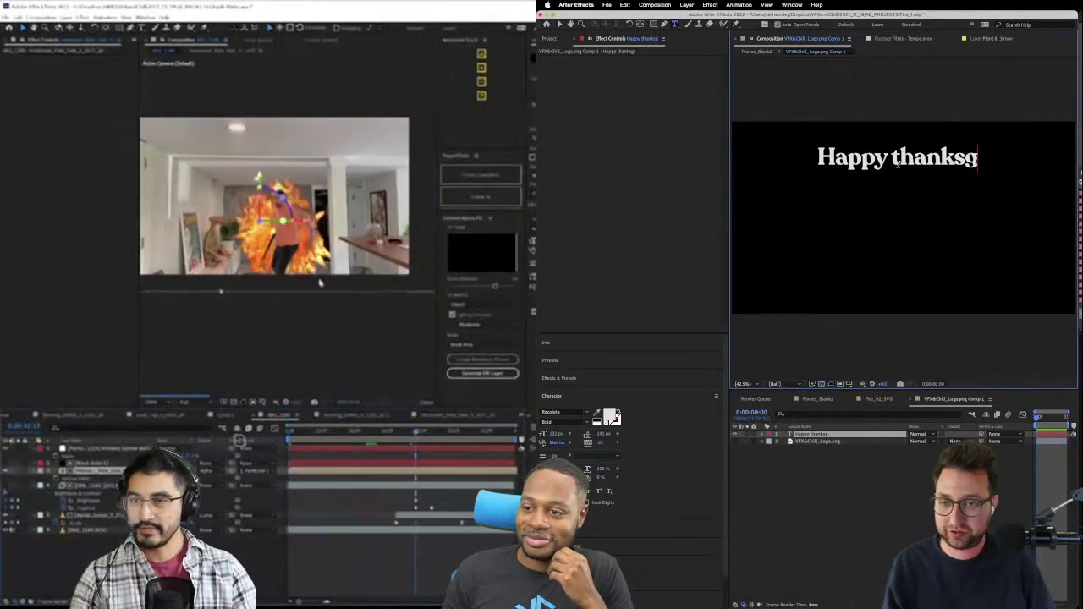
key("BackSpace")
key("BackSpace")
key("BackSpace")
key("BackSpace")
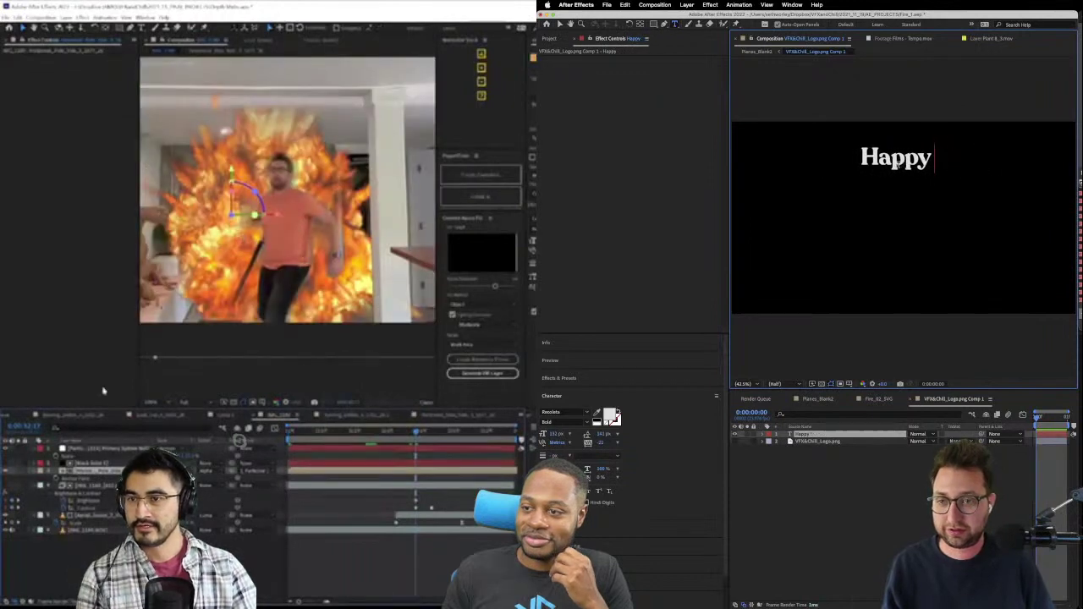
type("Thanks")
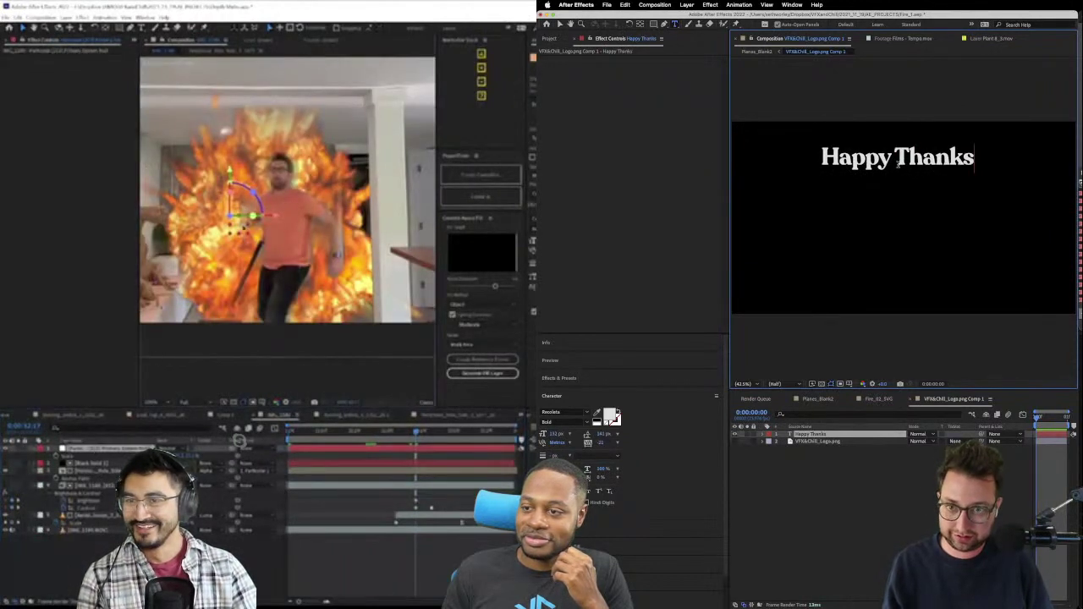
type("giving,")
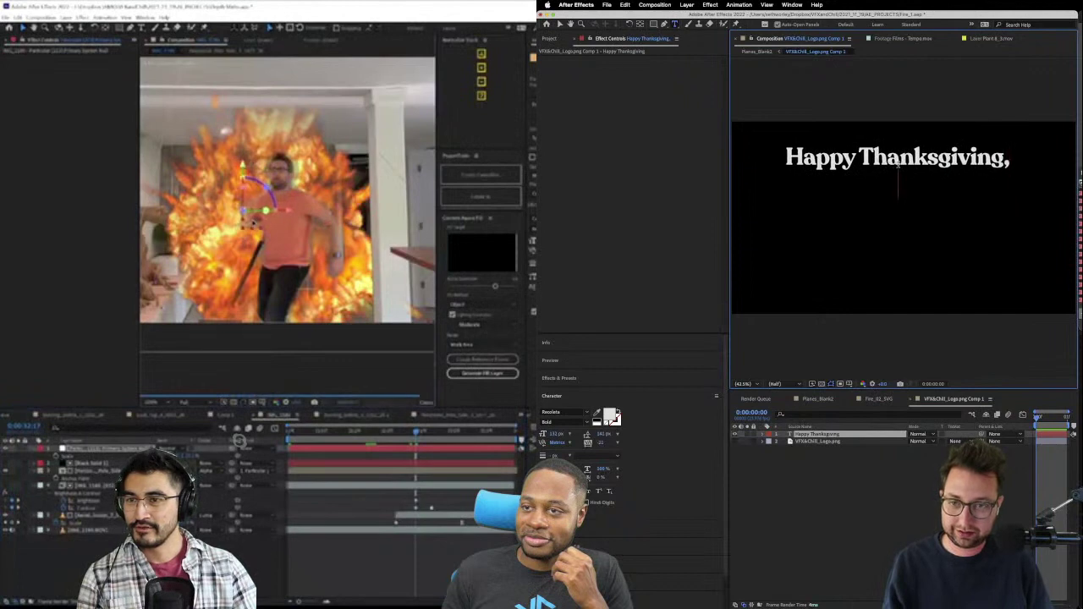
type(" Chilldren")
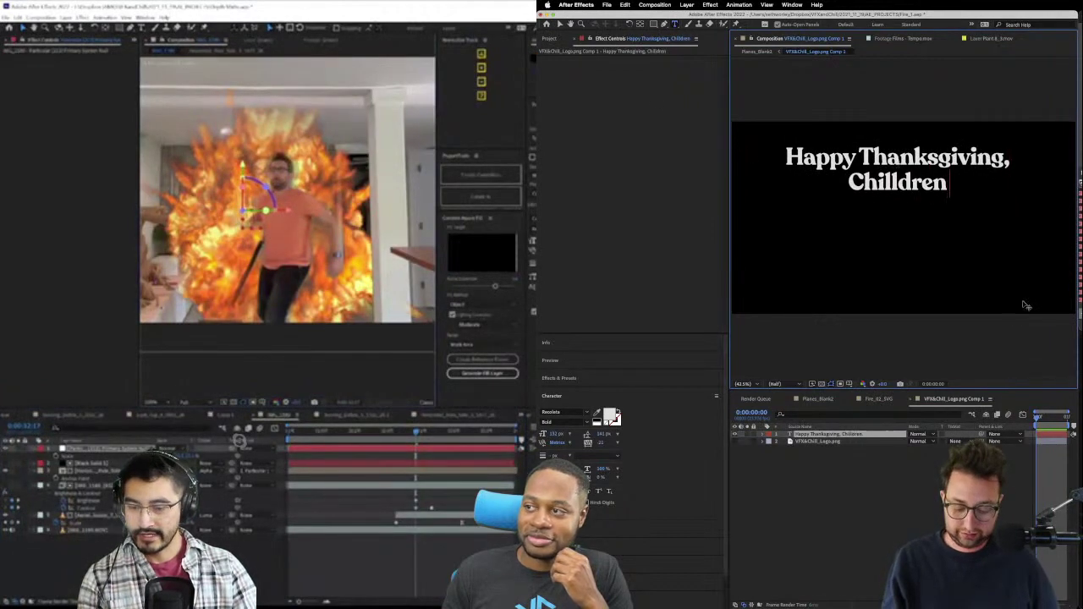
type(".")
left_click(818, 399)
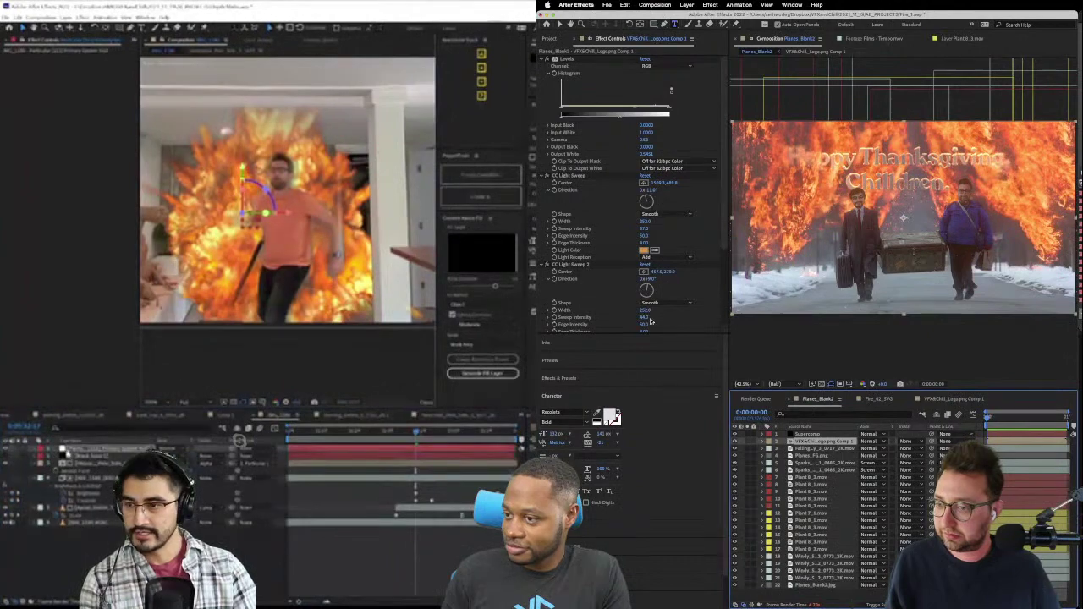
scroll(660, 319, "down", 2)
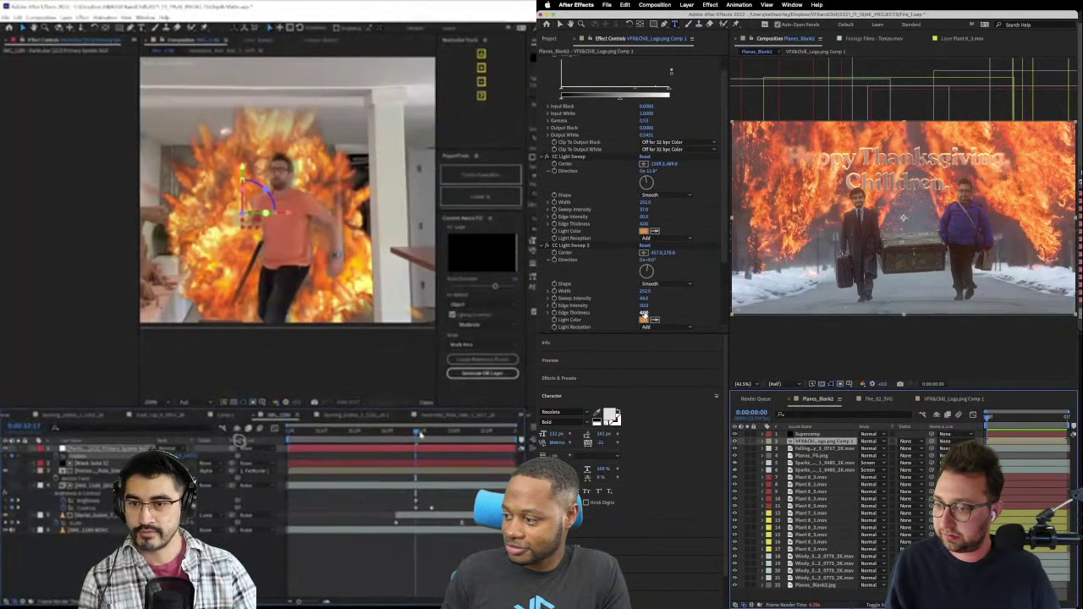
scroll(643, 315, "up", 2)
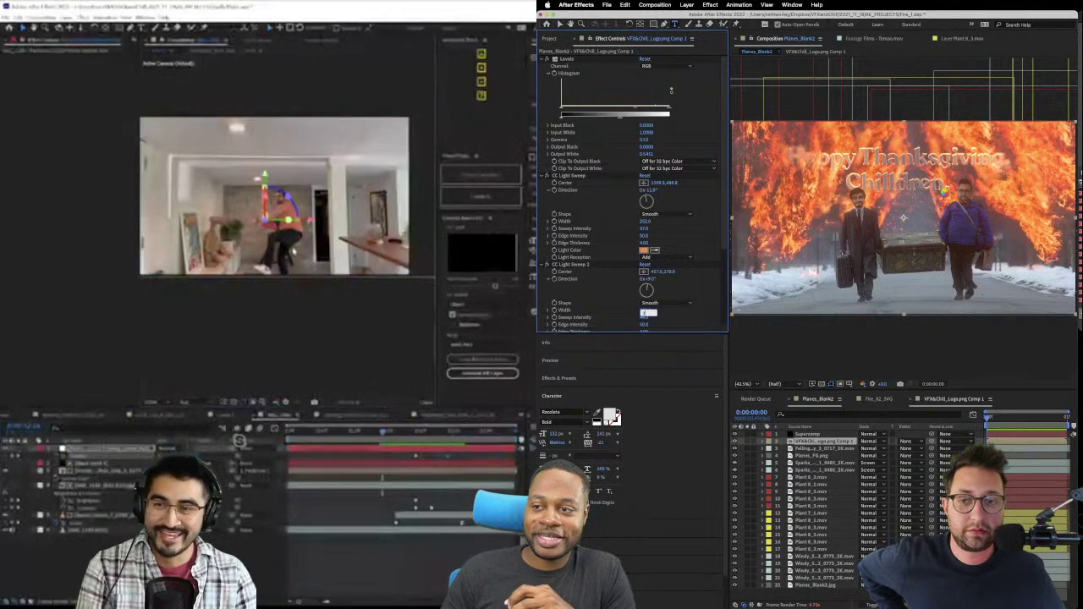
- Force quit the unresponsive Adobe After Effects despite unsaved changes and close the Force Quit window
key("super+alt+Escape")
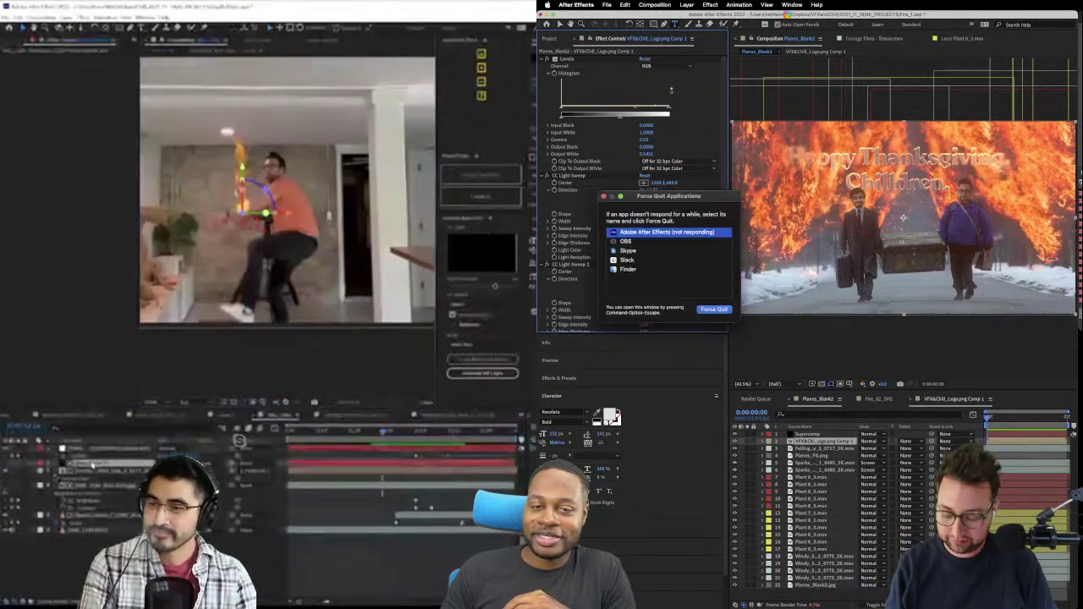
left_click(719, 310)
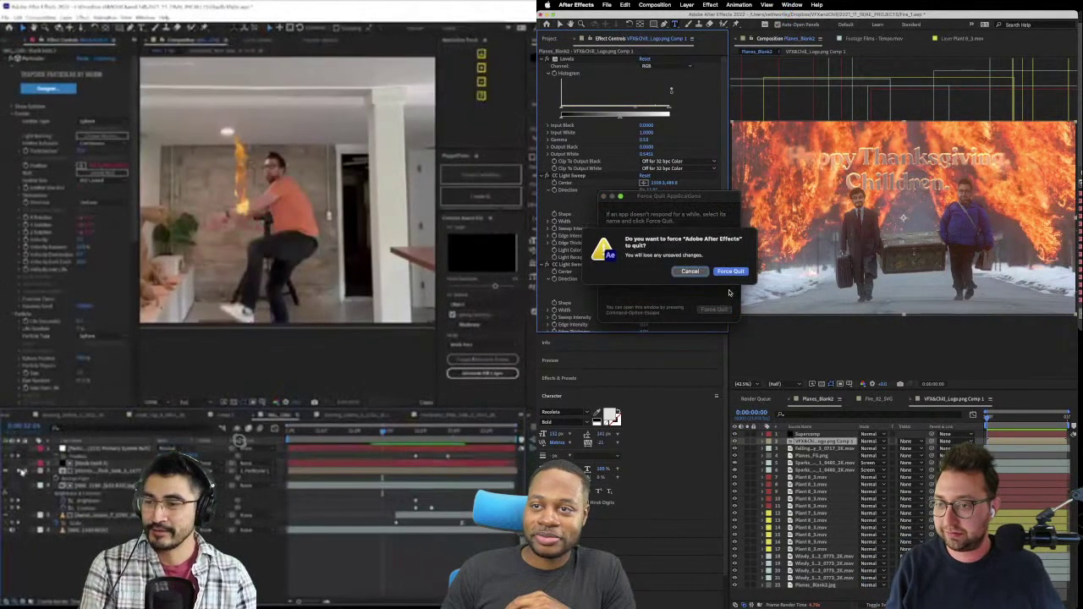
left_click(717, 270)
left_click(603, 197)
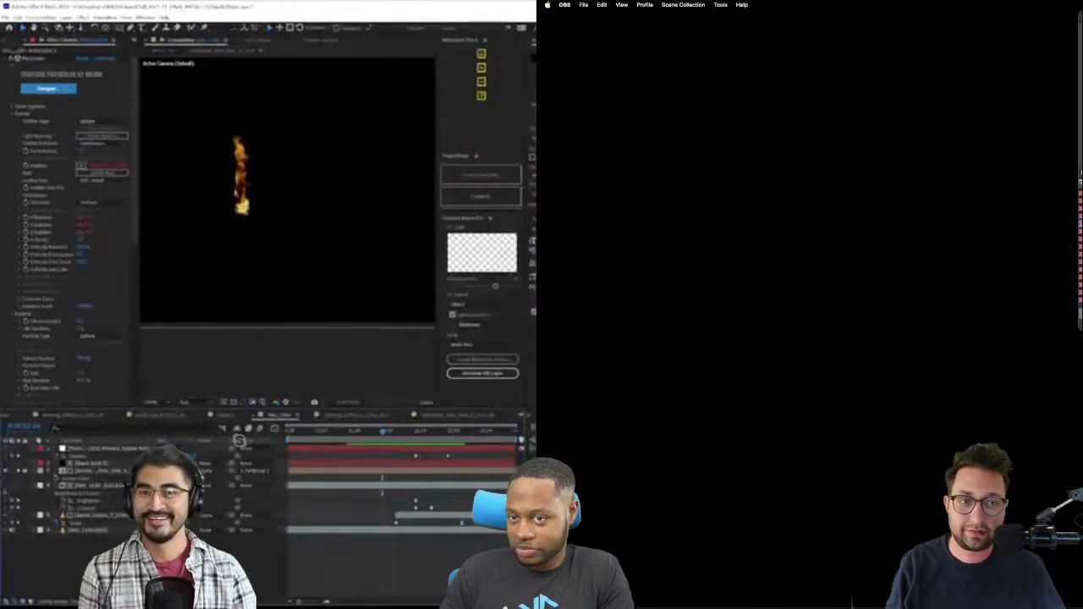
mouse_move(1067, 592)
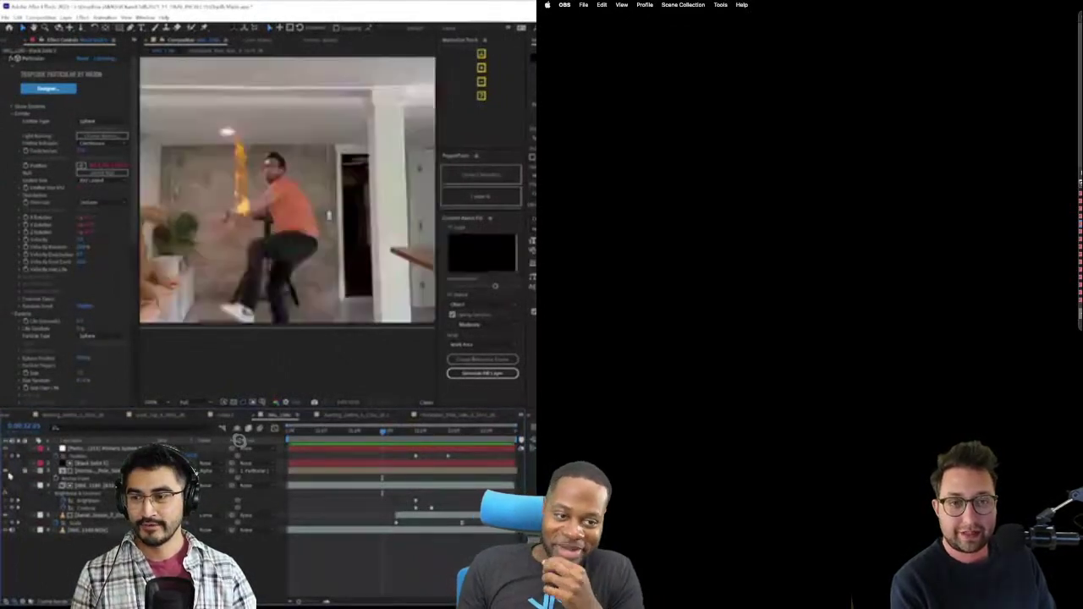
- Add an adjustment layer above the burning-room shot and apply the effect found by searching 'halo'
left_click_drag(382, 432, 425, 432)
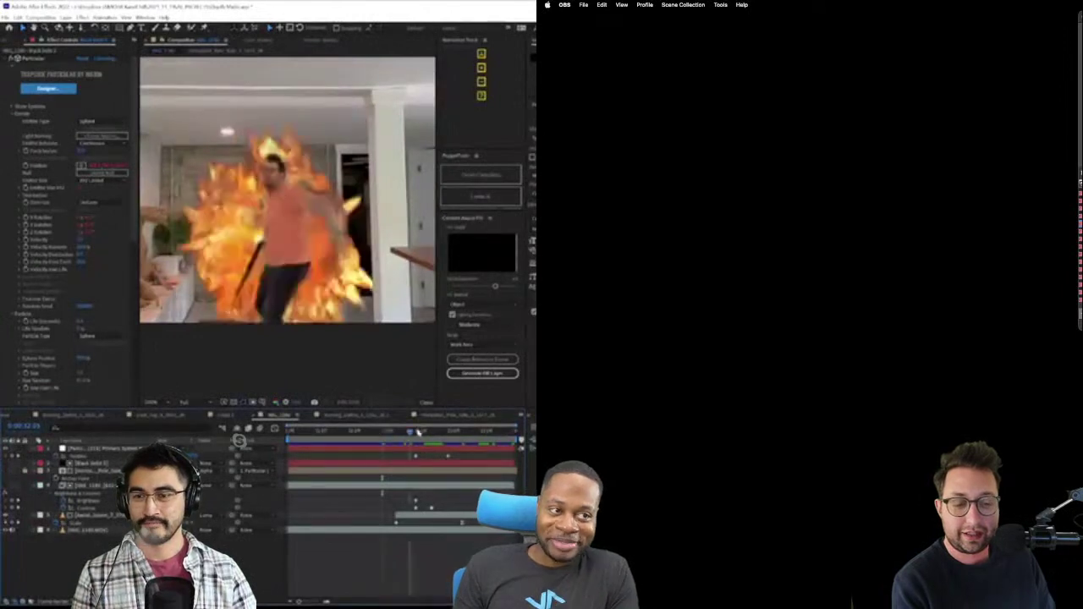
left_click(8, 57)
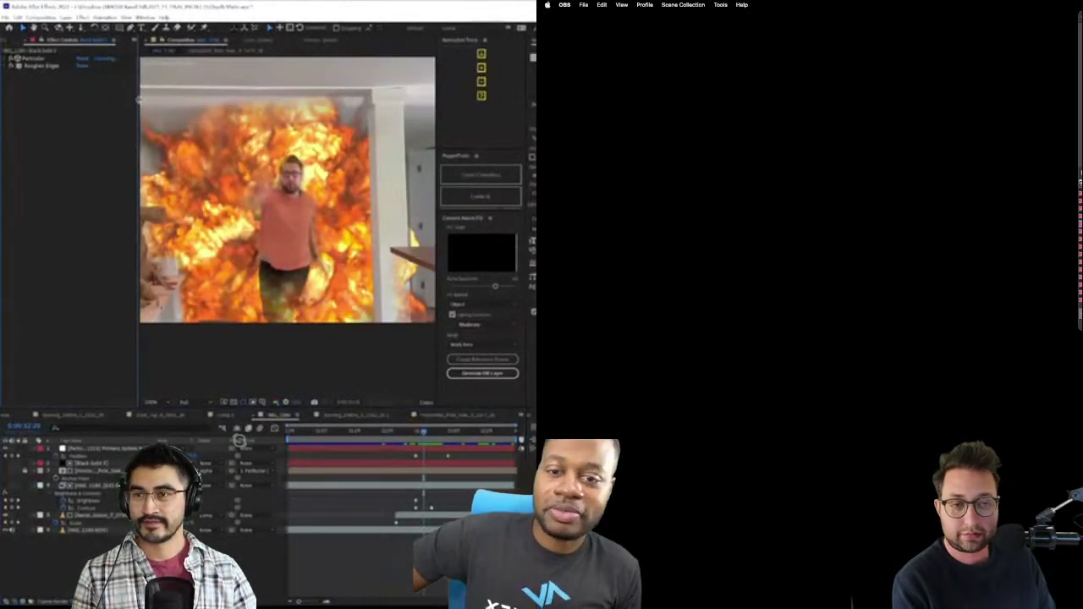
left_click_drag(138, 101, 105, 101)
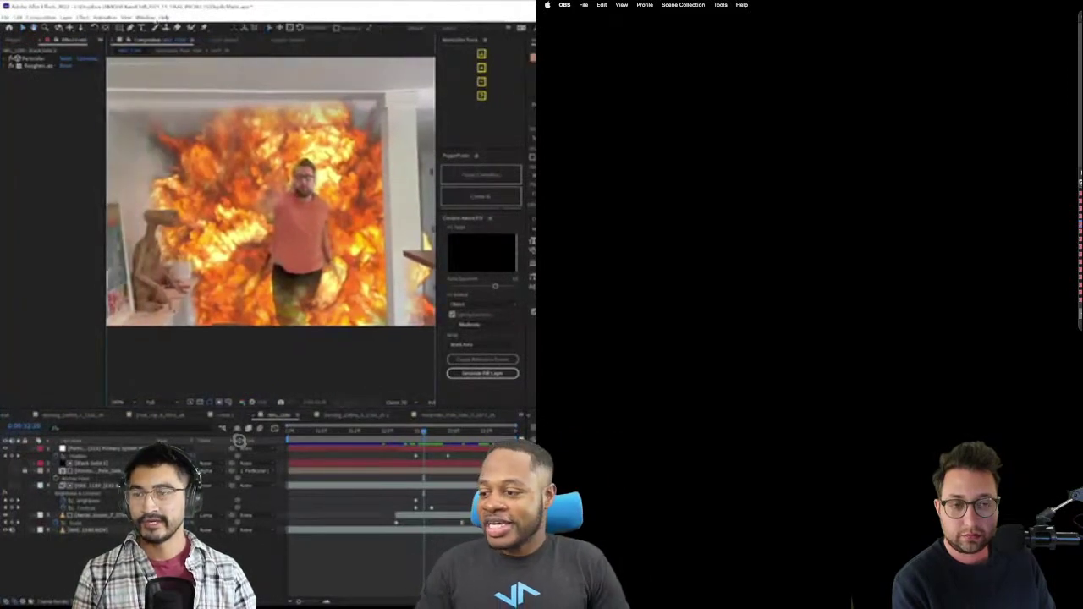
left_click(66, 17)
mouse_move(80, 27)
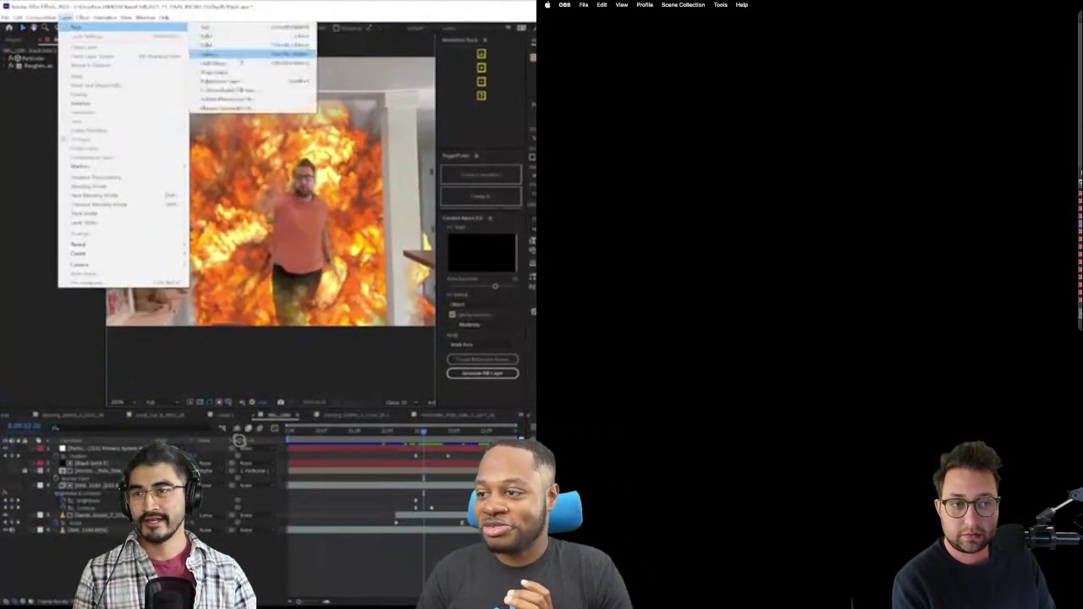
left_click(256, 91)
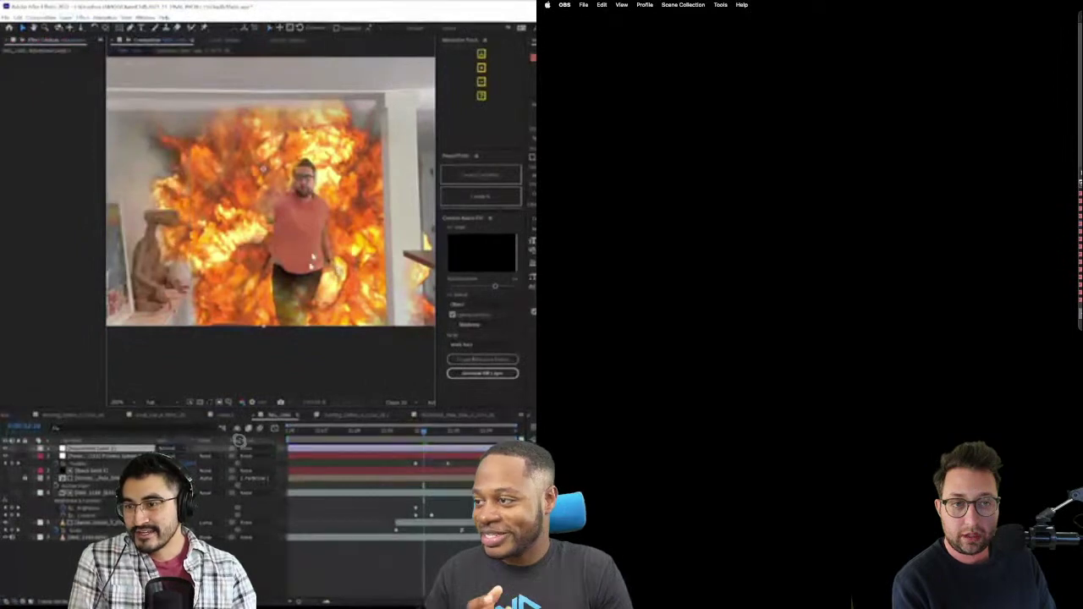
mouse_move(315, 234)
type("hal")
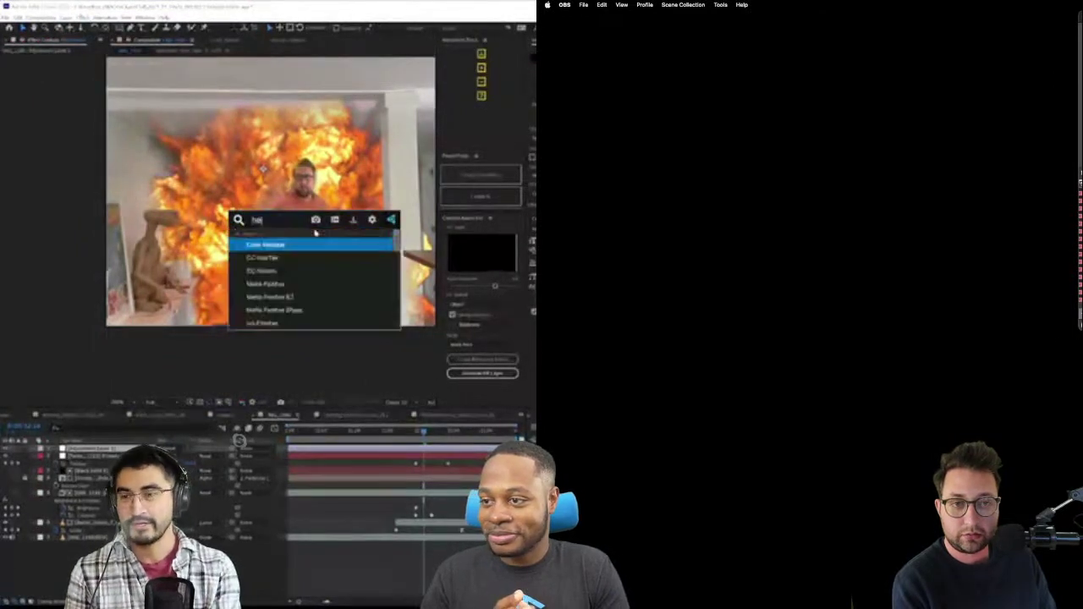
type("o")
key("Return")
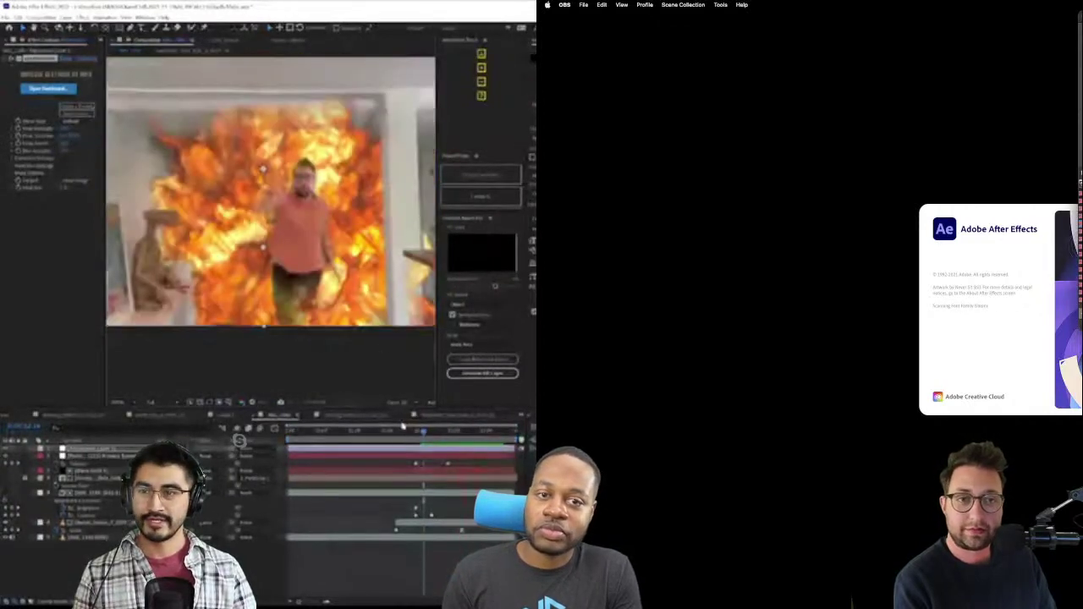
left_click(417, 431)
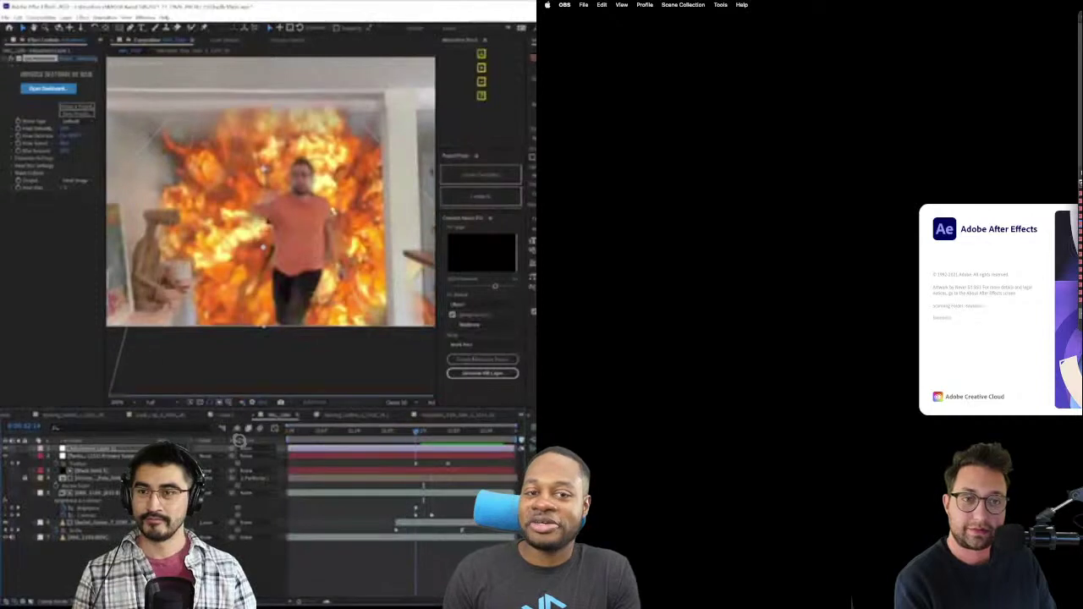
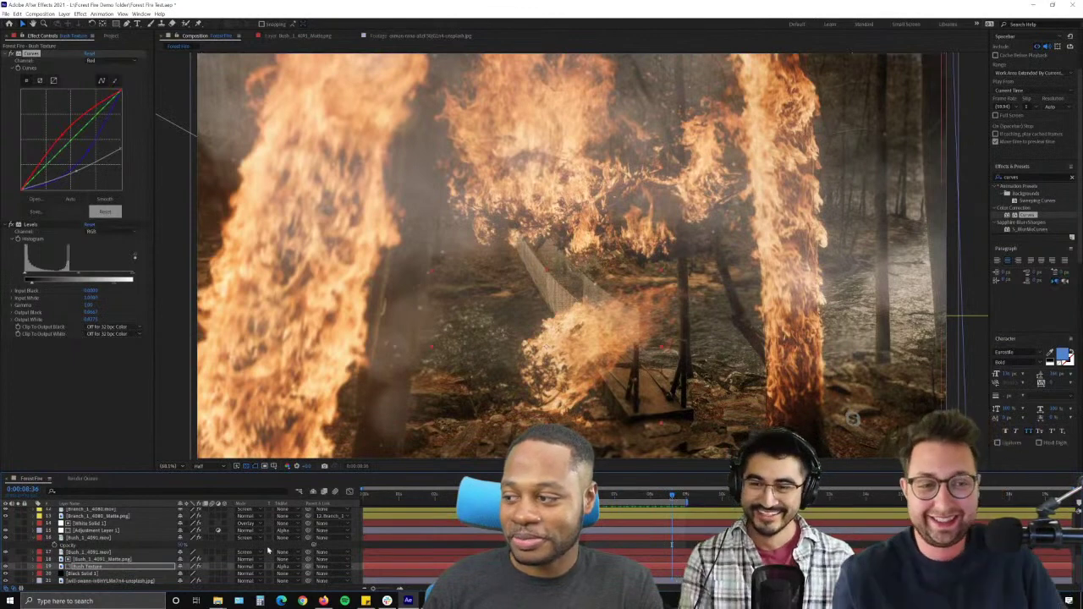
- Select the Bush_1_4091.mov layer in the layer stack
scroll(102, 570, "up", 5)
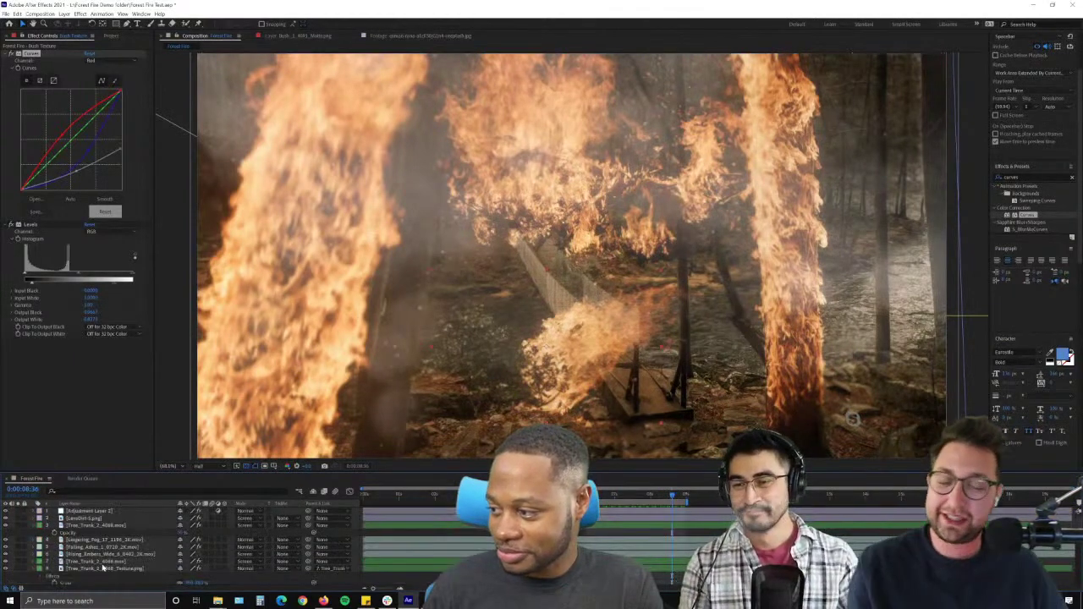
scroll(103, 570, "down", 3)
scroll(103, 569, "down", 2)
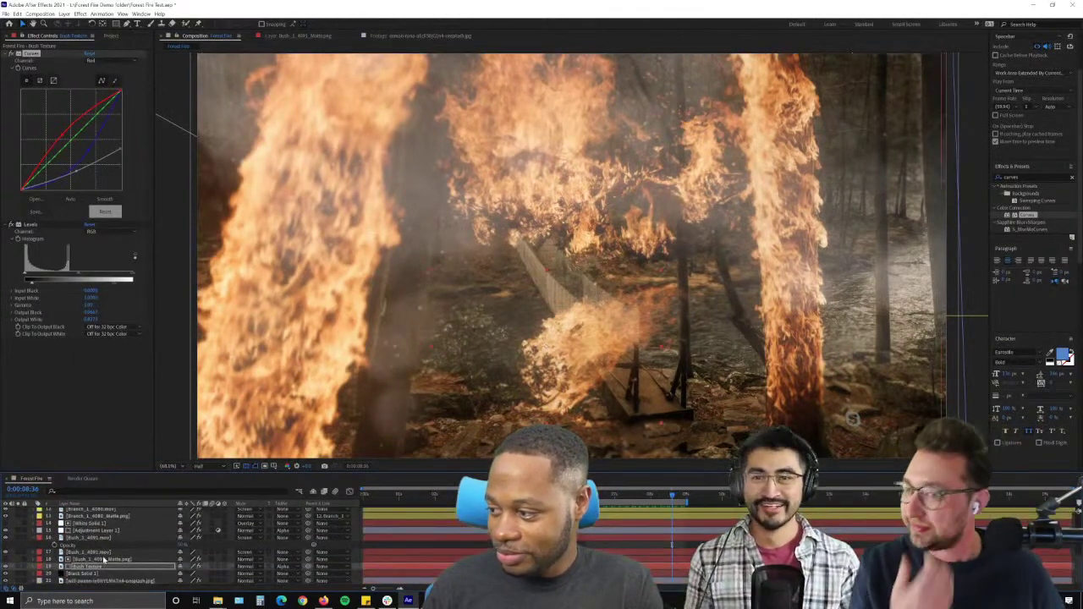
left_click(100, 553)
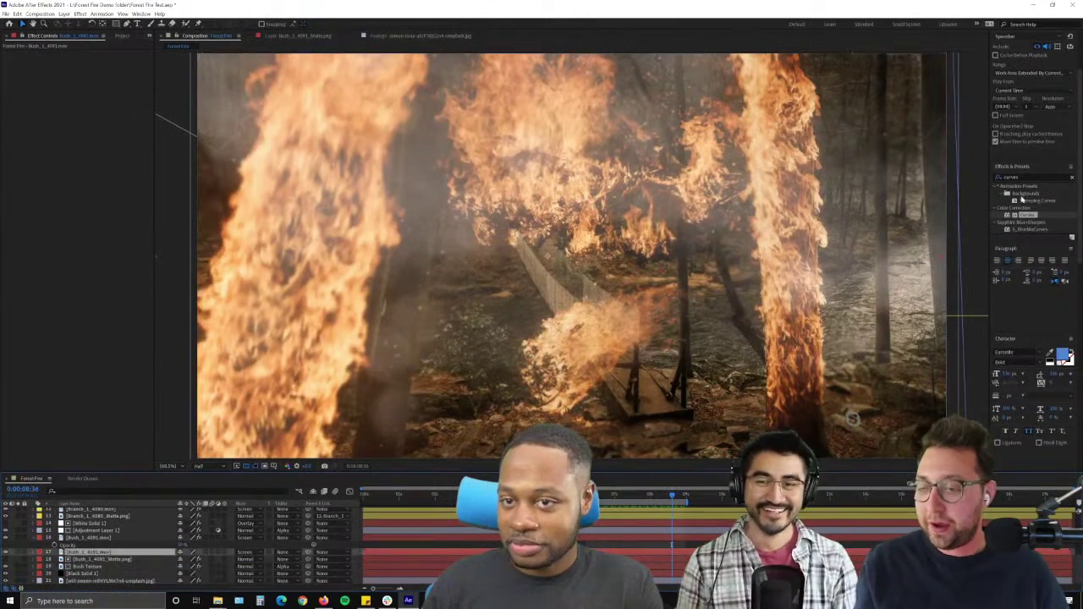
- Search the effects list for 'blob', then add the bush matte layer to the selection
left_click(1021, 177)
type("blob")
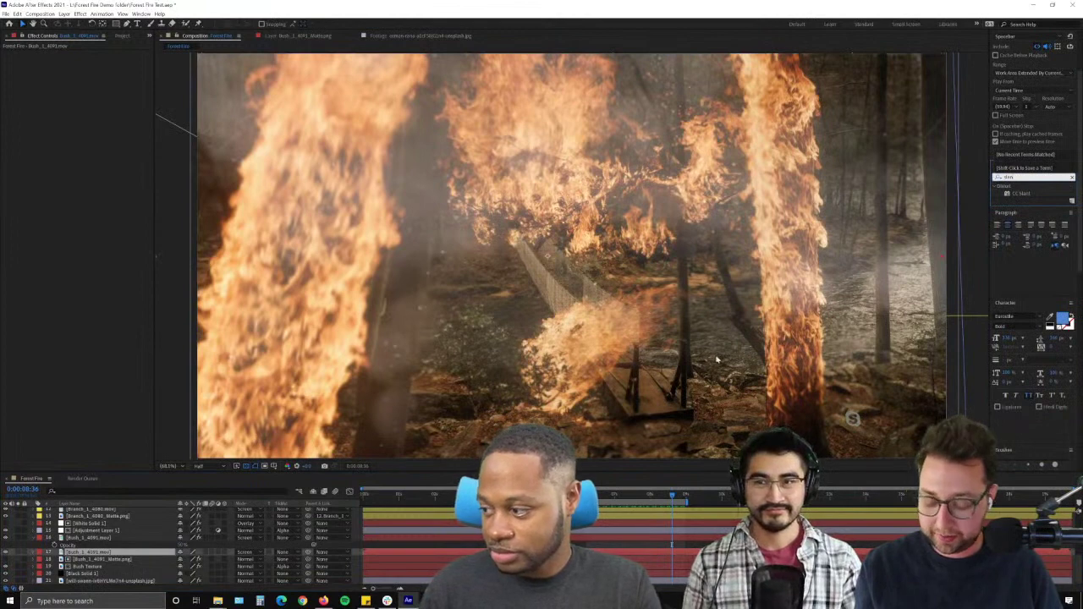
left_click(110, 555)
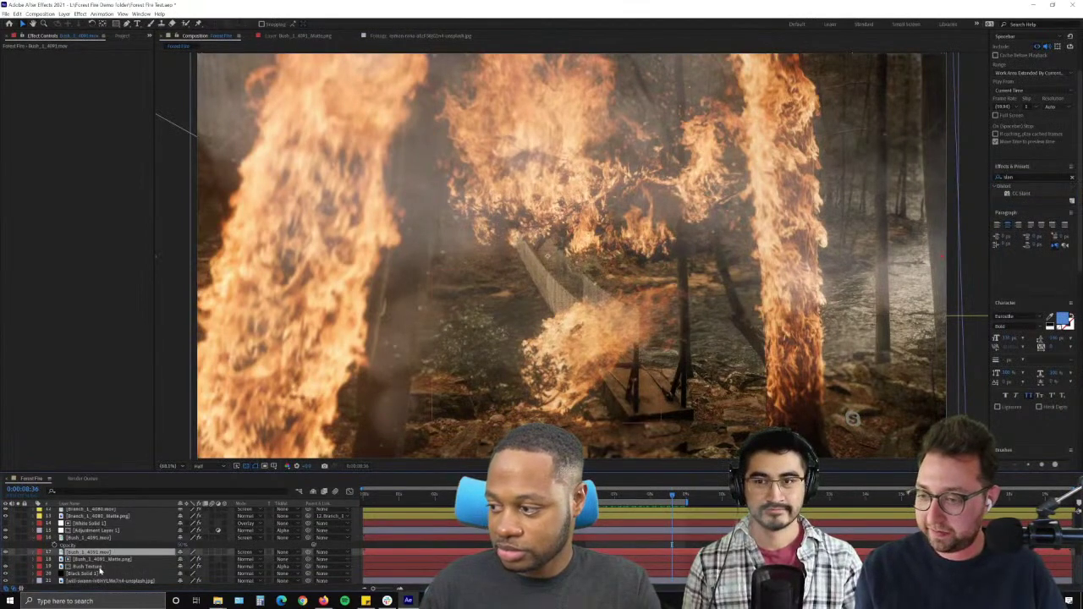
left_click(100, 568, "shift")
- Show Rotation for the selected bush layers and rotate the centre bush
key("t")
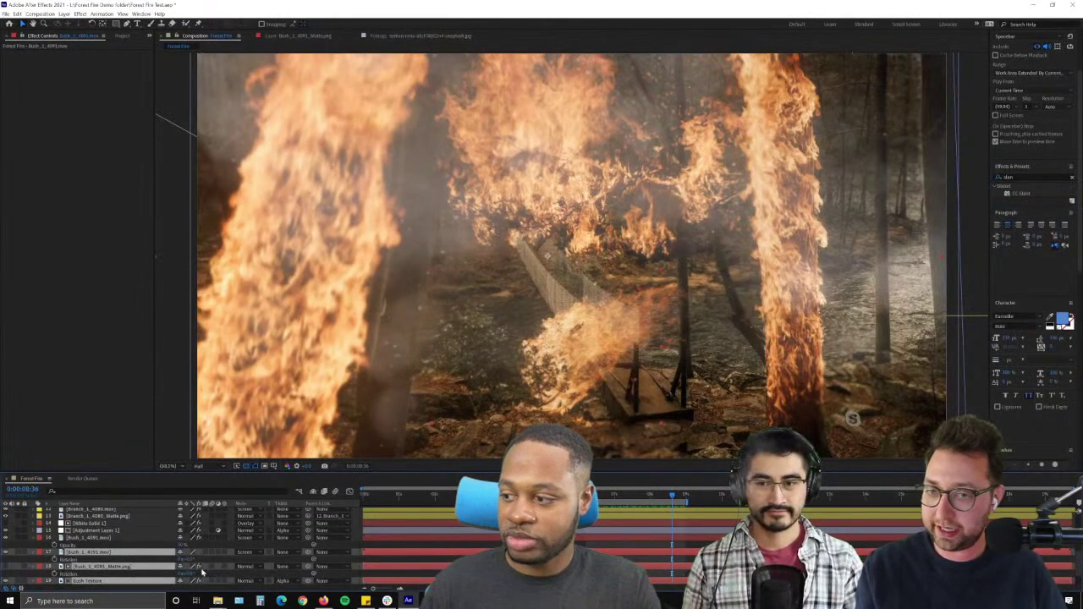
left_click(190, 561)
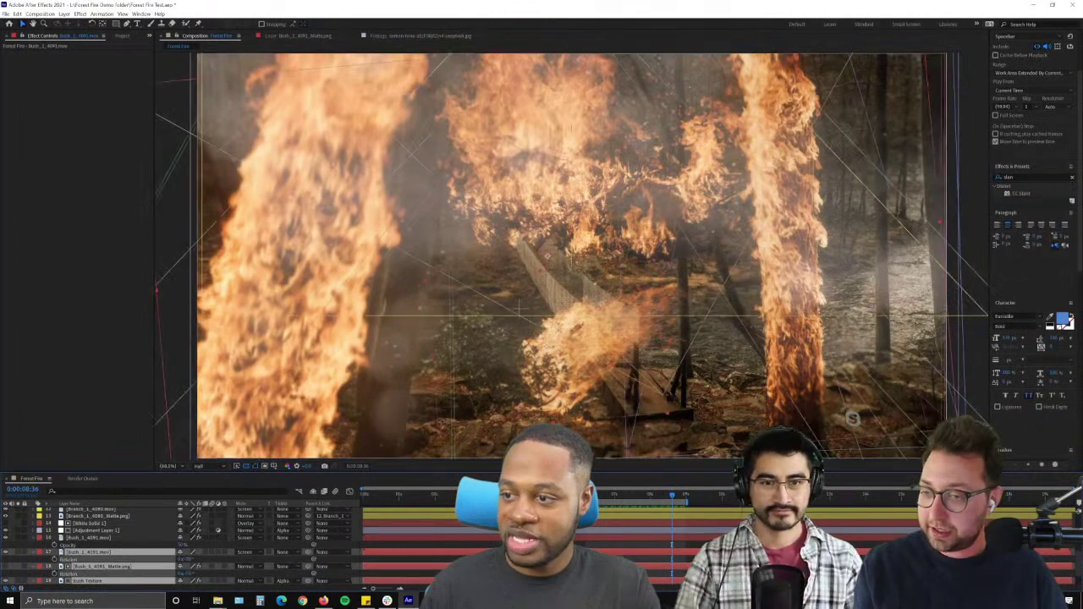
left_click_drag(187, 573, 222, 573)
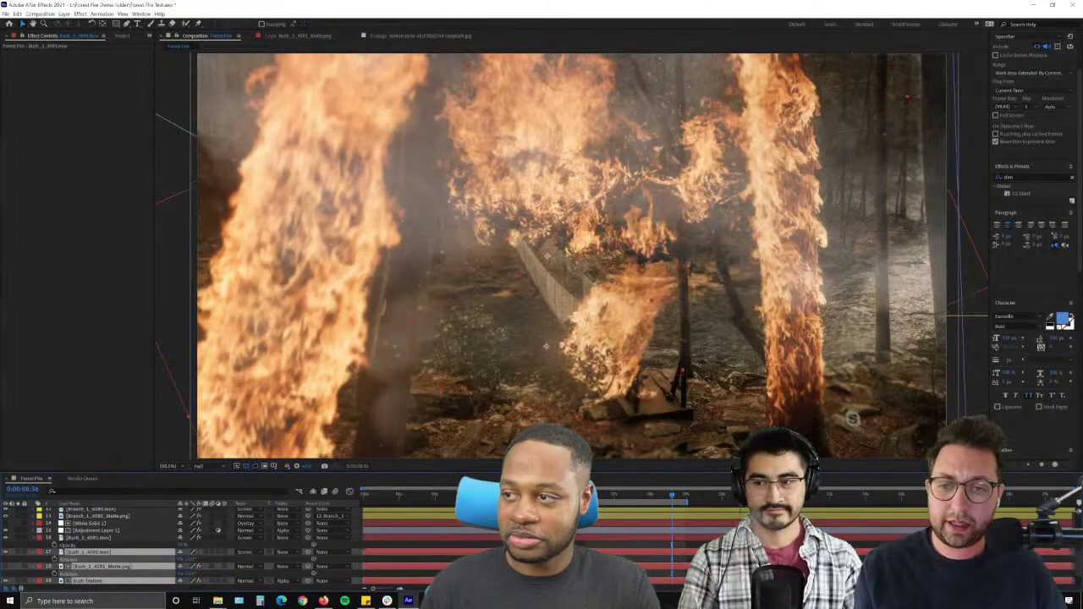
- Move the centre bush about 85 px left, then nudge it slightly right
left_click(93, 580)
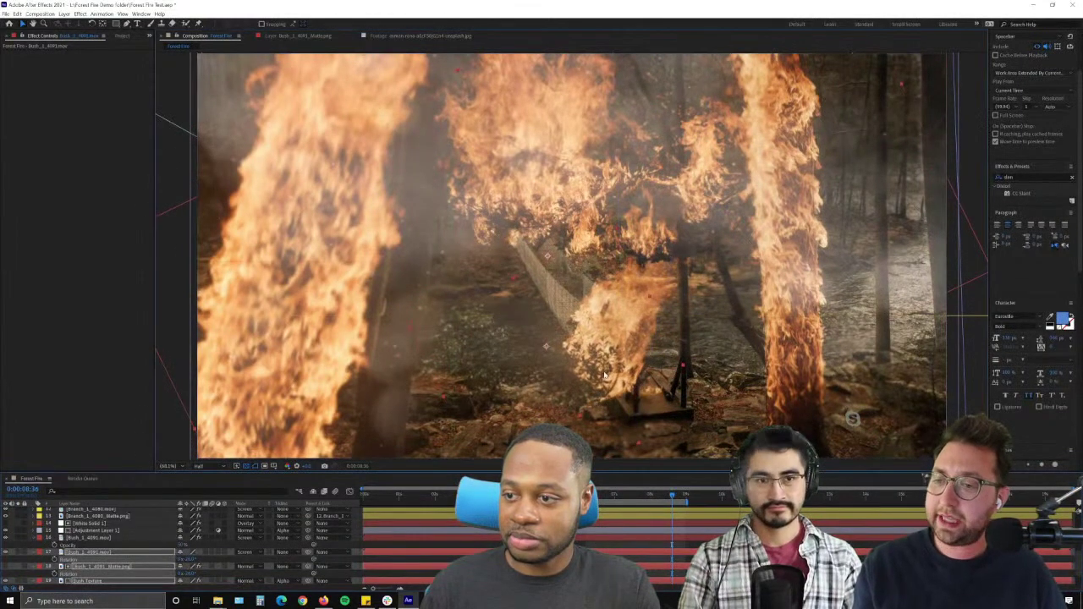
mouse_move(546, 321)
left_mouse_down()
mouse_move(473, 321)
mouse_move(494, 321)
left_mouse_up()
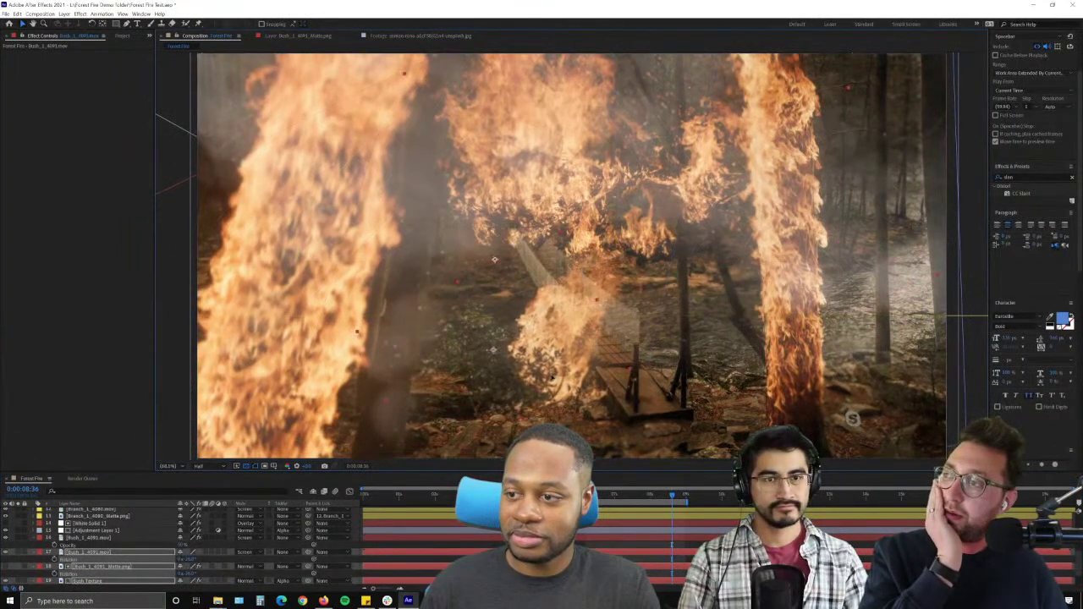
left_click_drag(552, 377, 554, 379)
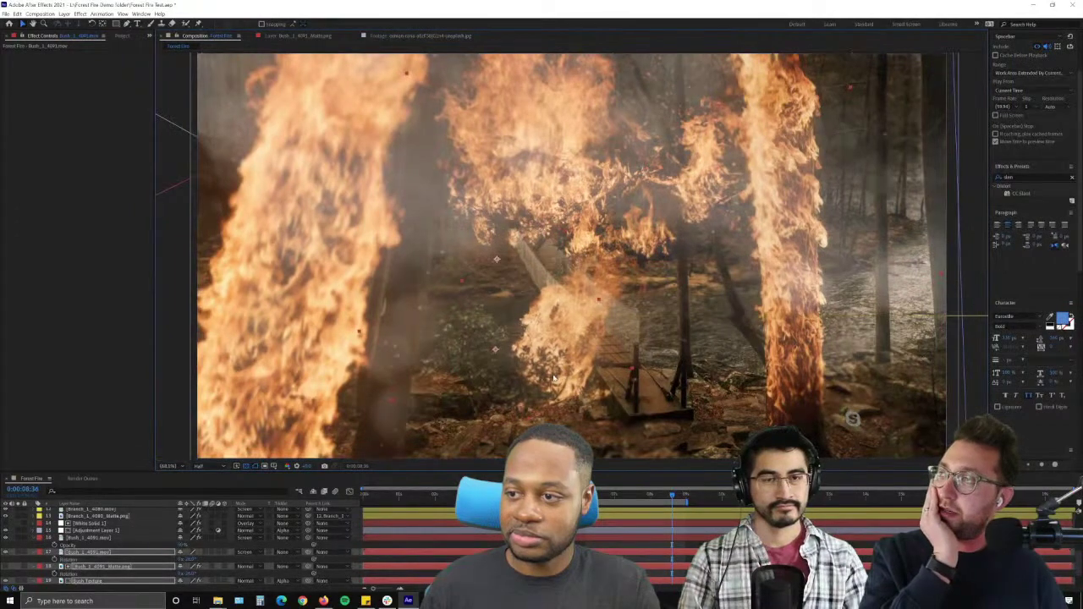
key("space")
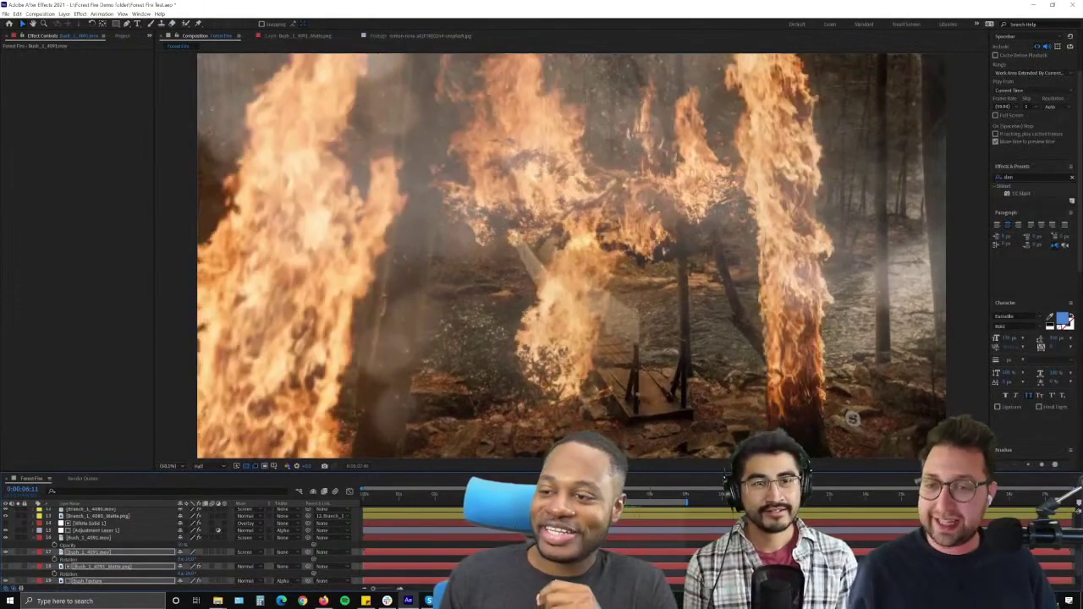
key("space")
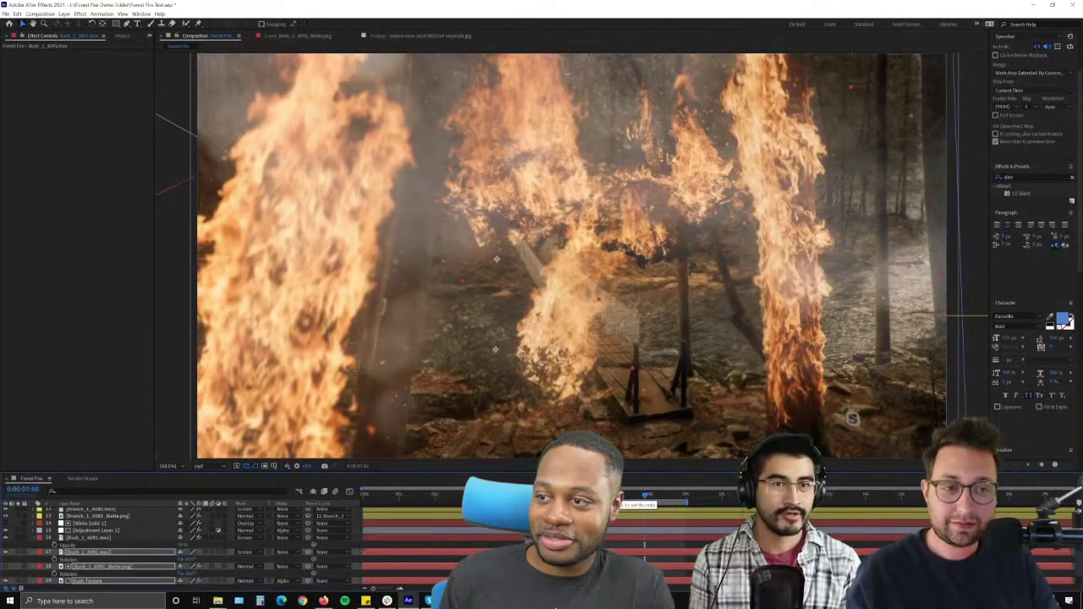
key("space")
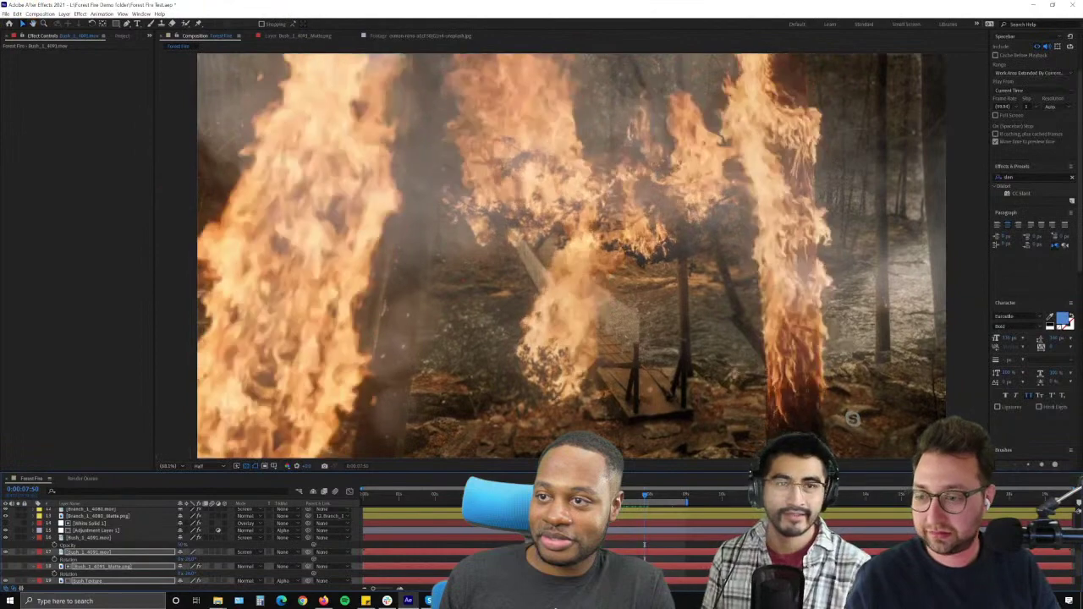
key("space")
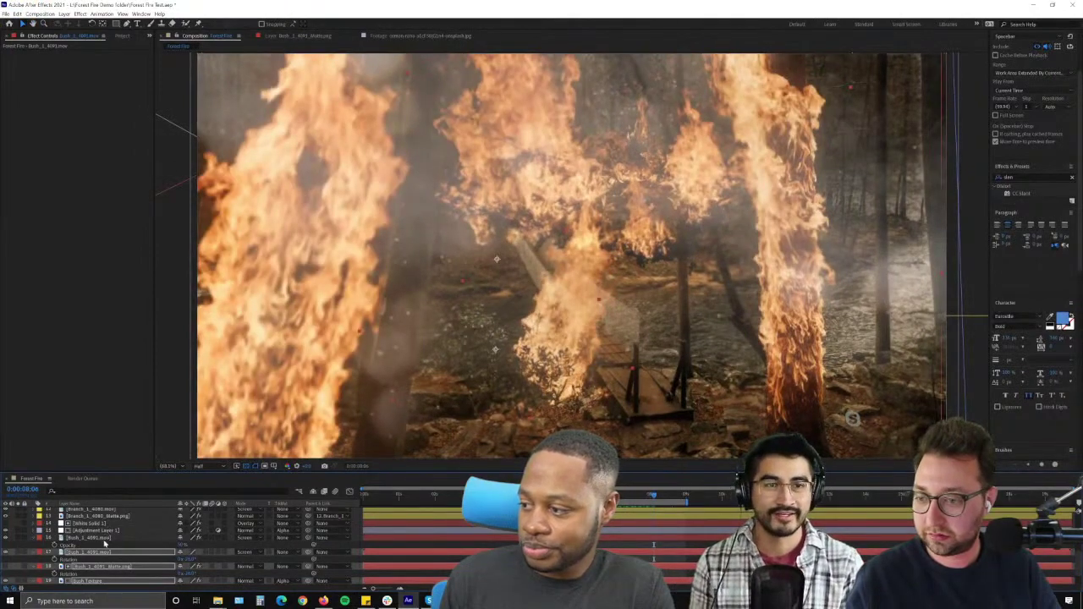
- Duplicate the Rising_Embers layer and place it just below Adjustment Layer 2
scroll(102, 542, "up", 4)
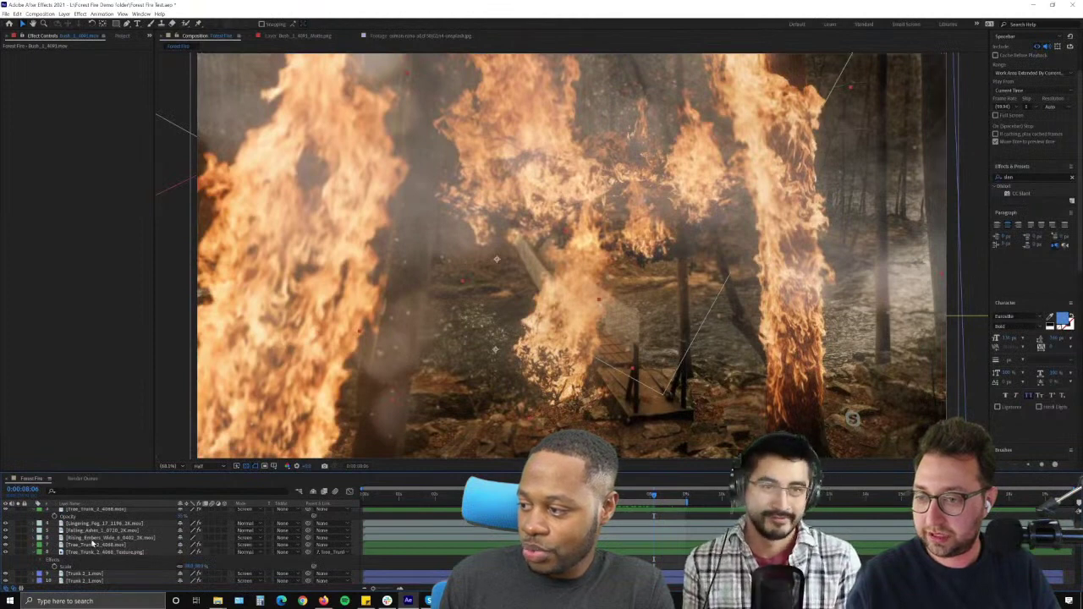
left_click(93, 539)
key("ctrl+d")
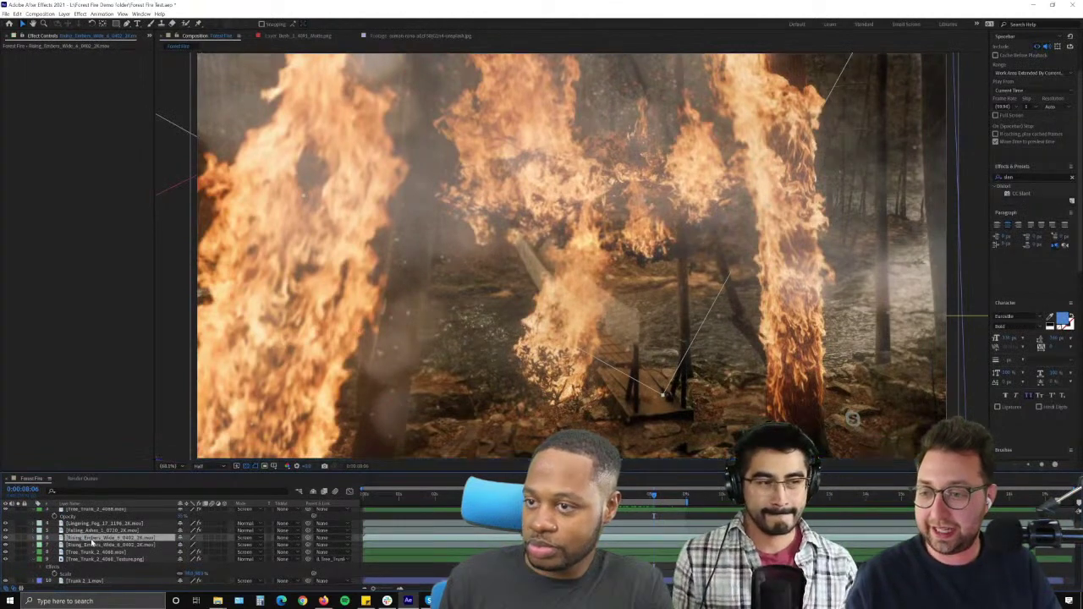
scroll(91, 543, "up", 2)
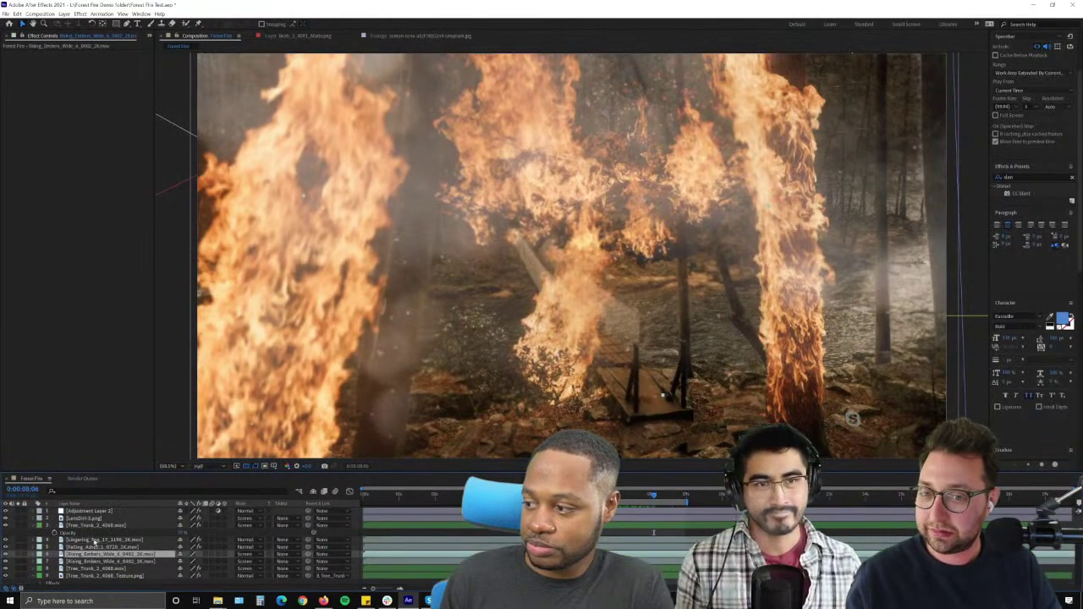
left_click(100, 518)
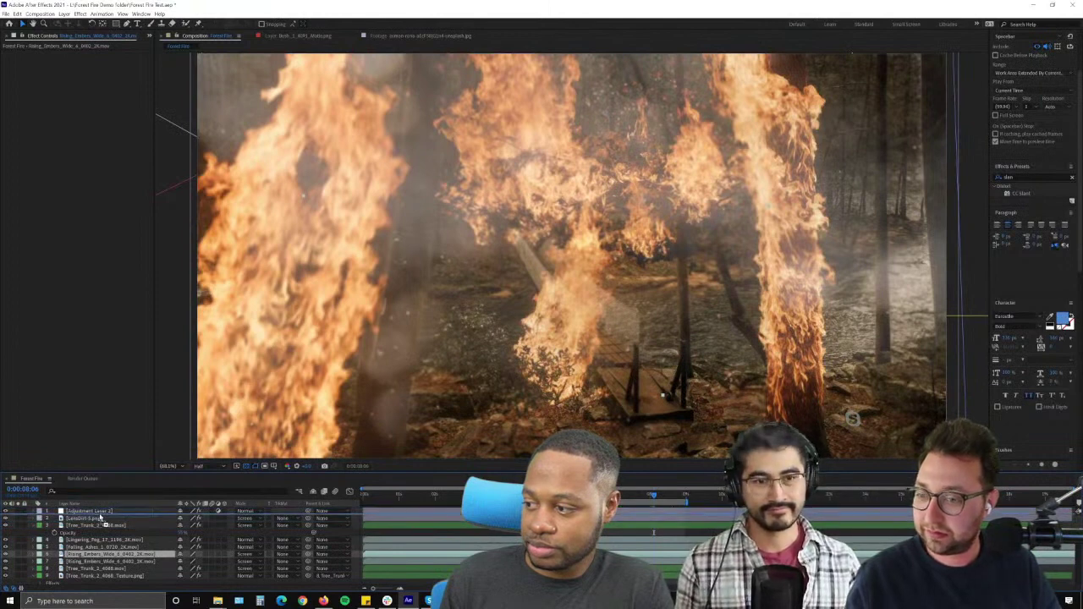
left_click_drag(100, 517, 101, 518)
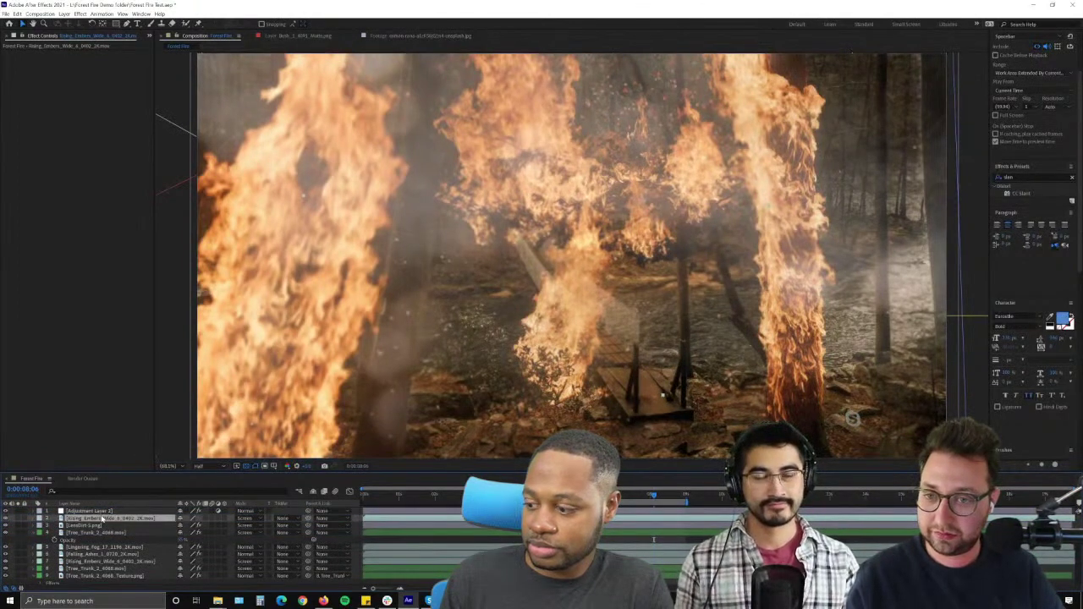
- Set the Rising_Embers blend mode to Add and select the effects search text
key("s")
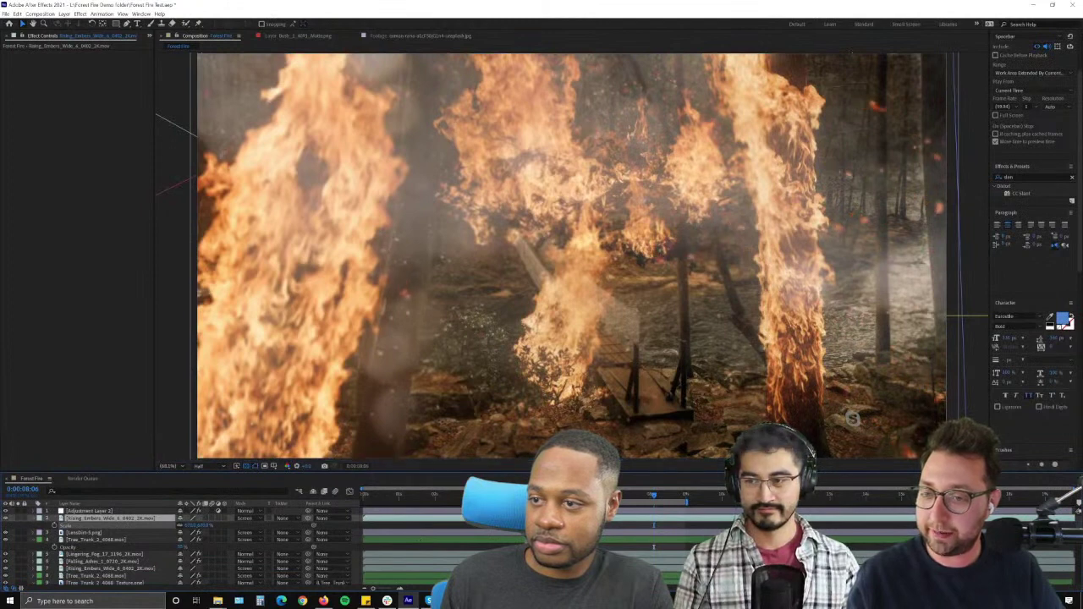
left_click(254, 519)
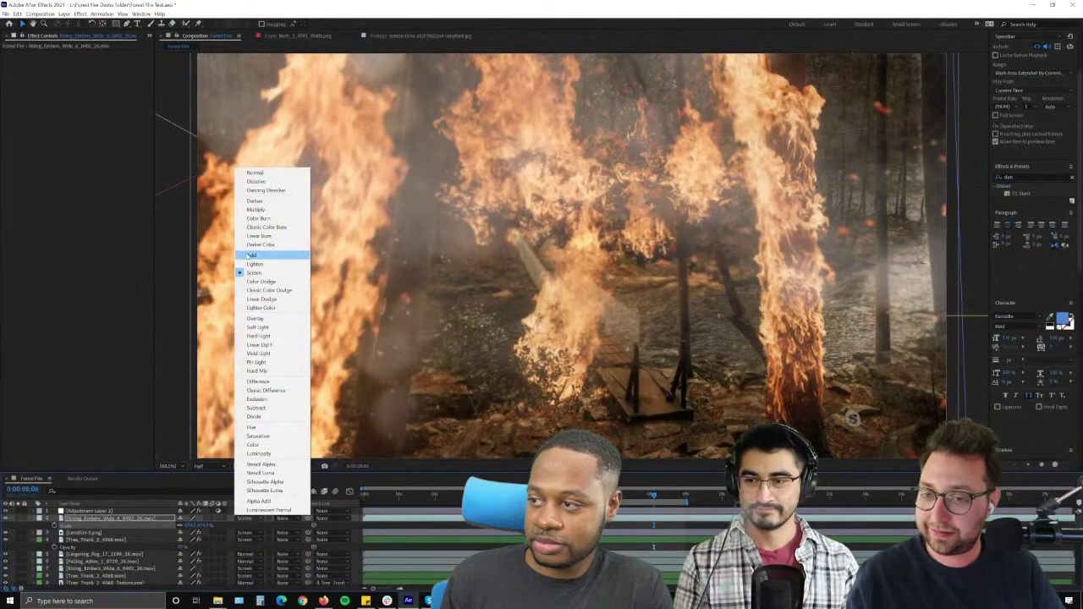
left_click(248, 254)
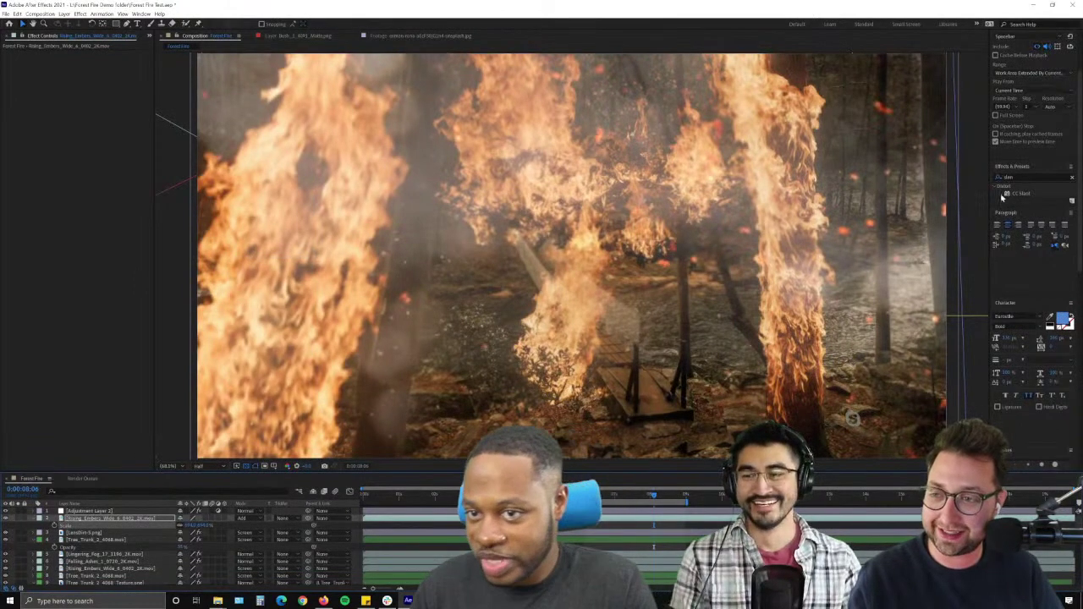
left_click(1014, 178)
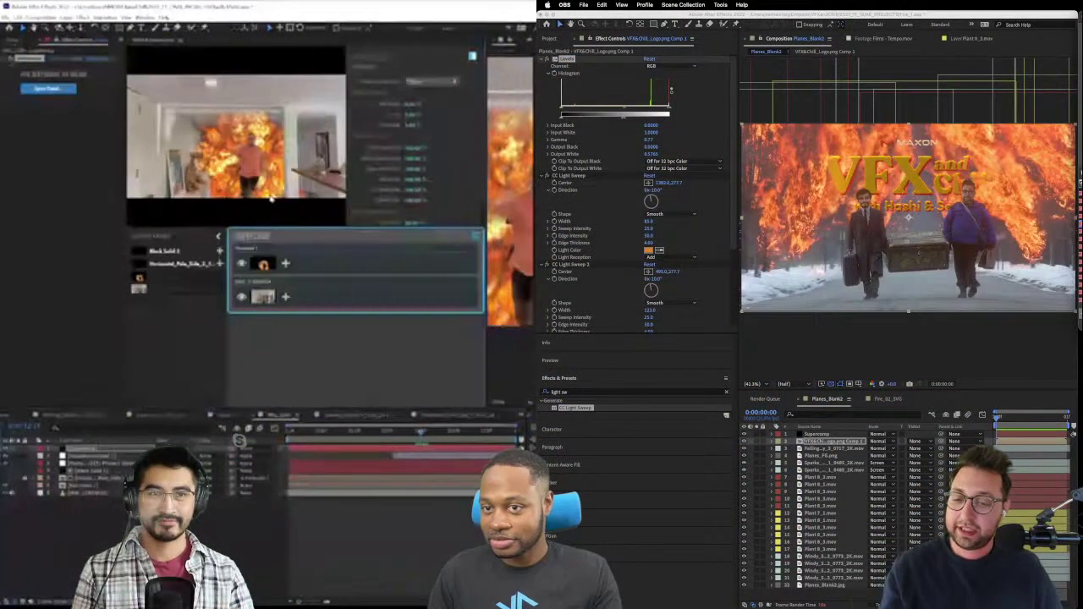
- Open the logo precomp and add a new text layer reading 'Happy Thanksgiving'
left_click(1009, 444)
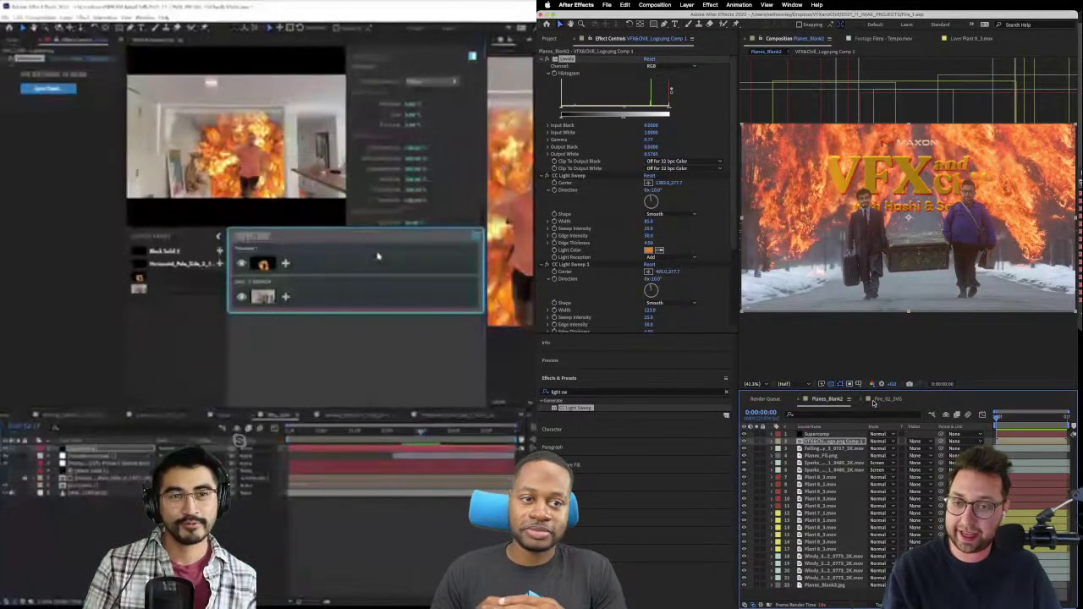
left_click(800, 443)
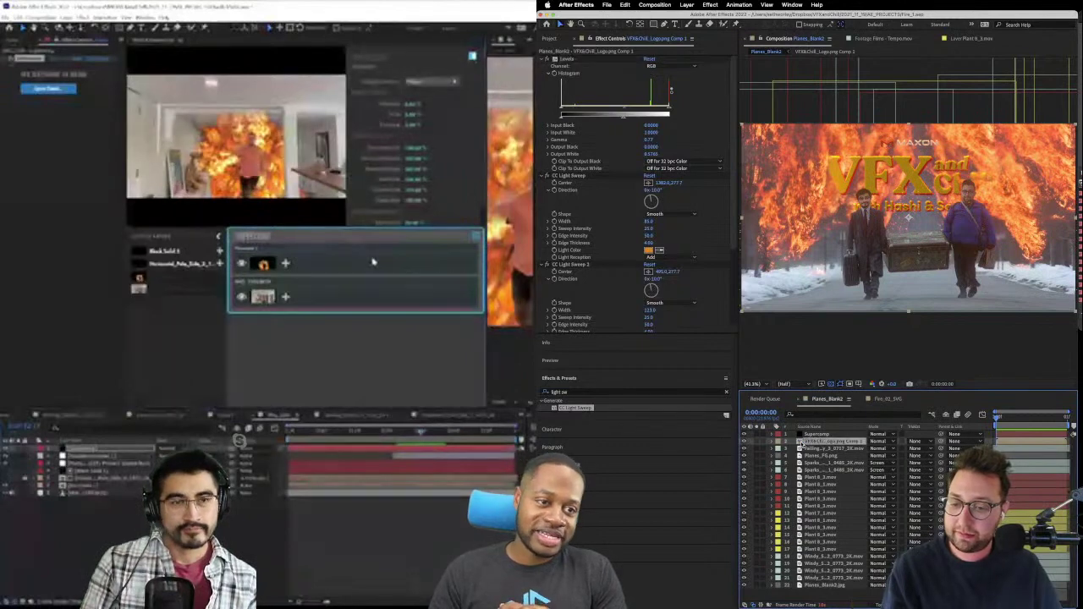
double_click(800, 443)
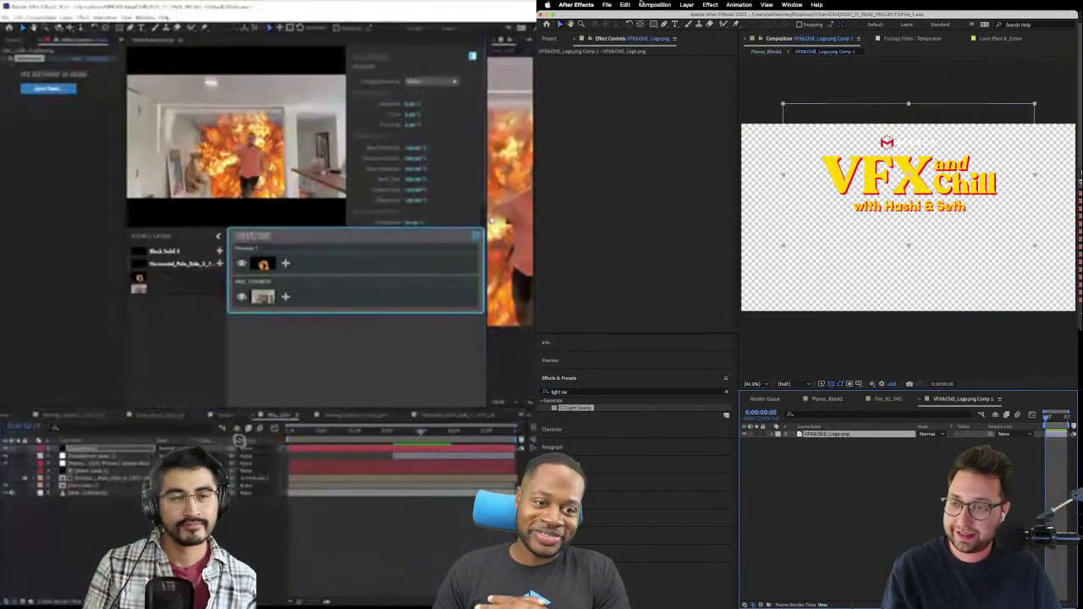
key("ctrl+alt+shift+t")
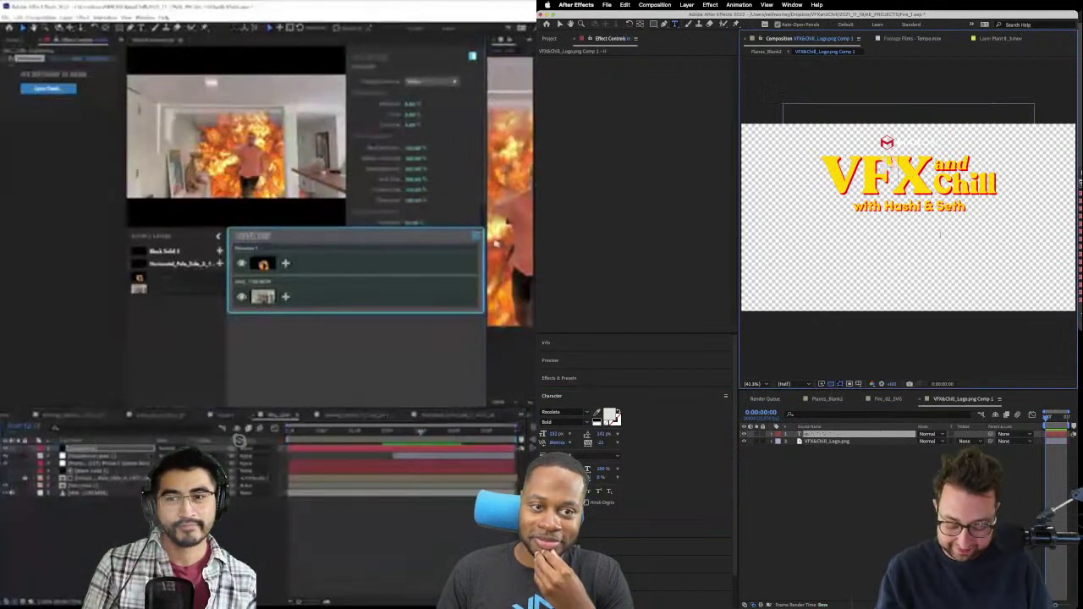
type("Happy")
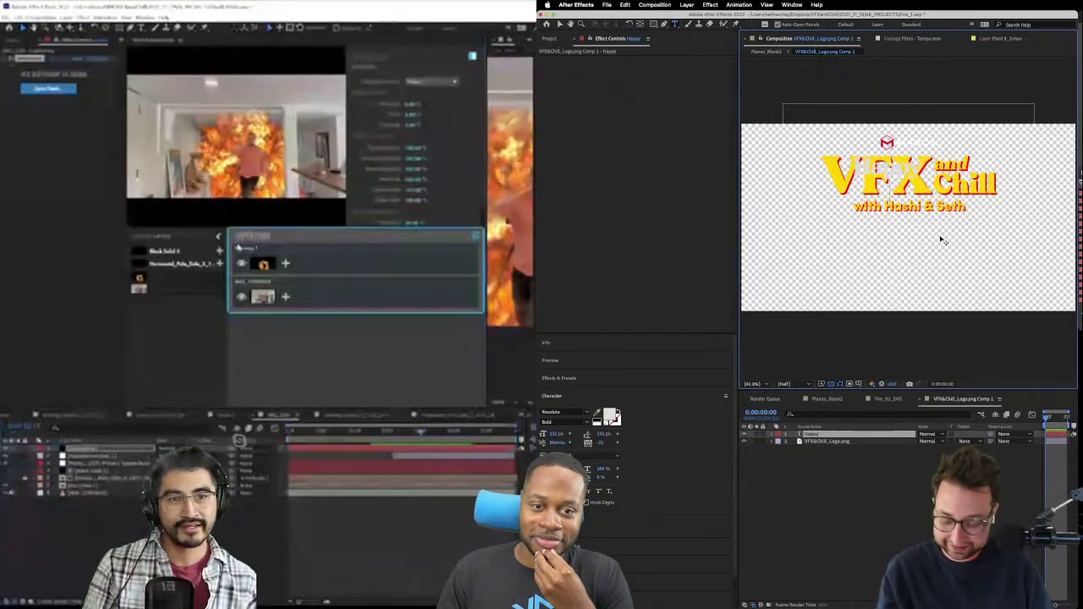
type(" Thanksgiving")
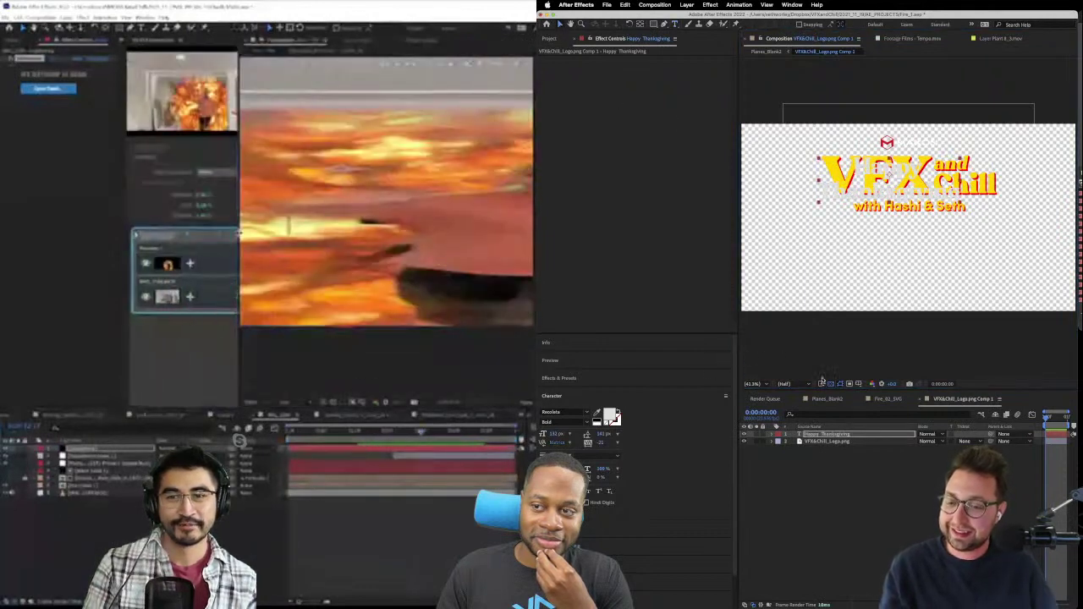
left_click(766, 436)
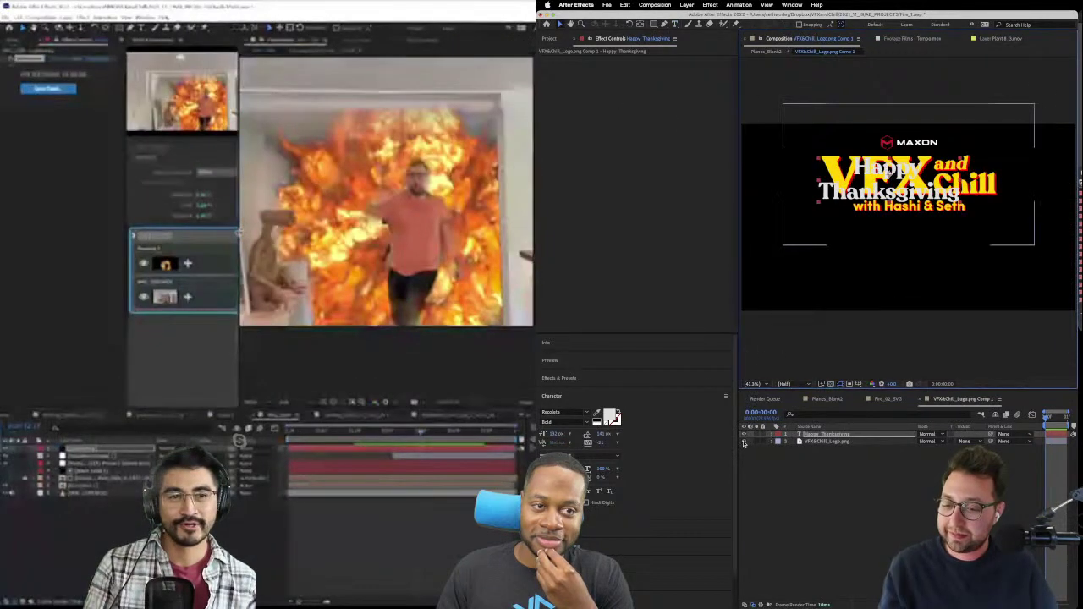
- Hide the VFX&Chill logo layer and centre the title's anchor point and position in view
left_click(744, 441)
right_click(845, 435)
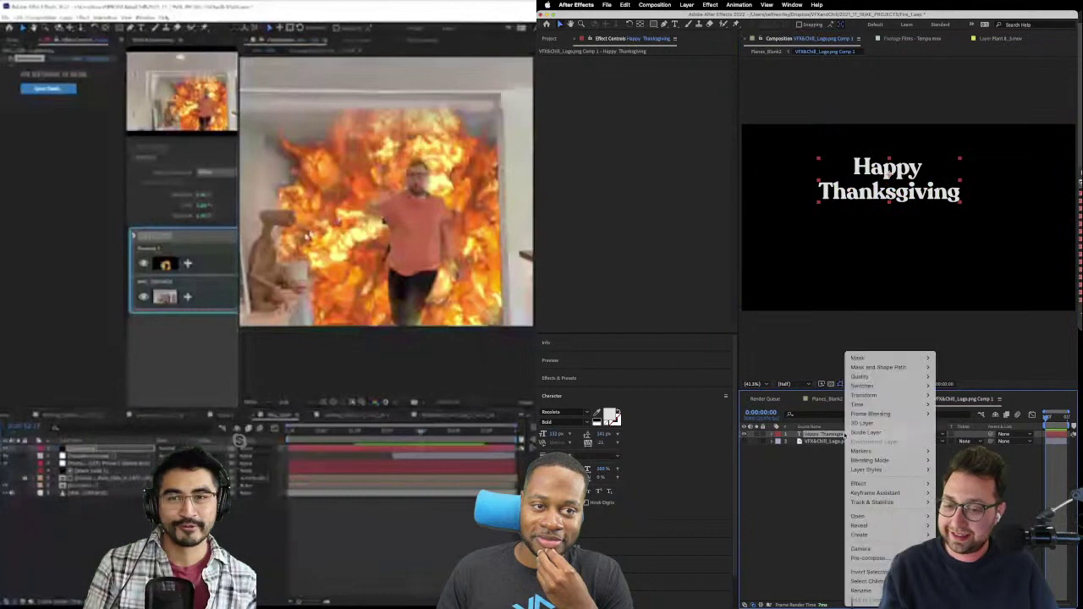
mouse_move(864, 396)
left_click(1015, 497)
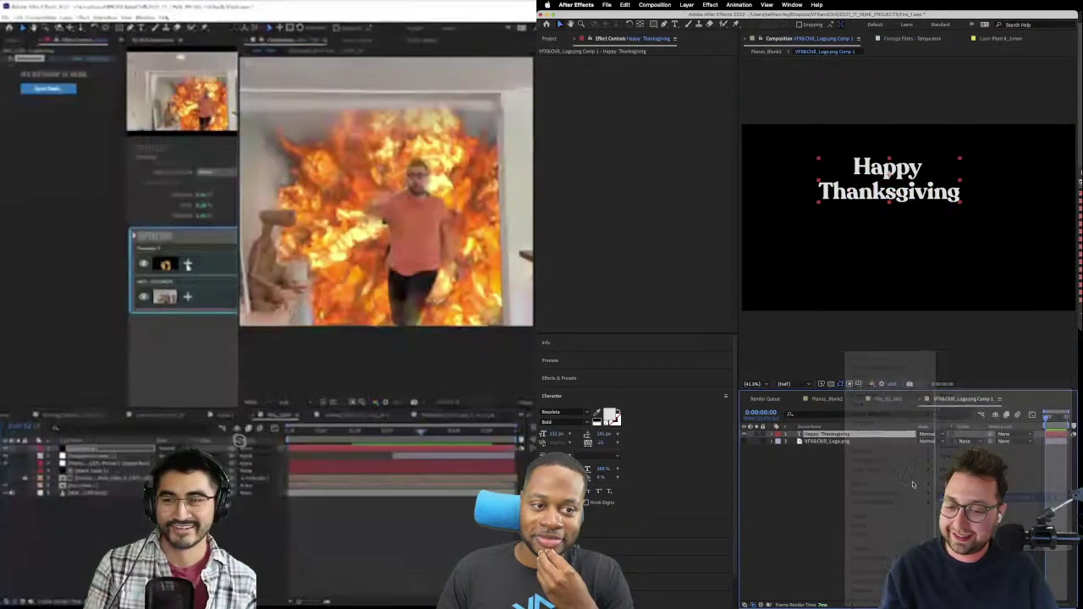
right_click(834, 434)
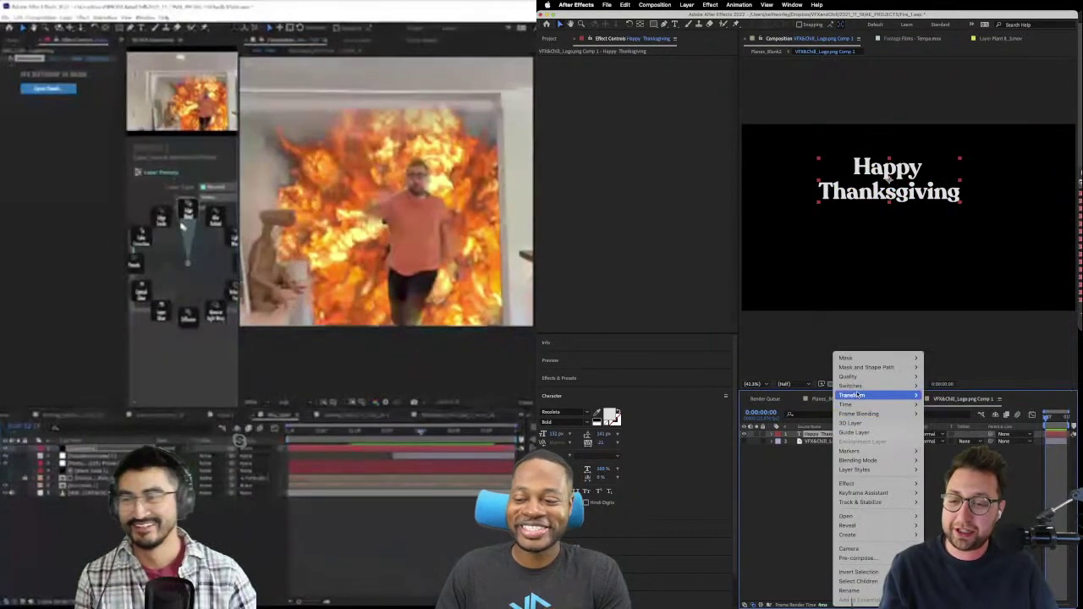
mouse_move(854, 395)
left_click(939, 488)
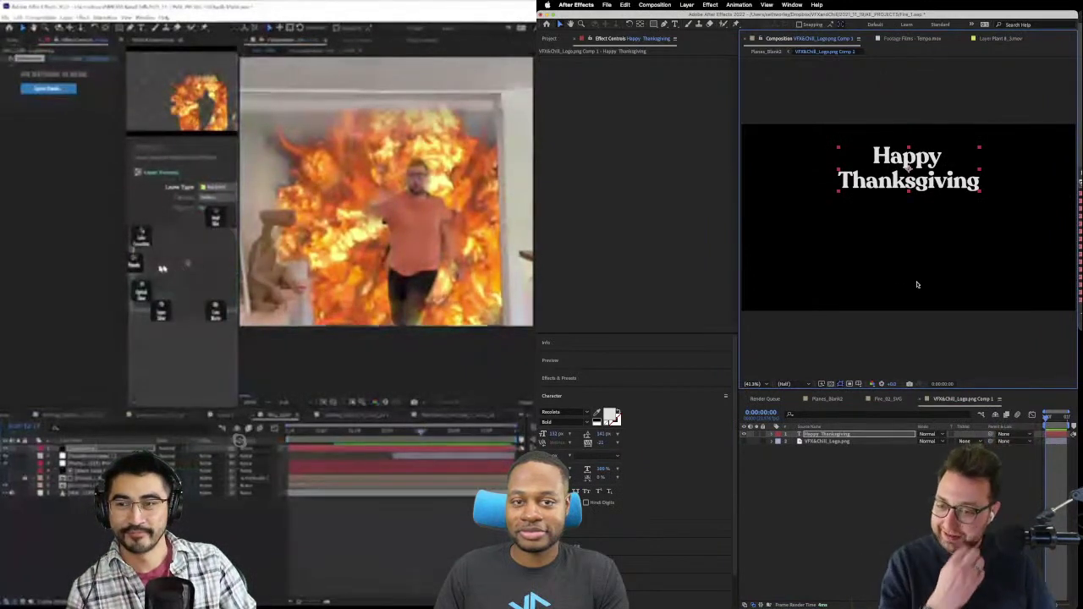
- Set the title's font weight to Black, checking it in Planes_Blank2
left_click(825, 401)
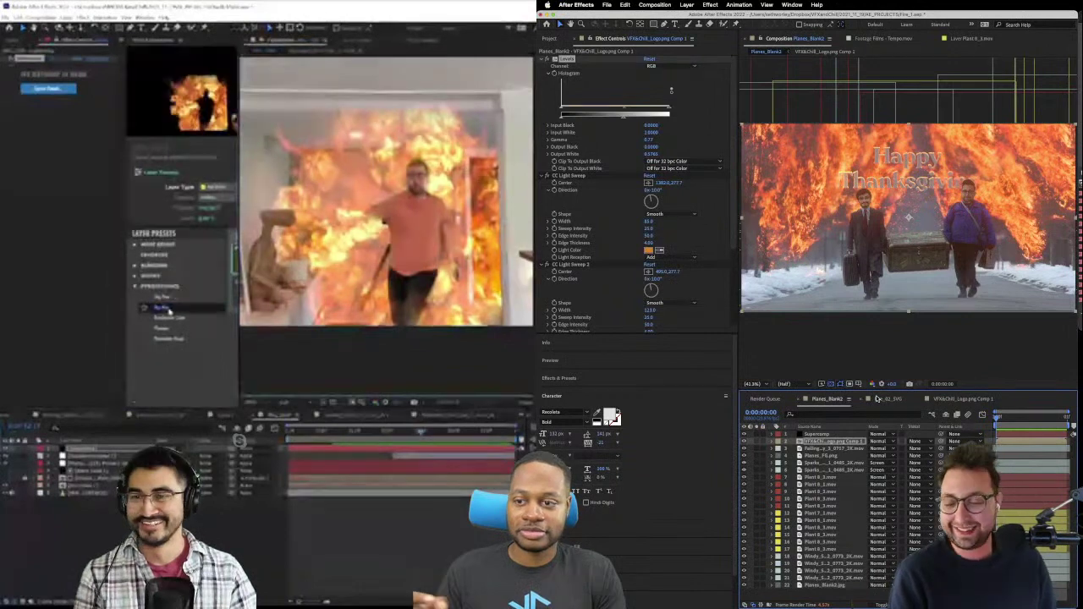
left_click(967, 399)
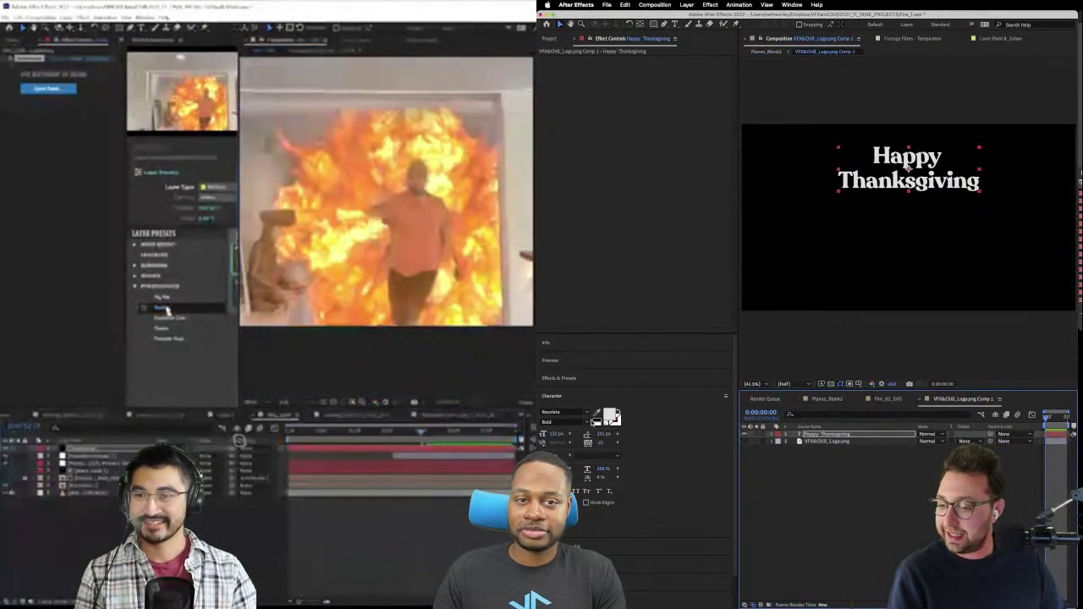
left_click(590, 420)
left_click(587, 423)
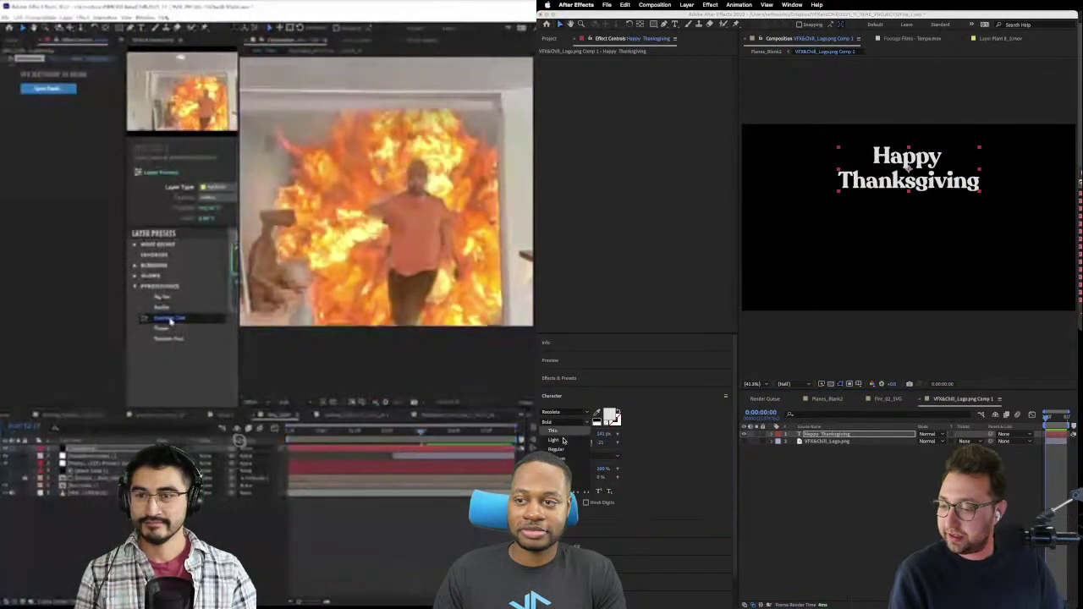
left_click(554, 484)
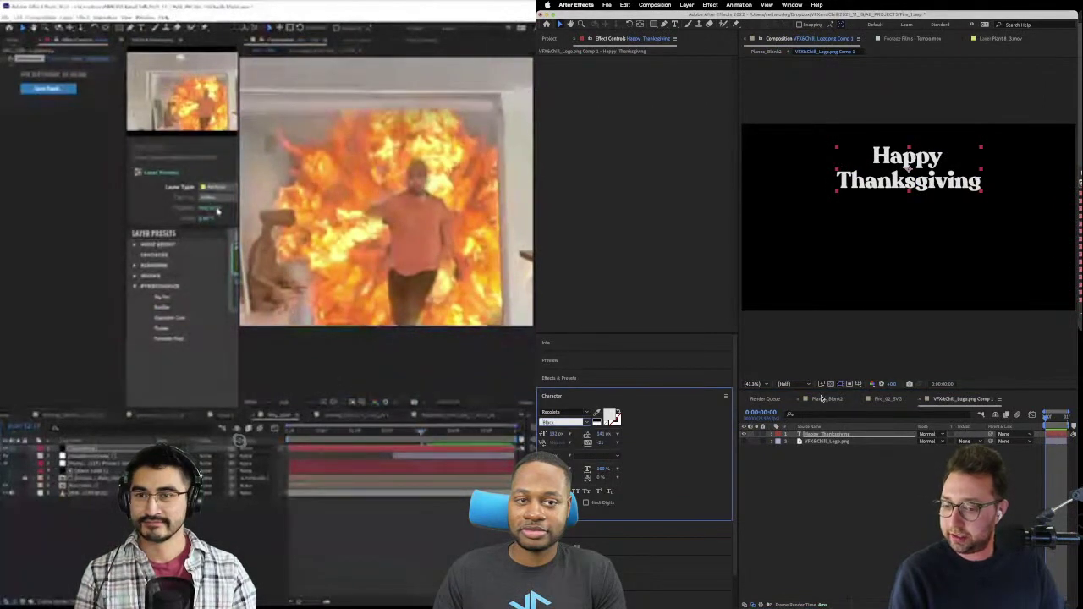
left_click(821, 399)
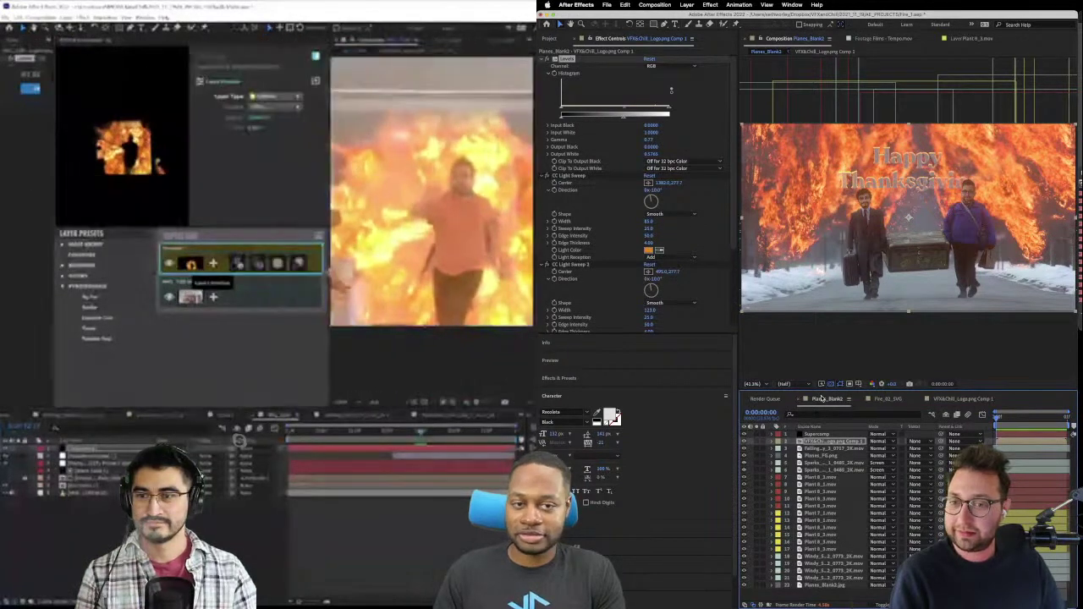
left_click(962, 400)
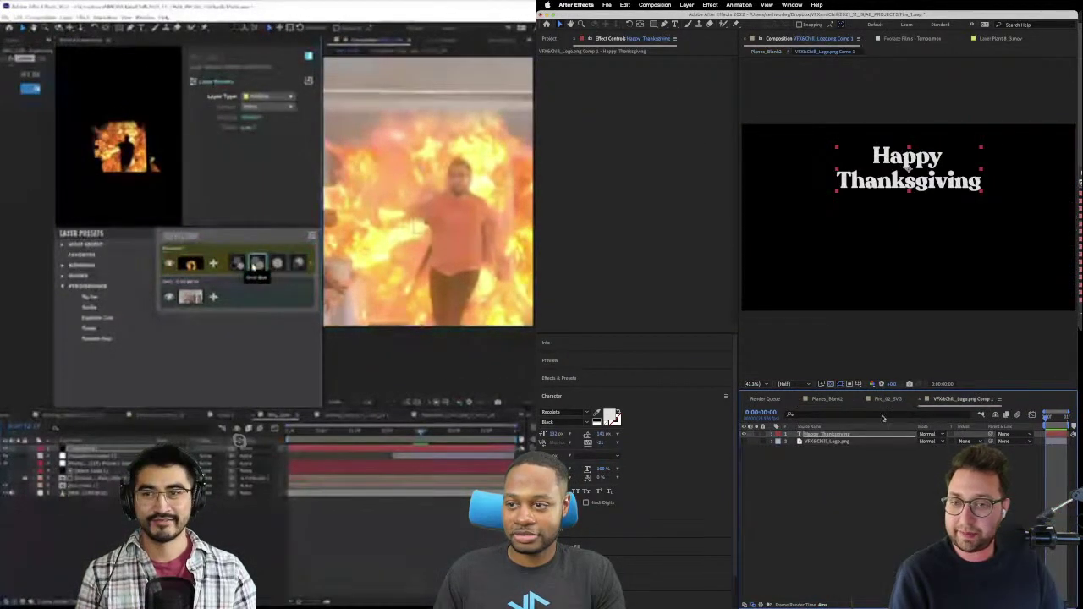
- Change the Happy Thanksgiving title's font family to Dublin
left_click(584, 412)
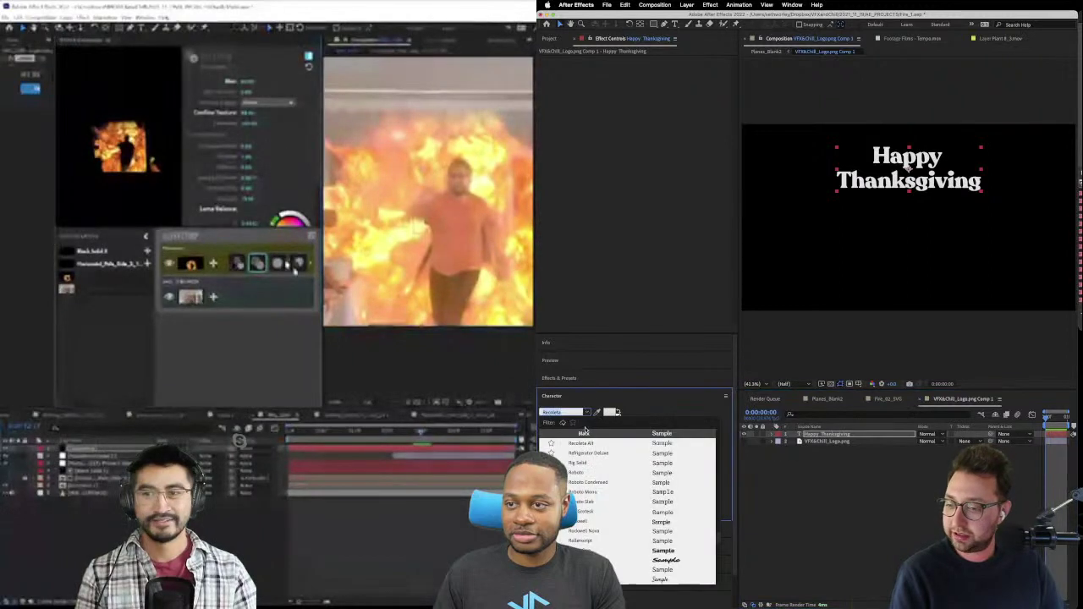
scroll(588, 482, "up", 15)
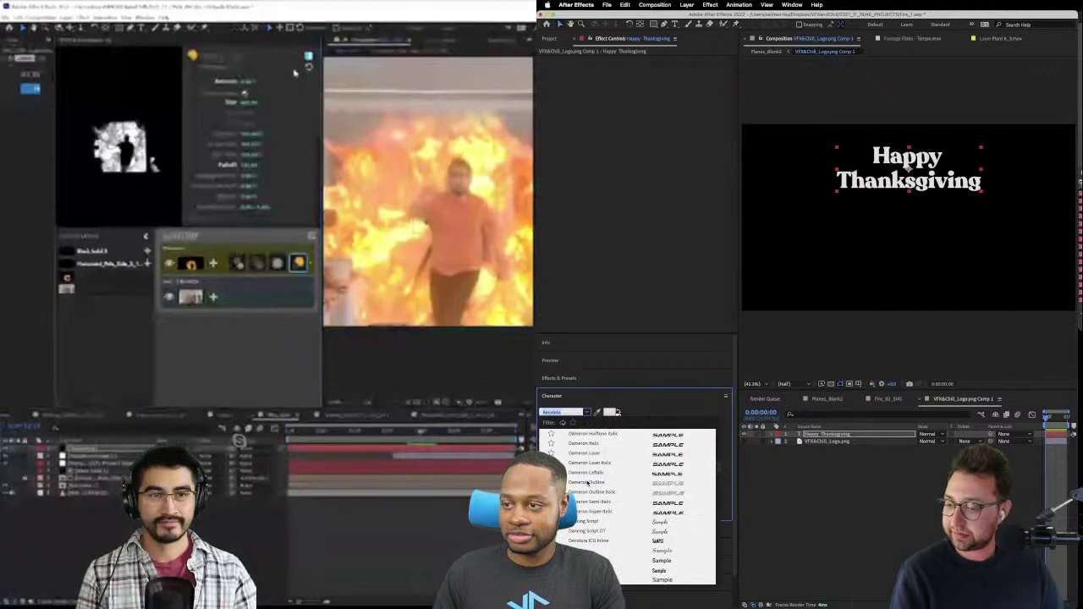
scroll(587, 482, "down", 5)
left_click(601, 521)
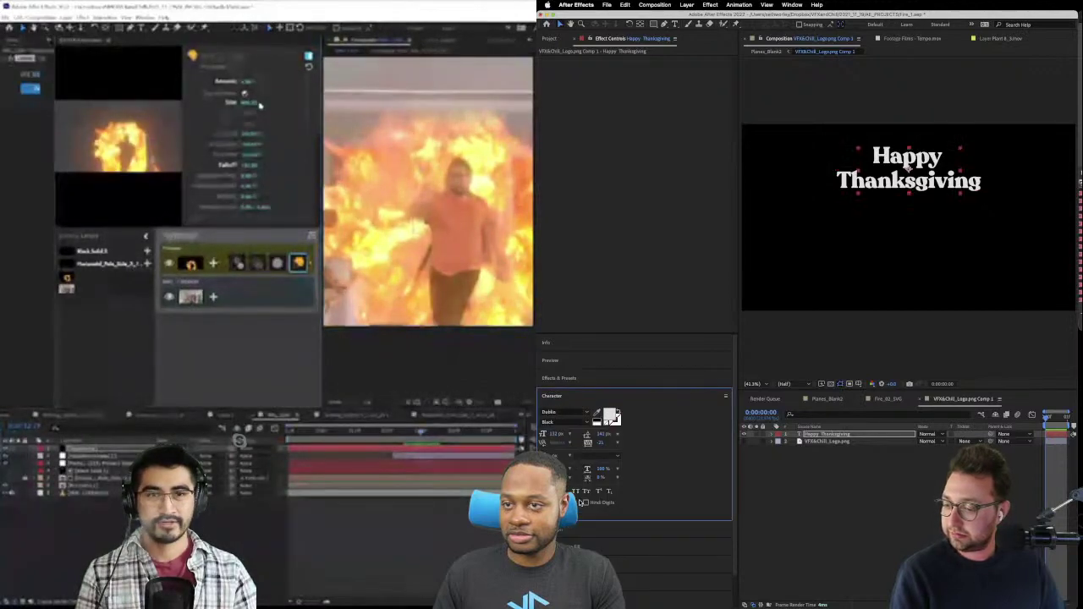
- Scale the title up and nudge it slightly lower
left_click(830, 434)
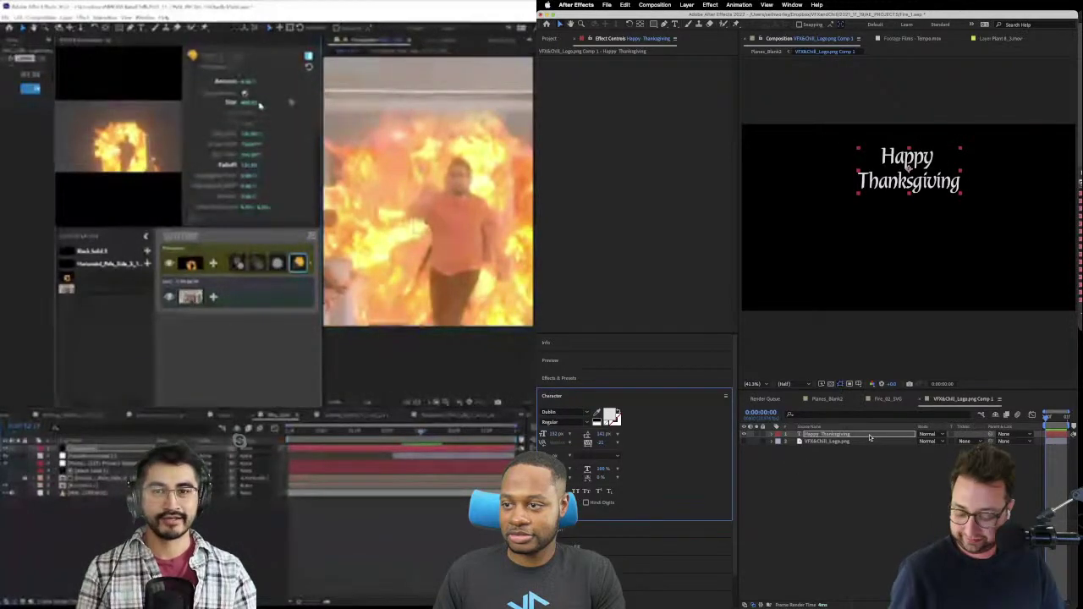
key("s")
left_click_drag(929, 441, 940, 441)
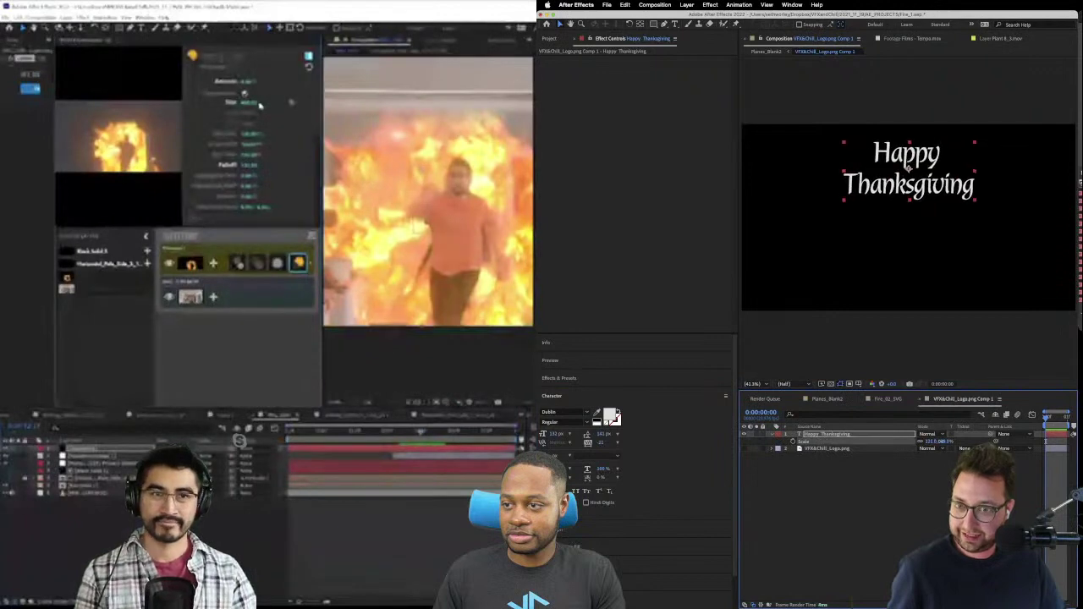
left_click_drag(938, 209, 938, 215)
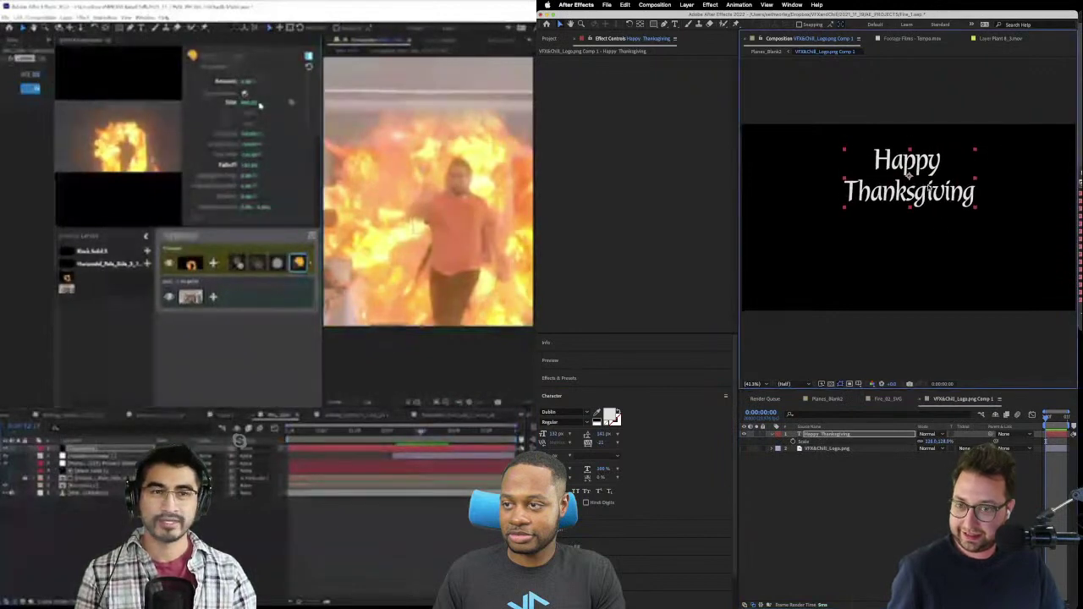
- After checking the fire scene, switch the title to bold italic and open its Fill Color picker
left_click(828, 399)
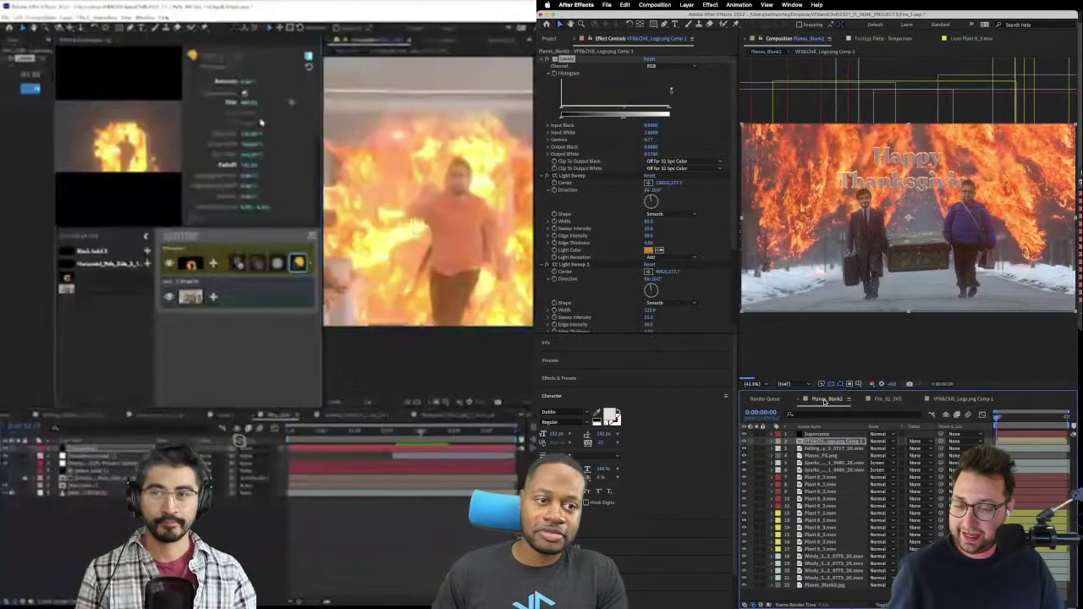
left_click(965, 399)
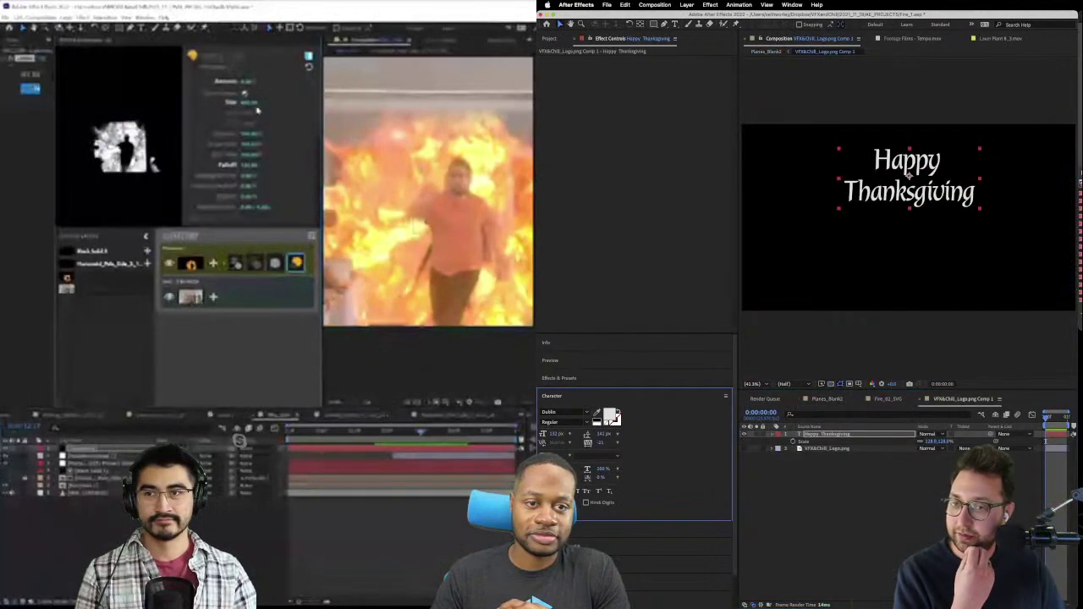
key("Down")
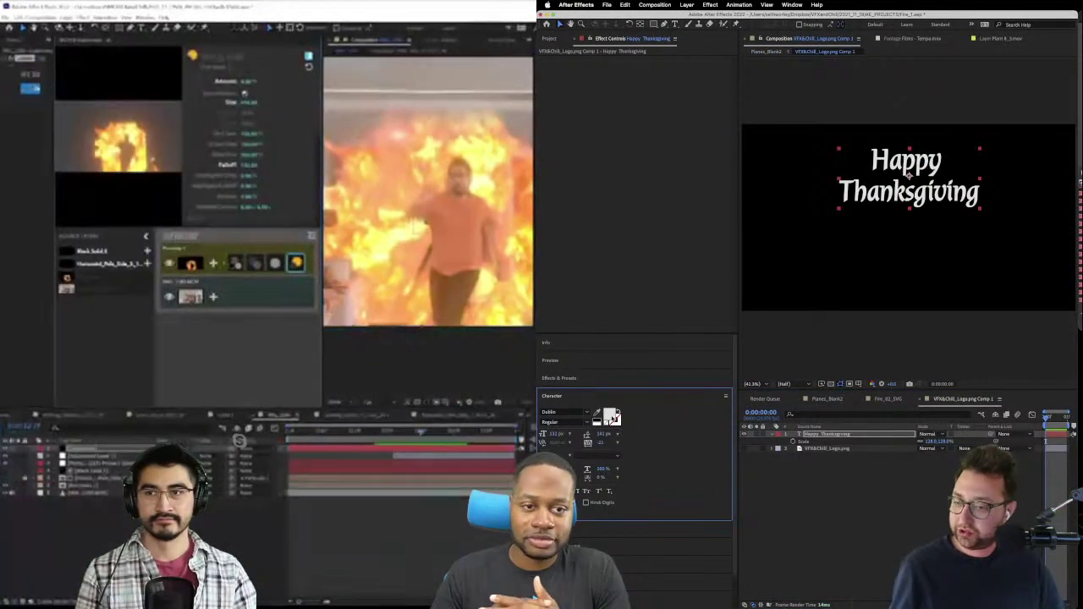
left_click(610, 416)
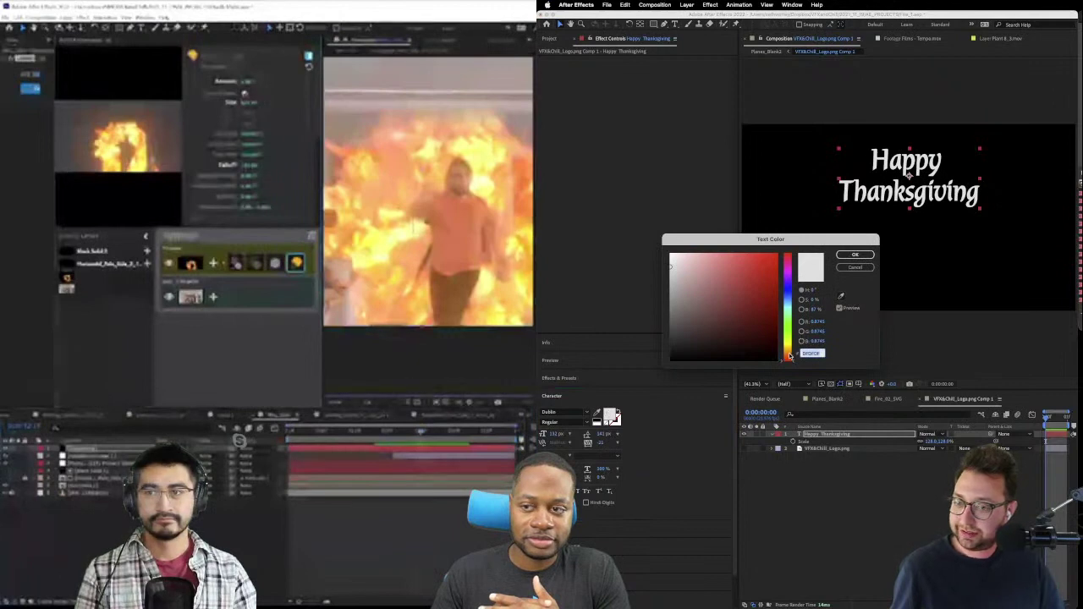
- Color the title orange and preview it over the fire scene
left_click_drag(789, 356, 790, 350)
left_click(750, 253)
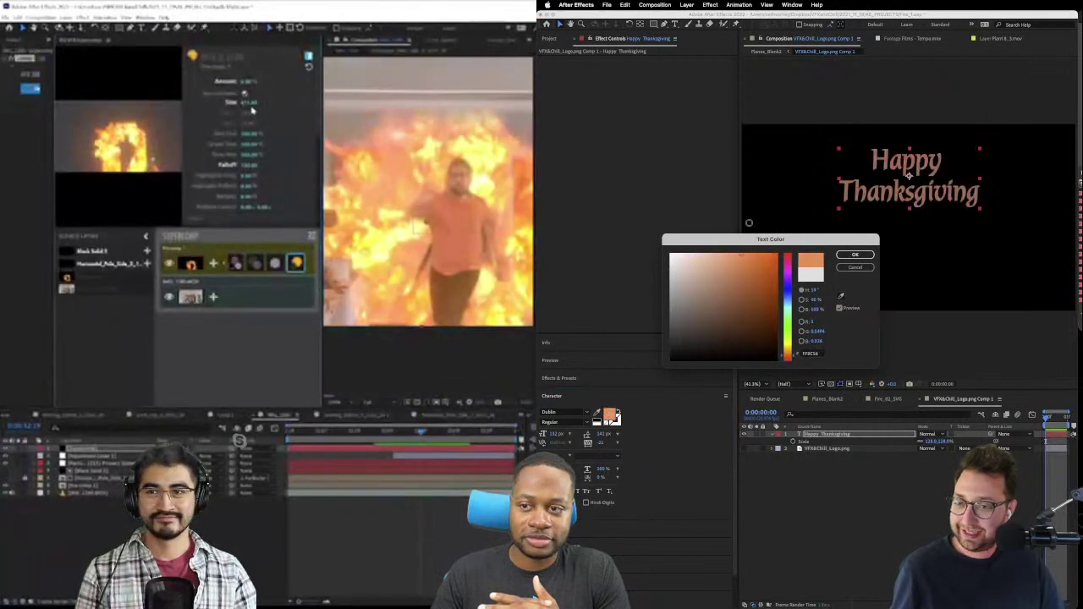
left_click(855, 253)
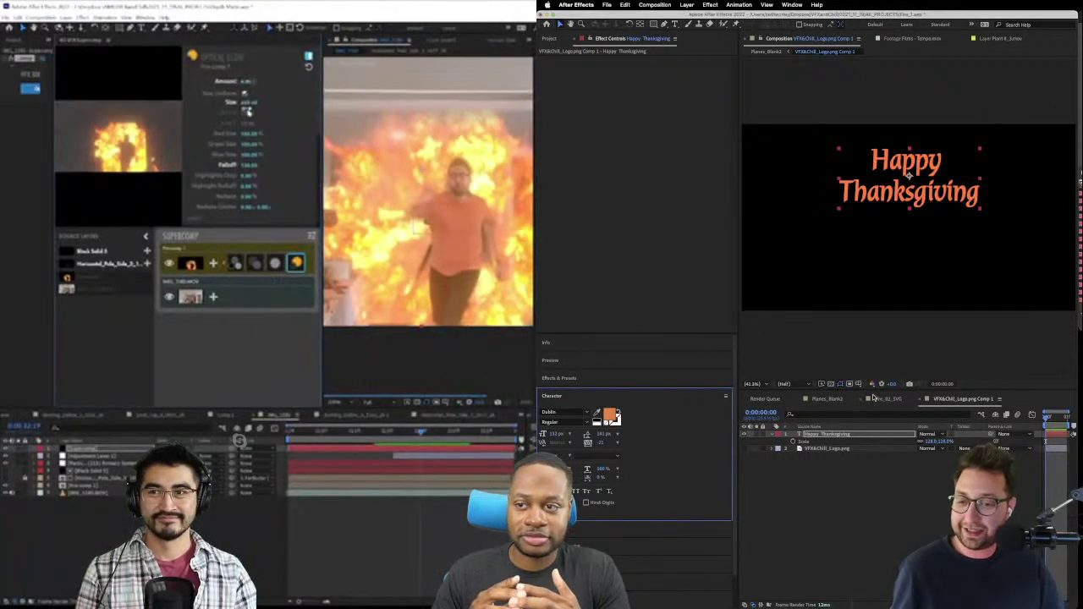
left_click(824, 400)
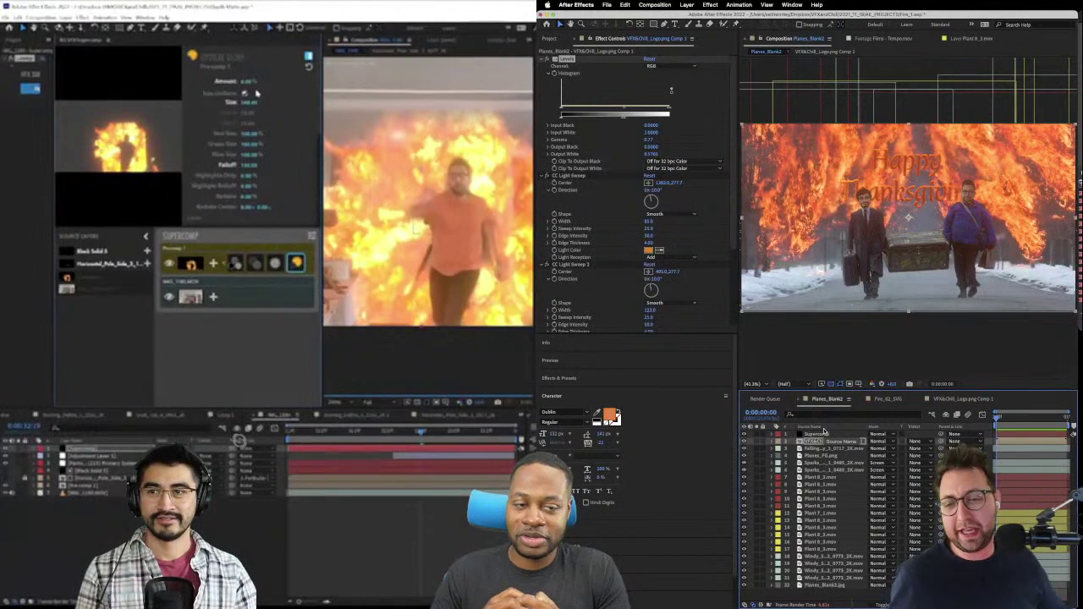
- Recolor the title light blue and preview it over the fire scene
left_click(939, 400)
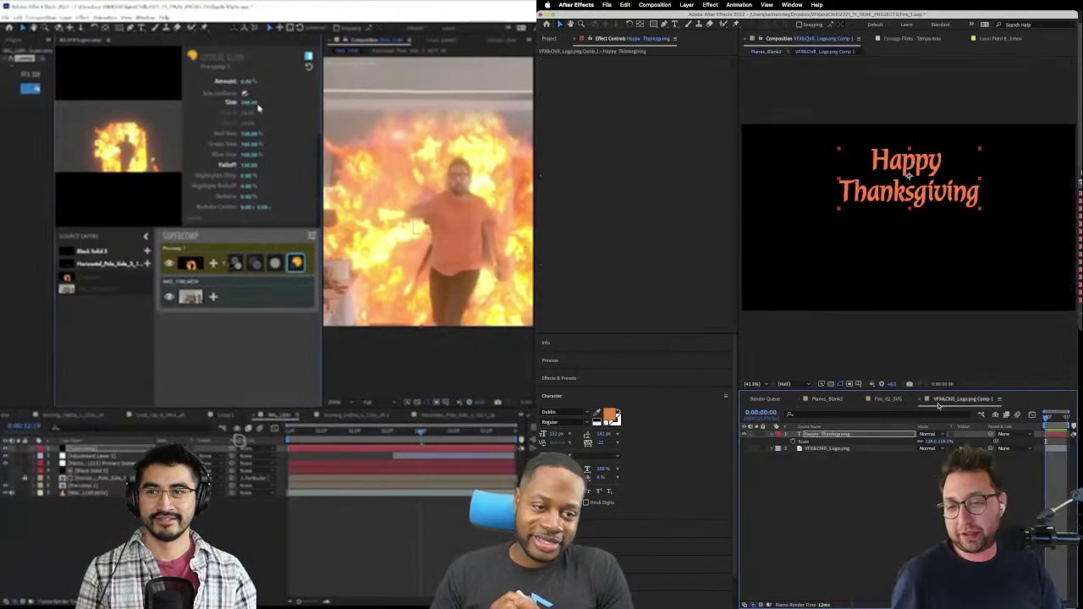
left_click(608, 413)
left_click(275, 263)
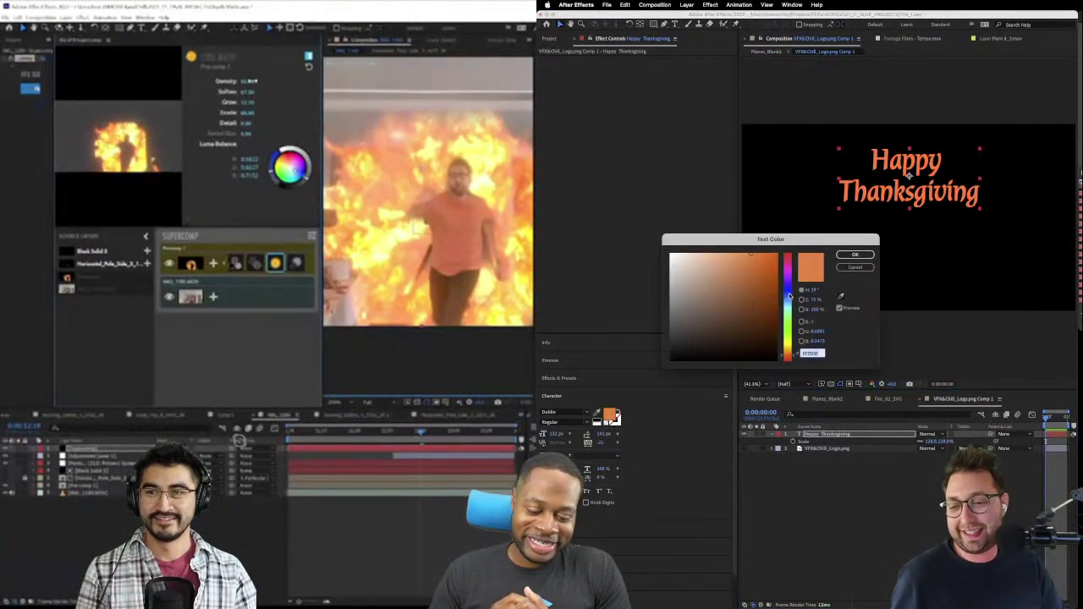
left_click(789, 301)
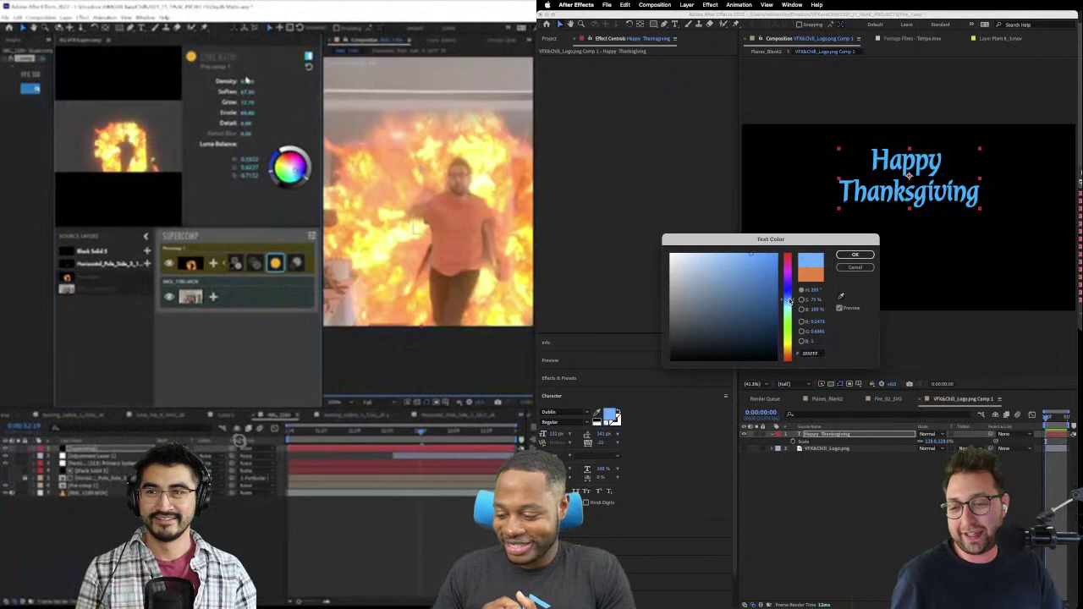
left_click(855, 254)
left_click(829, 399)
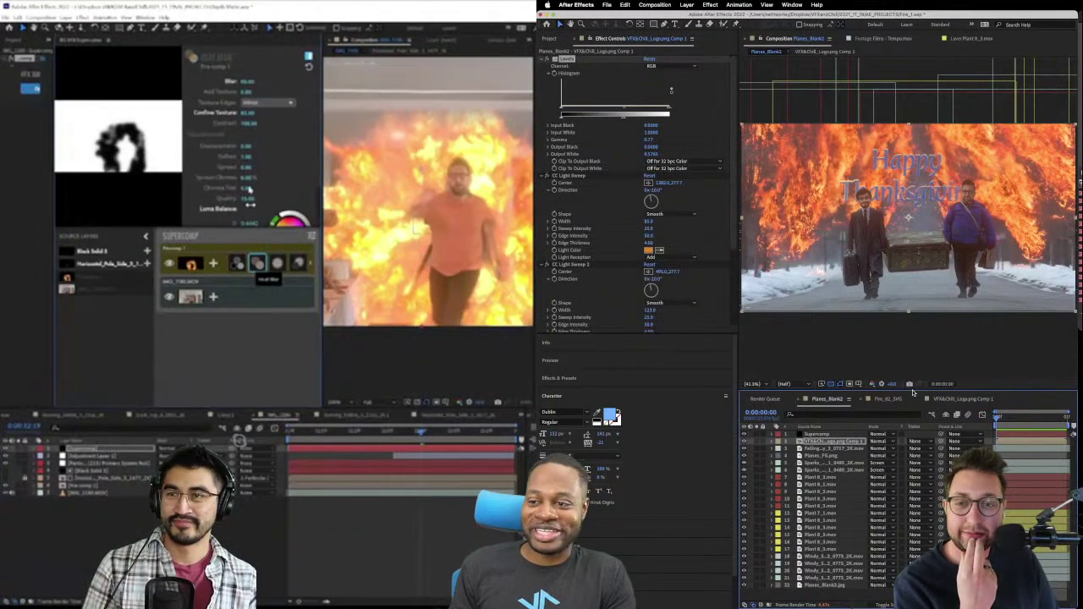
- Scale the title up further and review it in Planes_Blank2
left_click(936, 397)
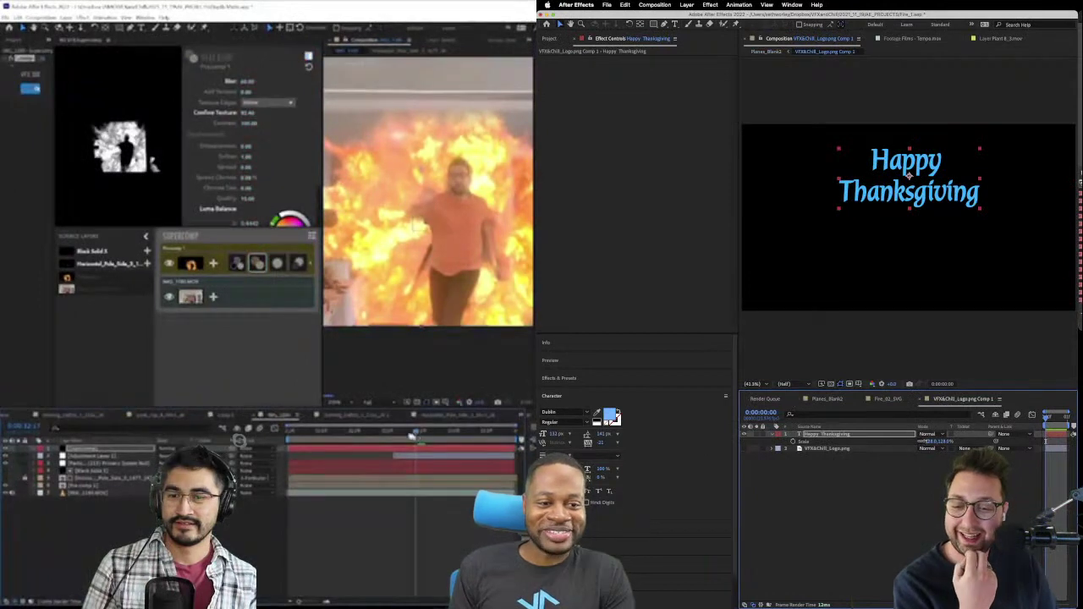
left_click_drag(926, 441, 933, 443)
left_click(821, 399)
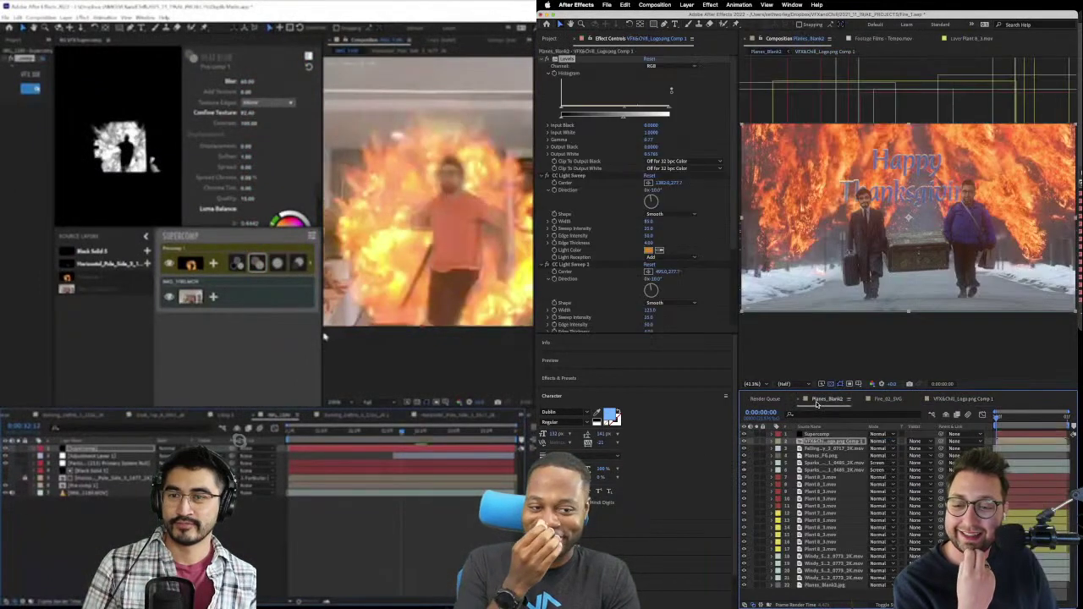
left_click_drag(324, 337, 256, 329)
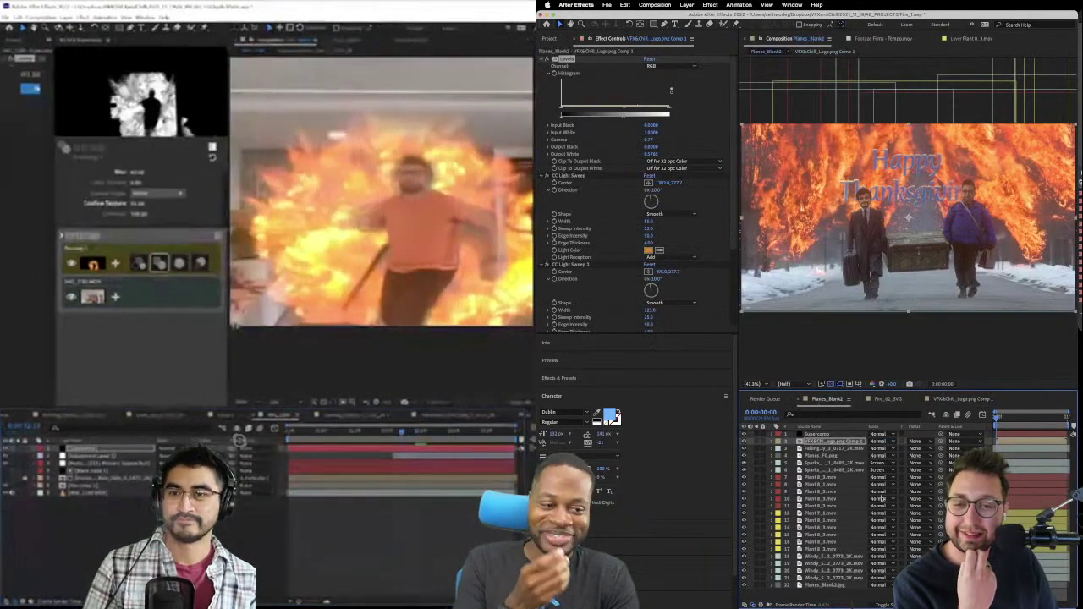
left_click(379, 437)
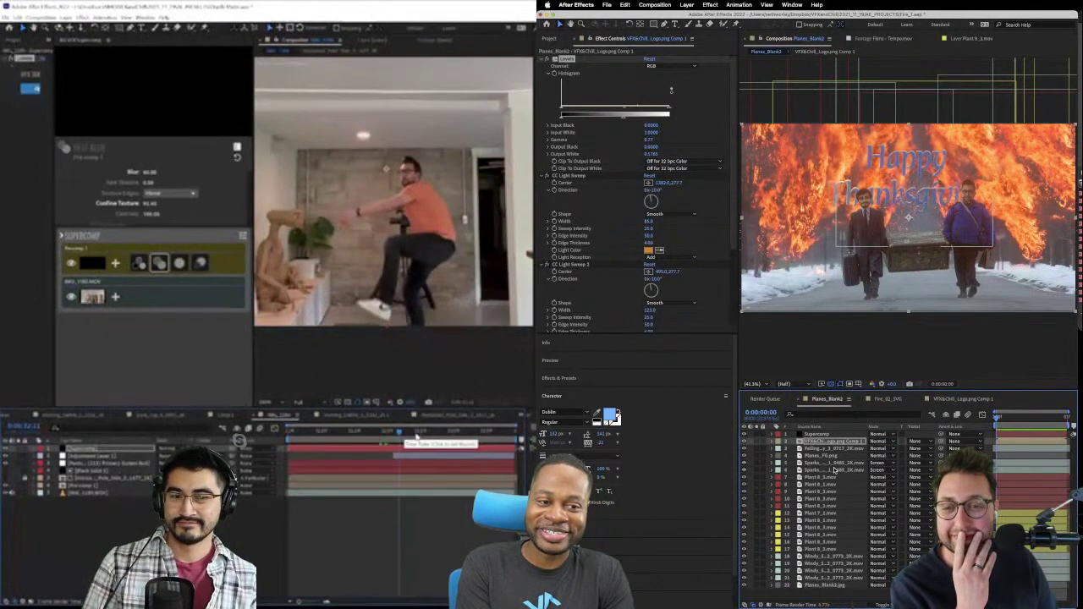
left_click(421, 434)
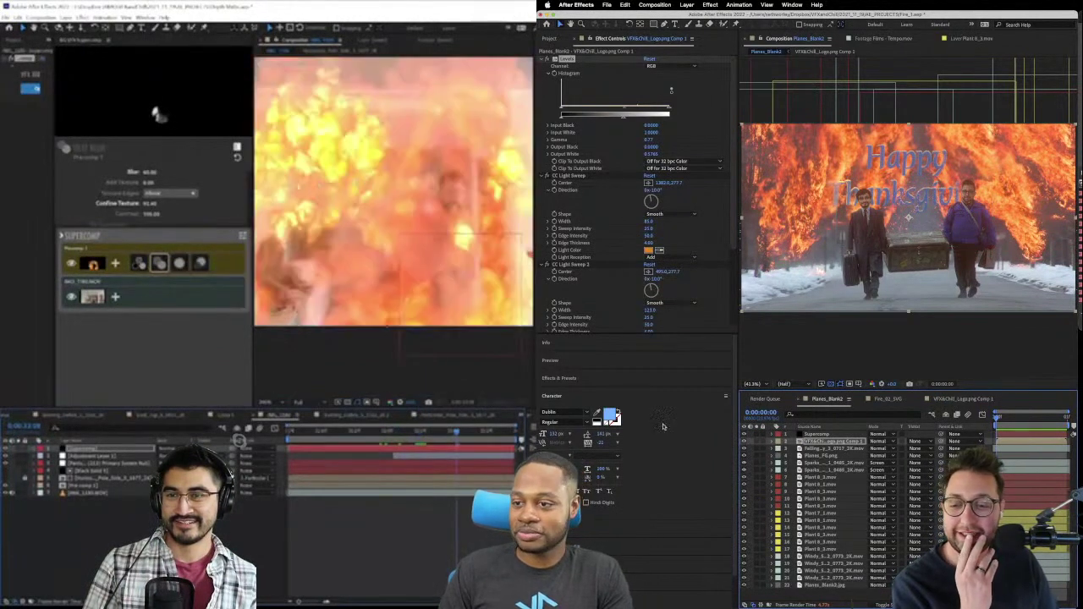
- Set the title colour to white (FFFFFF) and view it over the burning road
left_click(959, 396)
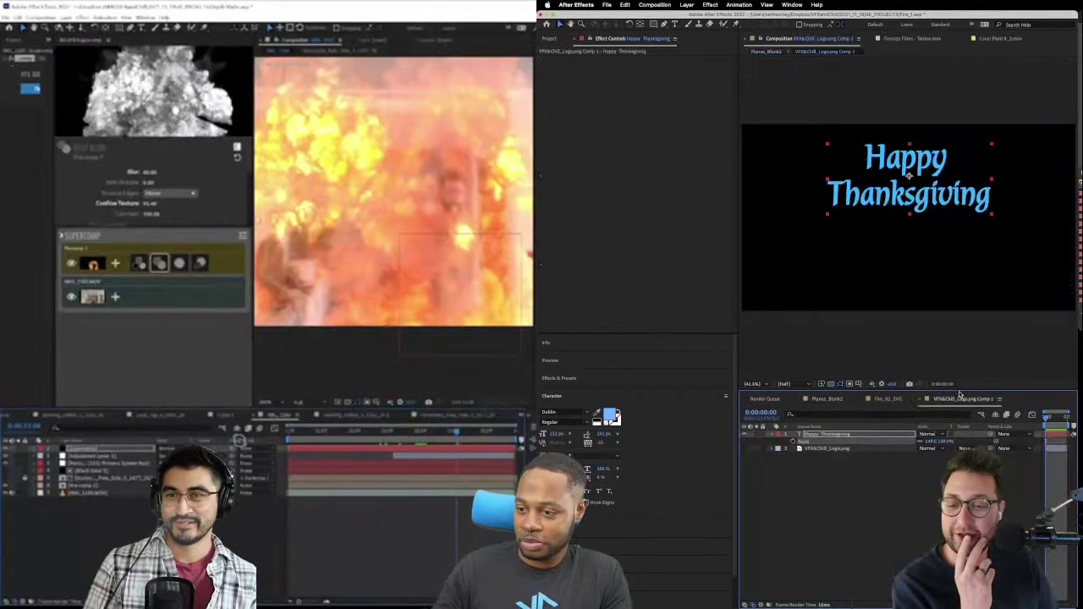
left_click(611, 416)
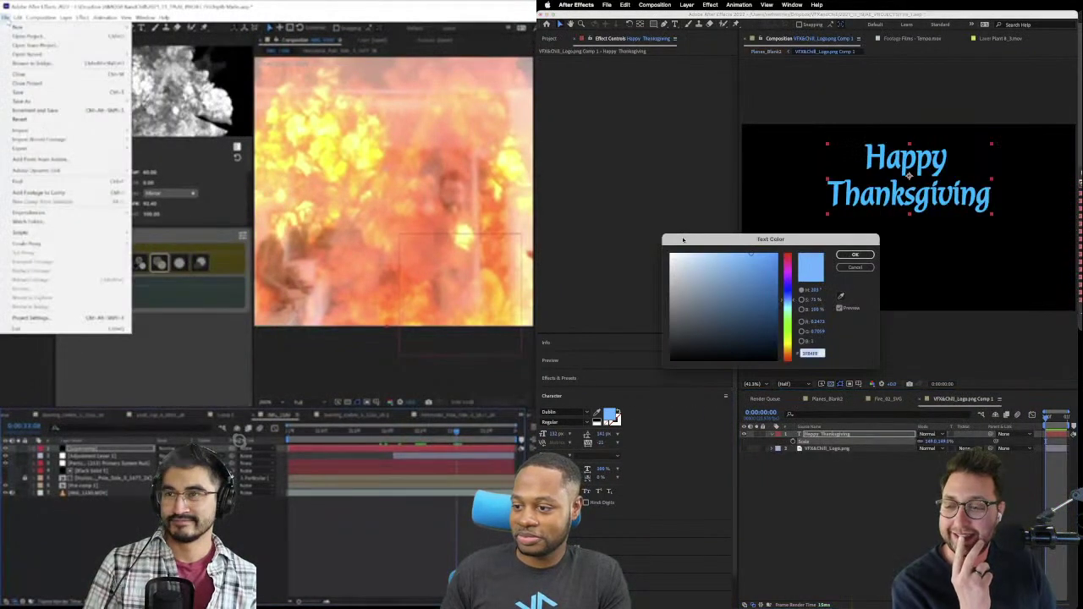
left_click_drag(682, 240, 636, 209)
left_click(623, 222)
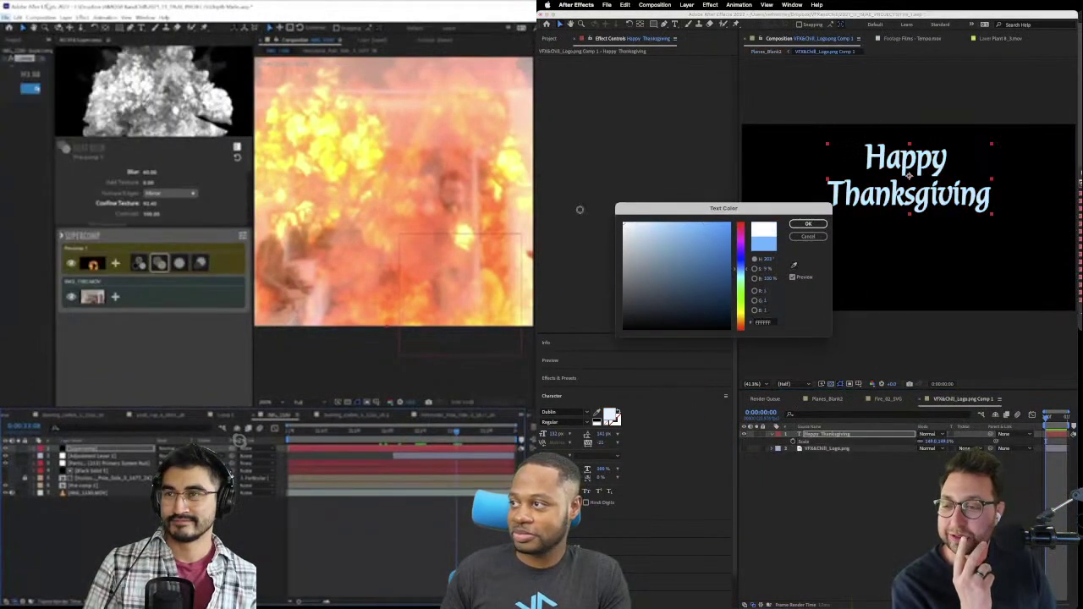
left_click(814, 223)
left_click(827, 399)
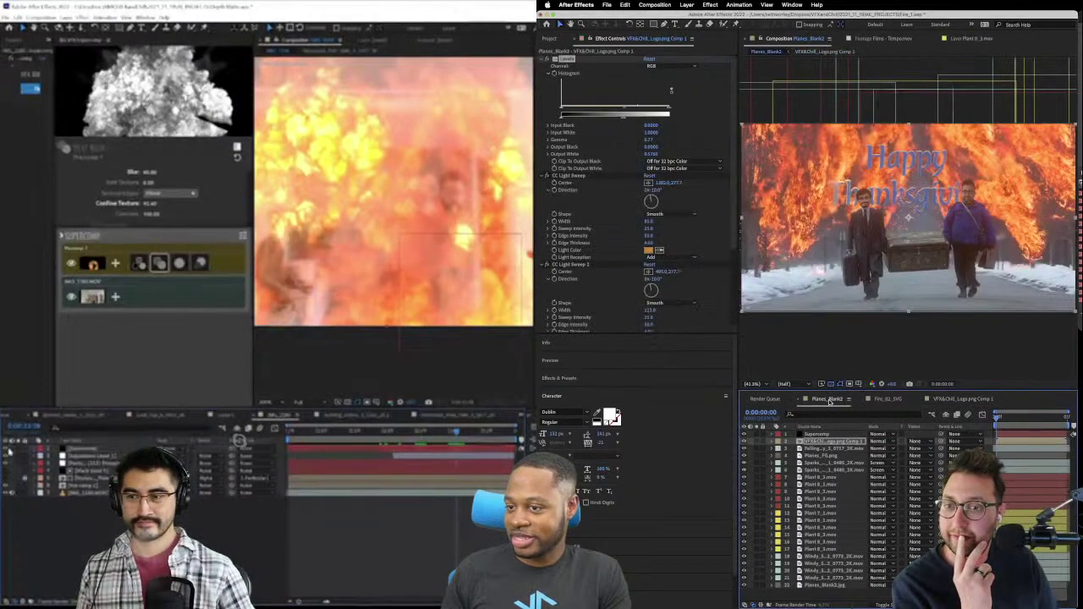